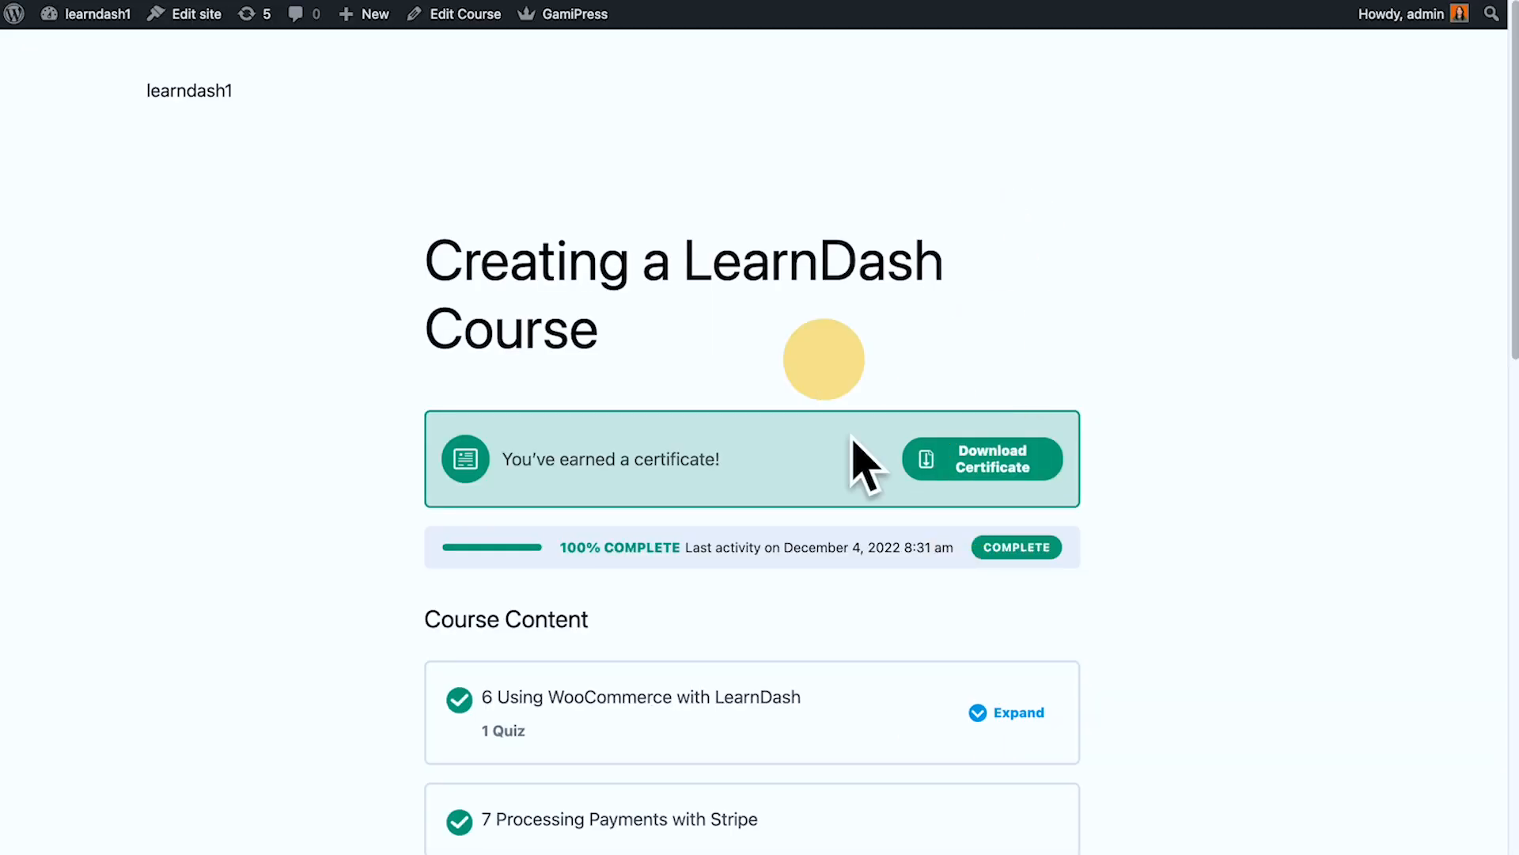
Step: Open the certificate earned for the completed "Creating a LearnDash Course" course
scroll(1195, 388, down, 4)
click(1003, 157)
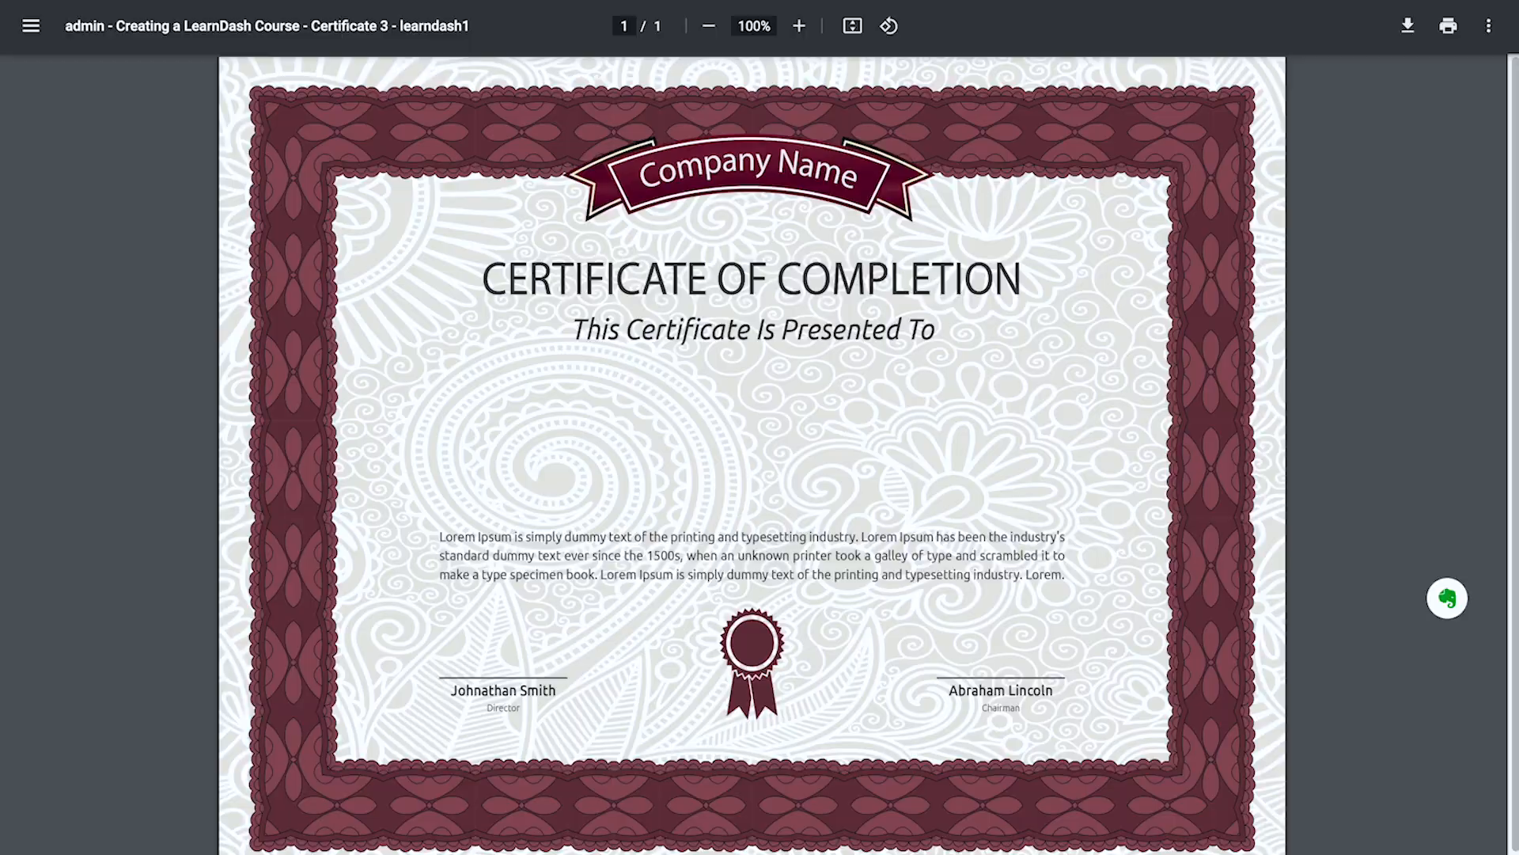
Step: Switch to the Miro board and trace the connectors from Certificates to Groups, Courses and Quizzes
click(582, 0)
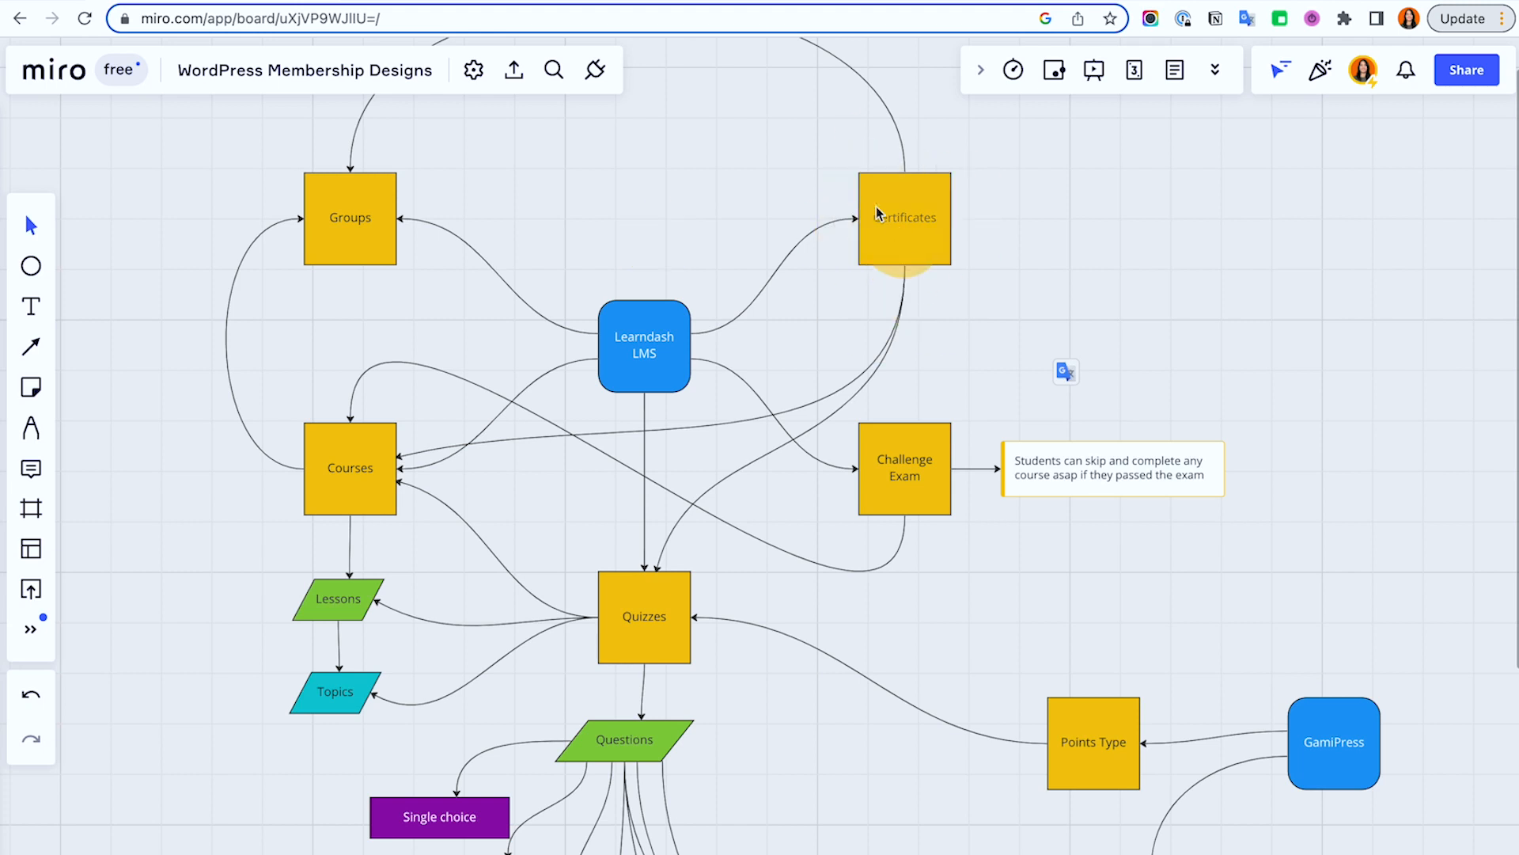
drag(778, 146, 796, 273)
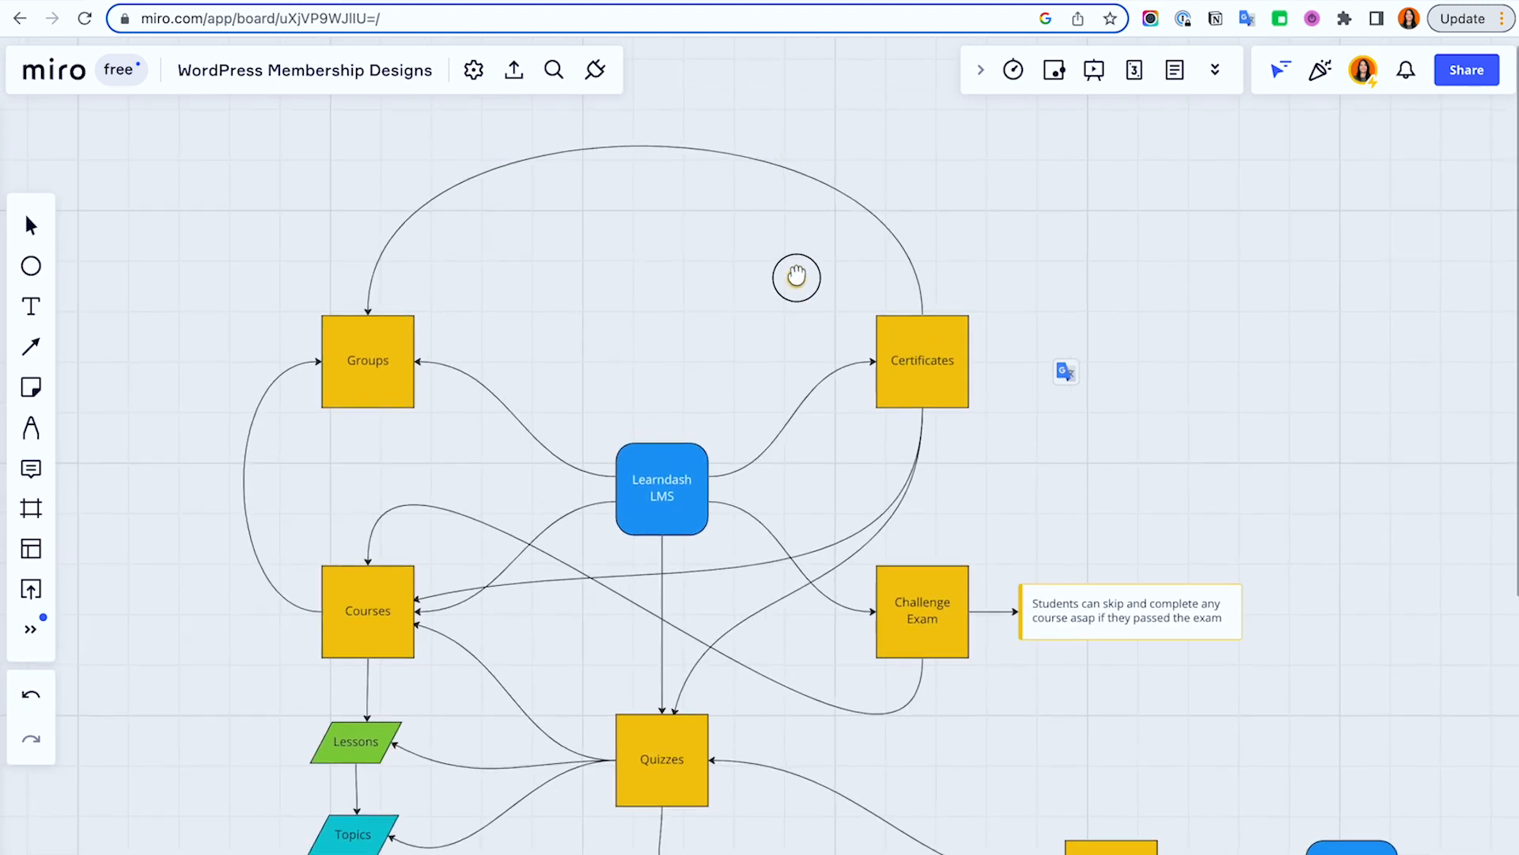
click(920, 294)
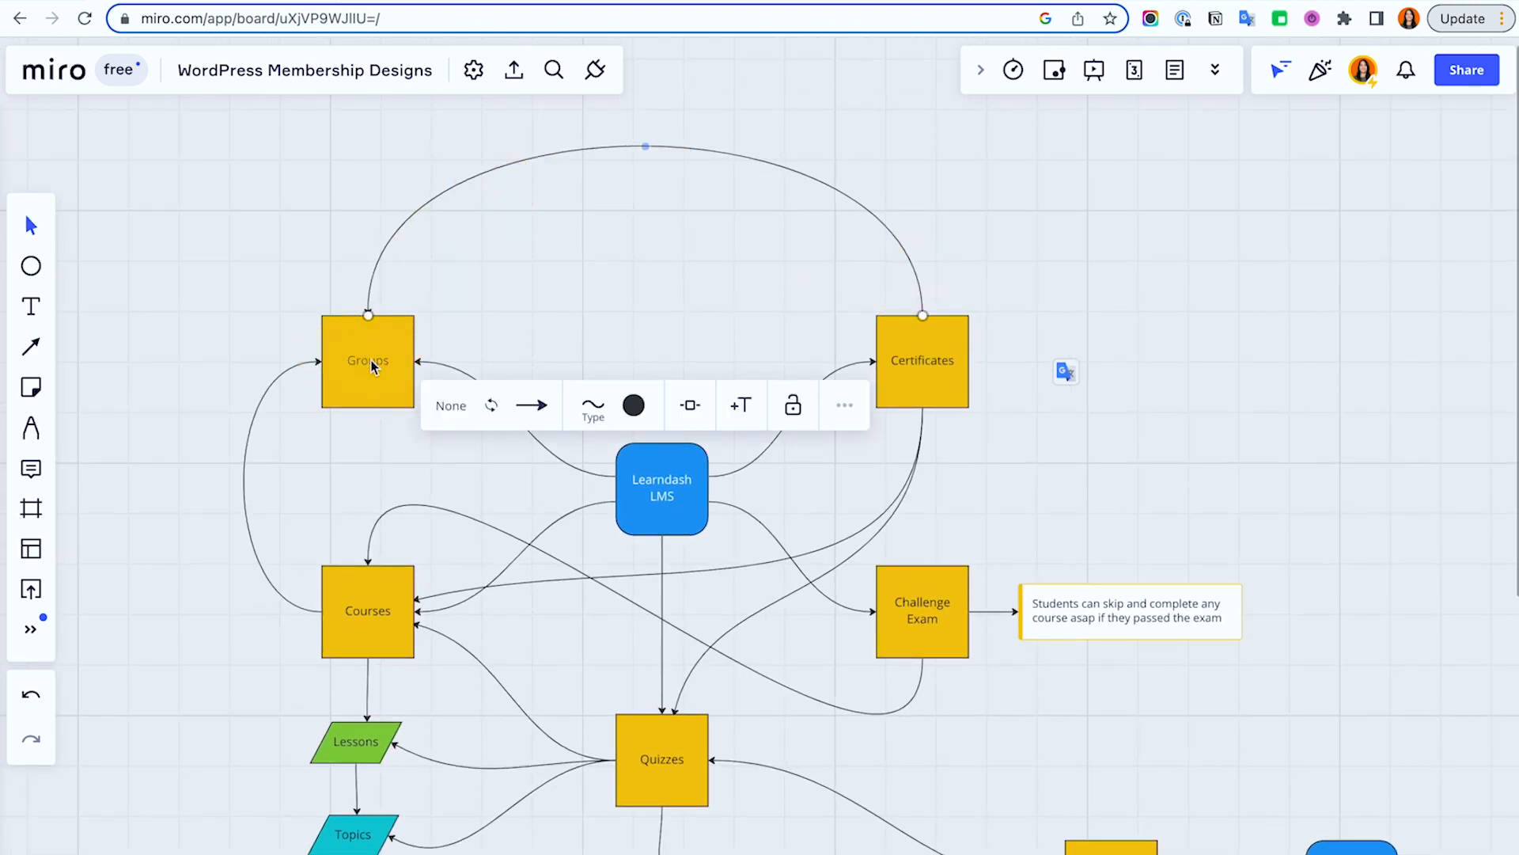
drag(513, 286, 541, 117)
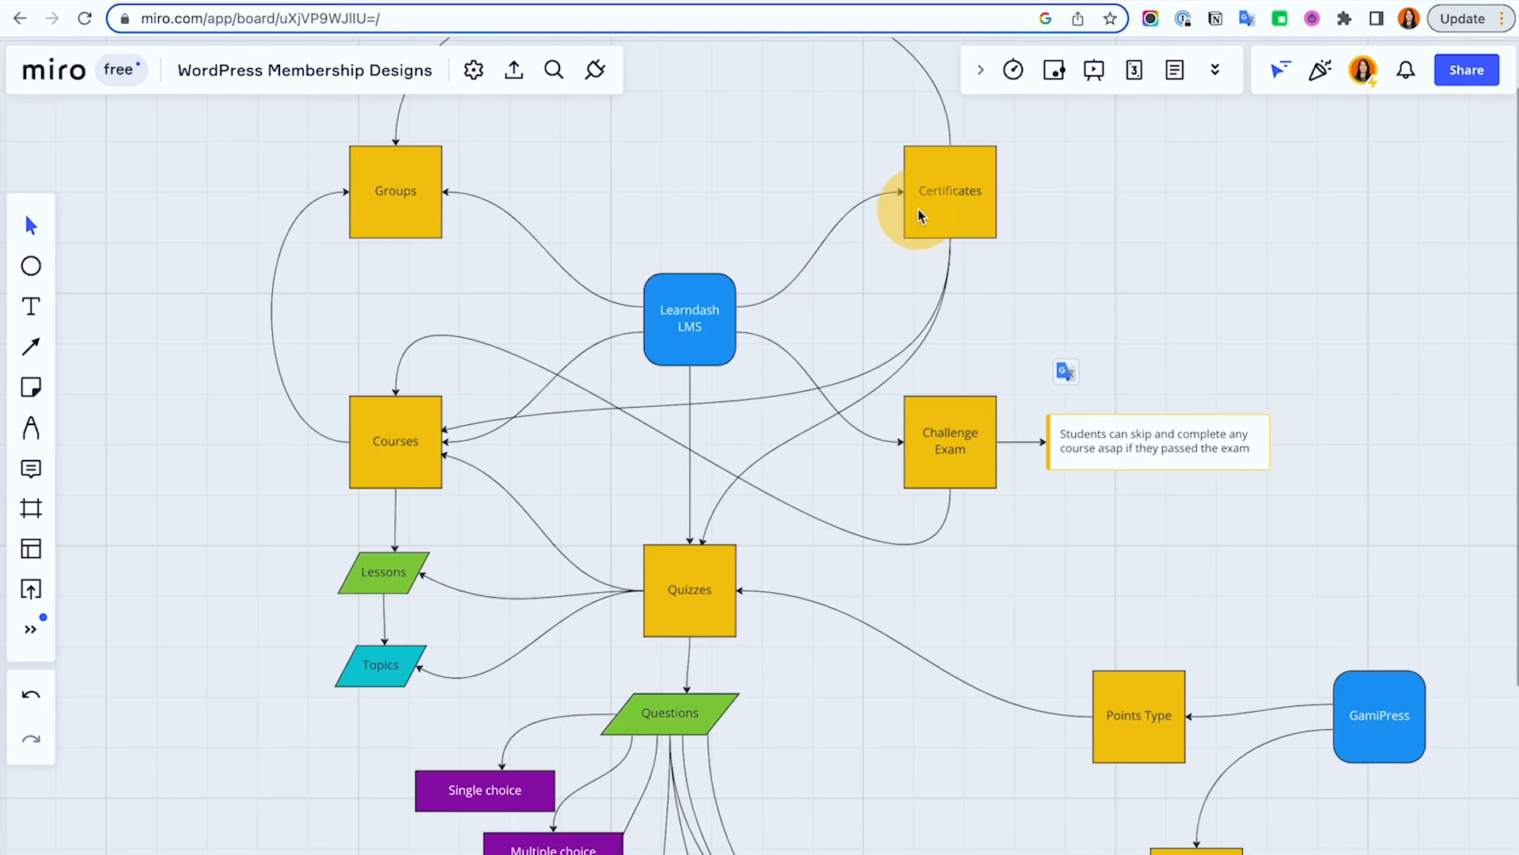
click(756, 399)
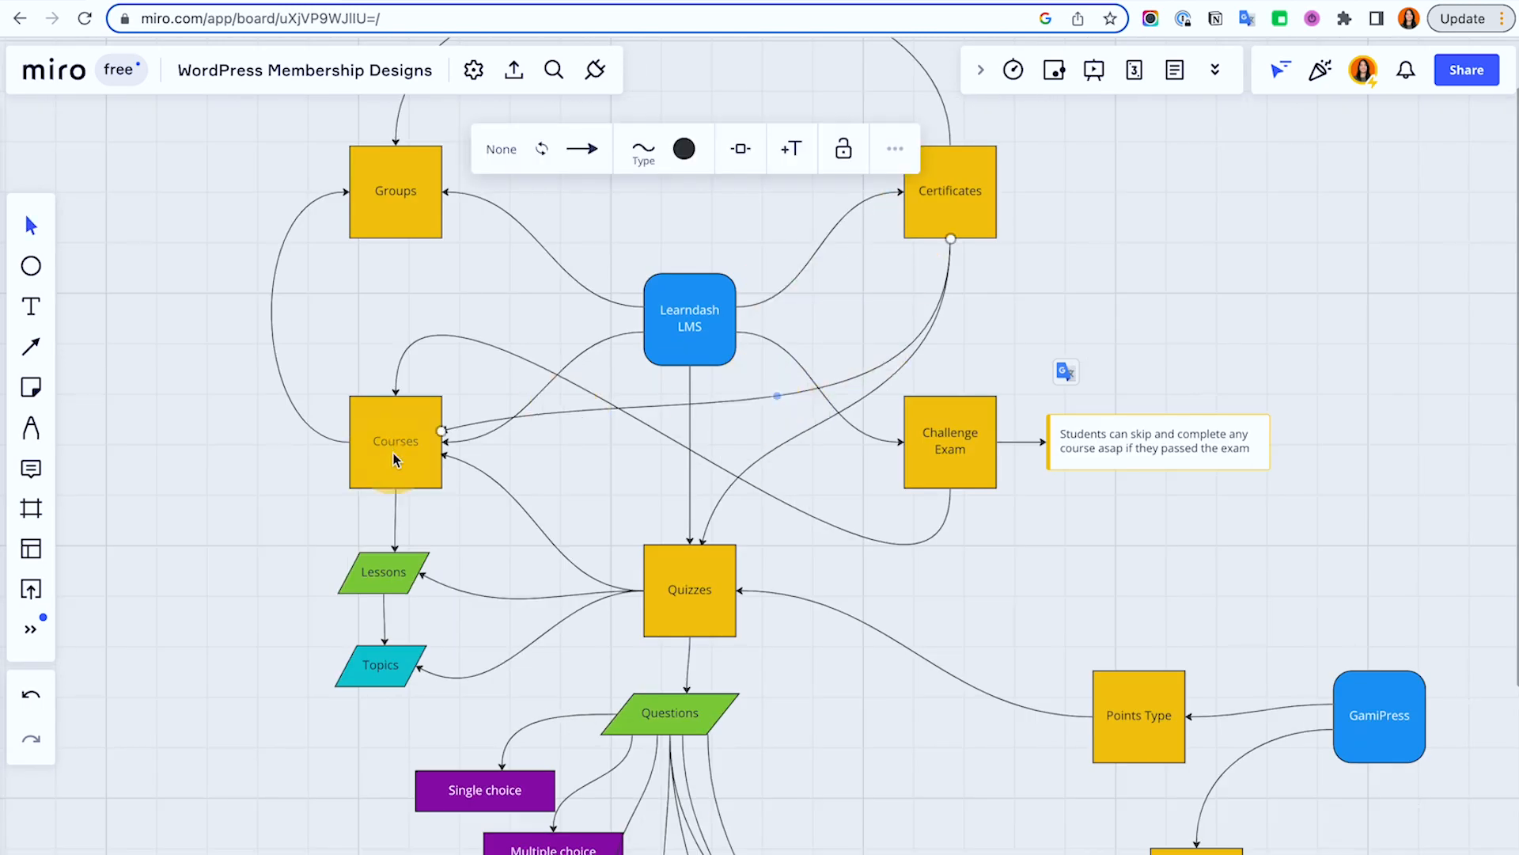
click(976, 333)
drag(1084, 347, 1015, 343)
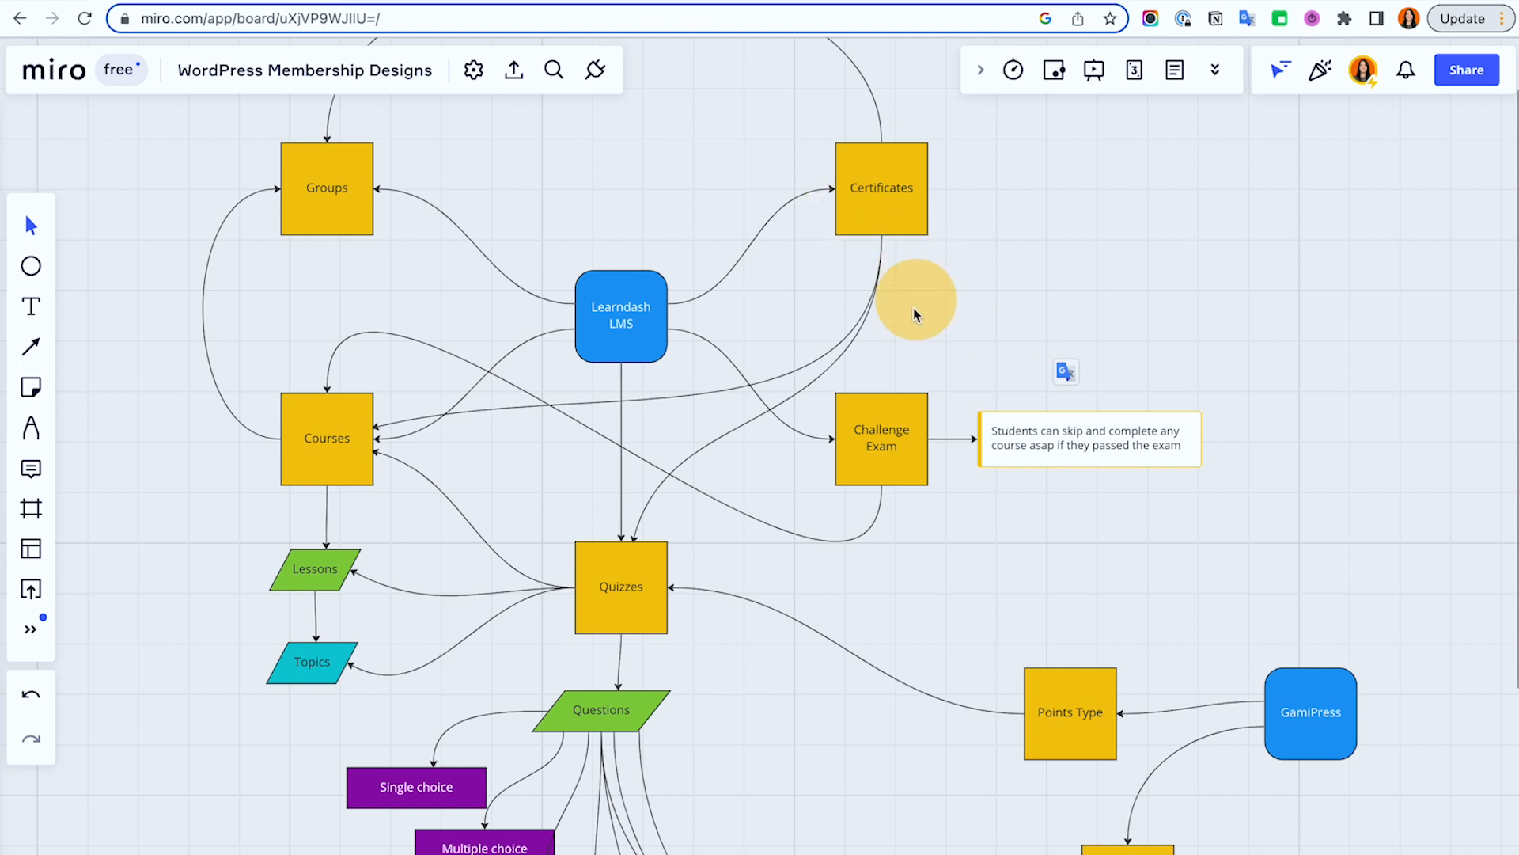
click(699, 449)
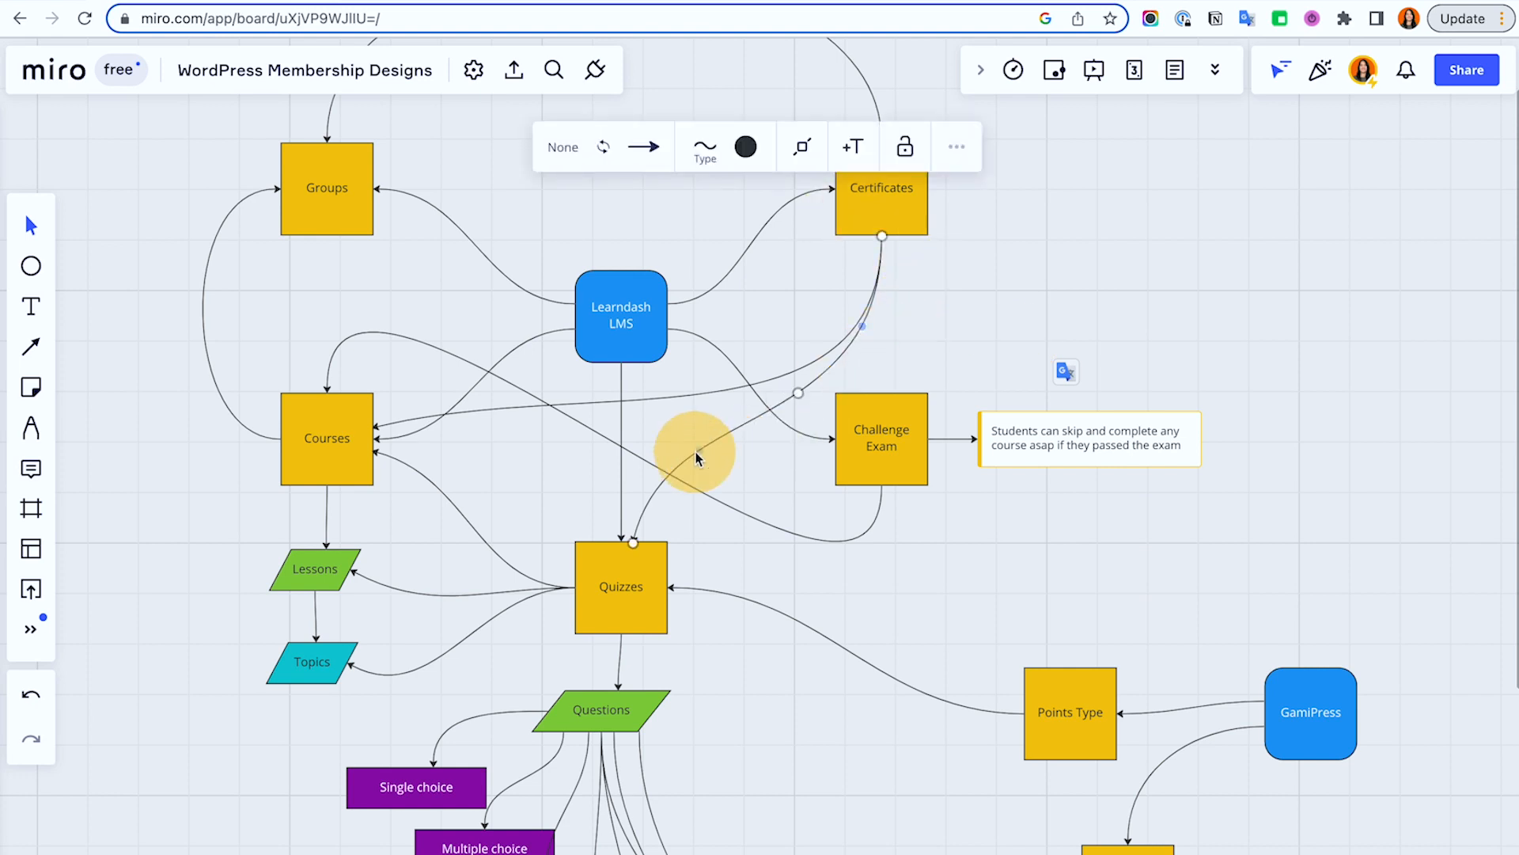
click(995, 330)
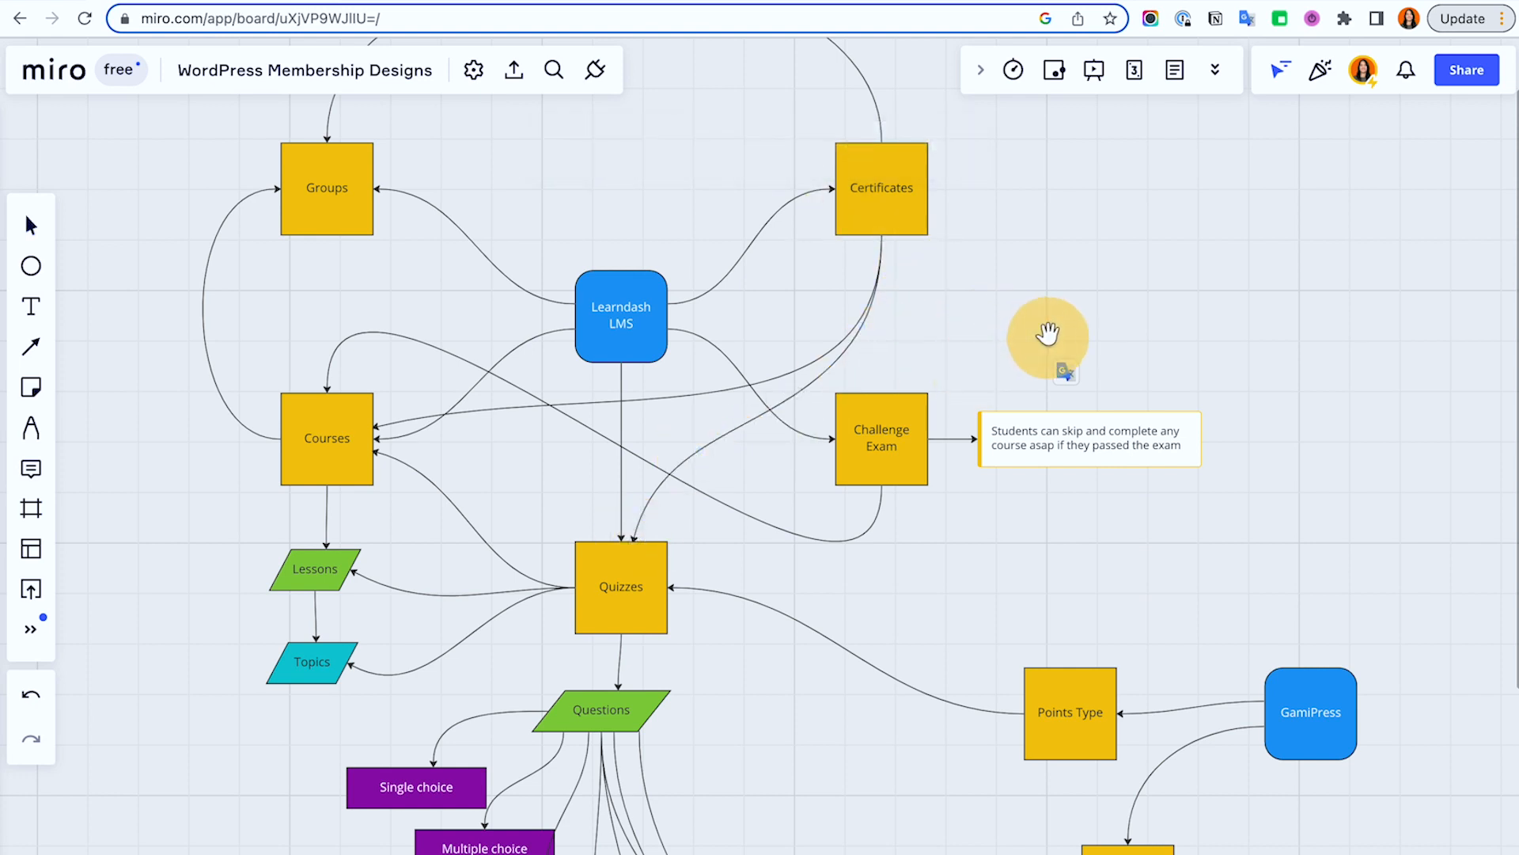
drag(1048, 332, 942, 388)
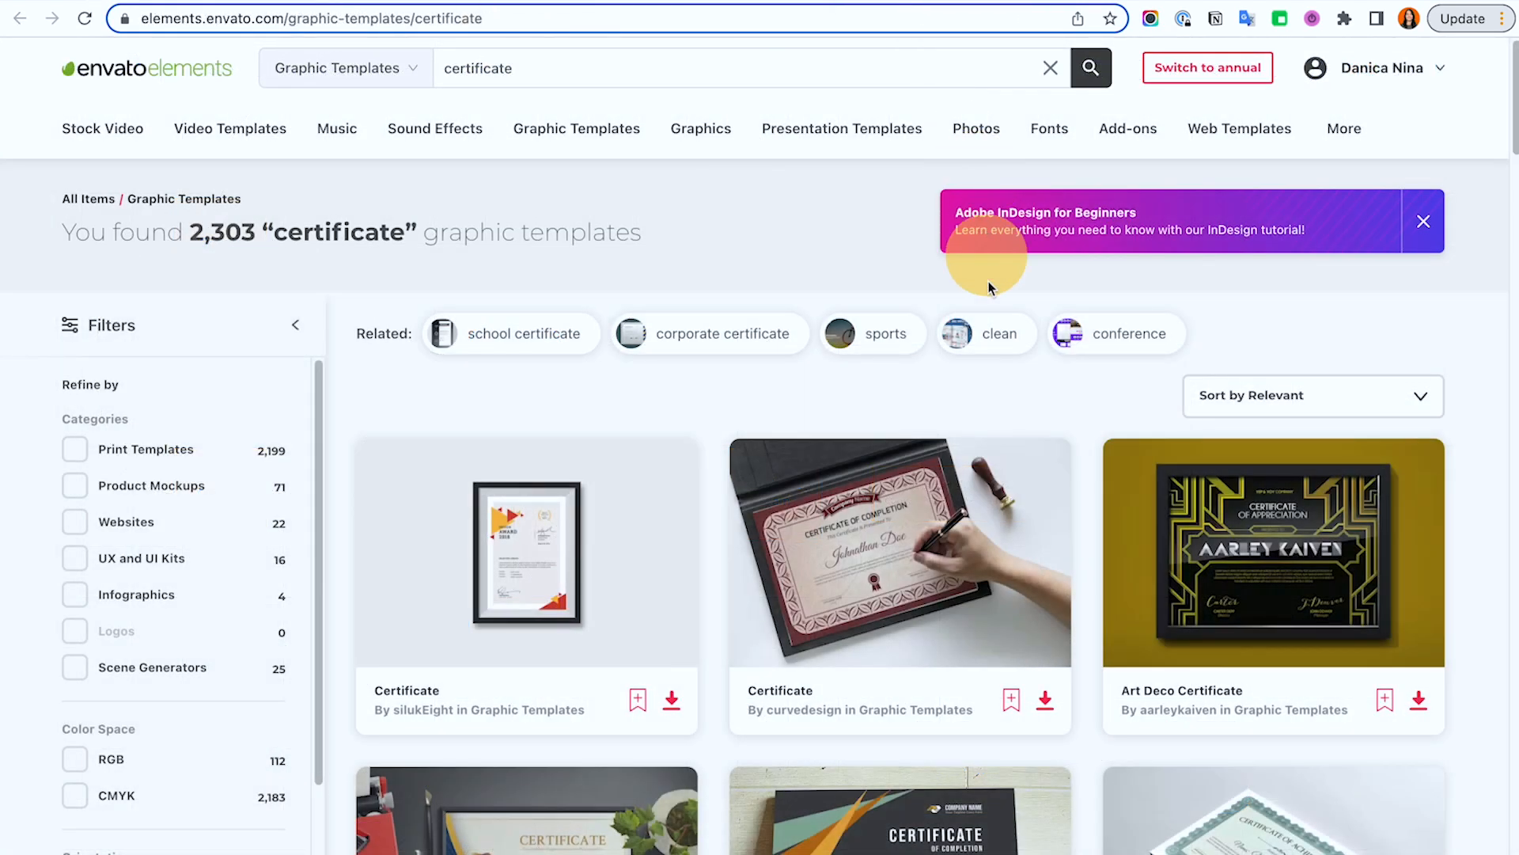
Step: Switch to Envato Elements and browse the certificate graphic templates for design ideas
scroll(1170, 435, down, 1)
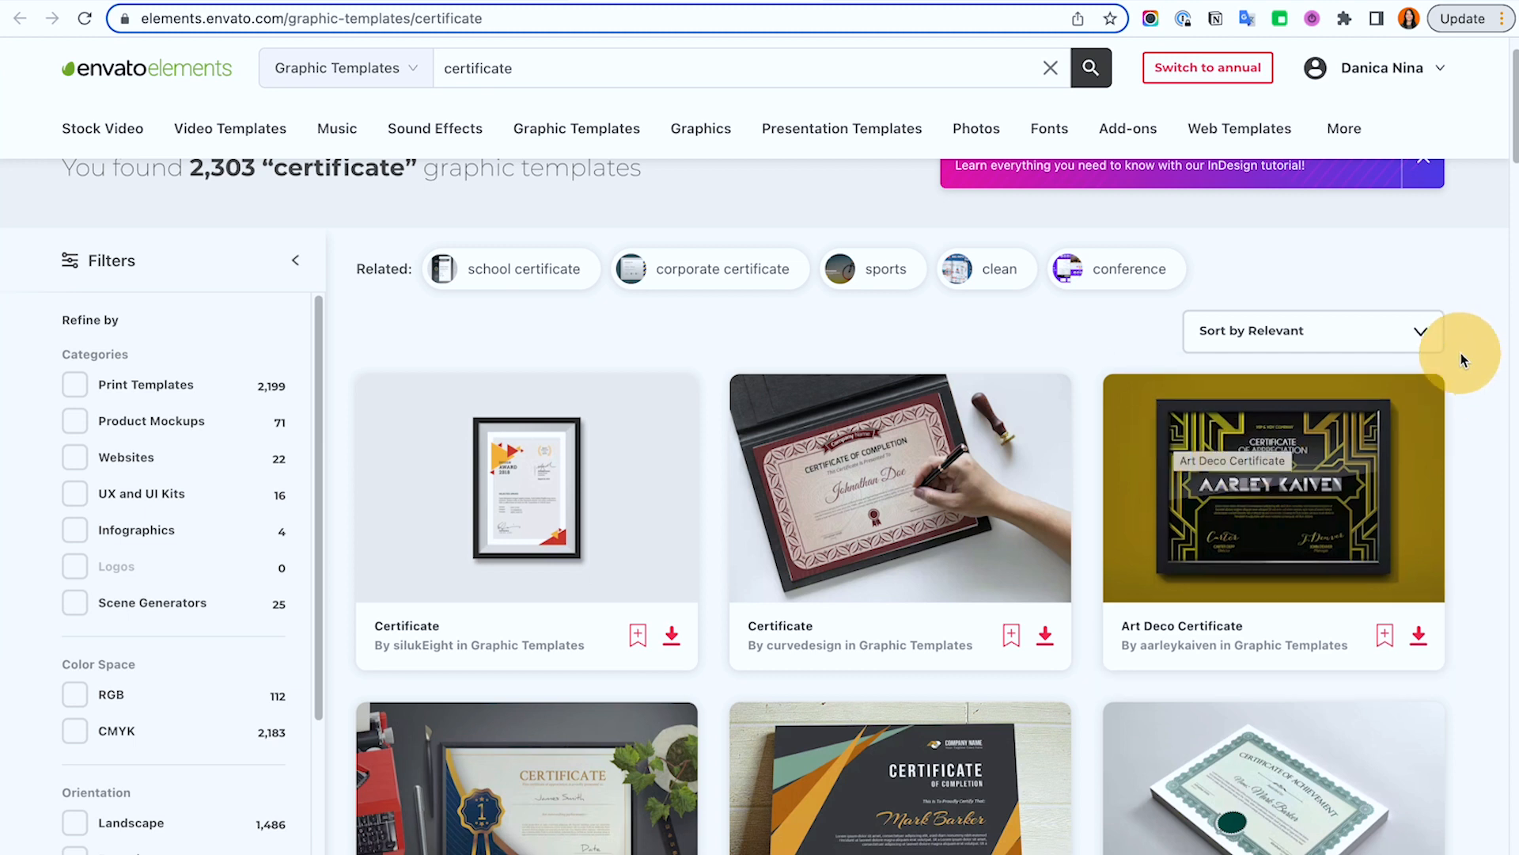
scroll(1461, 353, down, 2)
scroll(1461, 353, down, 2)
scroll(1461, 353, down, 1)
scroll(1461, 353, down, 1)
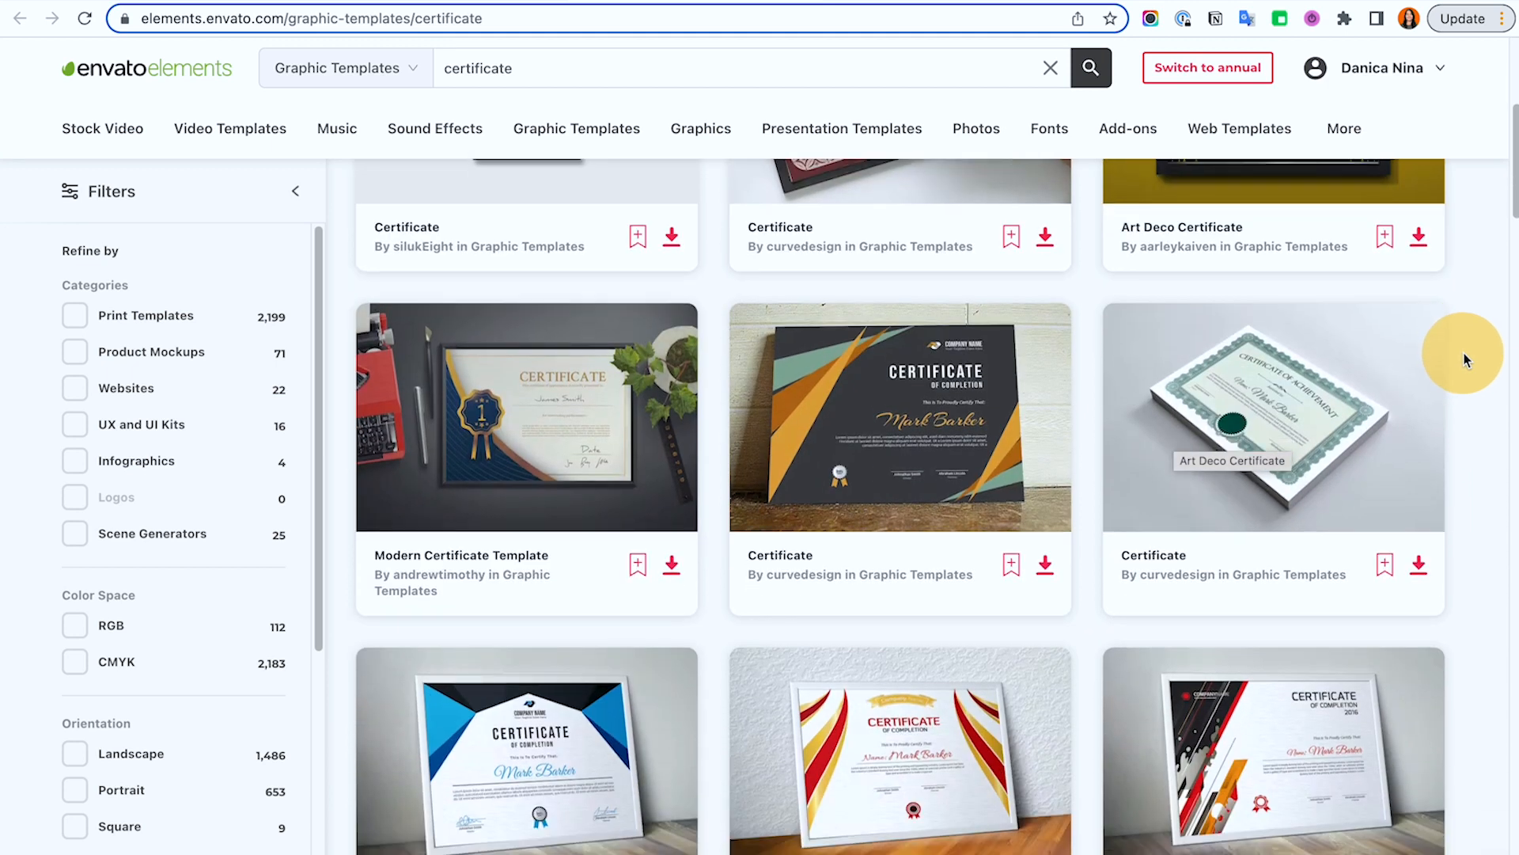
scroll(1464, 374, down, 2)
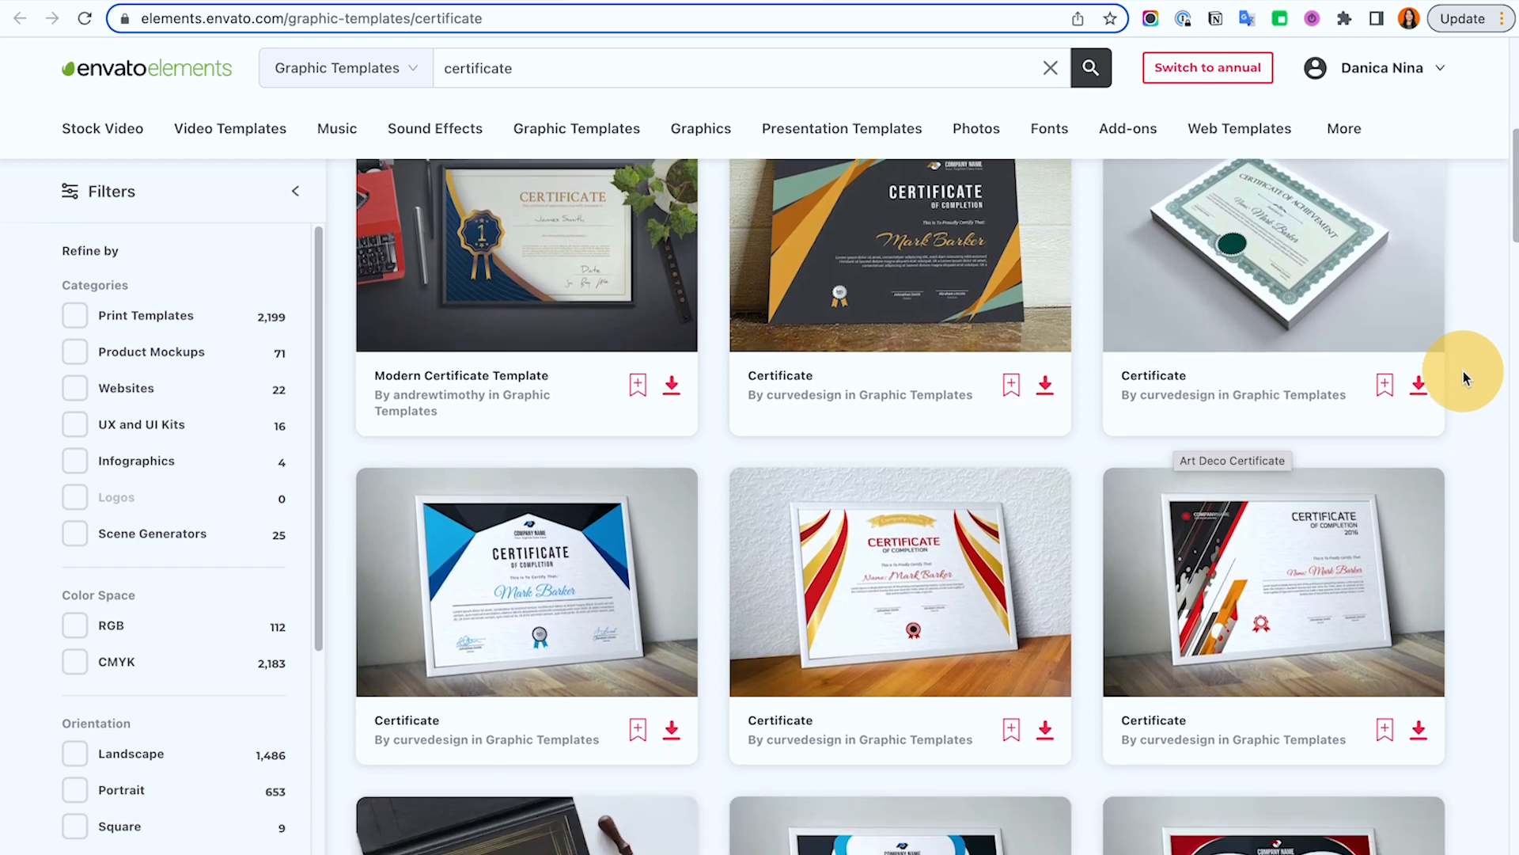
scroll(1464, 372, down, 2)
scroll(1280, 400, down, 1)
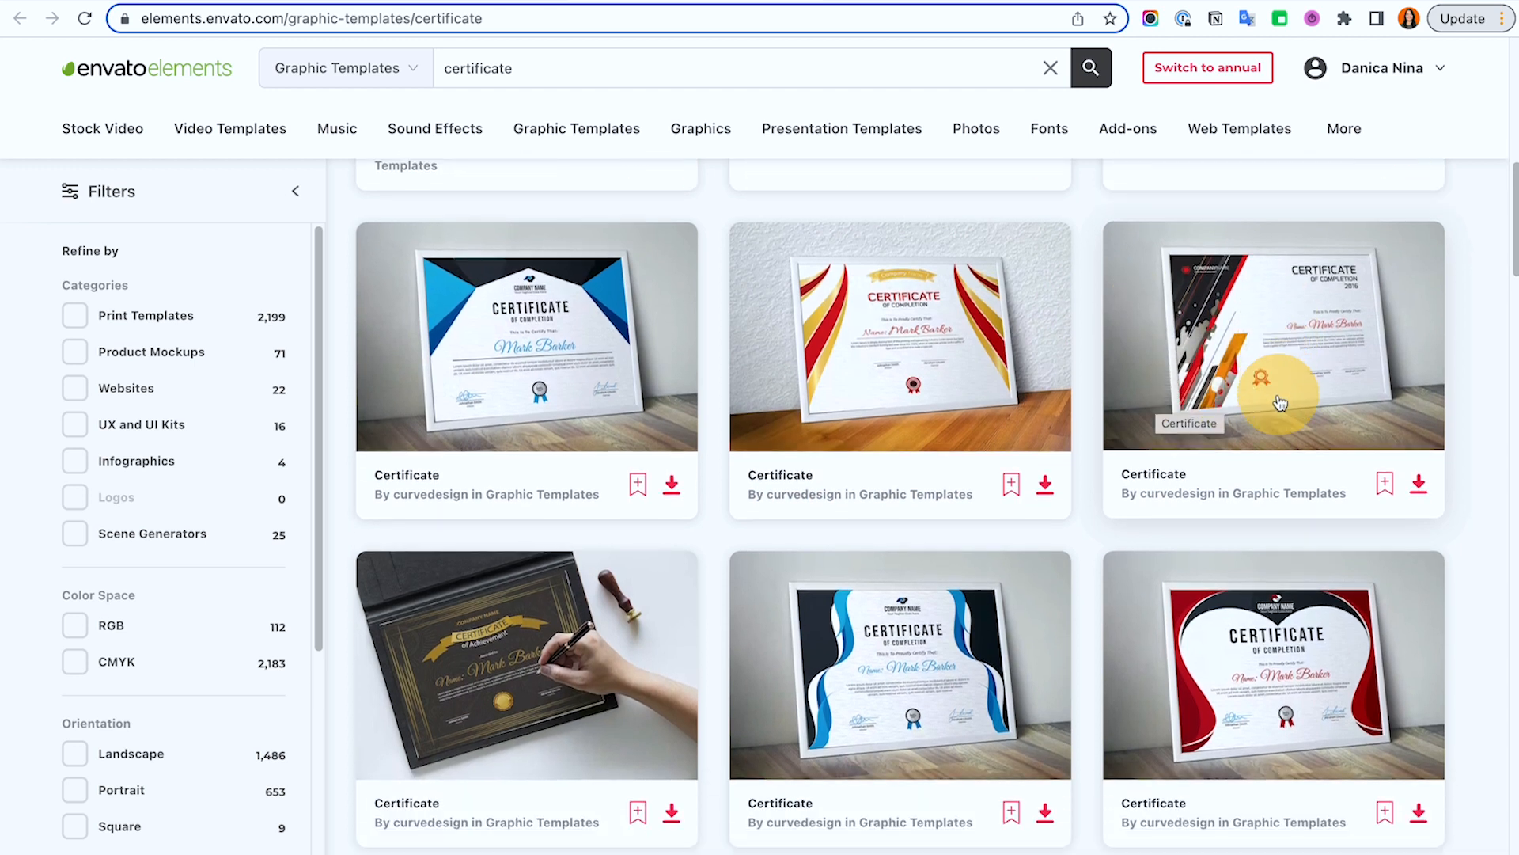
scroll(1477, 266, down, 1)
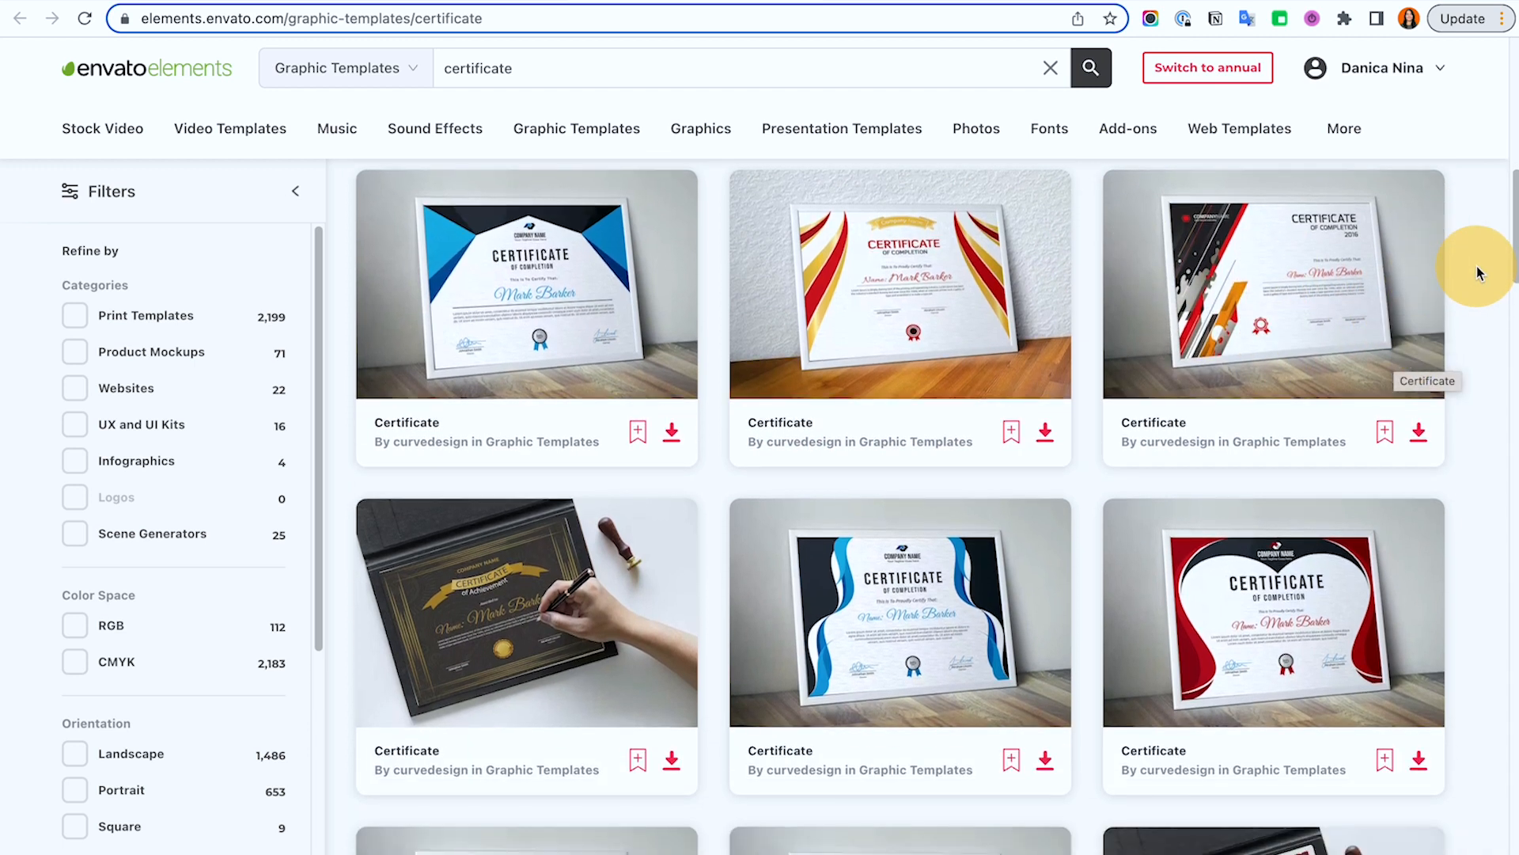
Step: Switch to Illustrator and view the PNG export options for the Certificate-01 artwork without exporting it
click(1147, 831)
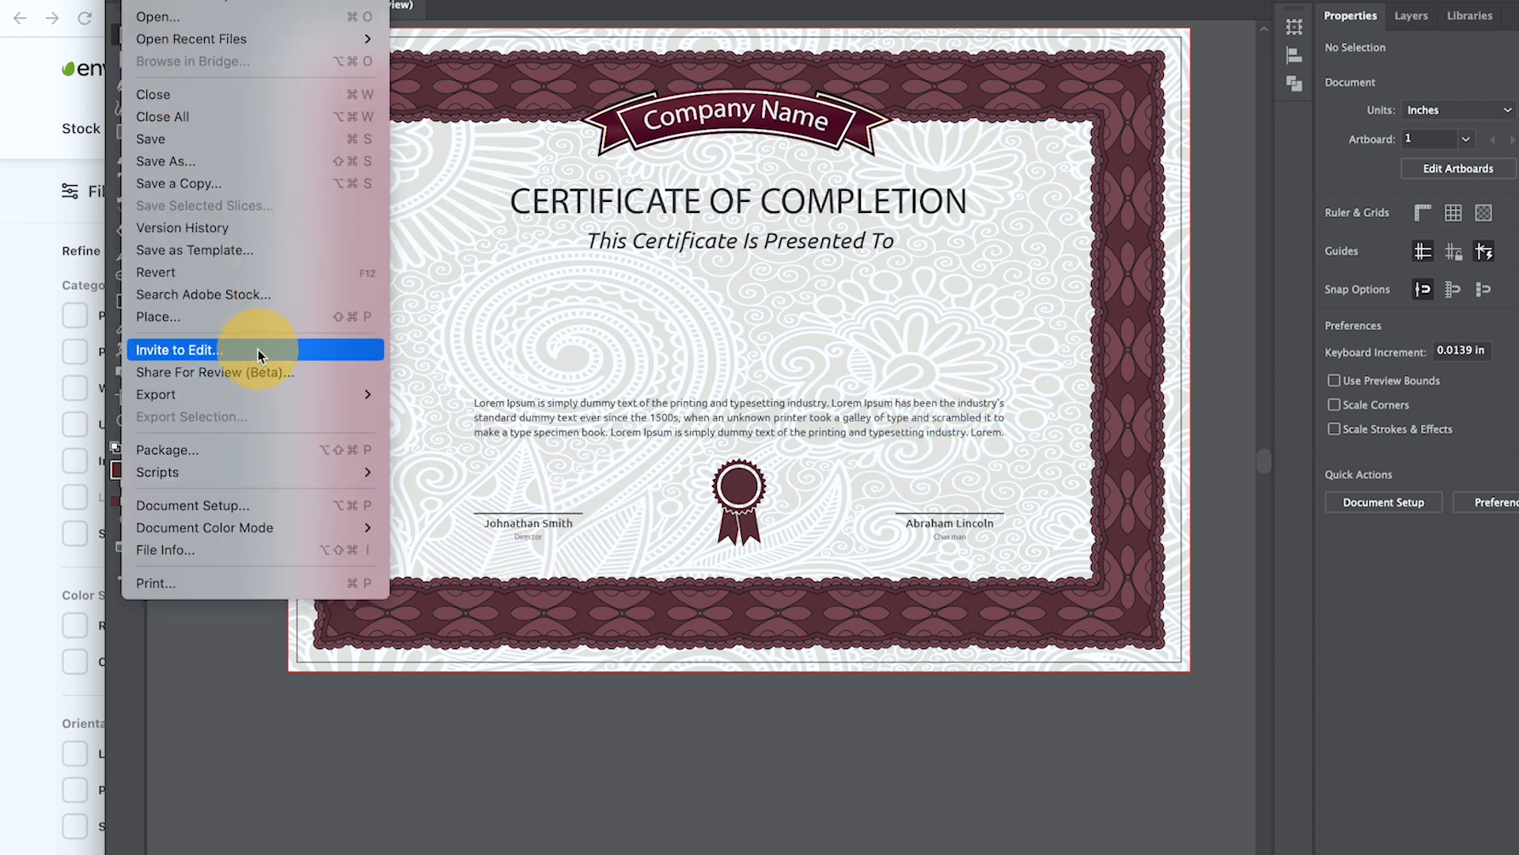
mouse_move(255, 398)
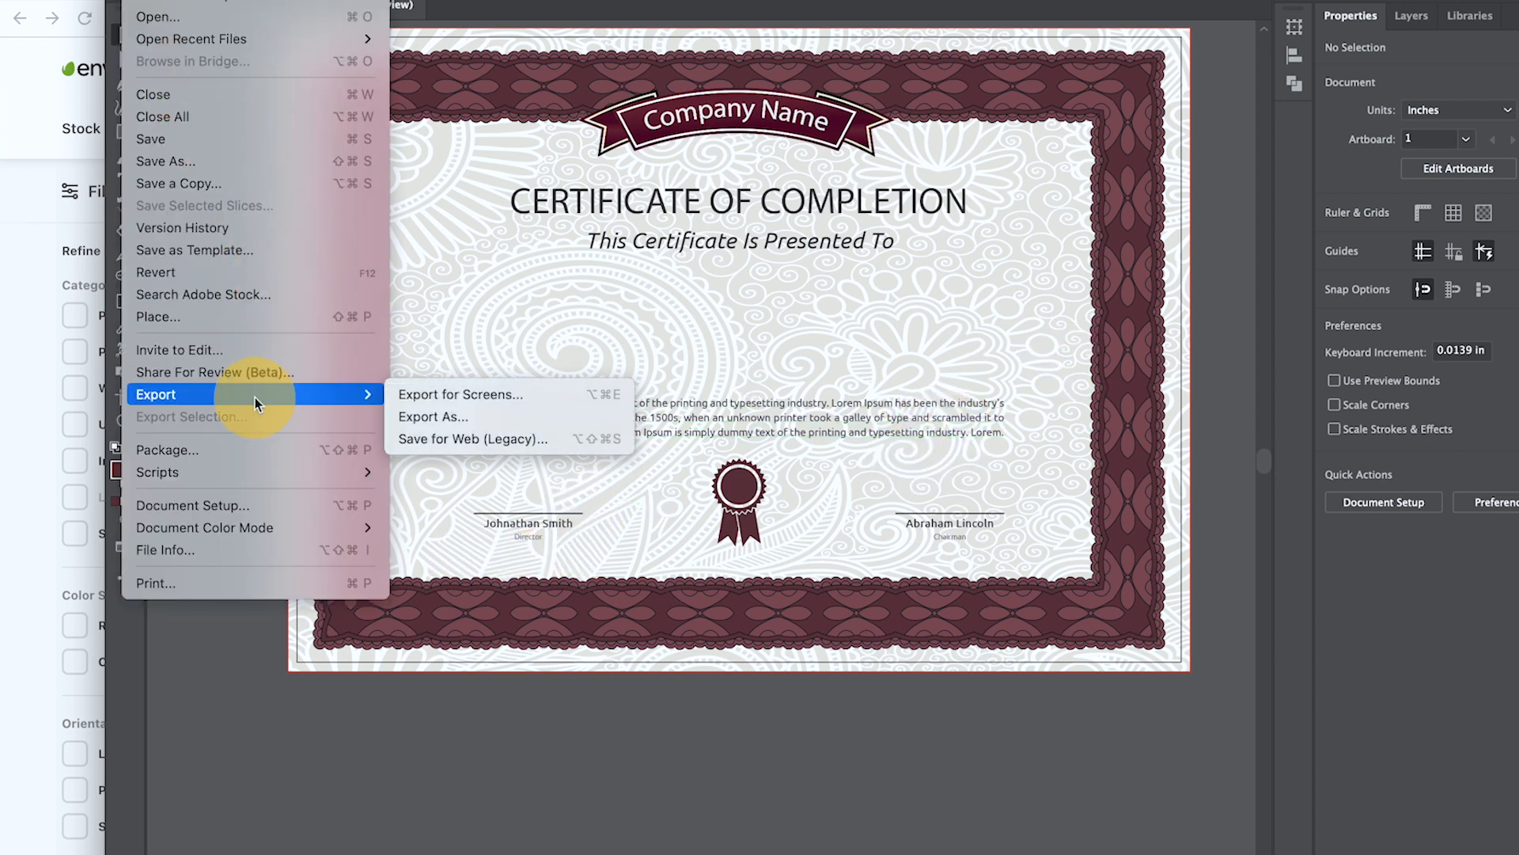
click(478, 417)
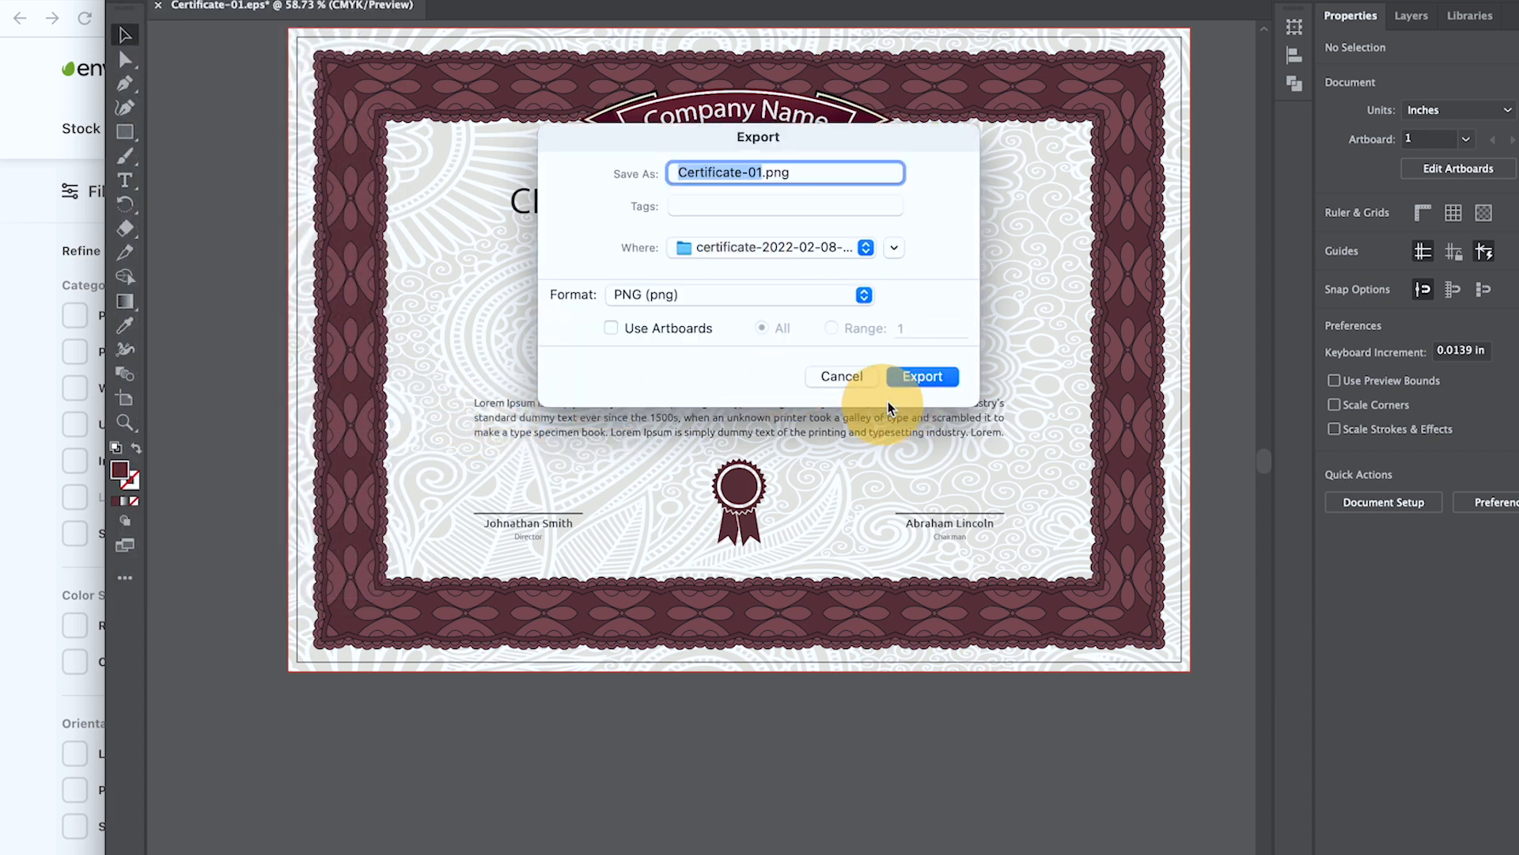
click(853, 377)
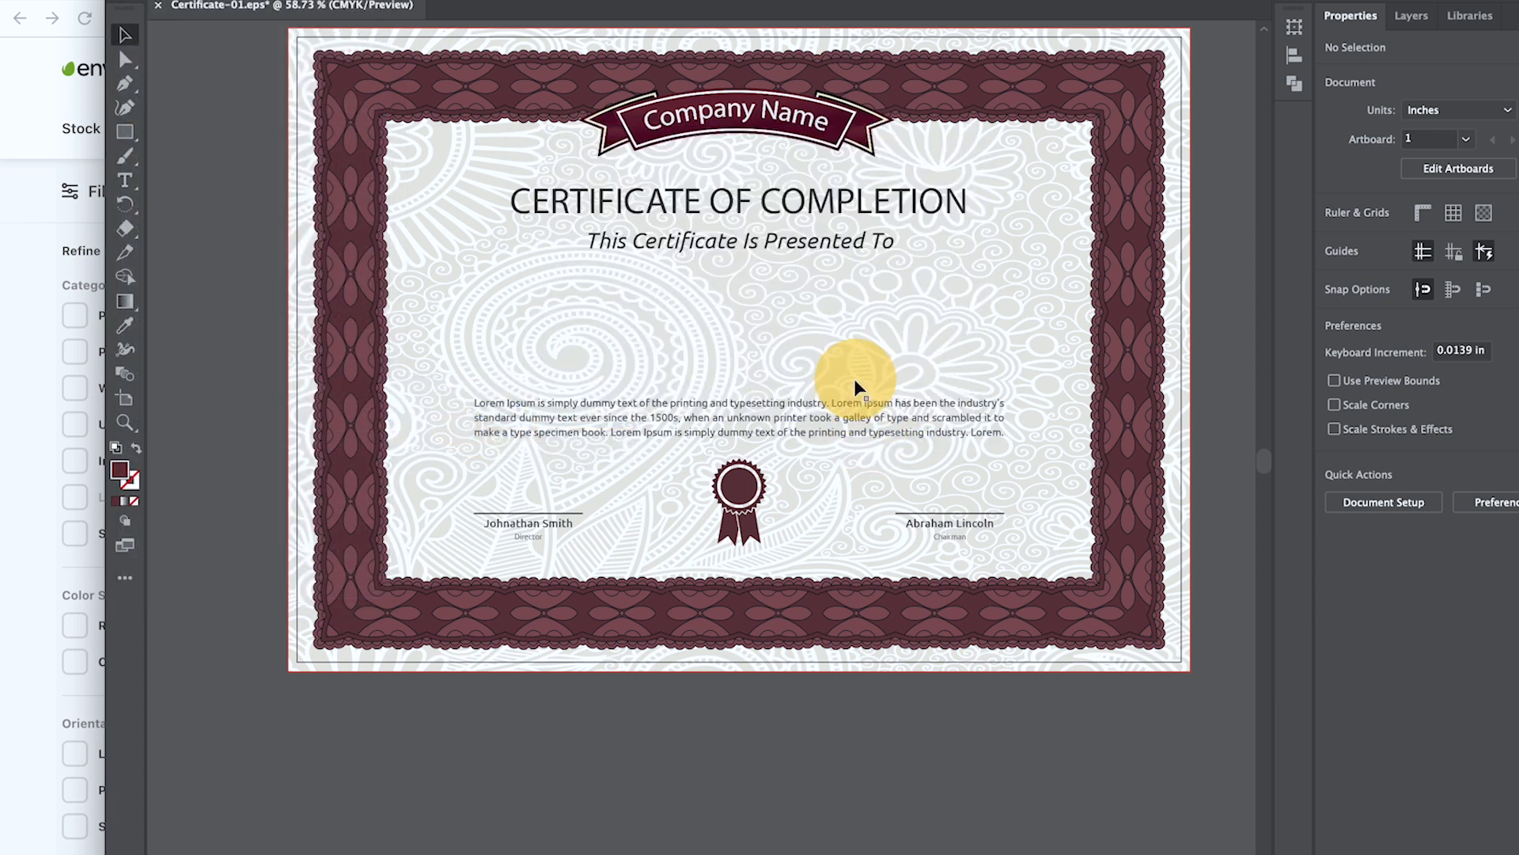
Step: Switch back to the browser and examine the LearnDash certificate settings, including the editor options and the custom CSS box
click(2, 474)
click(438, 2)
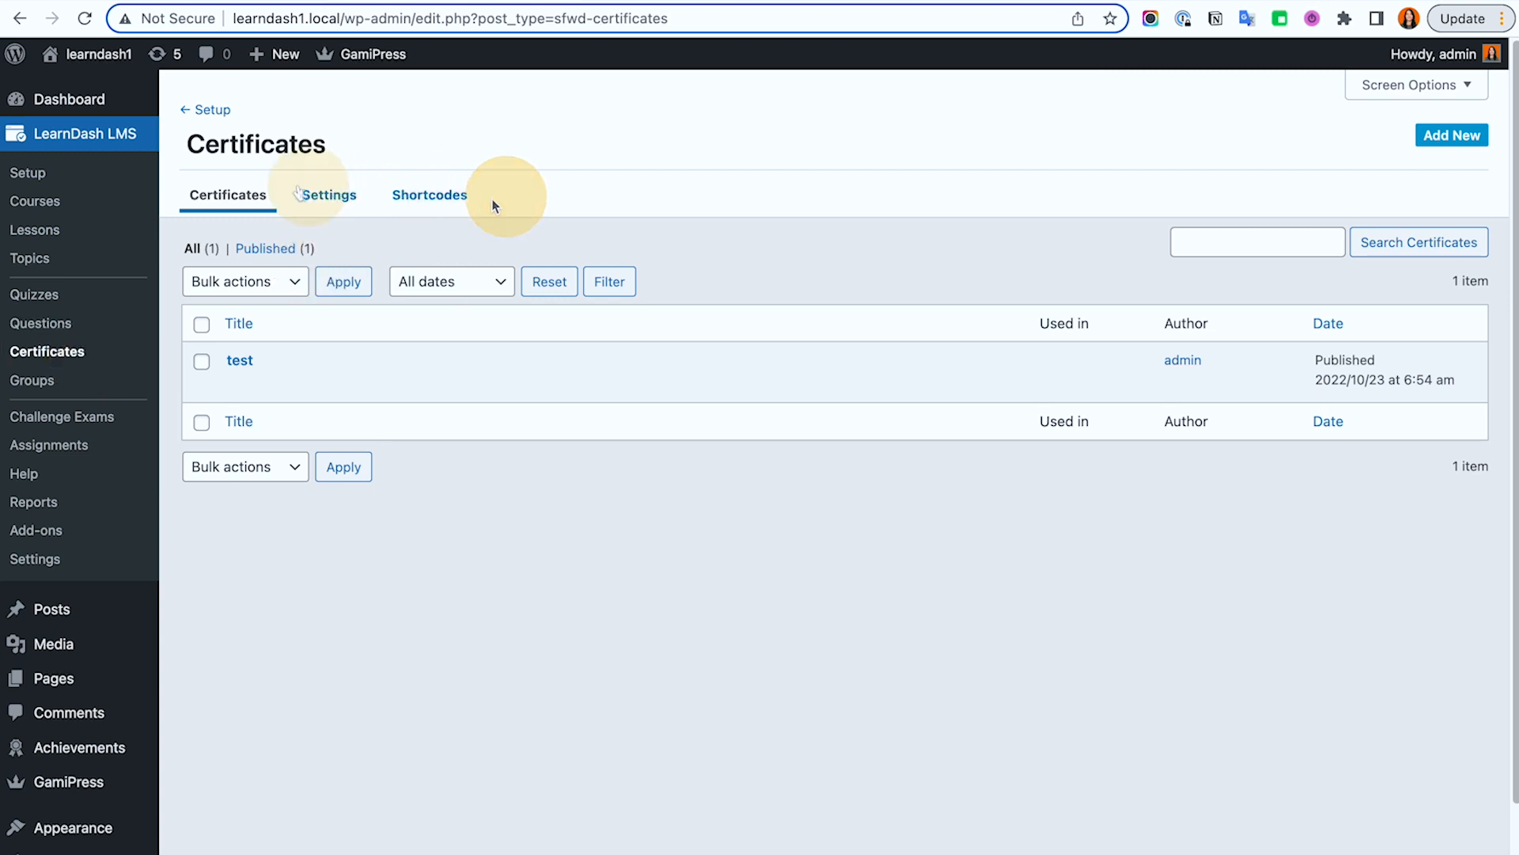
click(312, 198)
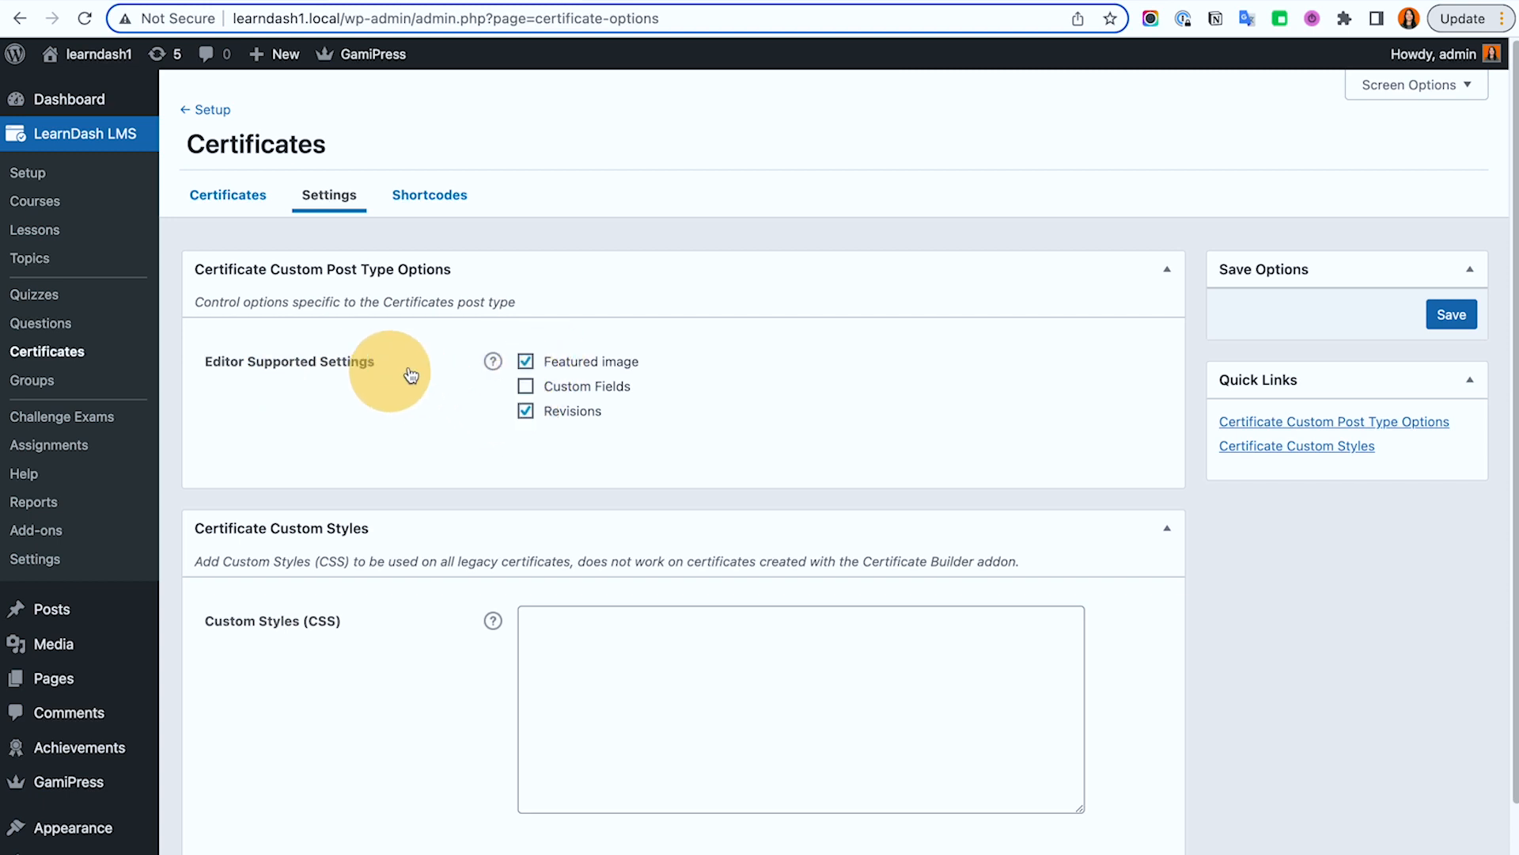
click(492, 363)
click(492, 364)
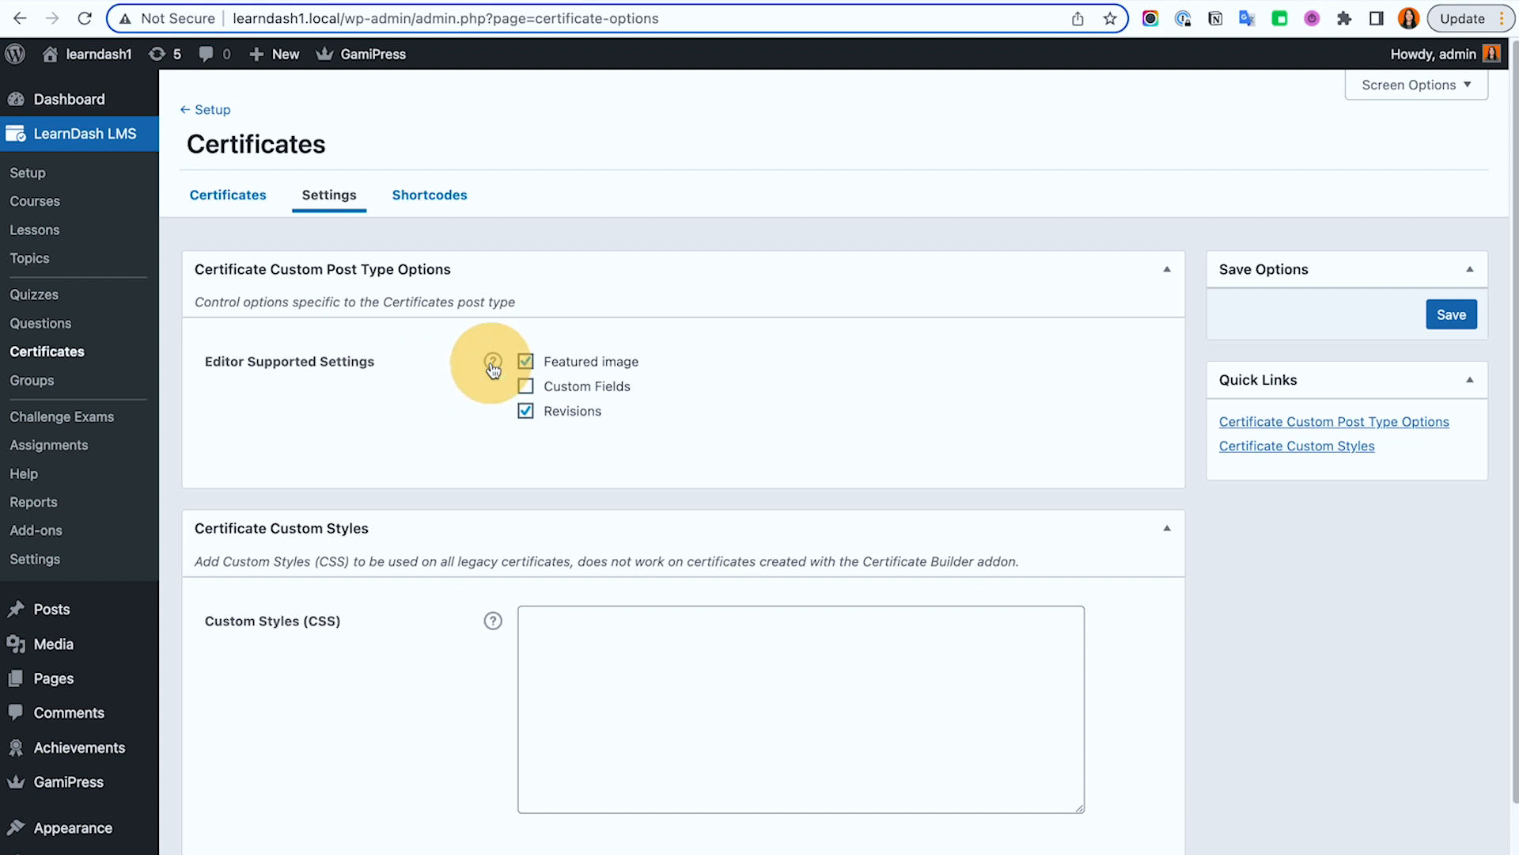
scroll(552, 520, down, 2)
click(587, 543)
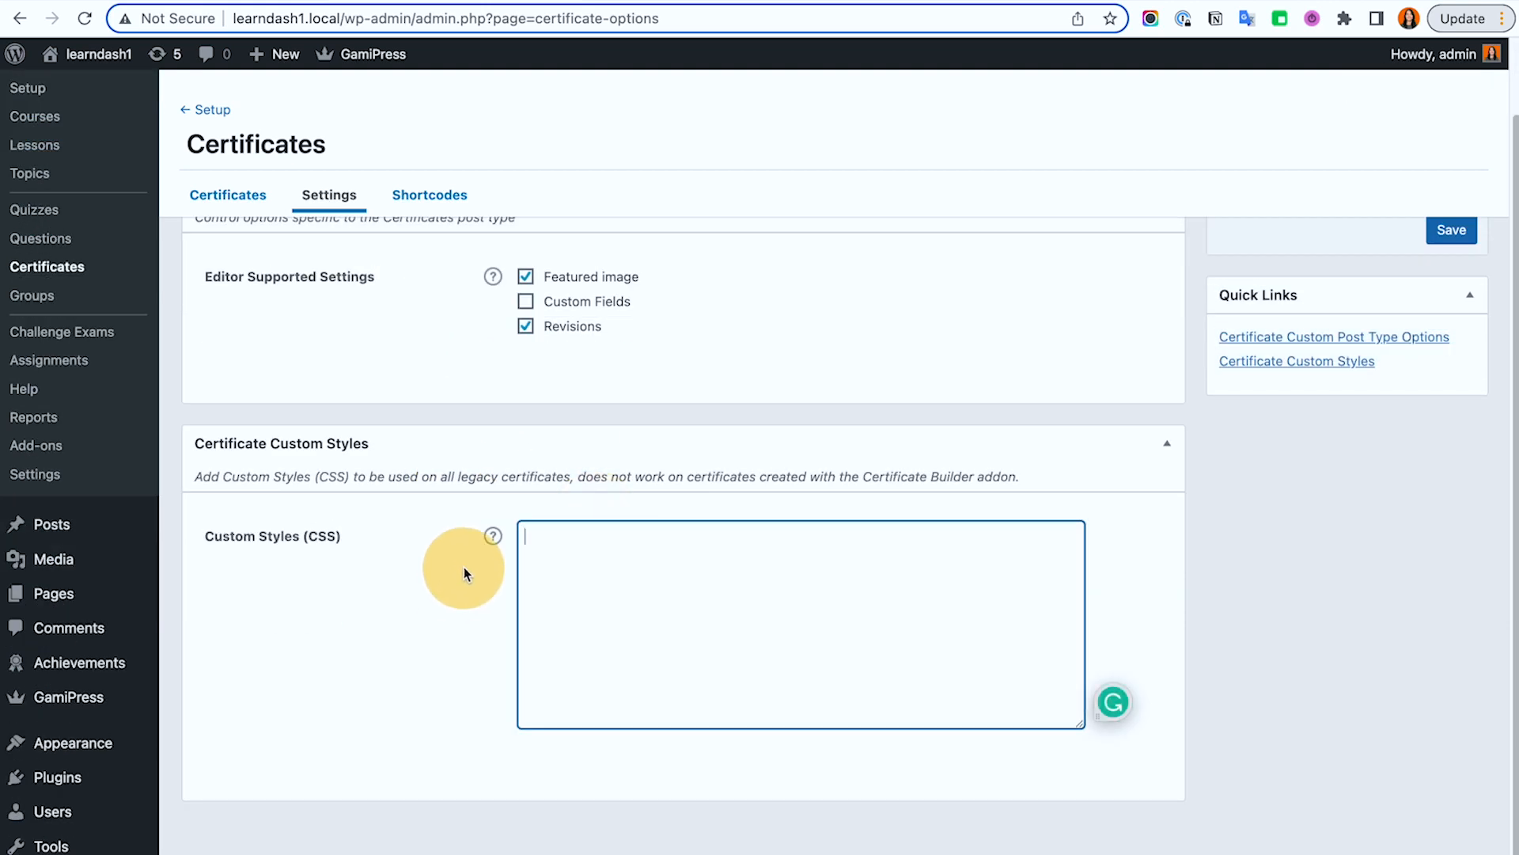
scroll(497, 535, up, 2)
Step: Open the online Certificate Shortcodes documentation from LearnDash and read through the available shortcodes and parameters
click(415, 198)
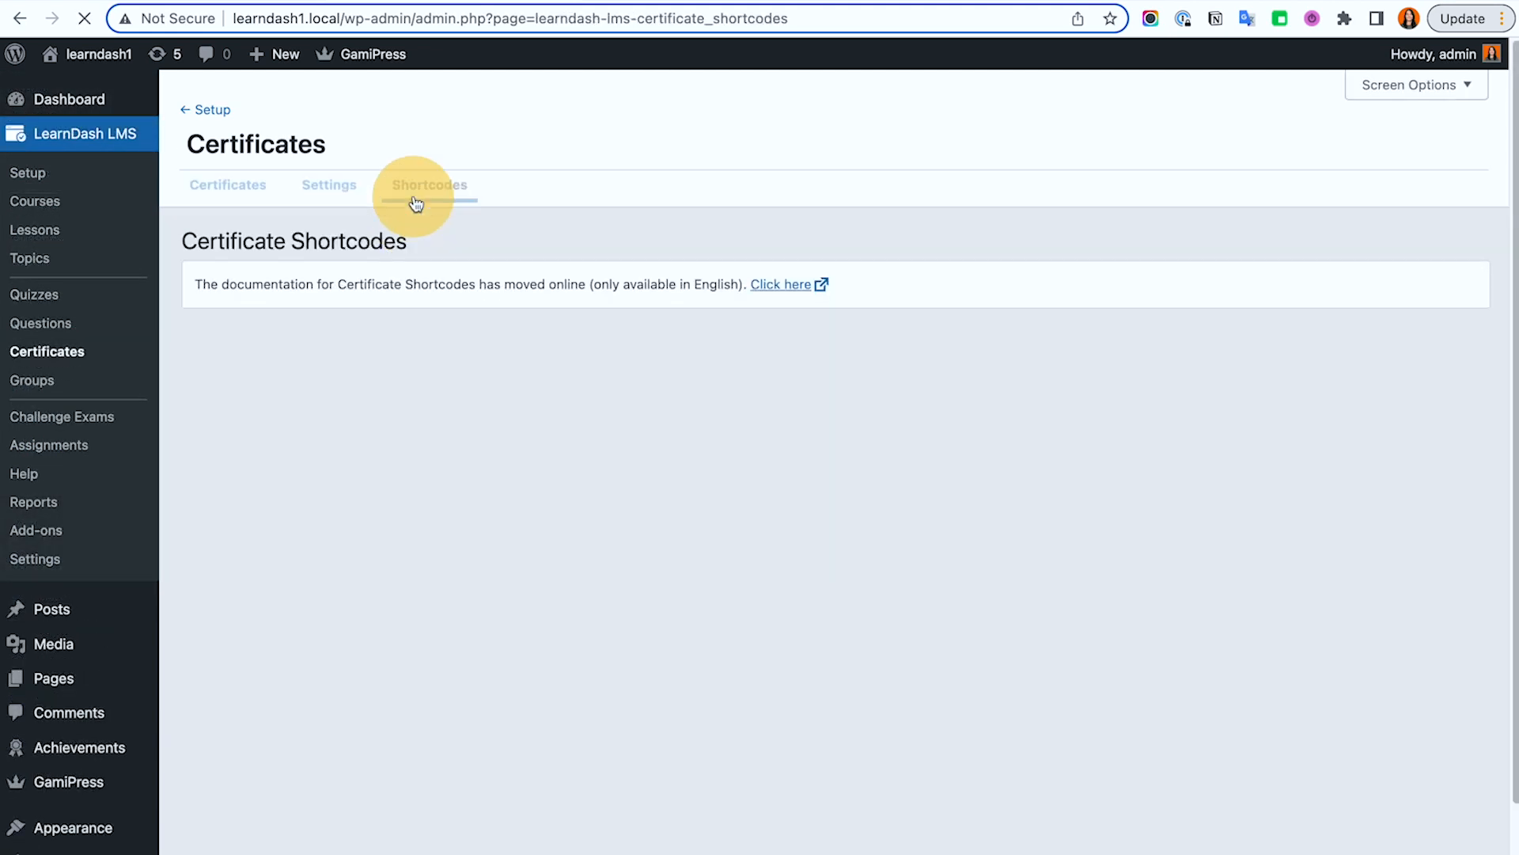
click(768, 303)
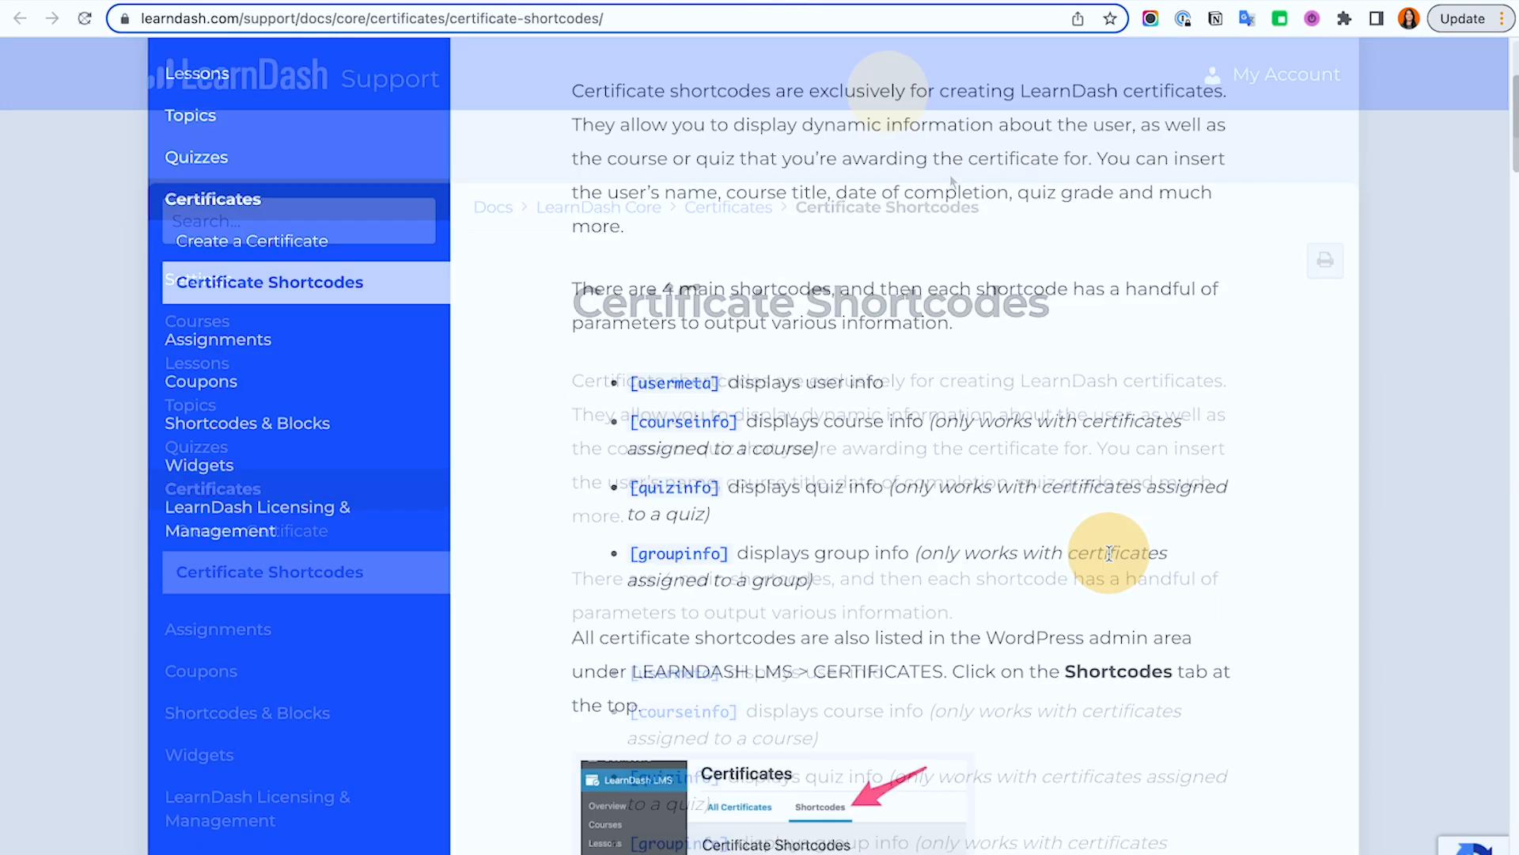
scroll(1109, 552, down, 15)
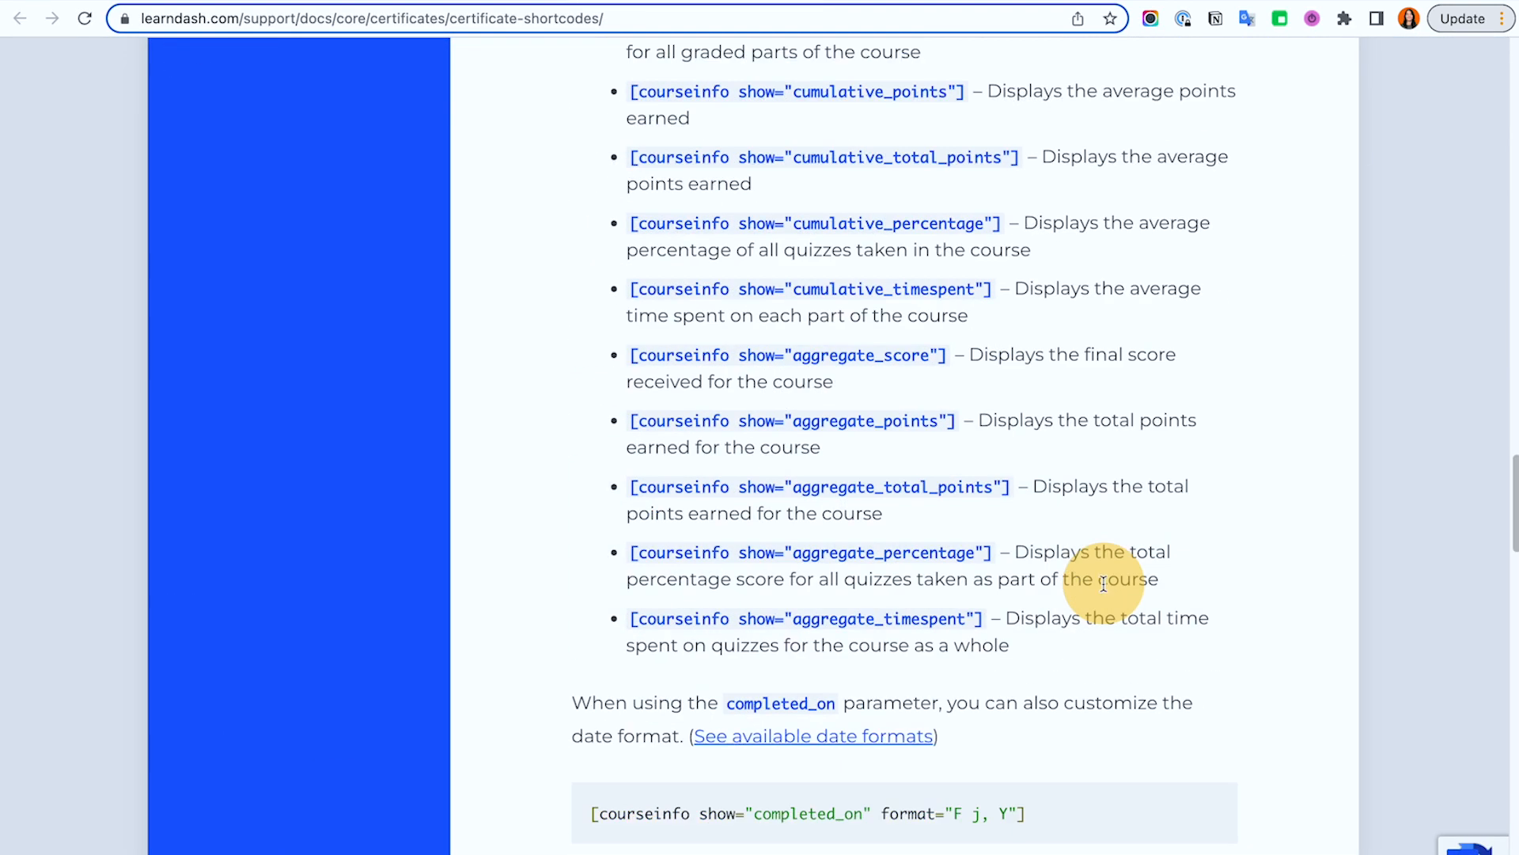
scroll(1116, 577, down, 3)
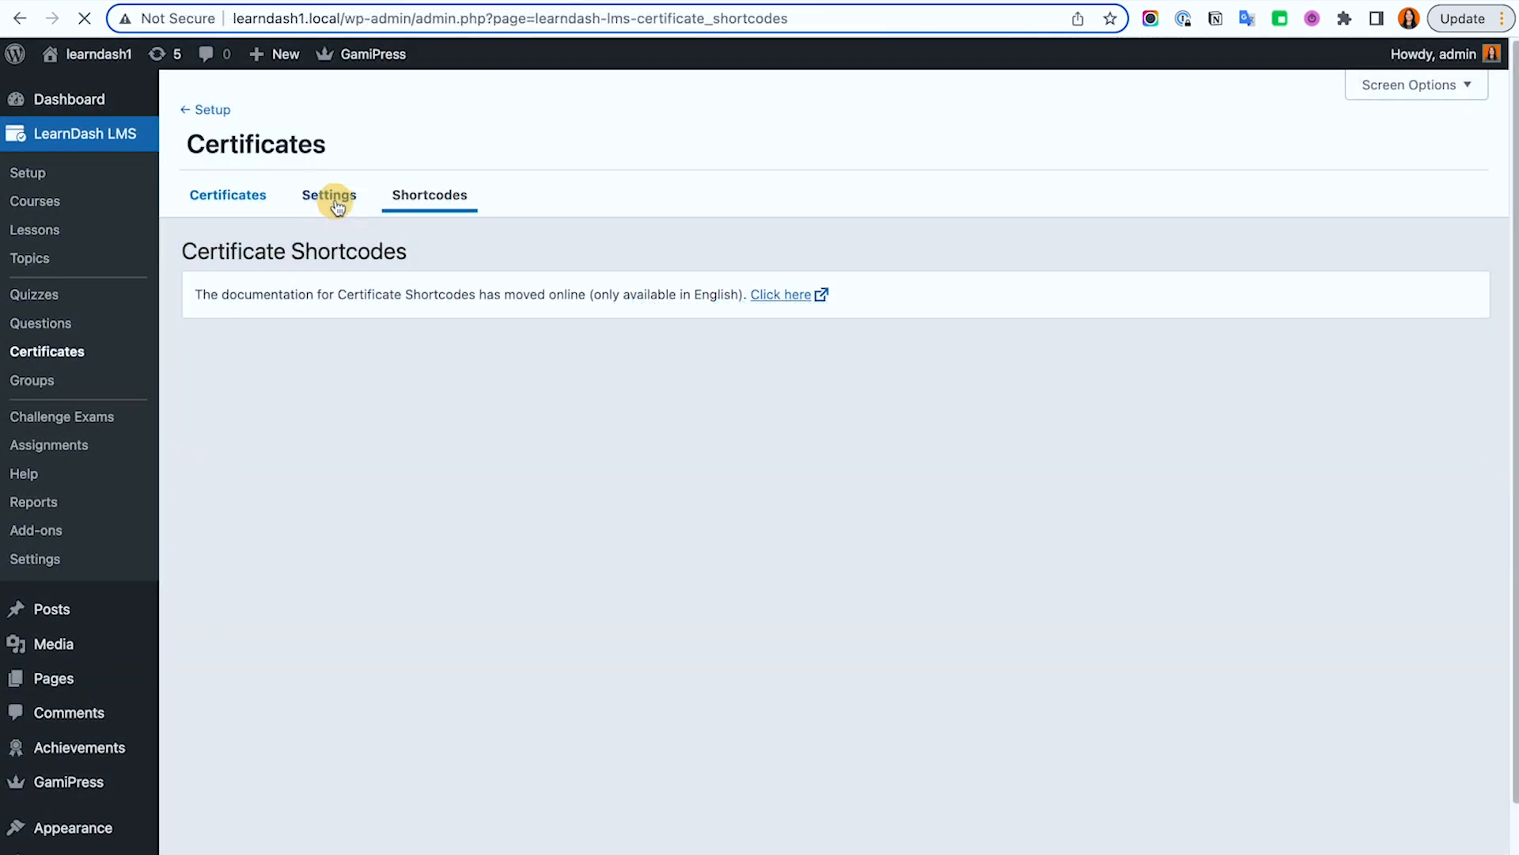
Step: Return to the certificate settings and highlight "Certificate Builder addon" in the Certificate Custom Styles note
click(329, 197)
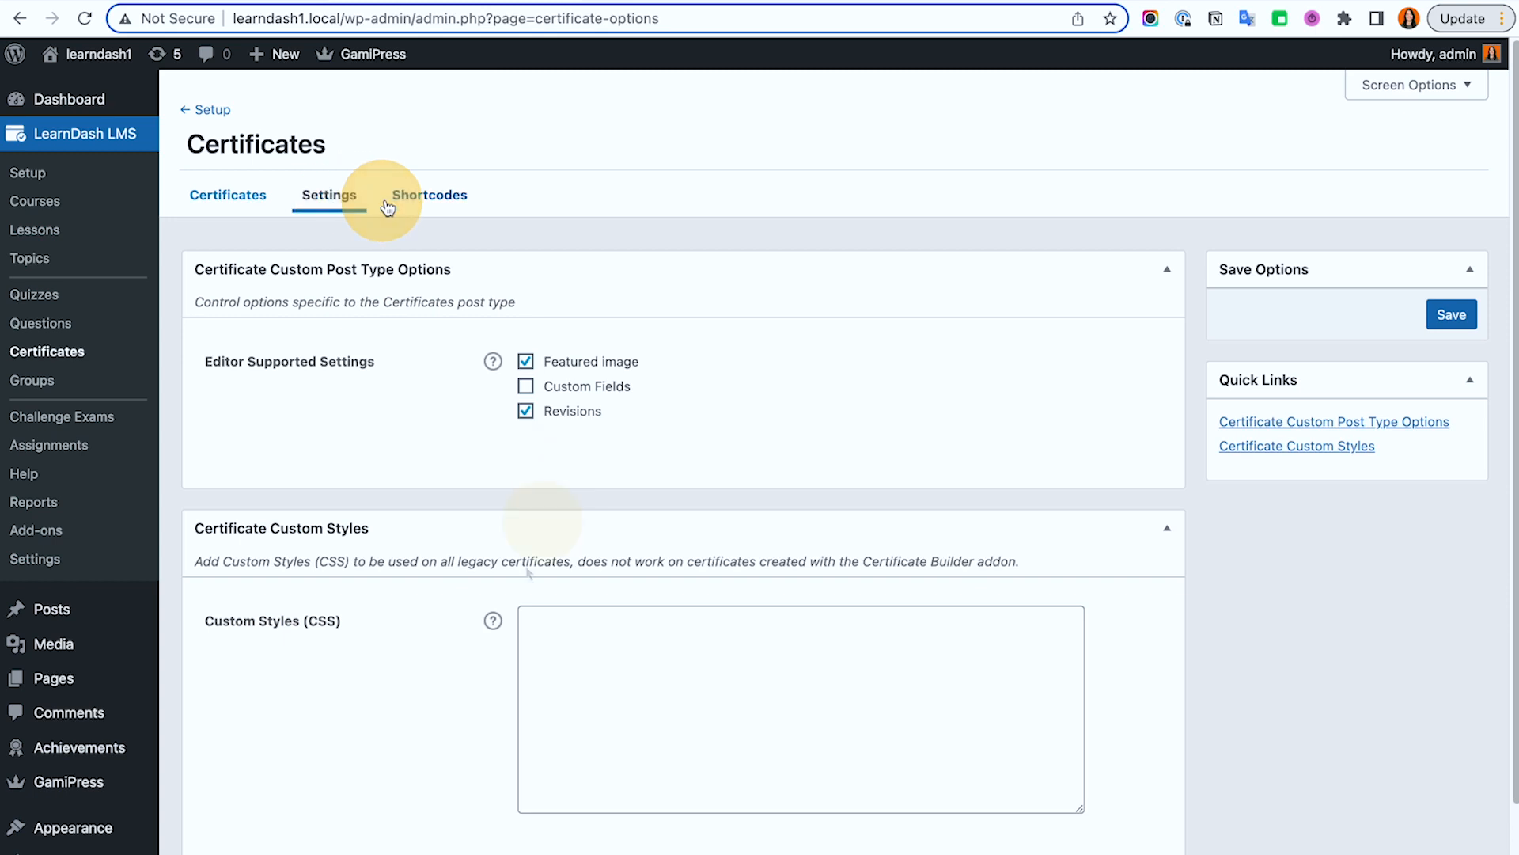
drag(866, 561, 1020, 575)
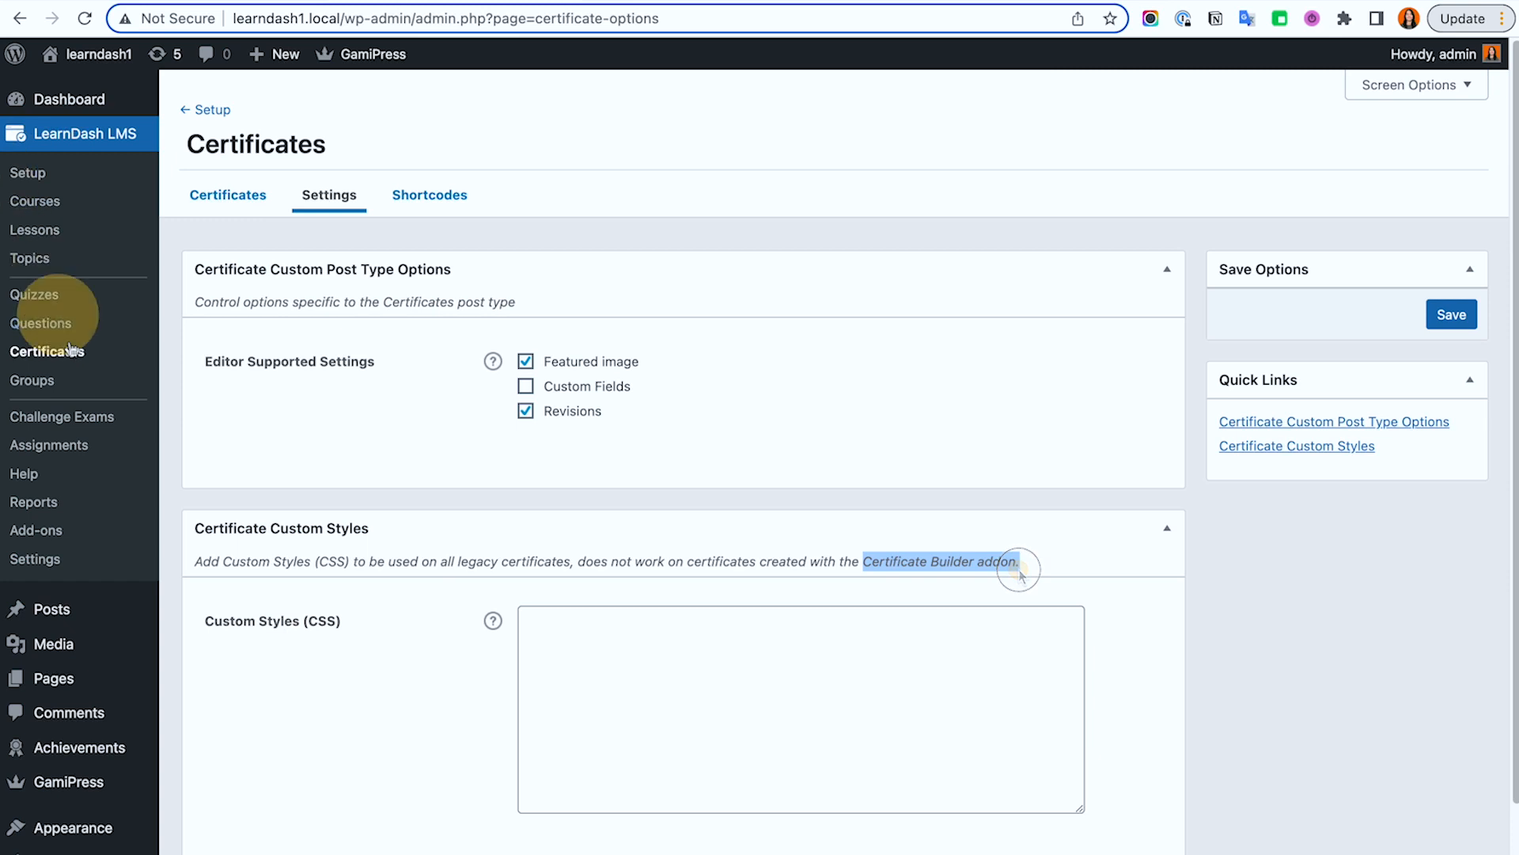
Step: Find LearnDash Certificate Builder among the LearnDash add-ons by searching the page for "cert", and install it
click(60, 533)
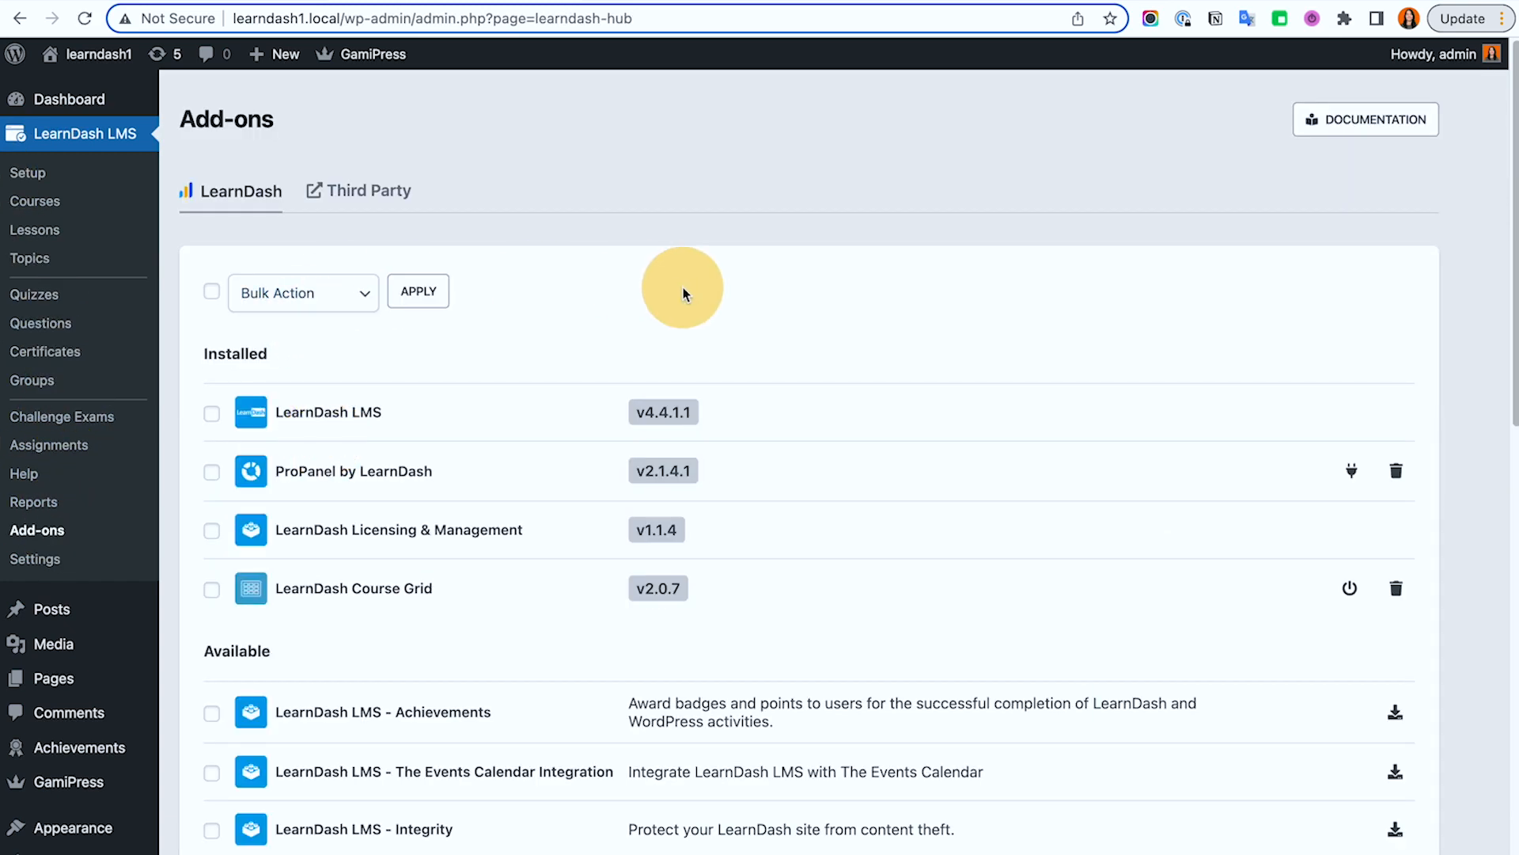
scroll(682, 287, down, 1)
key(ctrl+f)
text(cer)
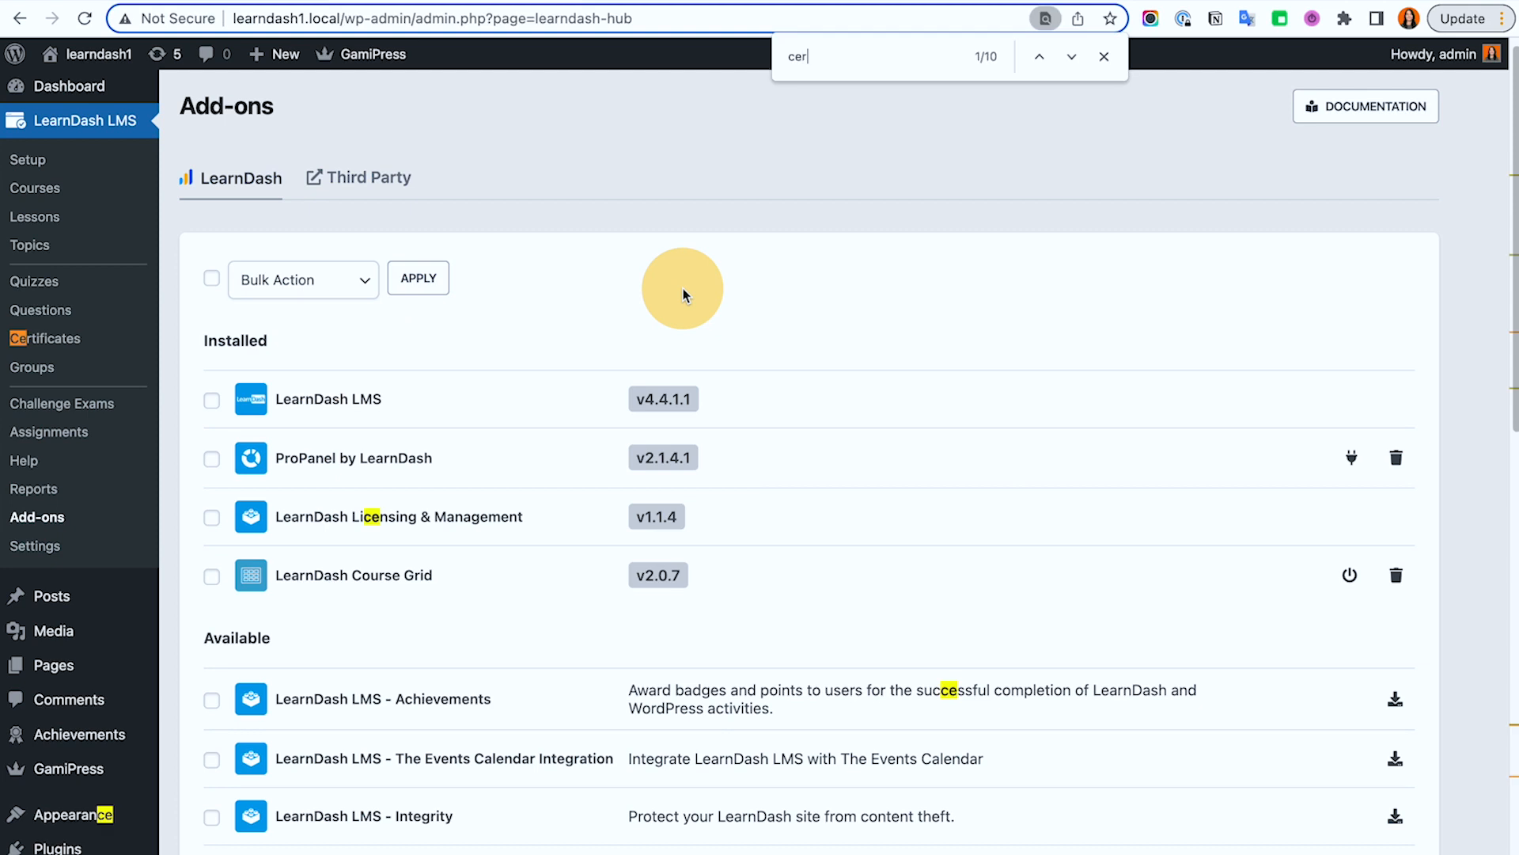
text(t)
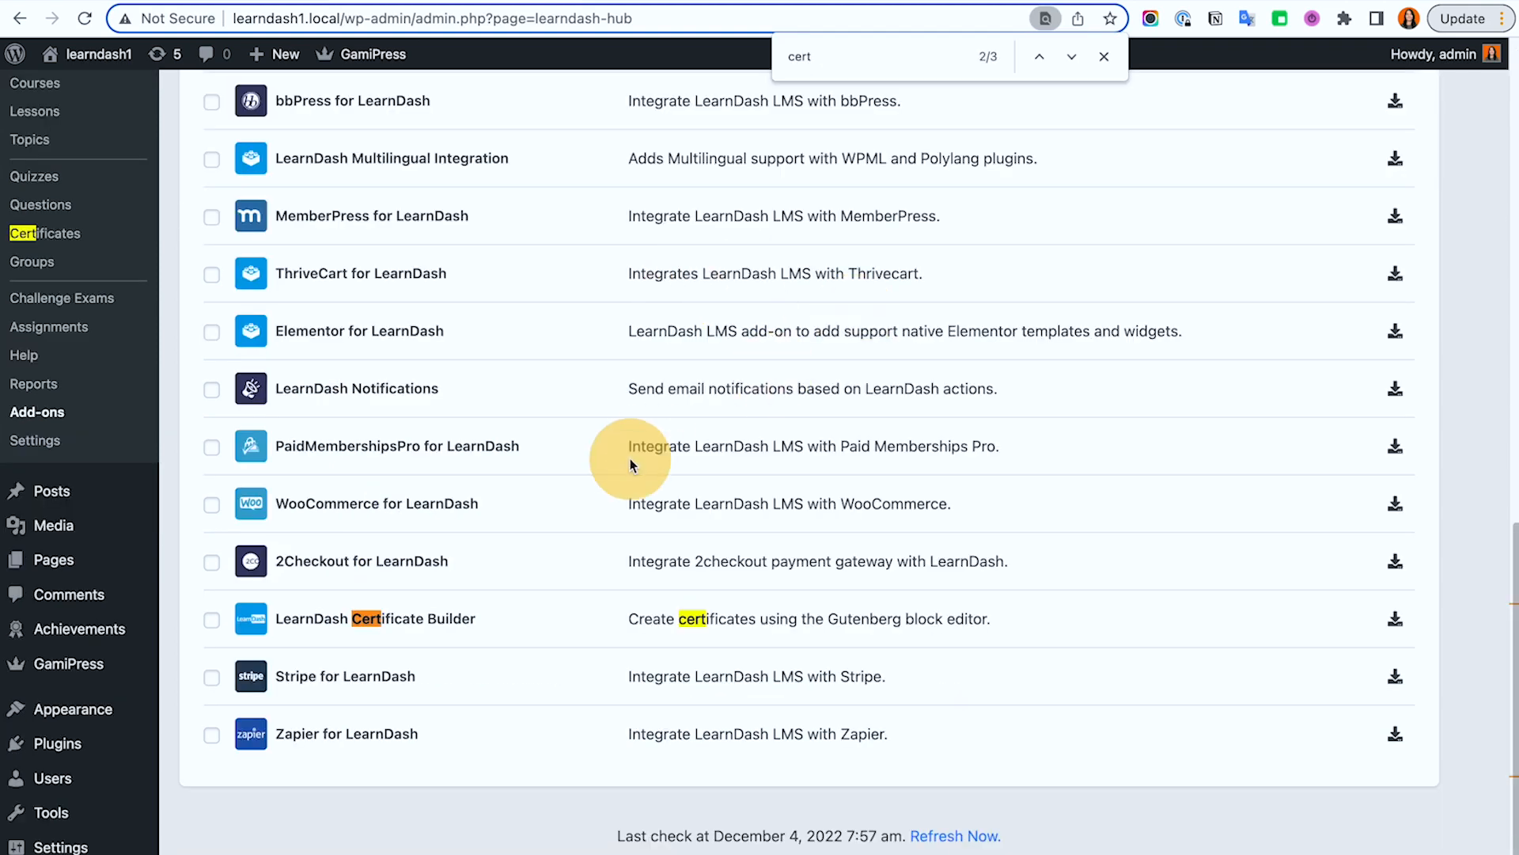
click(1395, 620)
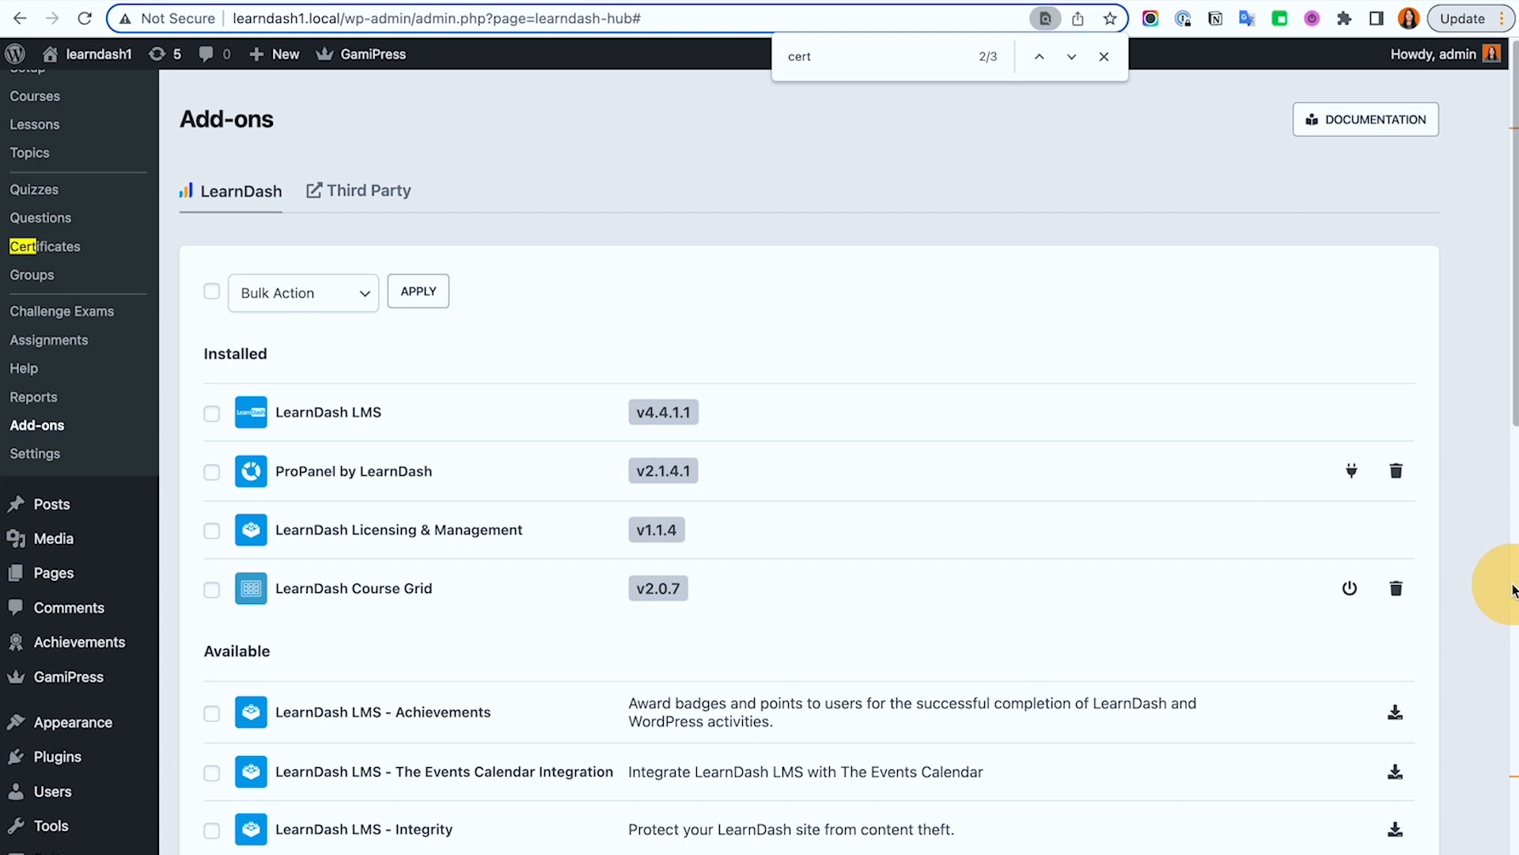
scroll(851, 473, down, 10)
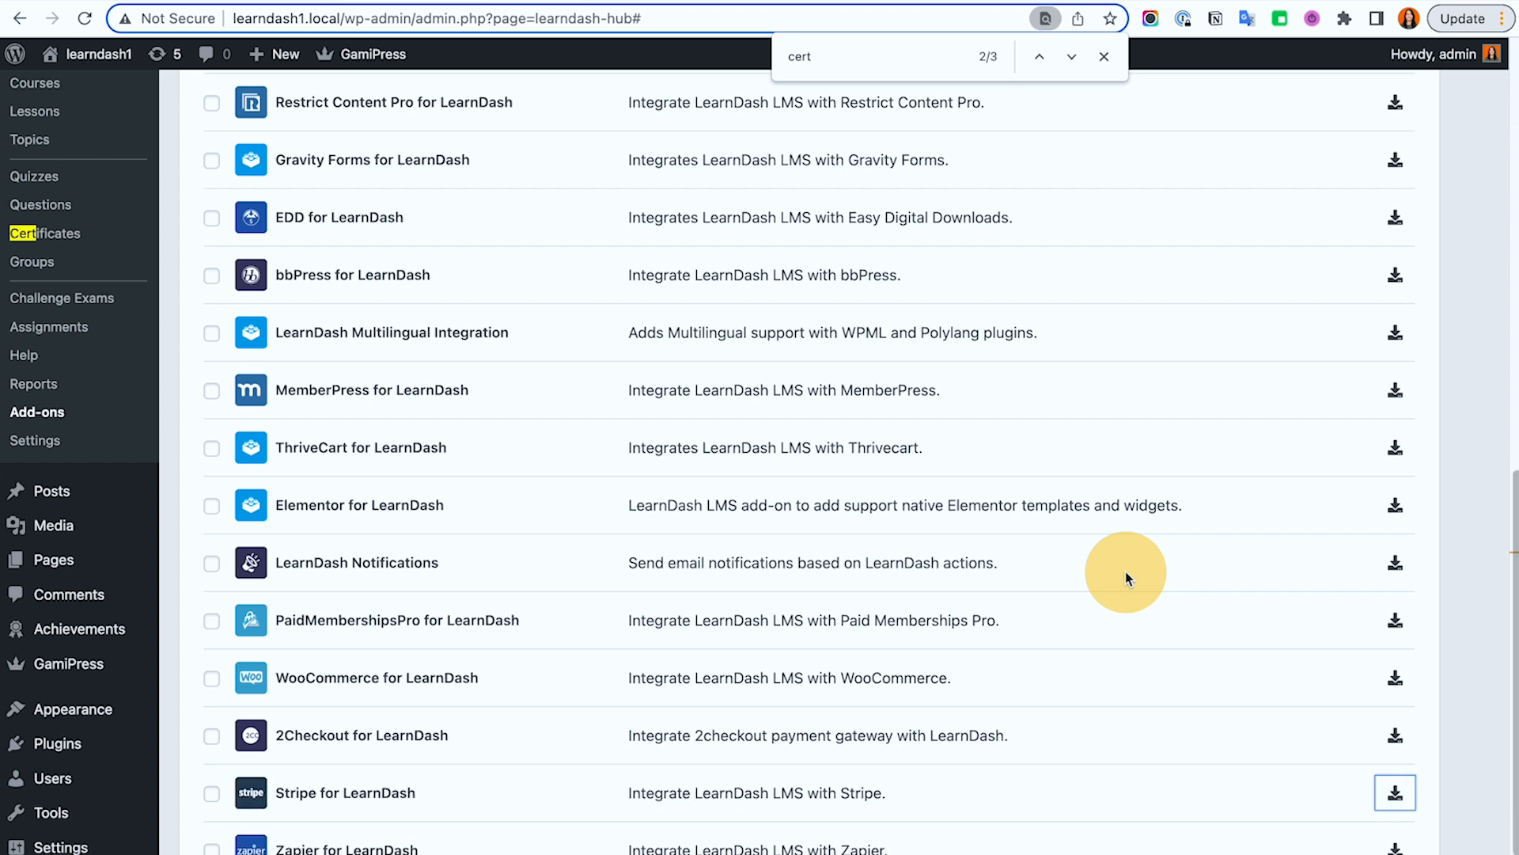
scroll(1096, 524, up, 10)
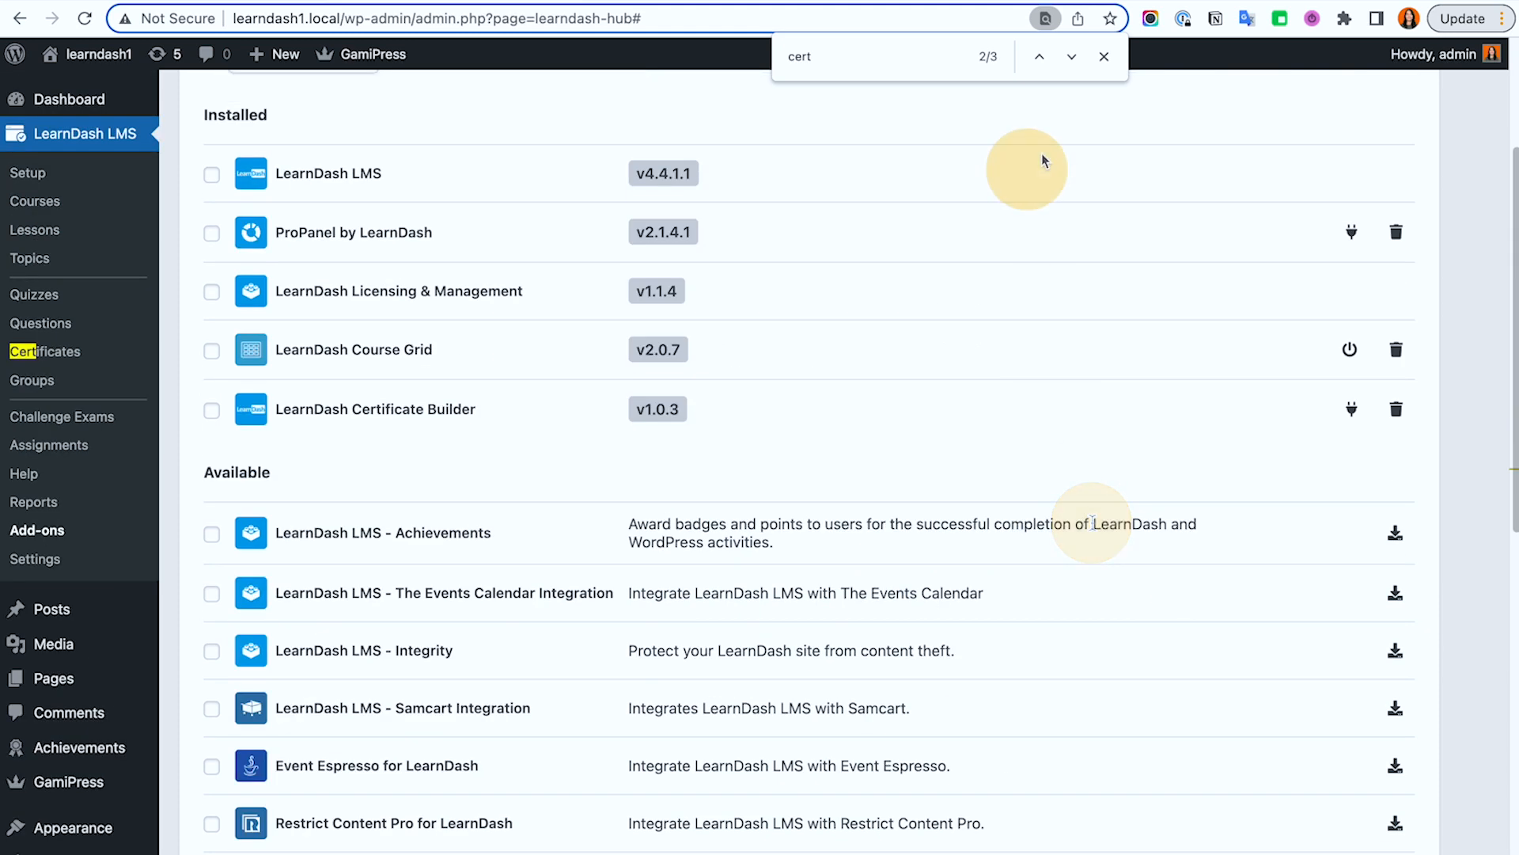
Step: Close the page search and activate the installed LearnDash Certificate Builder add-on
click(1105, 57)
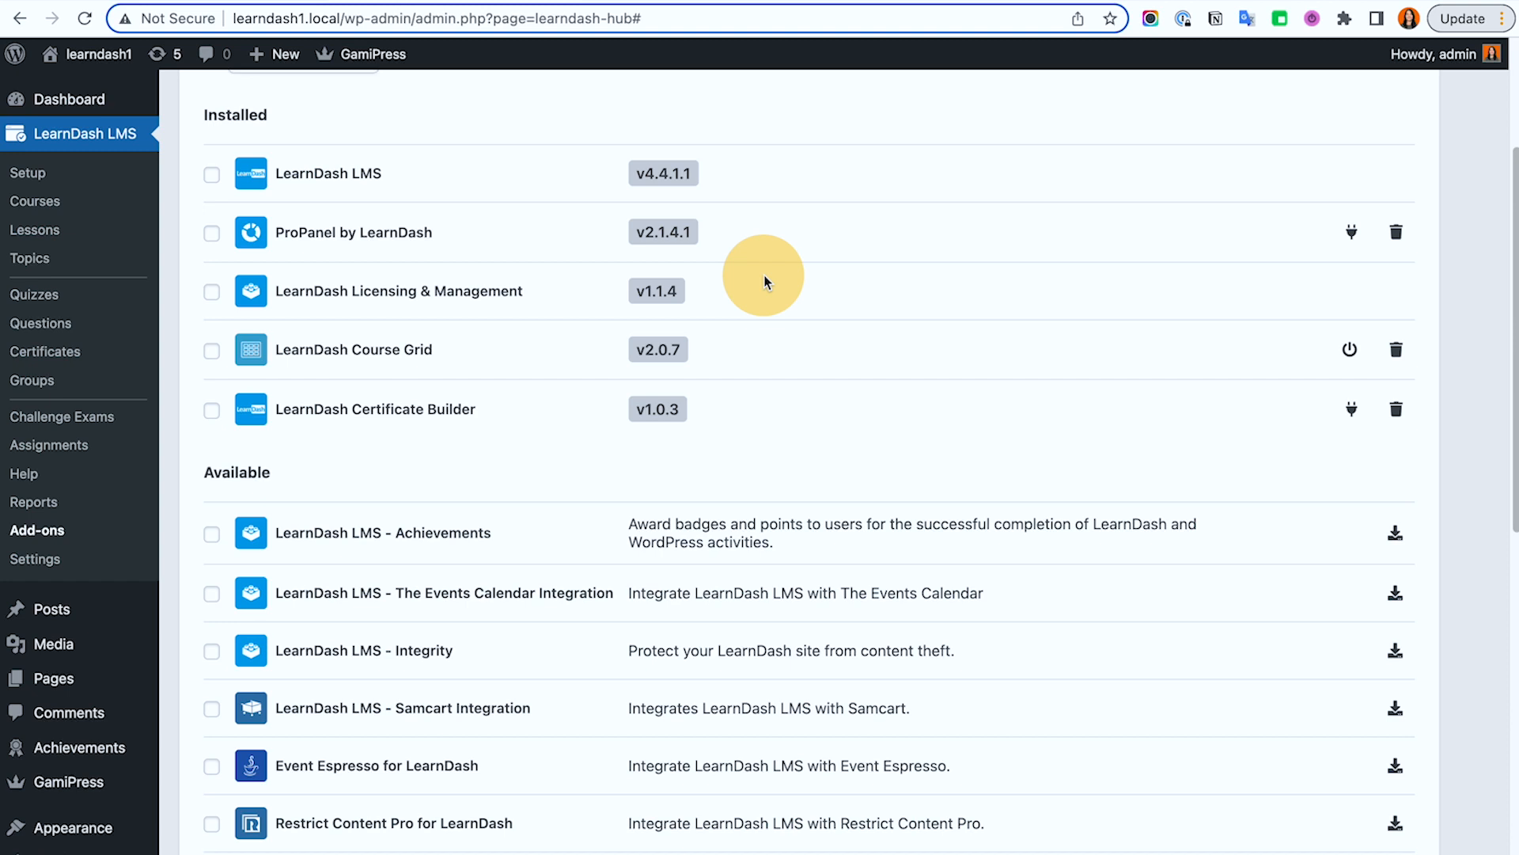
scroll(763, 282, up, 3)
click(1351, 647)
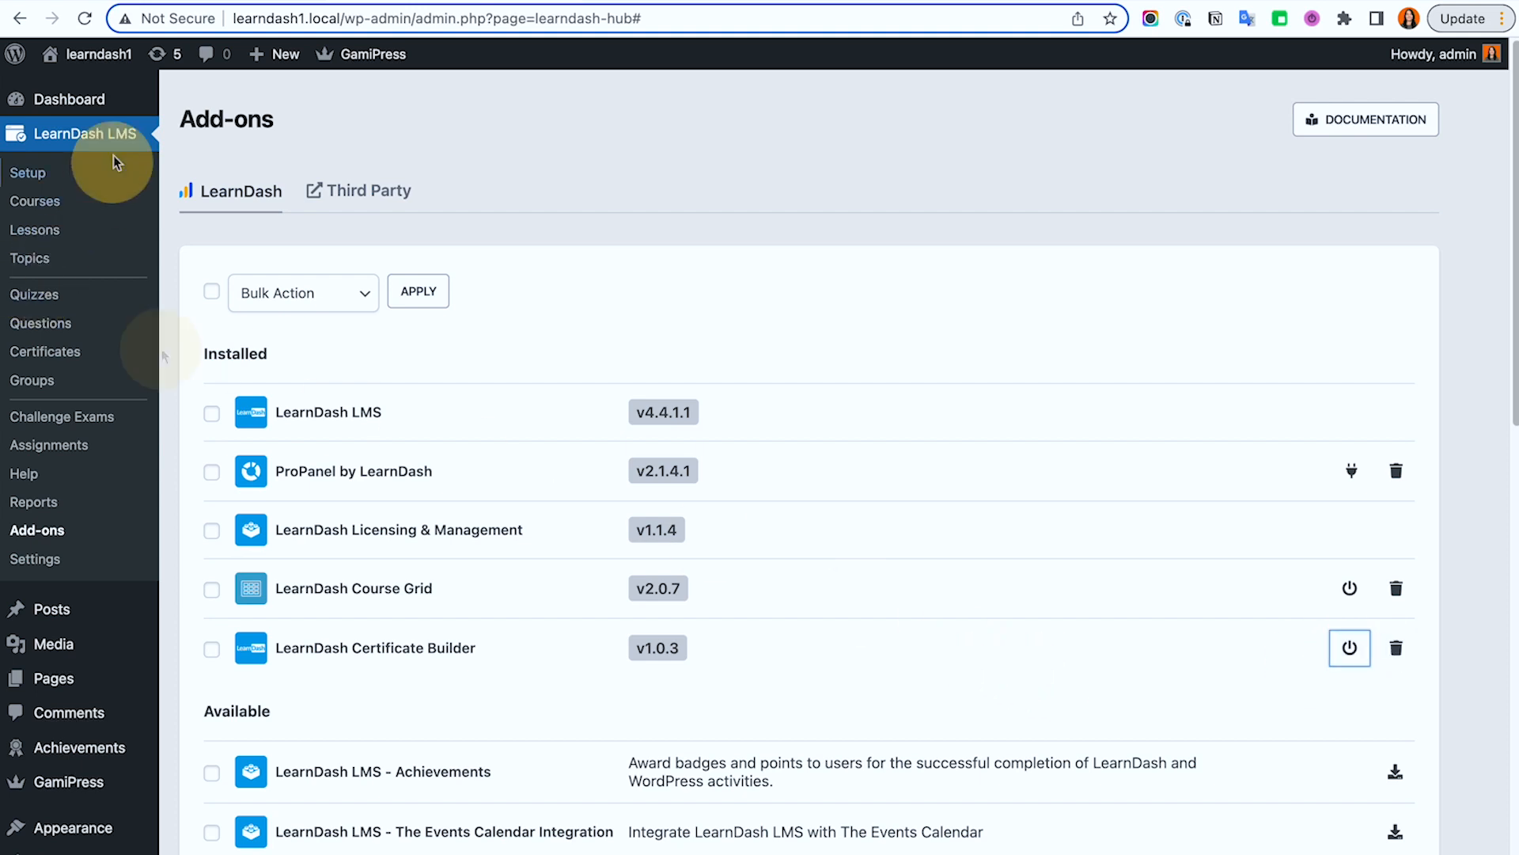
Step: Open the Fonts settings for LearnDash certificates and examine the custom font label and file upload options
click(73, 350)
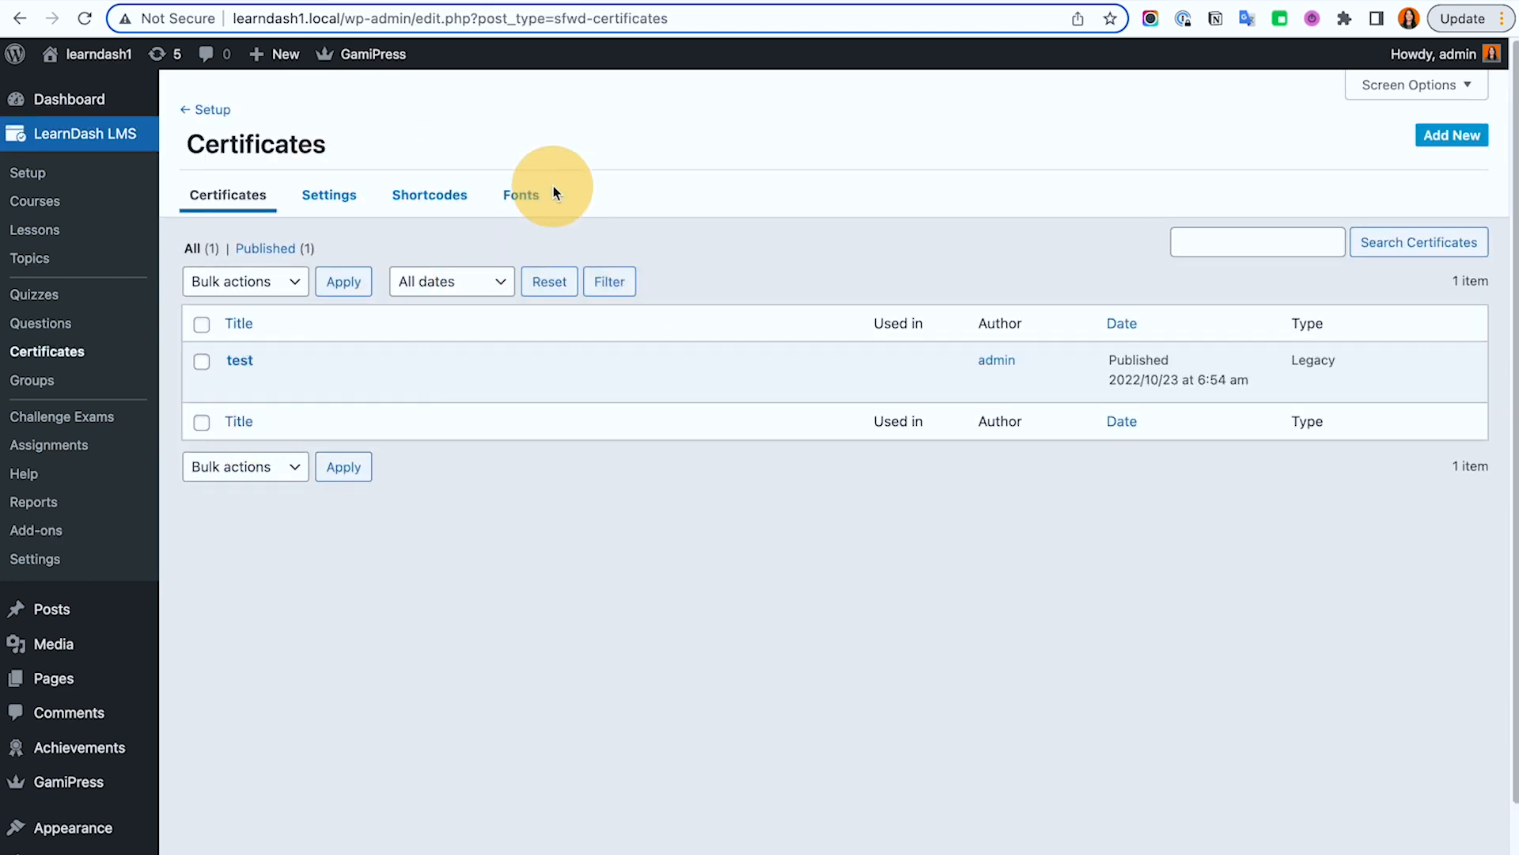
click(526, 197)
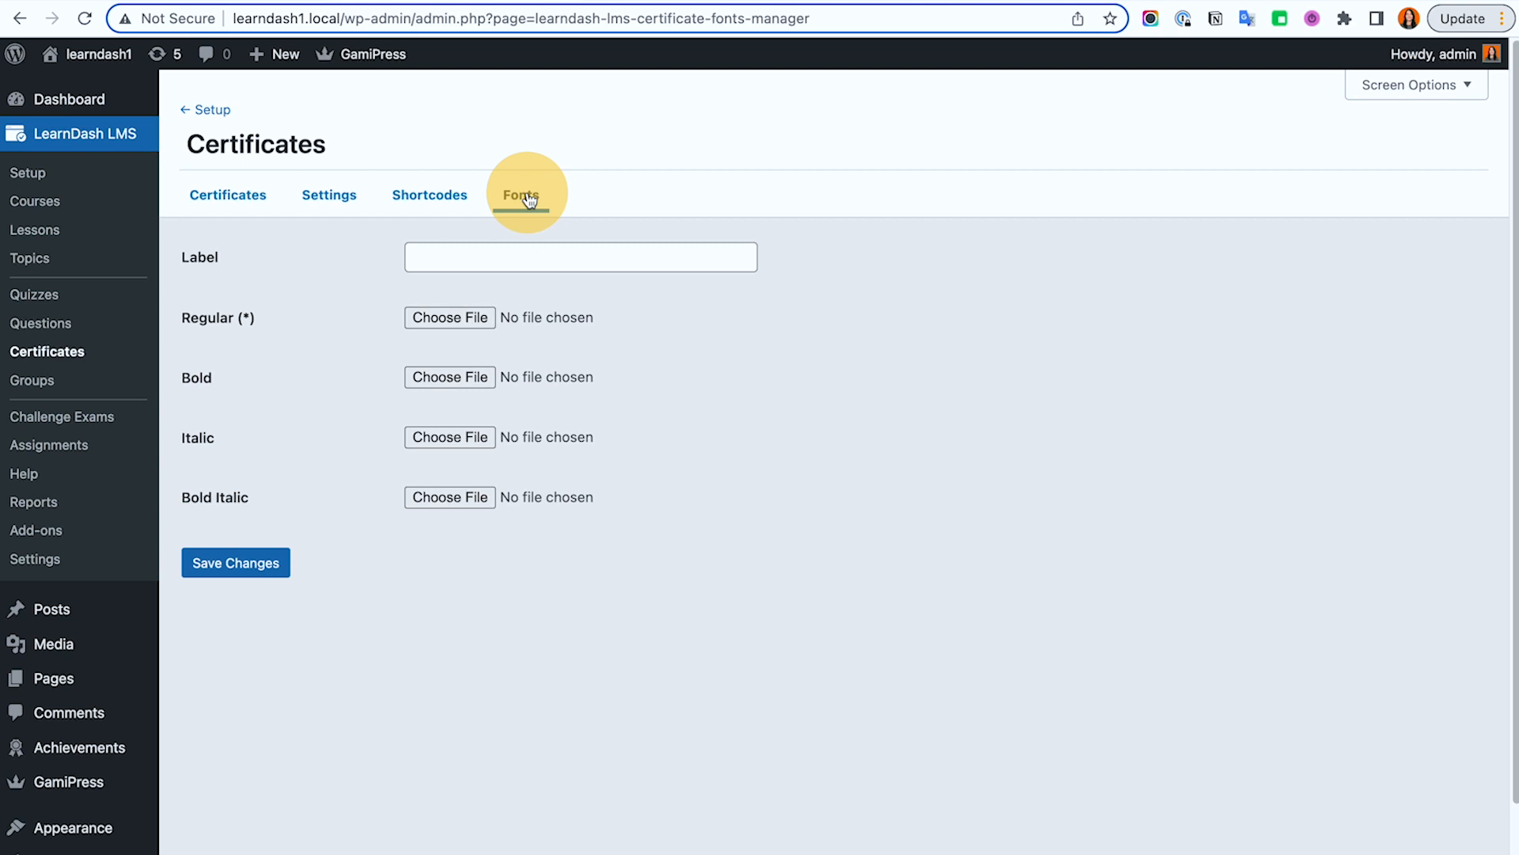
click(557, 255)
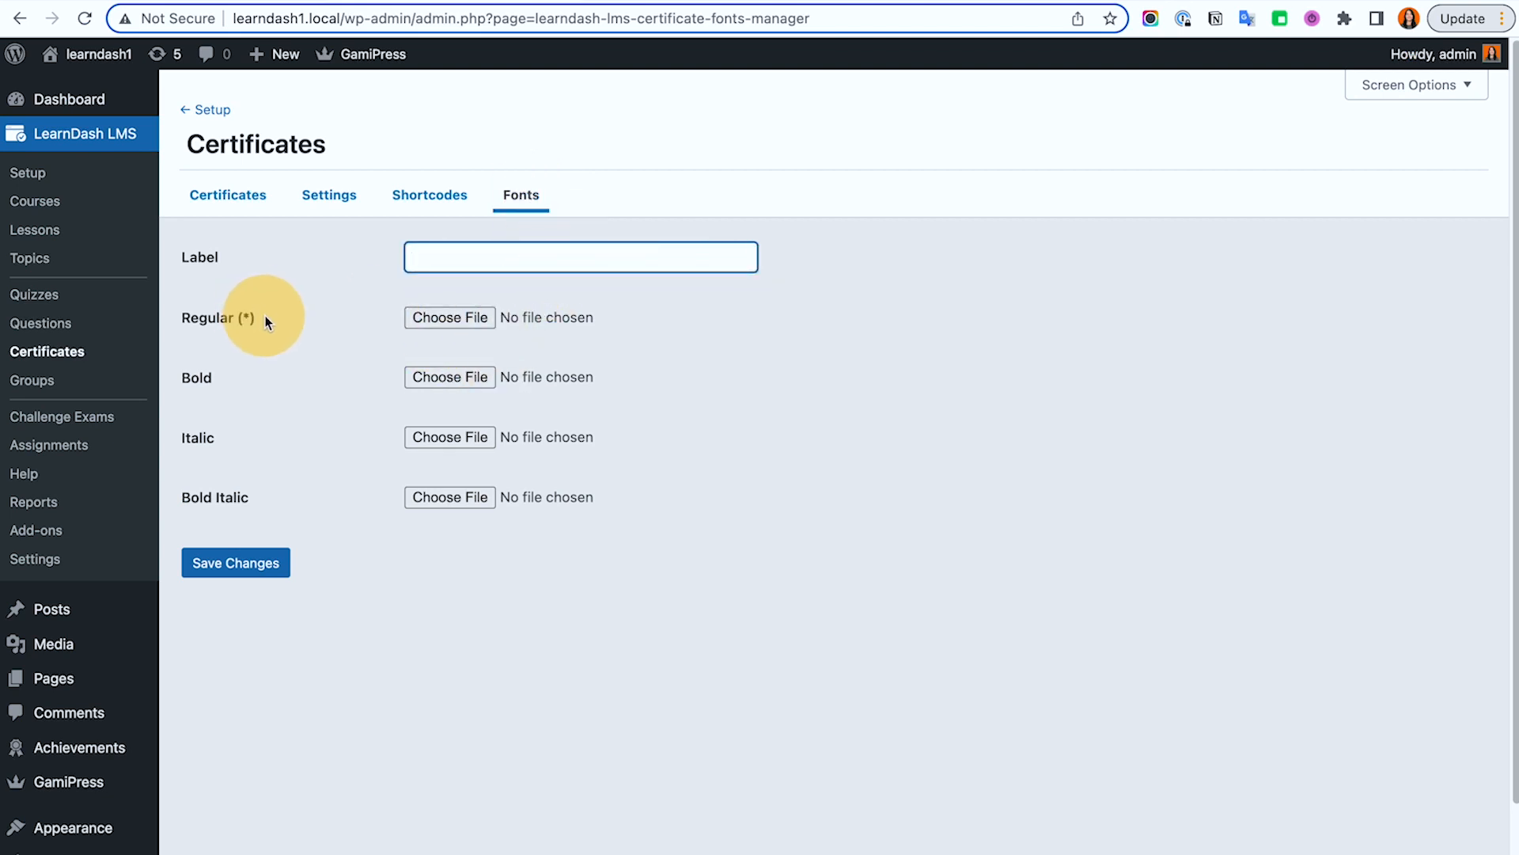
click(419, 317)
click(1384, 834)
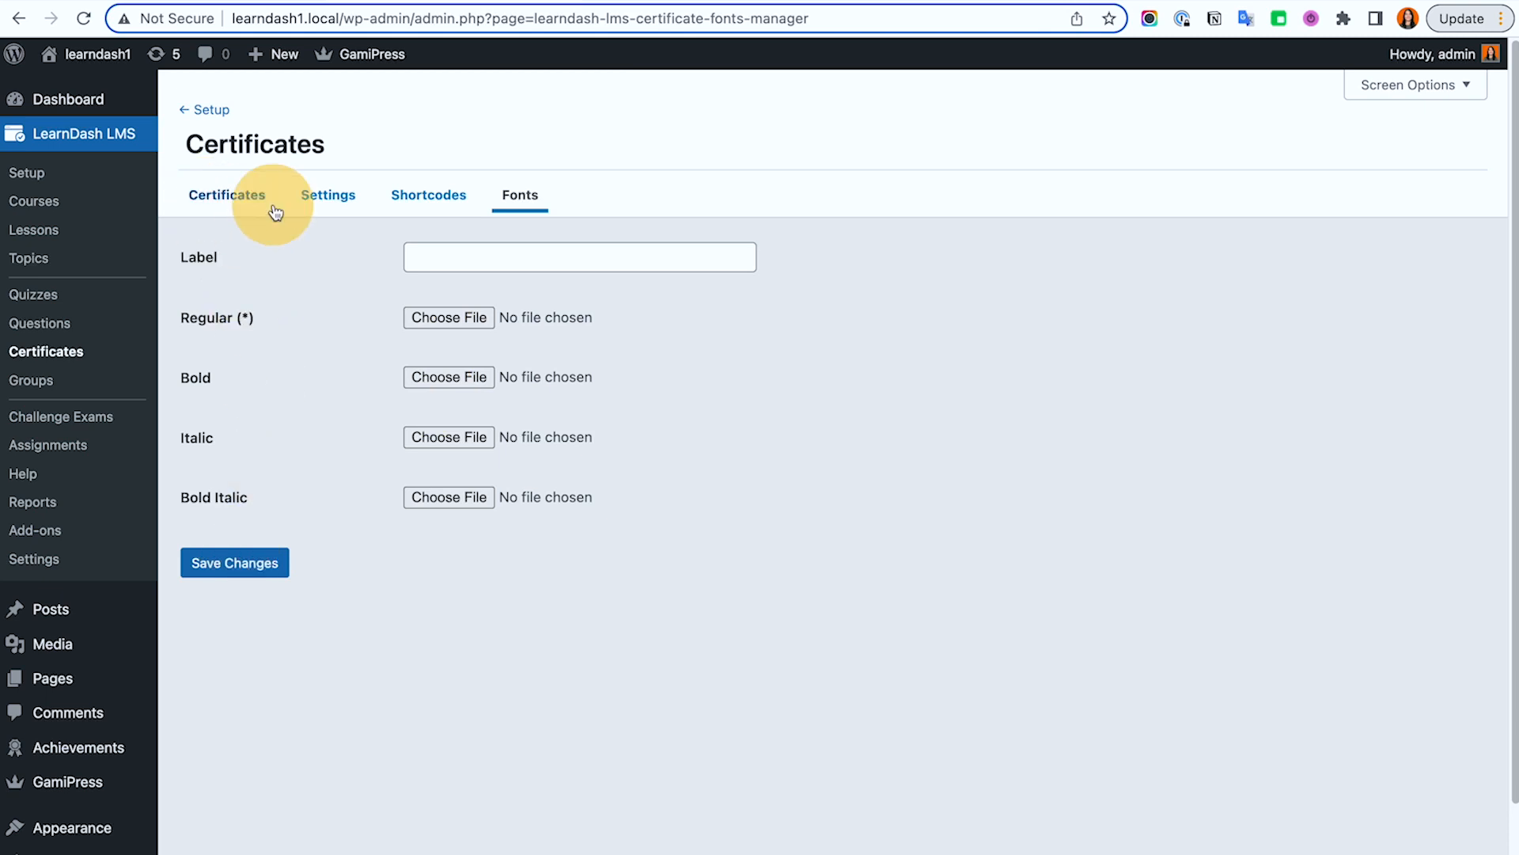
Step: Open the existing "test" certificate, retitle it "Certificate 1" and update it
click(226, 203)
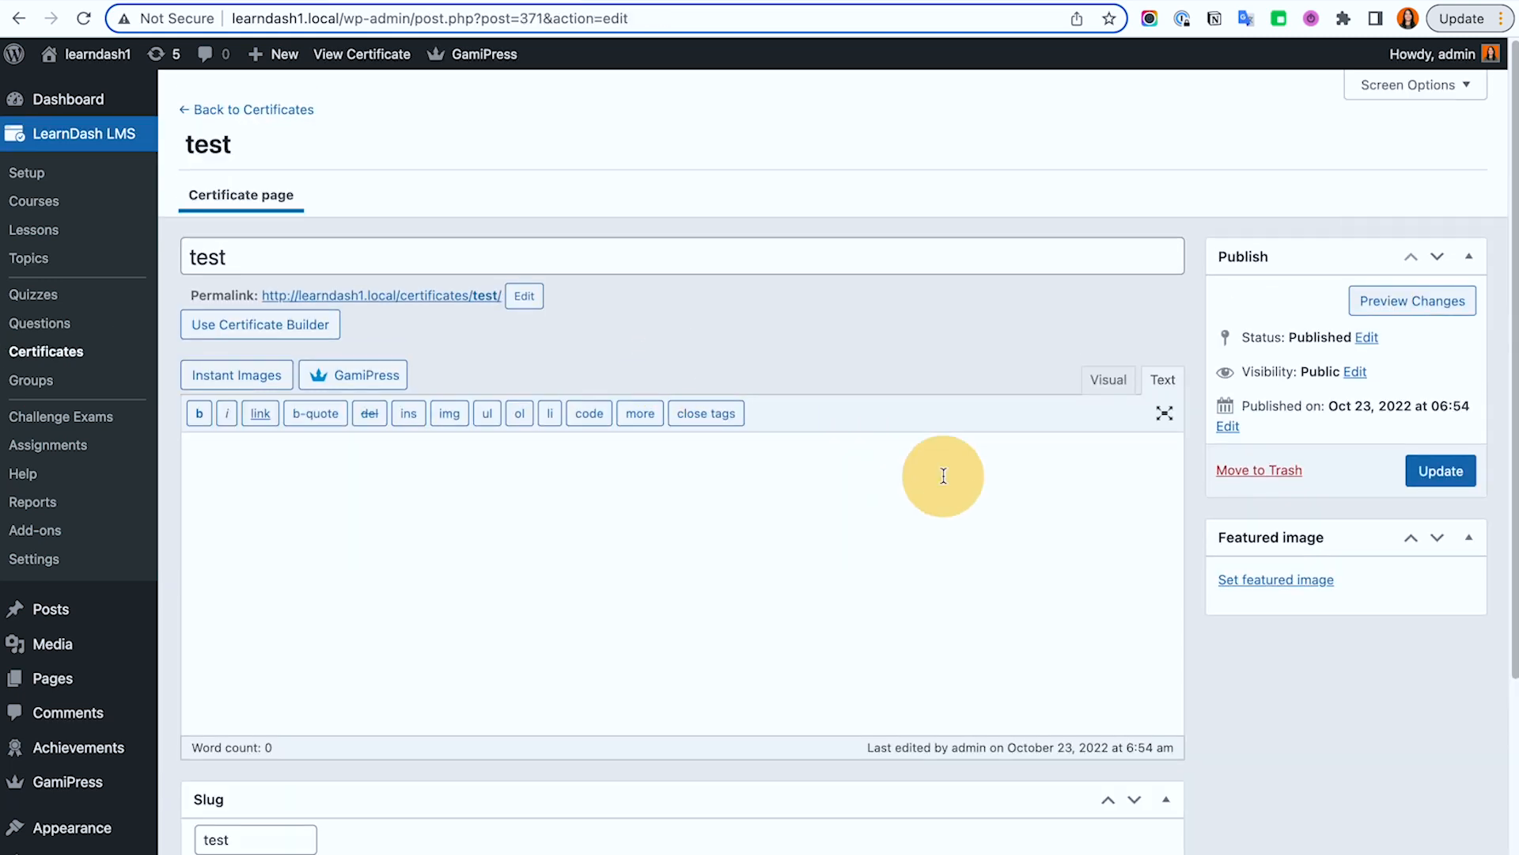
drag(284, 247, 172, 244)
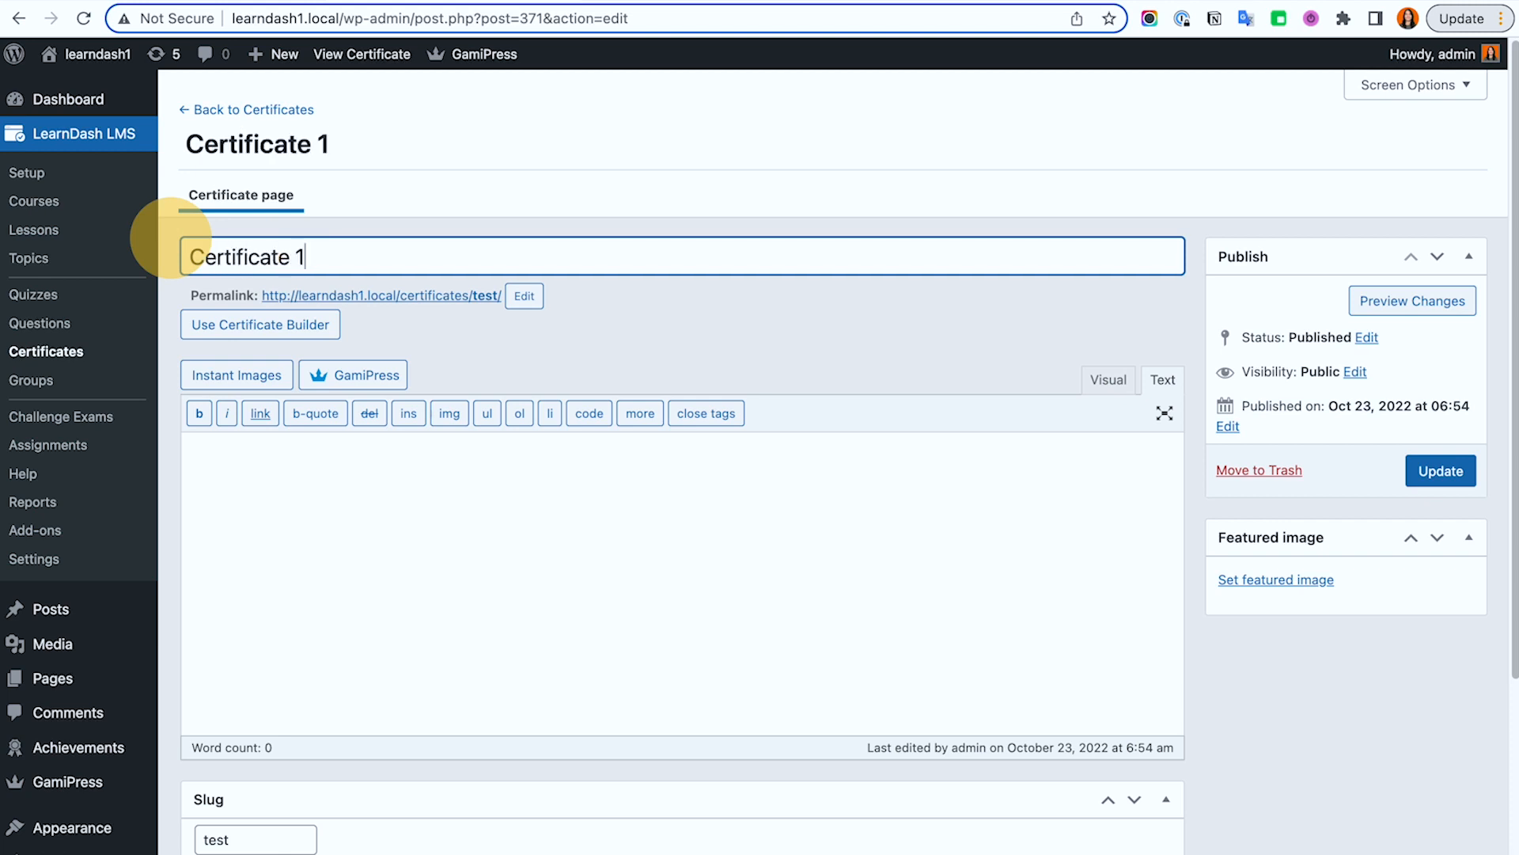
click(1442, 471)
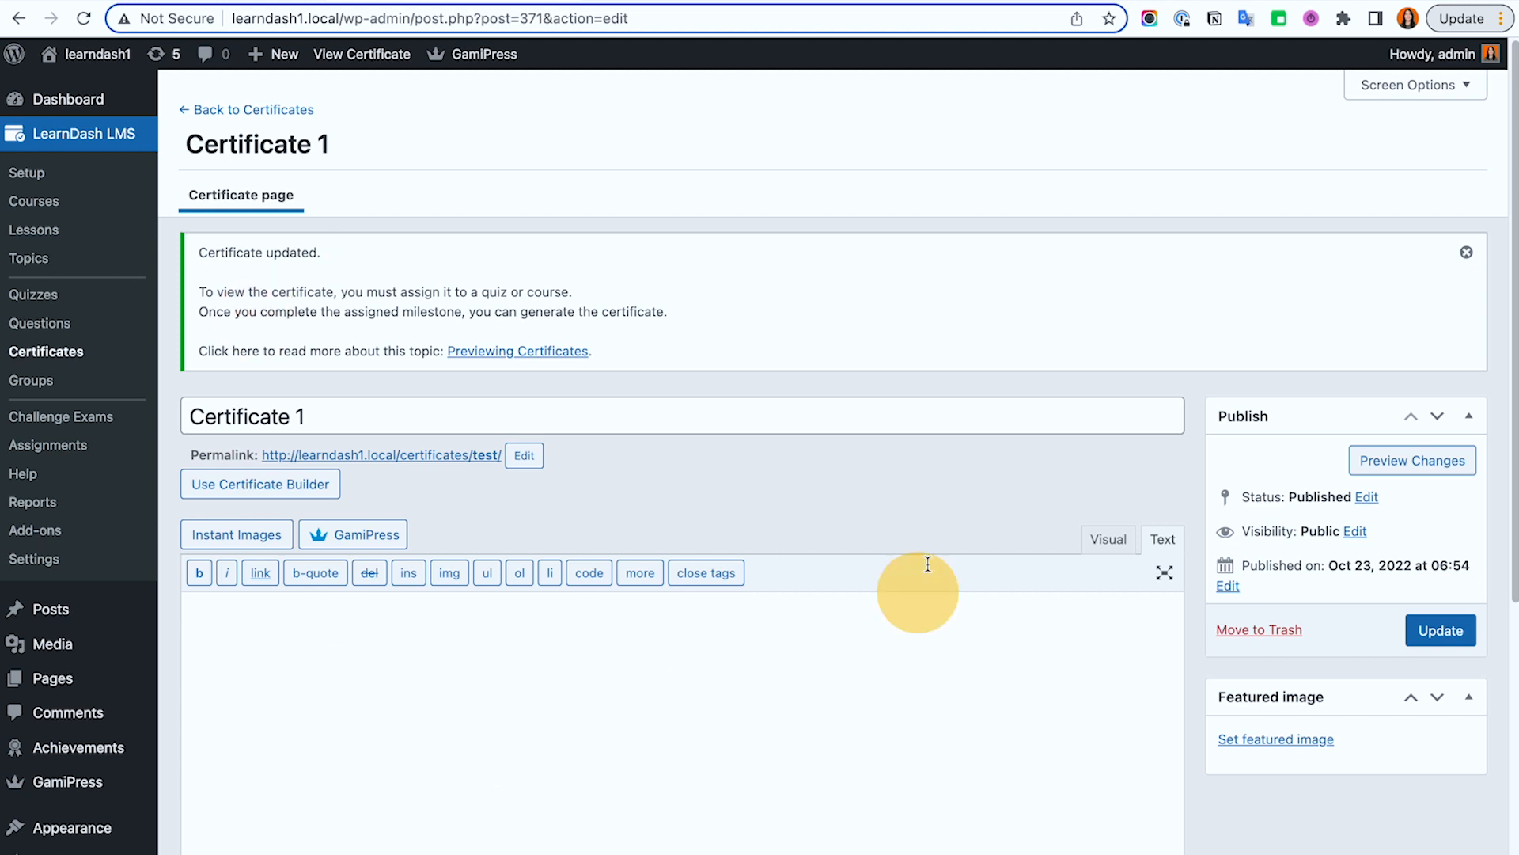
Step: Review the PDF page size and orientation options of Certificate 1 and open it in the Certificate Builder
scroll(695, 704, down, 6)
scroll(711, 778, up, 6)
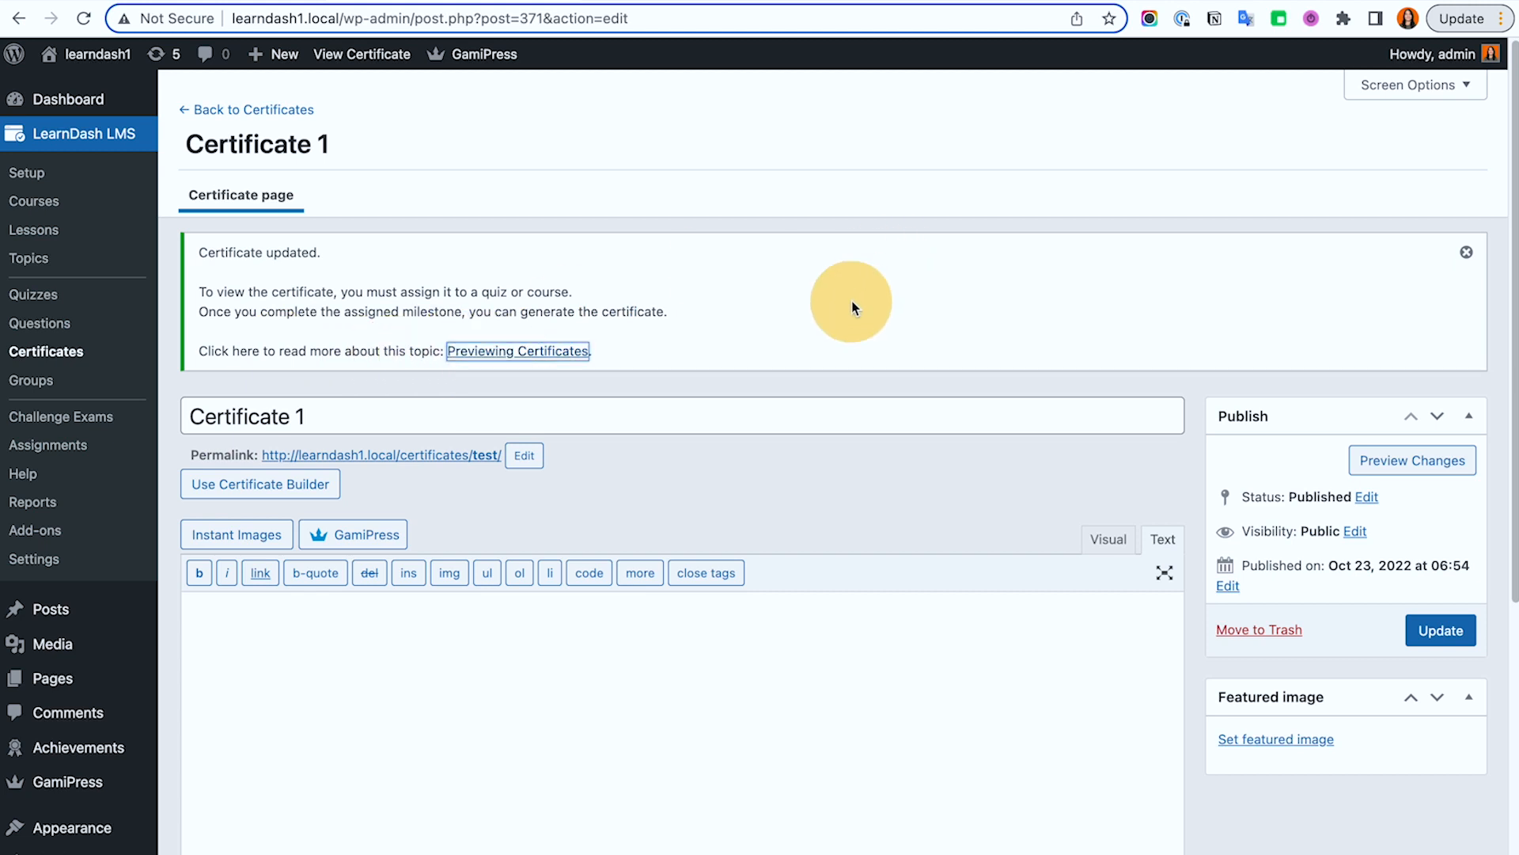
scroll(852, 301, down, 6)
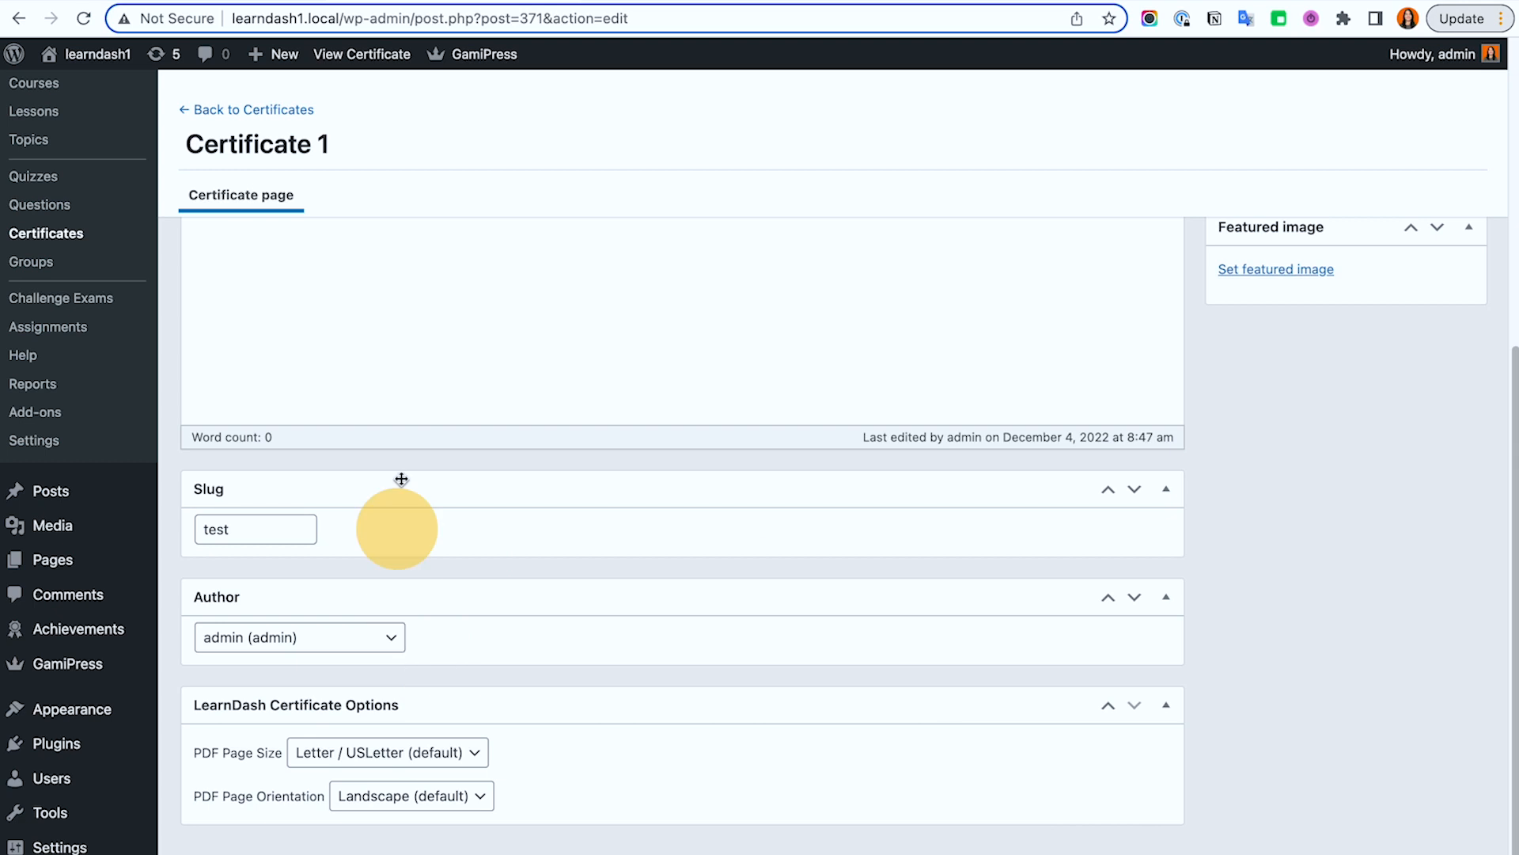
scroll(706, 479, up, 6)
click(255, 483)
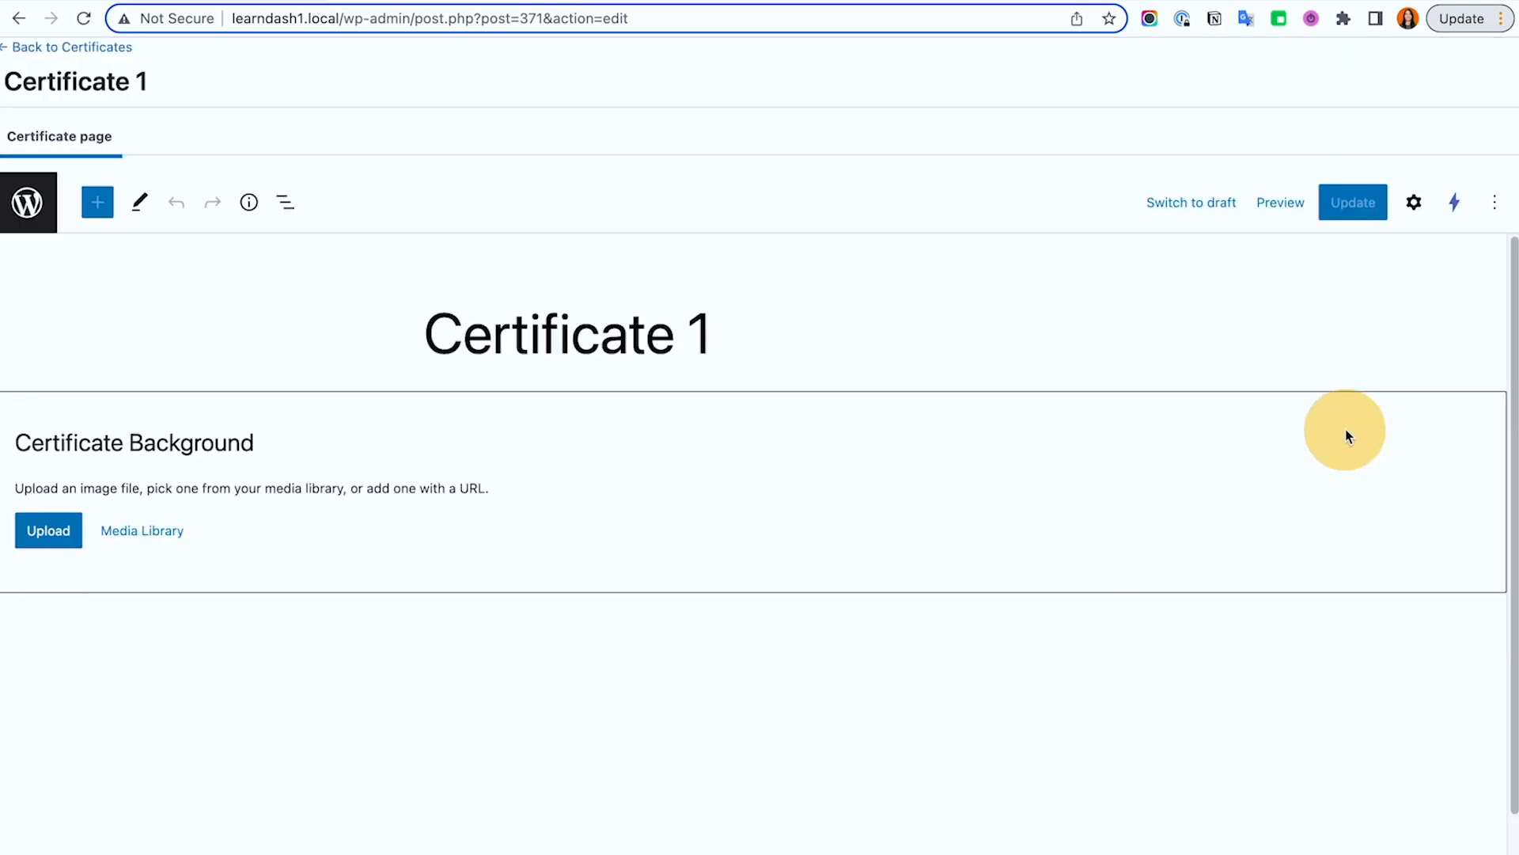
Step: Try to upload Certificate-01.png from the downloaded certificate folder as the certificate background, also checking its 1x subfolder for an image
click(62, 534)
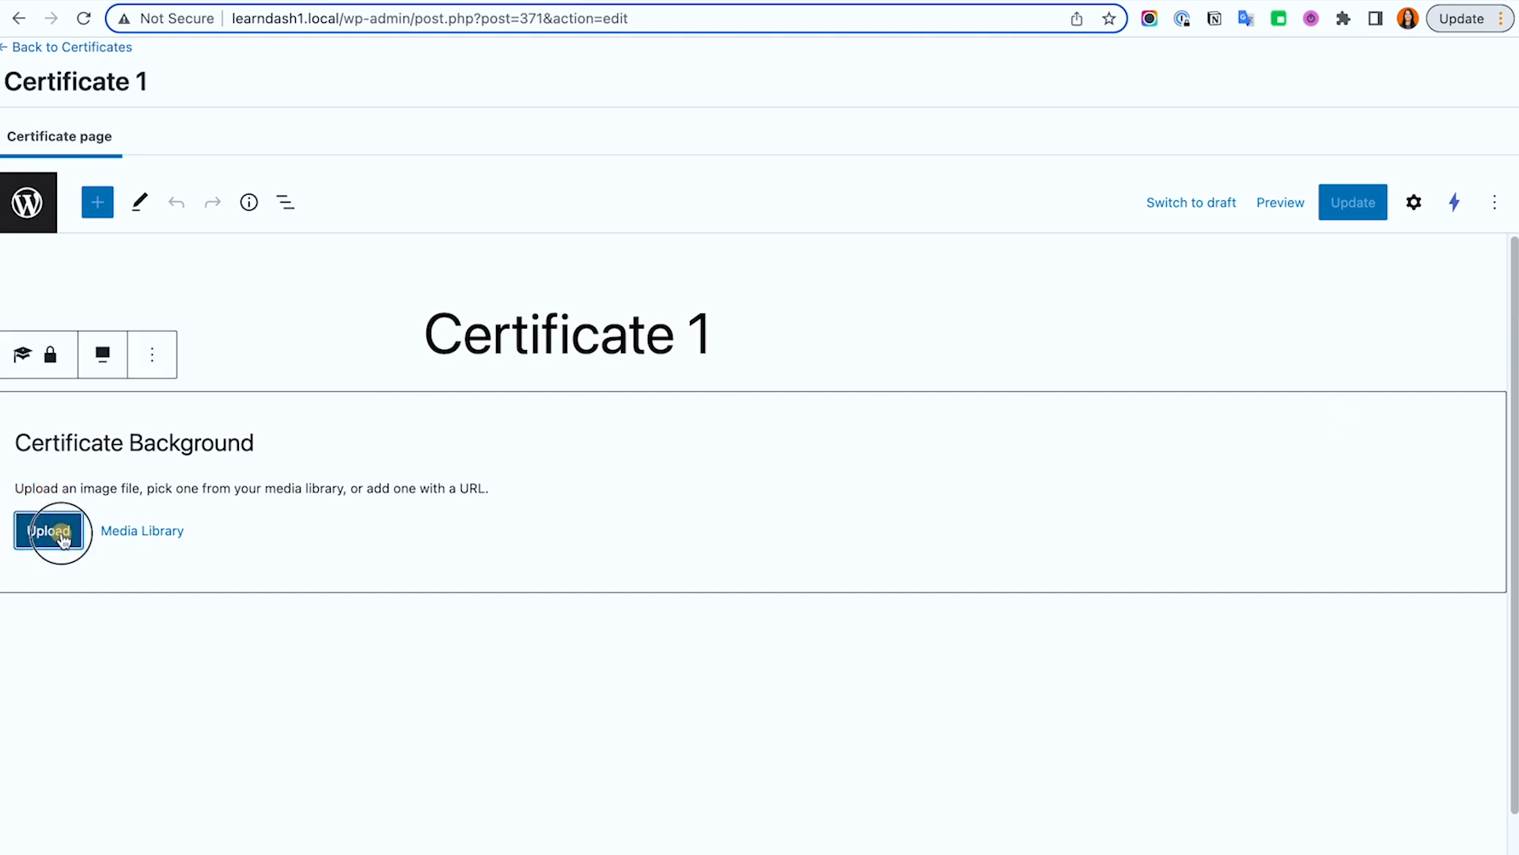
double_click(203, 163)
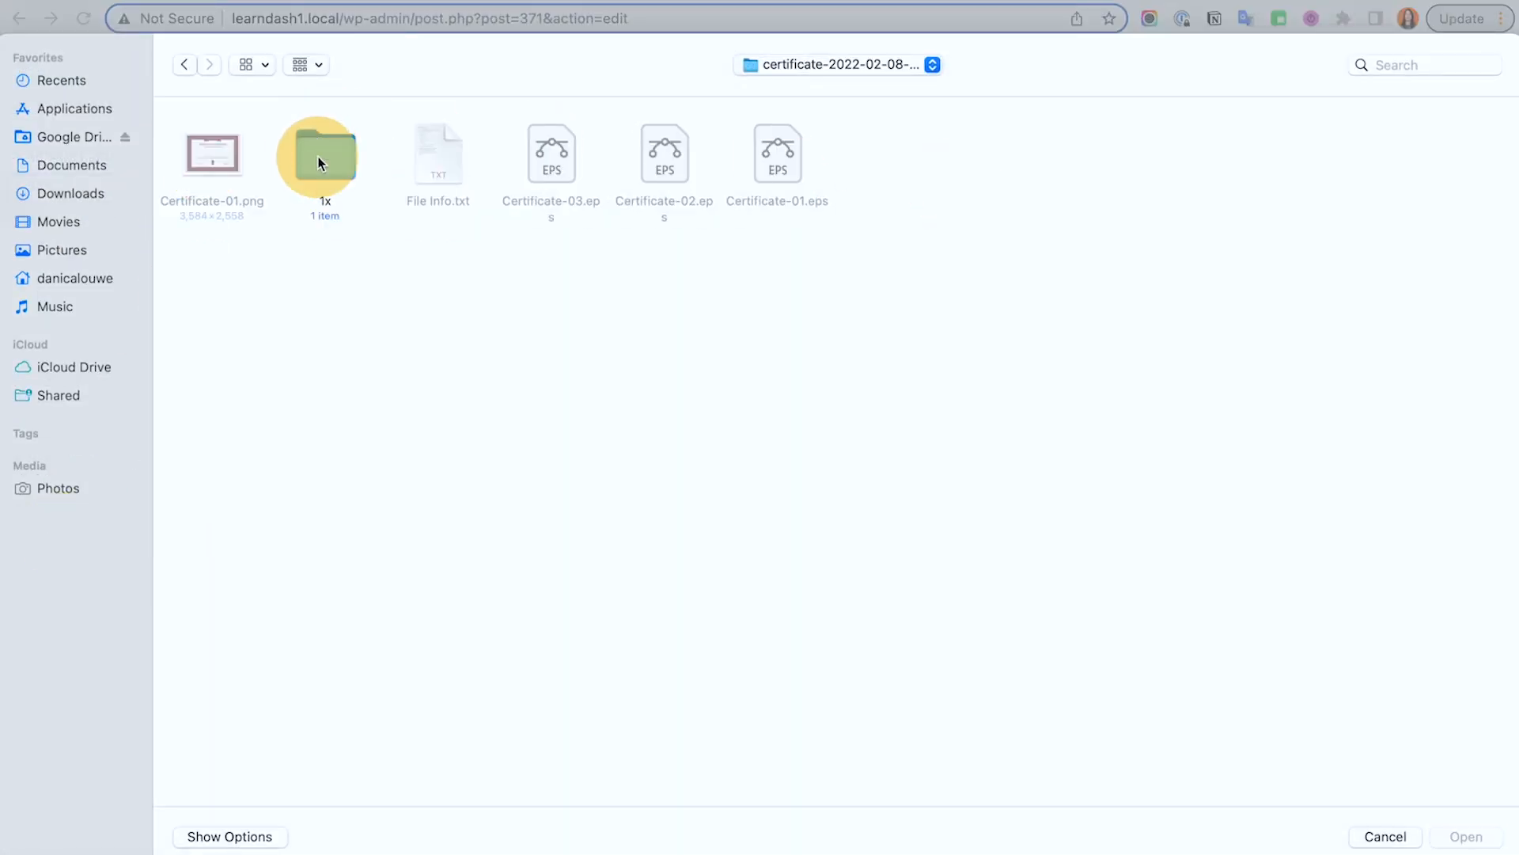
click(1383, 839)
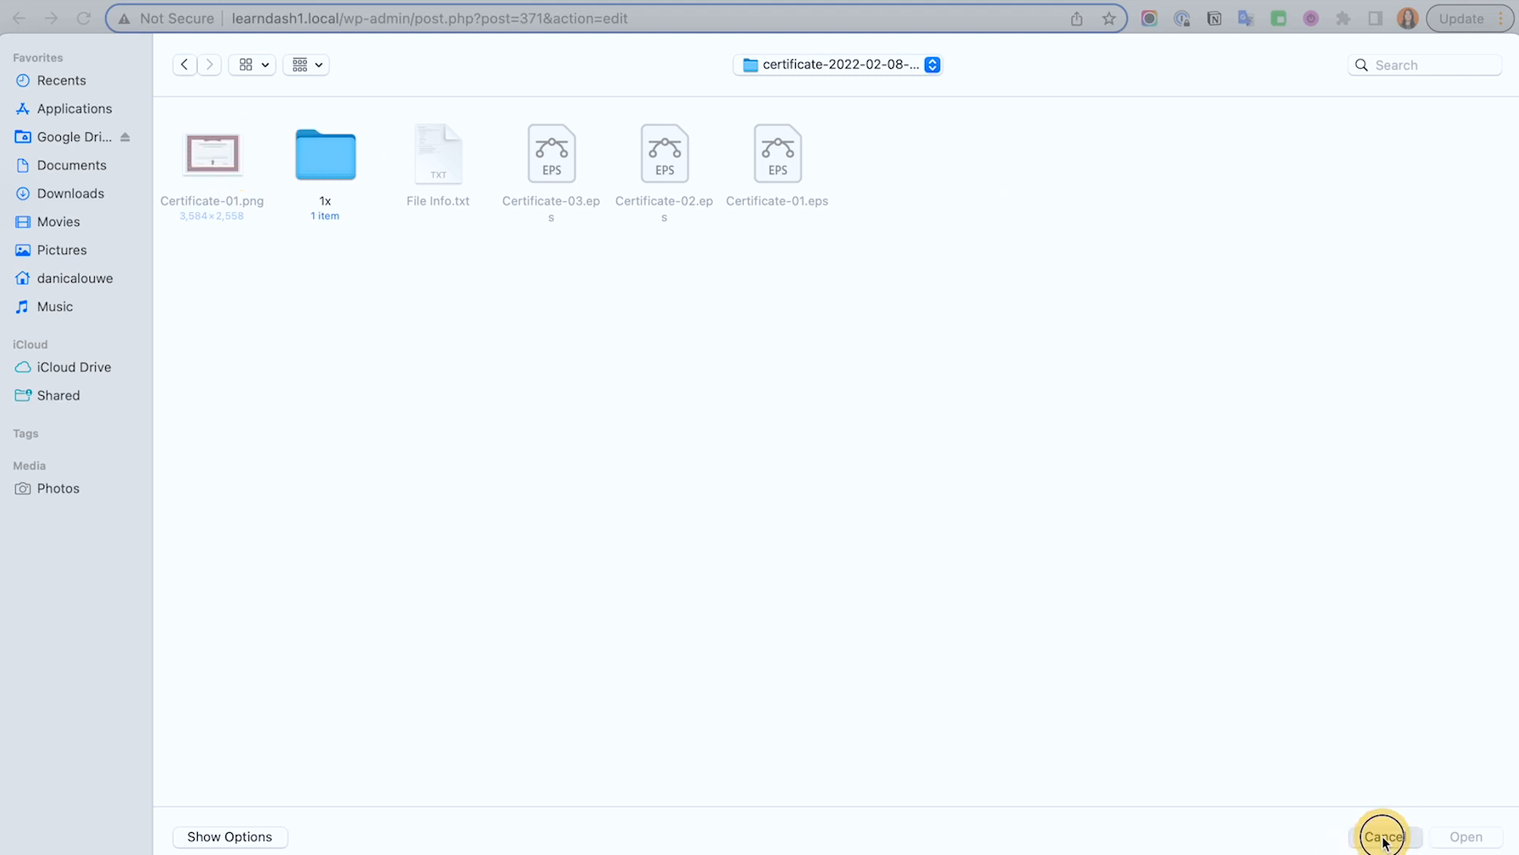
click(52, 528)
click(216, 177)
double_click(214, 176)
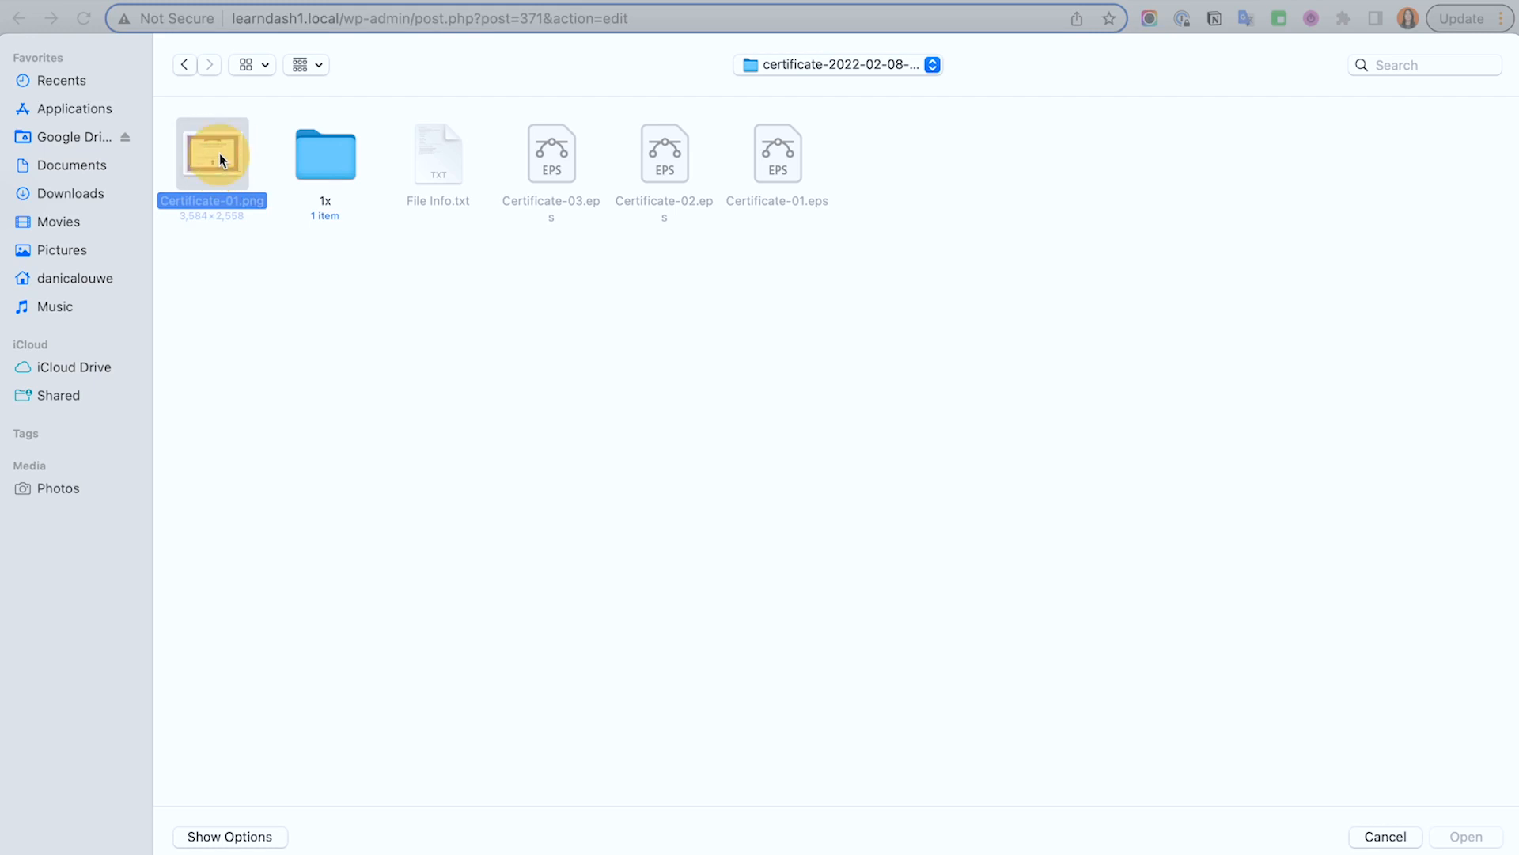
double_click(328, 164)
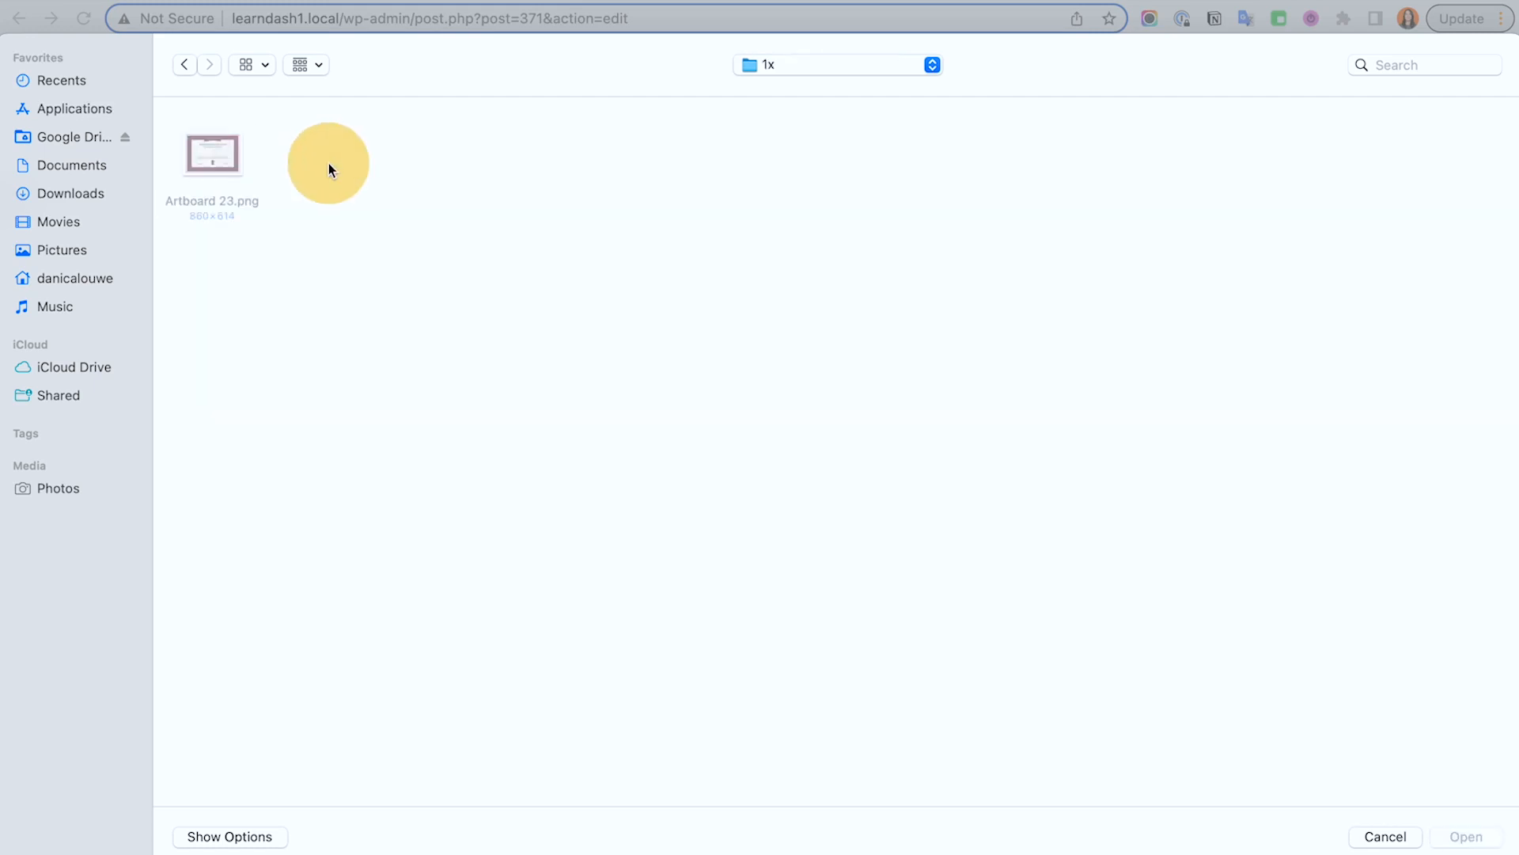
click(1384, 835)
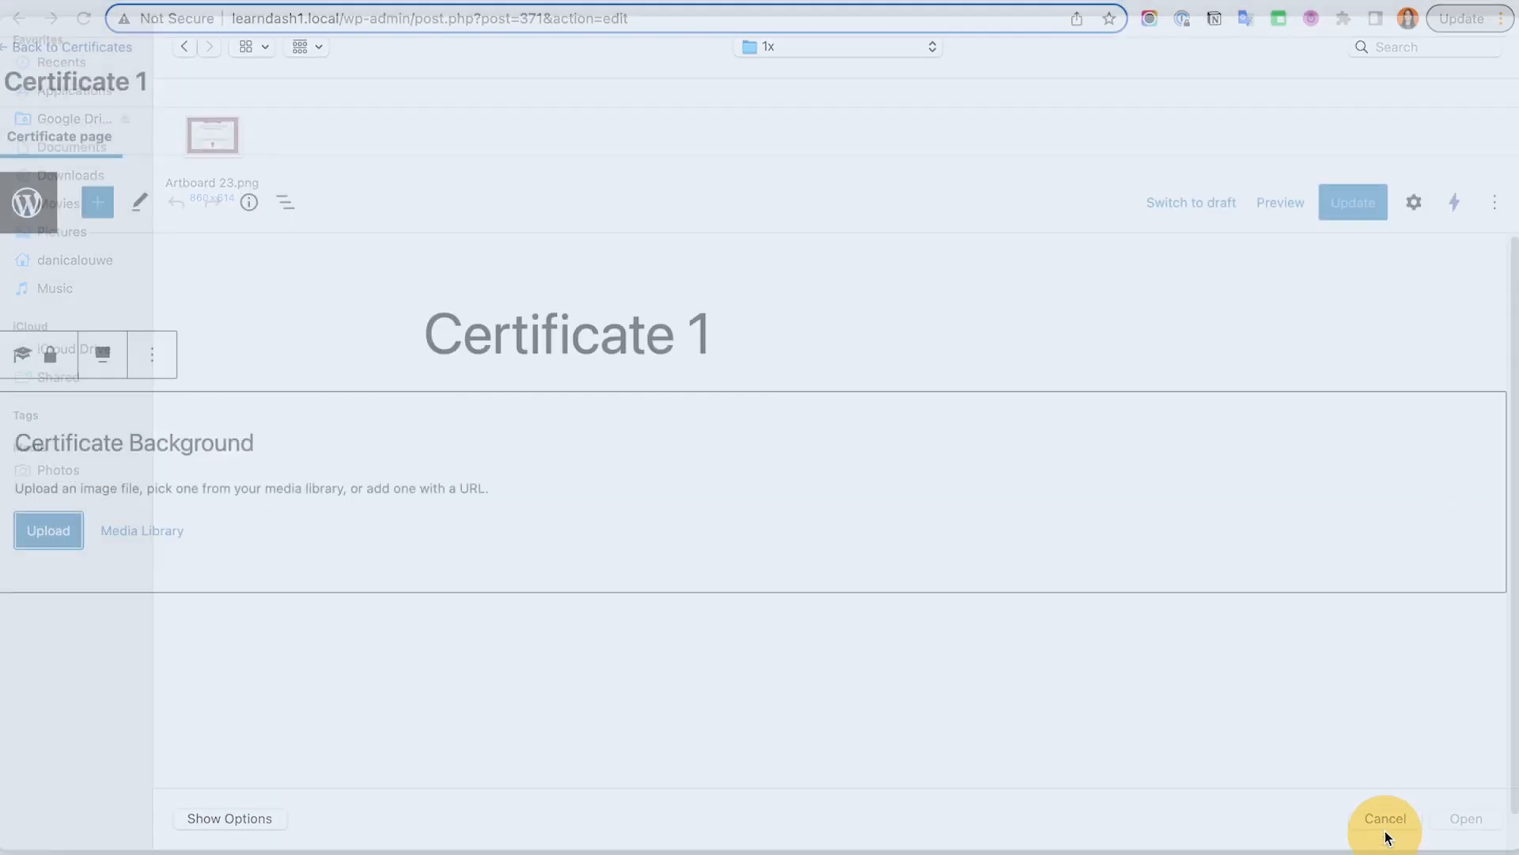
Step: Try to add Certificate-01.png from Finder's recent files to the certificate background, reload the page and retry the upload
click(118, 841)
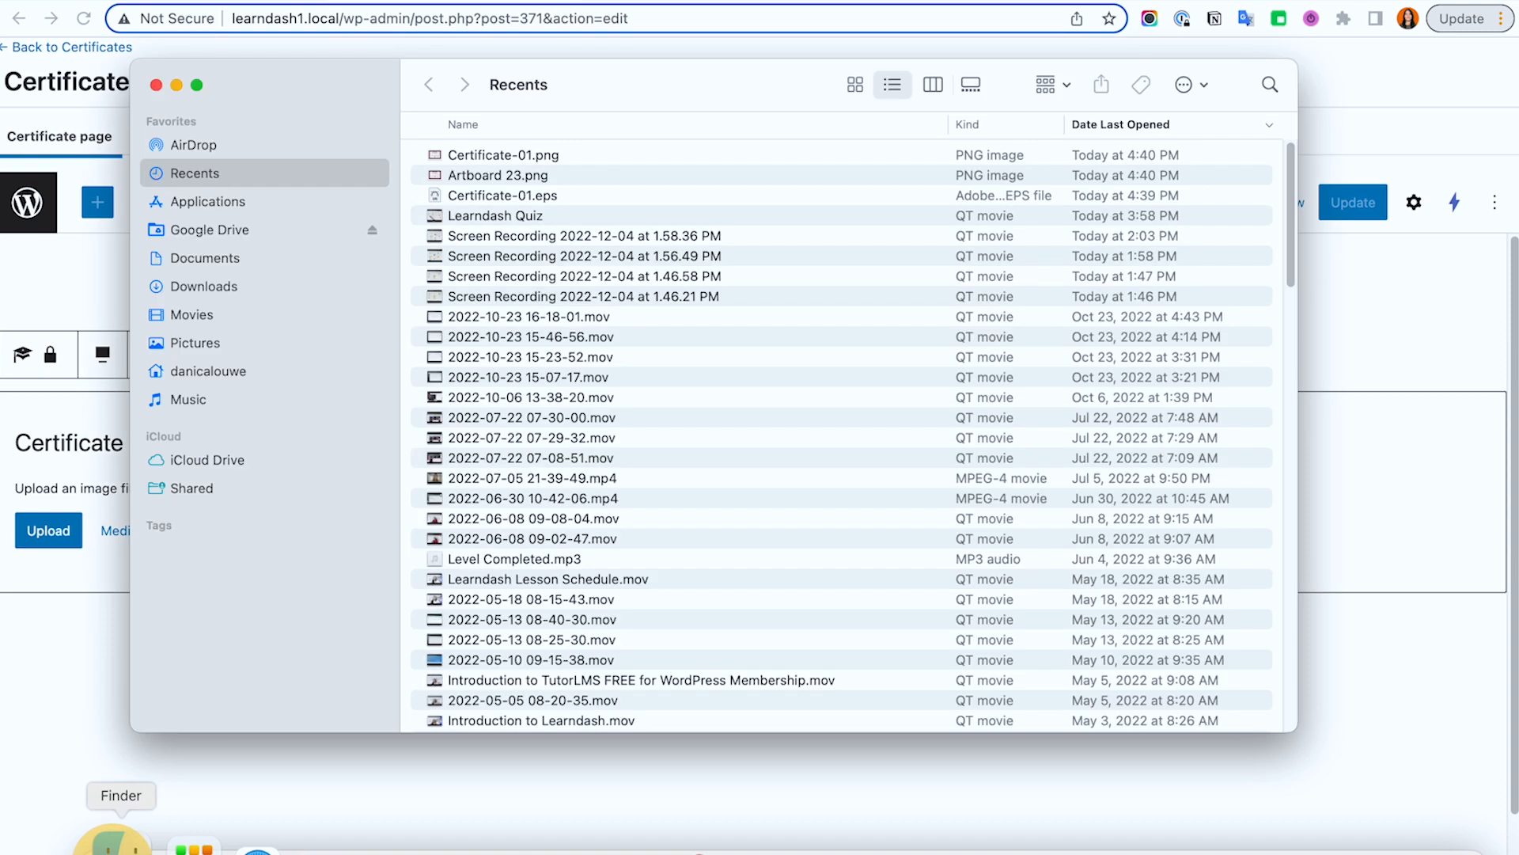
click(503, 157)
drag(500, 156, 1393, 501)
click(83, 20)
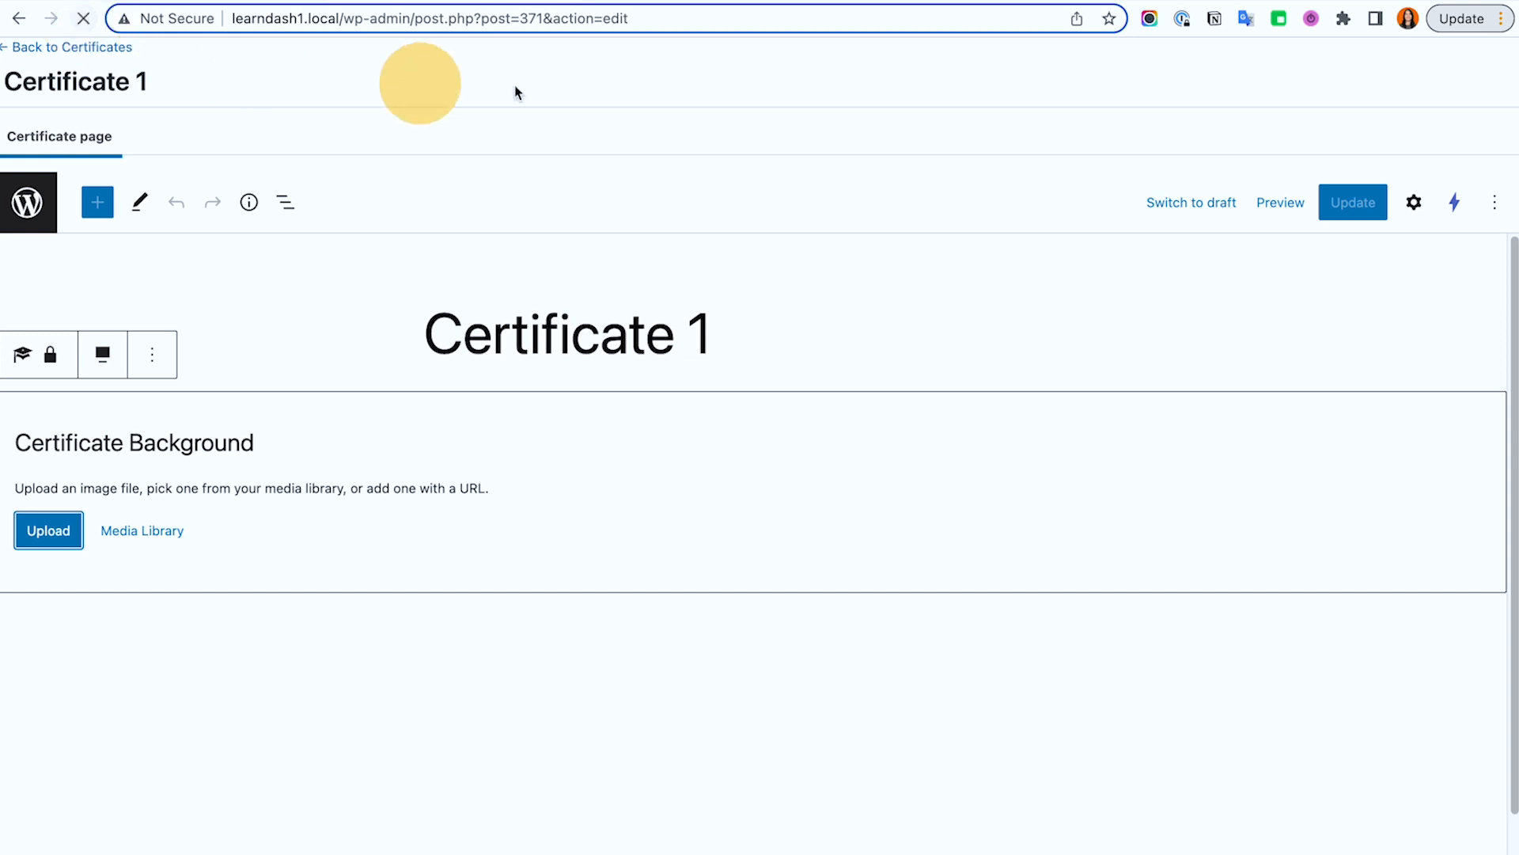
click(39, 534)
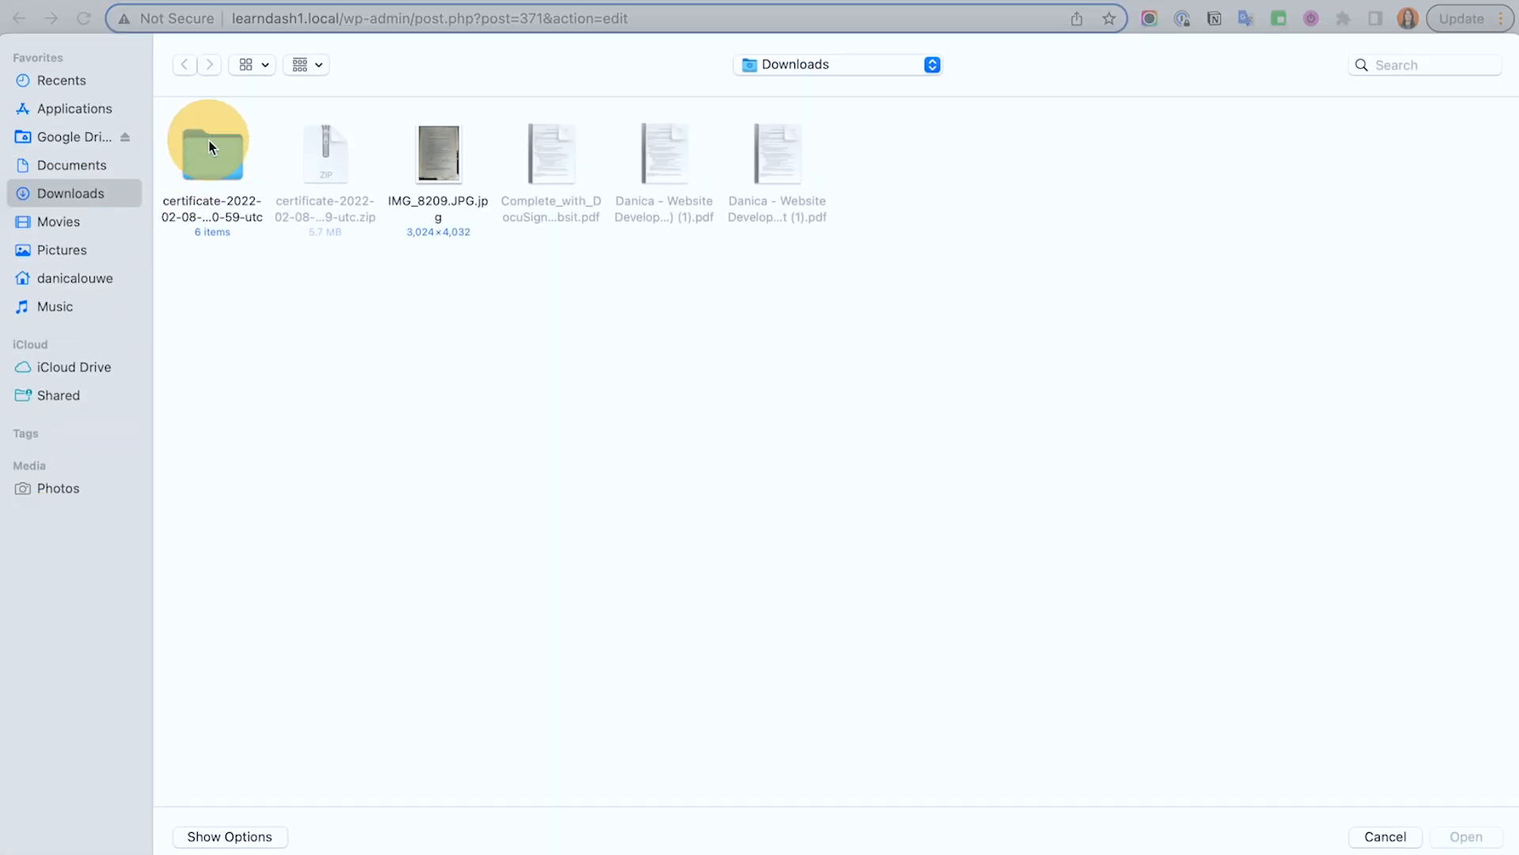
click(1394, 846)
Step: Switch to Adobe Illustrator and export the certificate artwork as Certificate-01.jpg in JPEG format with CMYK color, medium quality 5 and 72 ppi
click(1155, 845)
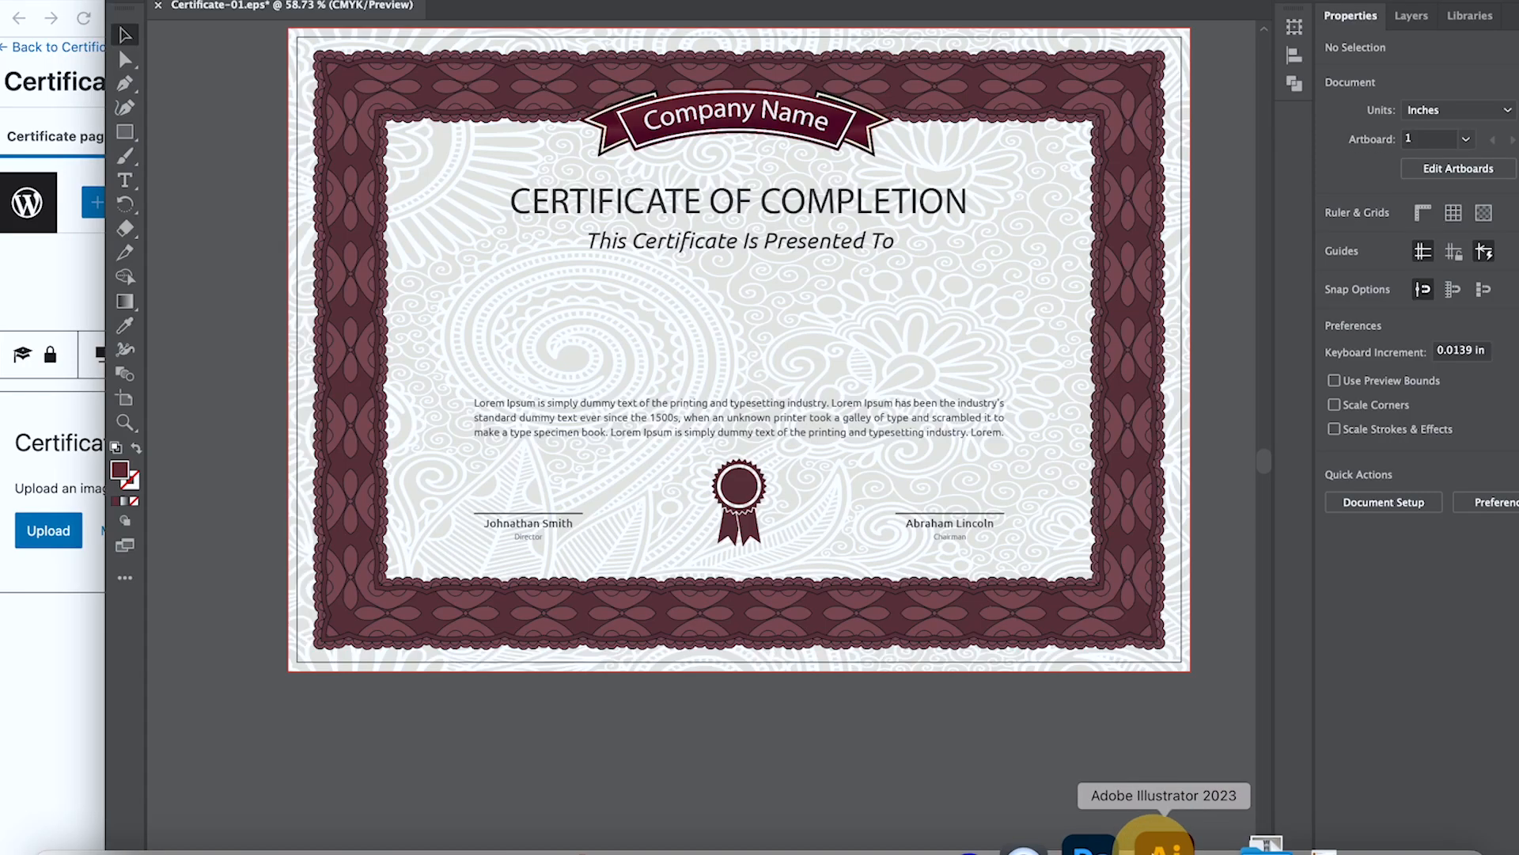
click(138, 0)
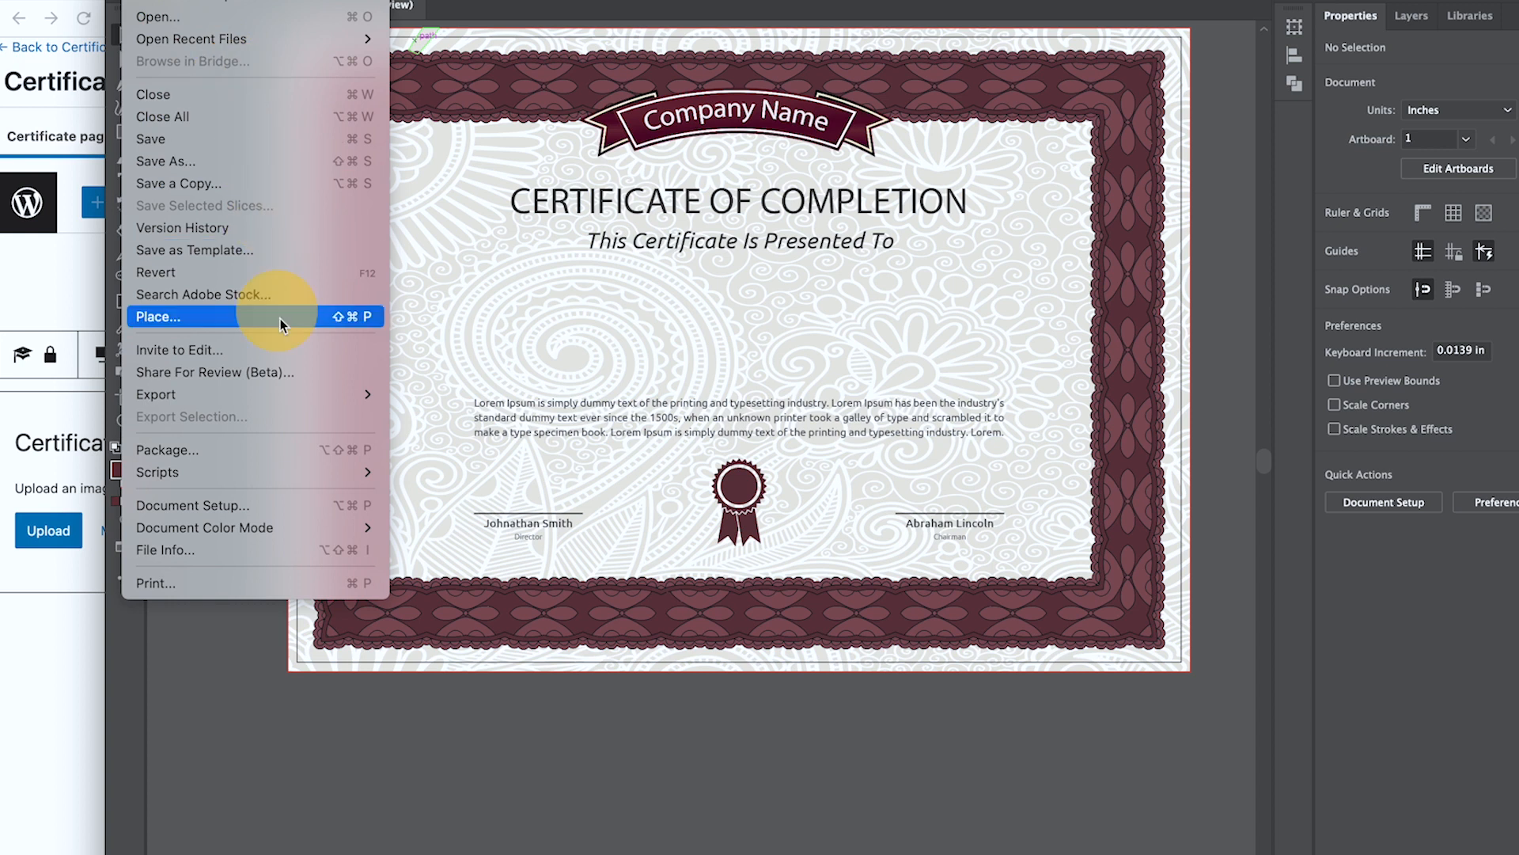
mouse_move(333, 391)
click(467, 416)
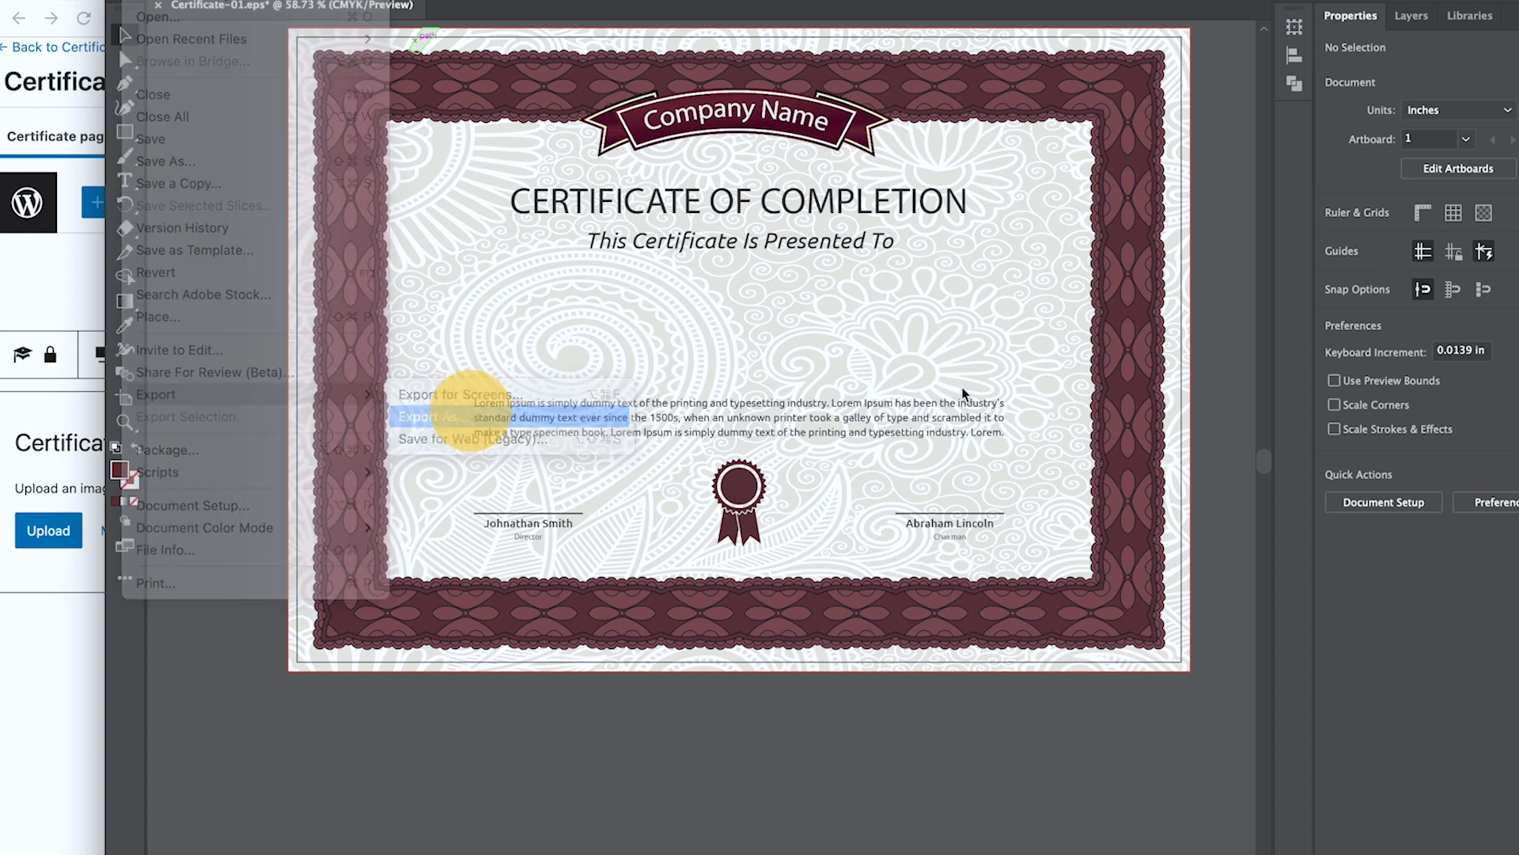
click(749, 289)
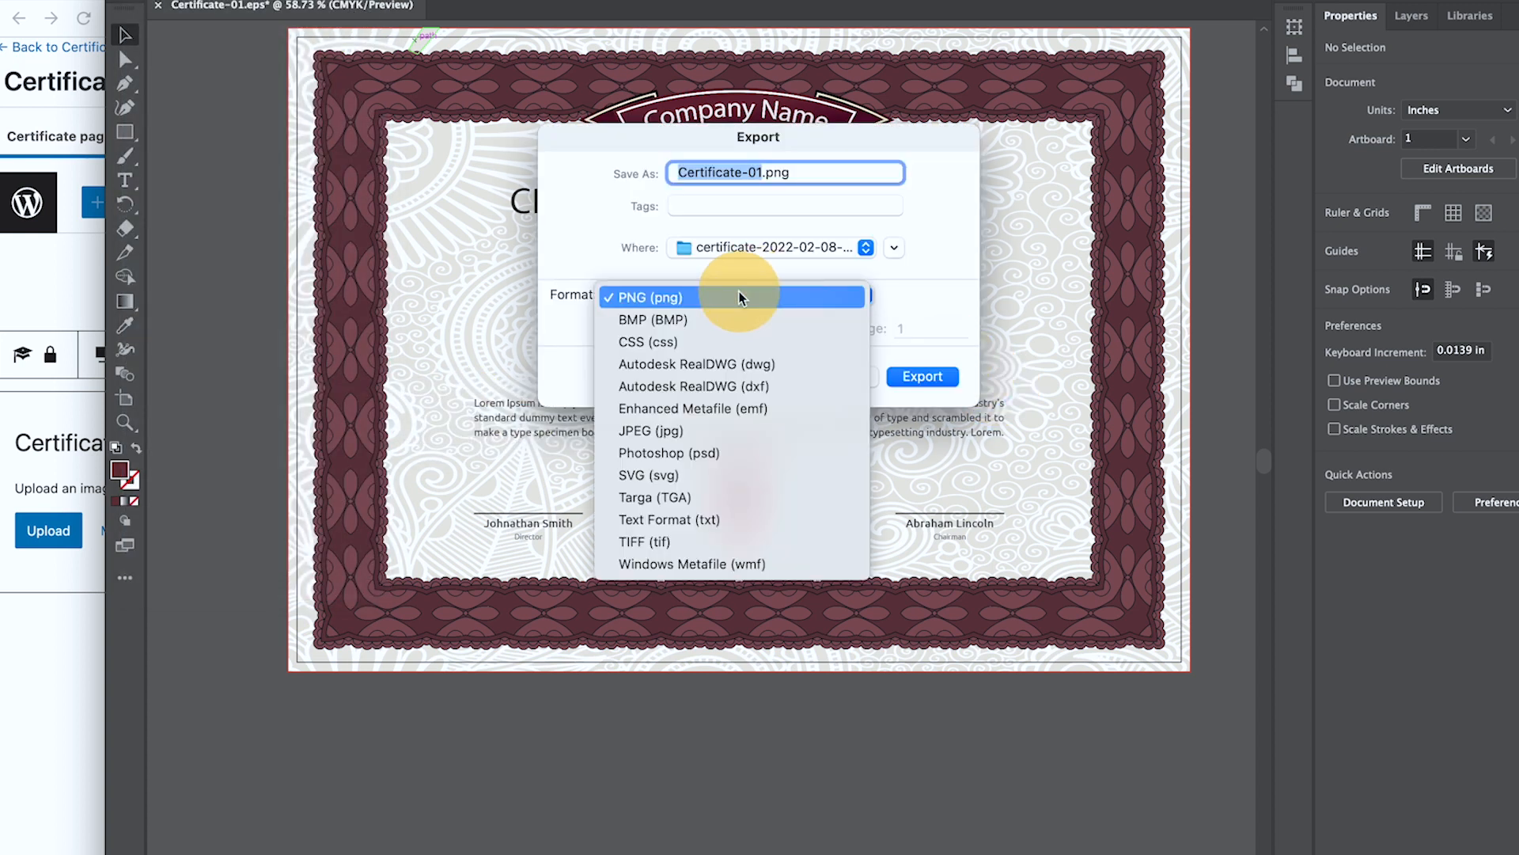
click(744, 431)
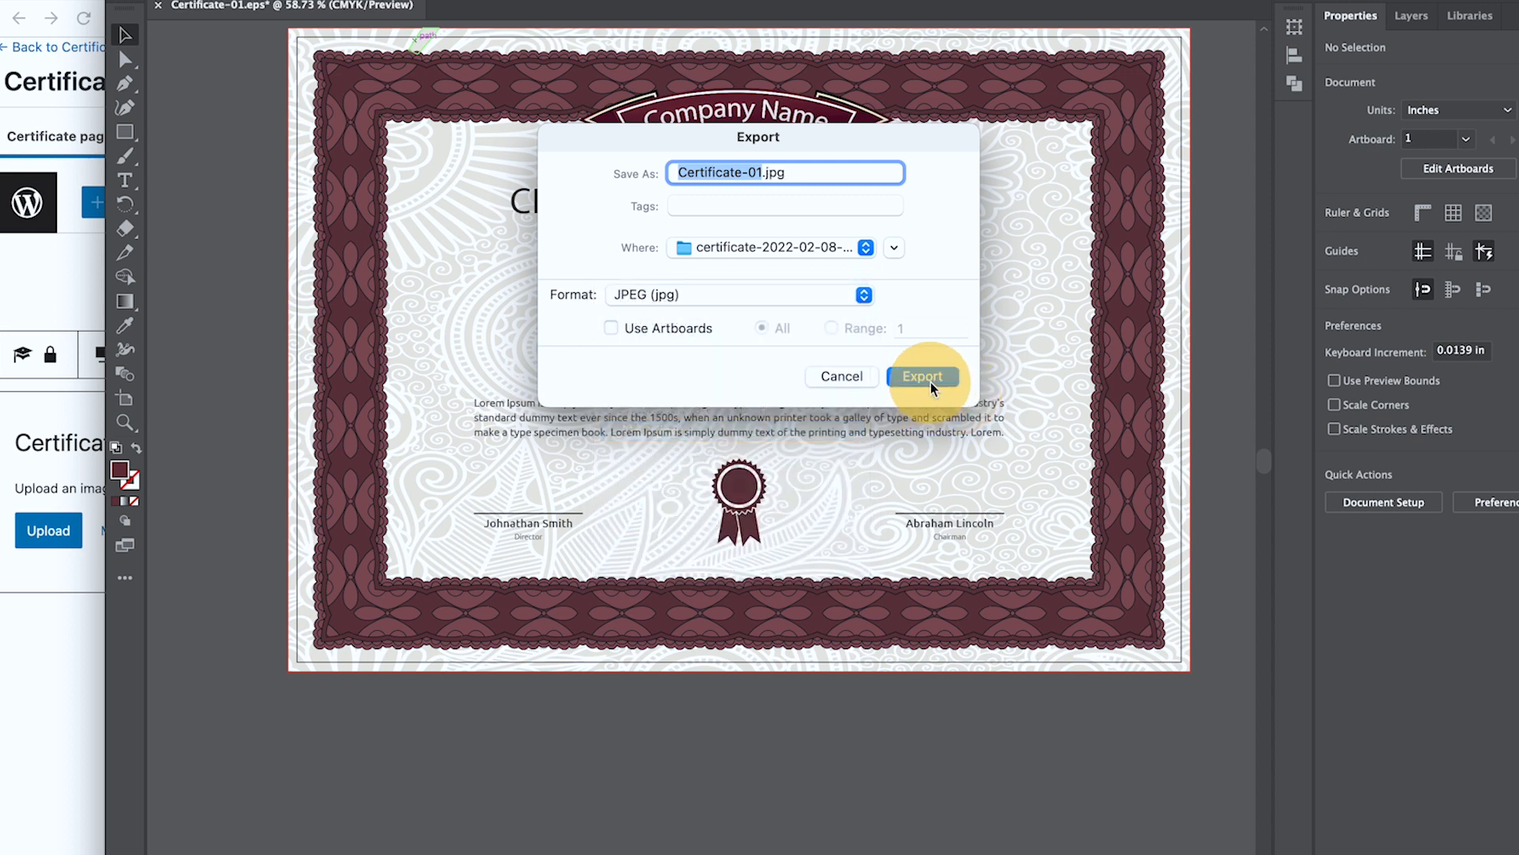
click(930, 380)
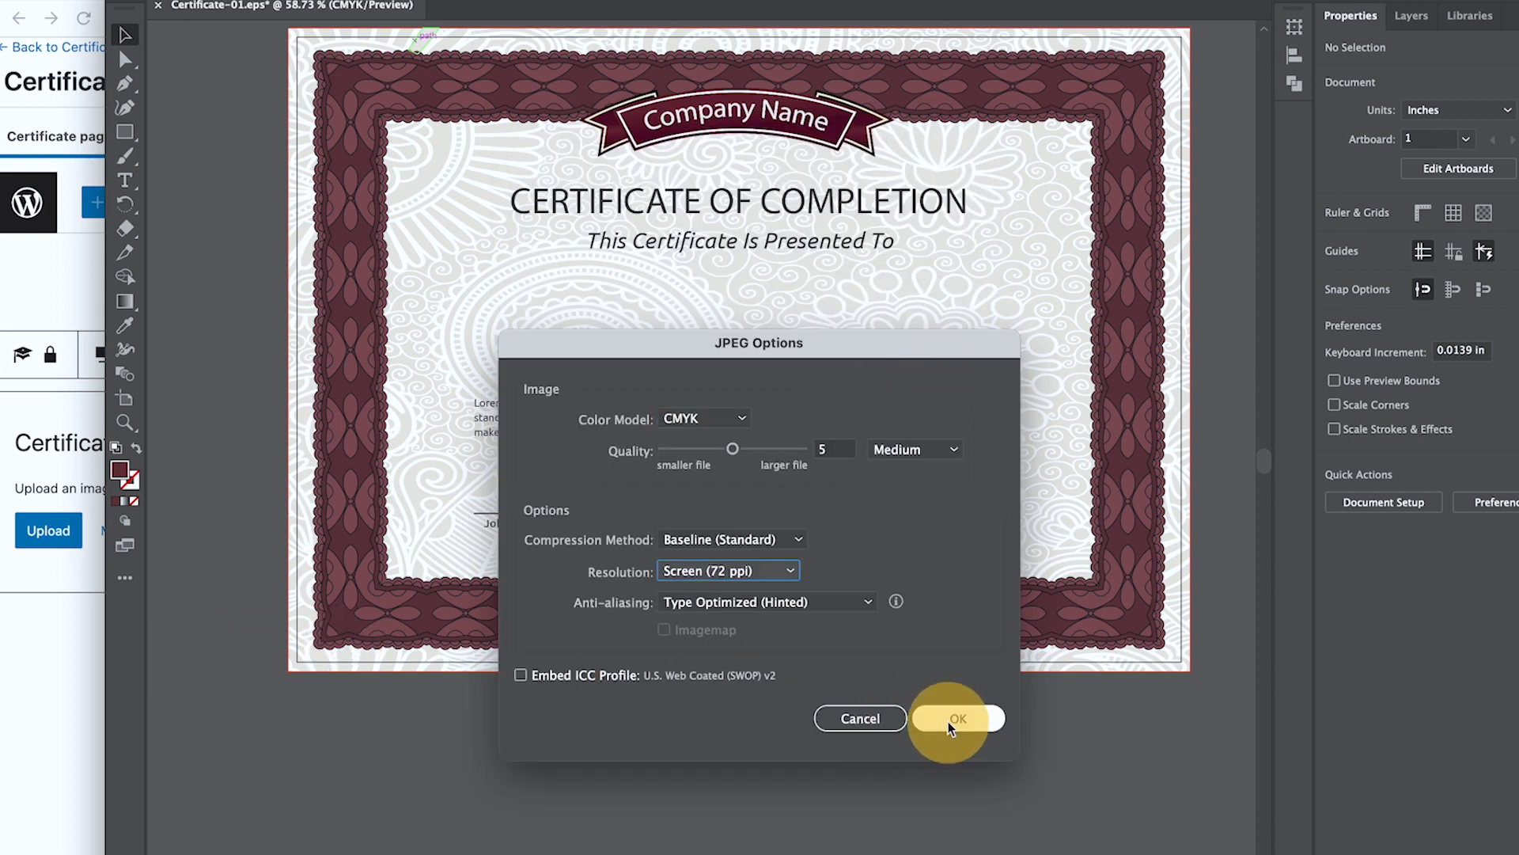
click(953, 720)
Step: Return to the browser and try to upload the exported certificate image as the background of Certificate 1
click(40, 700)
click(62, 528)
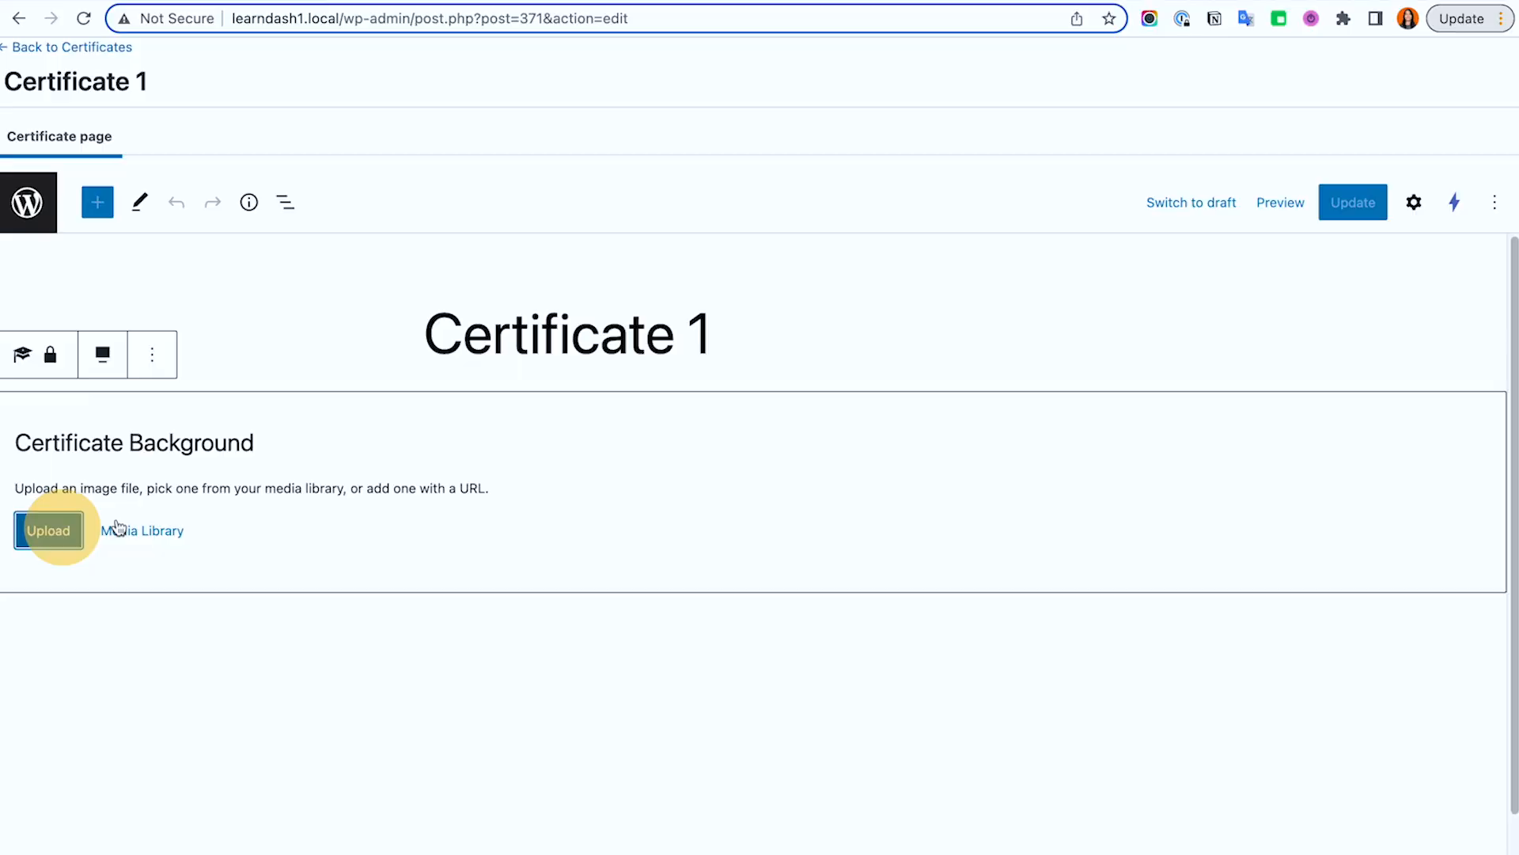
double_click(225, 150)
double_click(229, 155)
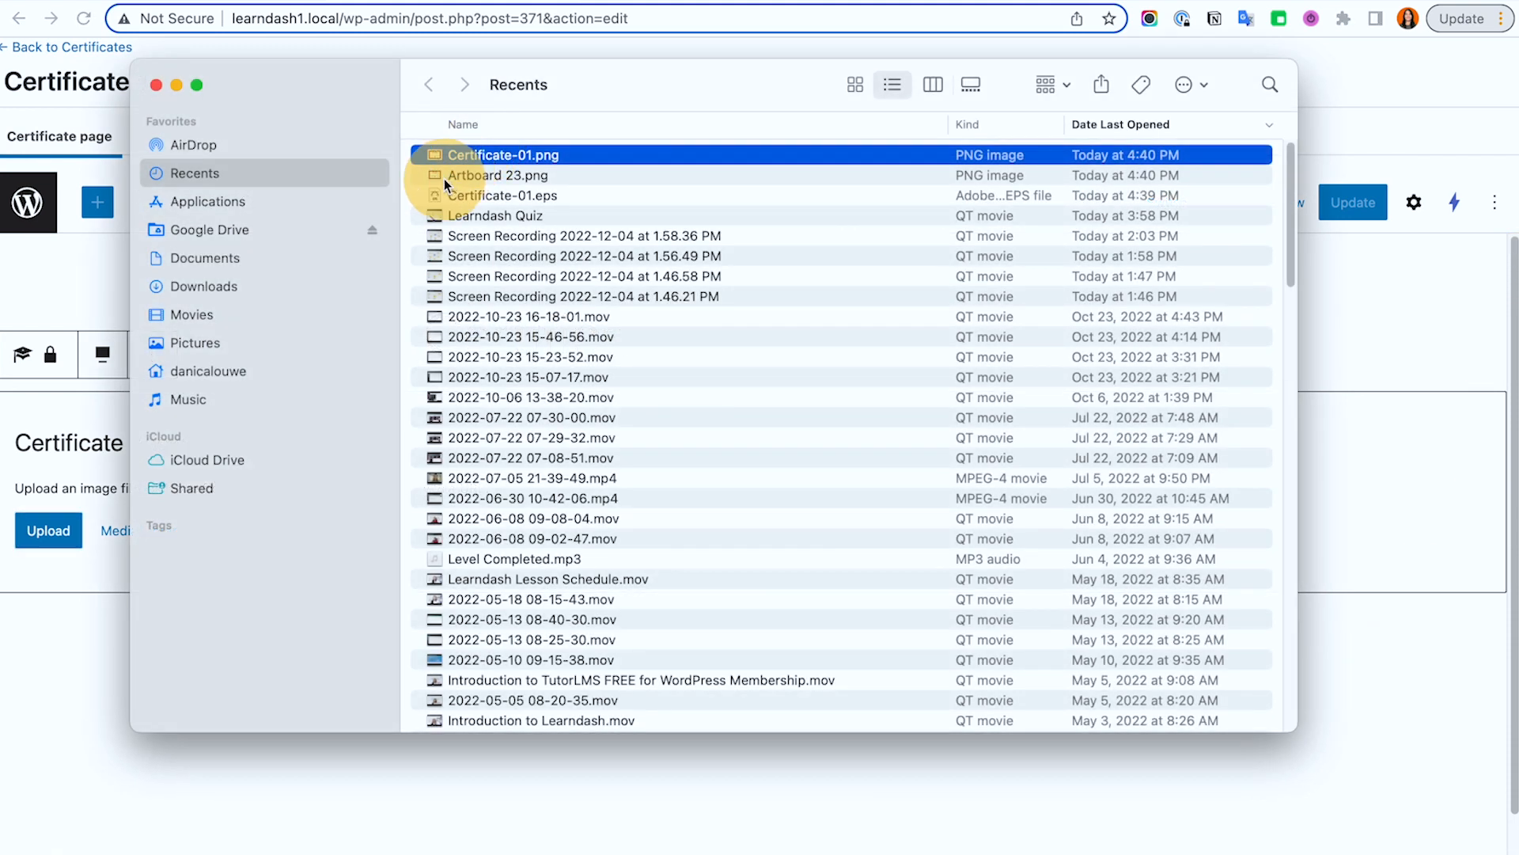
Step: Open the certificate folder from Downloads in Finder and try to bring its image into the Certificate 1 background area
click(252, 287)
double_click(459, 170)
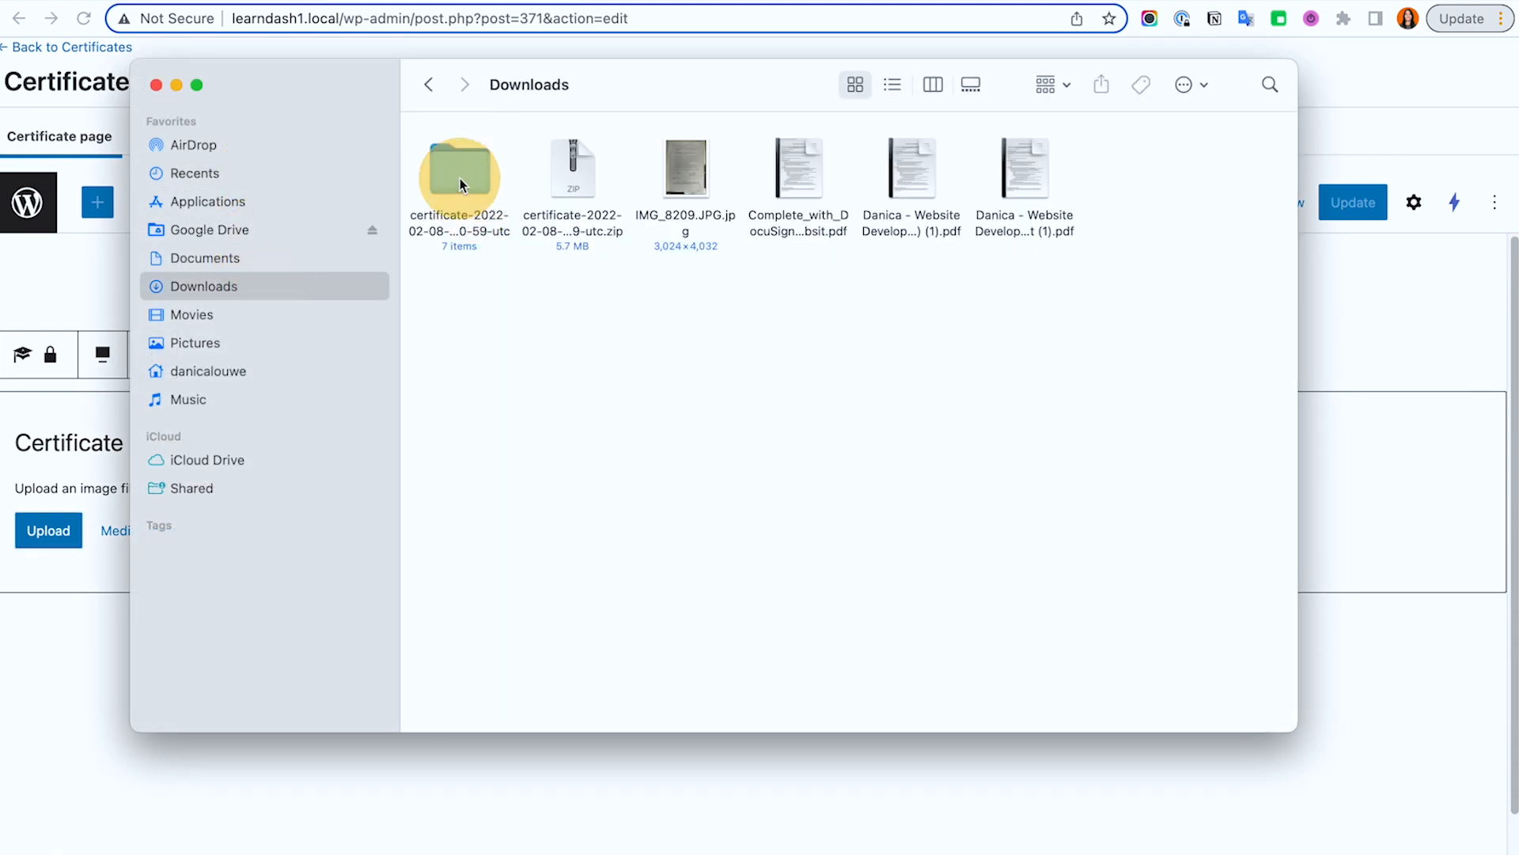
drag(1002, 70, 1001, 560)
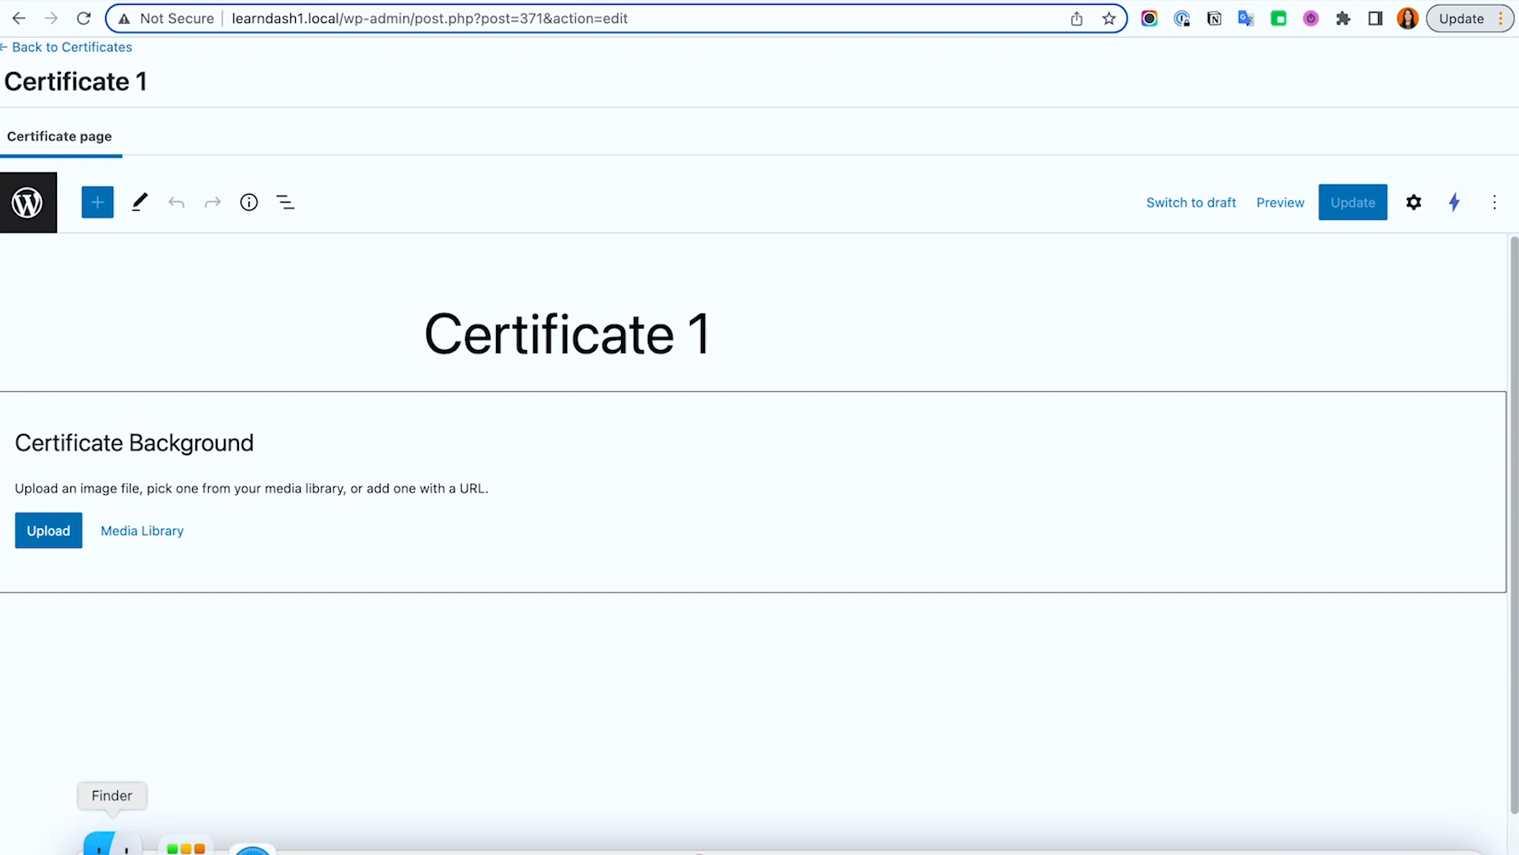
click(111, 843)
drag(1114, 640, 1180, 424)
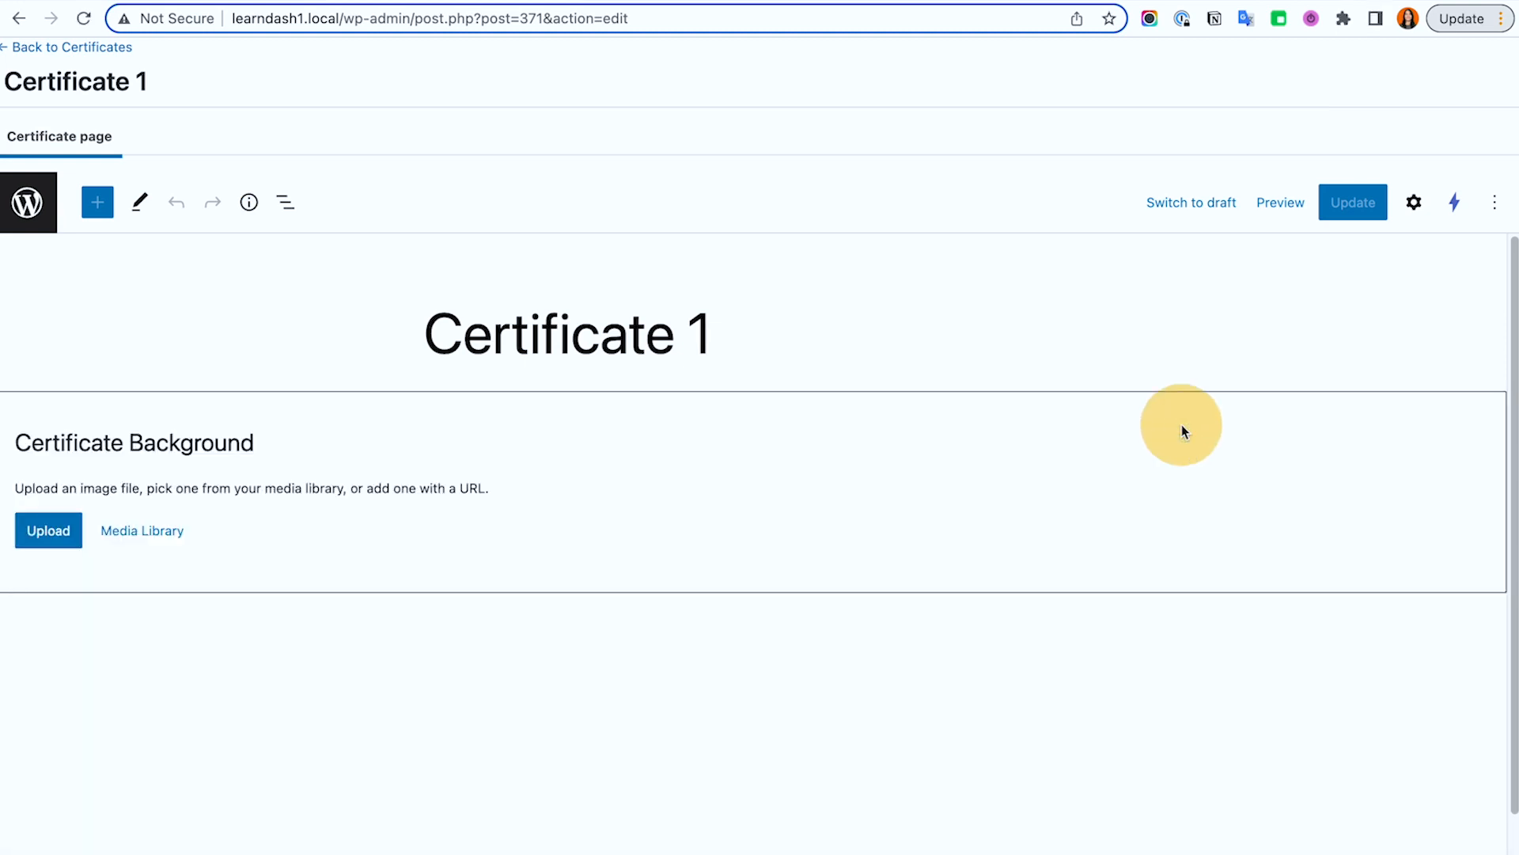
Step: Add and publish a new certificate titled "Certificate 2" and open it in the Certificate Builder
click(24, 203)
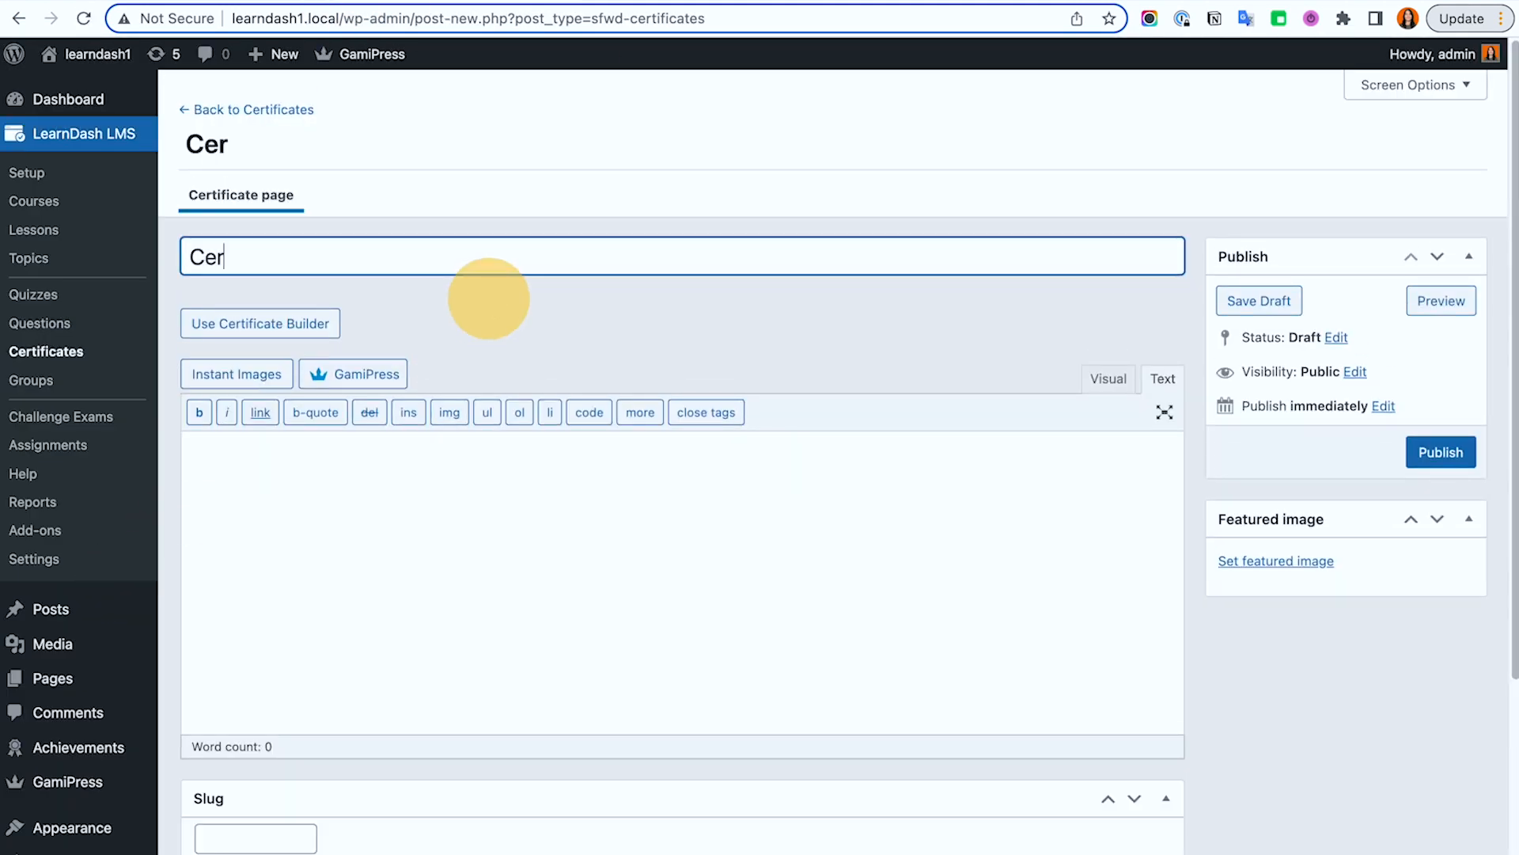
click(1422, 466)
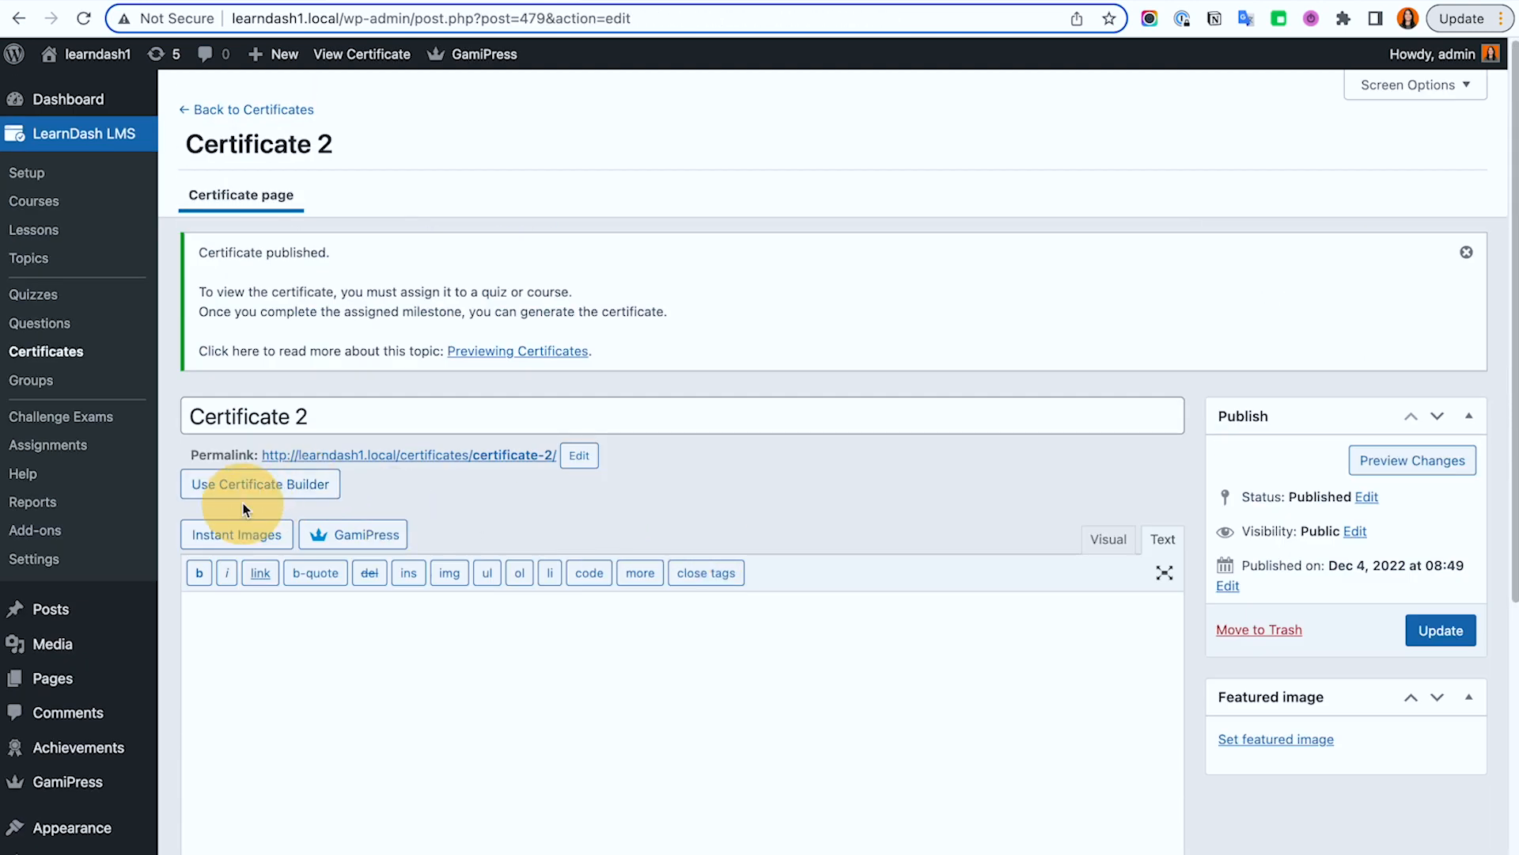
click(242, 492)
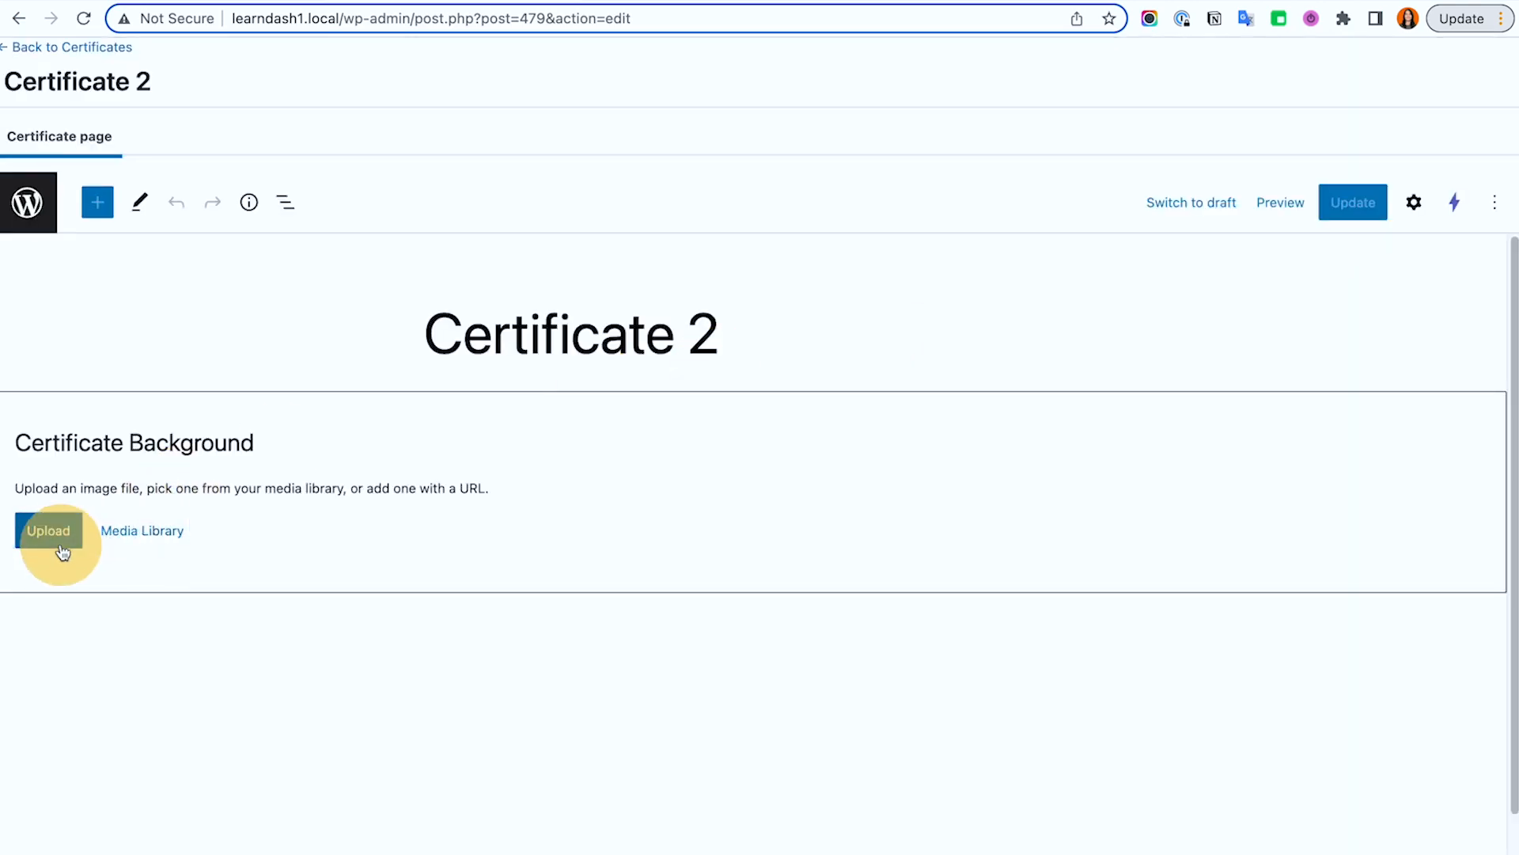
Step: Try to upload Certificate-01.jpg from the certificate folder as the background of Certificate 2
click(52, 538)
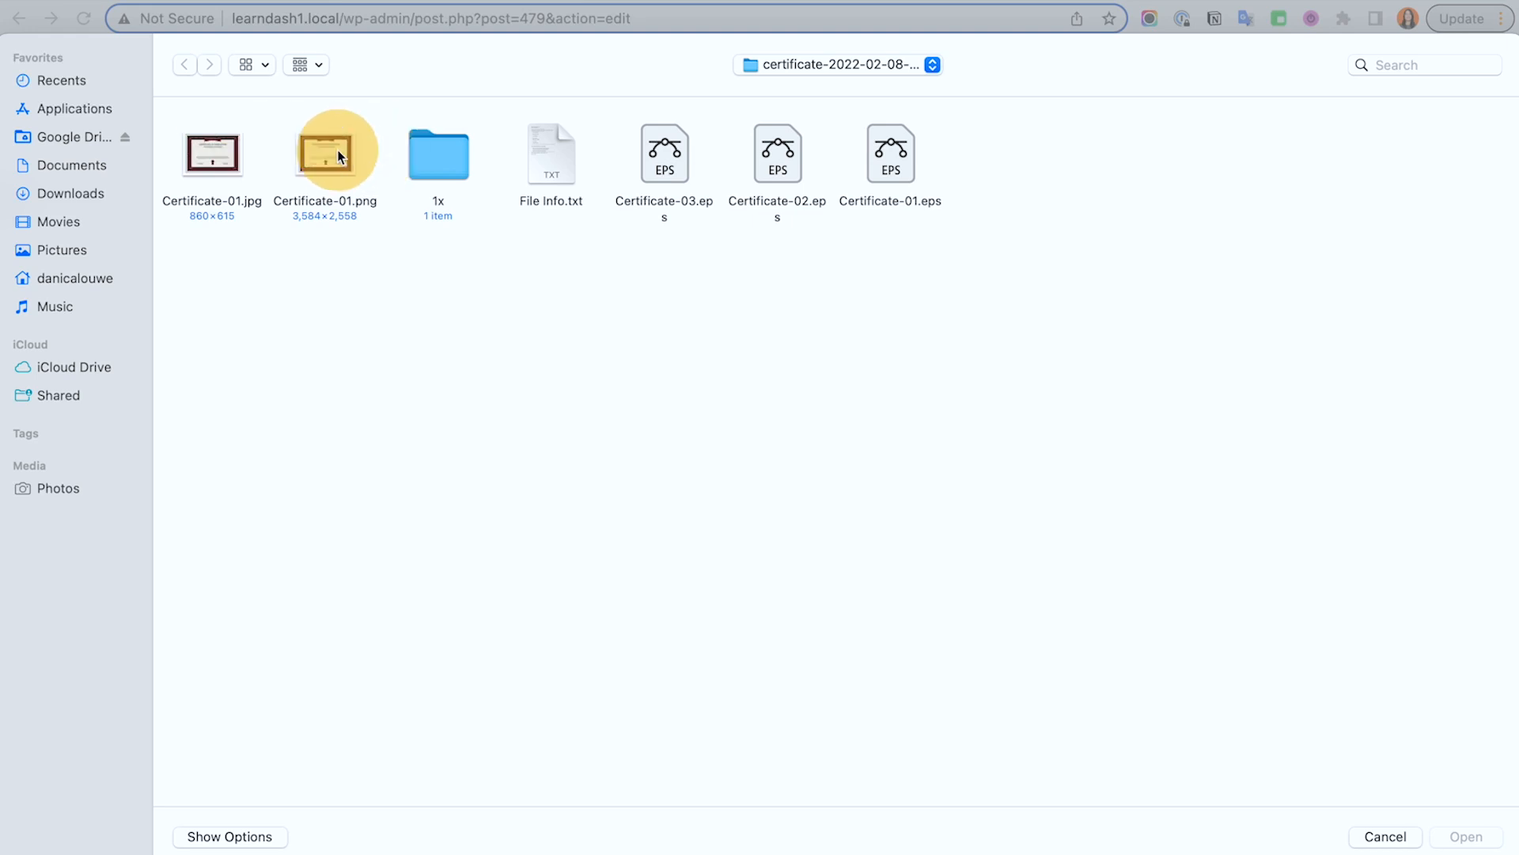
click(212, 155)
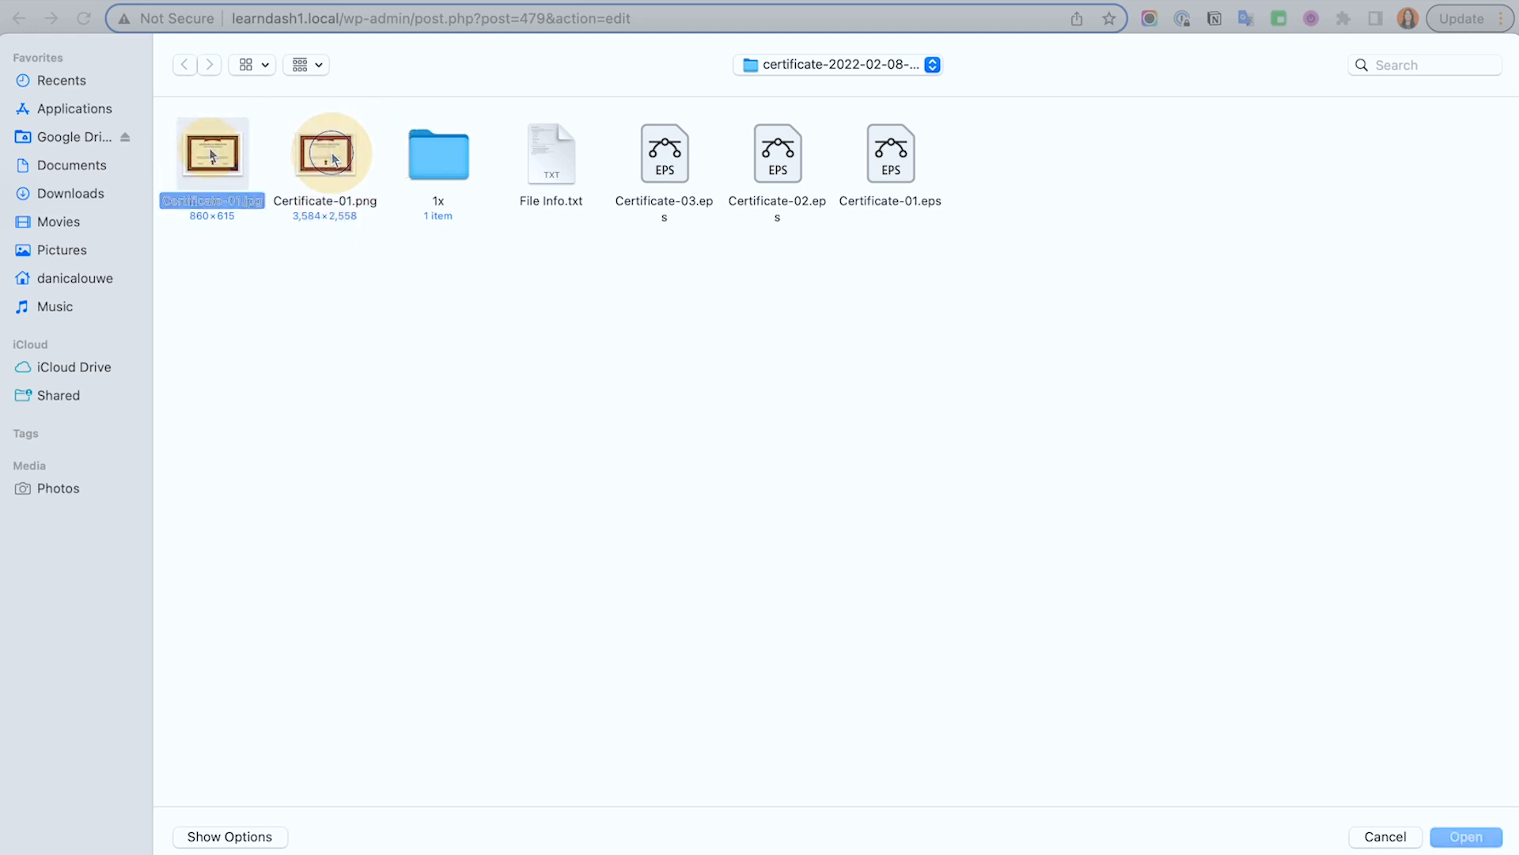
double_click(207, 147)
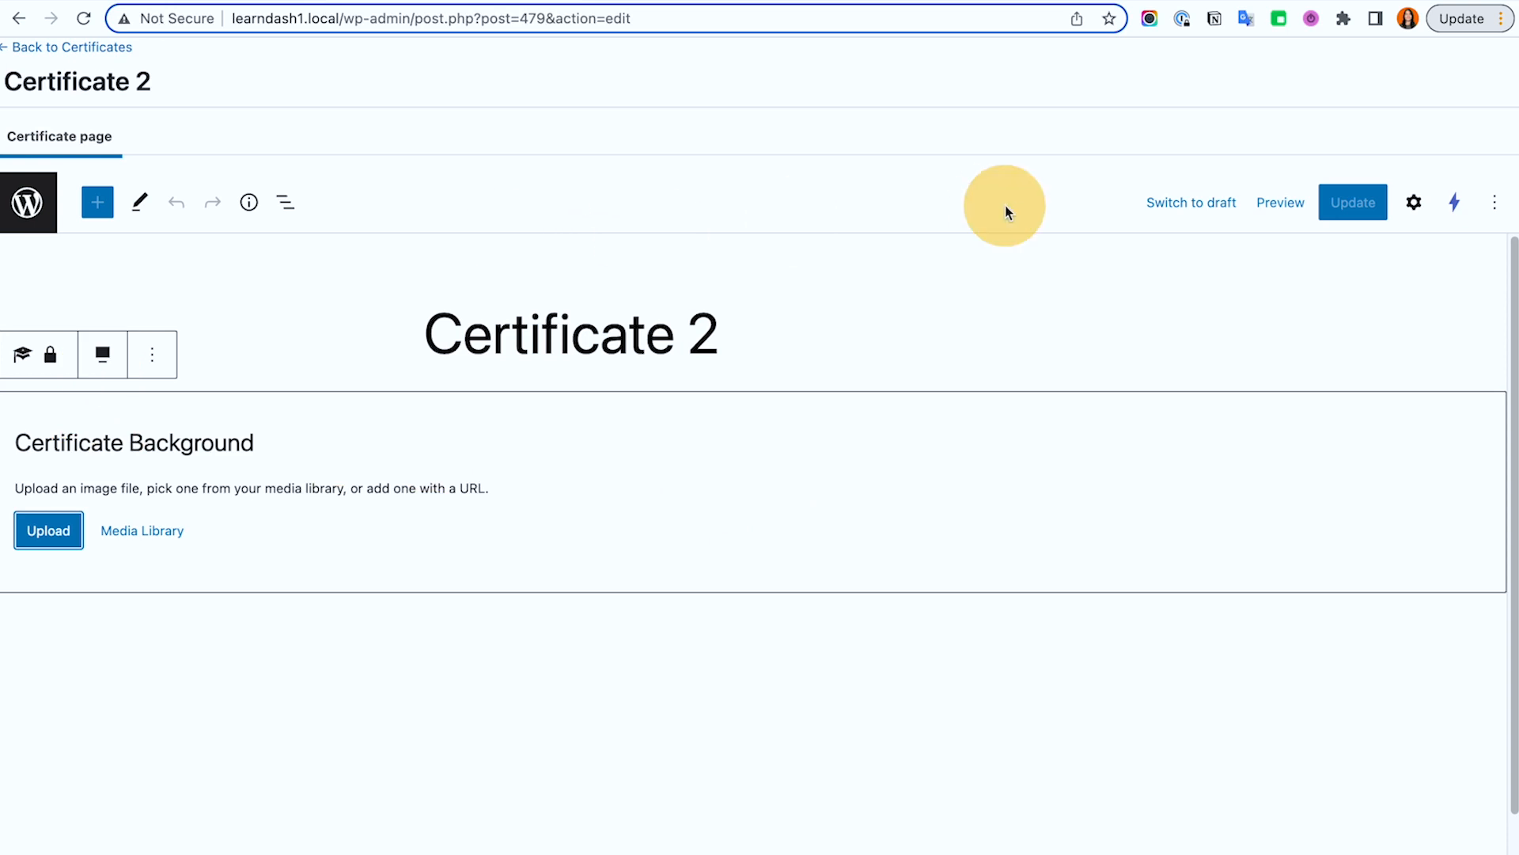
Step: Set Certificate-01-3.jpg from the media library as the background of Certificate 2 and look over the whole certificate
click(132, 530)
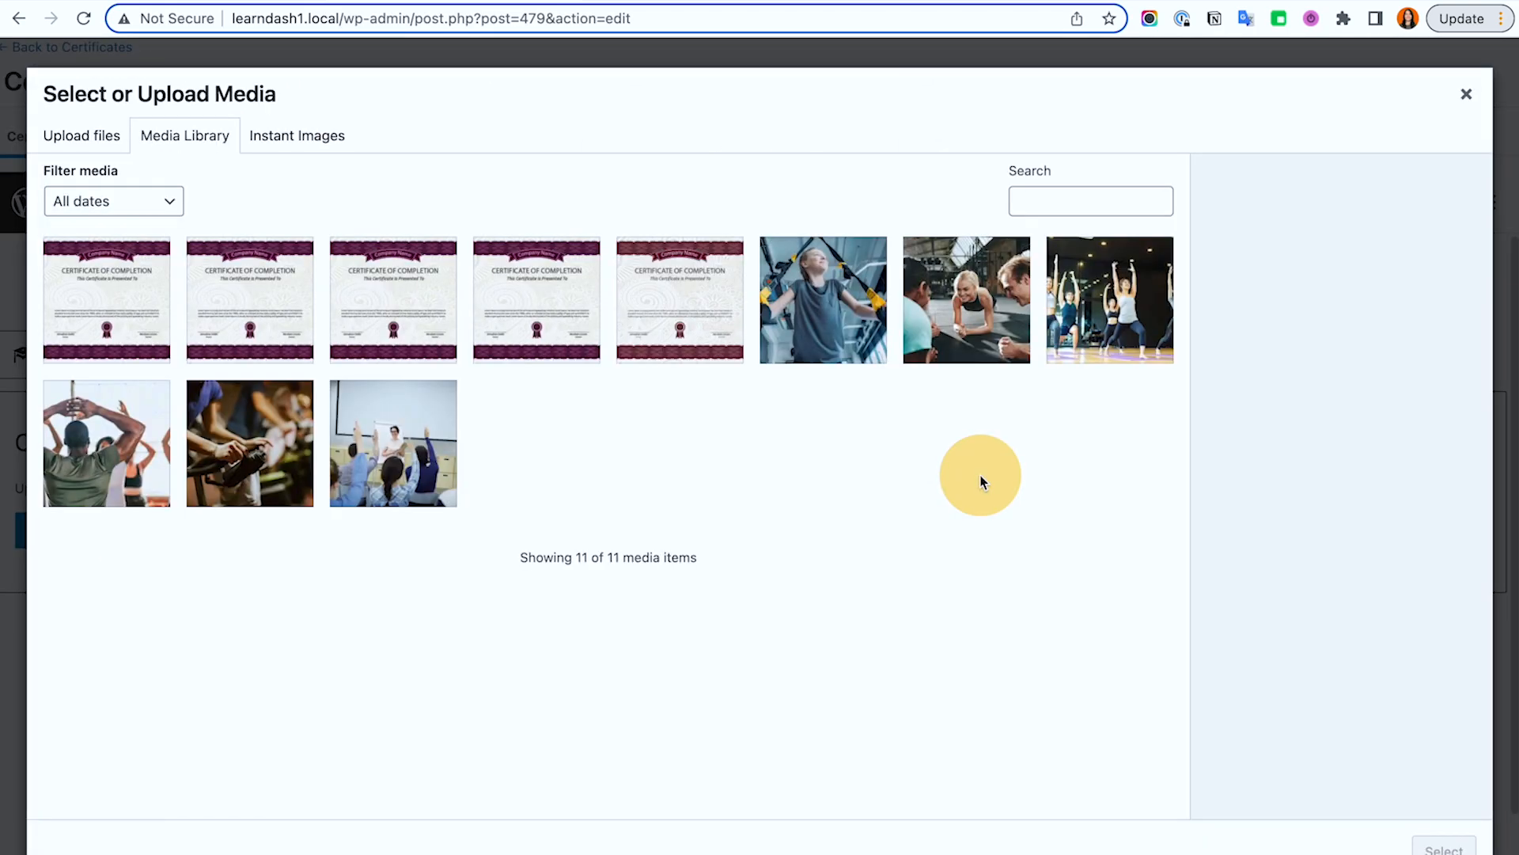
click(678, 311)
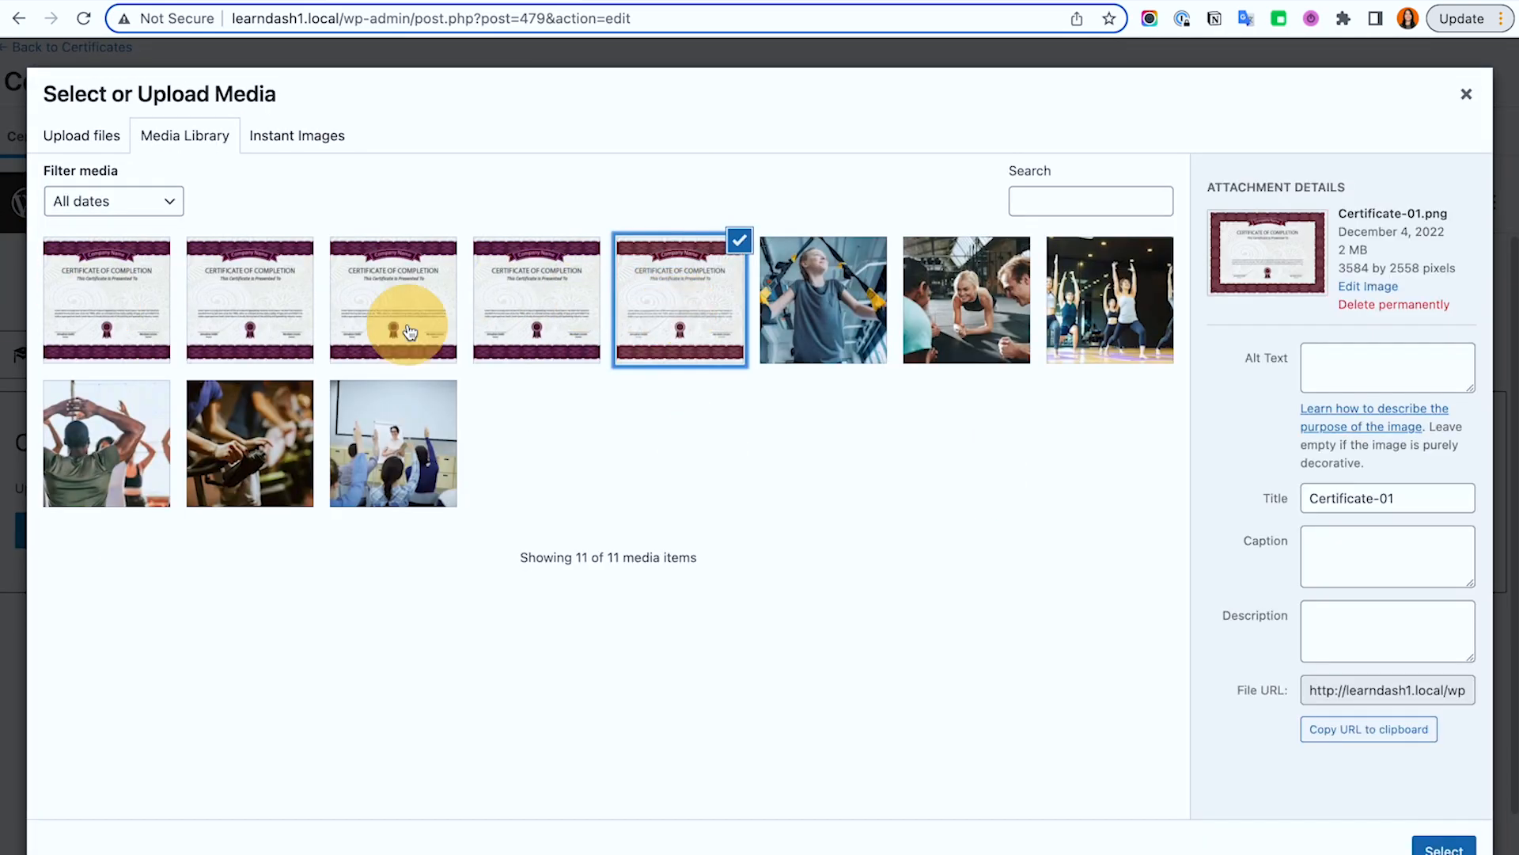
click(117, 301)
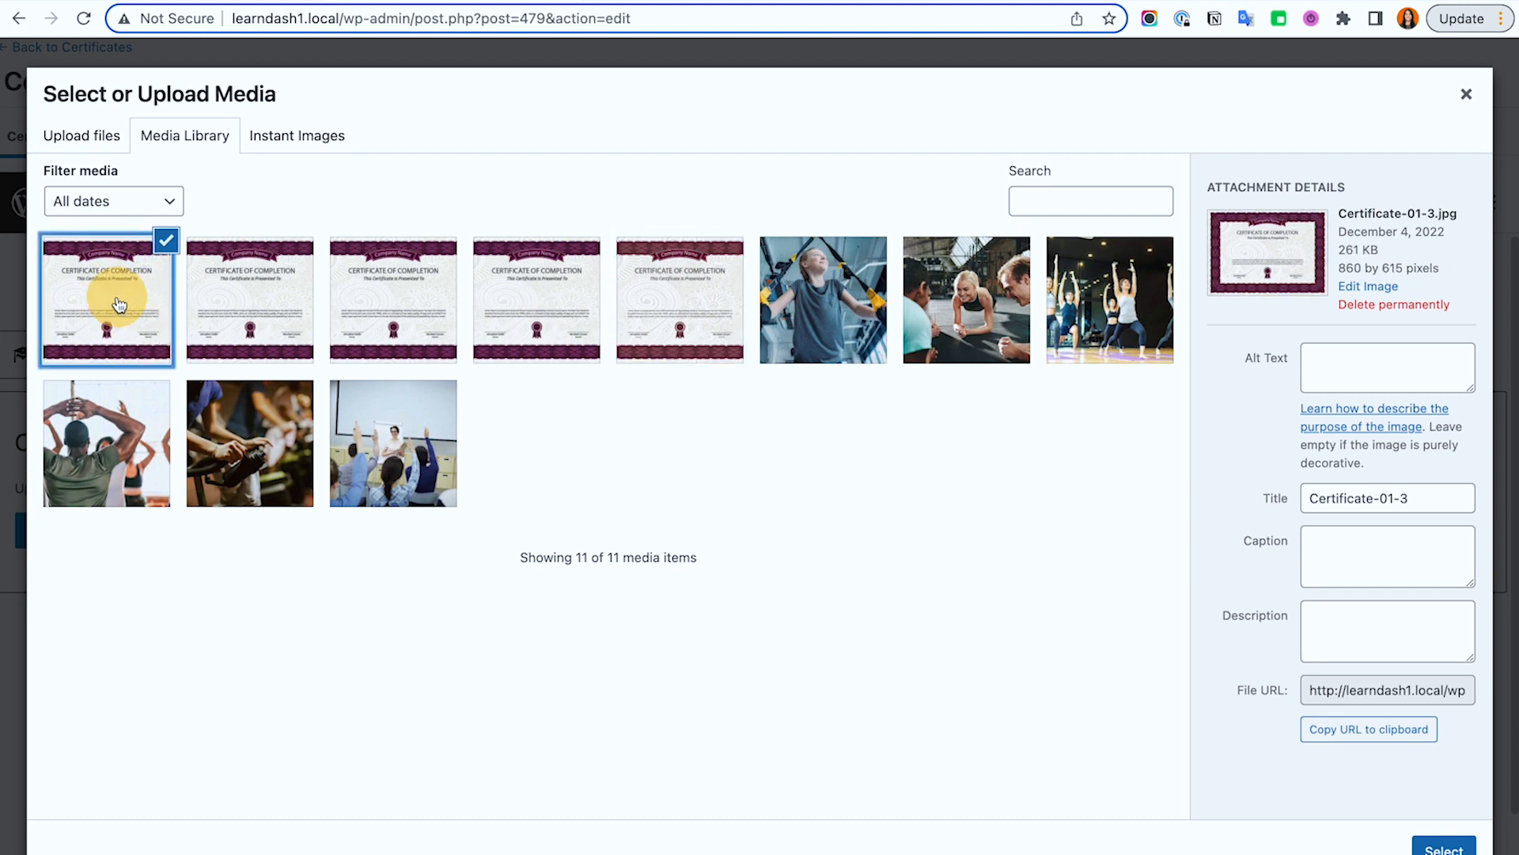
click(1442, 847)
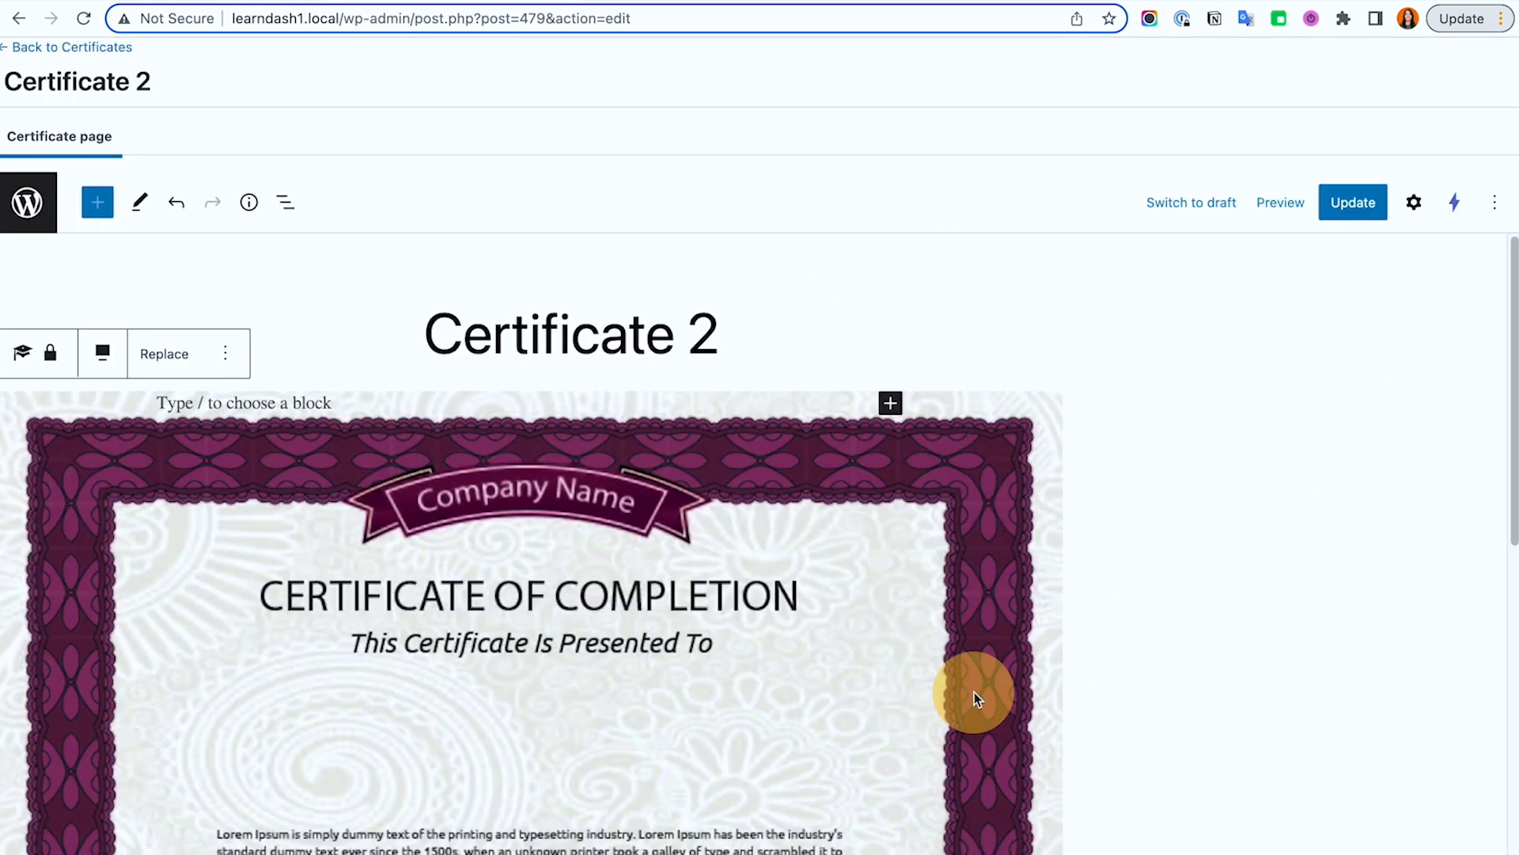
scroll(973, 693, down, 10)
scroll(970, 683, up, 6)
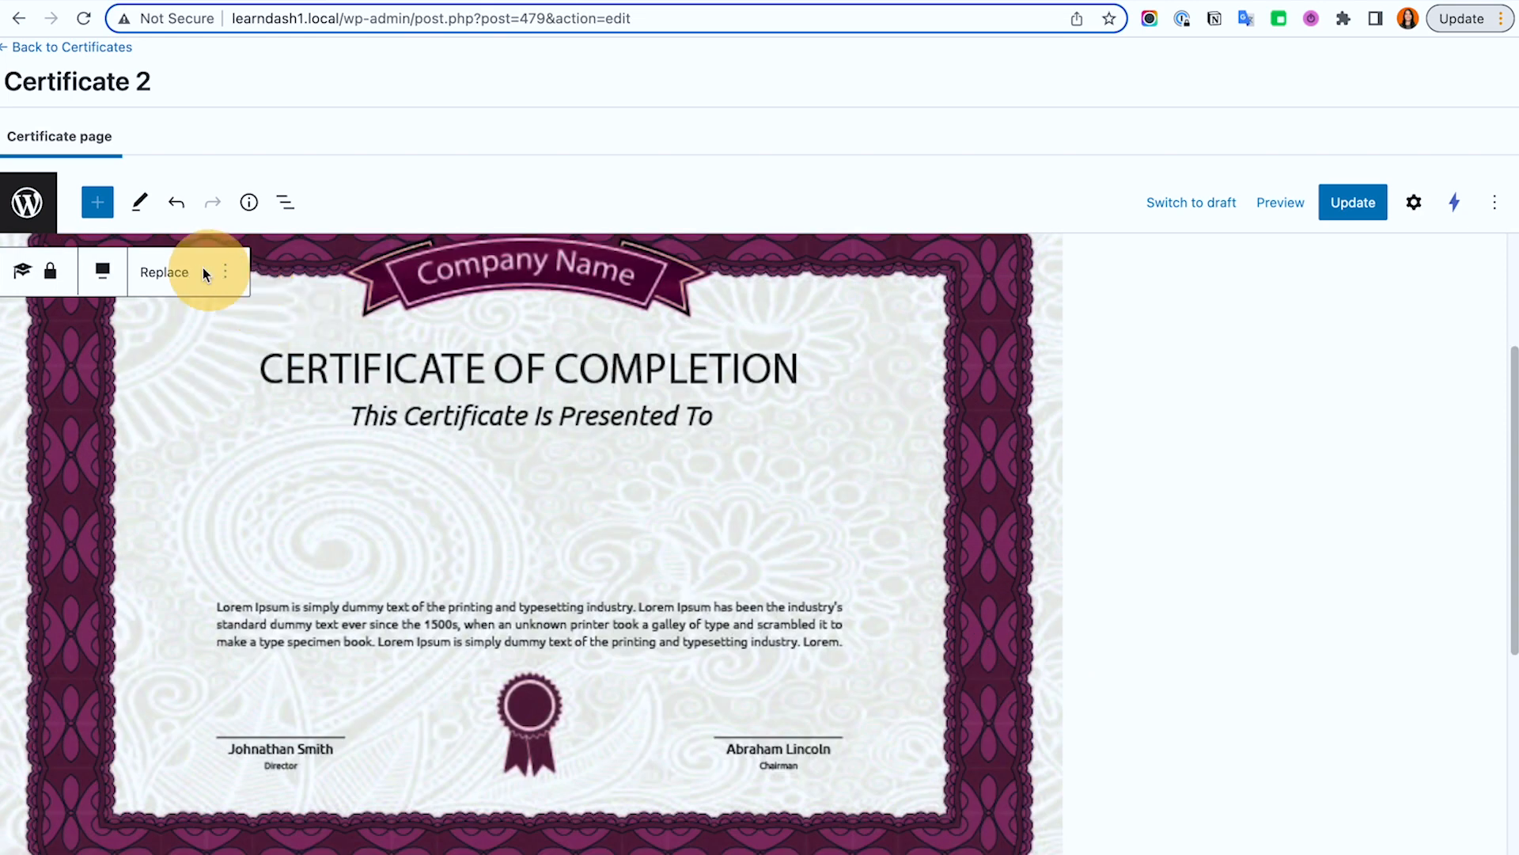
Step: Replace the certificate background with Certificate-01.png, the 3584 by 2558 pixel image in the media library
click(167, 272)
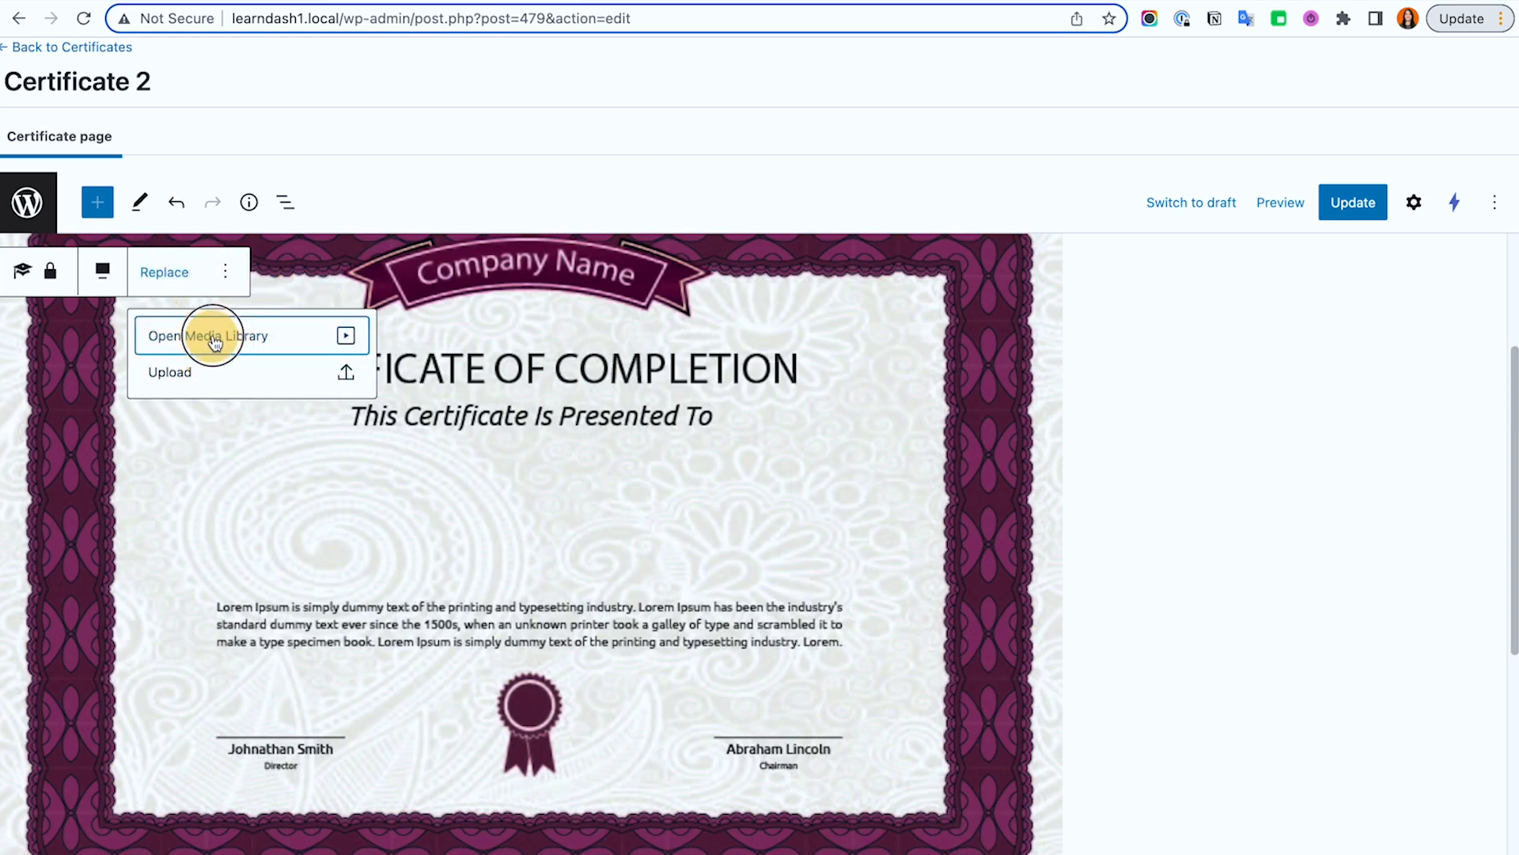
click(214, 340)
click(109, 292)
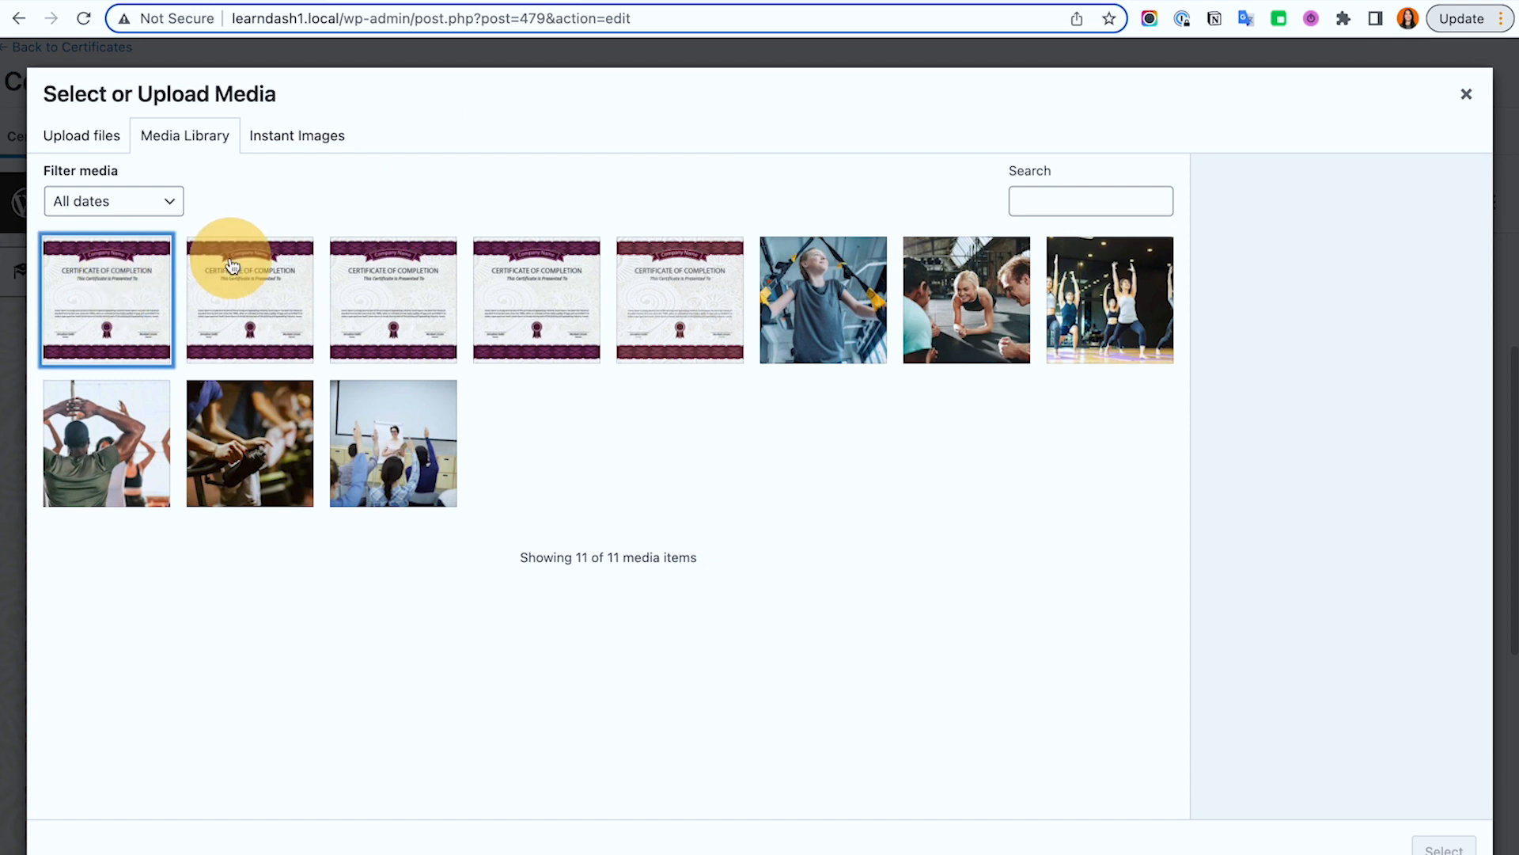
click(231, 264)
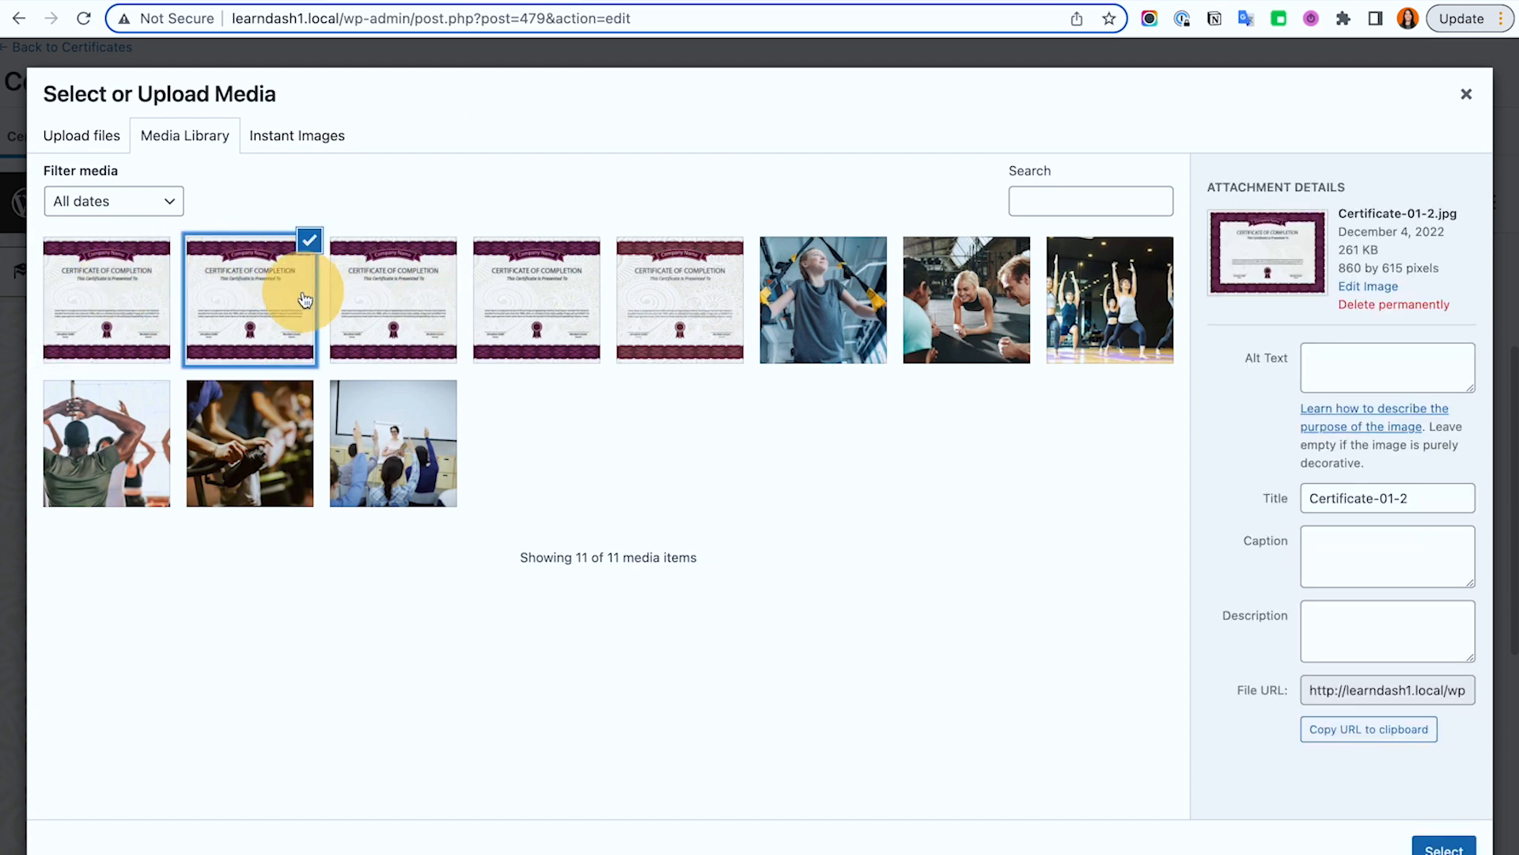
click(412, 295)
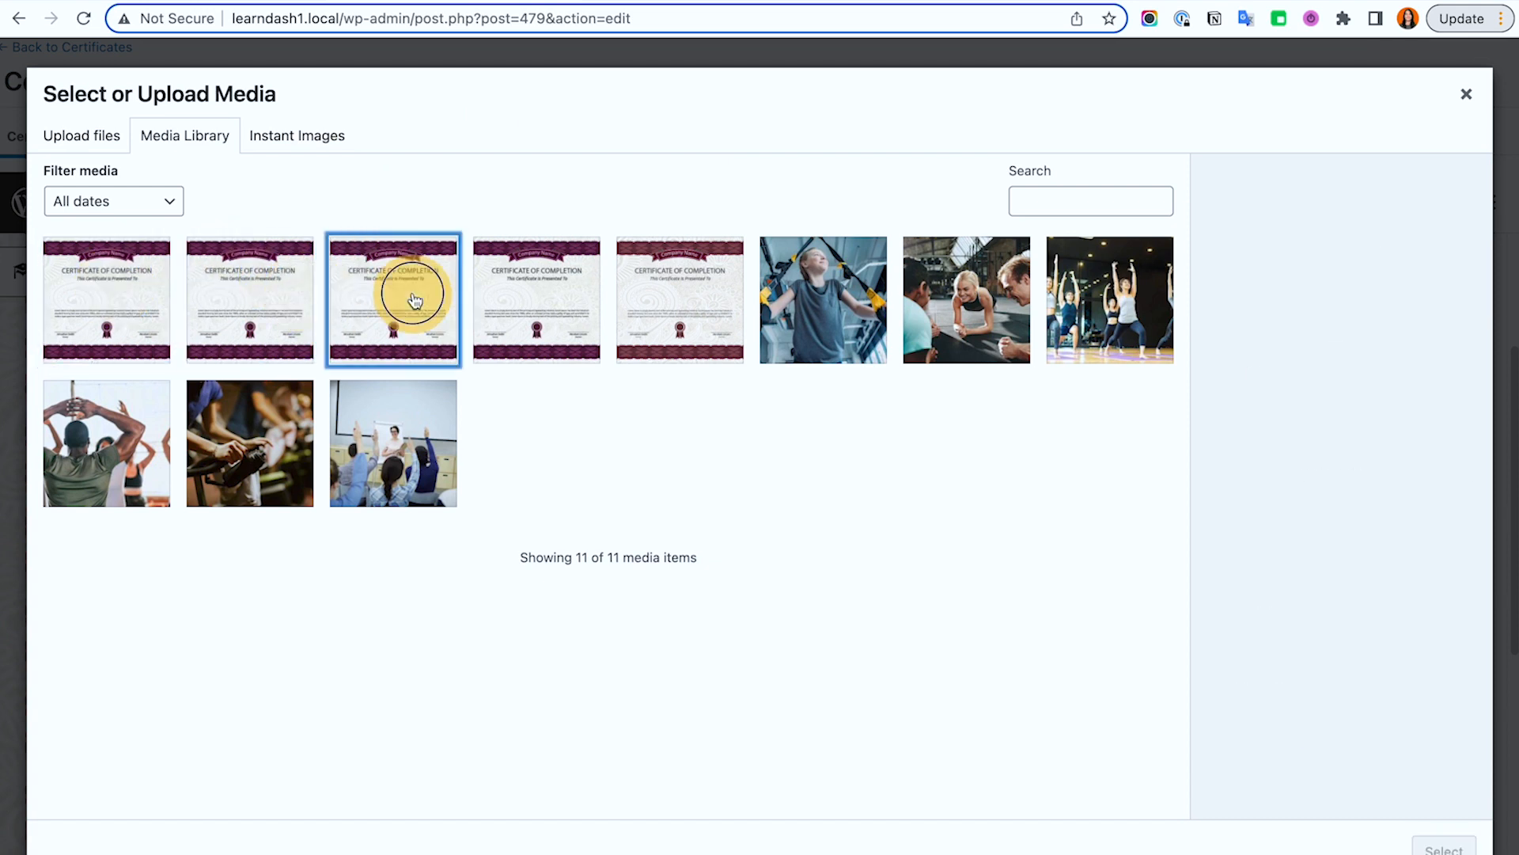
click(535, 295)
click(678, 294)
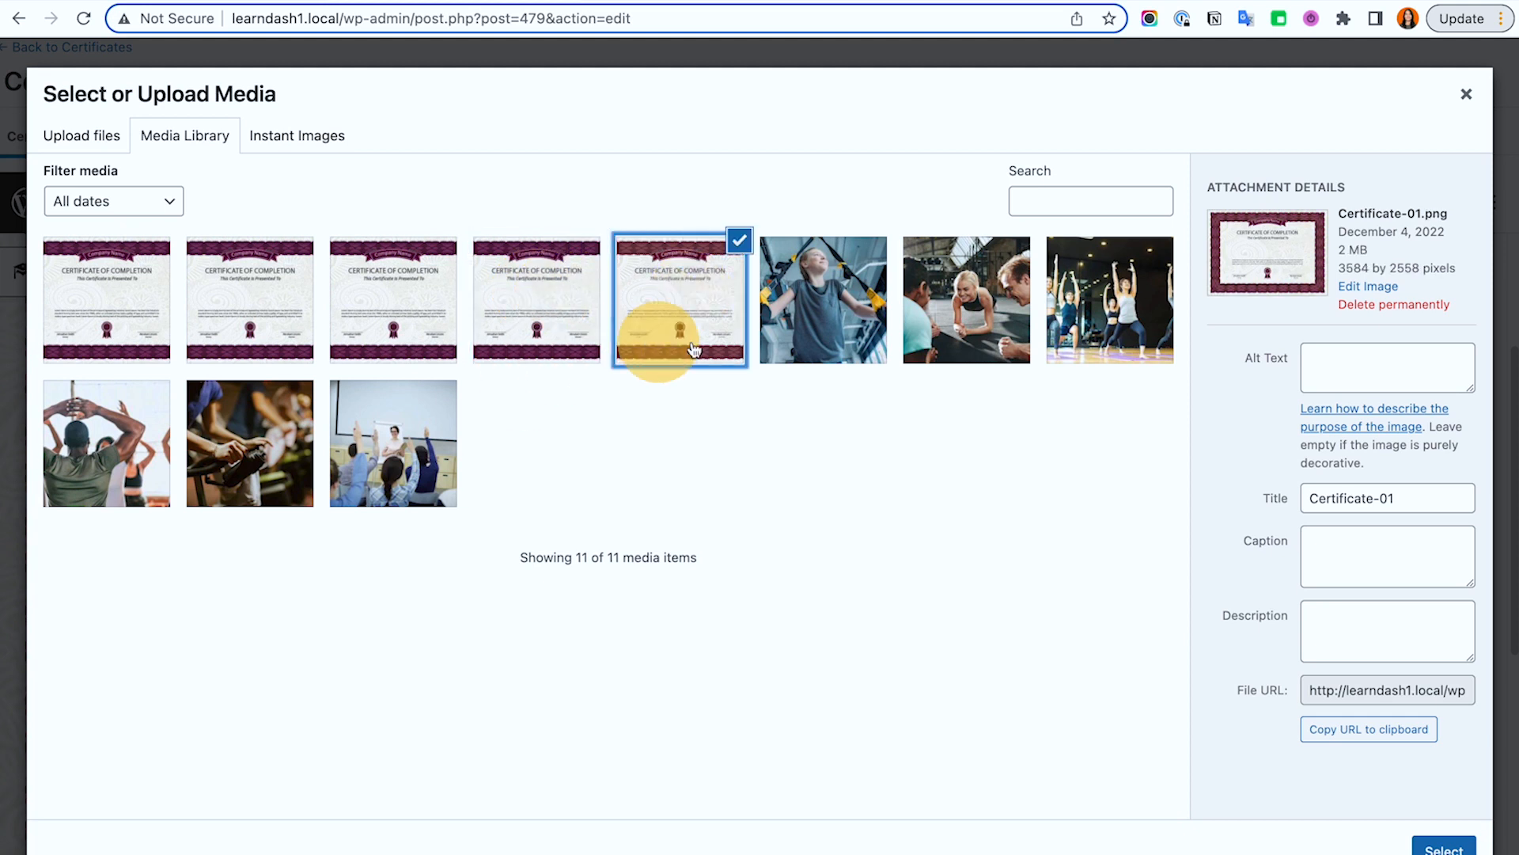
click(1460, 849)
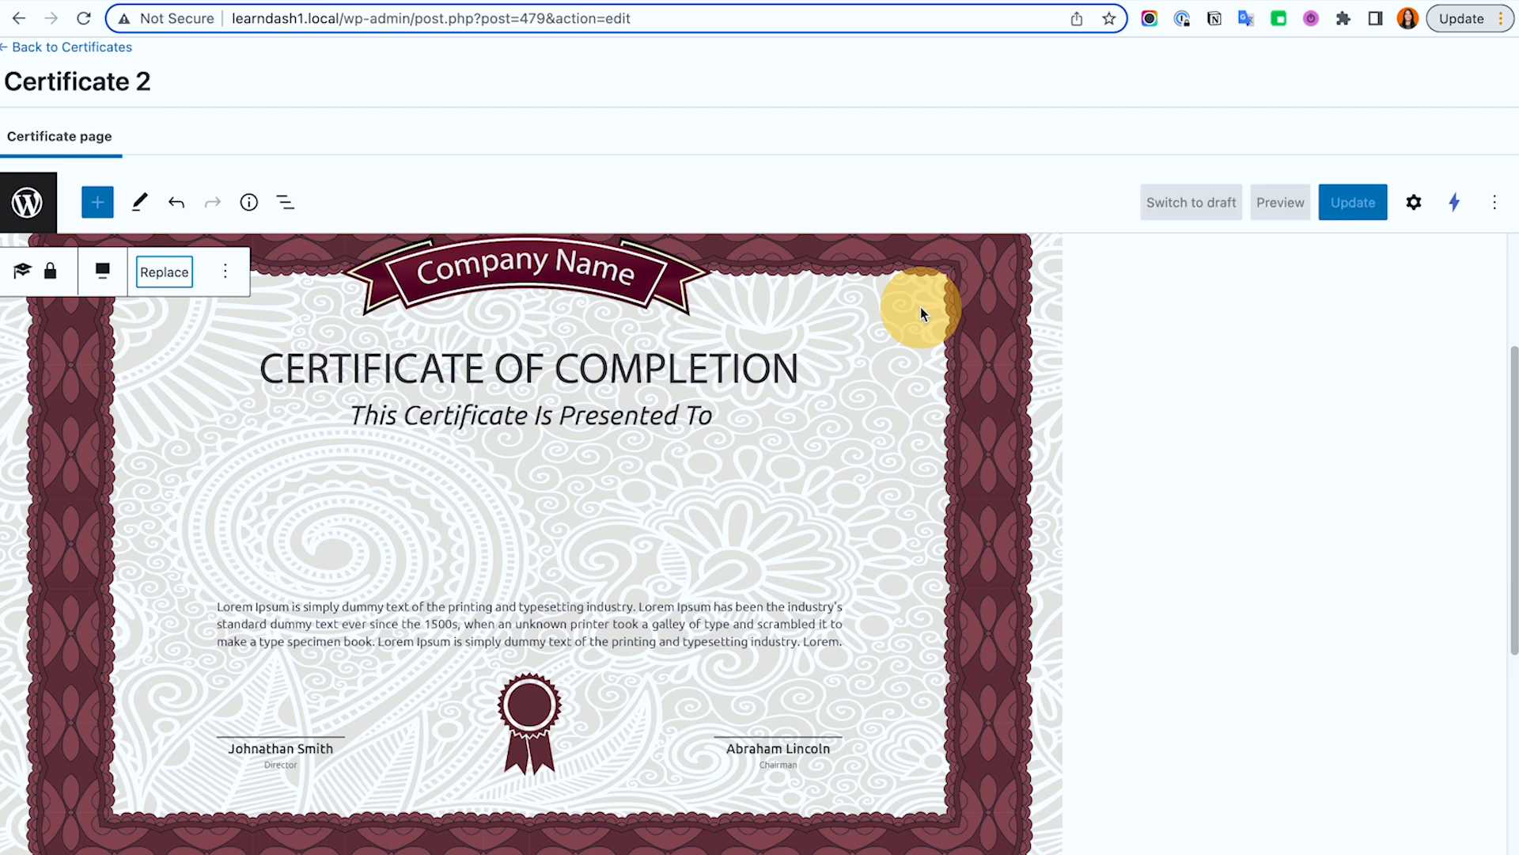
Step: Save Certificate 2, preview it in a new tab and return to the editor
scroll(942, 427, up, 3)
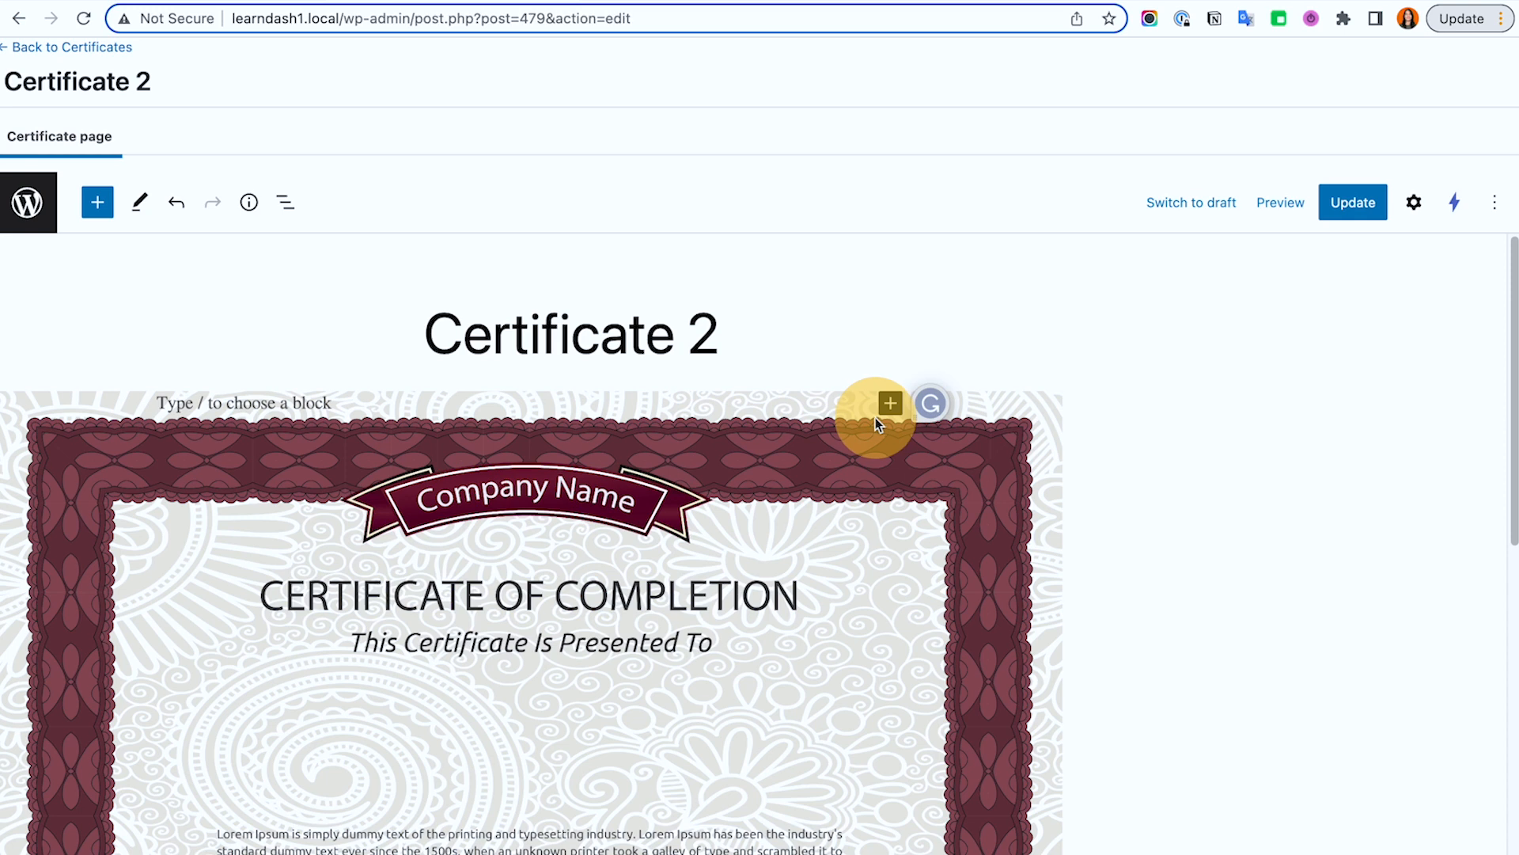
click(1343, 208)
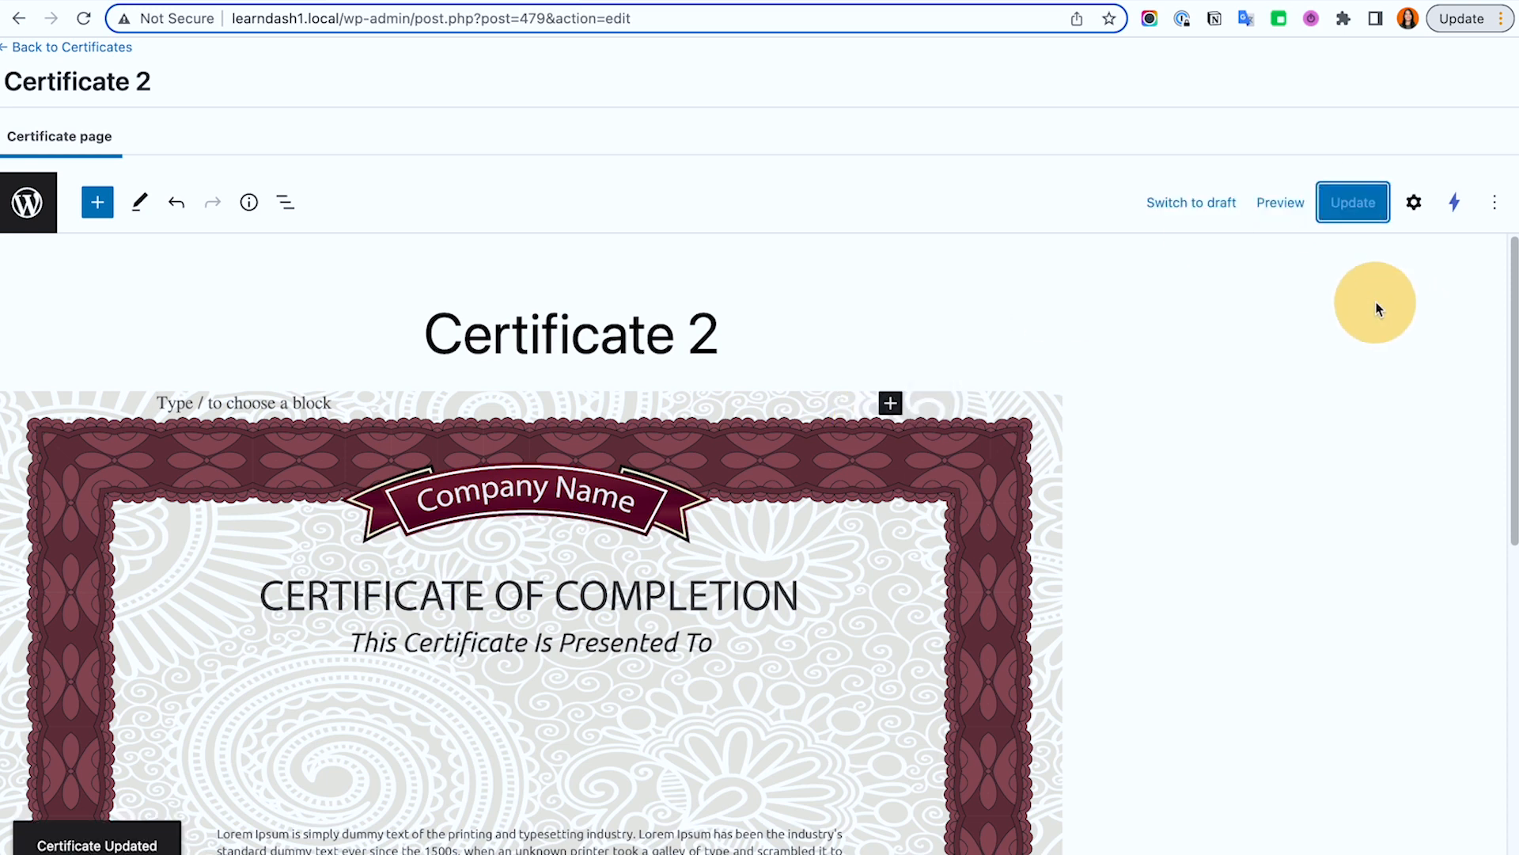
click(1282, 203)
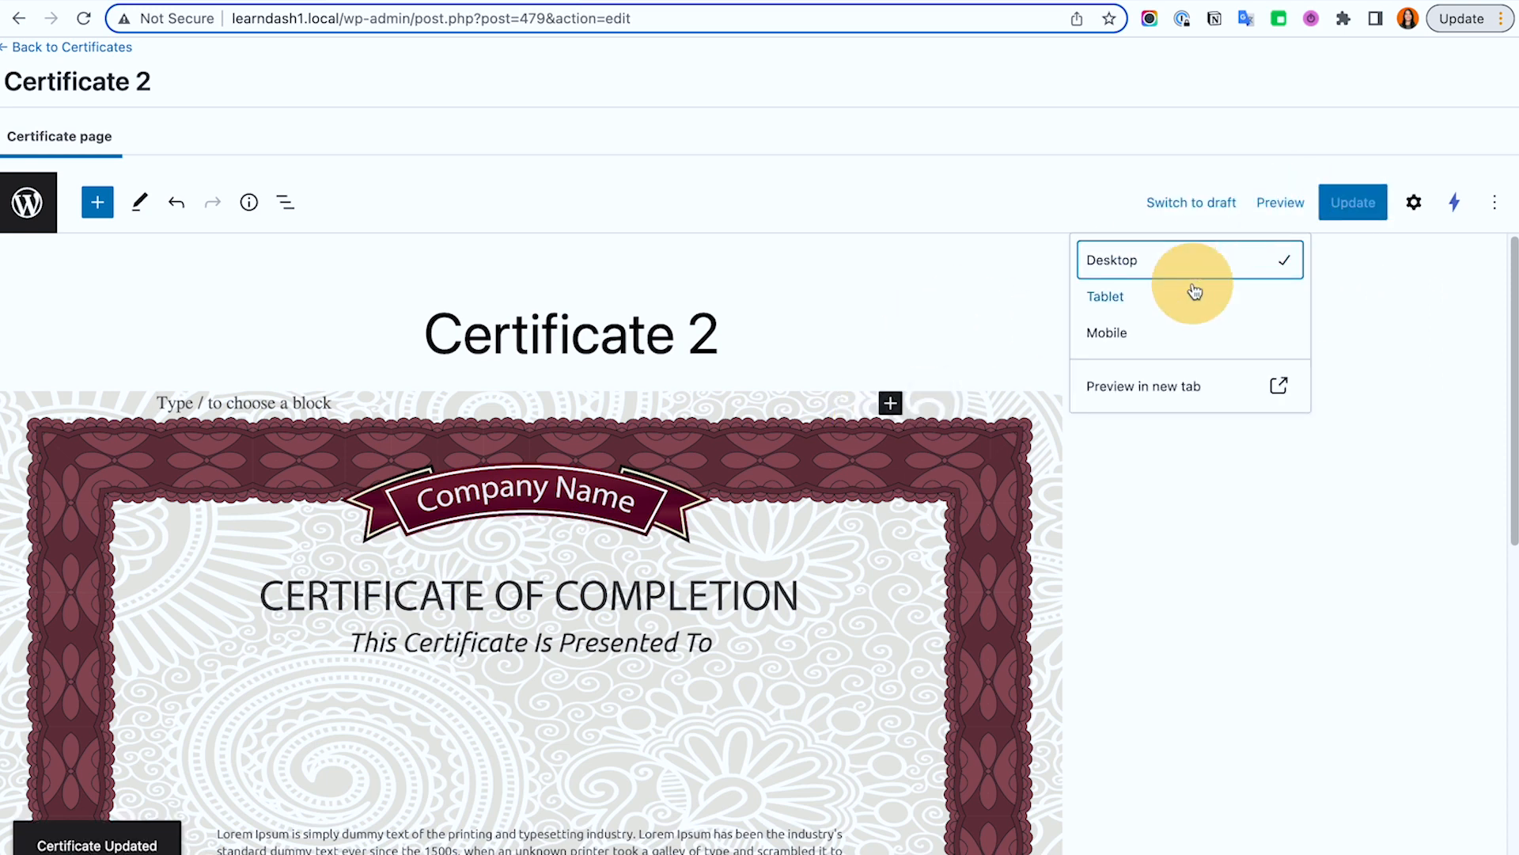
click(1132, 389)
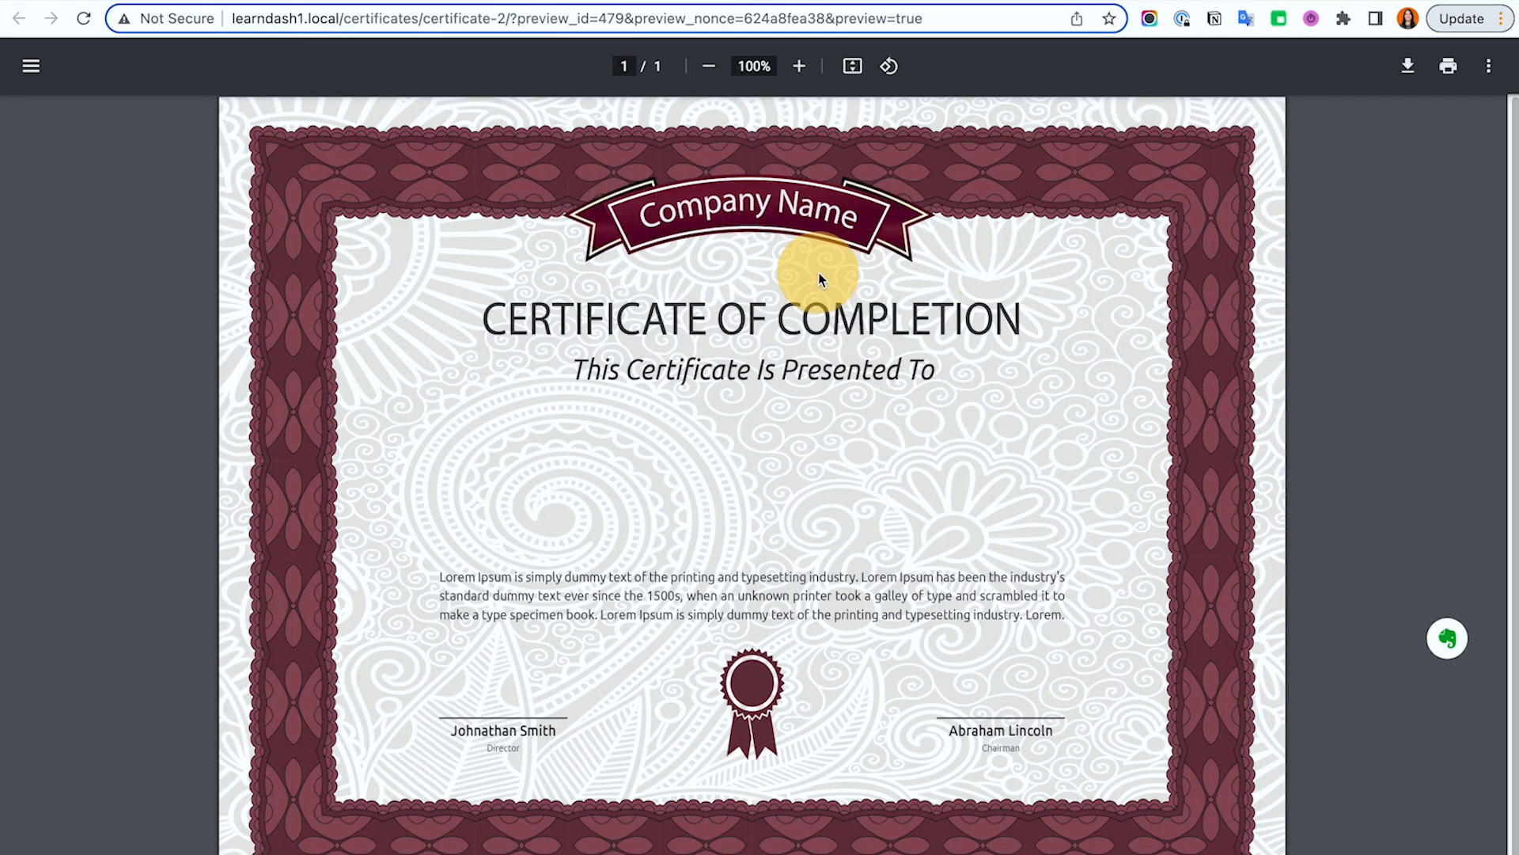
click(435, 0)
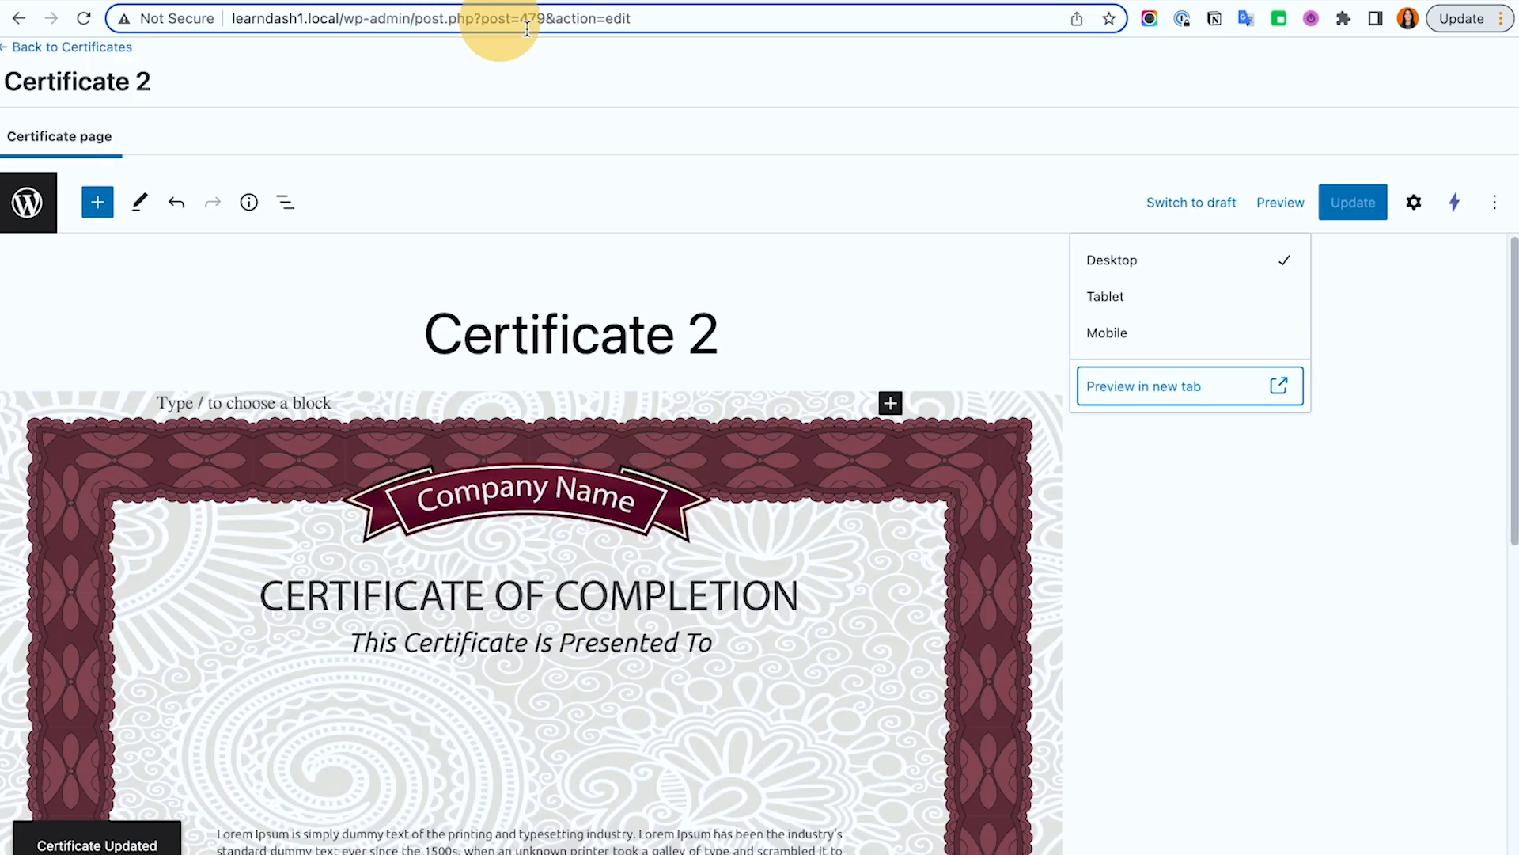
Step: Open the certificates list in a separate tab and go to the admin account's profile for editing
click(610, 9)
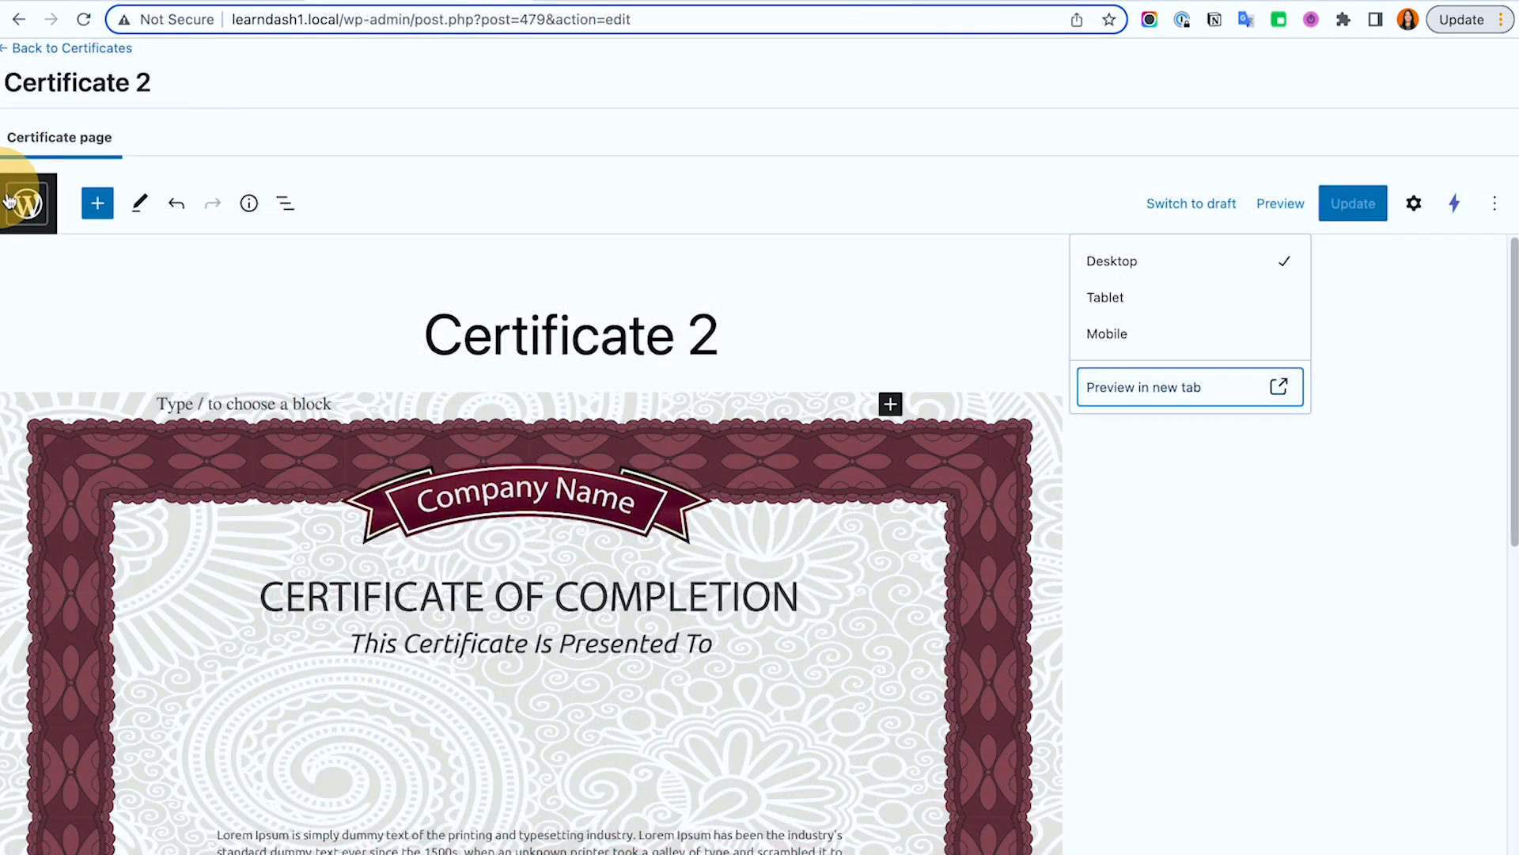
click(10, 201)
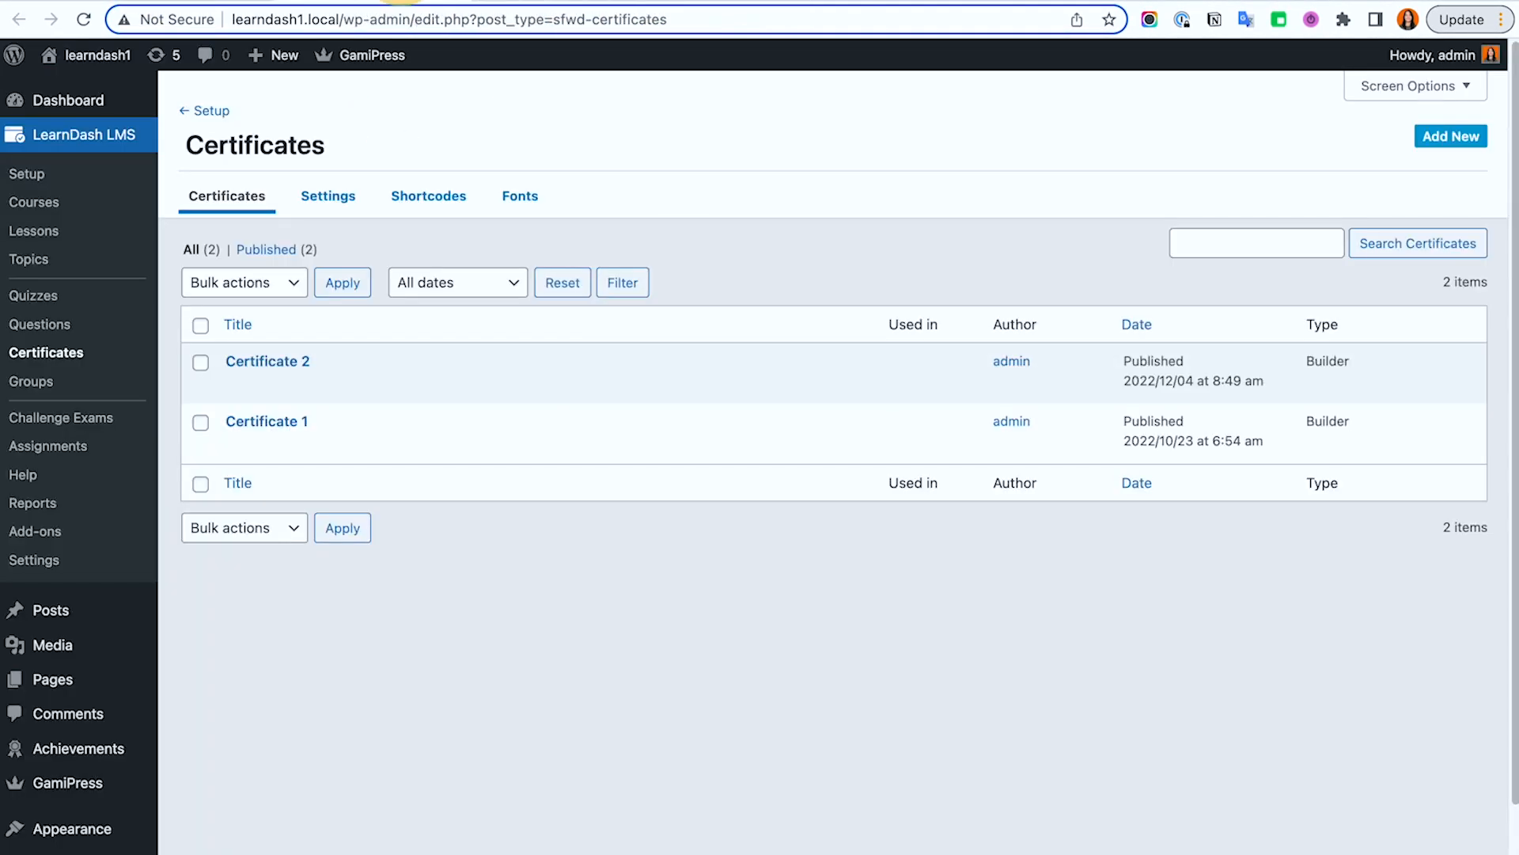
mouse_move(1456, 57)
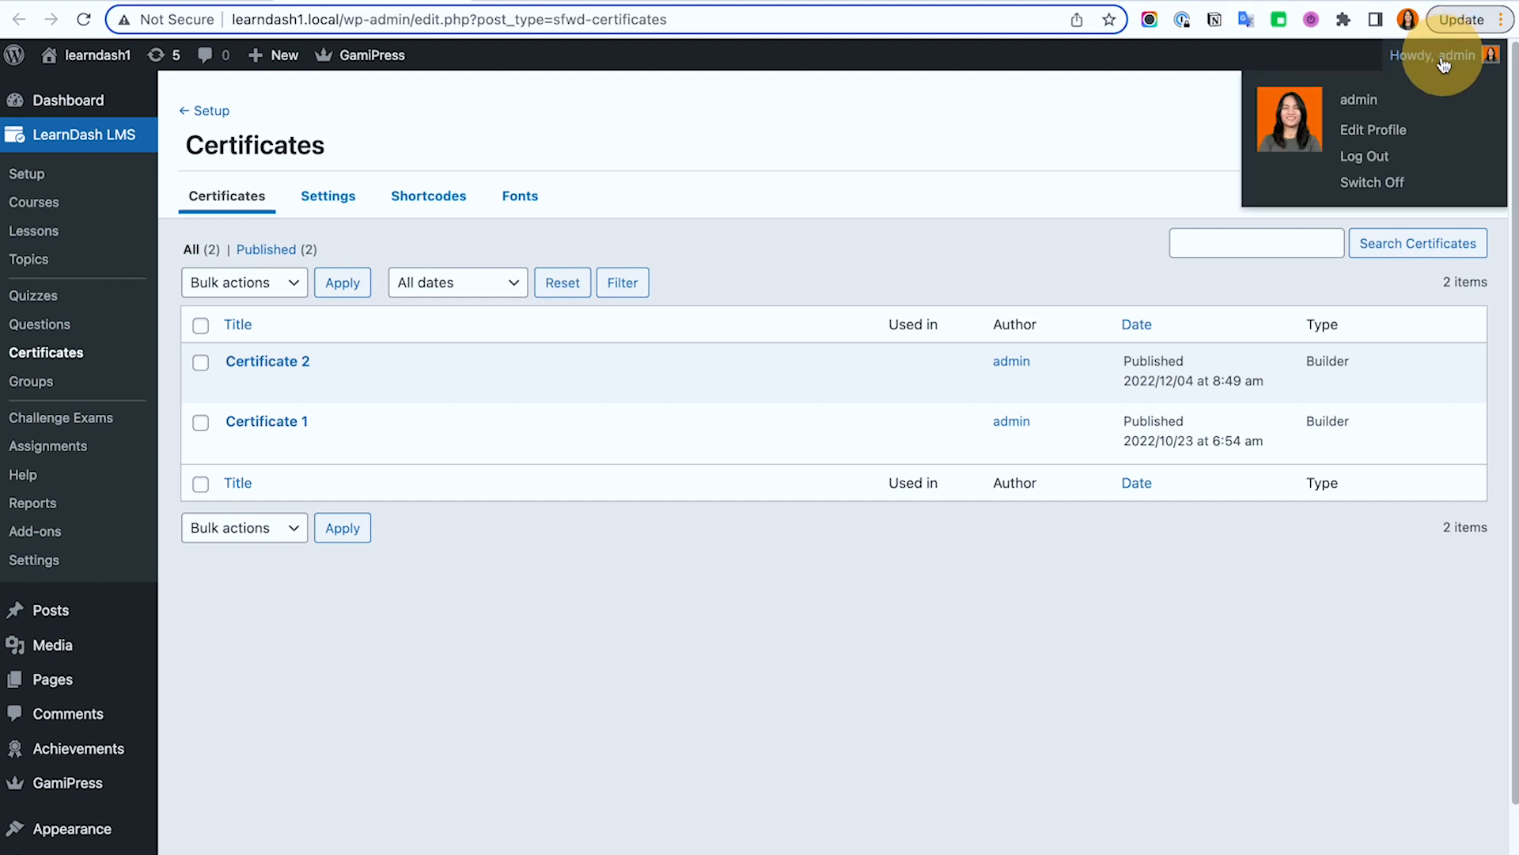
click(1390, 133)
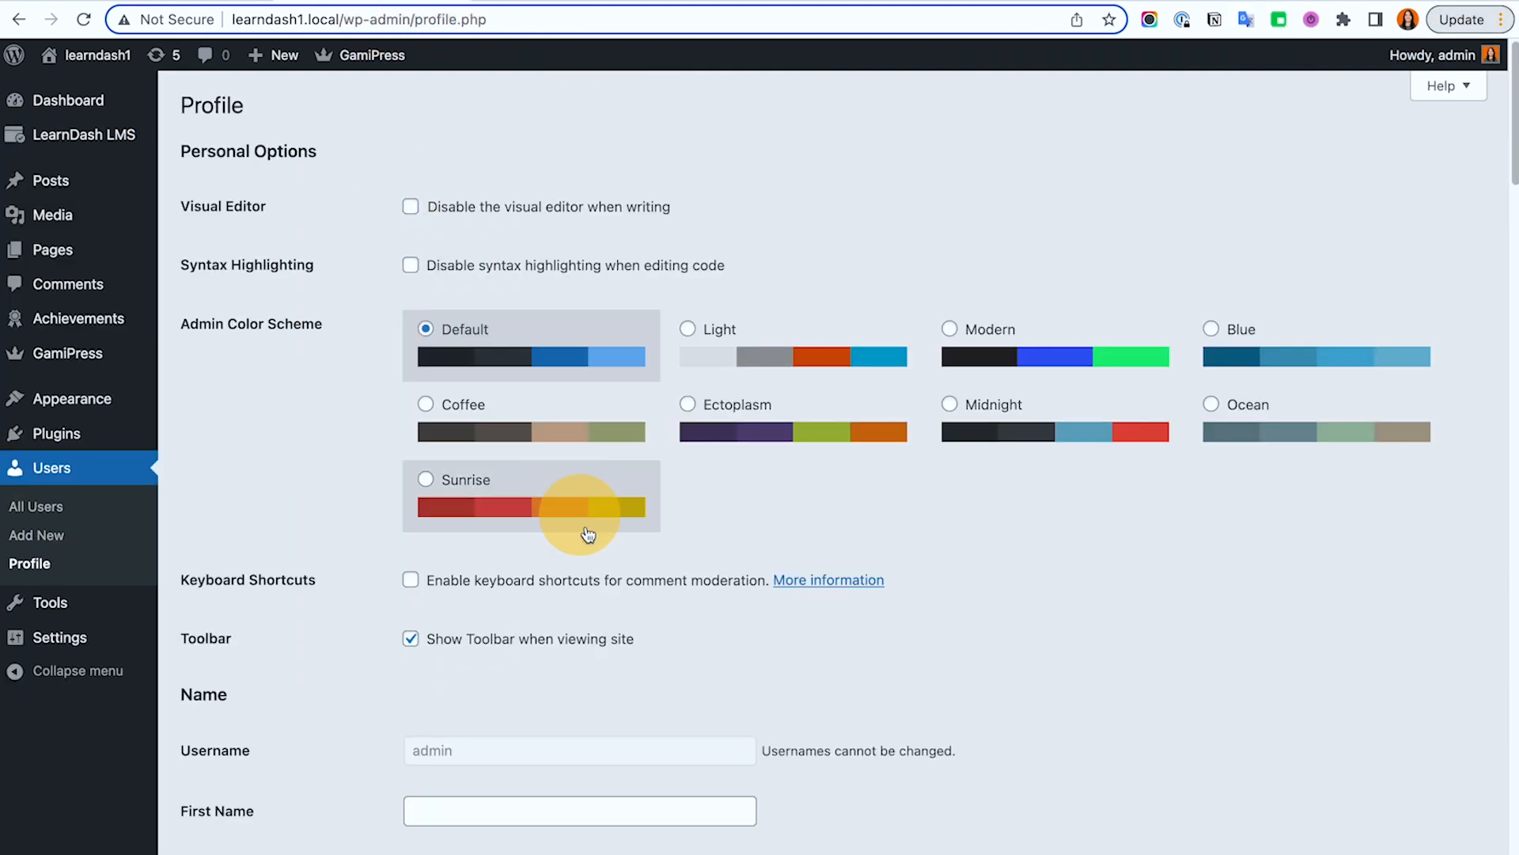
Step: Enter the account holder's first and last name in the profile and go to the end of the form
scroll(583, 435, down, 3)
click(500, 433)
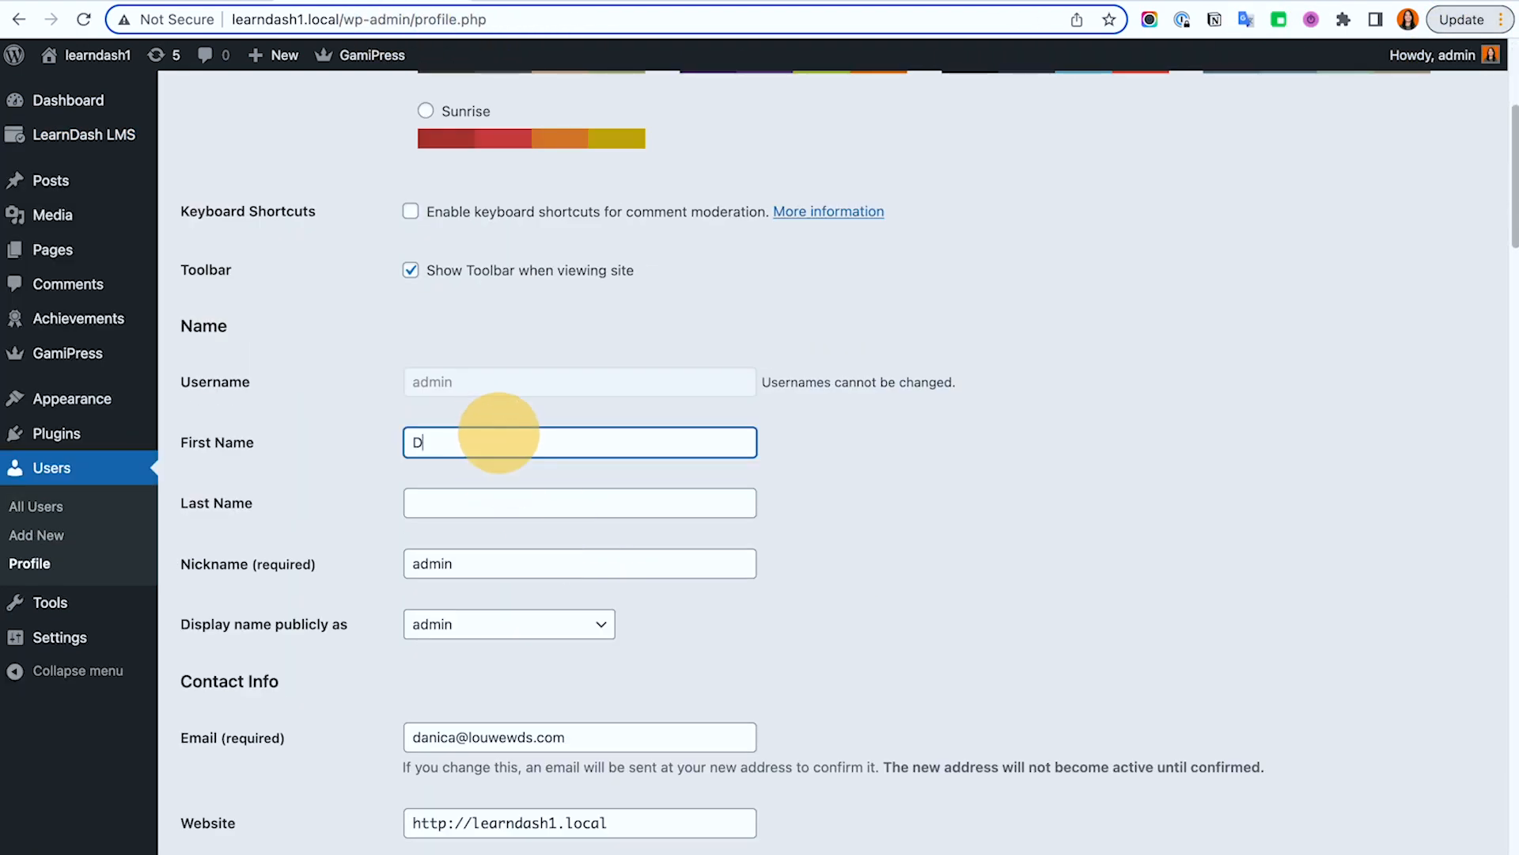
key(Tab)
text(Louwe)
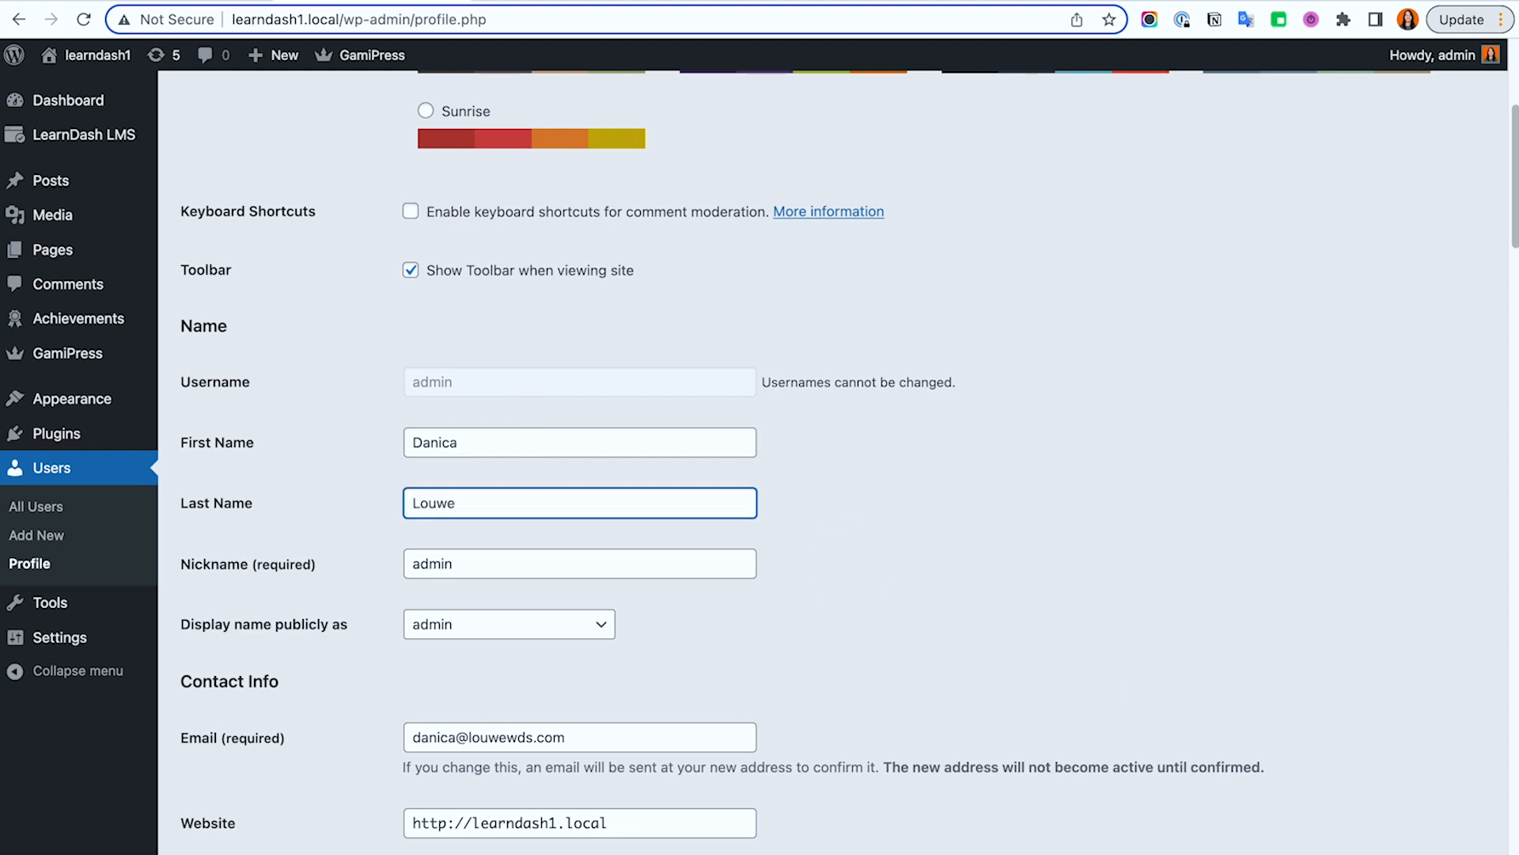
scroll(803, 532, down, 15)
scroll(288, 713, down, 20)
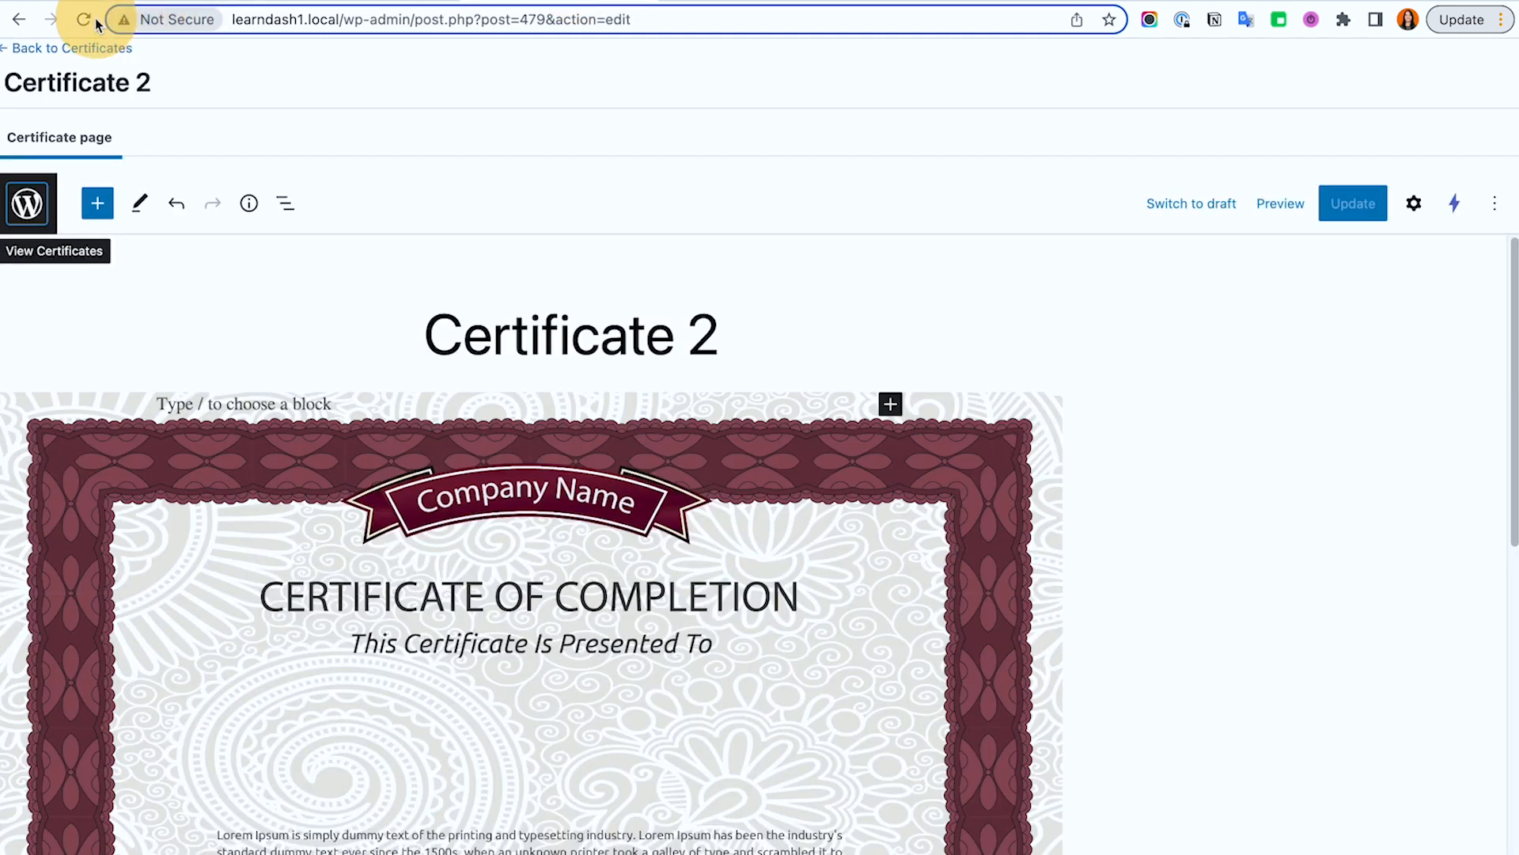
Step: Reload the Certificate 2 editor and add a LearnDash User meta block onto the certificate
click(85, 21)
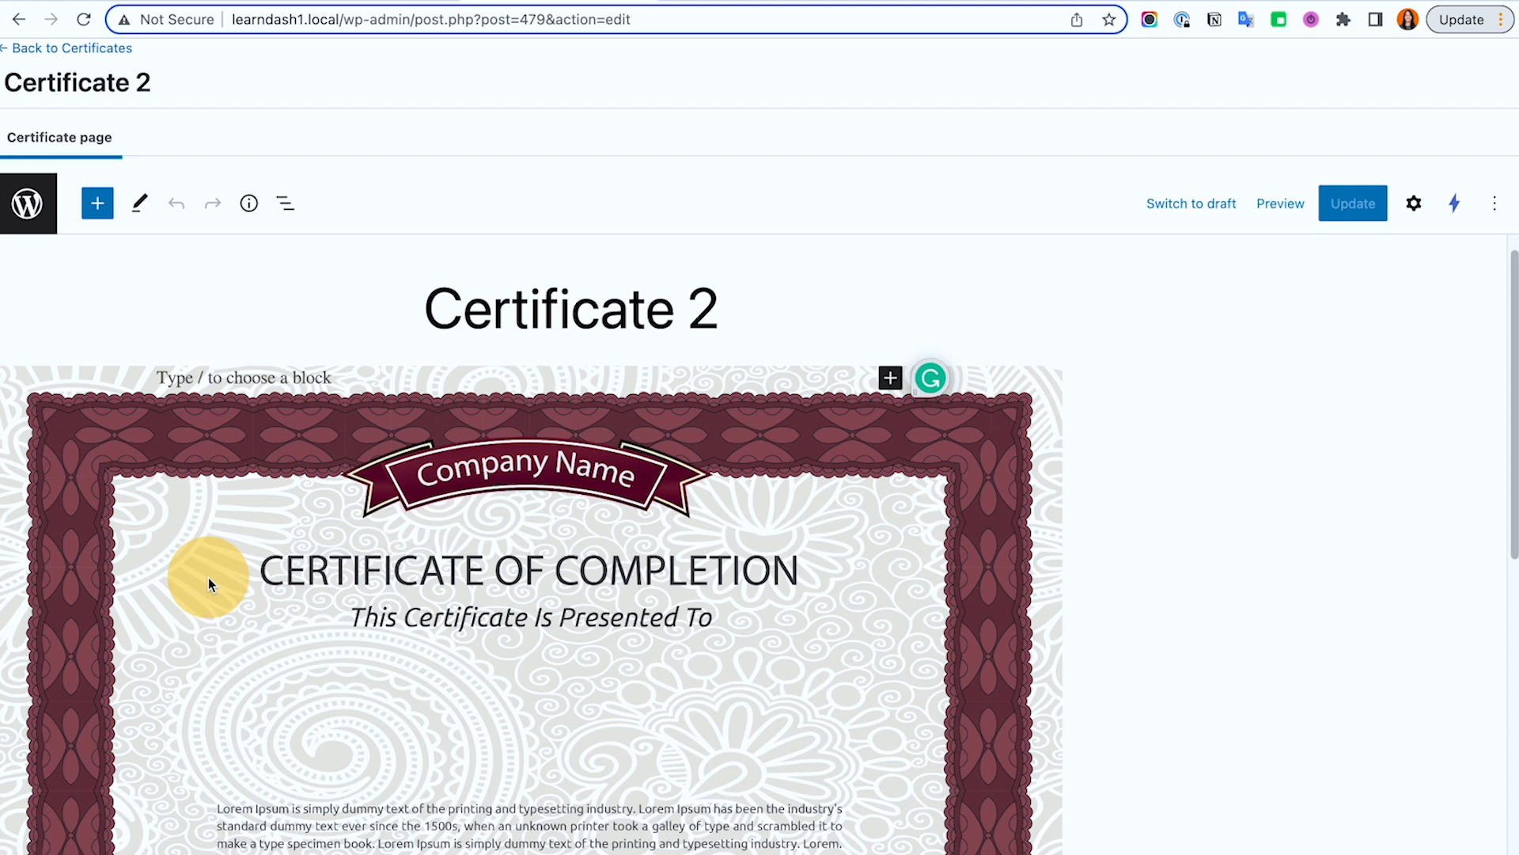
scroll(671, 499, down, 5)
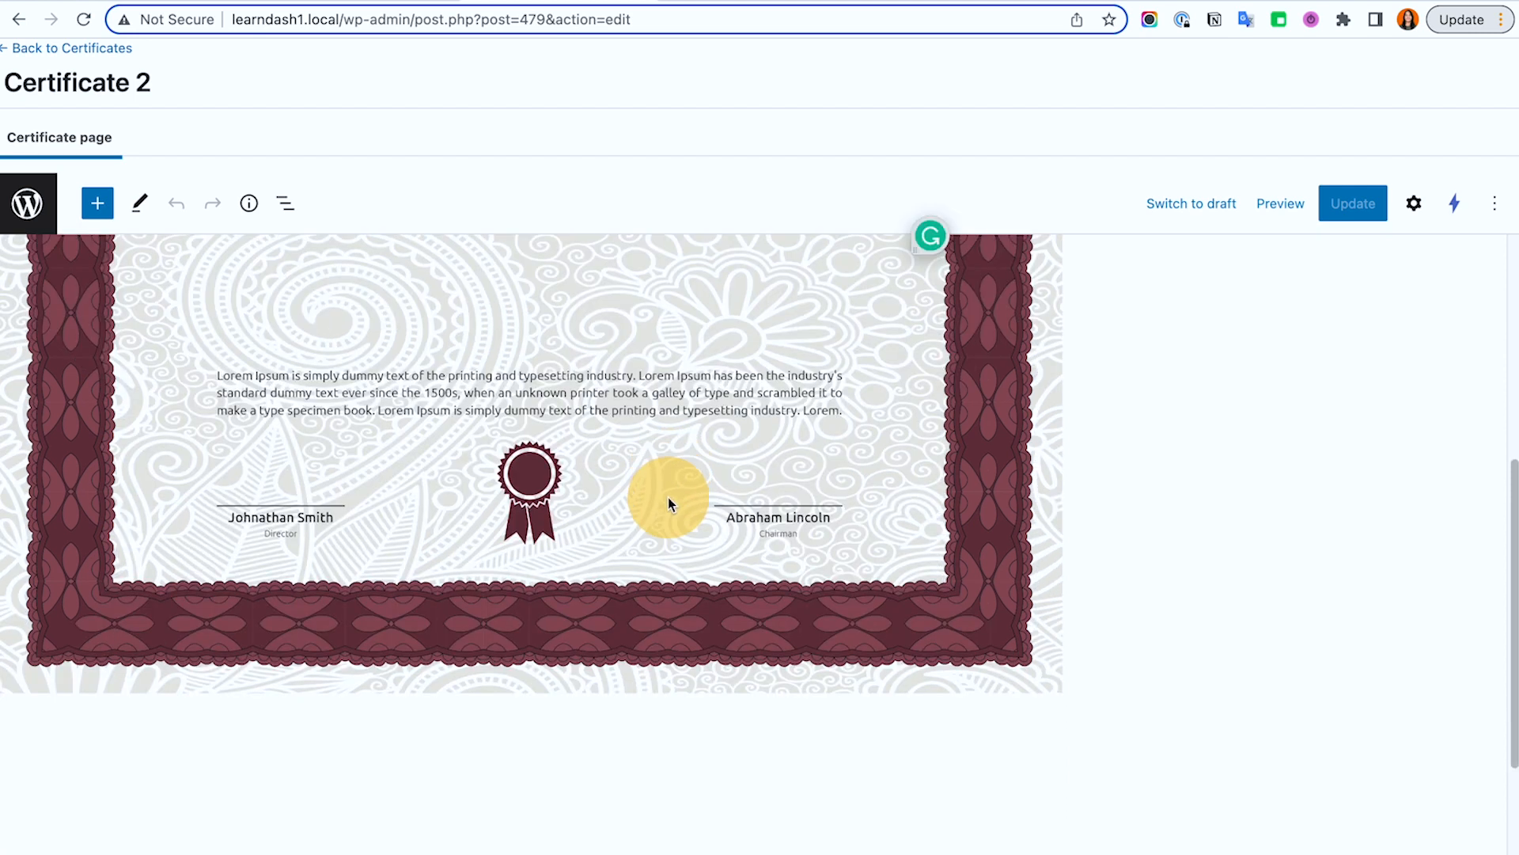
scroll(668, 497, up, 5)
click(890, 404)
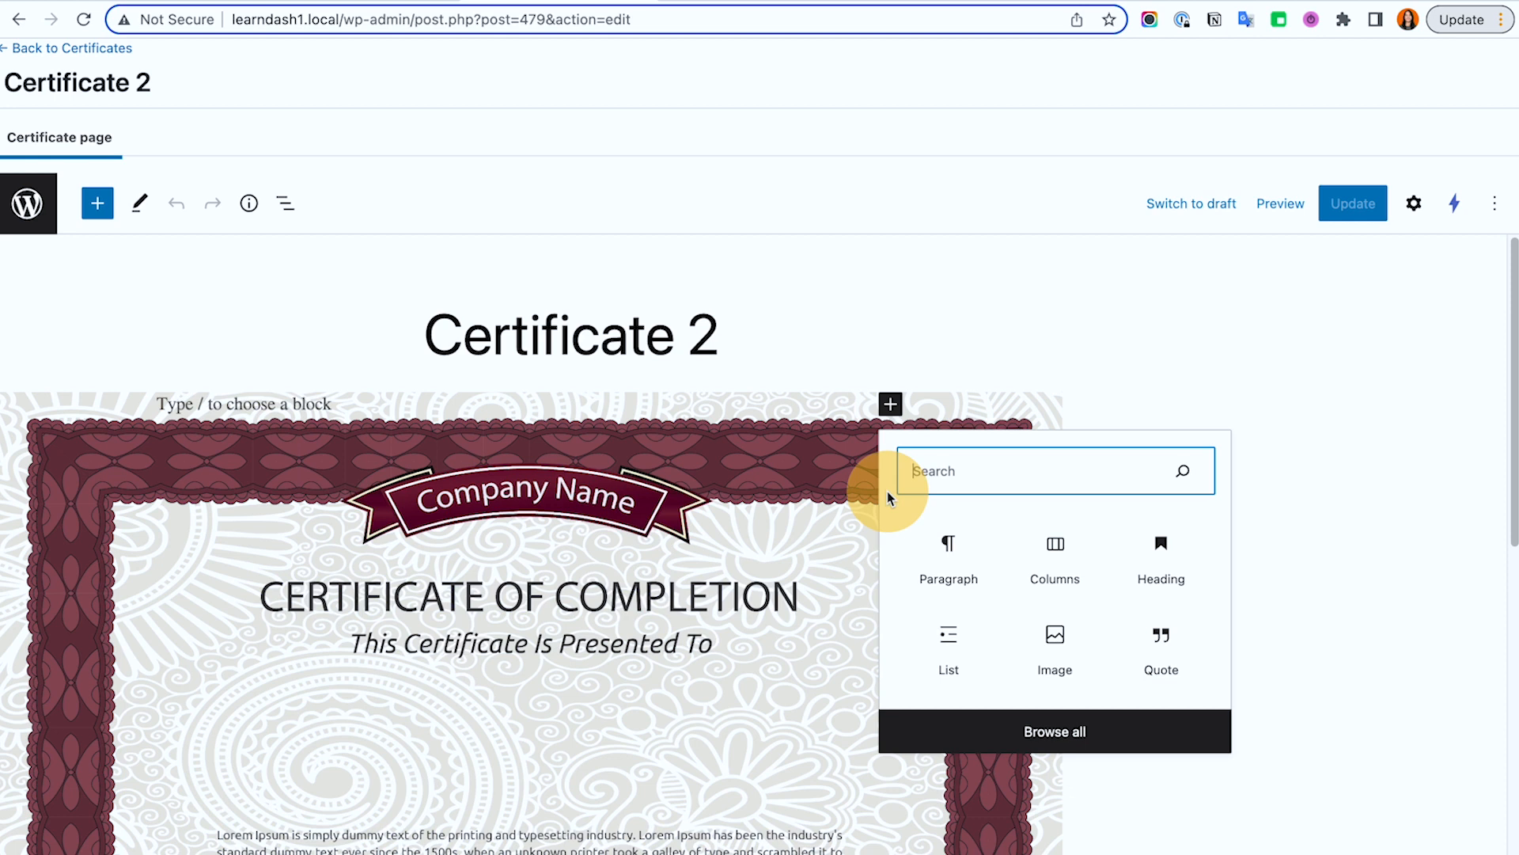
text(use)
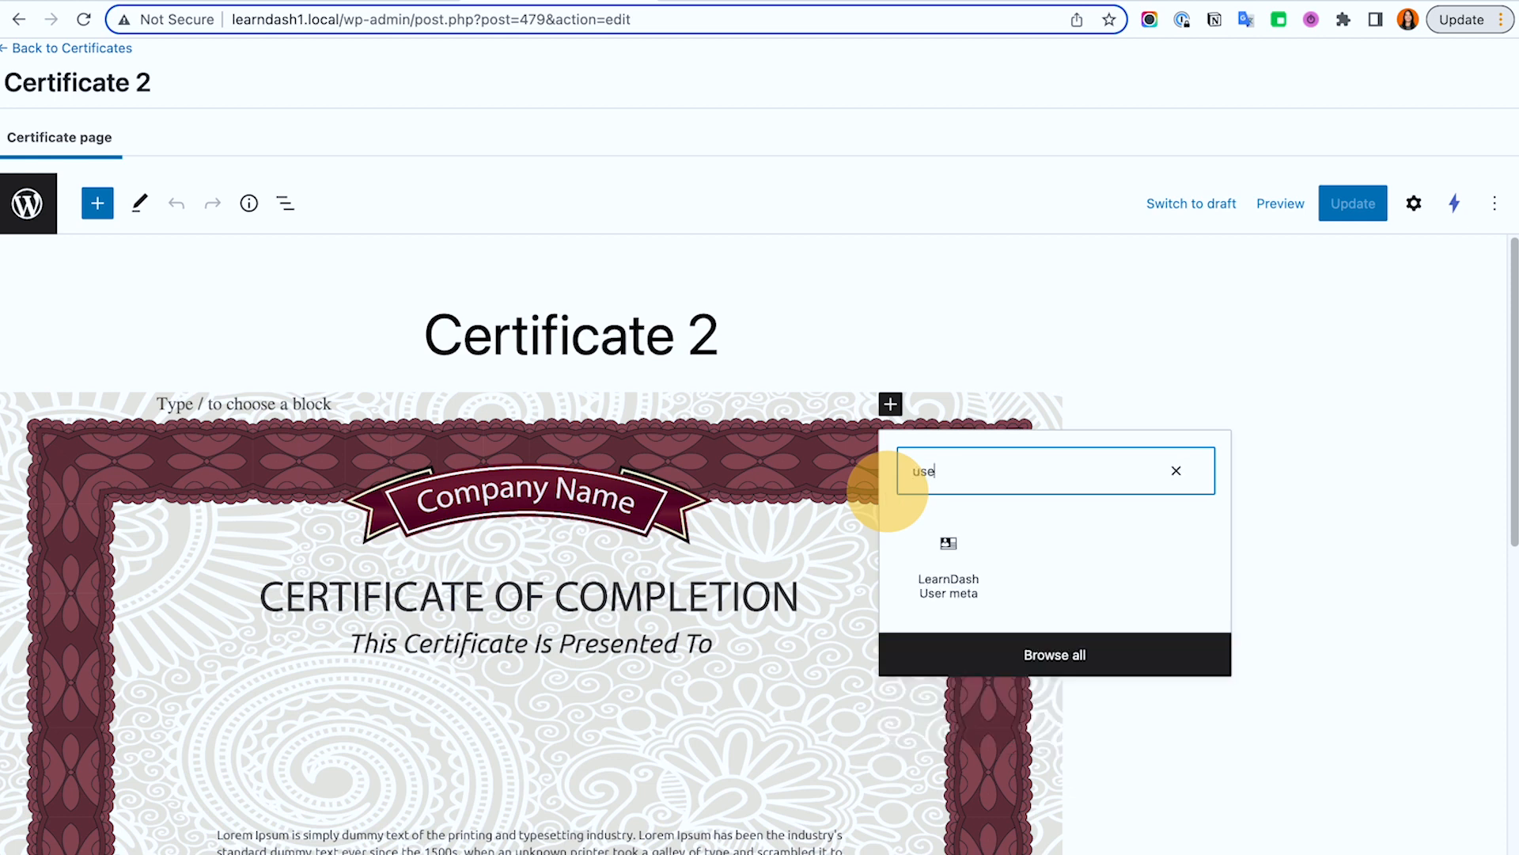
click(947, 554)
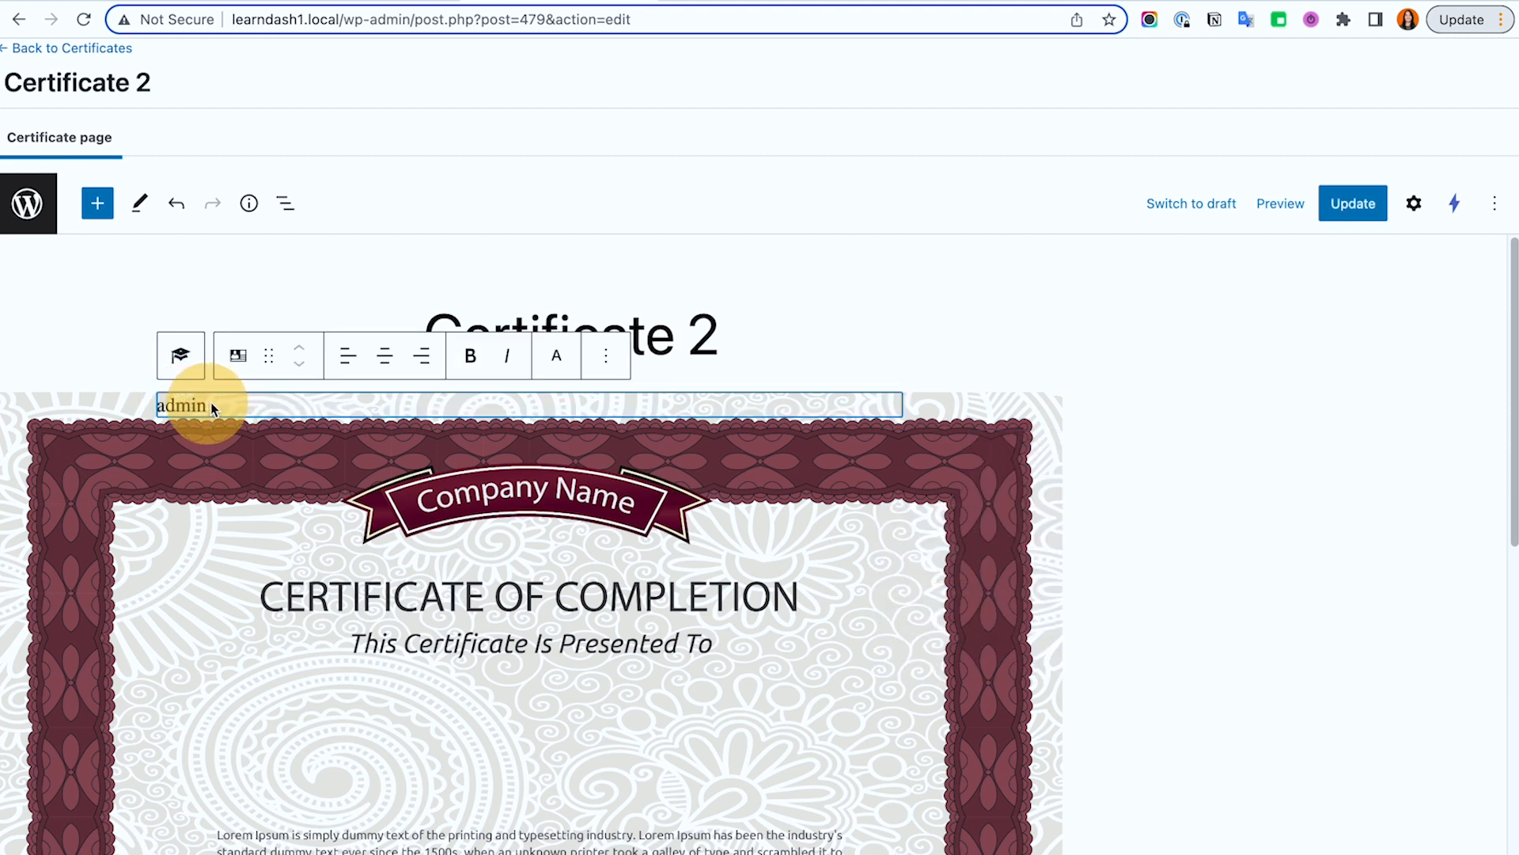
click(189, 362)
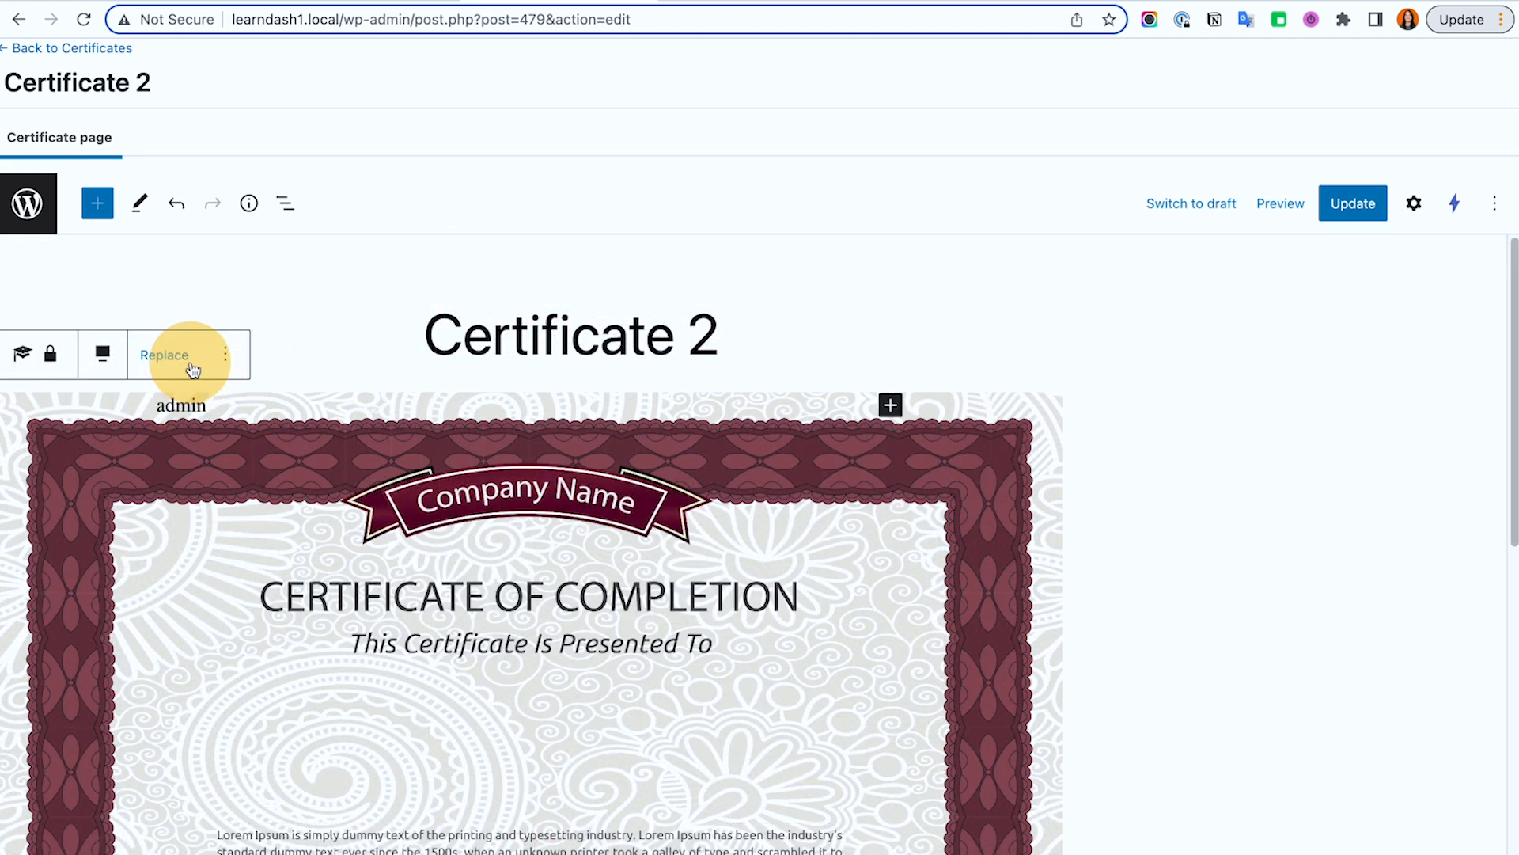
scroll(594, 459, down, 1)
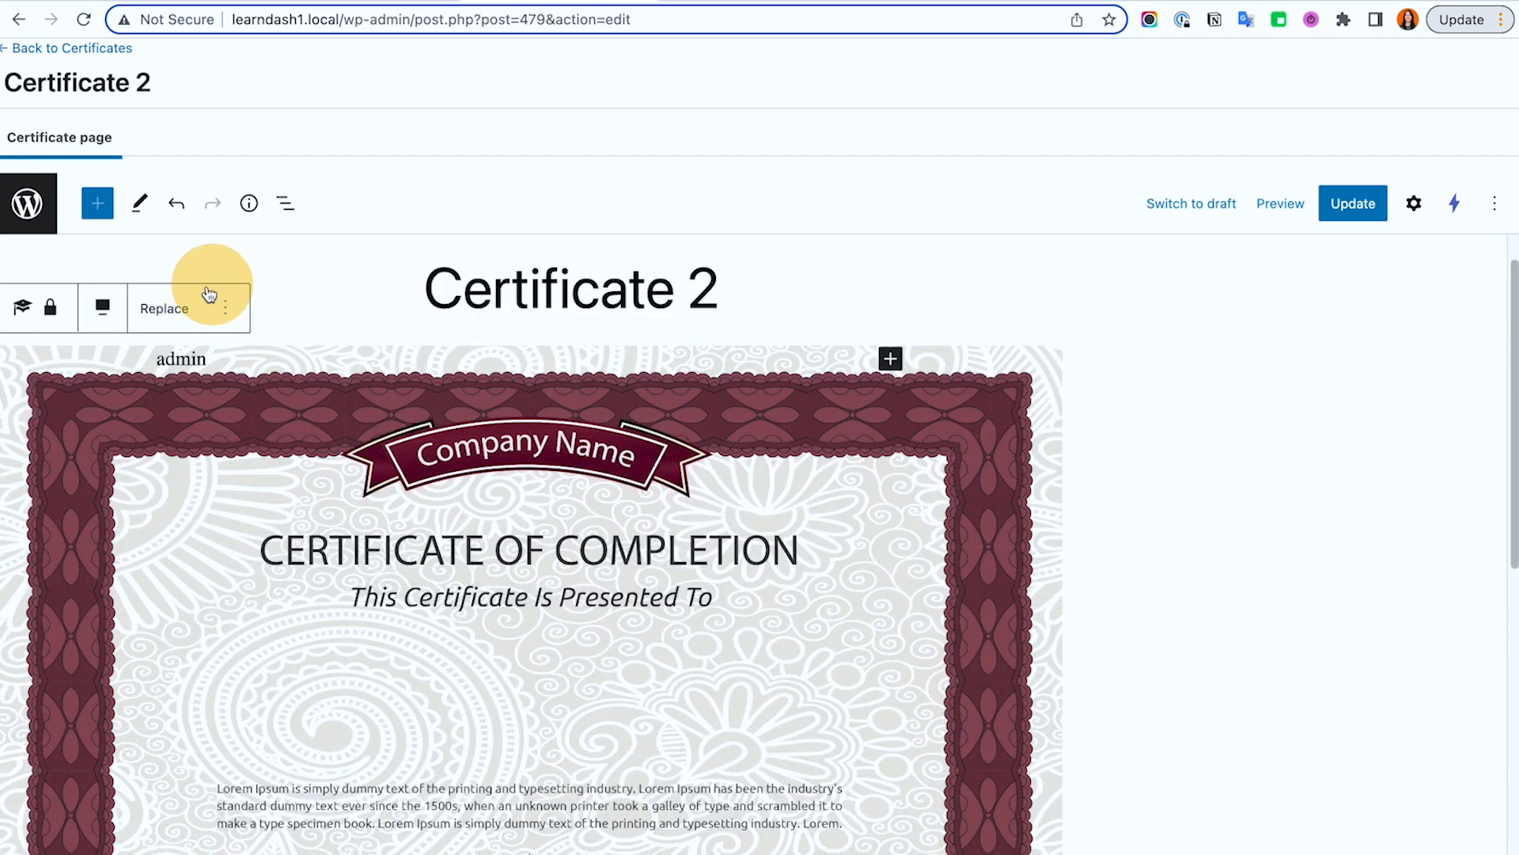
scroll(175, 273, down, 1)
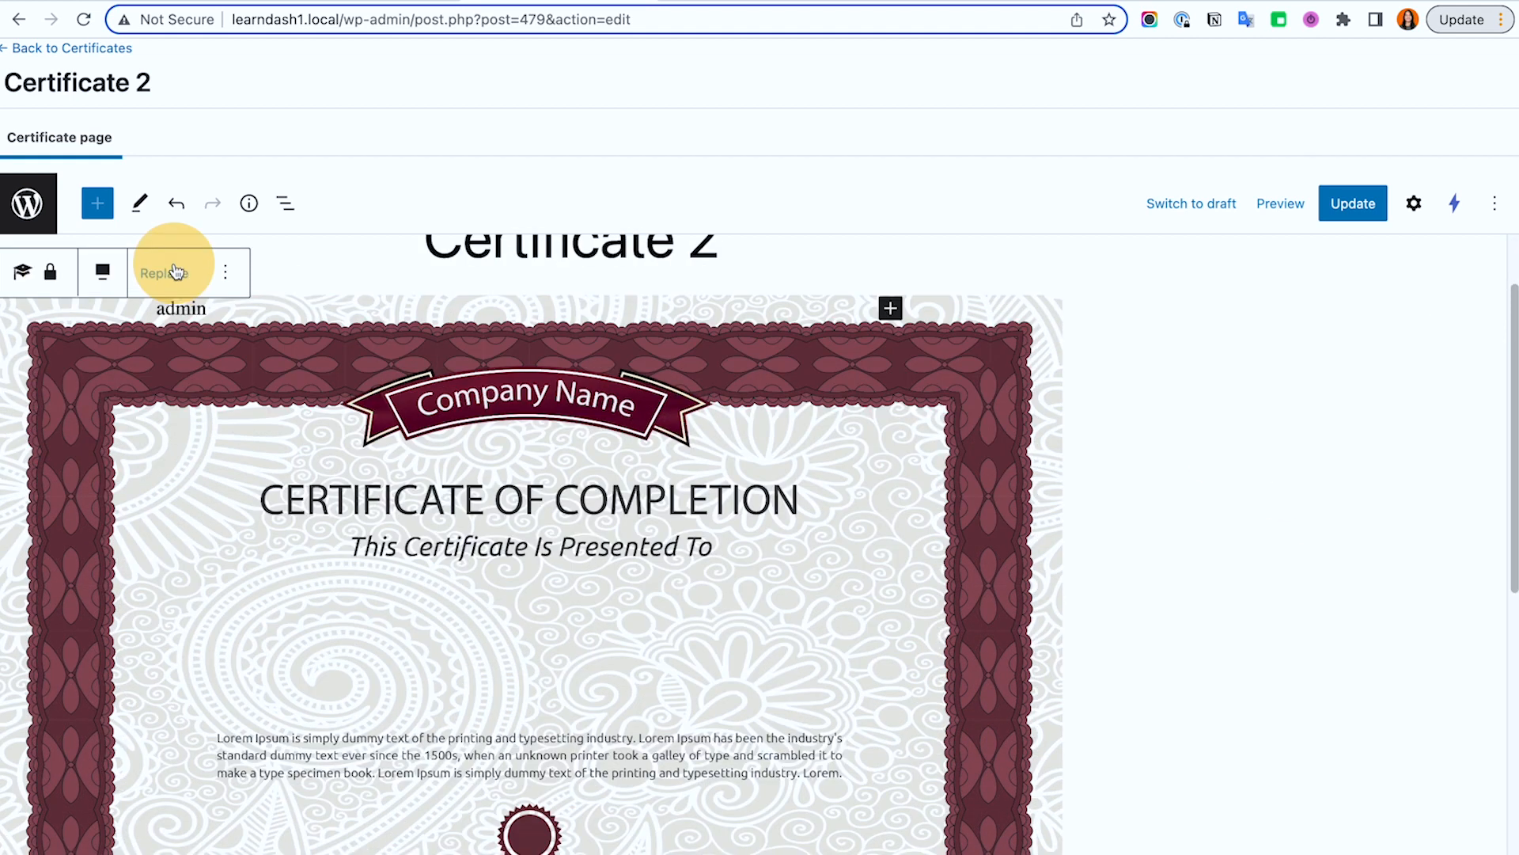
click(103, 274)
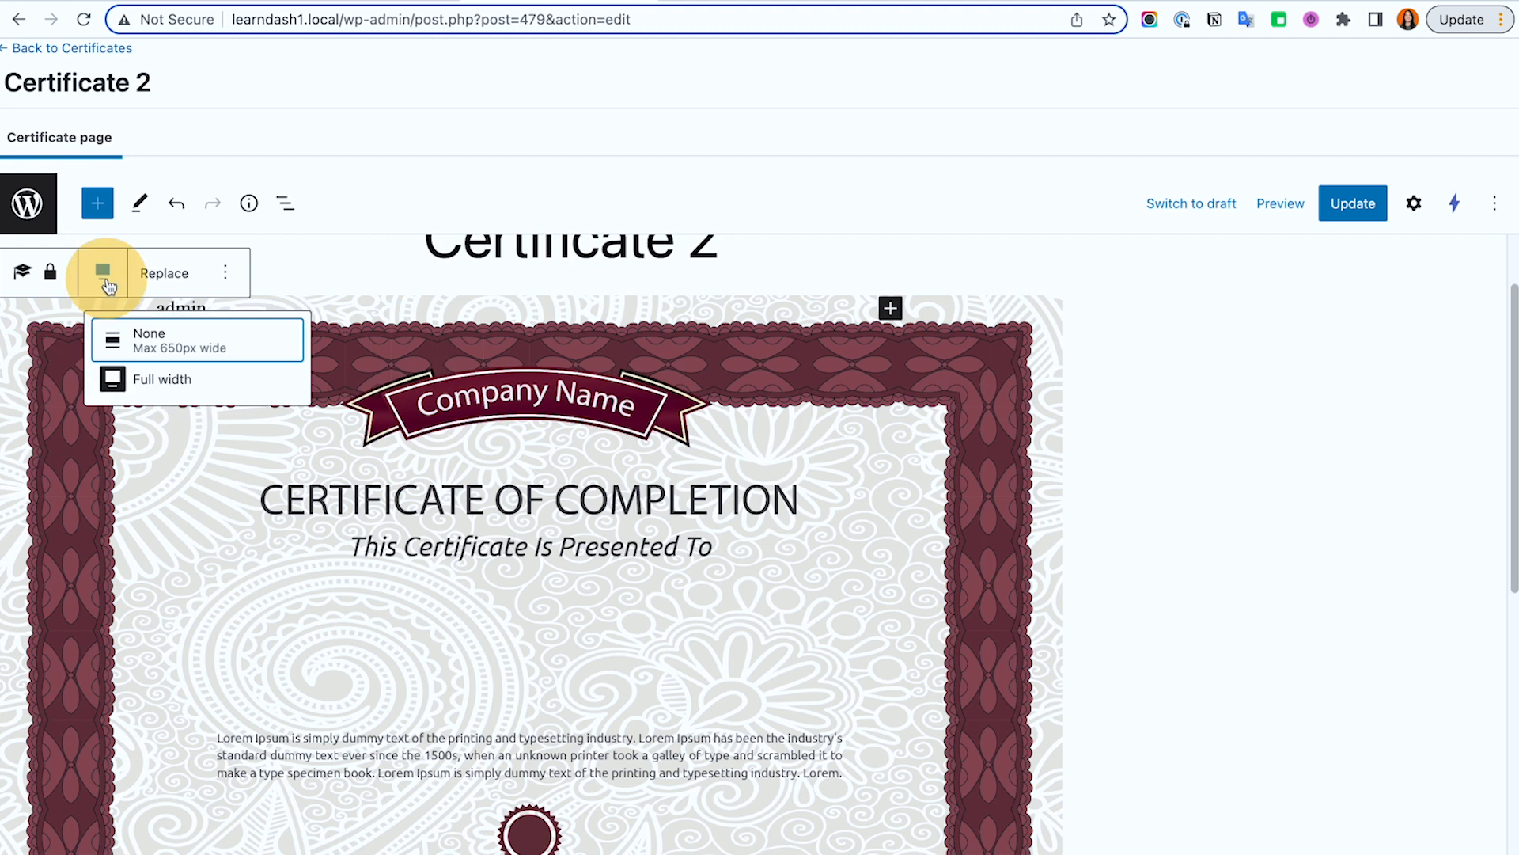
click(49, 272)
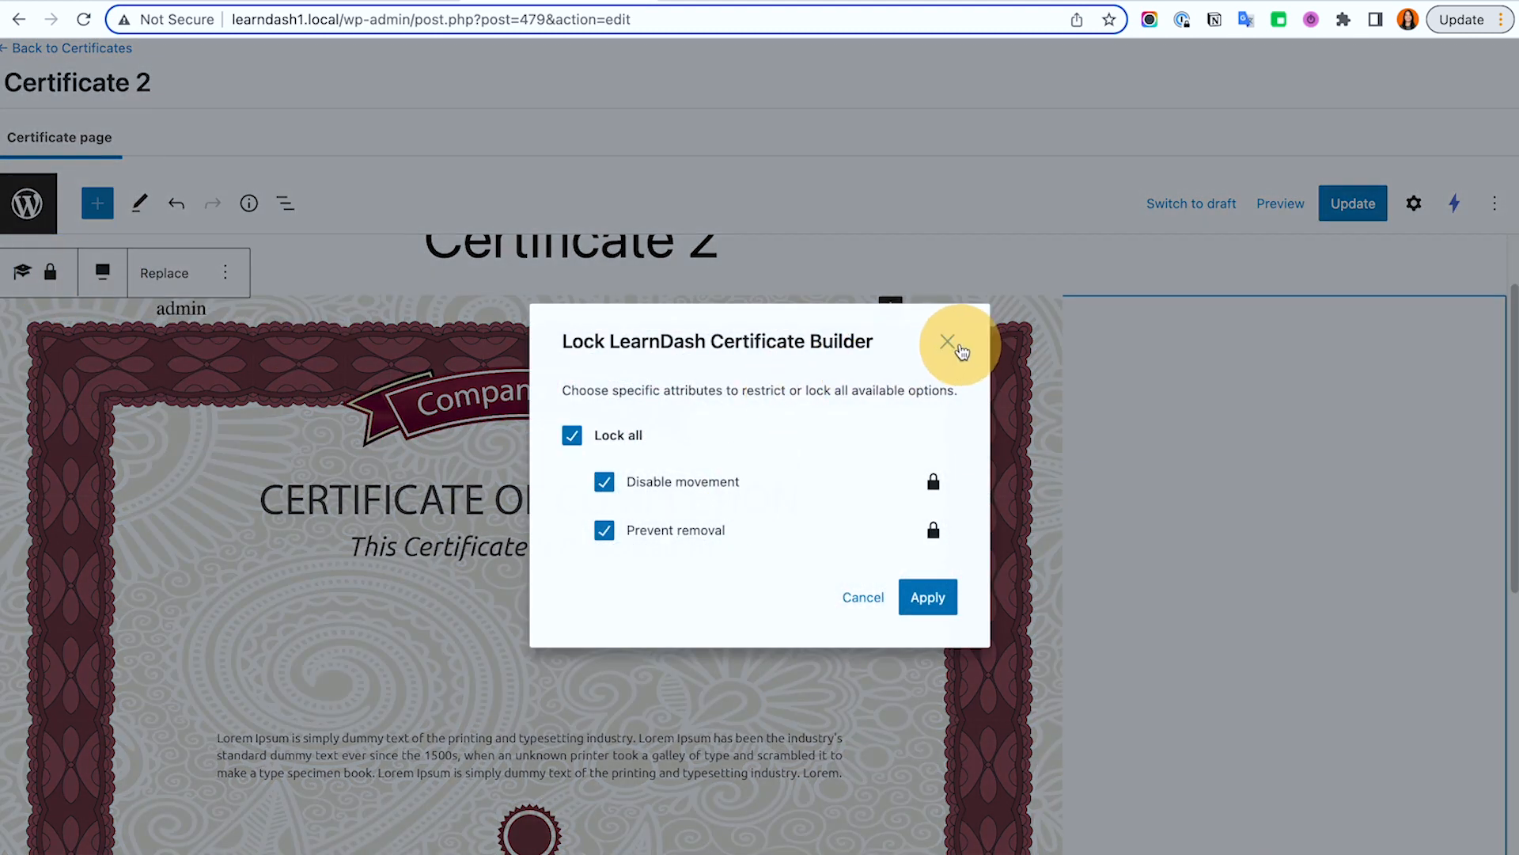
click(959, 347)
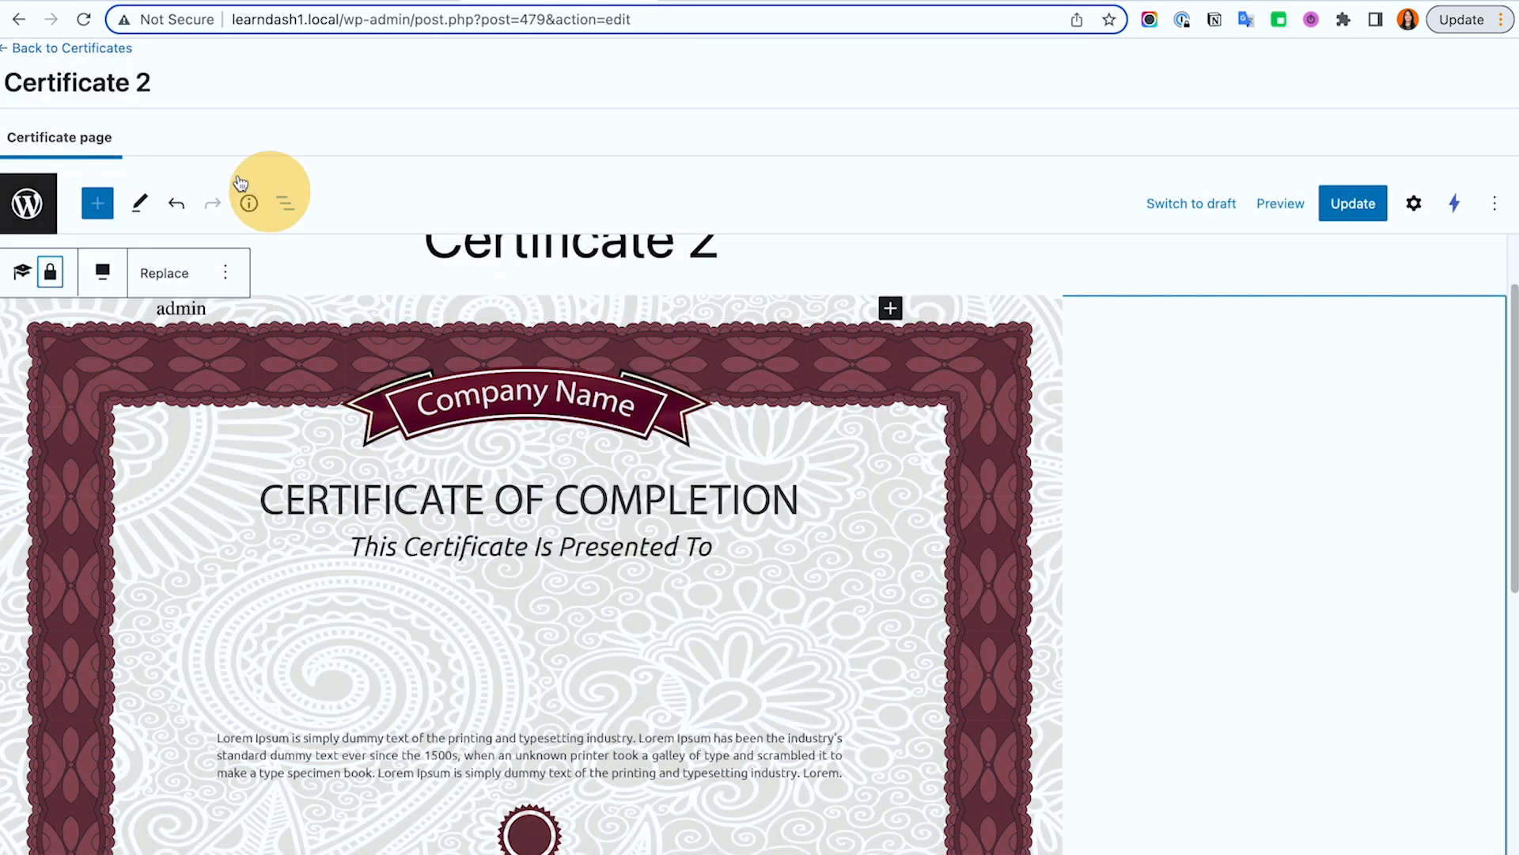
Step: Reload the Certificate 2 editor without restoring the backup and add a LearnDash User meta block onto the certificate
click(82, 20)
click(824, 316)
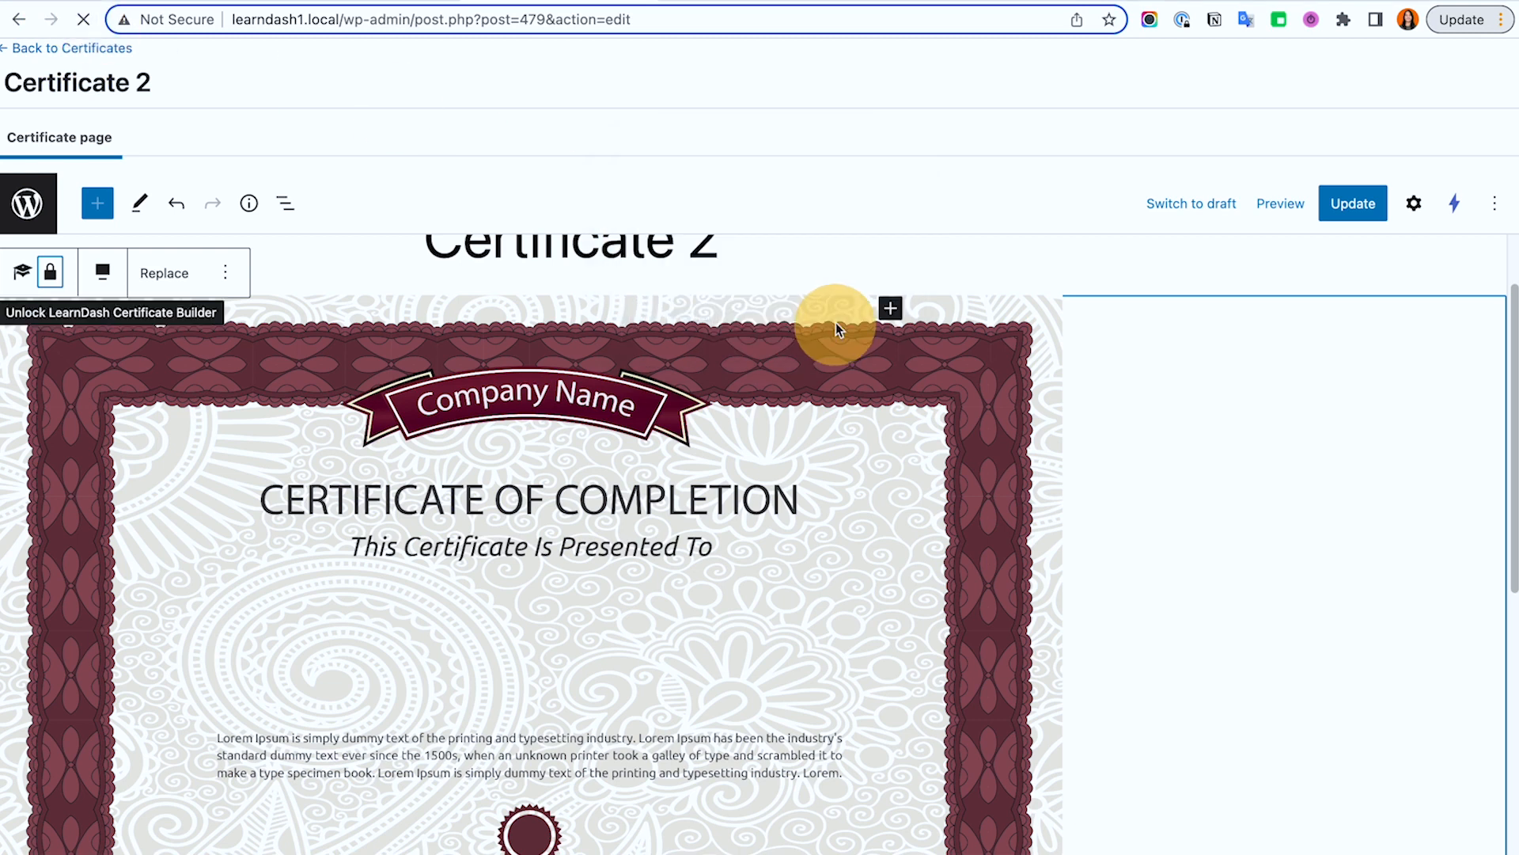
click(886, 502)
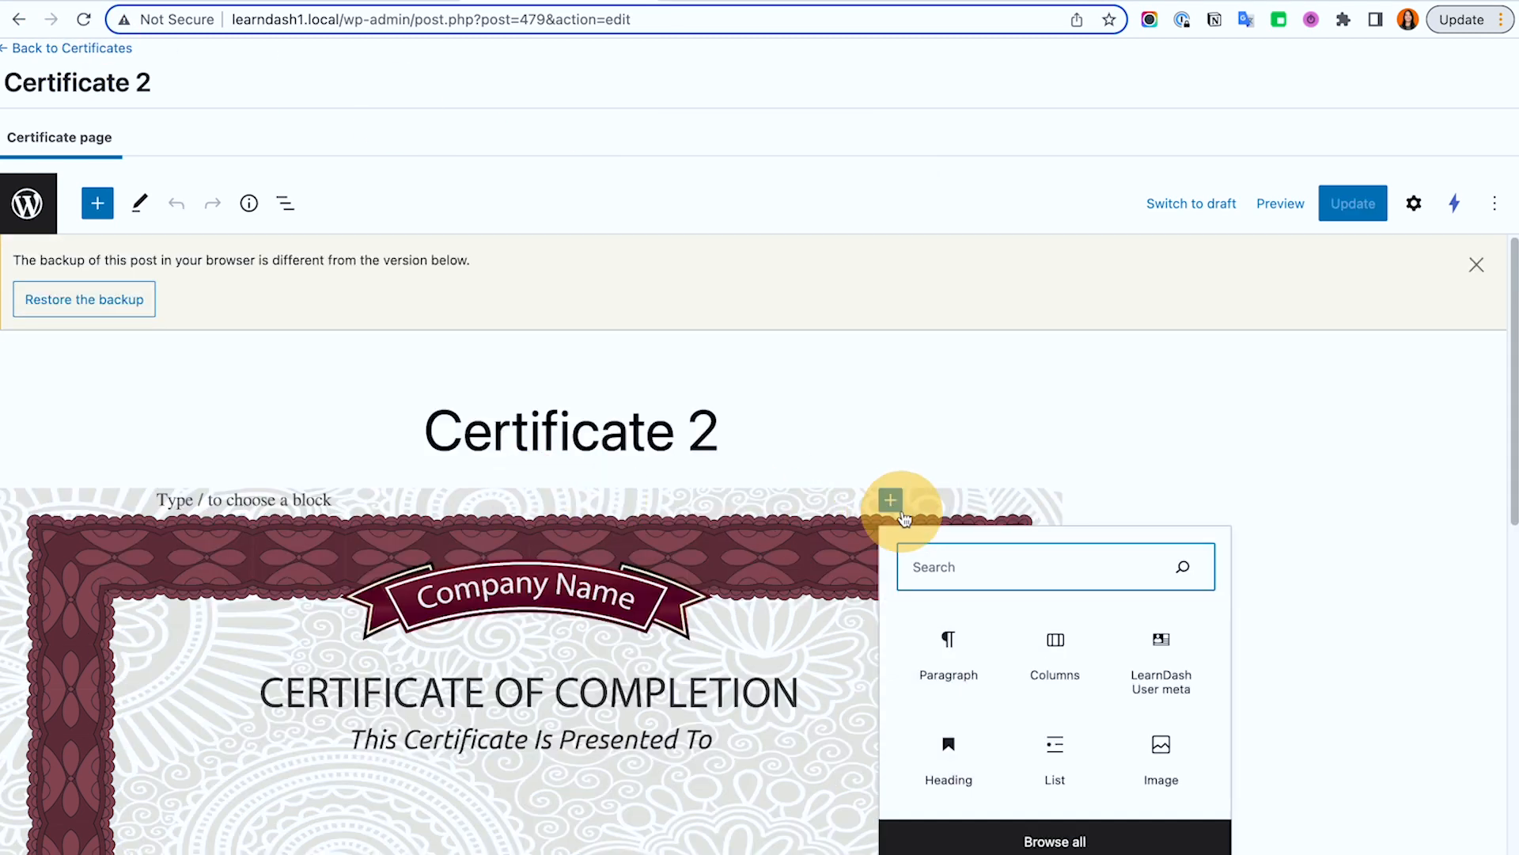
click(1165, 648)
click(240, 454)
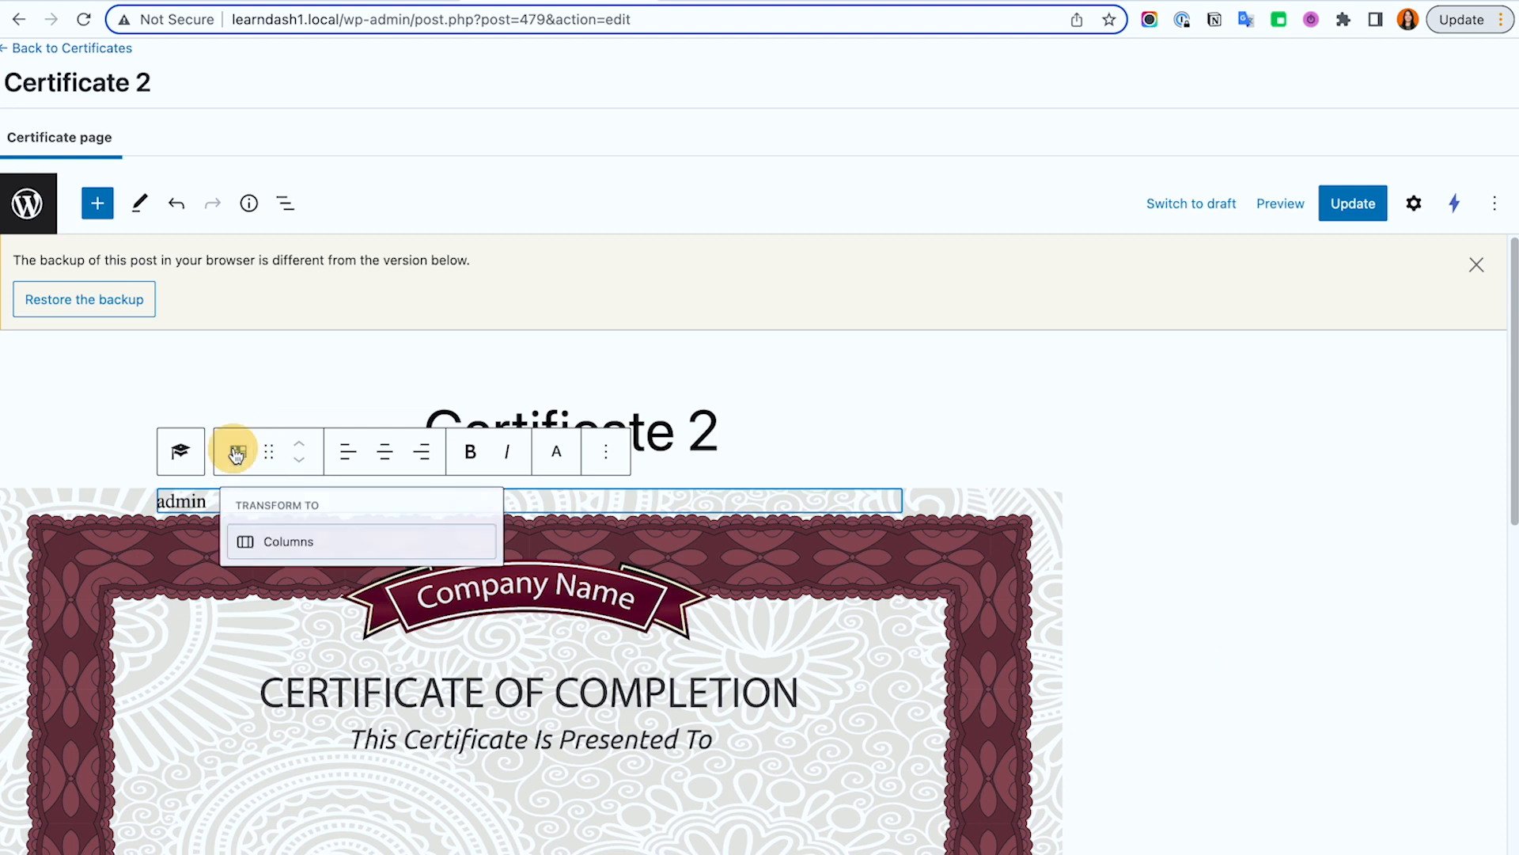
click(621, 452)
click(621, 453)
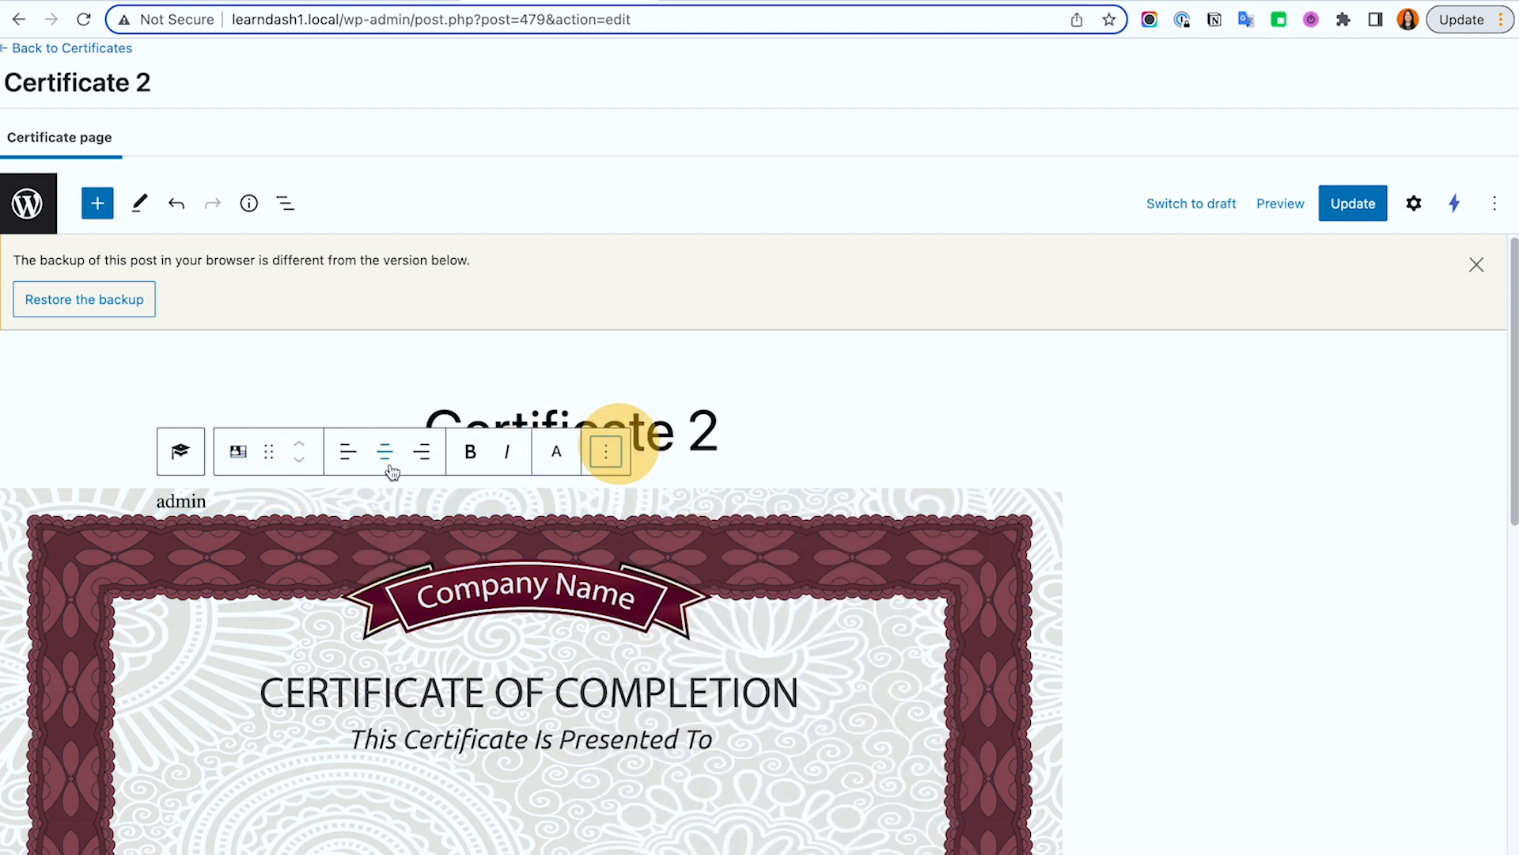
click(184, 448)
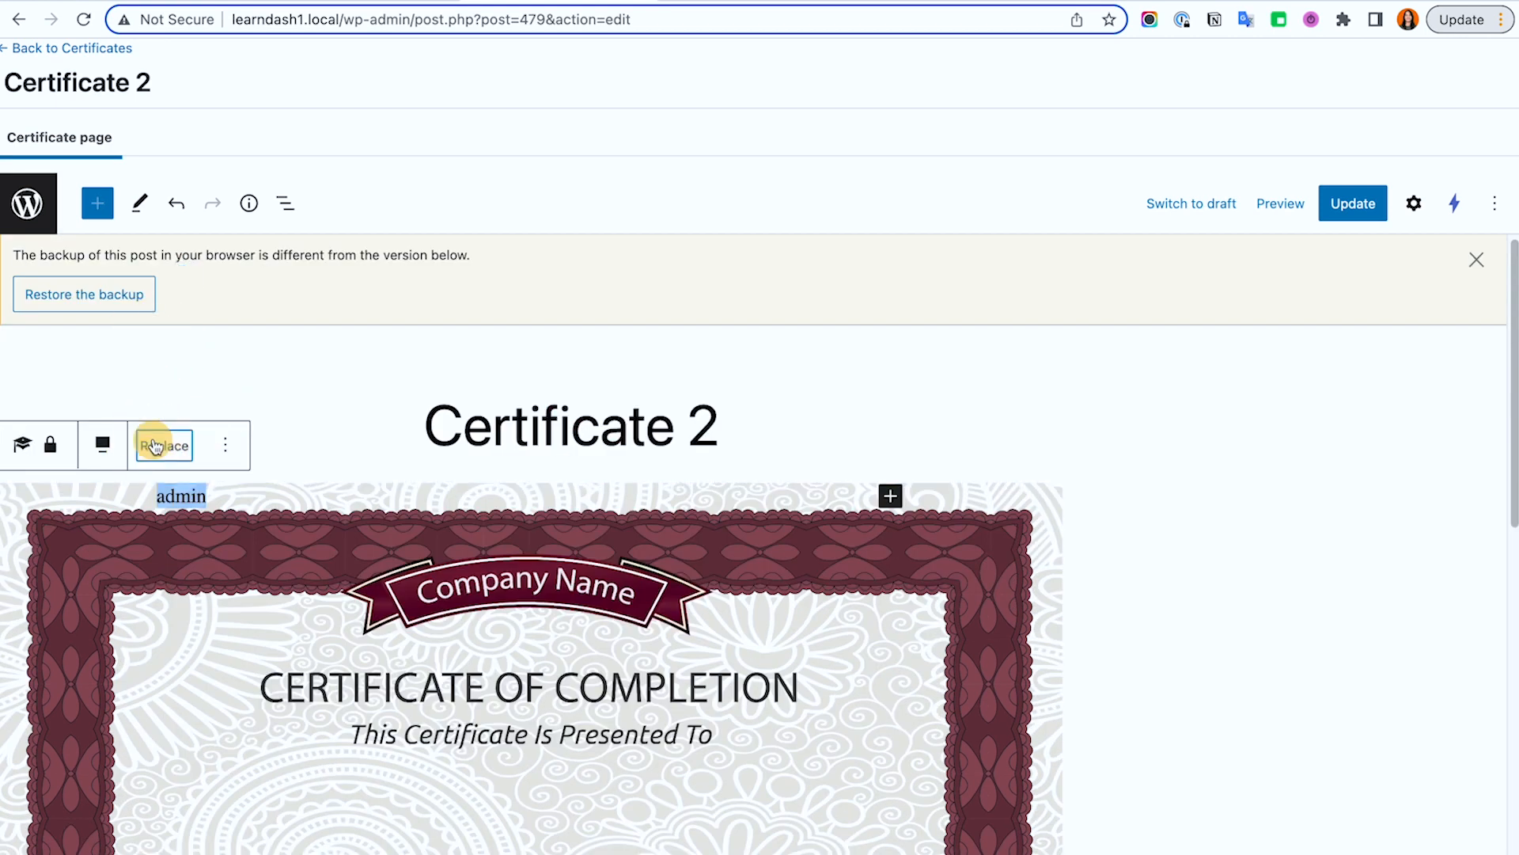
click(155, 446)
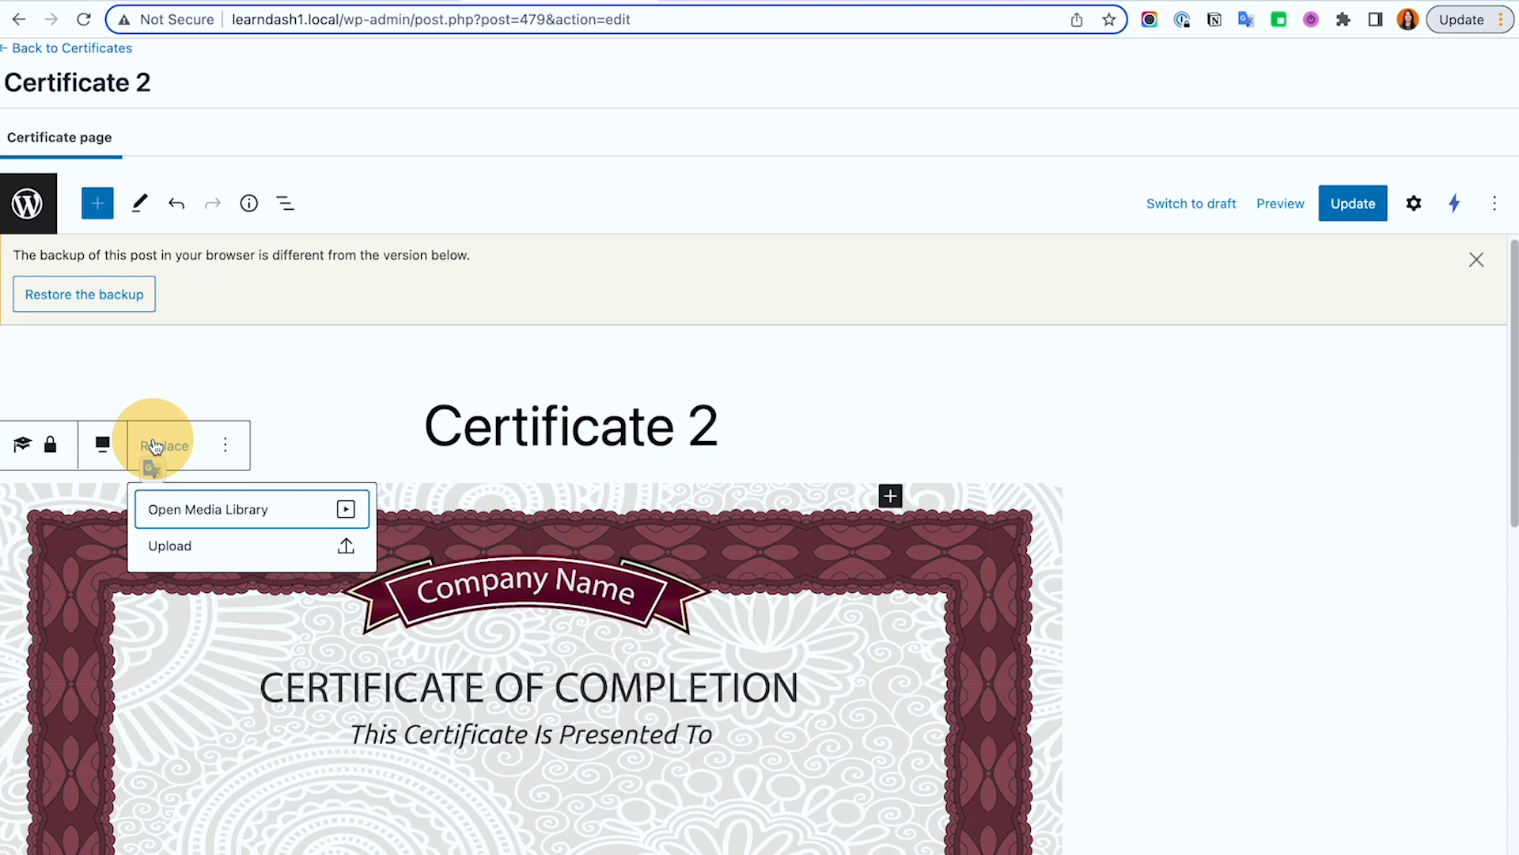
click(155, 445)
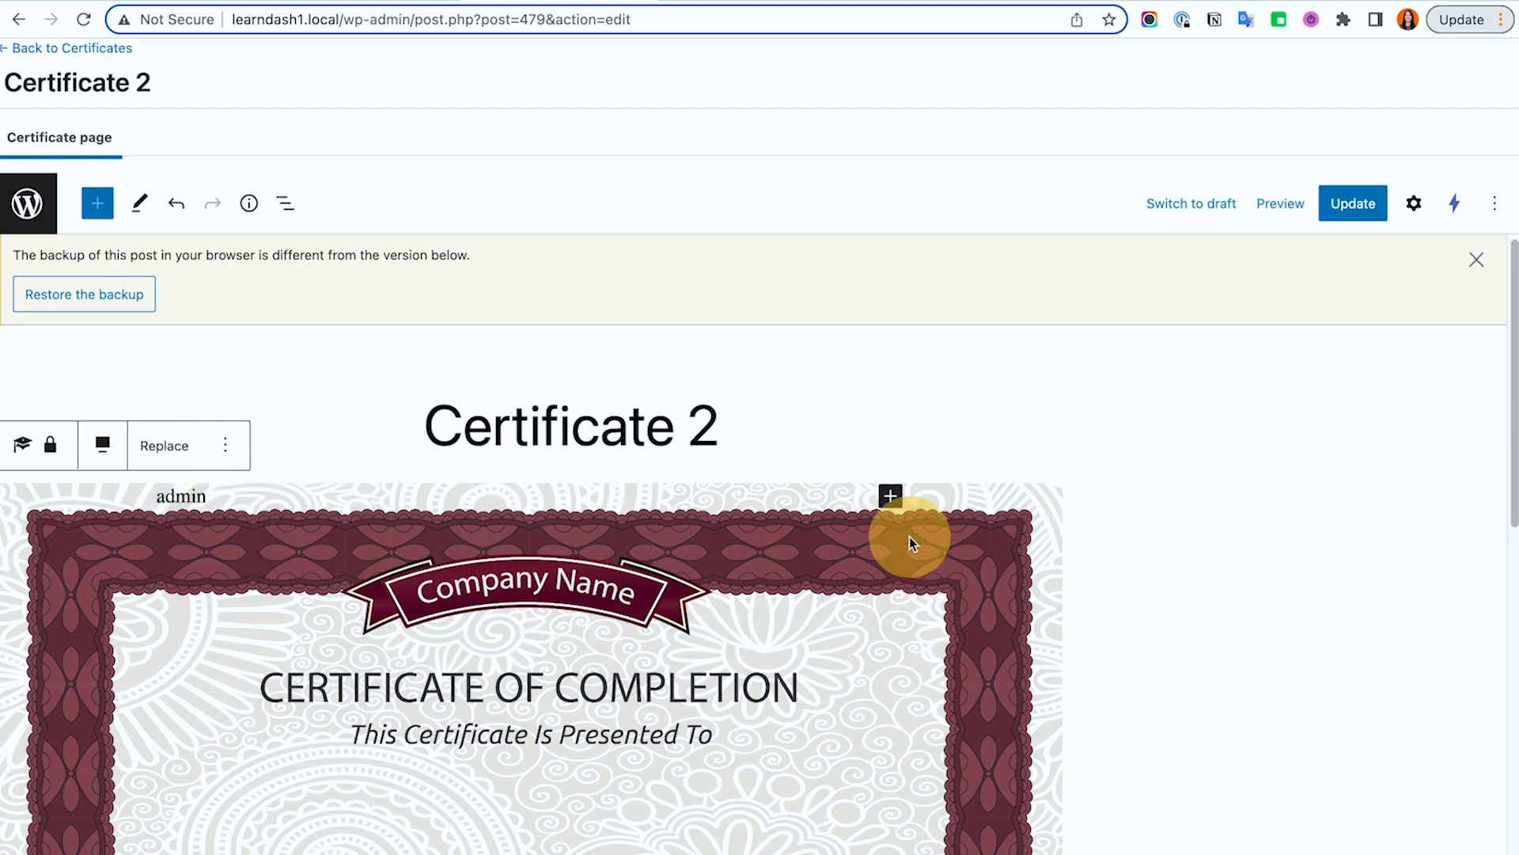
Step: Add a second LearnDash User meta block below the first one on the certificate
click(890, 495)
click(1060, 649)
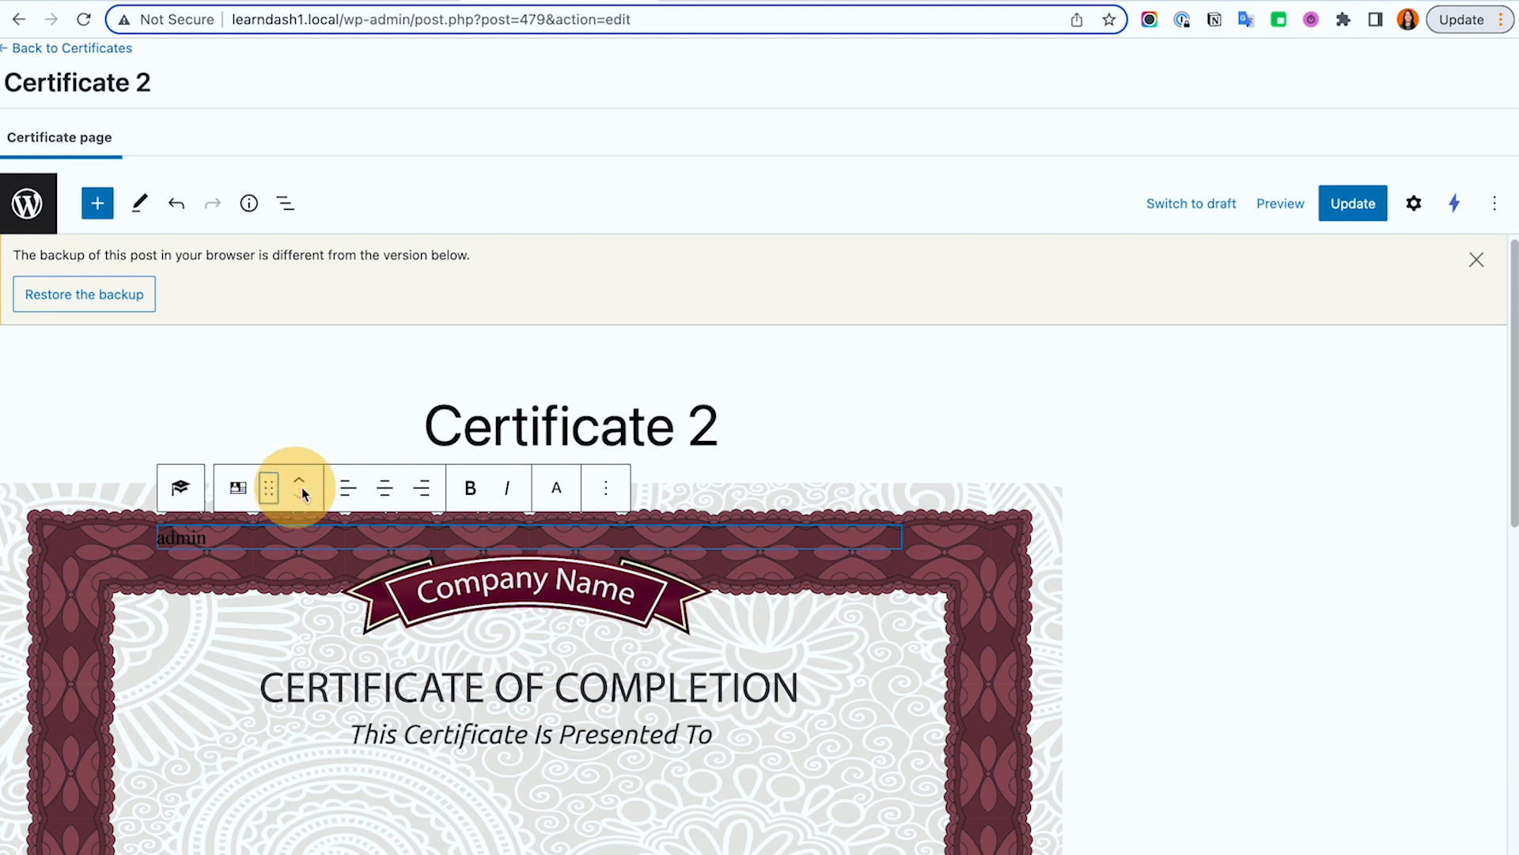
click(231, 492)
click(233, 499)
click(234, 498)
click(235, 495)
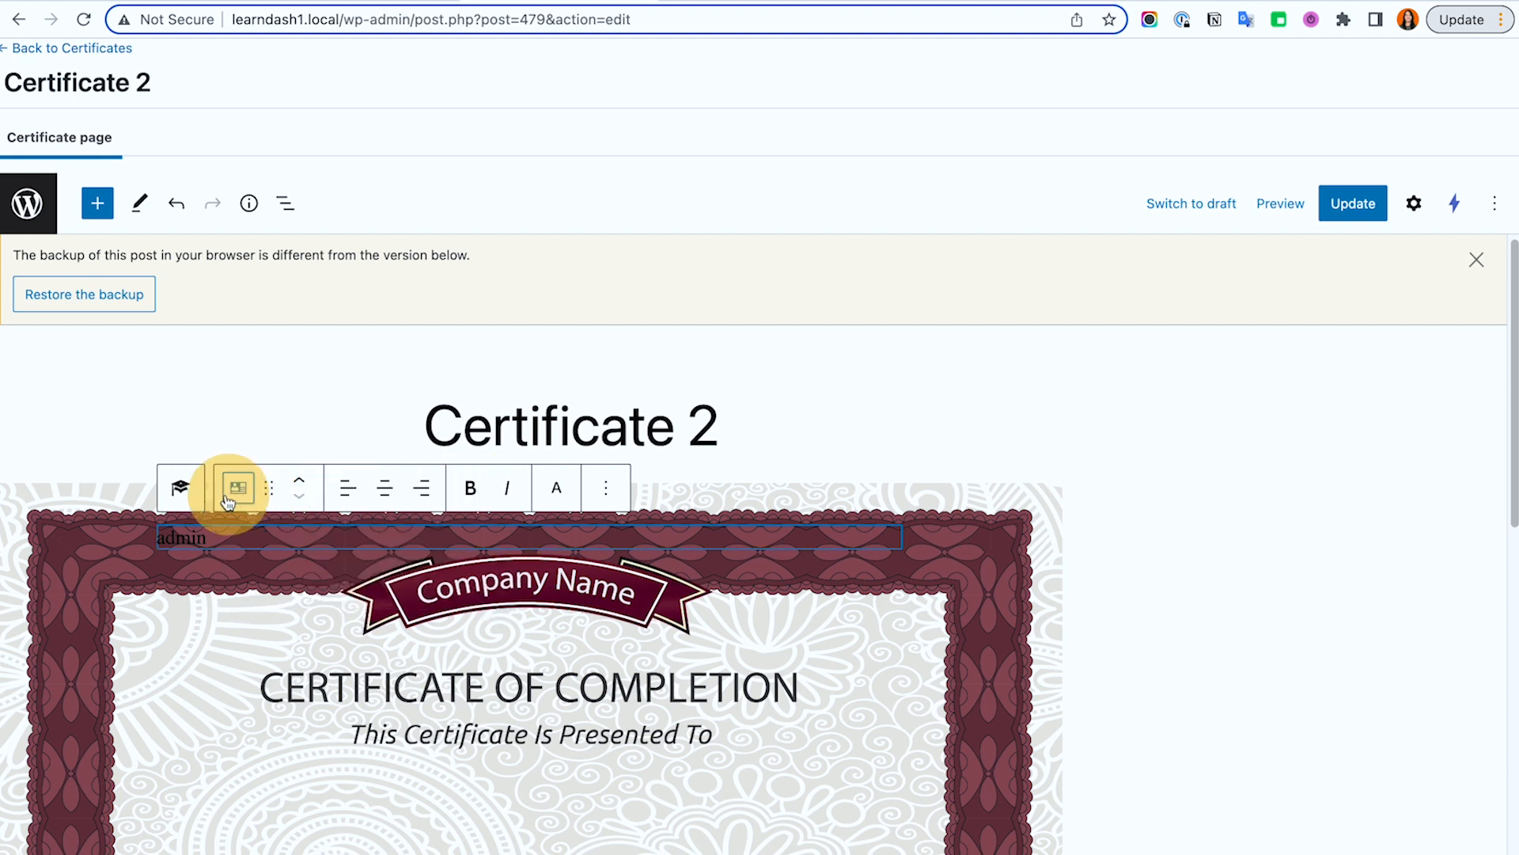
right_click(183, 494)
key(Escape)
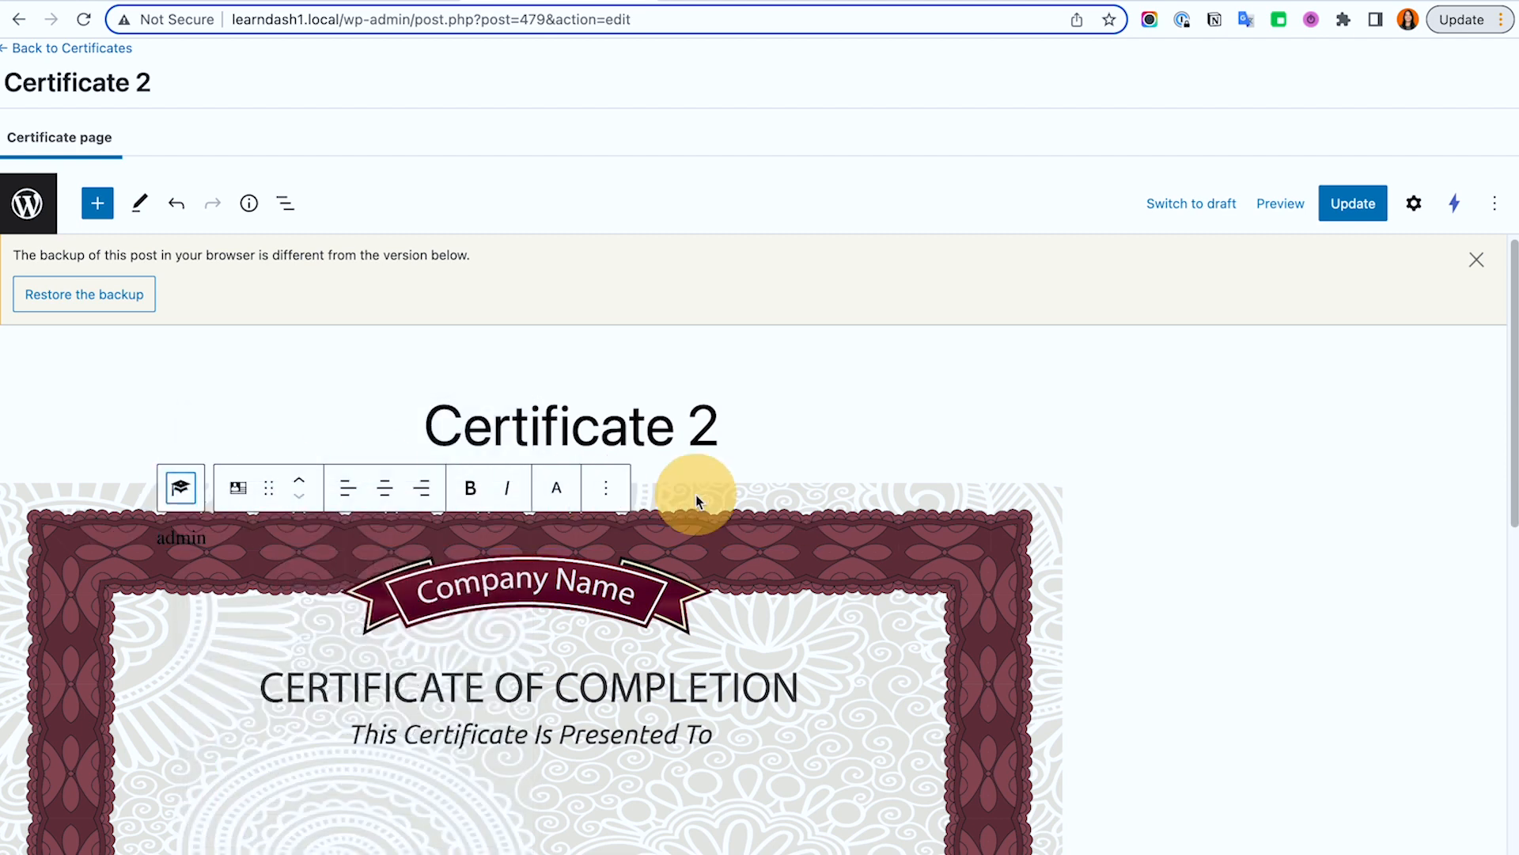
Step: Show the detailed settings of the LearnDash User meta block
click(608, 489)
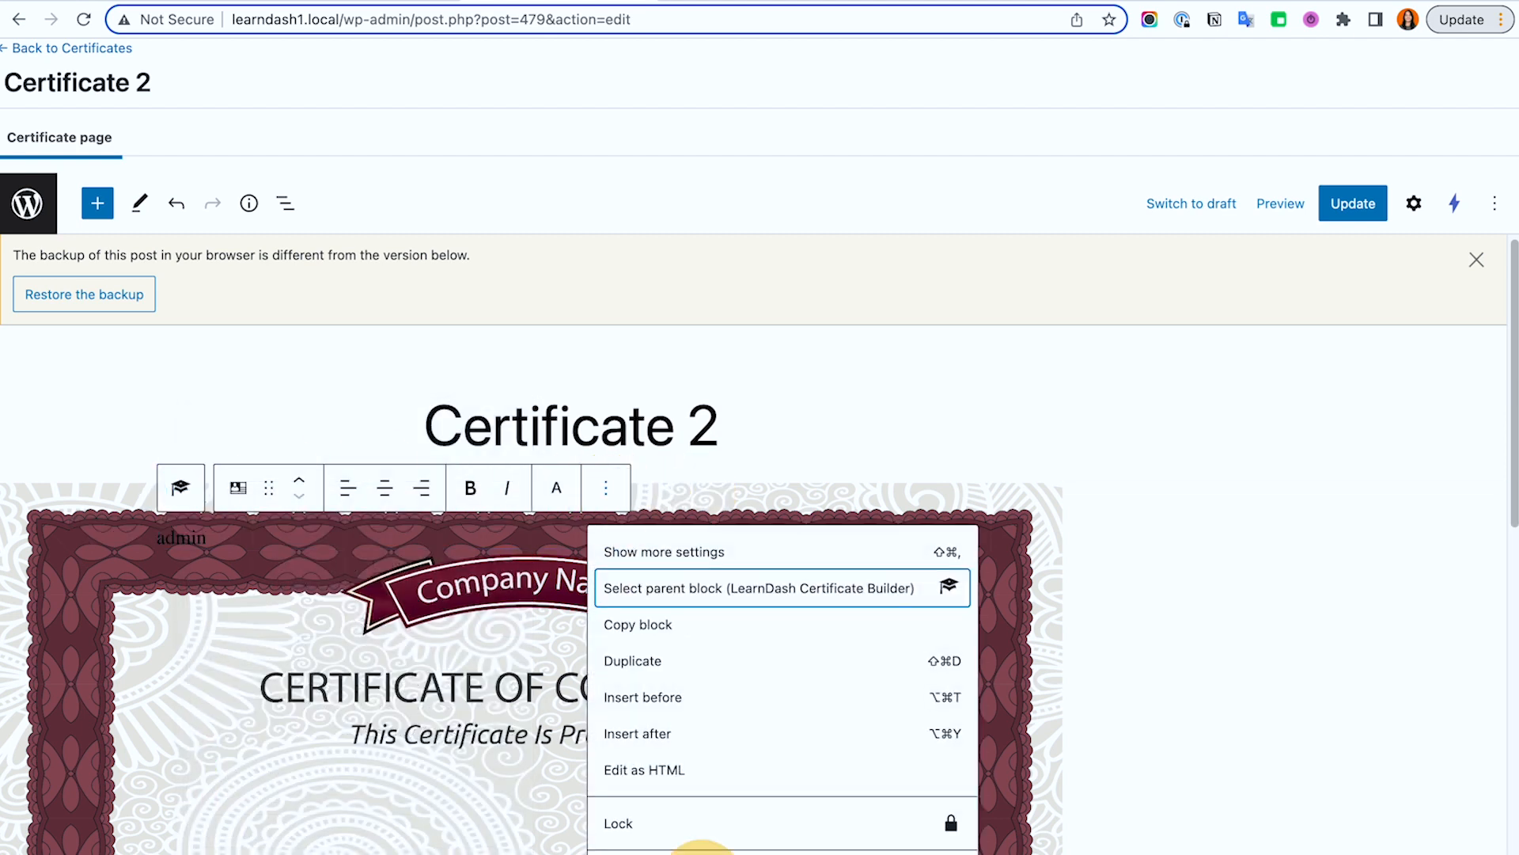
click(648, 554)
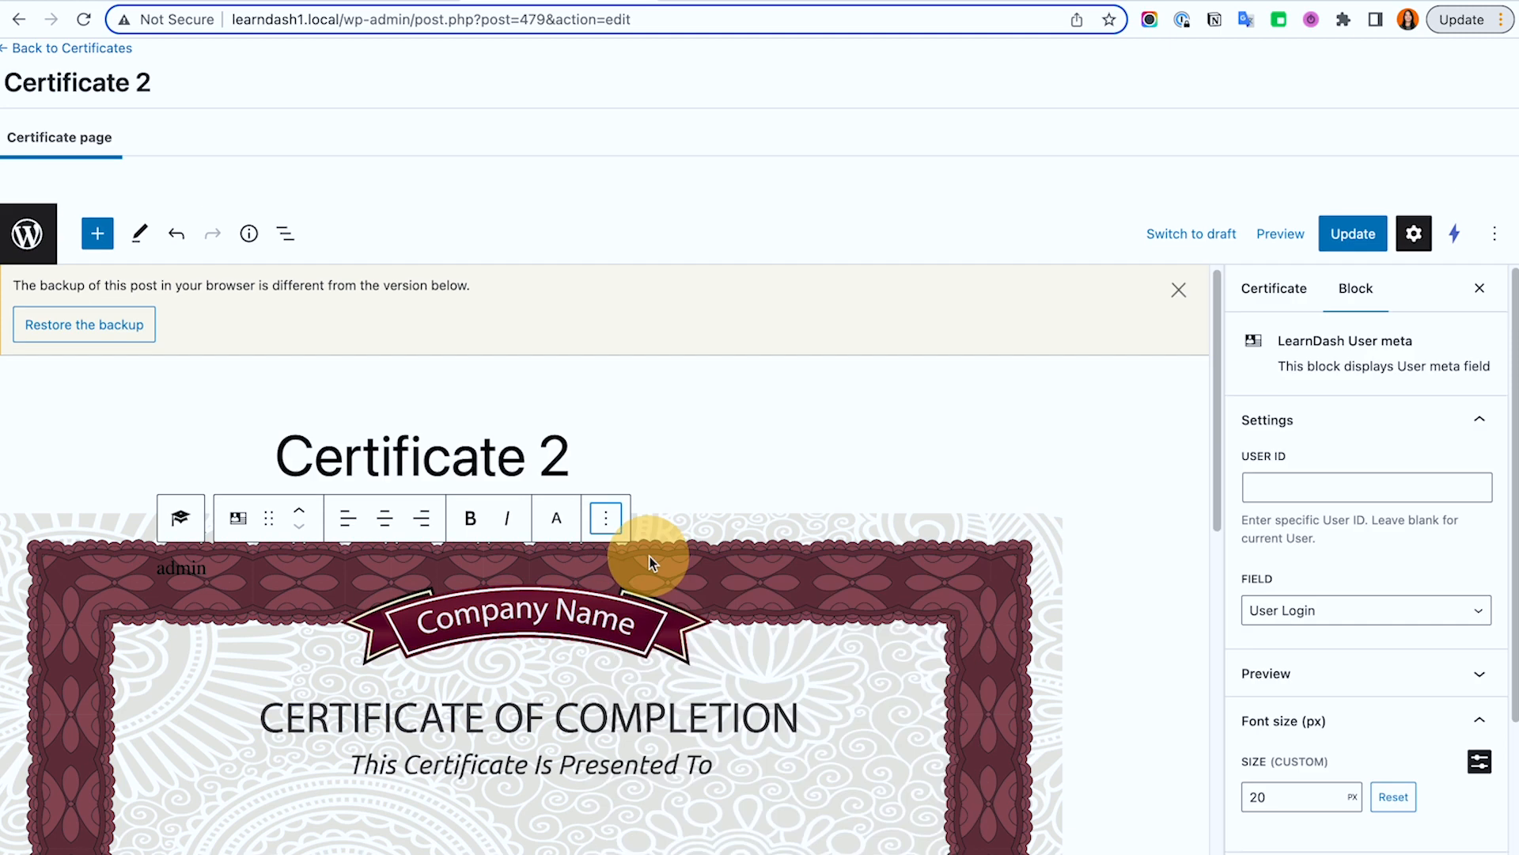
Step: Remove the upper of the two LearnDash User meta blocks so that only one is left
click(721, 483)
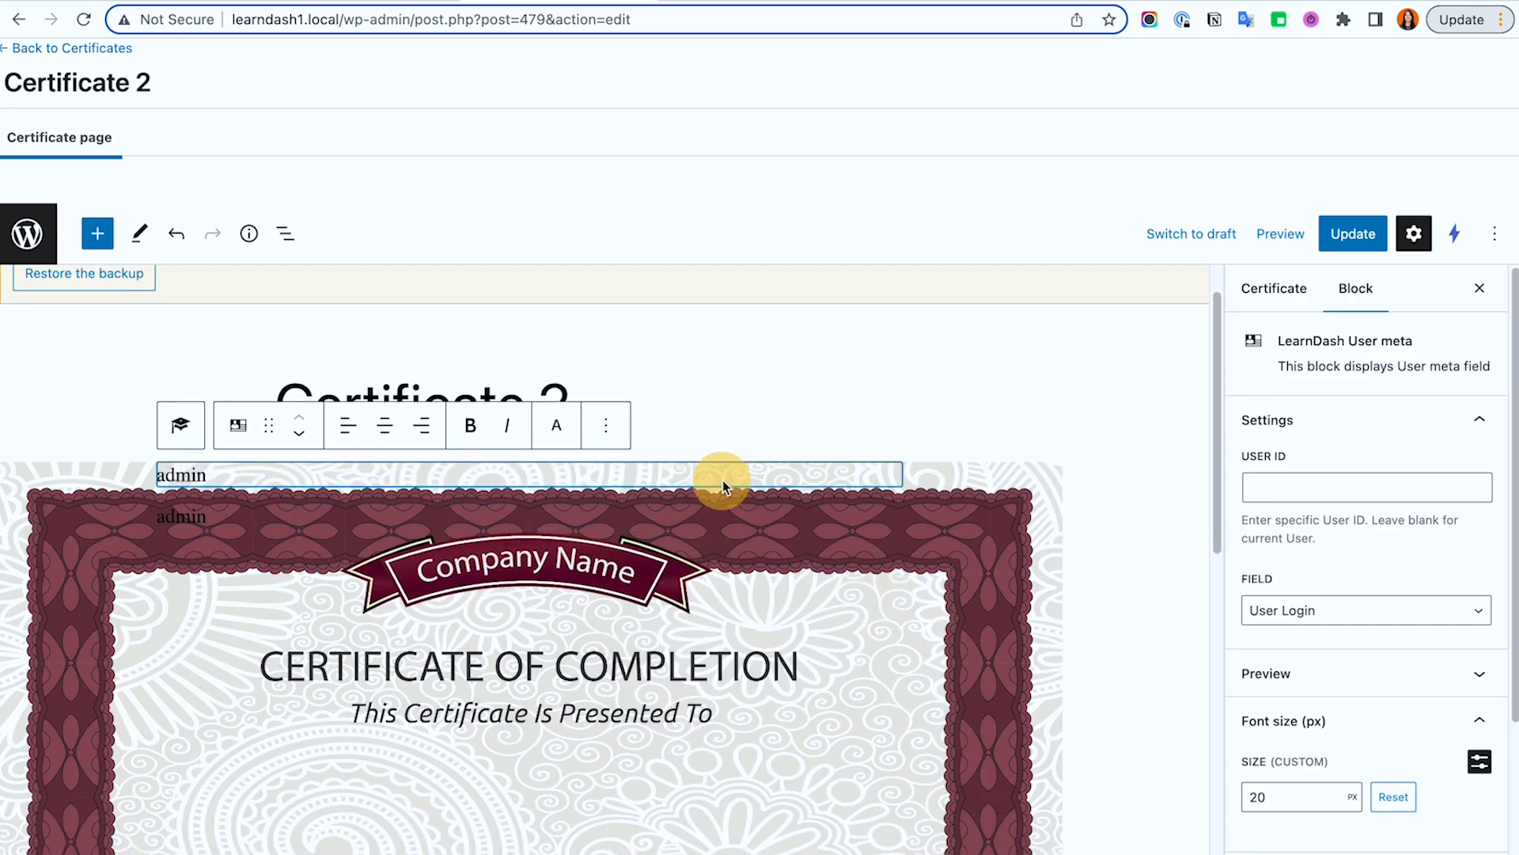
click(606, 427)
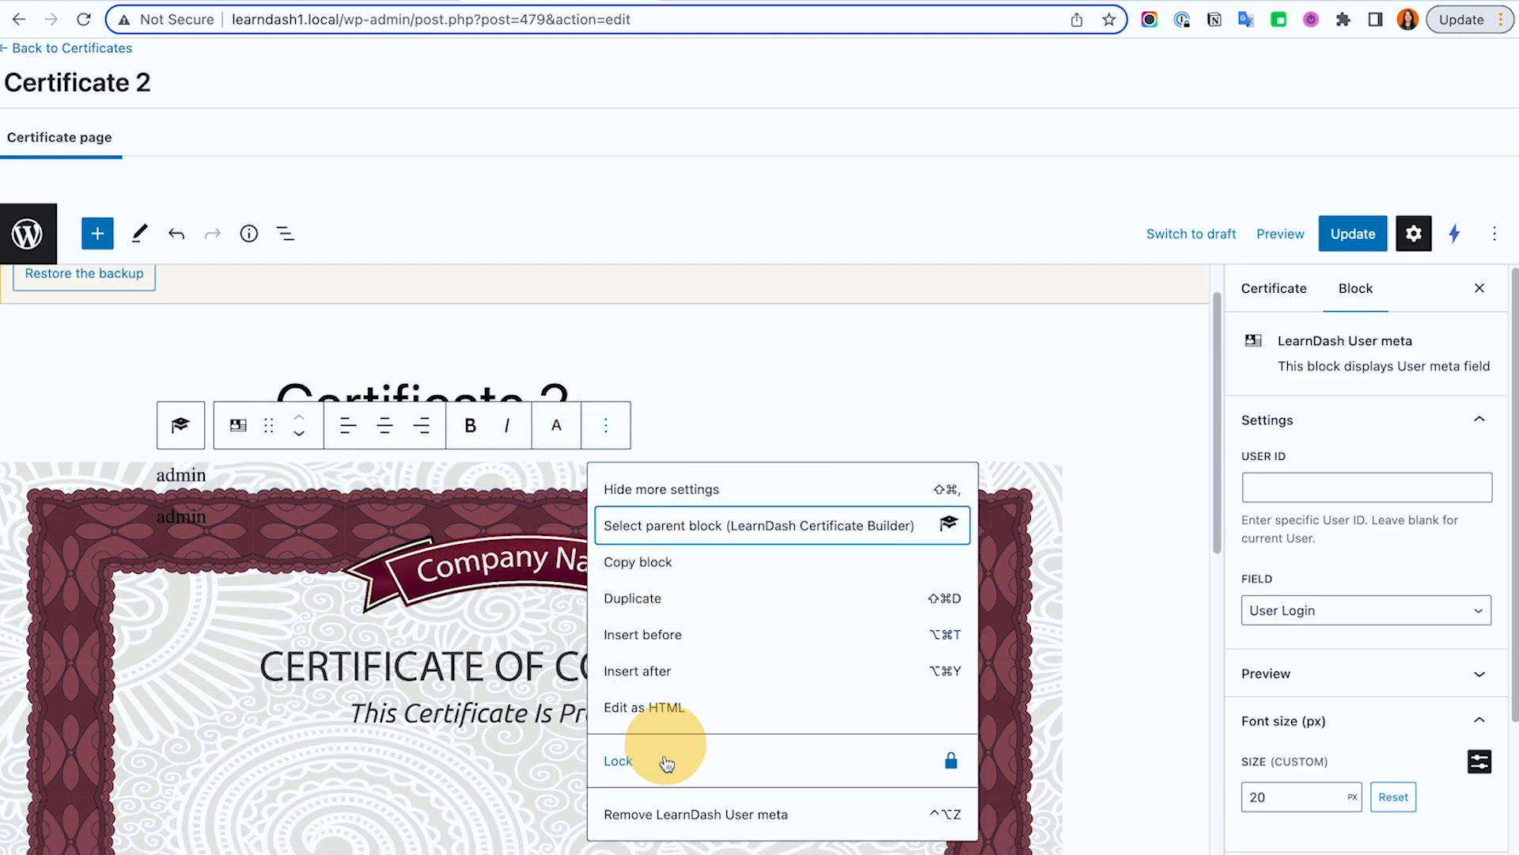
click(652, 828)
Step: Set the remaining User meta block's field to User First and Last Name and its font size to 80 px
click(251, 490)
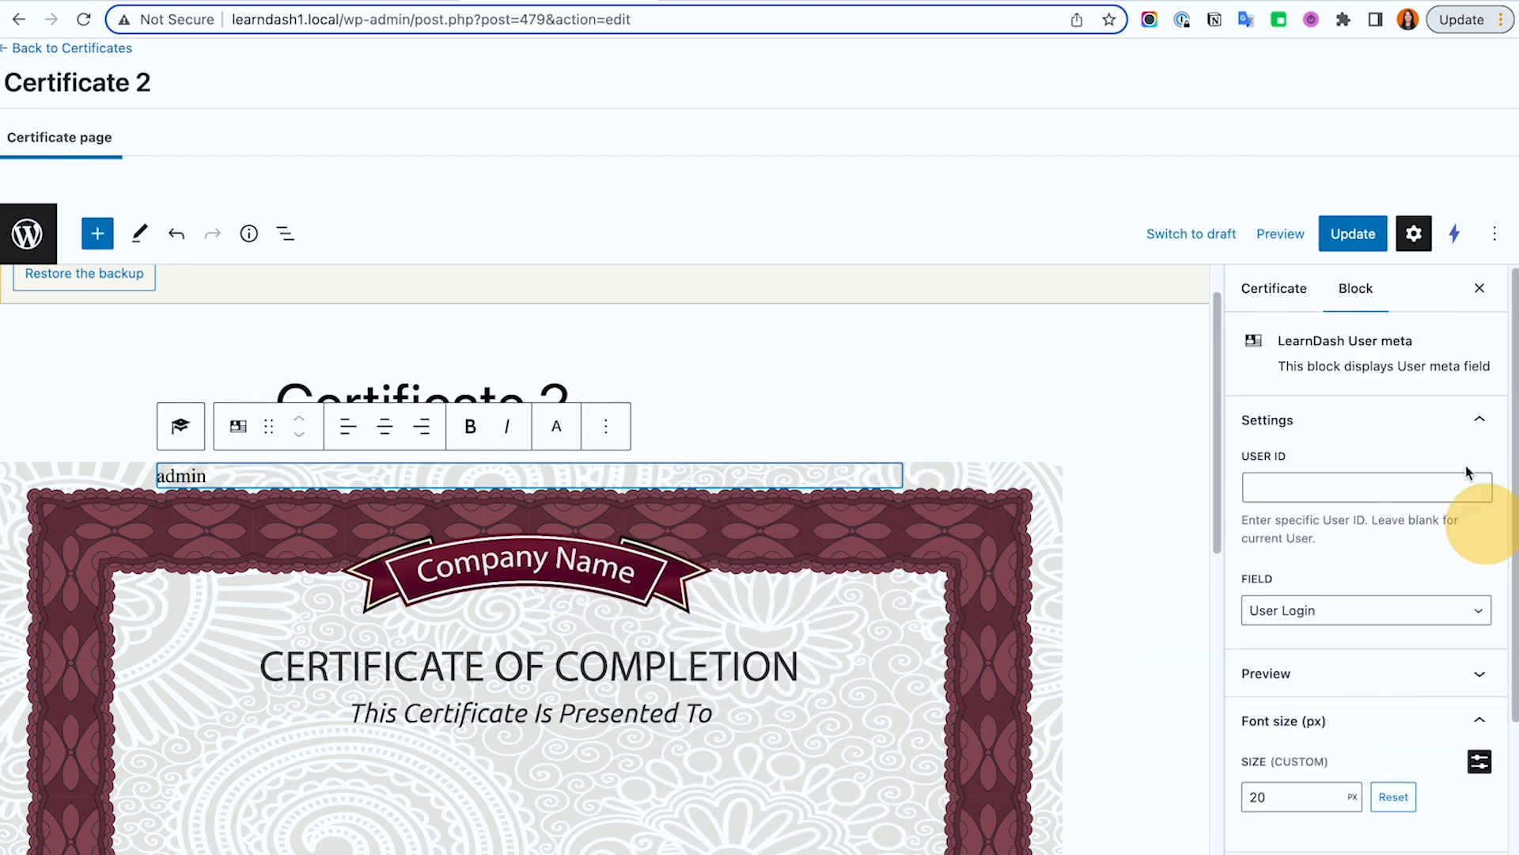
click(1358, 606)
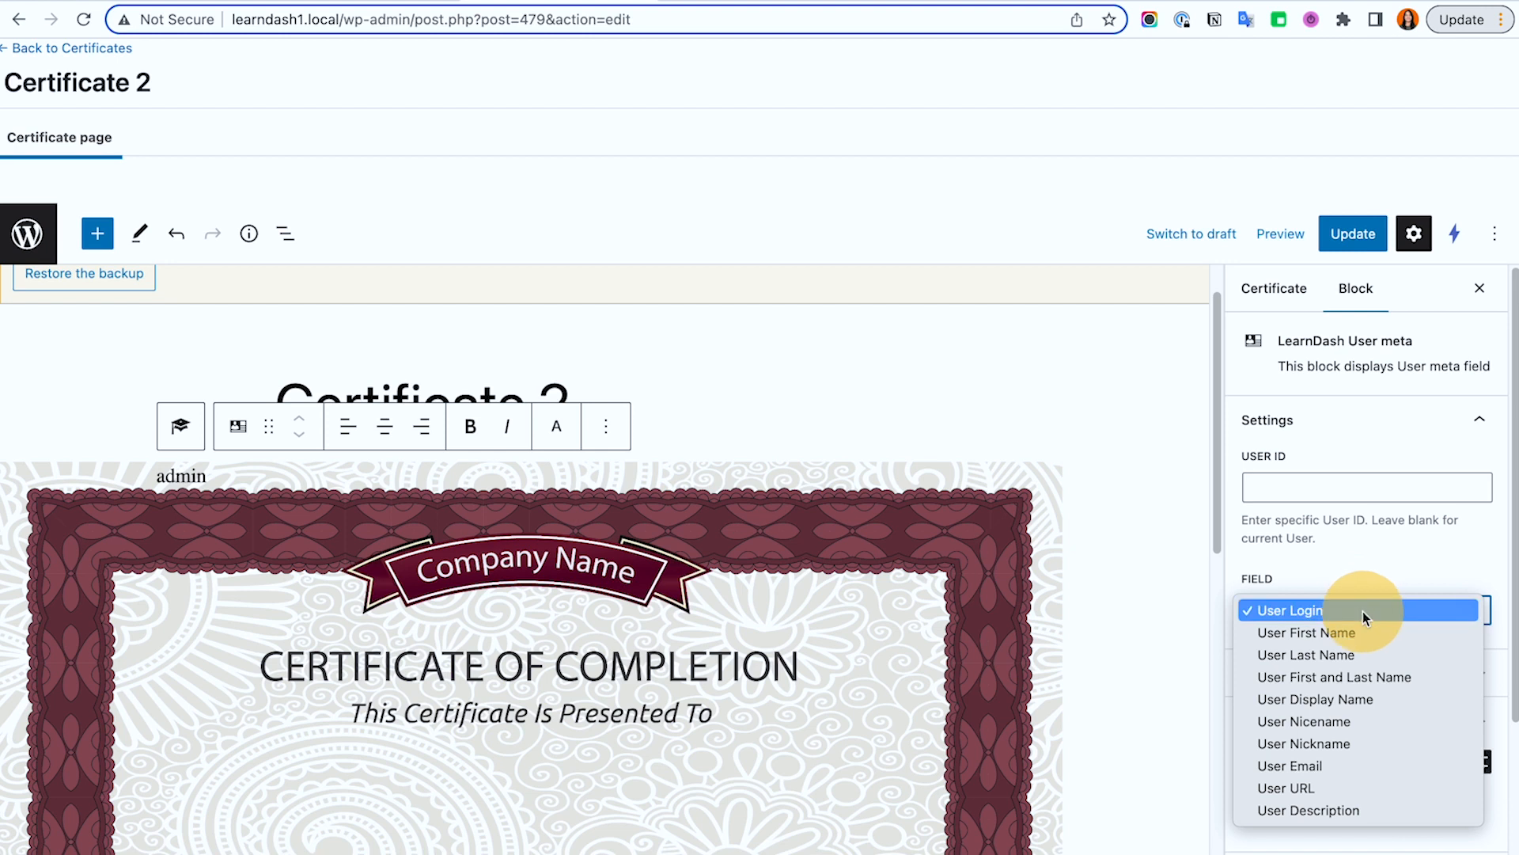
click(1371, 685)
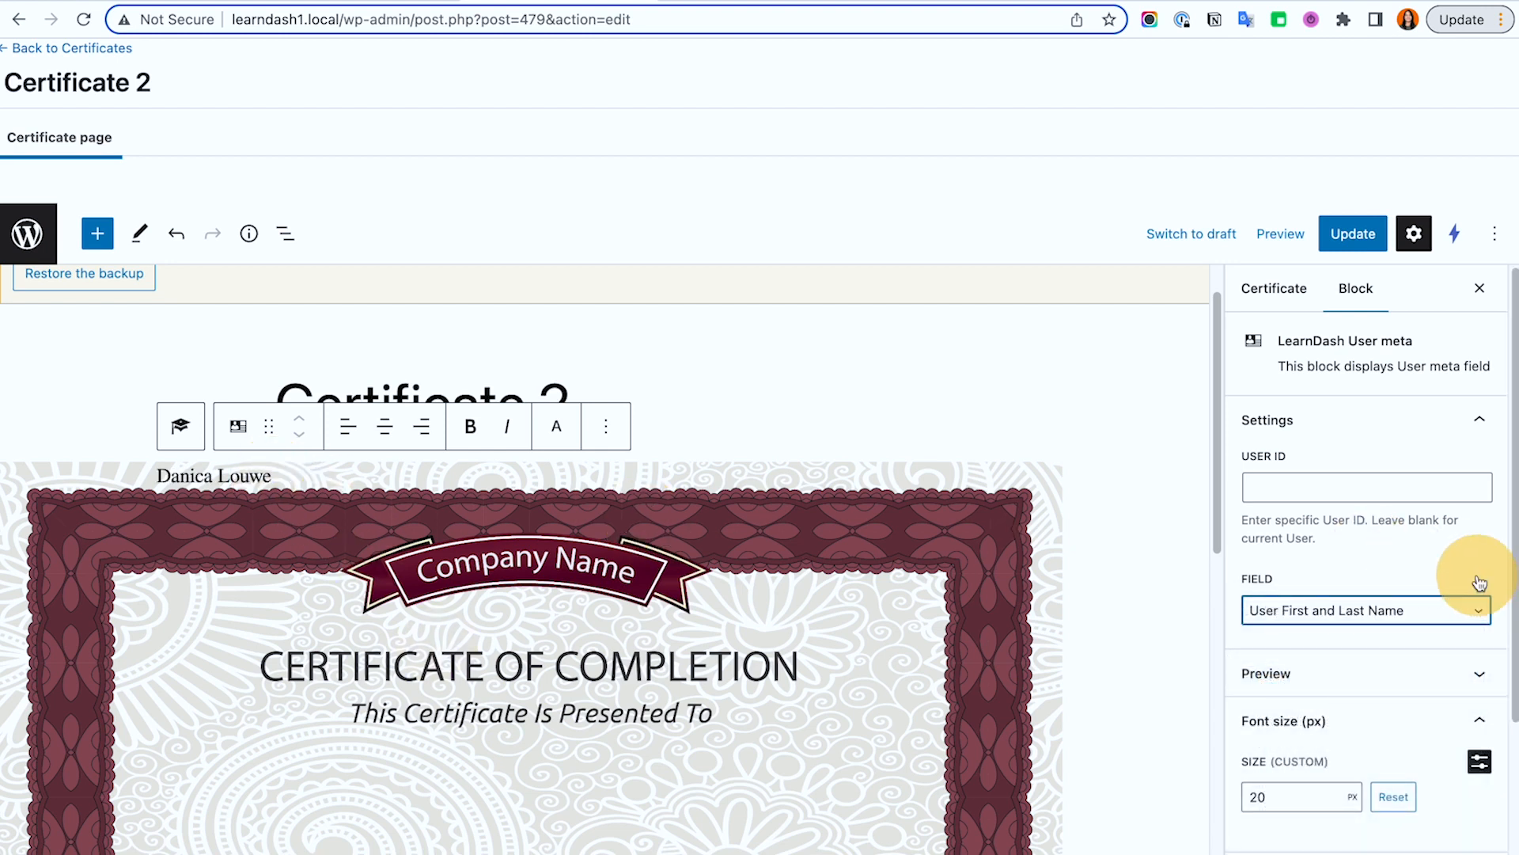
scroll(1440, 590, down, 5)
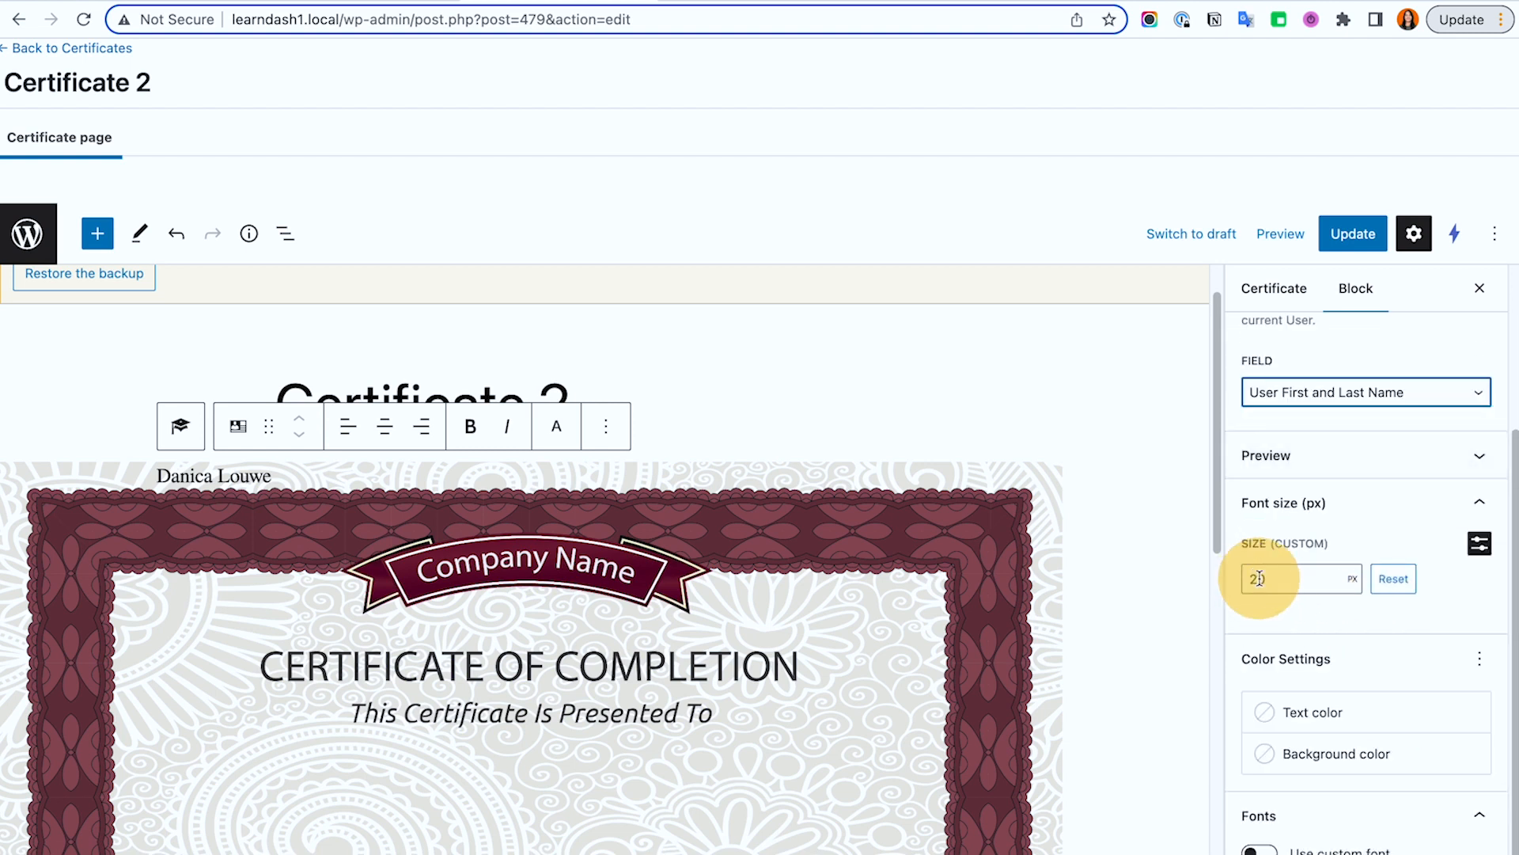
text(8)
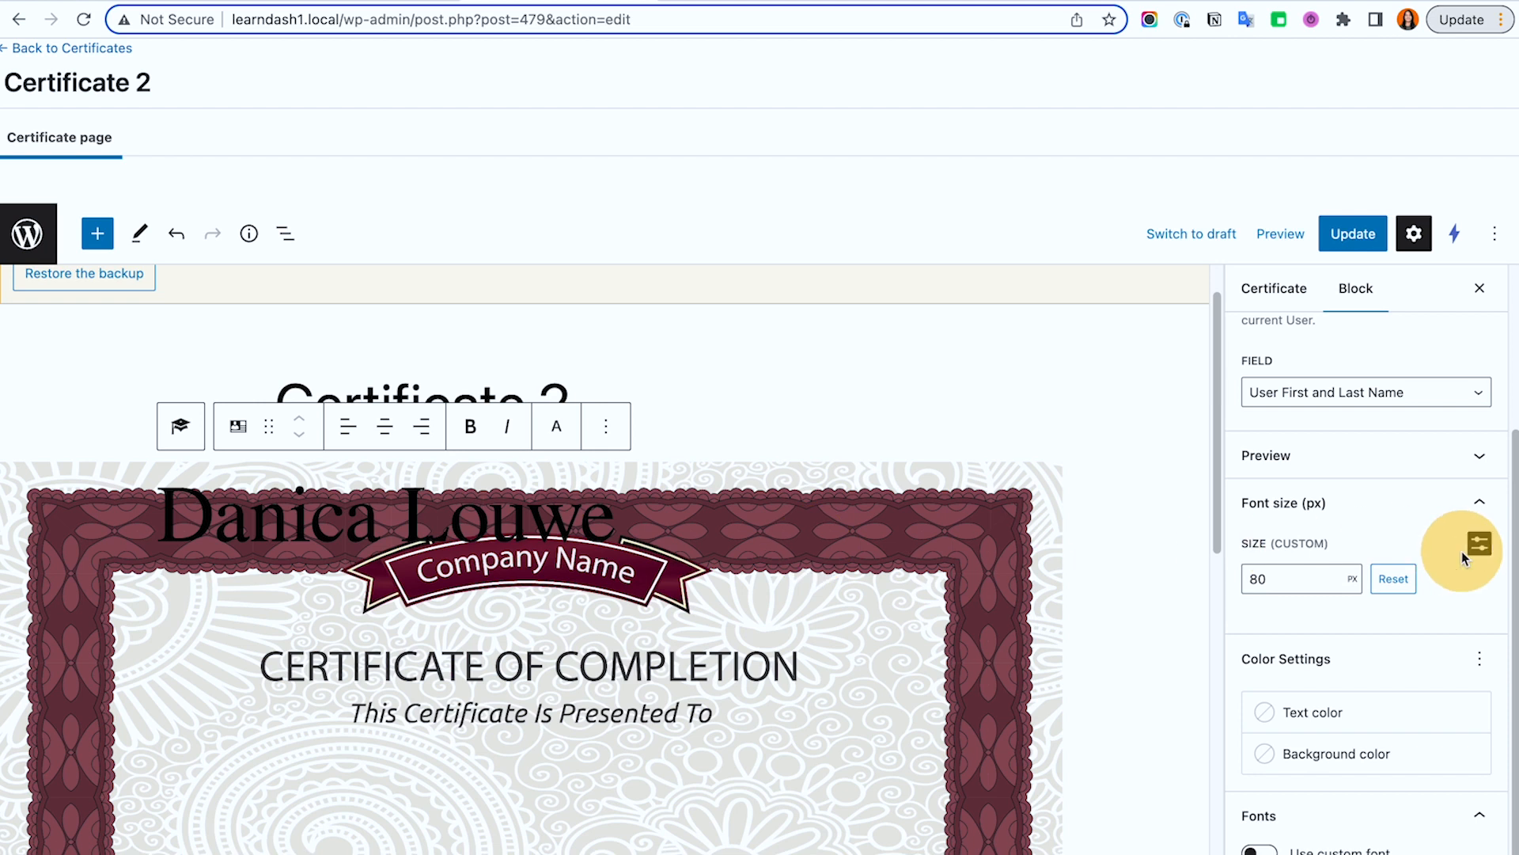
Step: Try to move the name block from the certificate's upper border down into the blank area
click(500, 529)
click(271, 435)
drag(271, 435, 475, 421)
scroll(518, 427, up, 5)
scroll(475, 589, down, 2)
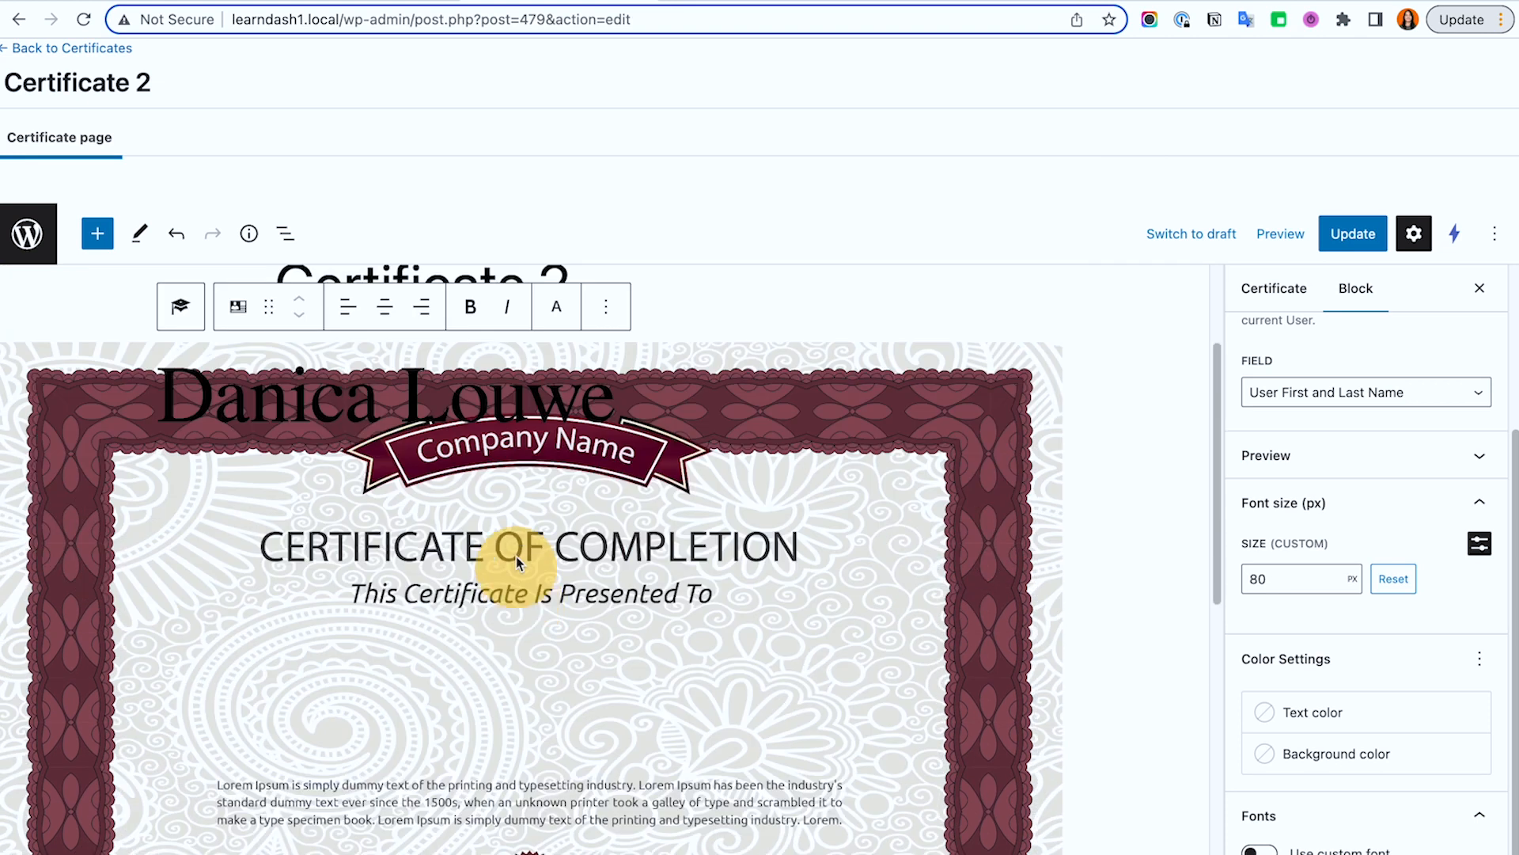
Step: Center-align the text of the name block
scroll(1306, 705, up, 3)
click(385, 311)
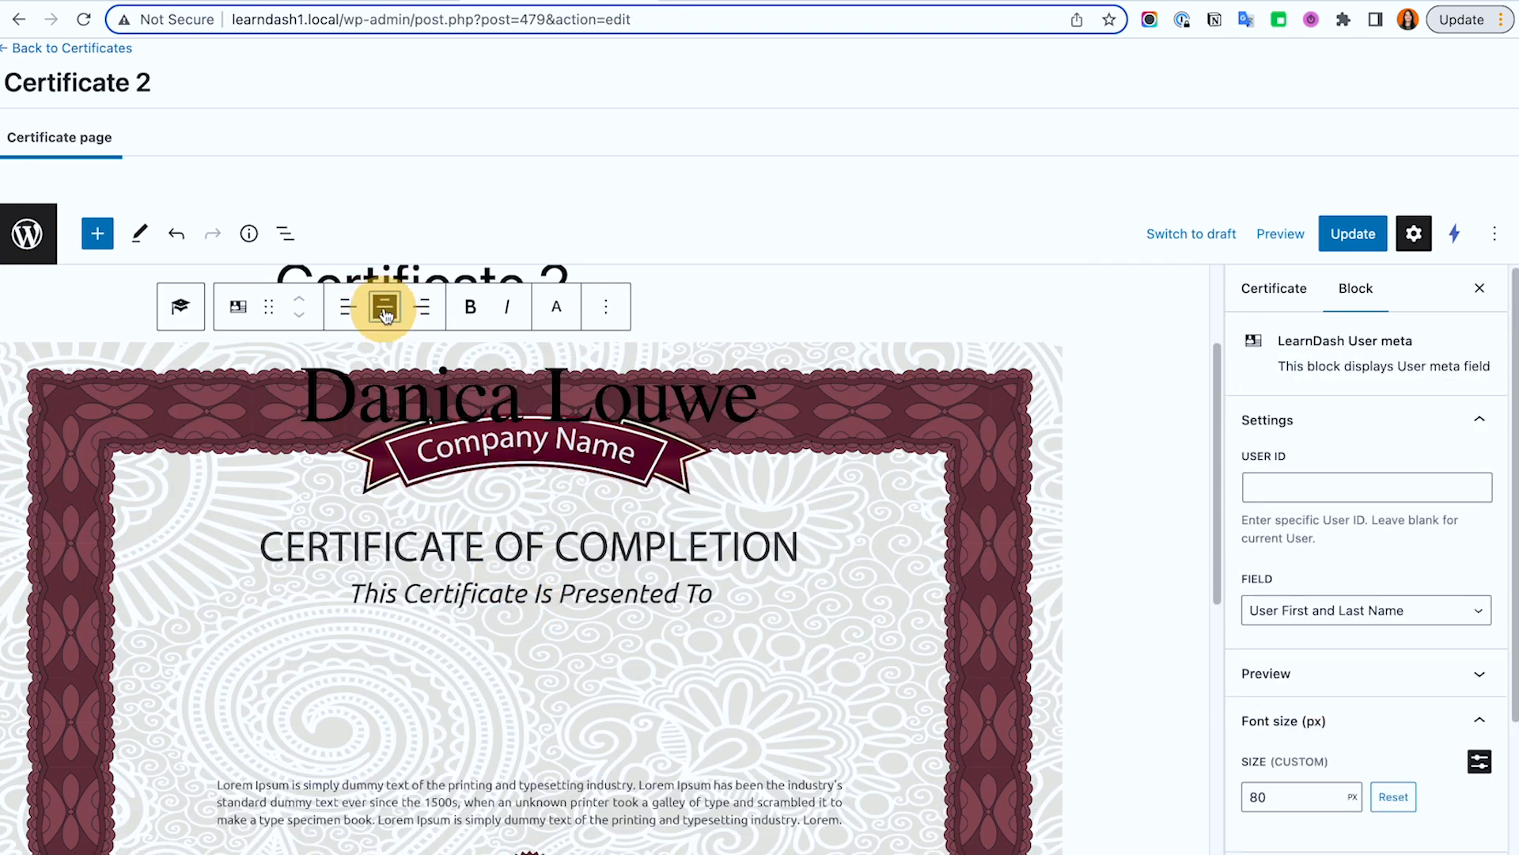
Step: Try to shift the centered name block down toward the space below "This Certificate Is Presented To"
click(195, 418)
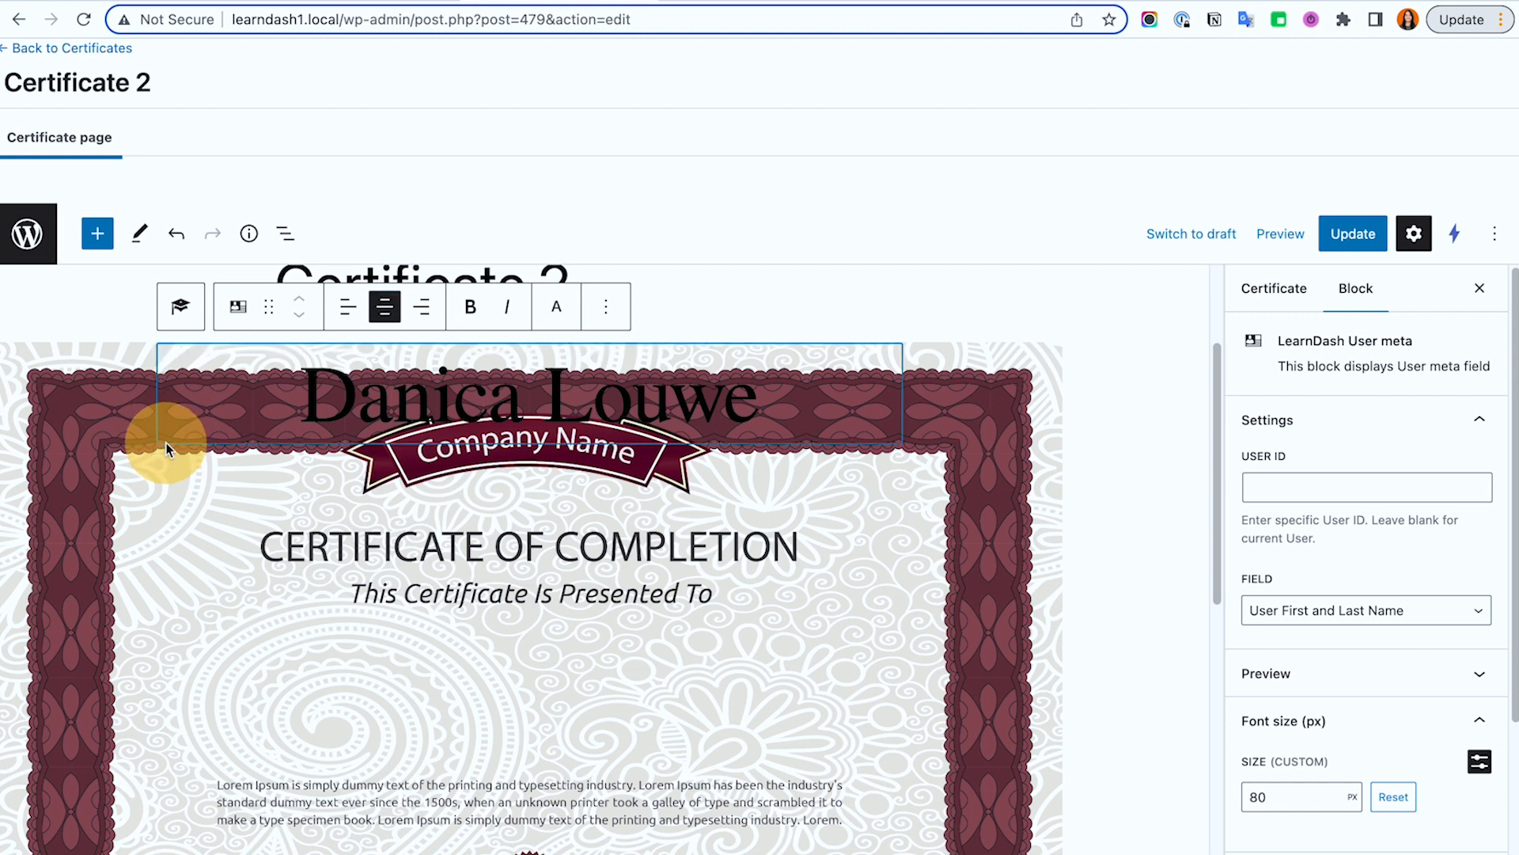
drag(166, 443, 160, 477)
click(740, 478)
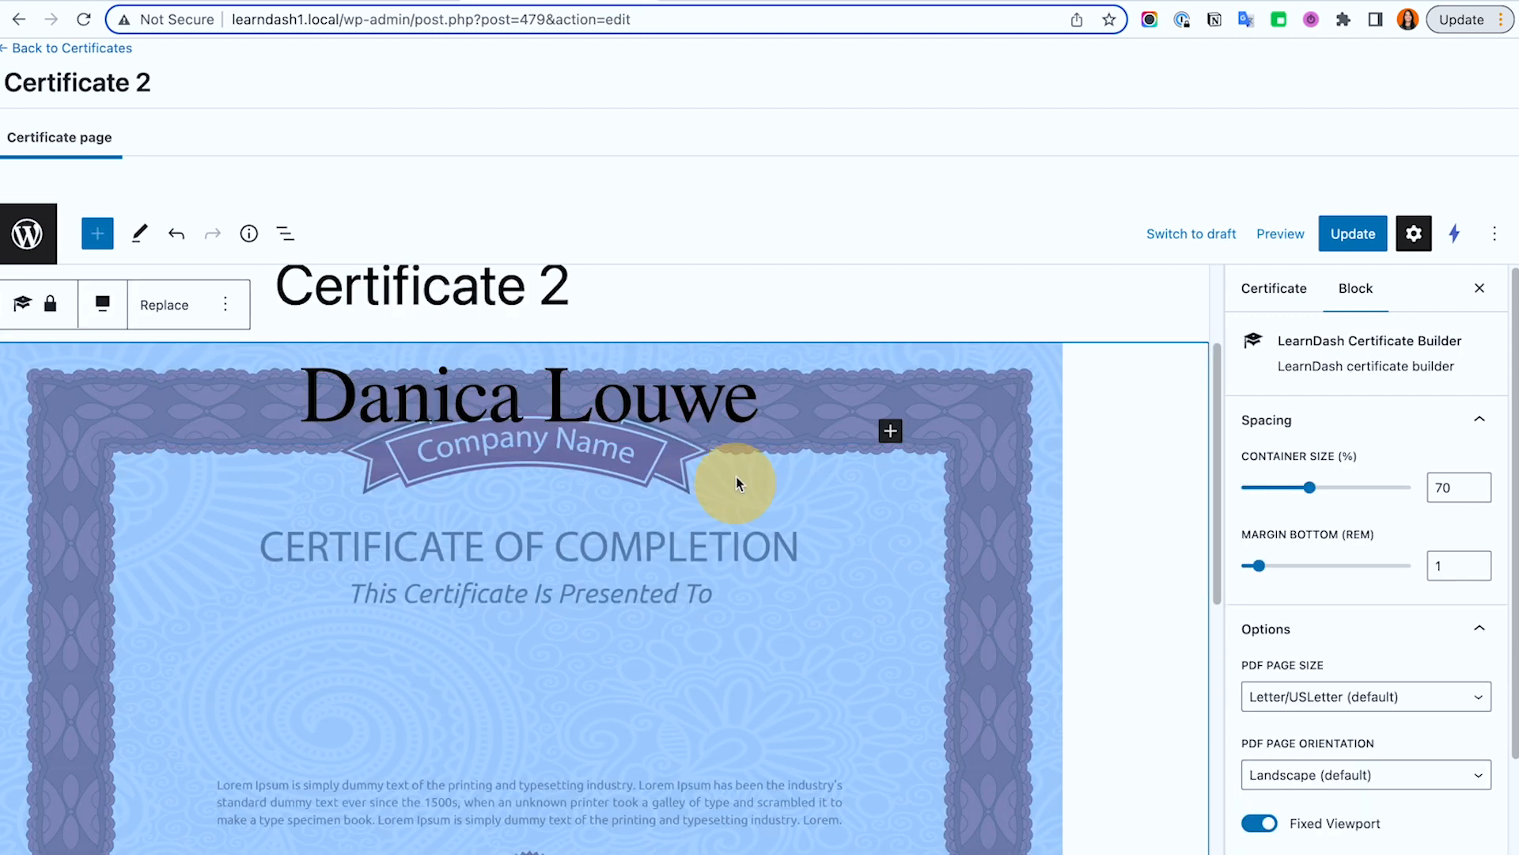
click(712, 407)
drag(267, 304, 415, 486)
scroll(416, 484, up, 7)
click(663, 584)
Step: Check the certificate-level settings, return to the block settings and save the updated certificate
click(1355, 229)
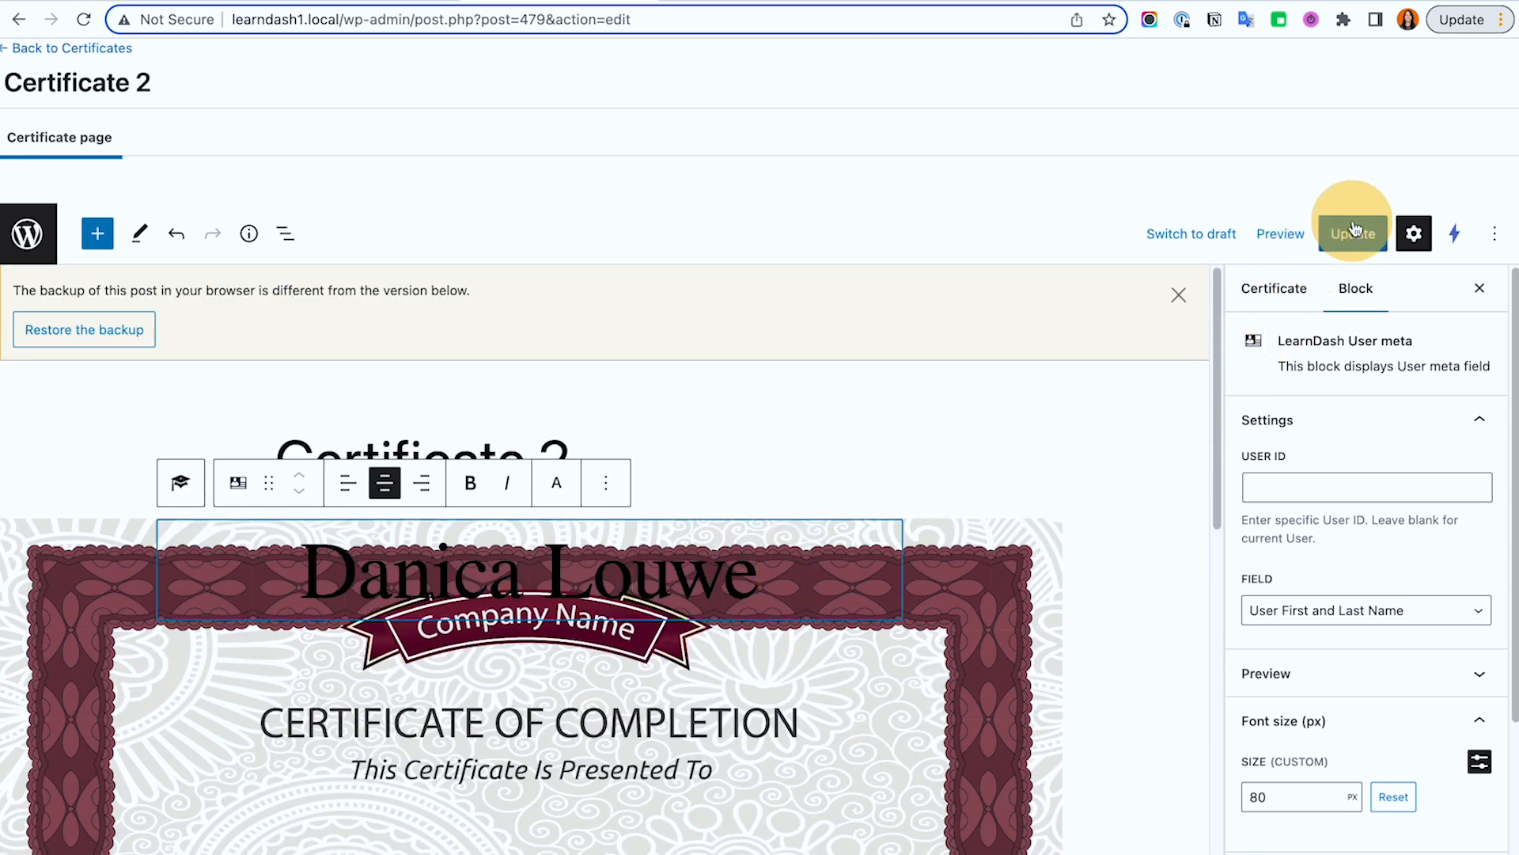
click(1290, 288)
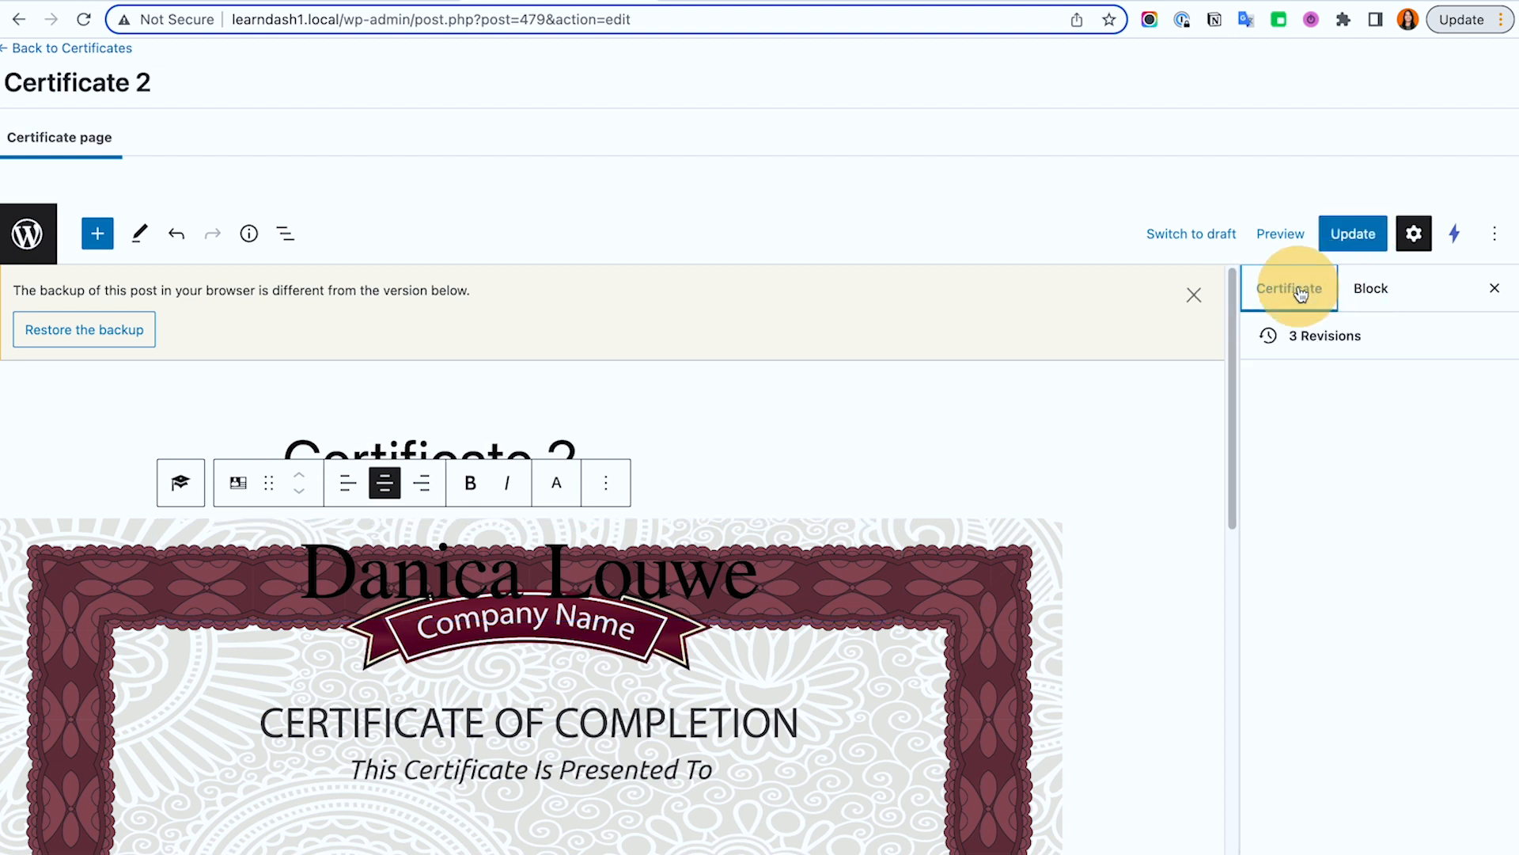
click(1360, 291)
click(1356, 234)
Step: Look through the name block's settings, compare its preset and custom font size controls, and expand its preview options
scroll(1459, 604, down, 3)
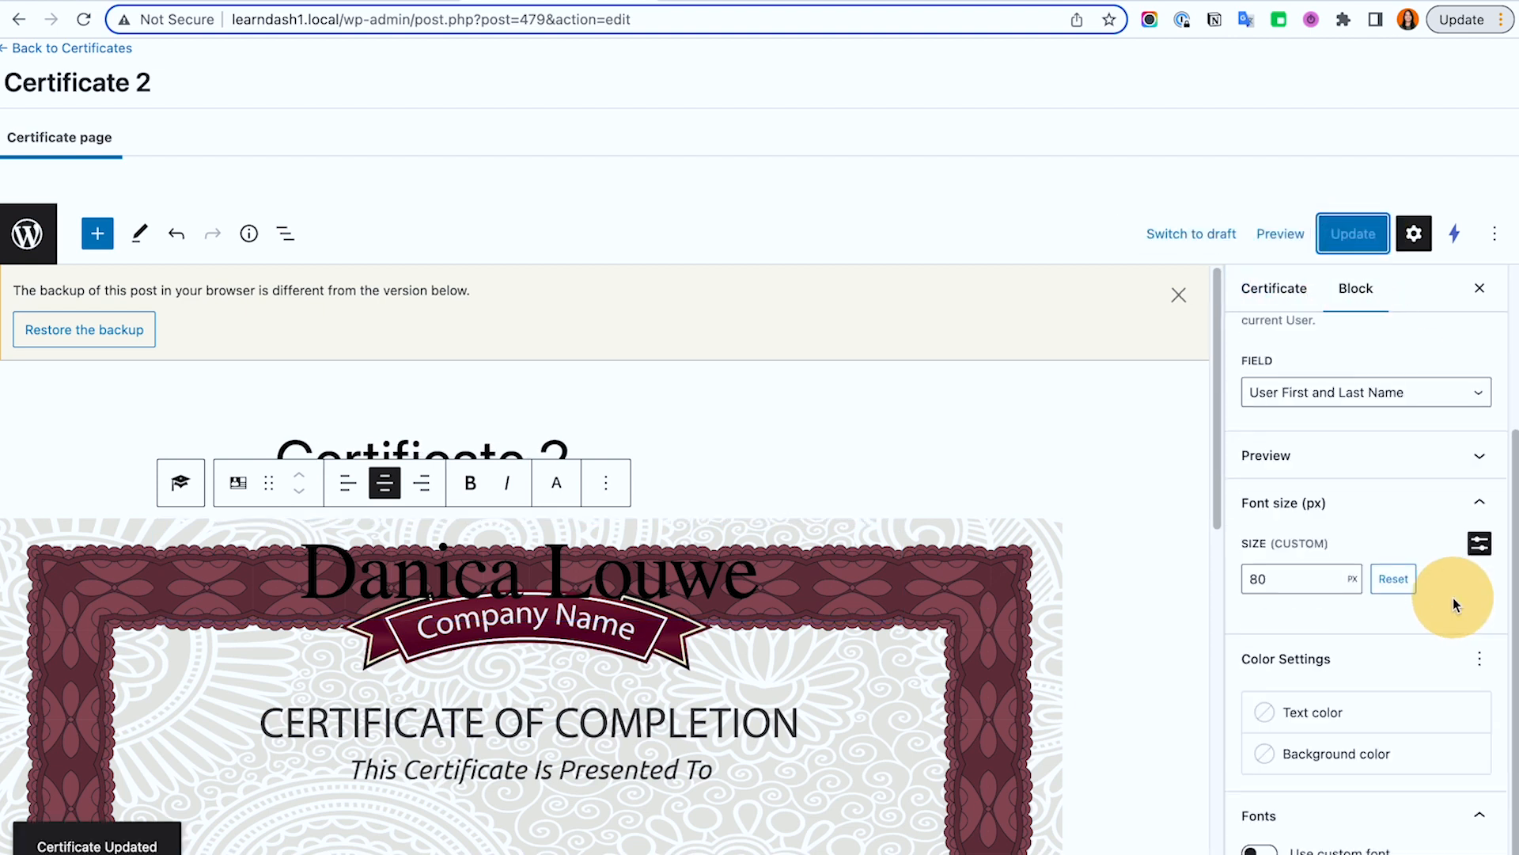
scroll(1481, 700, up, 2)
click(1479, 697)
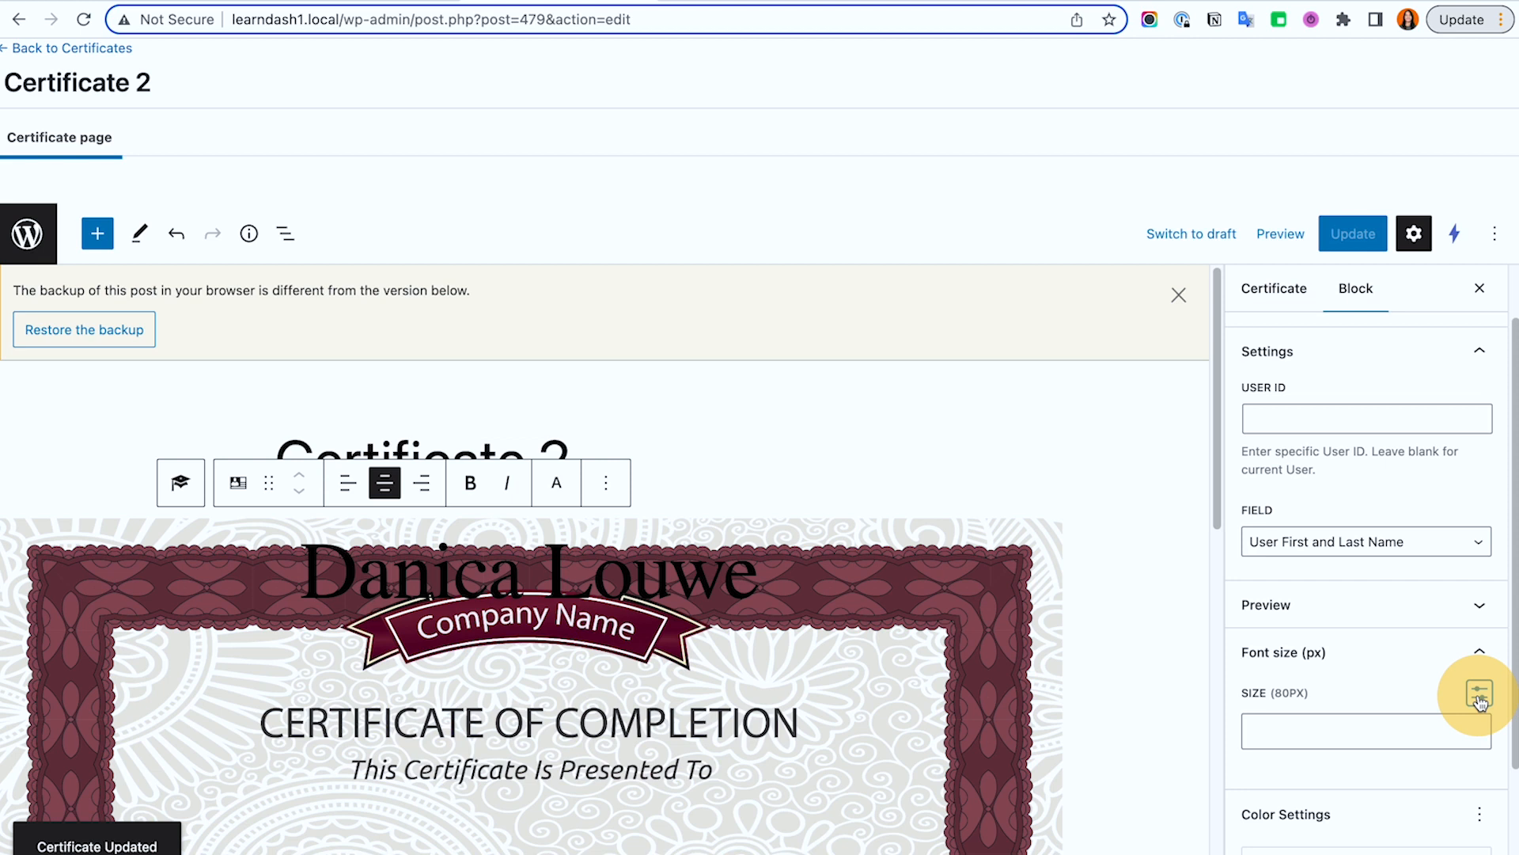
click(1480, 695)
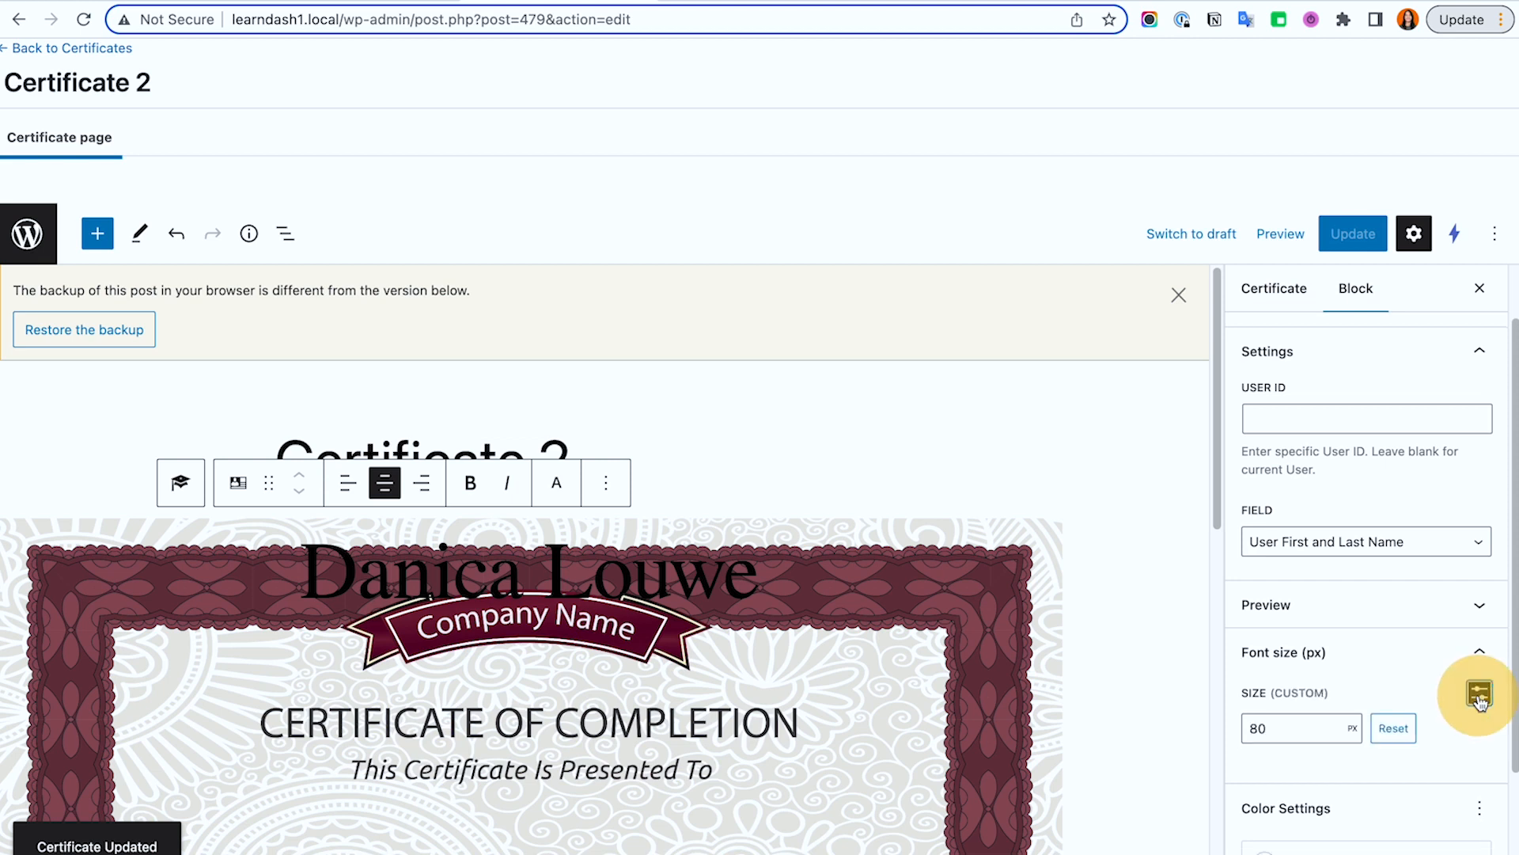
click(1484, 603)
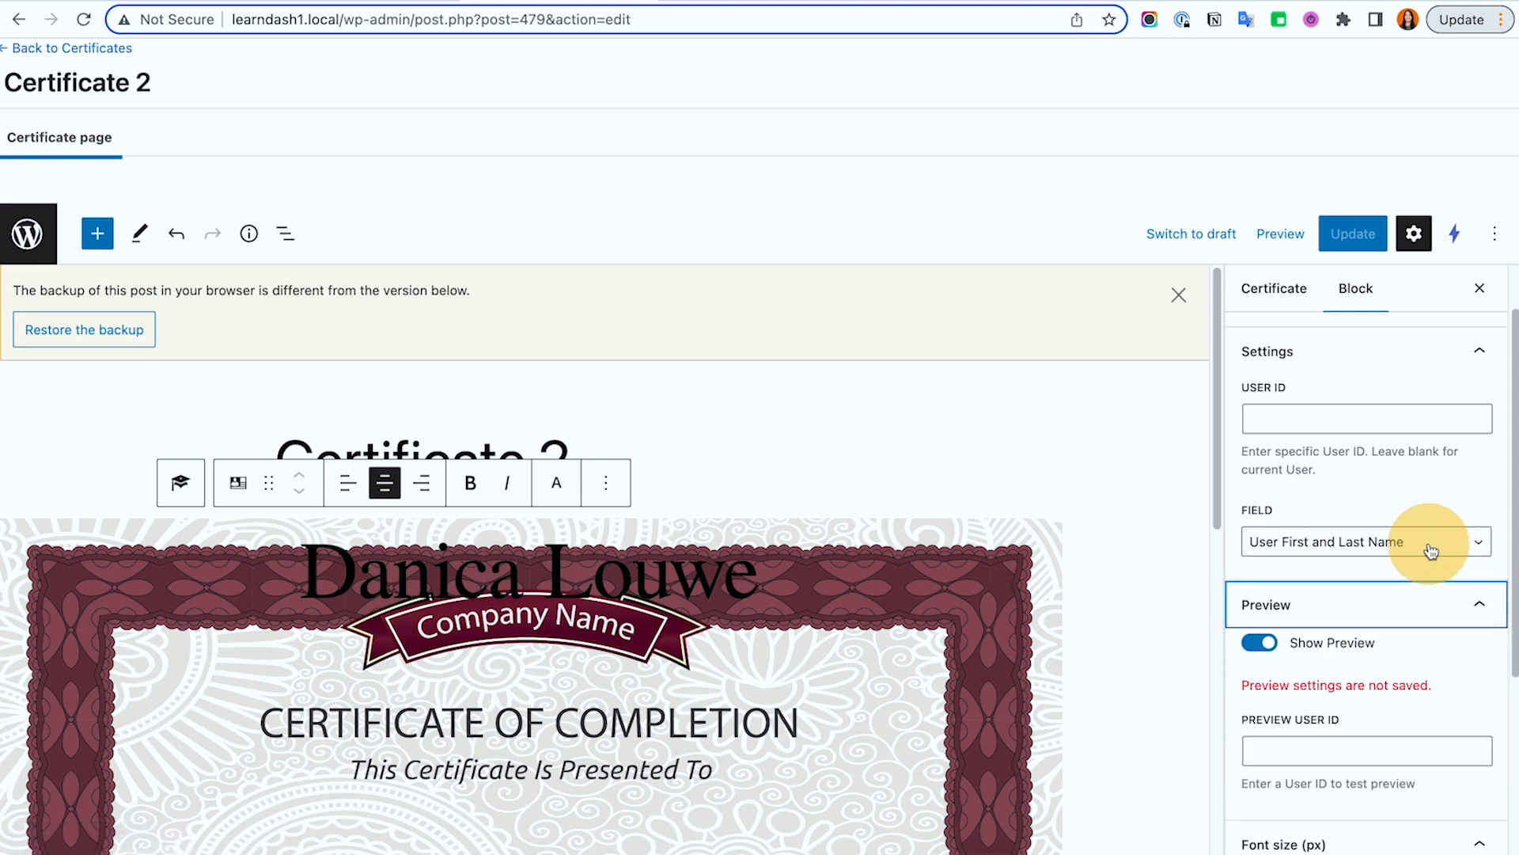
Step: Check how the name block renders in the certificate's PDF preview and return to the editor
scroll(1430, 554, up, 2)
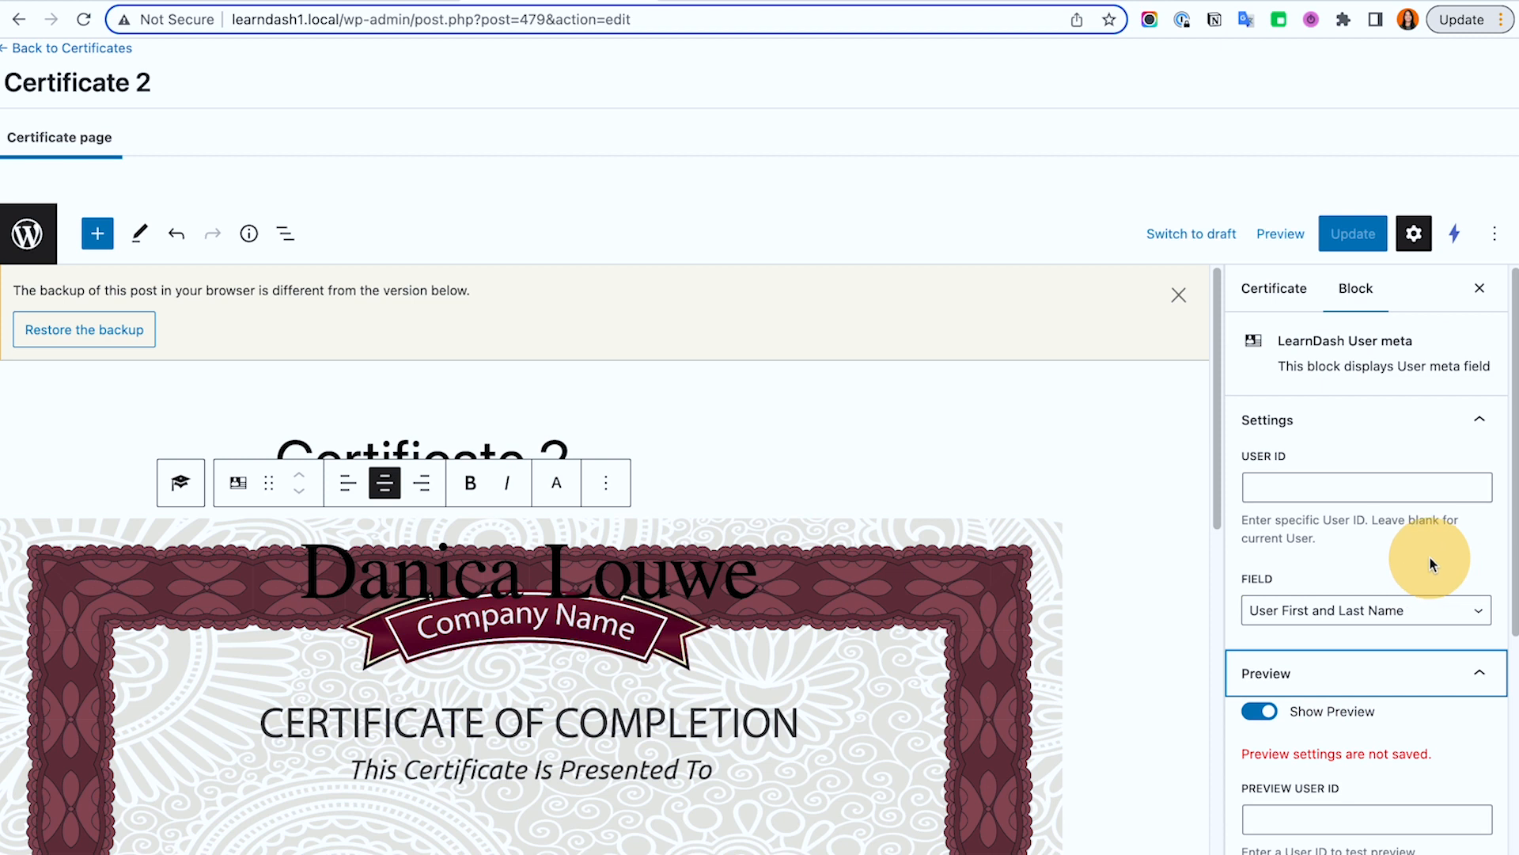
click(712, 4)
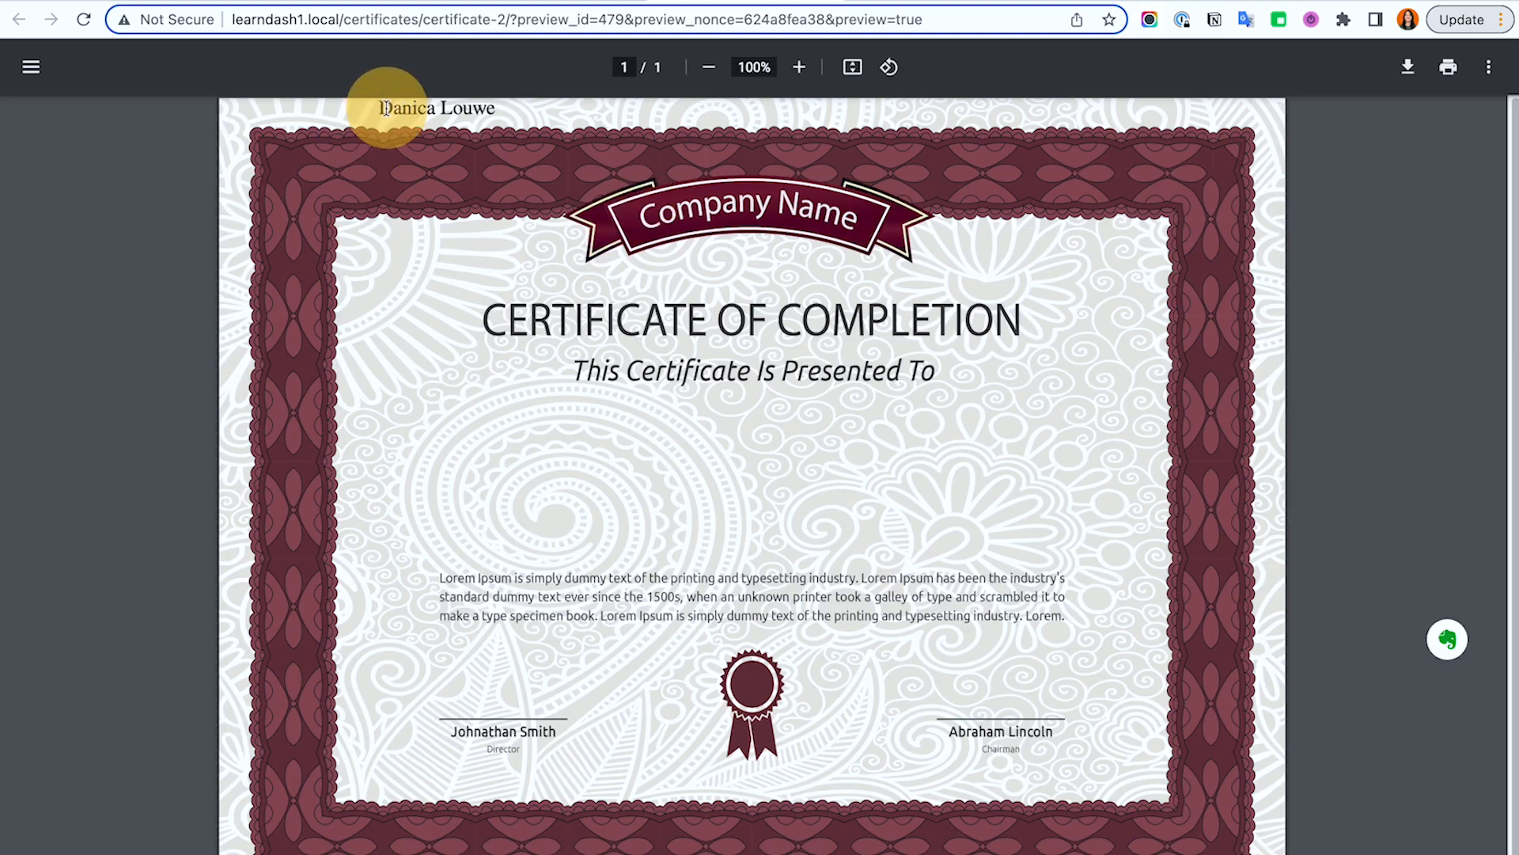
click(566, 2)
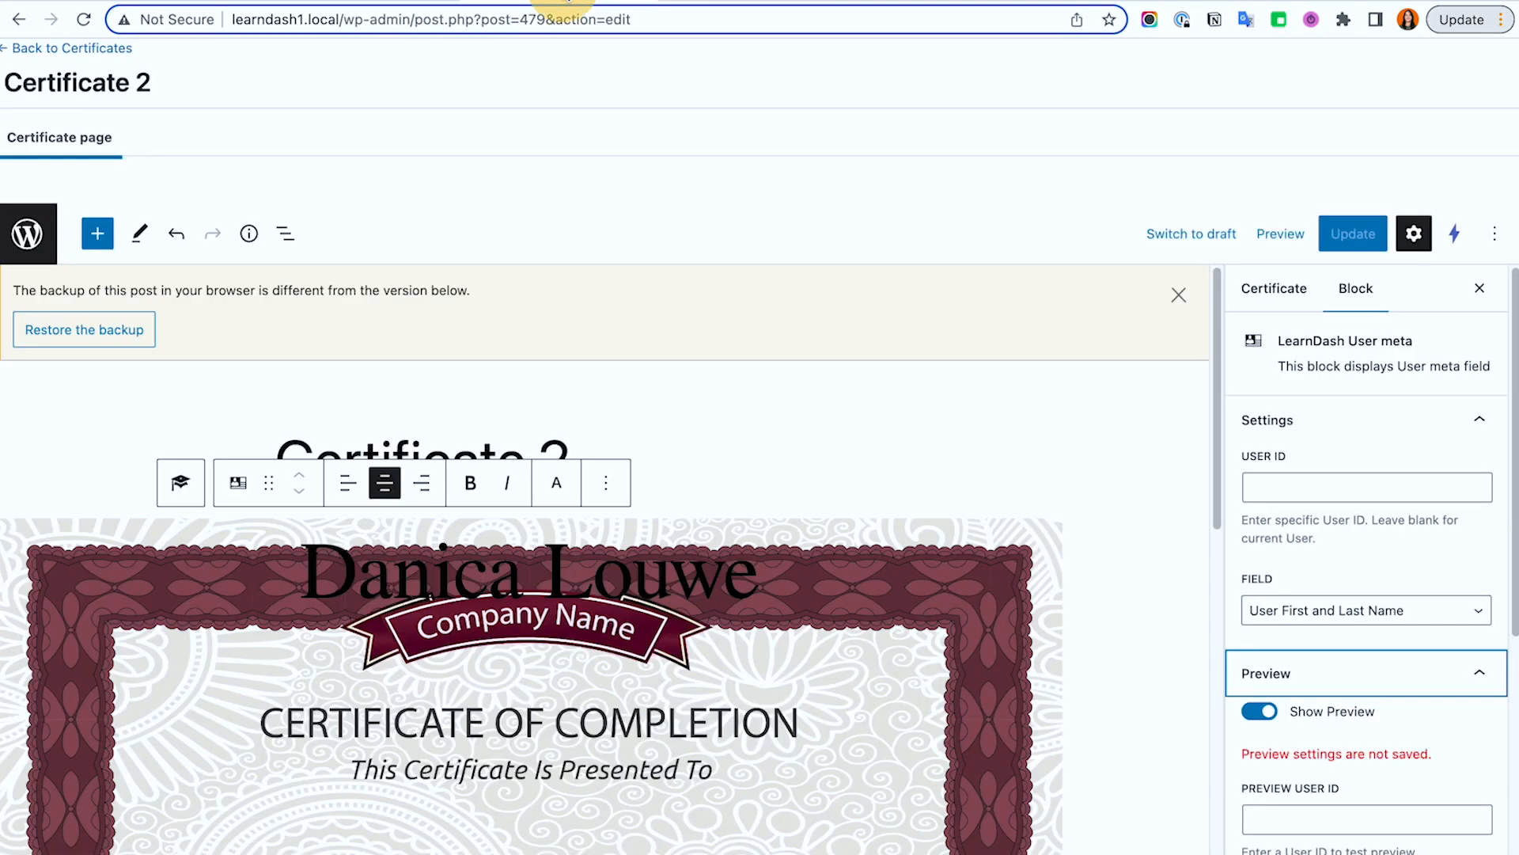
Step: Try a container size of 64% on the Certificate Builder background block and restore it to 70%
click(1056, 585)
scroll(1122, 629, down, 1)
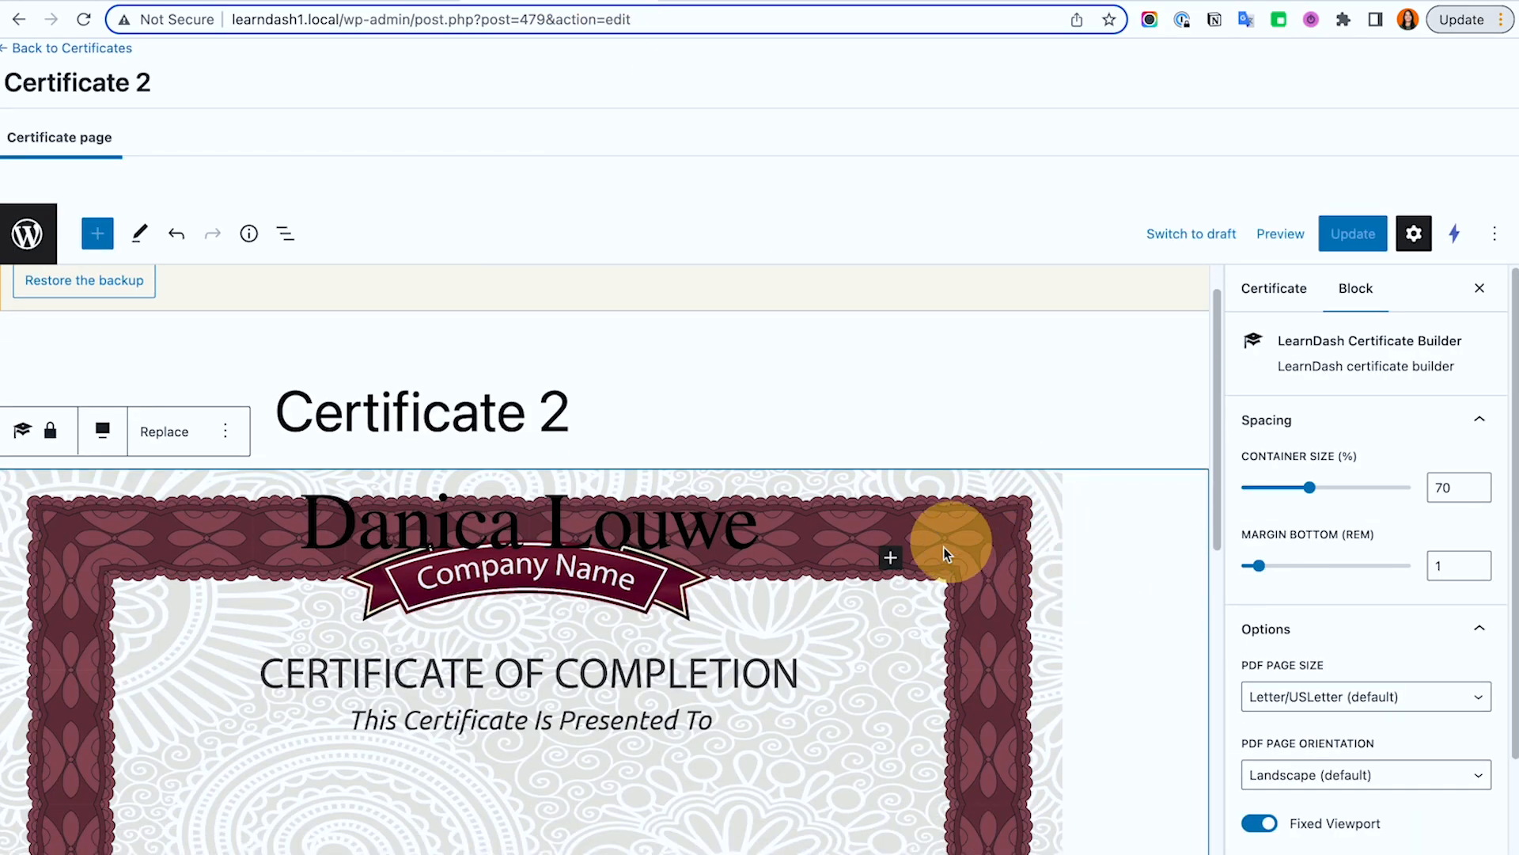
mouse_move(1310, 487)
mouse_down()
mouse_move(1358, 492)
mouse_move(1312, 492)
mouse_up()
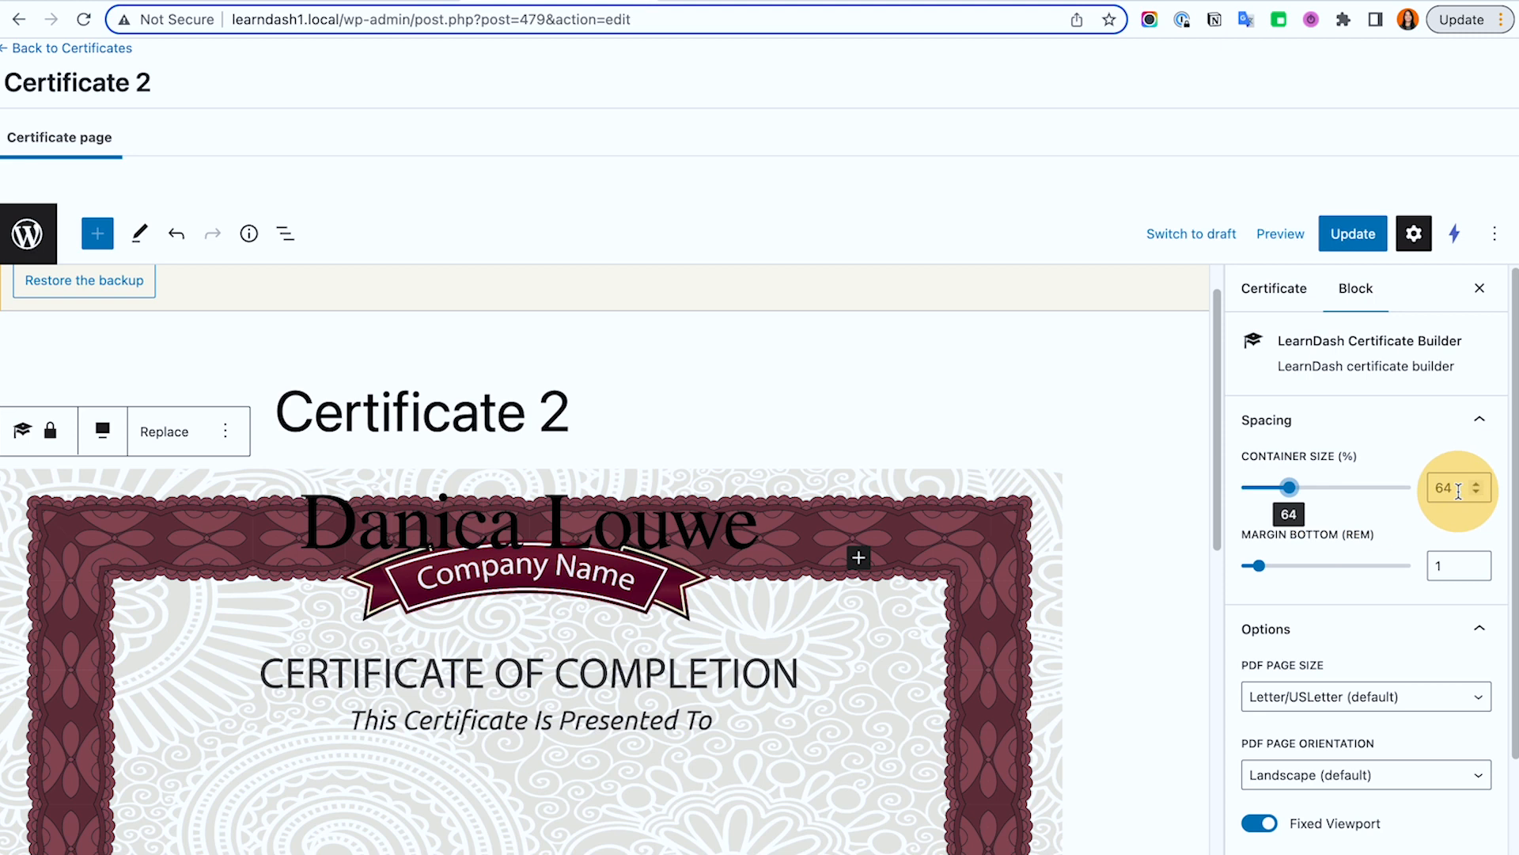
drag(1458, 490, 1408, 496)
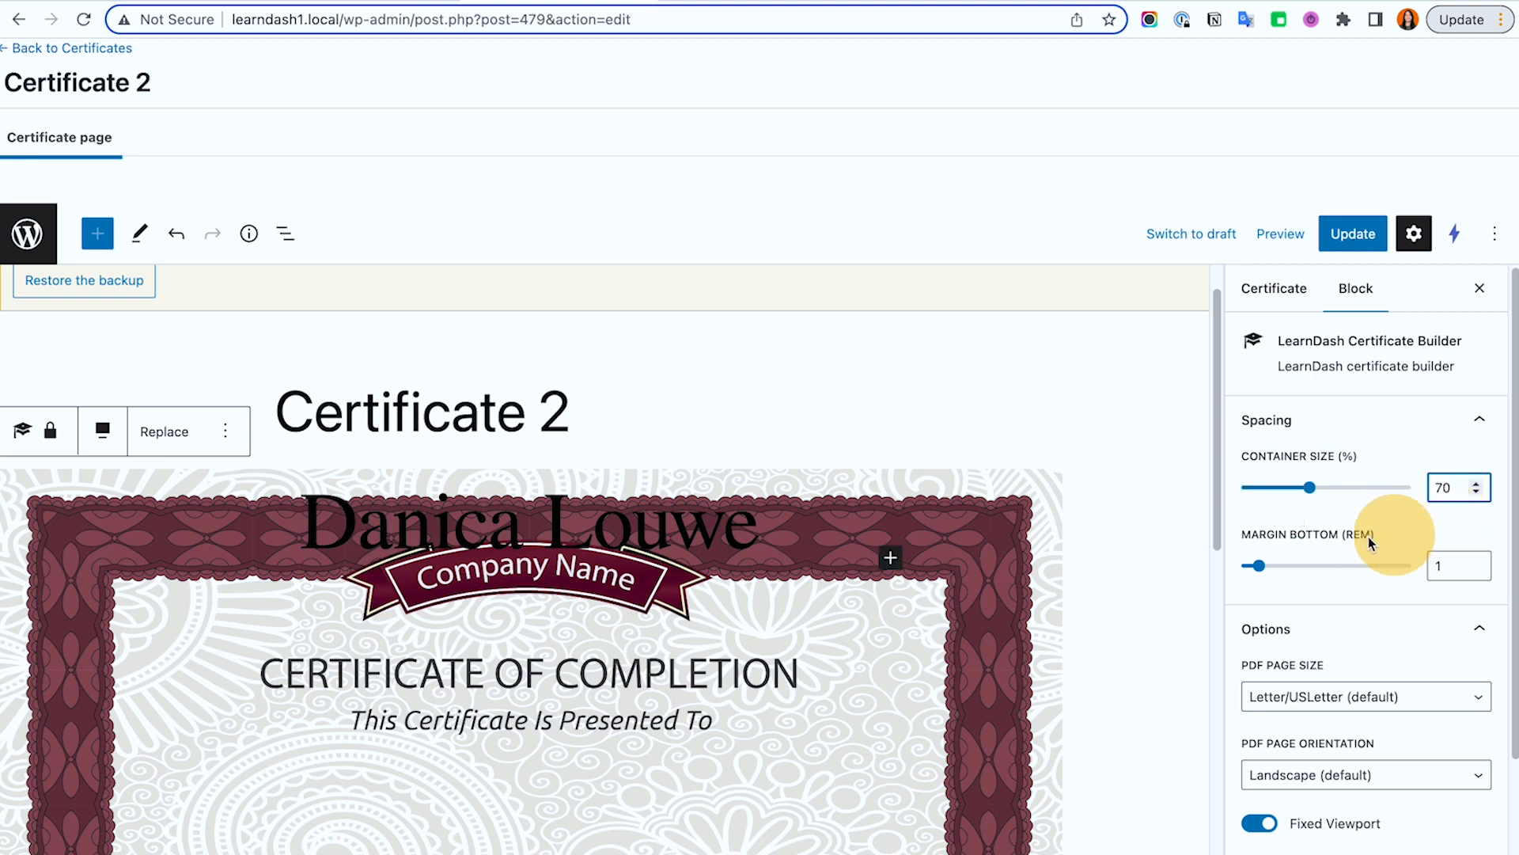
Step: Compare the name block's custom font size with how the name is rendered in the PDF preview
click(561, 536)
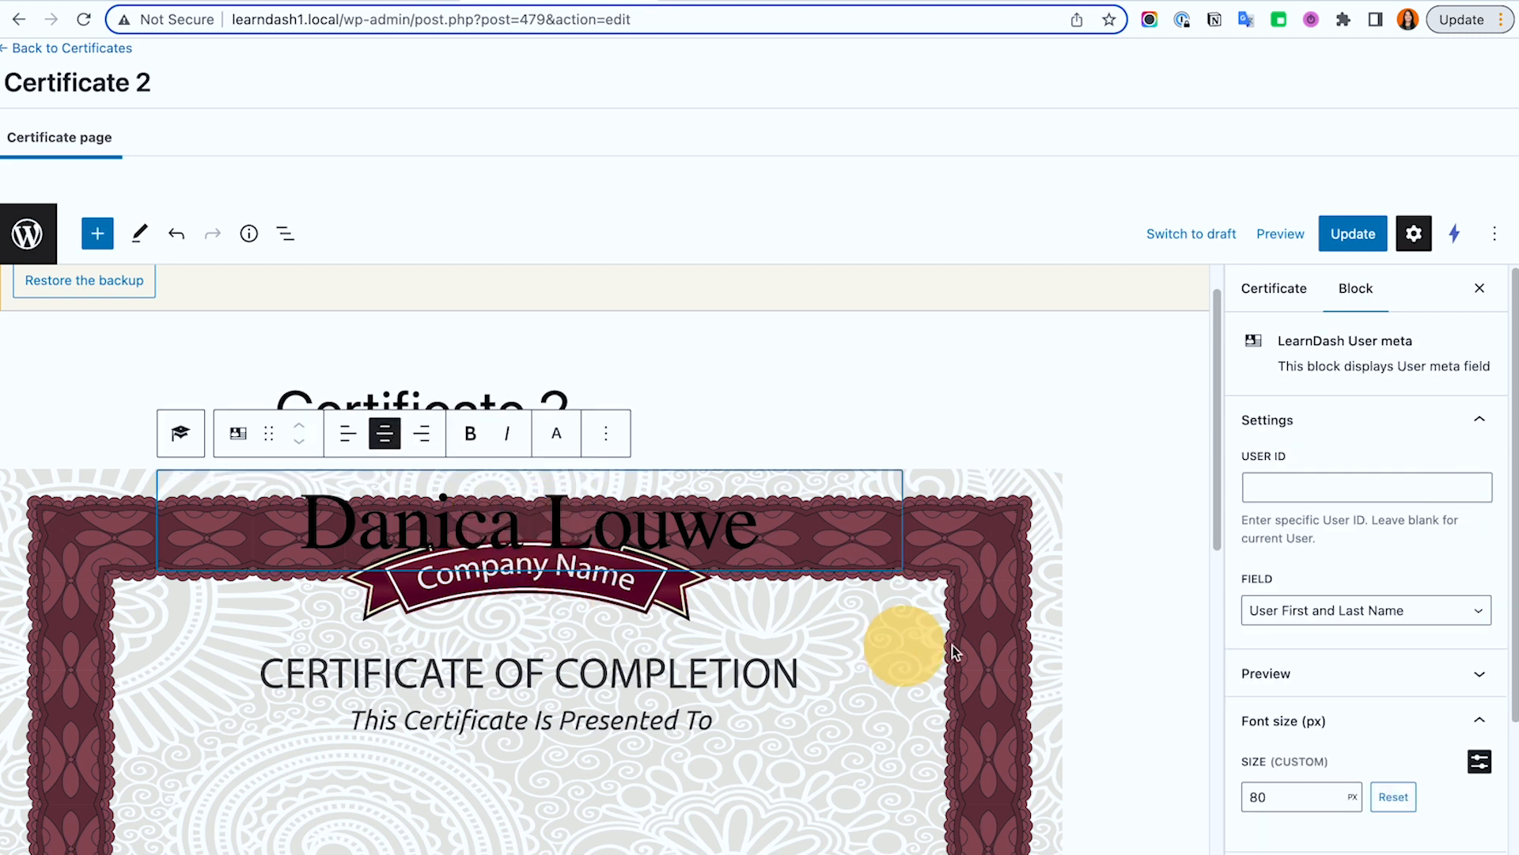
scroll(1298, 641, down, 2)
click(1288, 645)
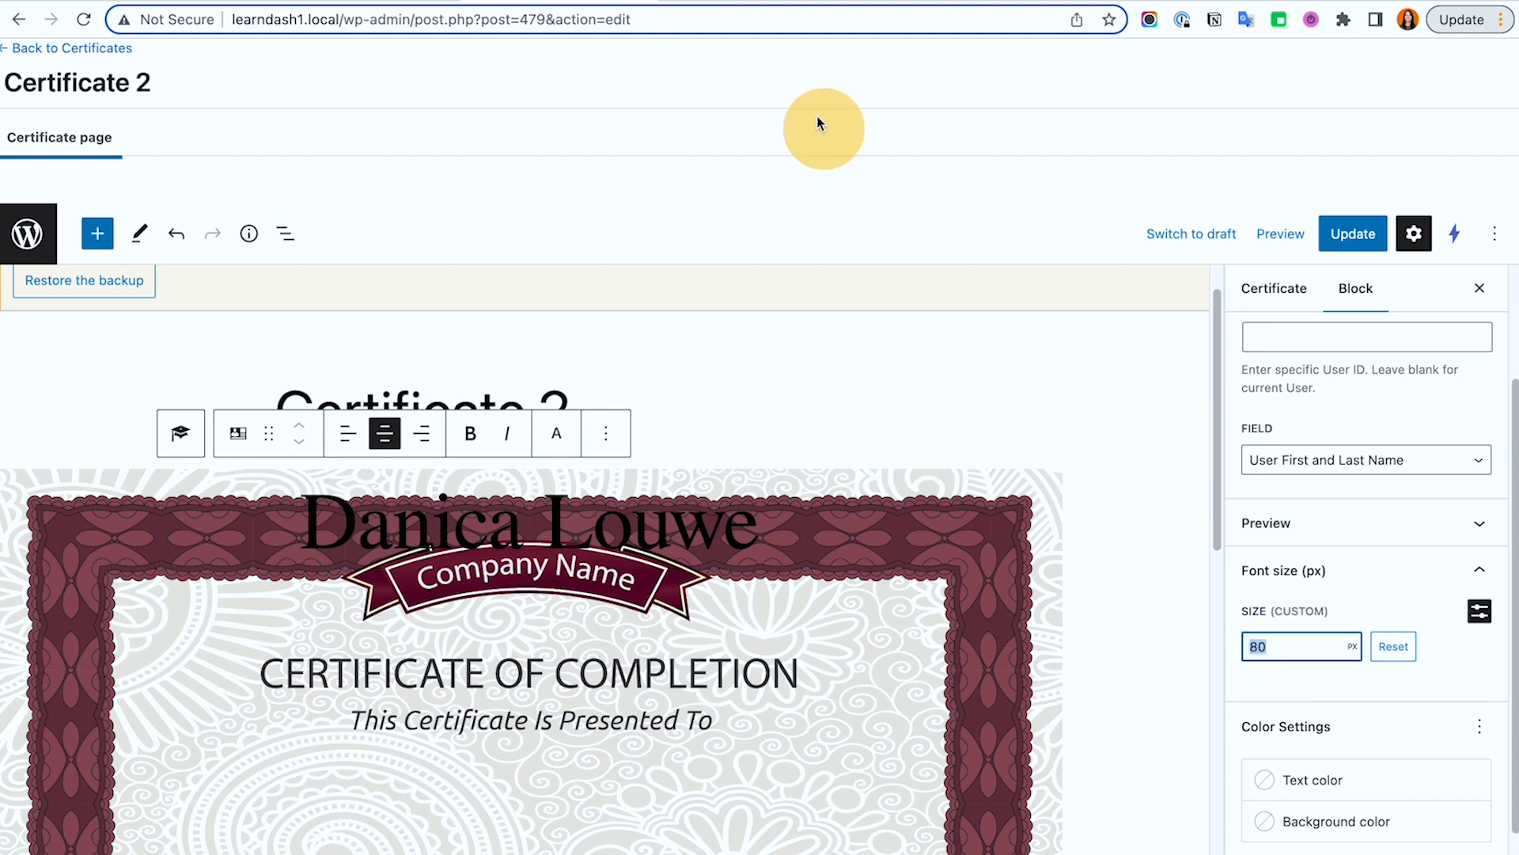
click(747, 2)
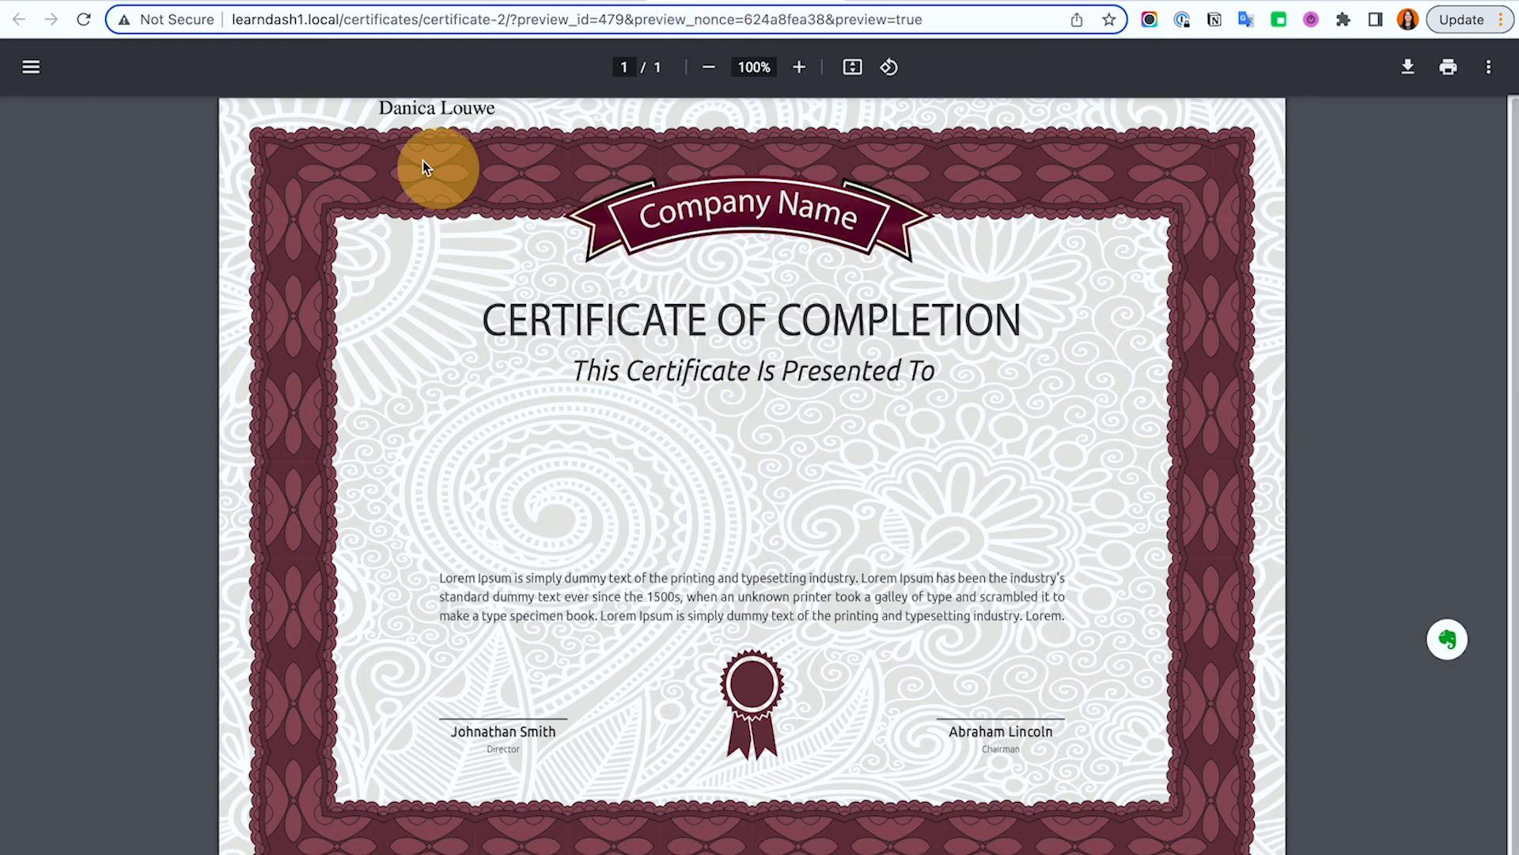
drag(372, 111, 575, 126)
click(537, 1)
Step: Reselect the name block and review its field, font size and color settings
scroll(1337, 705, down, 1)
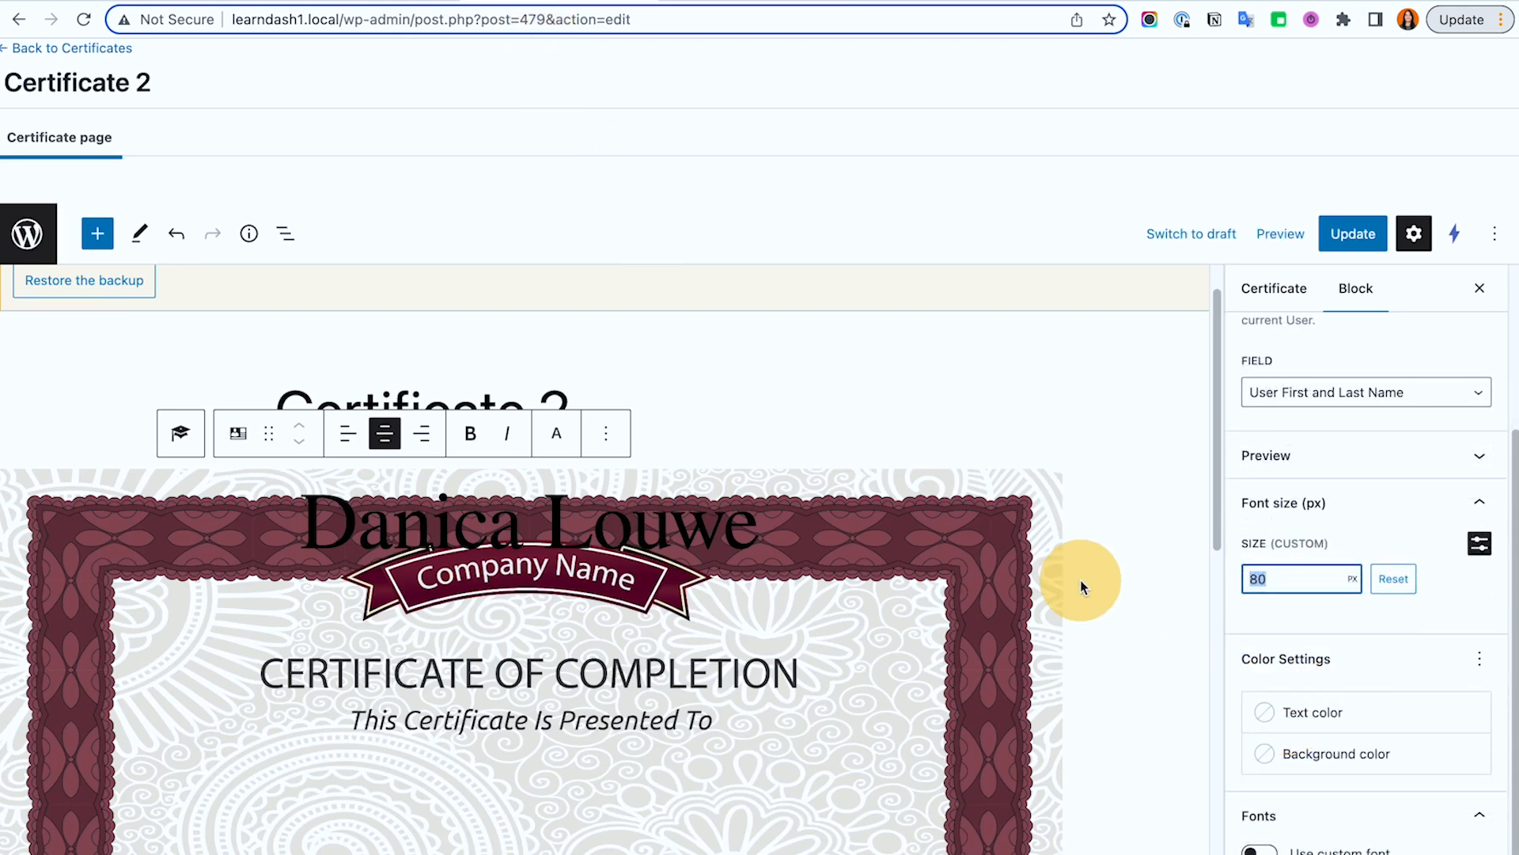
click(740, 447)
click(576, 516)
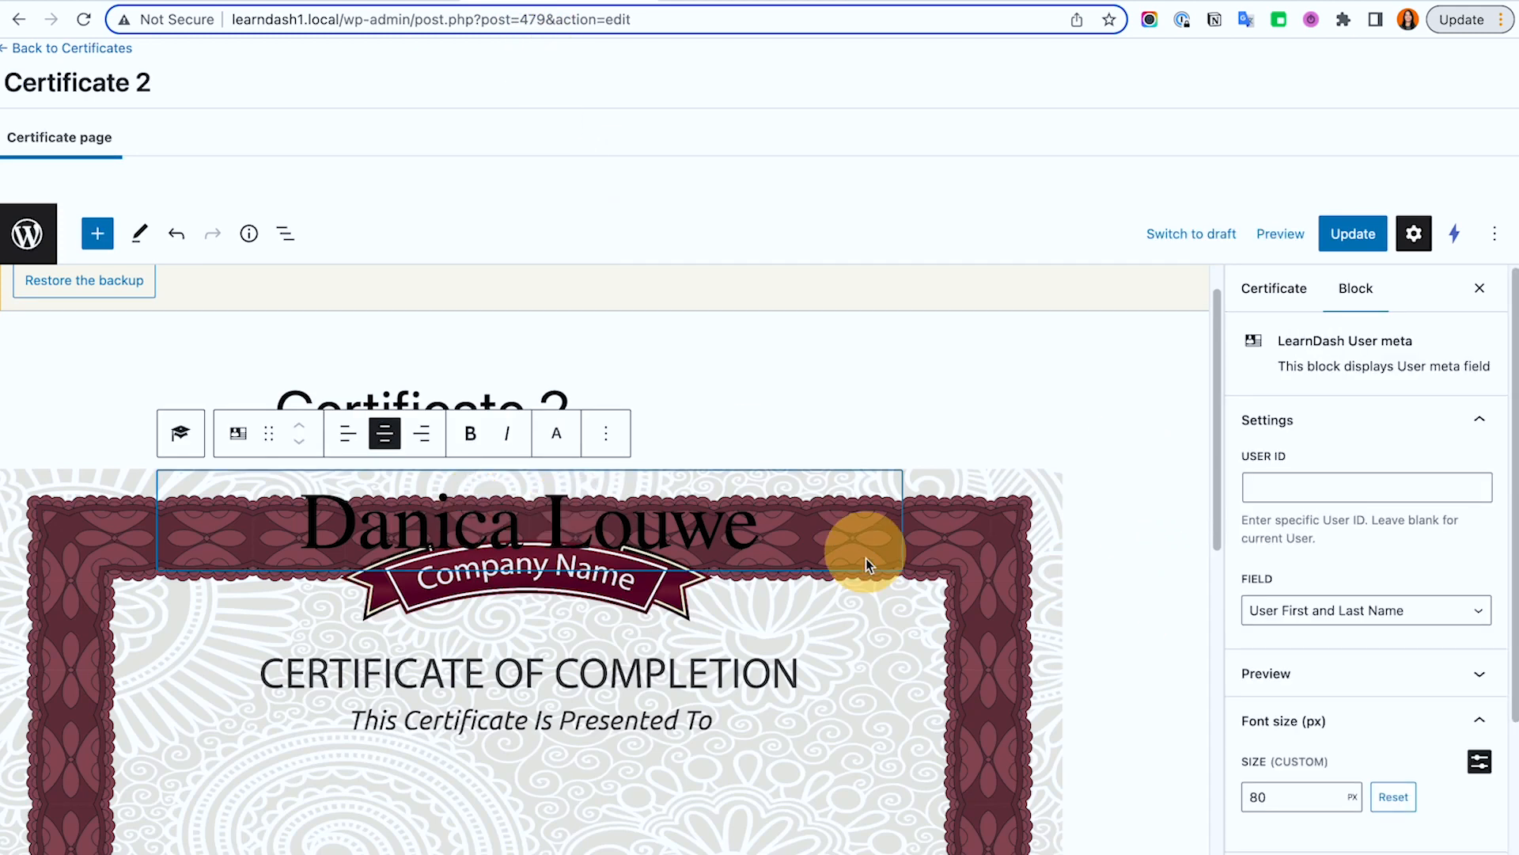
scroll(1092, 496, up, 1)
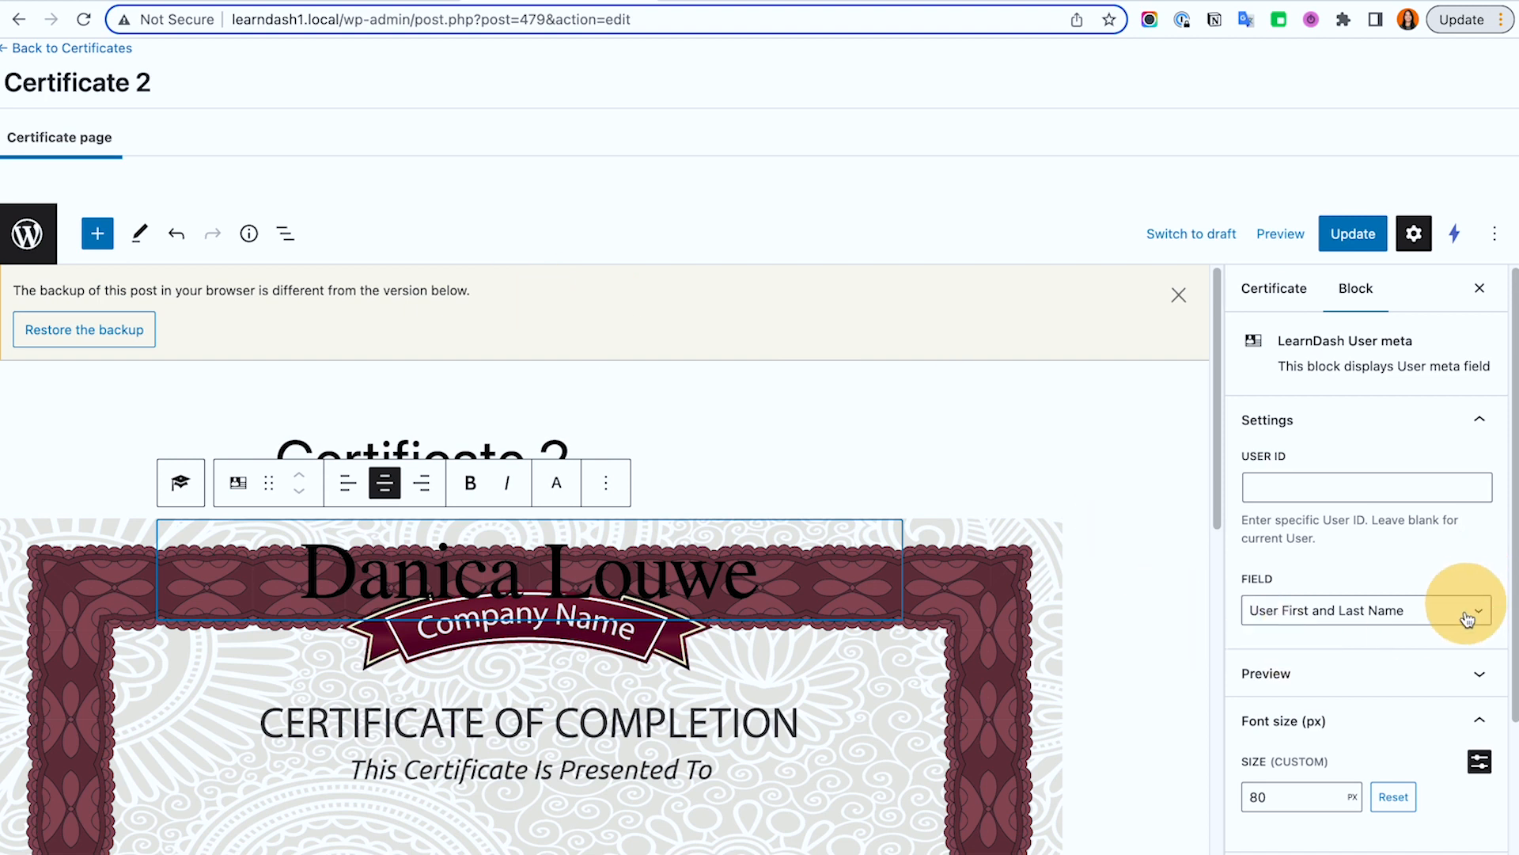
scroll(1460, 610, down, 3)
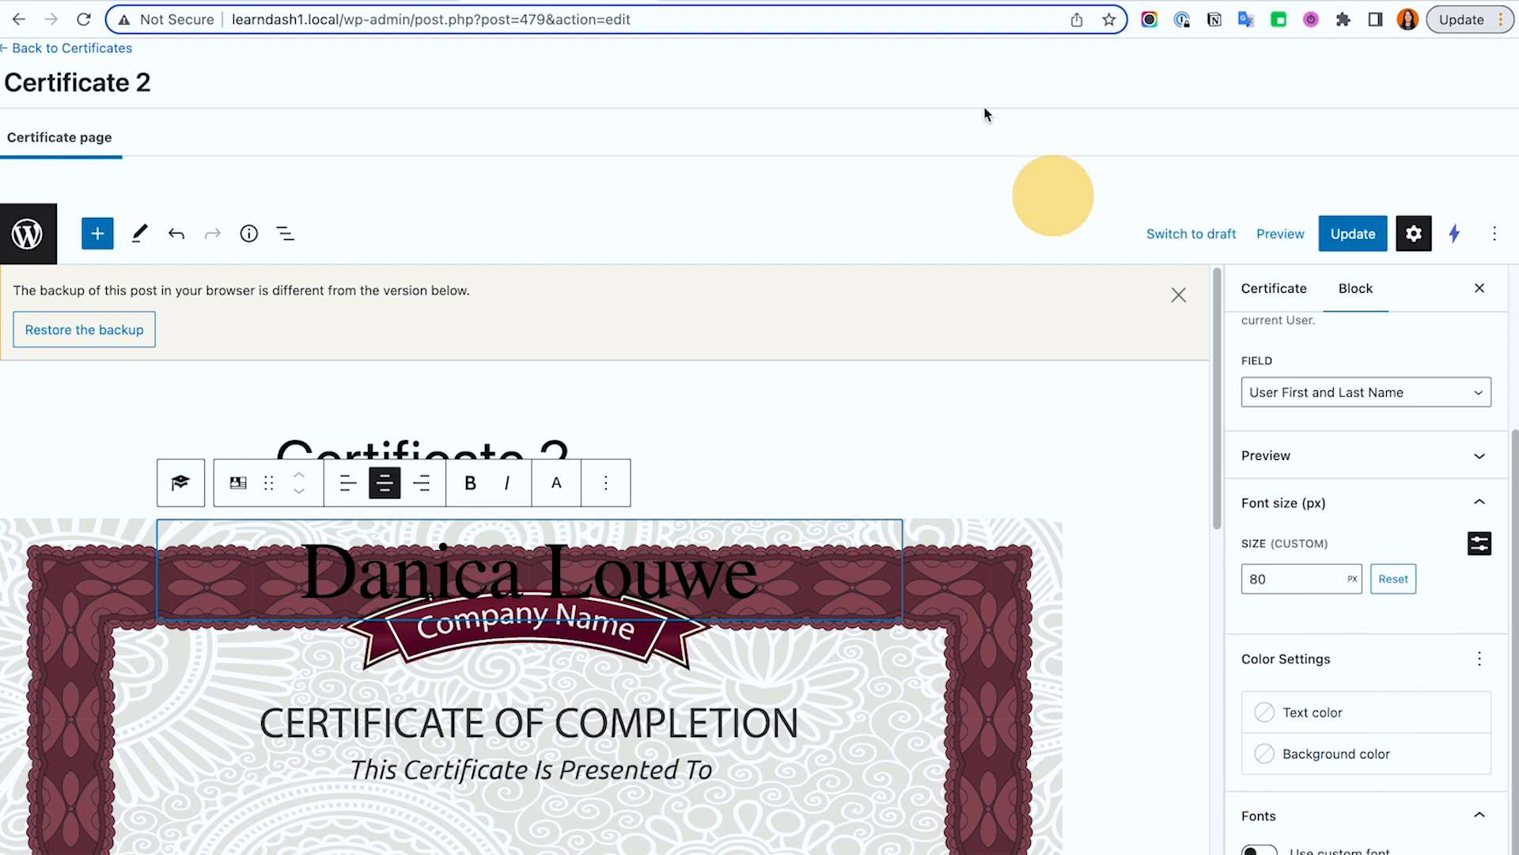
Step: Find the video tutorial in the LearnDash certificate documentation and view its section on modifying the certificate
click(1088, 2)
scroll(1067, 515, down, 12)
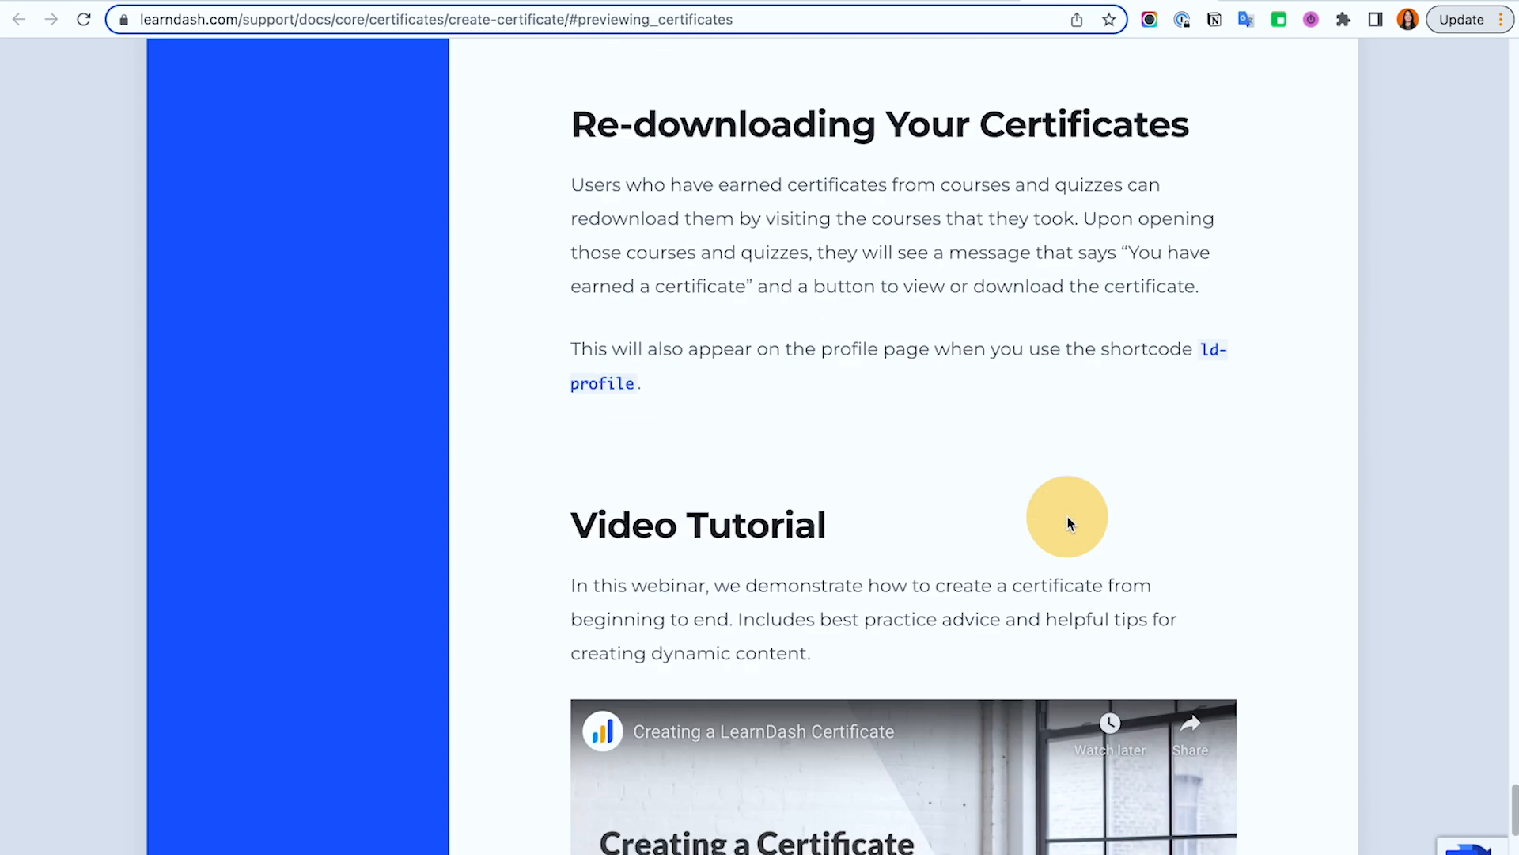
scroll(1067, 516, down, 7)
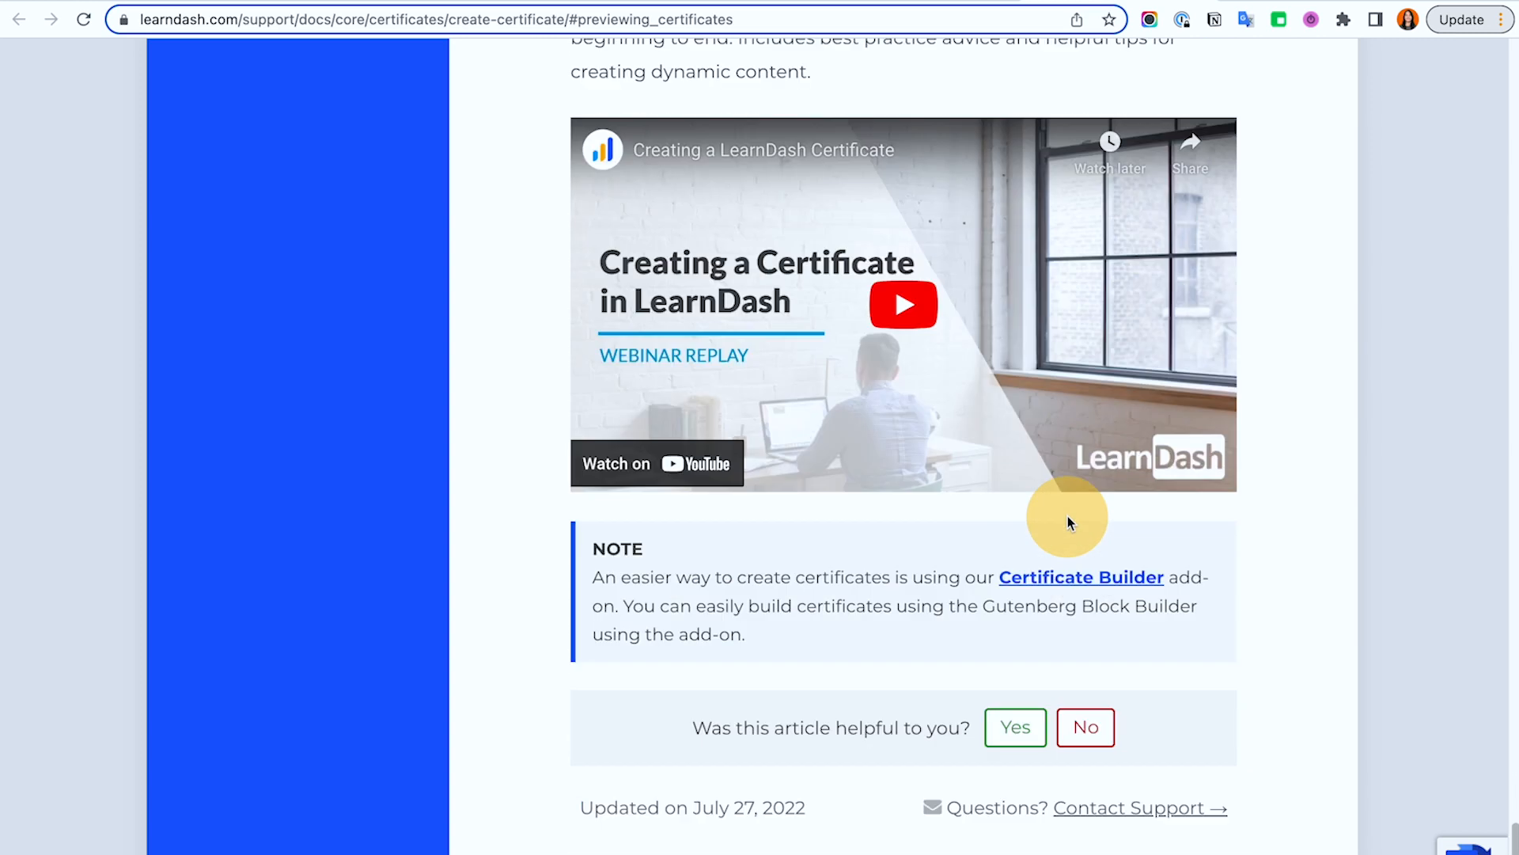
click(913, 306)
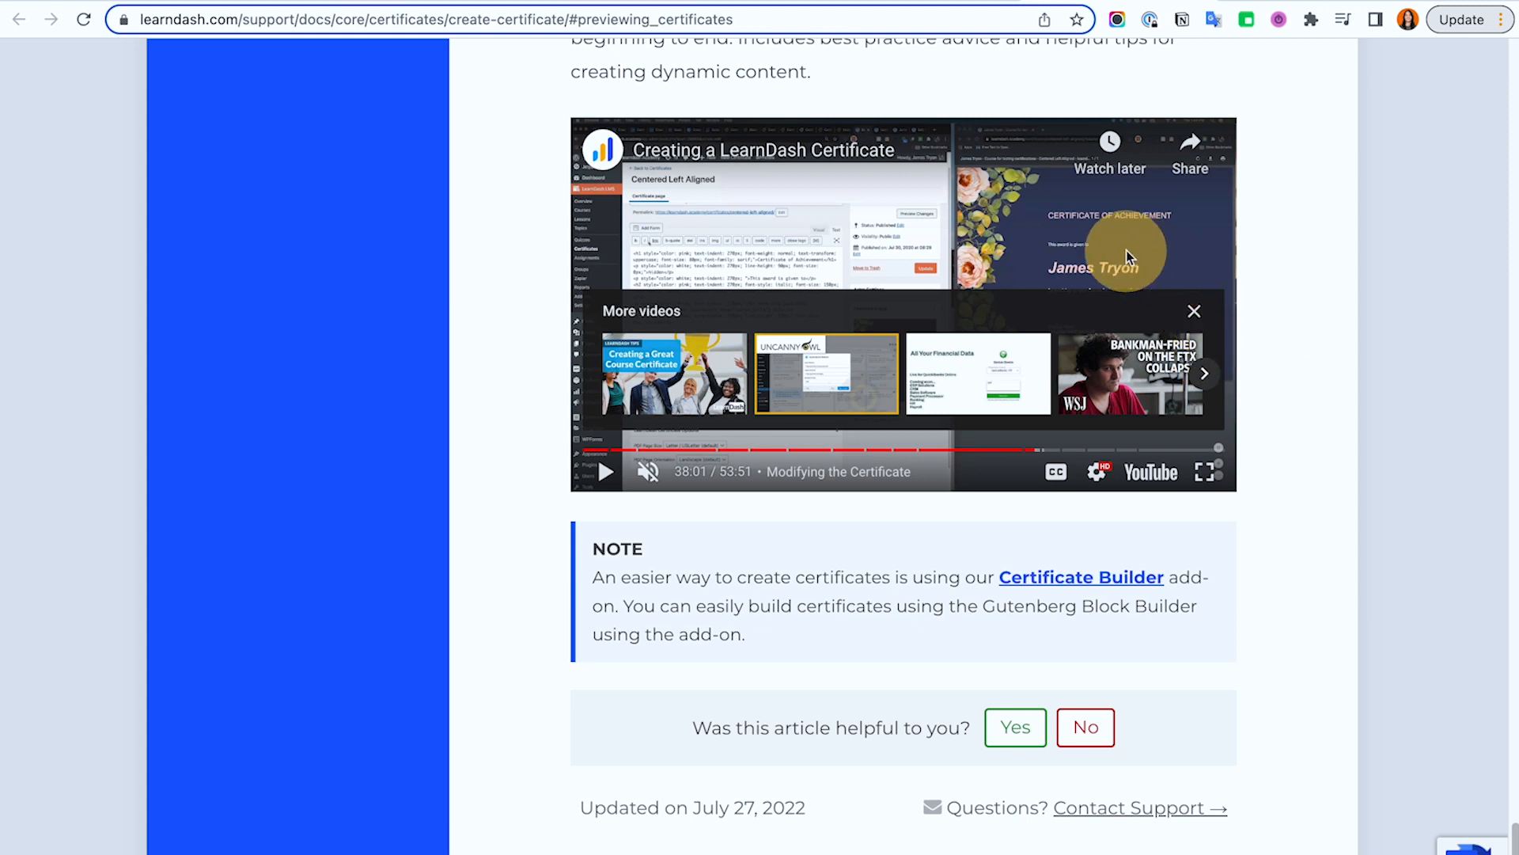
click(1195, 313)
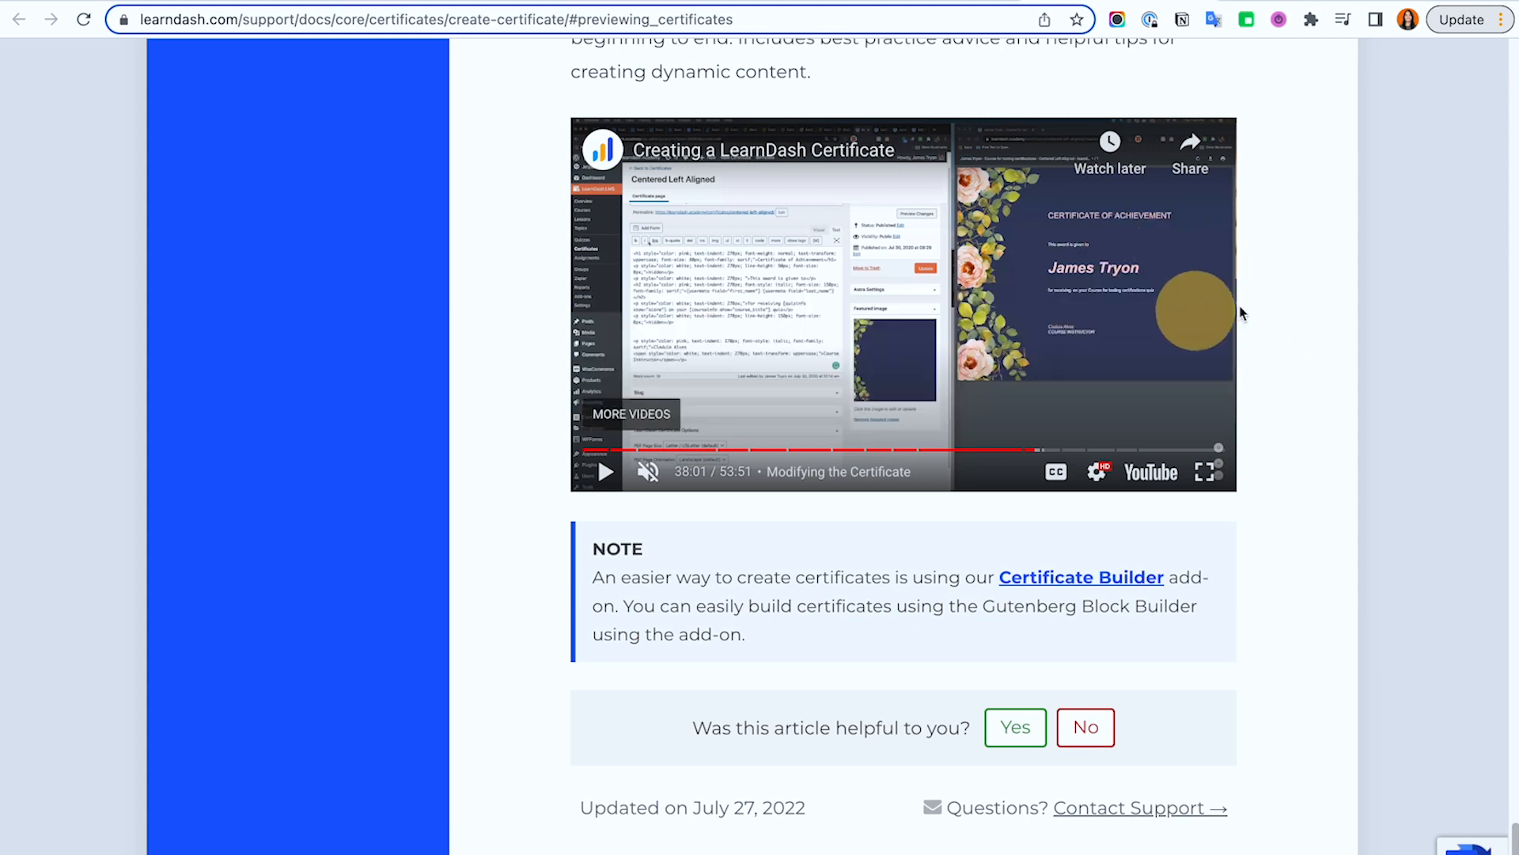
Step: Look over the lower part of Certificate 2 in the editor and hide the settings sidebar
scroll(1186, 372, down, 1)
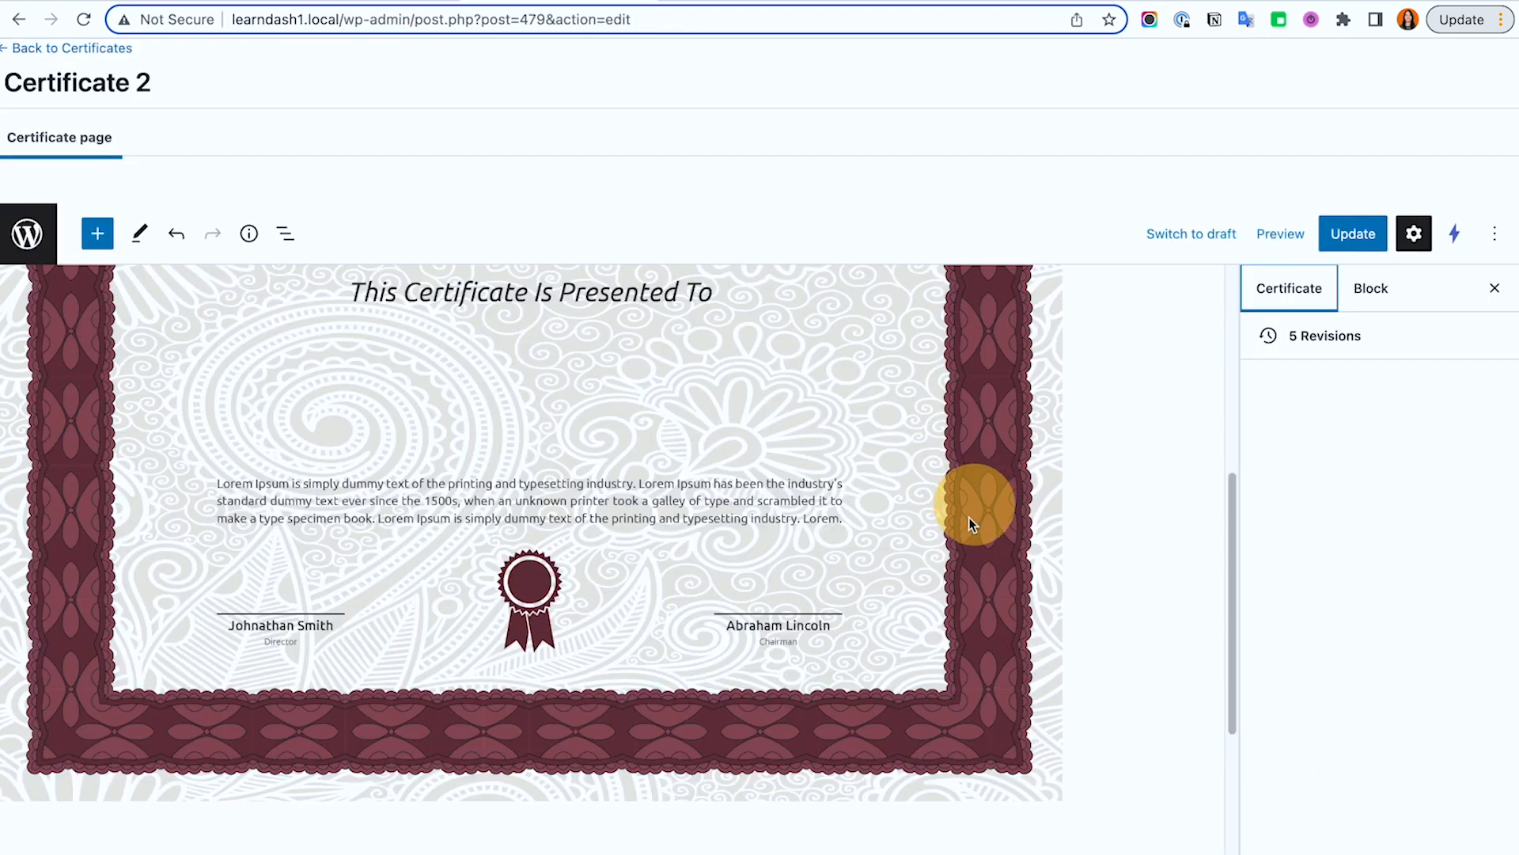
scroll(968, 516, down, 5)
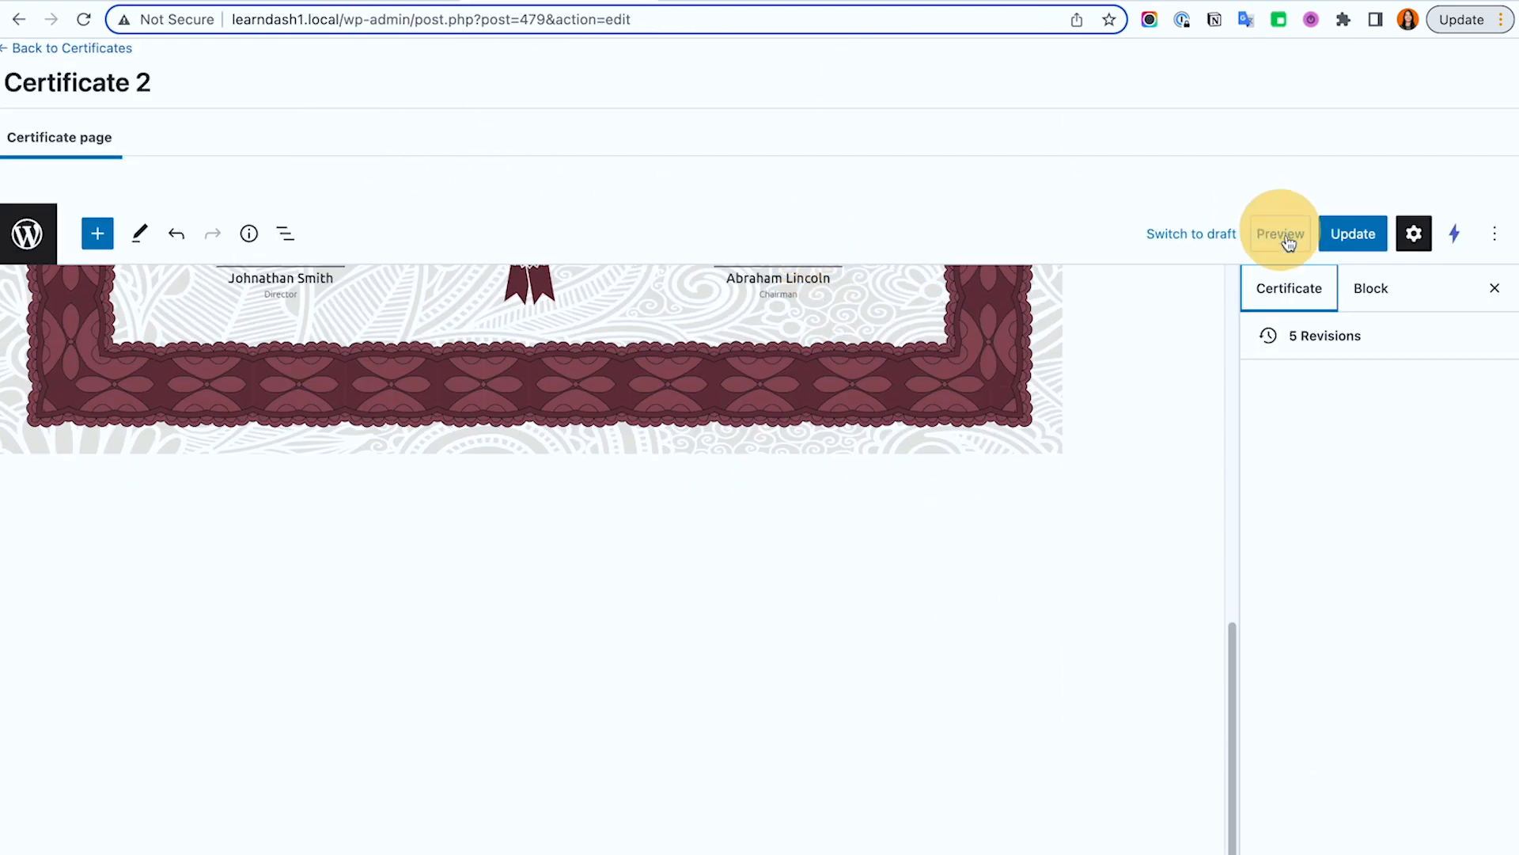
click(1426, 237)
click(1427, 237)
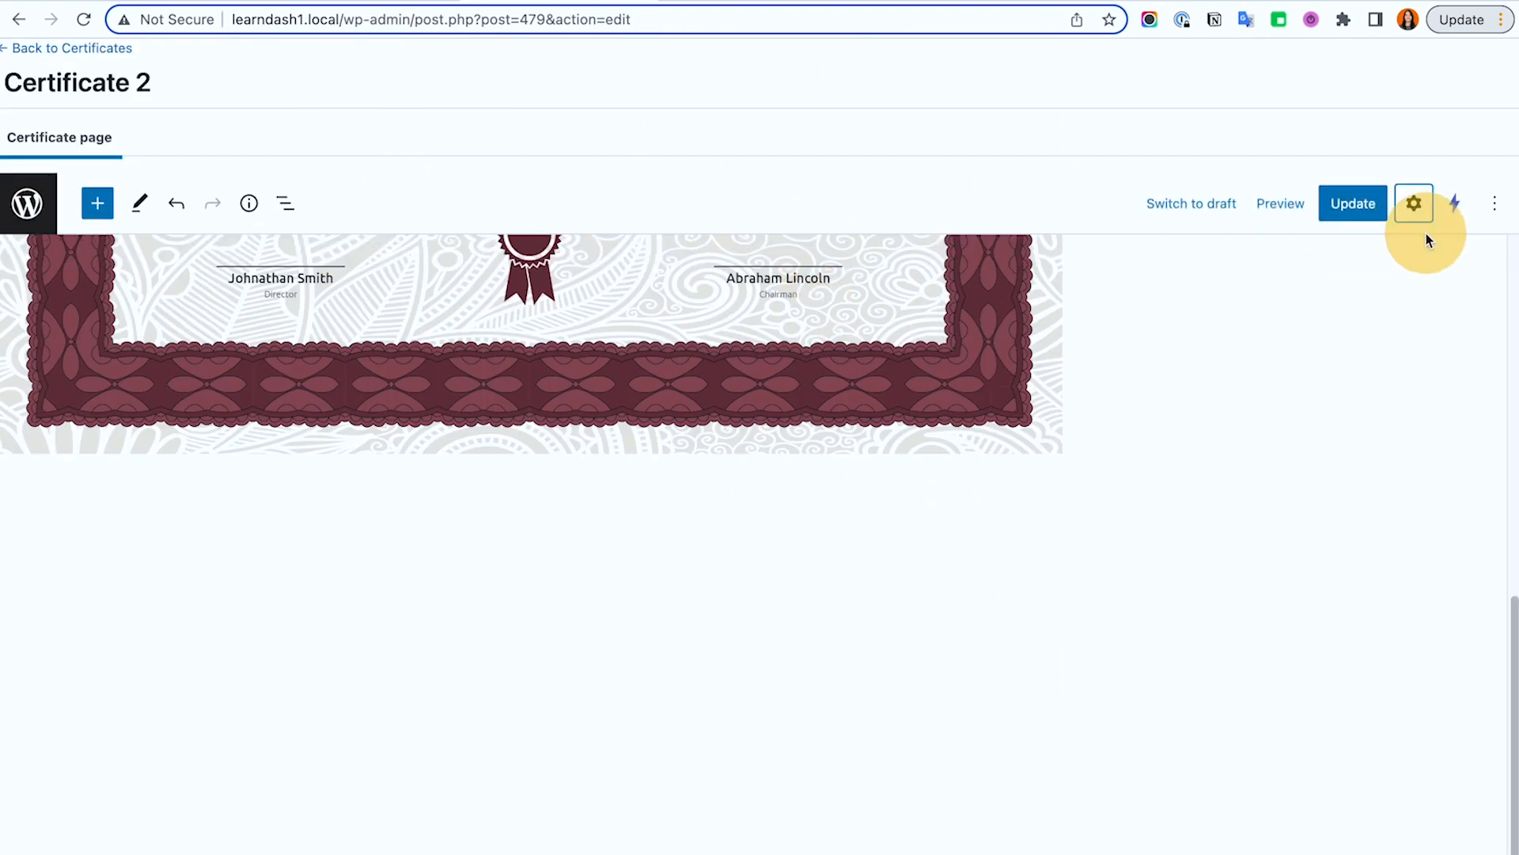
Step: Leave Certificate 2, check the editor options of Certificate 1 and return to the certificates list
click(82, 50)
click(819, 319)
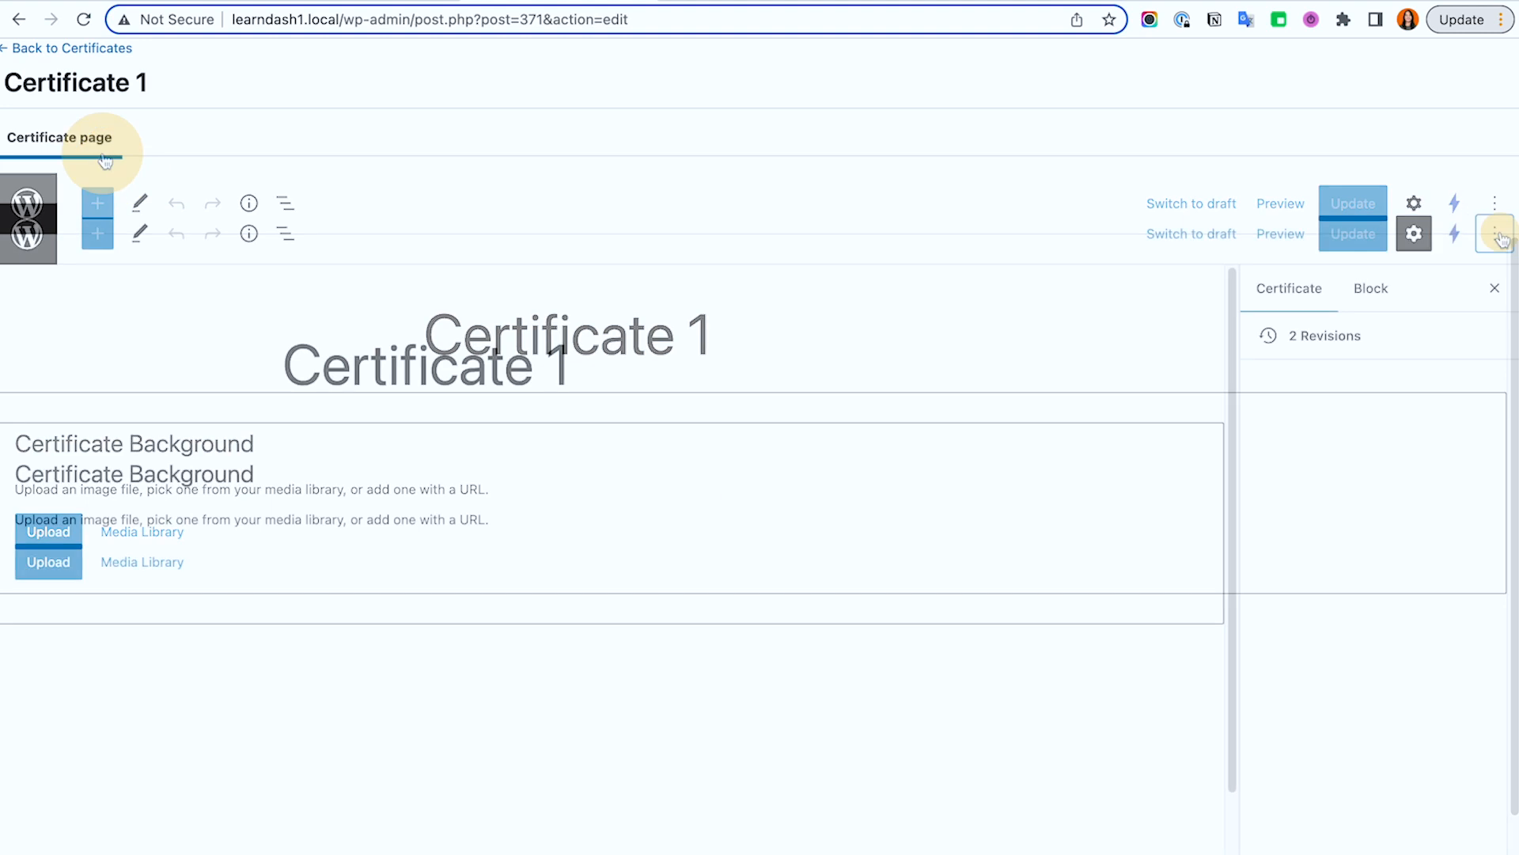
click(1498, 236)
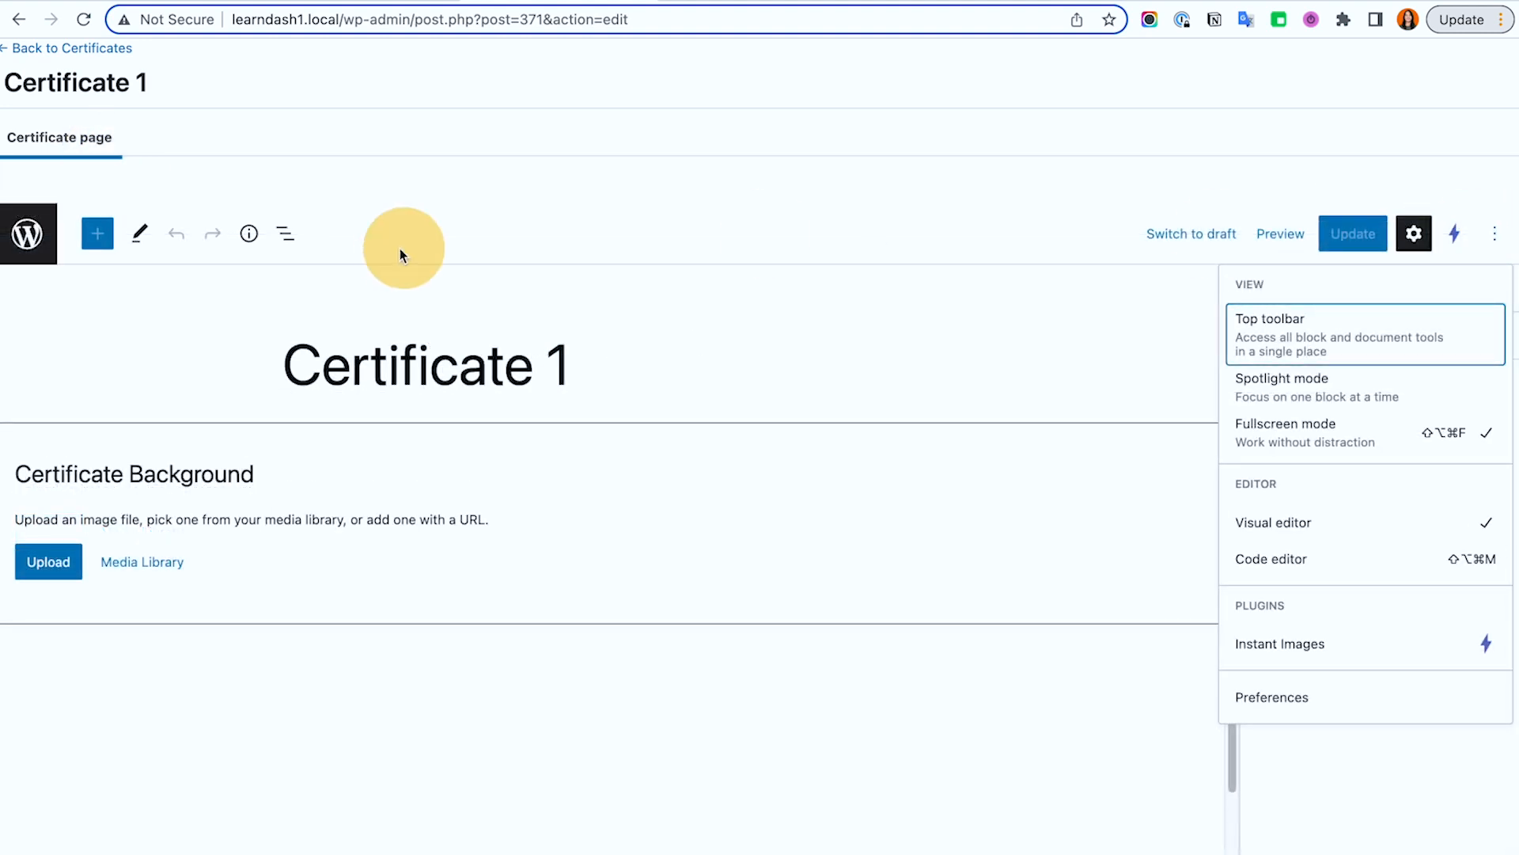
click(35, 48)
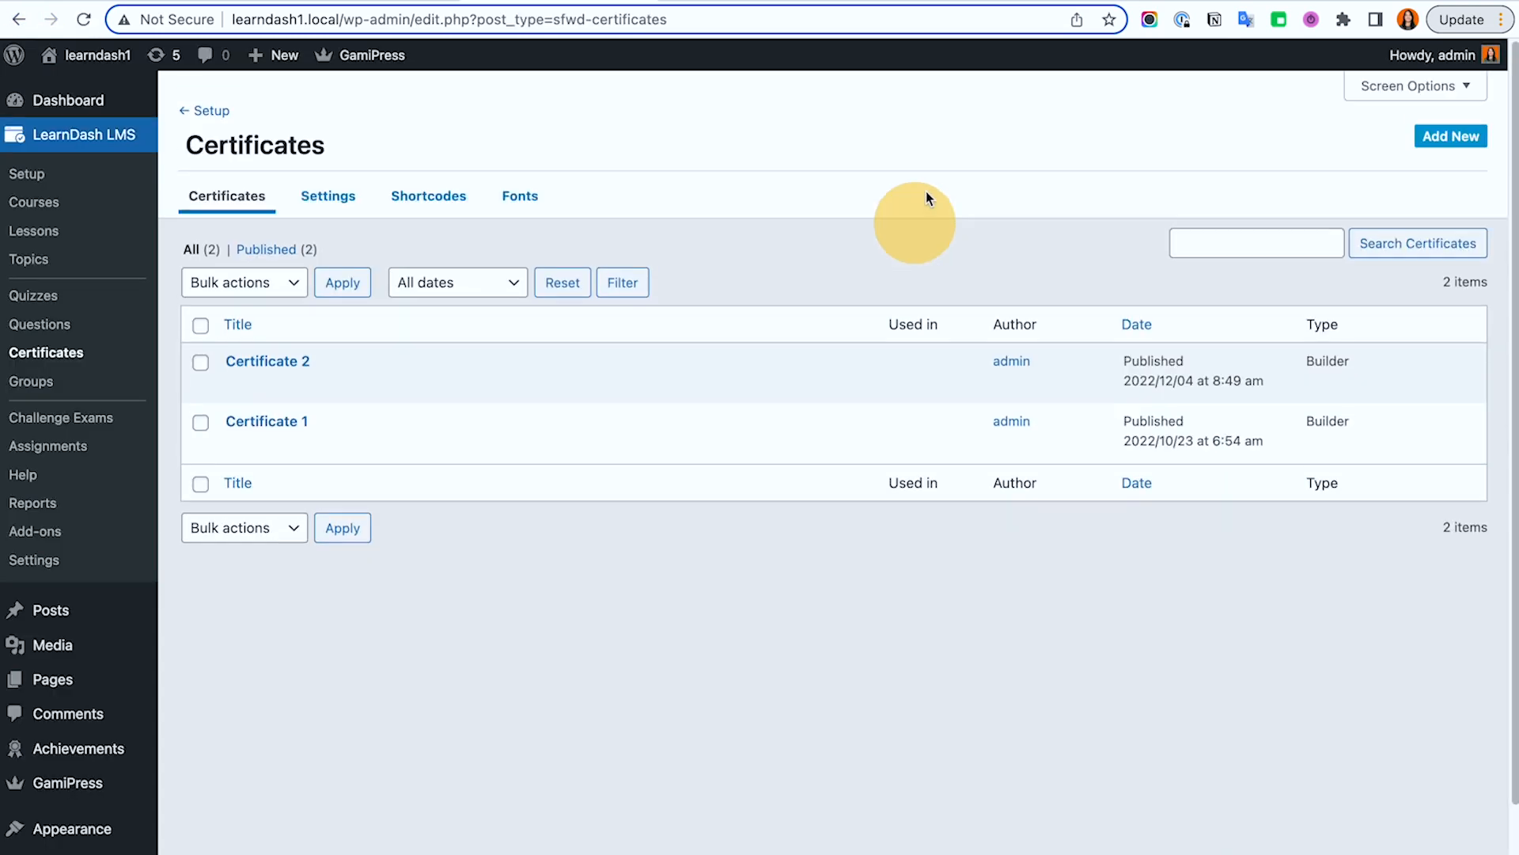
Step: Add a new certificate titled "Certificate 3" in the classic editor and publish it
click(1447, 147)
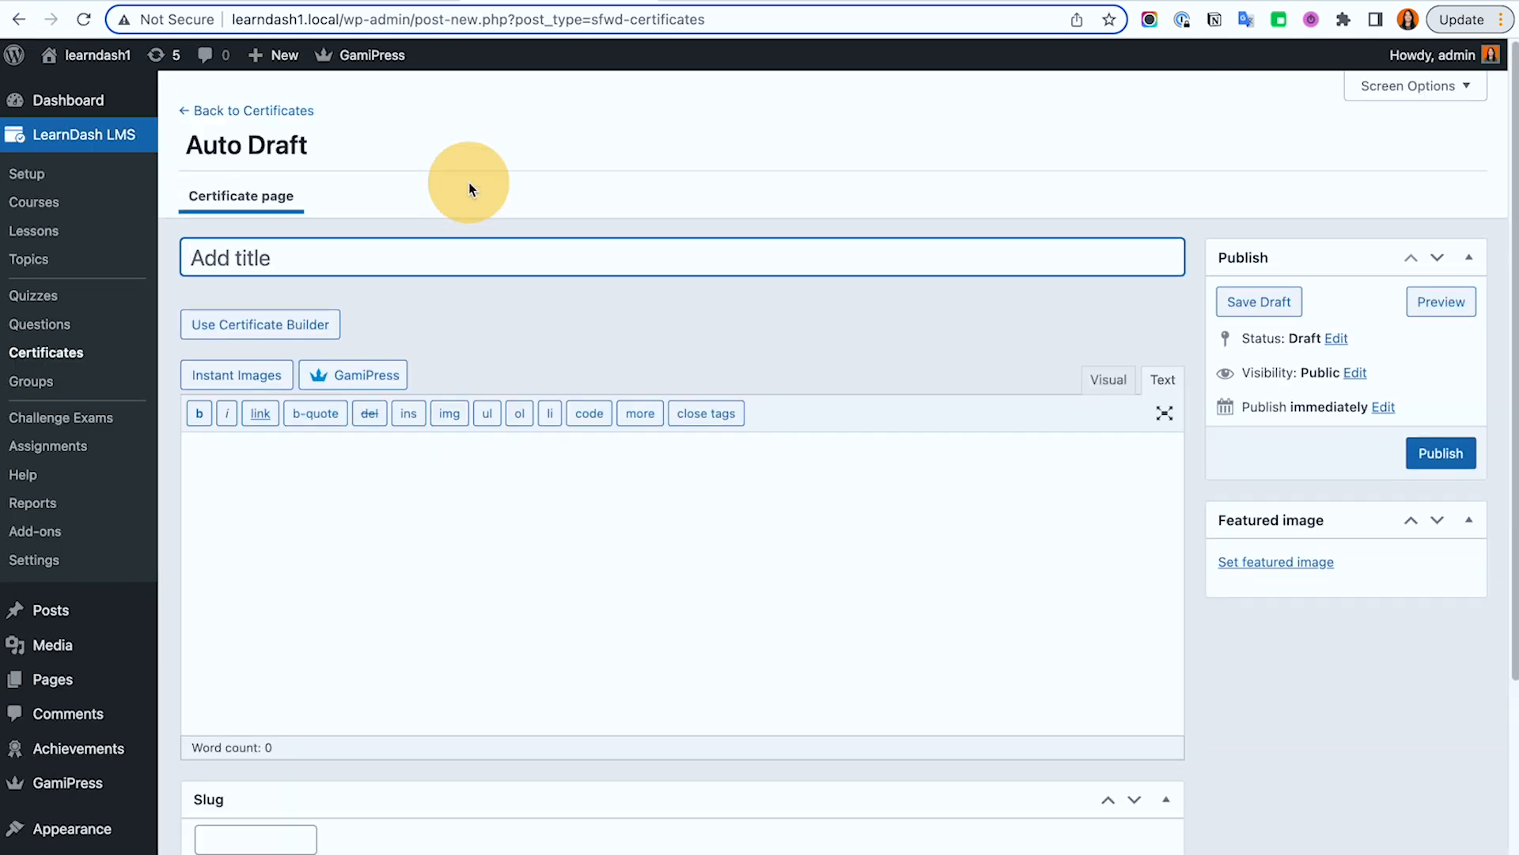
text(Certi)
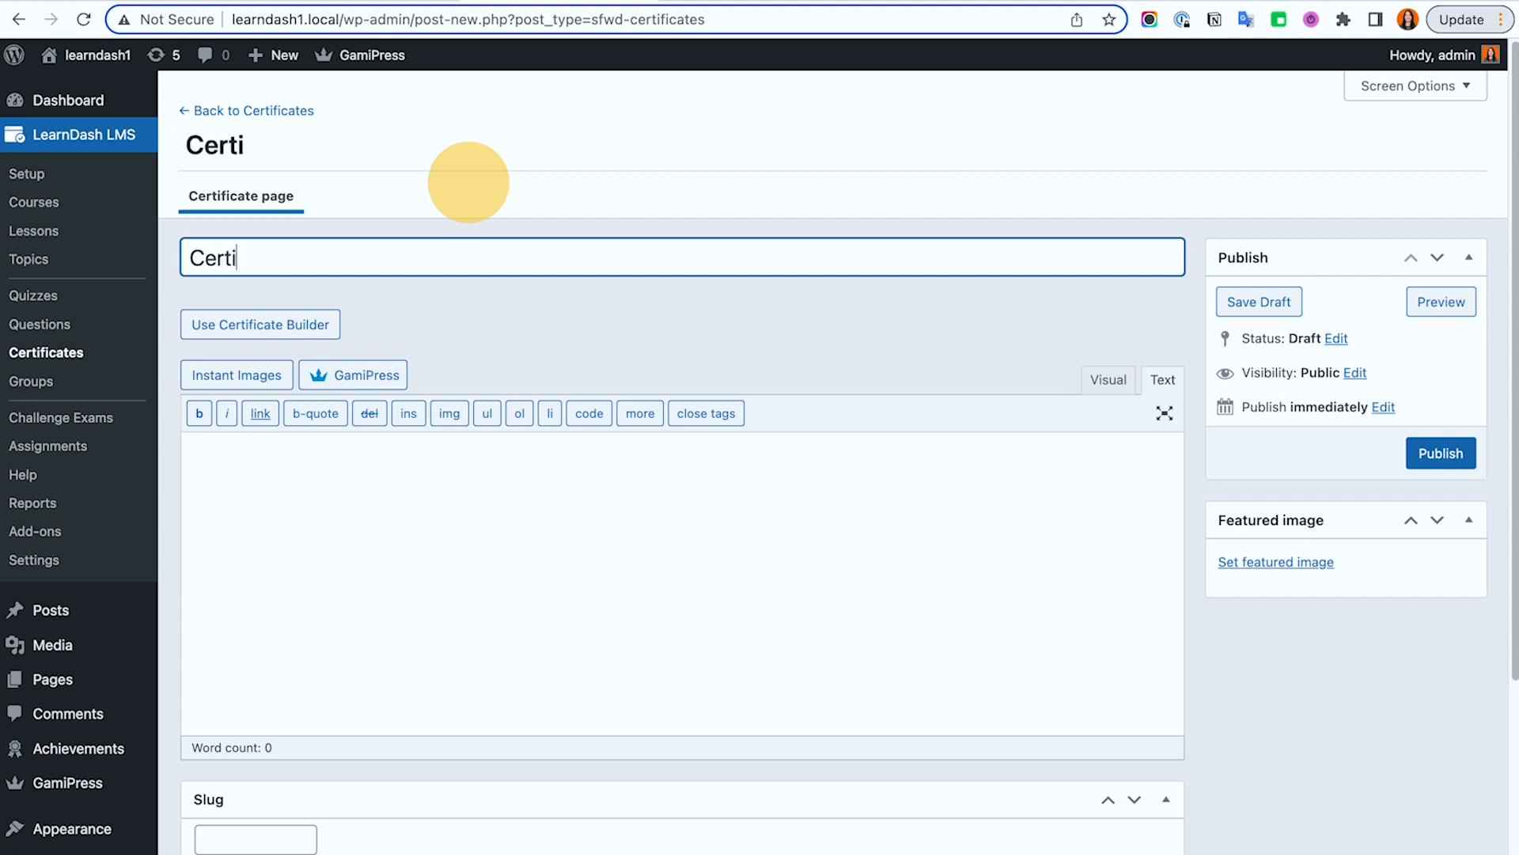
text(ficate 3)
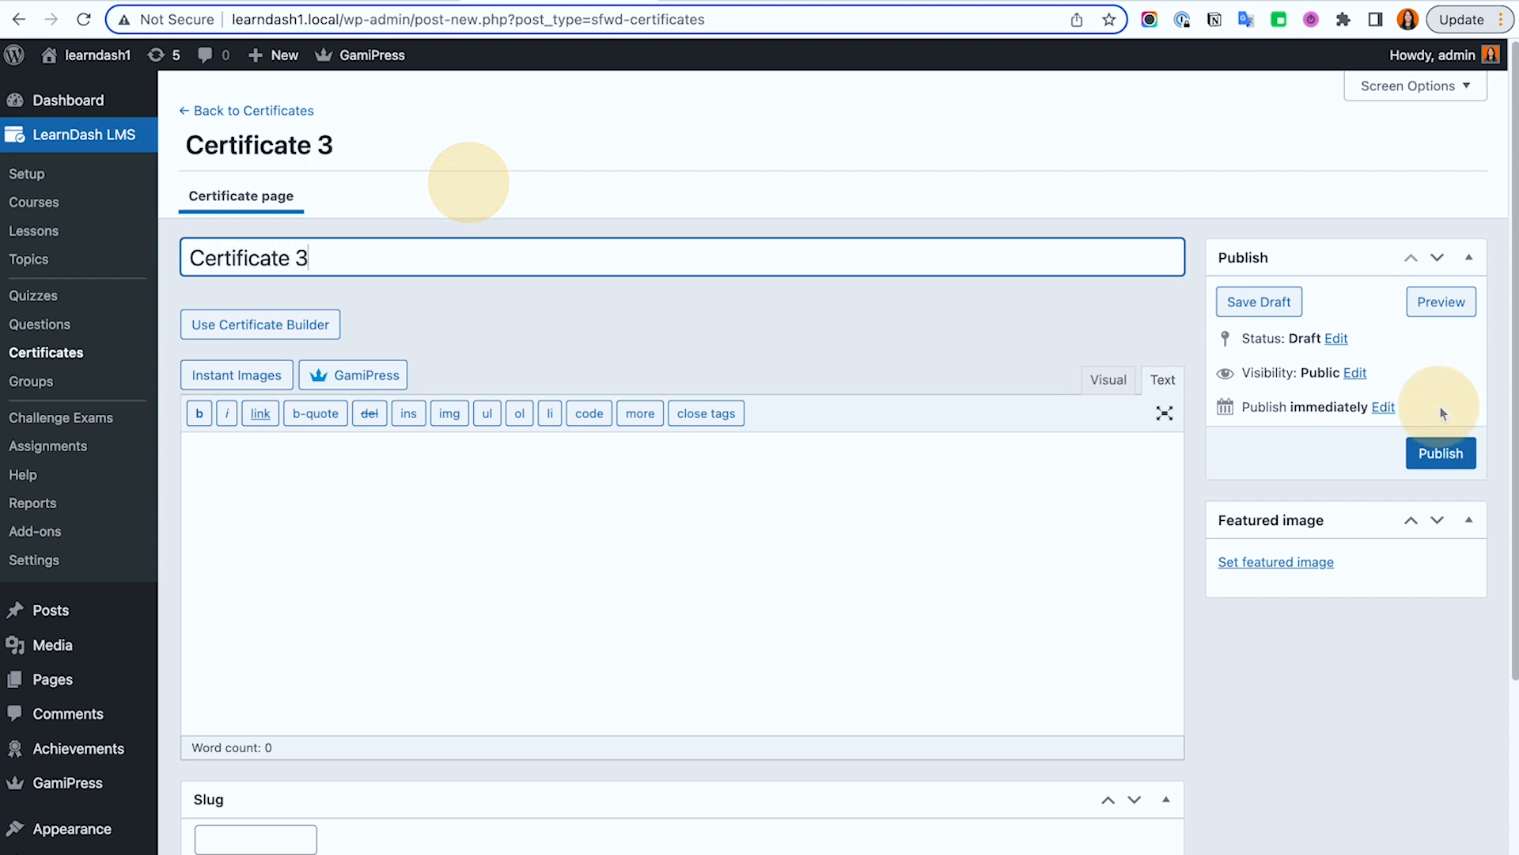
click(1451, 456)
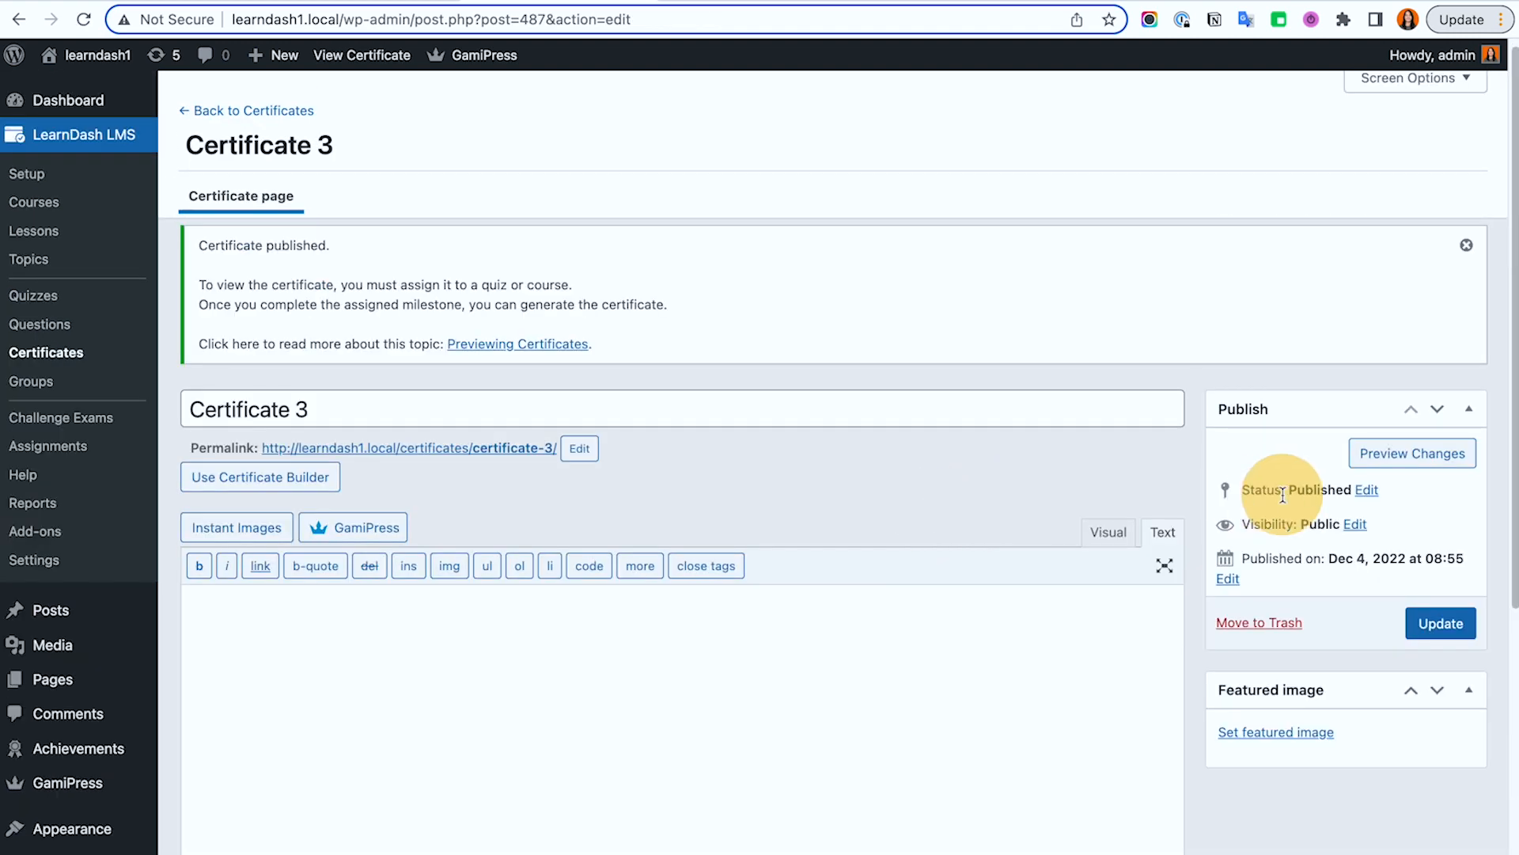
Step: Preview Certificate 3, review its page options and compare it with the PDF preview of Certificate 2
click(1400, 455)
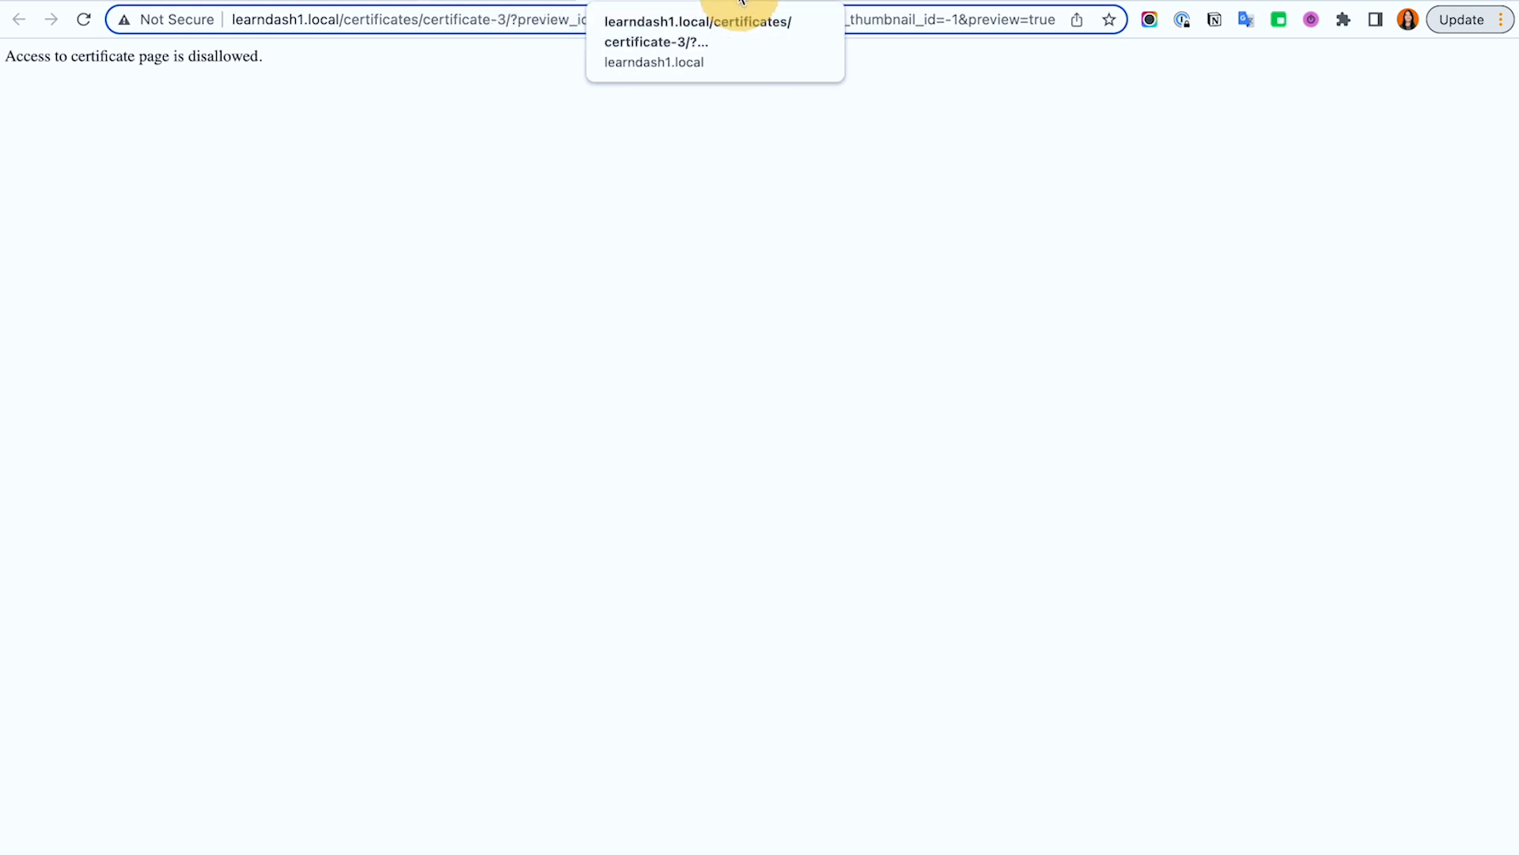
click(730, 1)
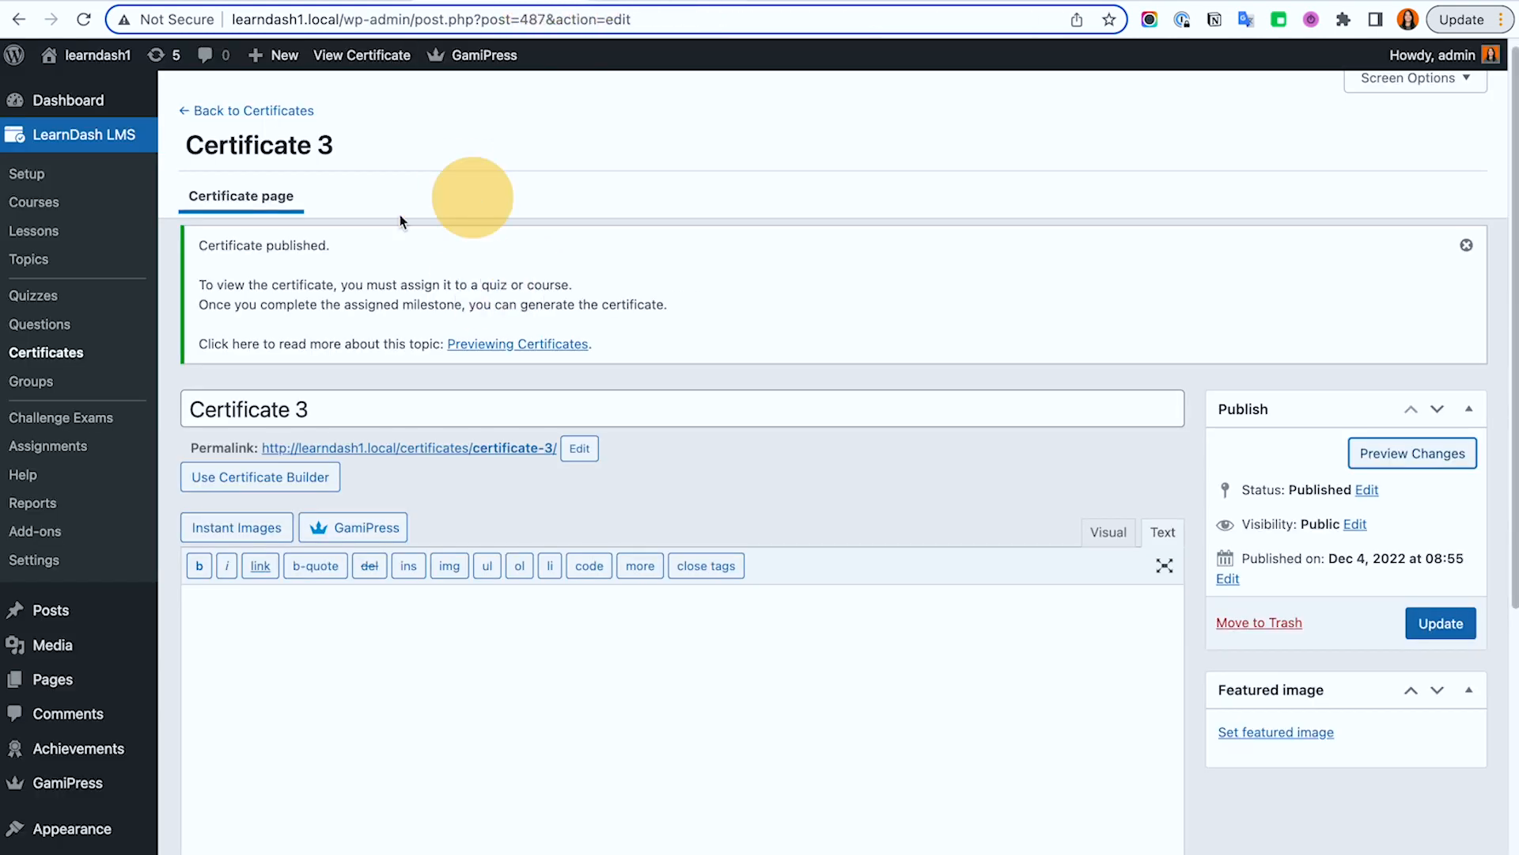
scroll(1217, 481, down, 6)
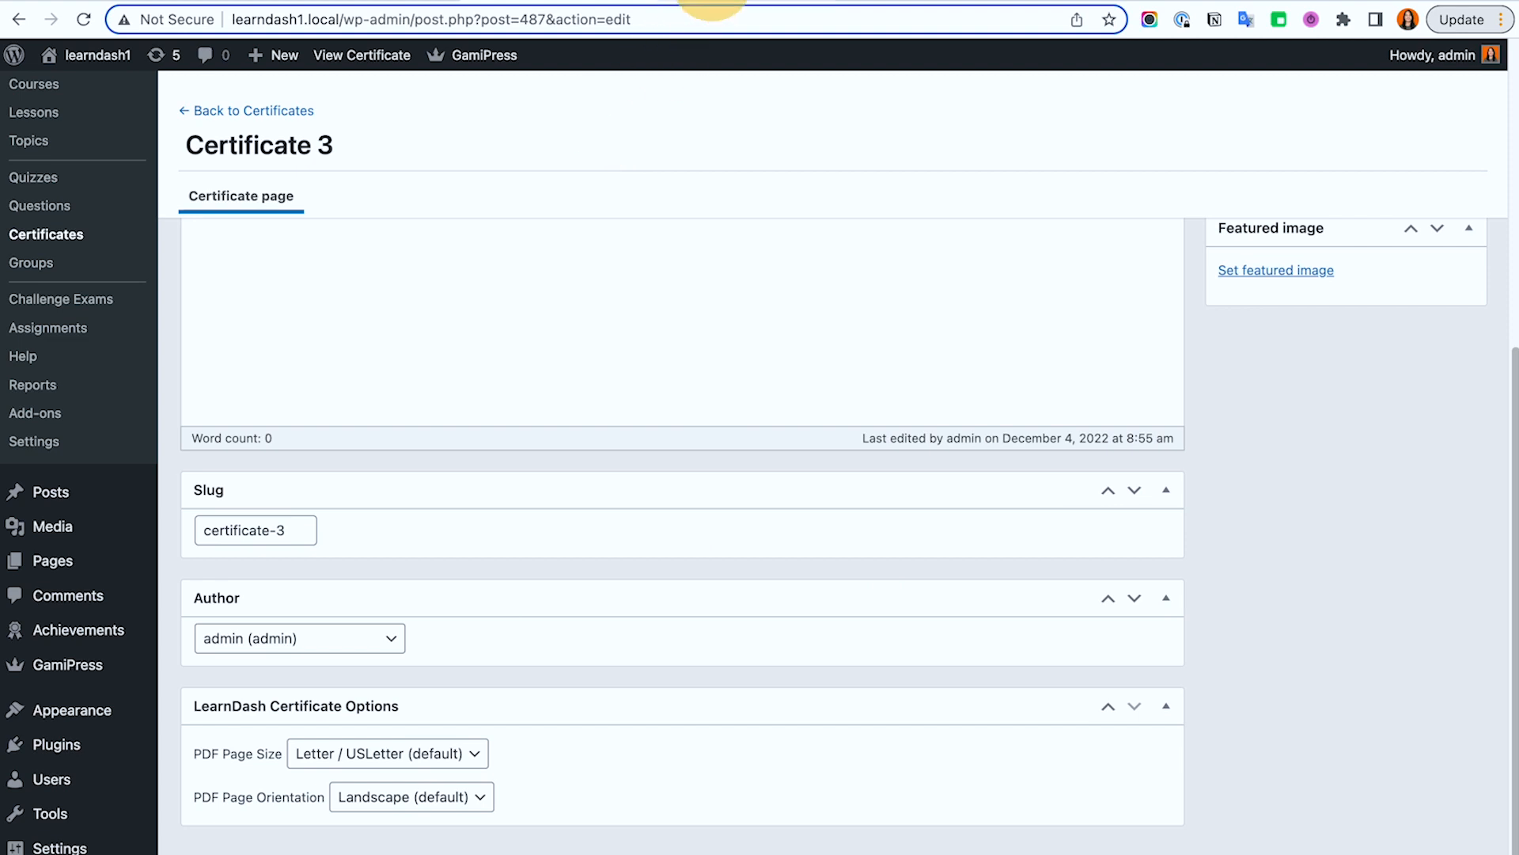
click(701, 3)
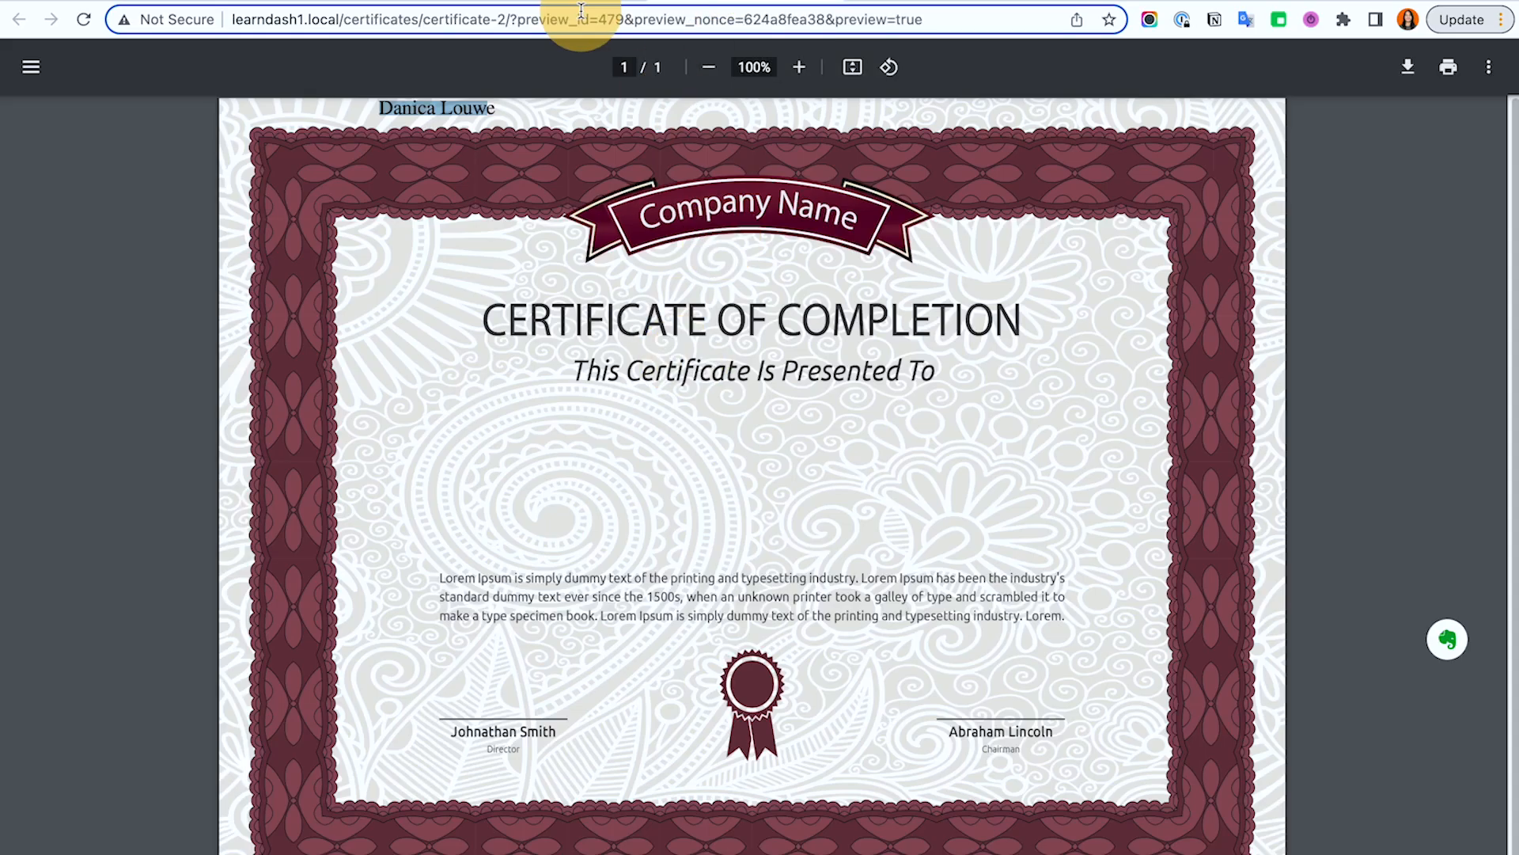
click(554, 4)
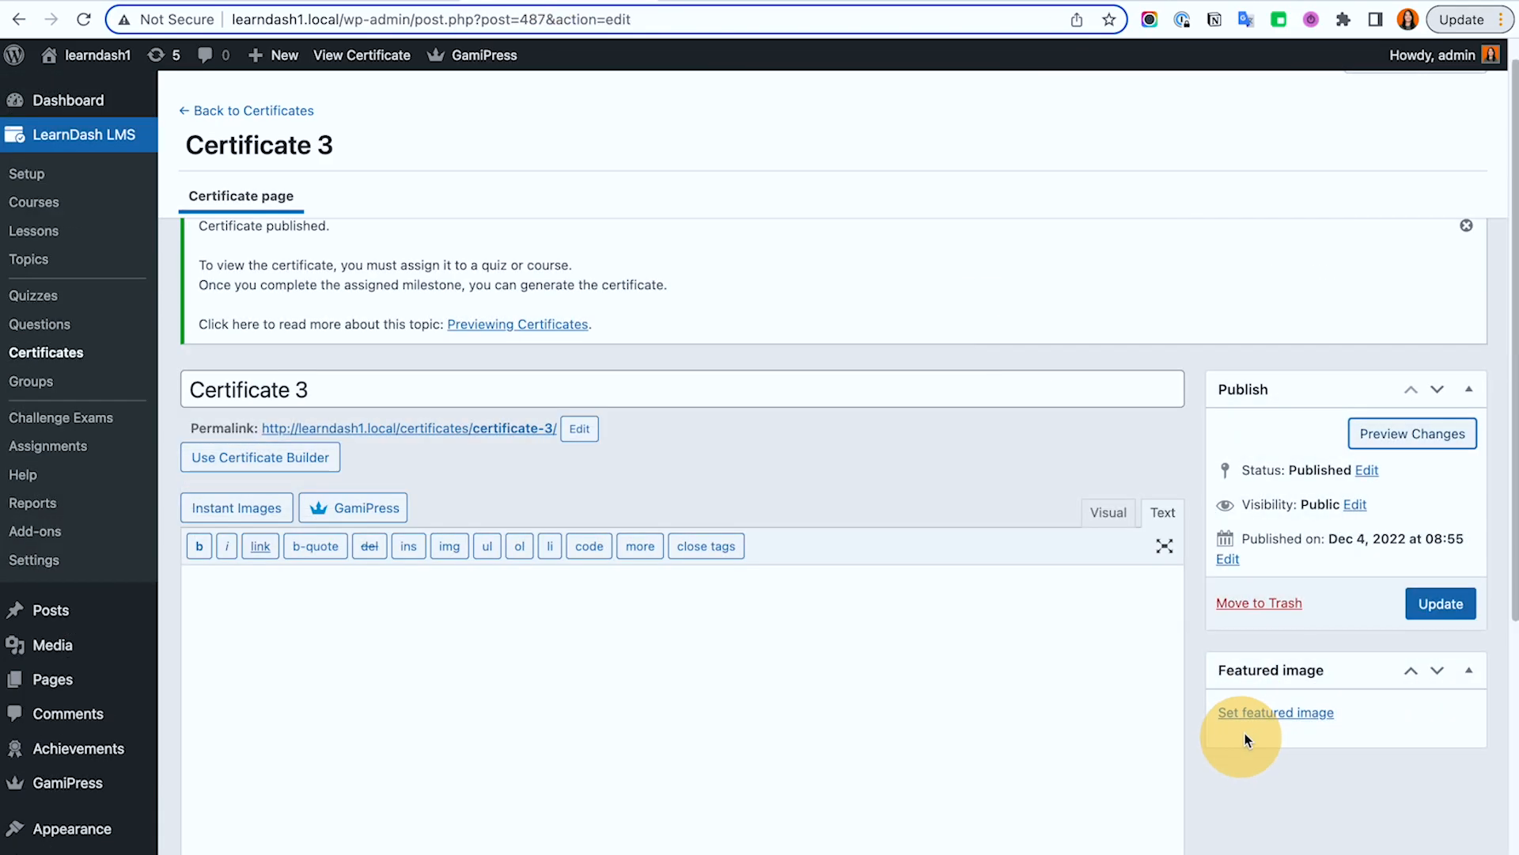
Step: Set a Certificate of Completion image from the media library as Certificate 3's featured image, update the certificate and open its permalink
click(1250, 721)
click(652, 292)
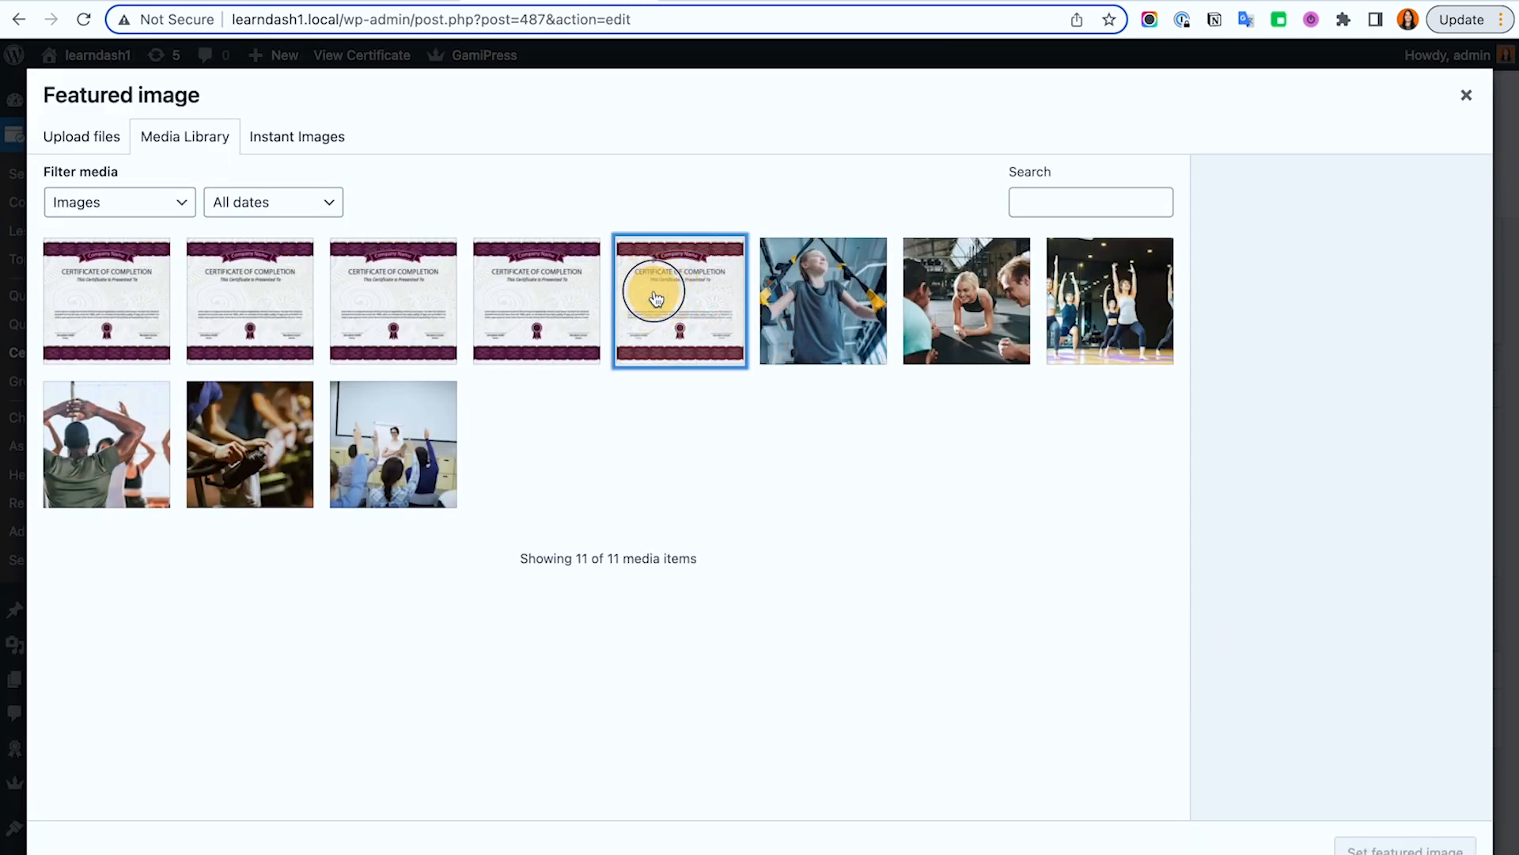
click(1376, 847)
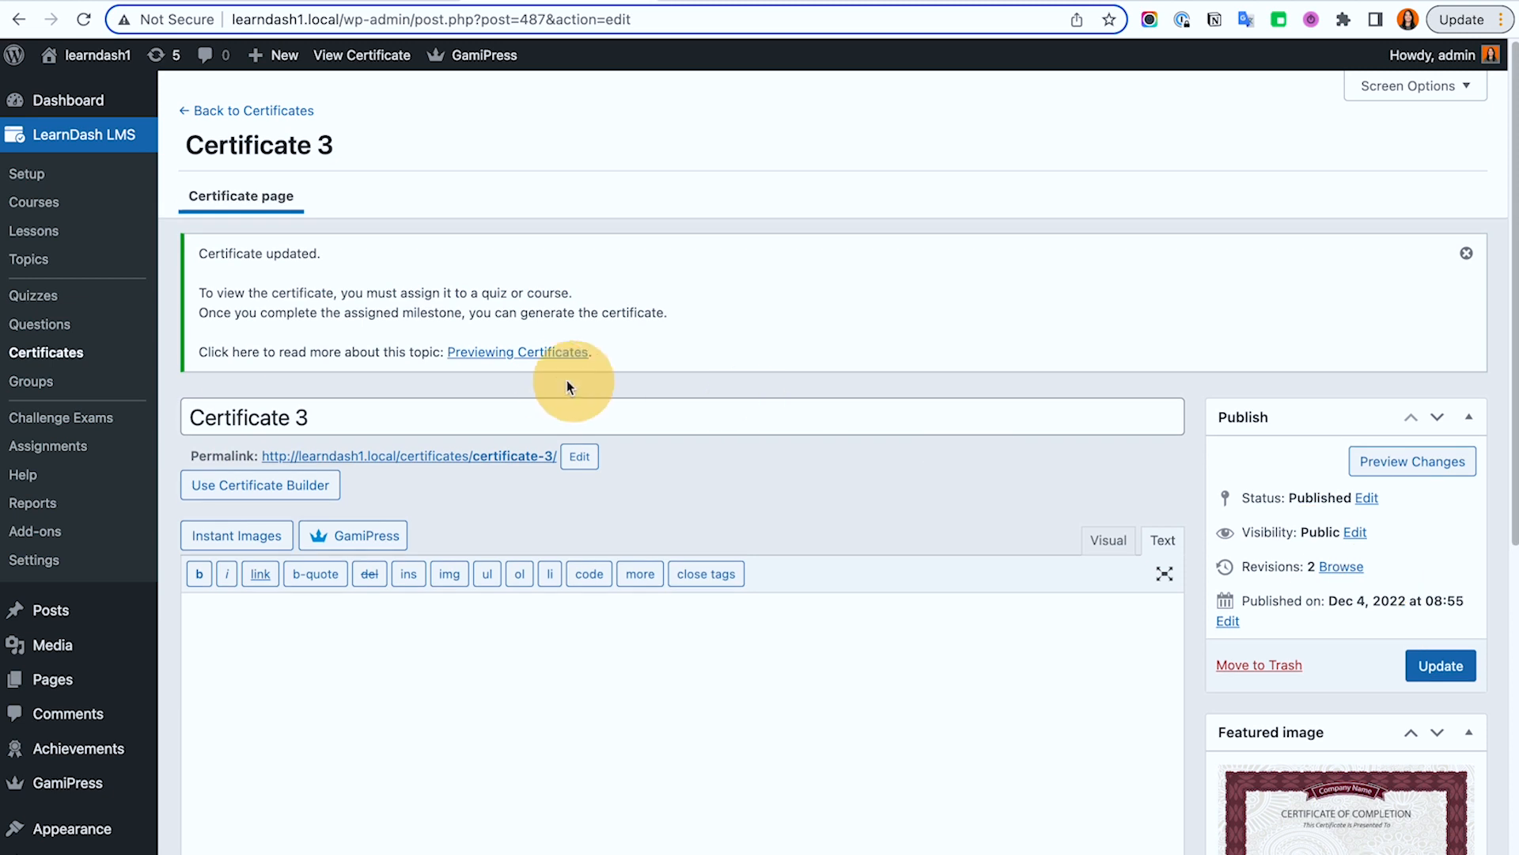
click(459, 456)
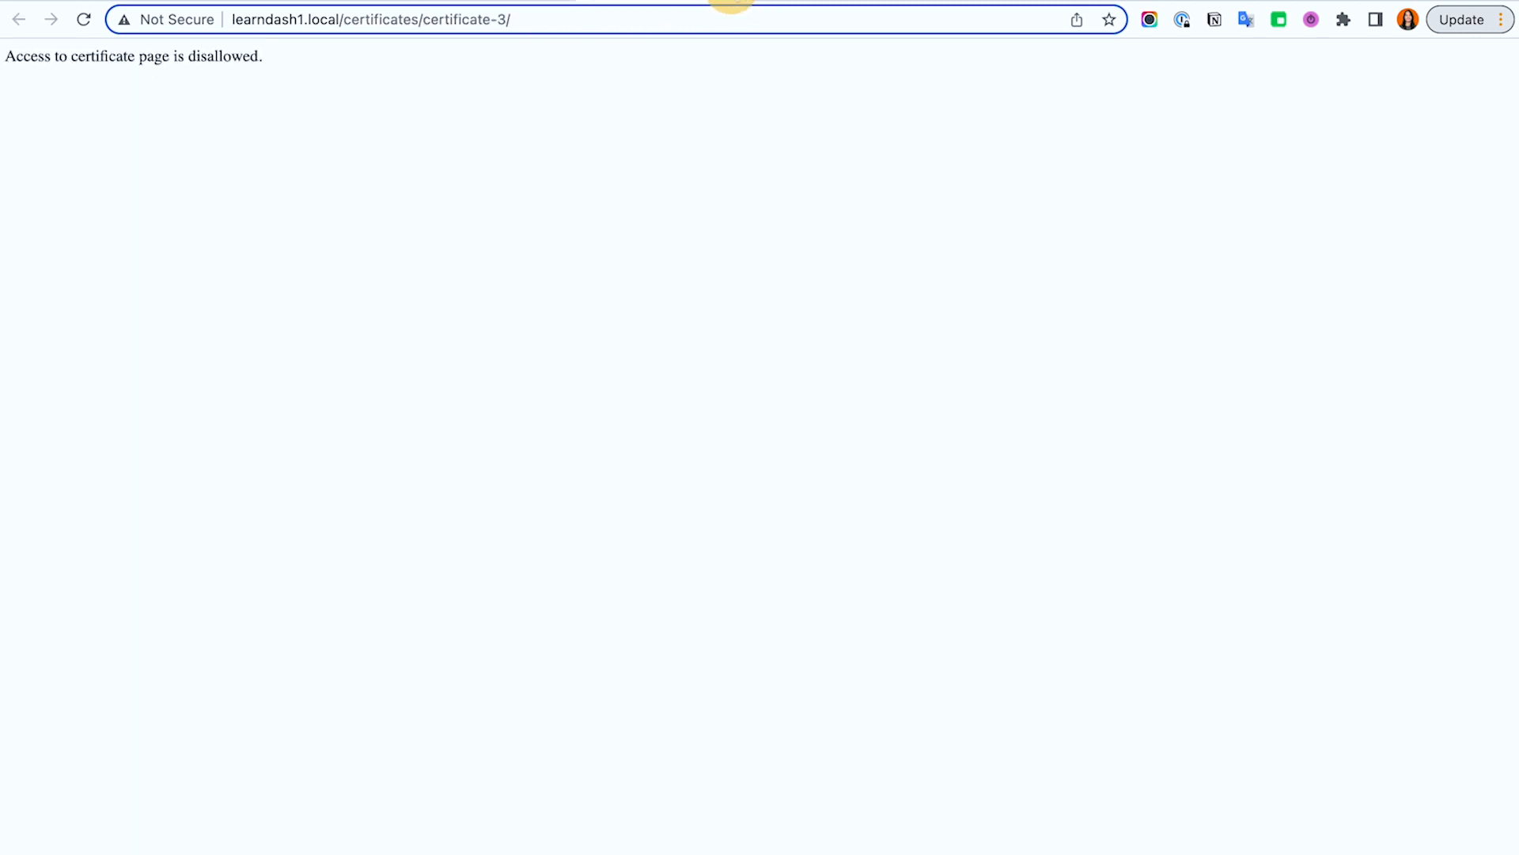
Step: Assign Certificate 3 as the course certificate of "Creating a LearnDash Course" and update the course
click(735, 1)
scroll(610, 402, down, 8)
click(411, 753)
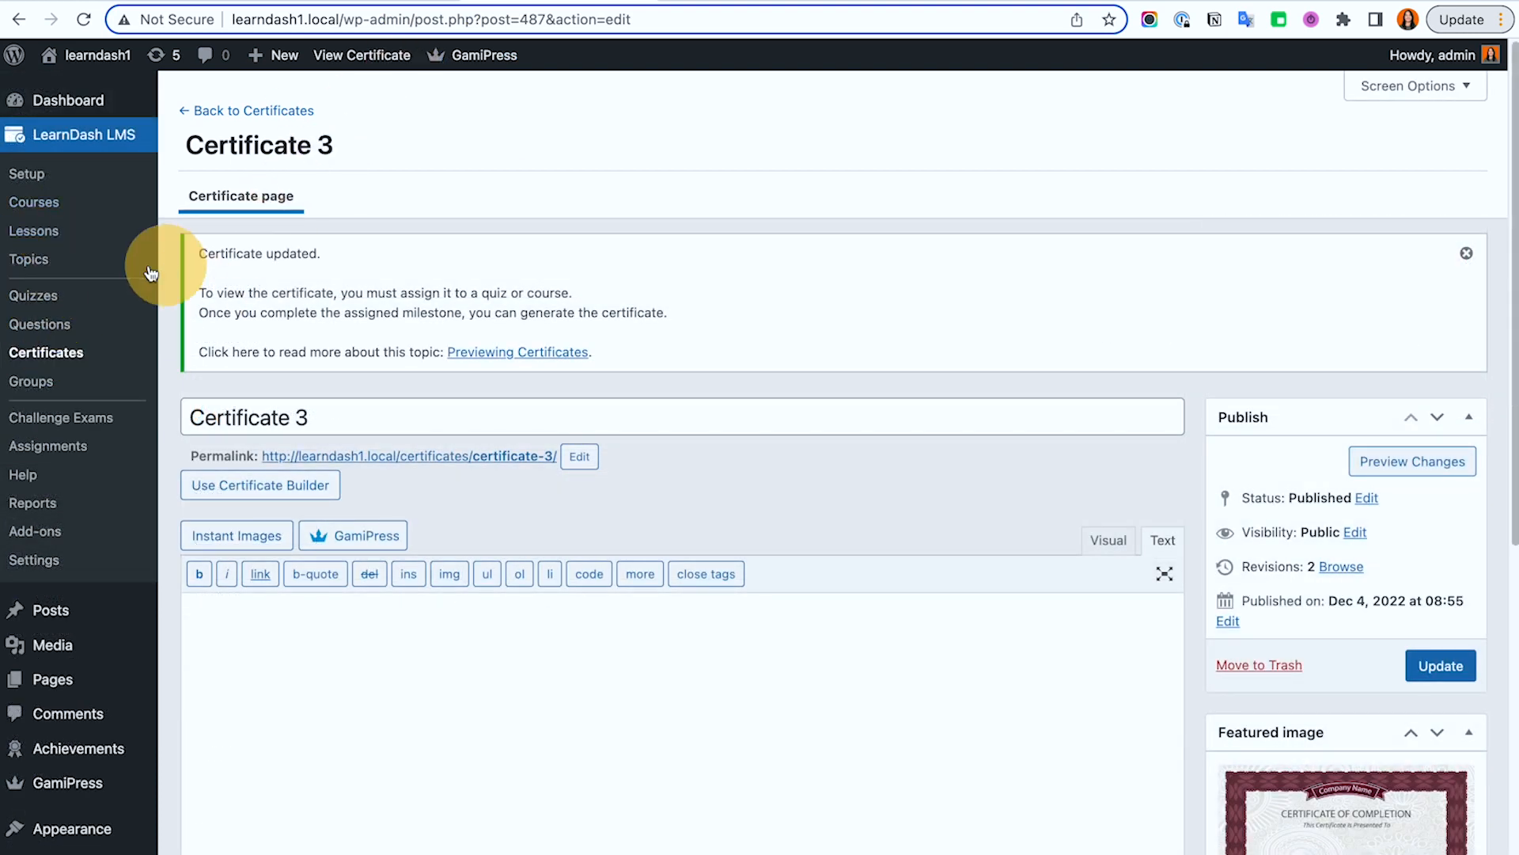
click(48, 202)
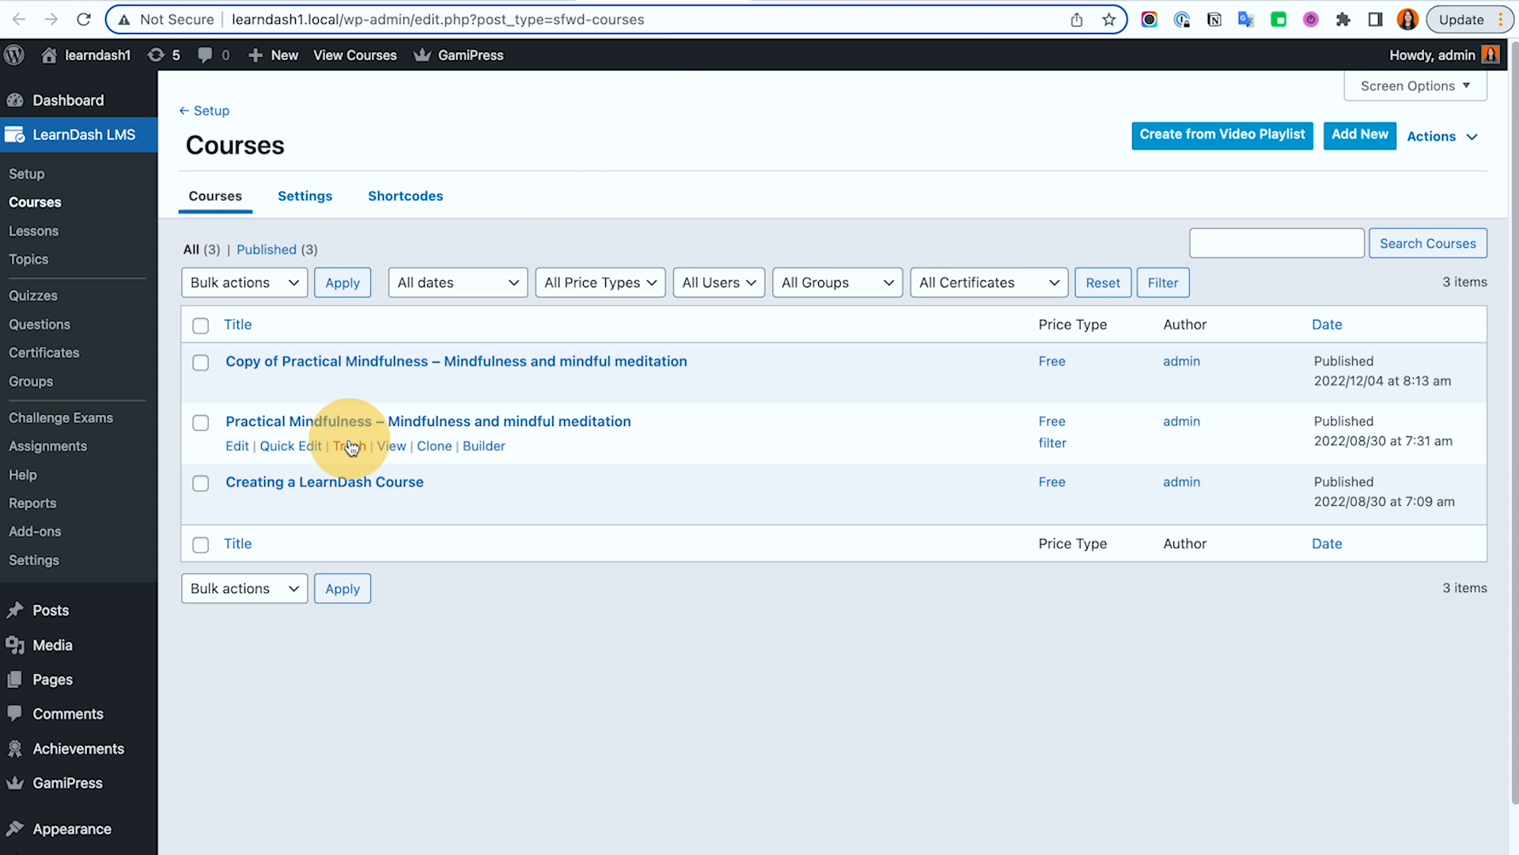
click(340, 482)
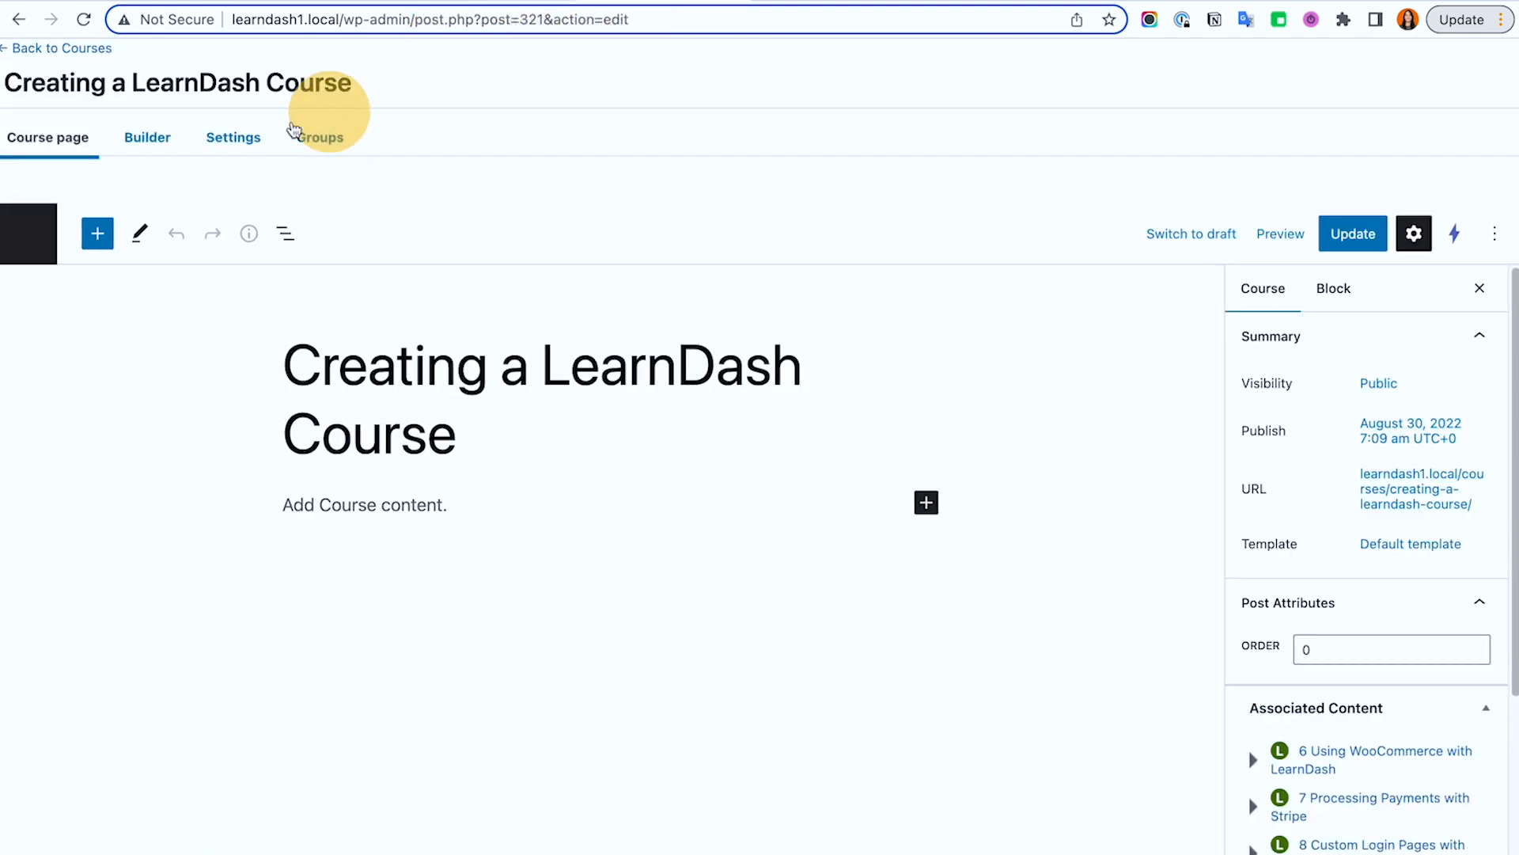
click(237, 134)
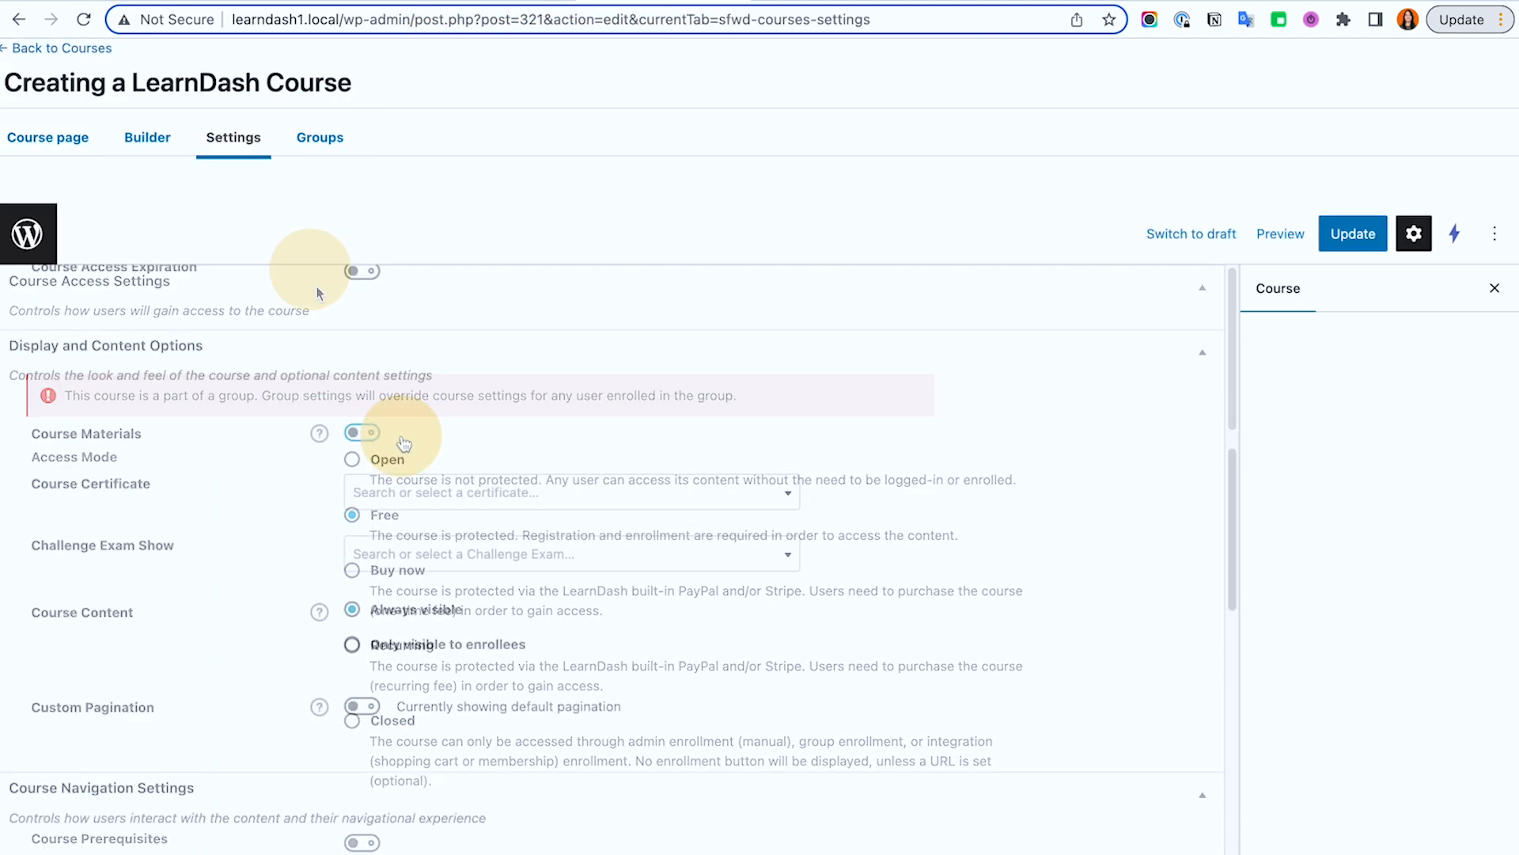
click(468, 494)
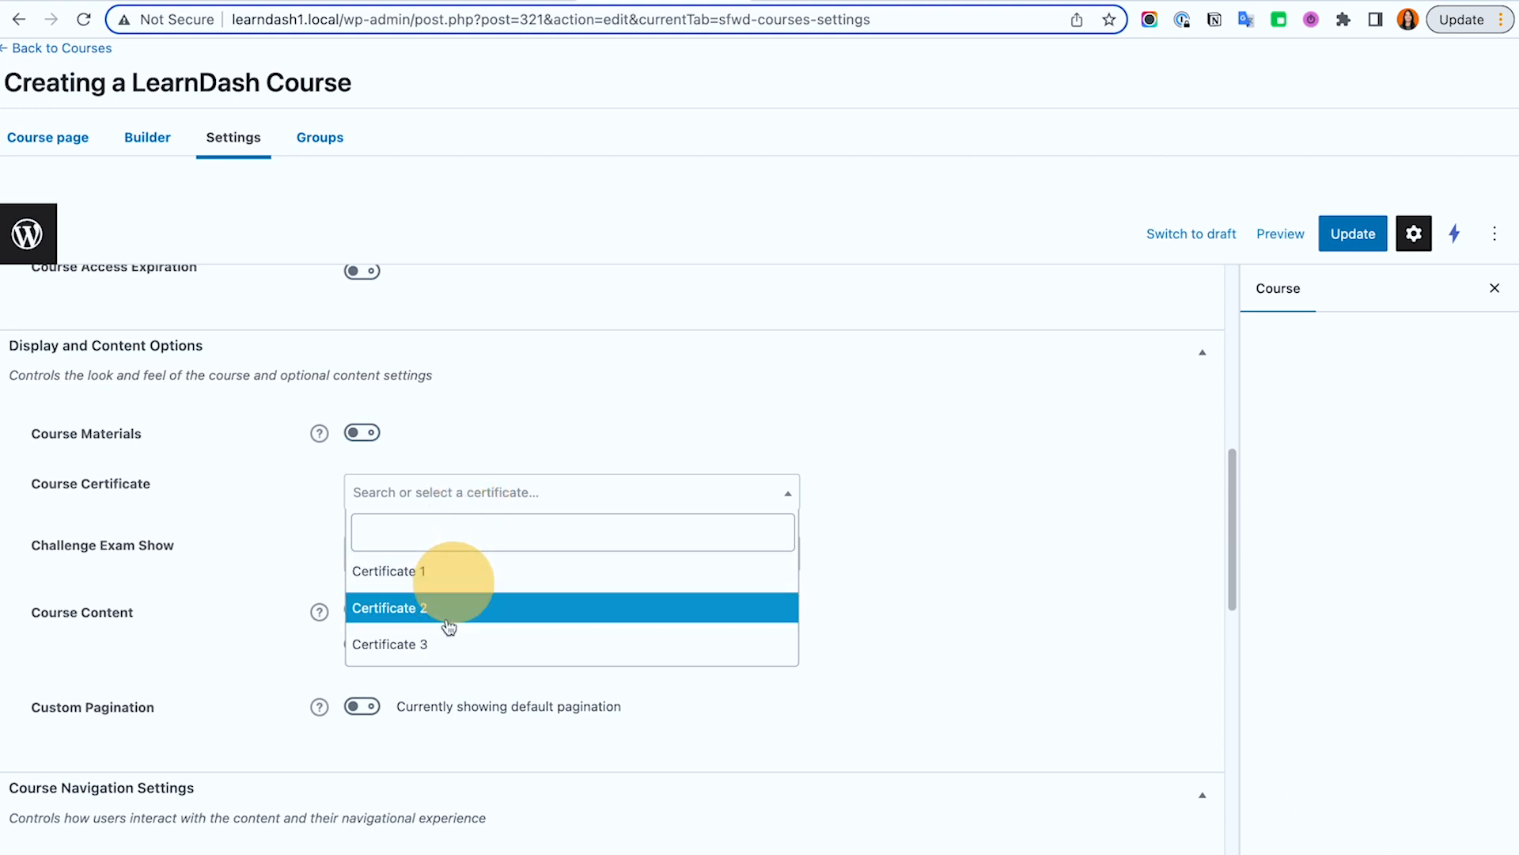
click(445, 643)
click(1353, 234)
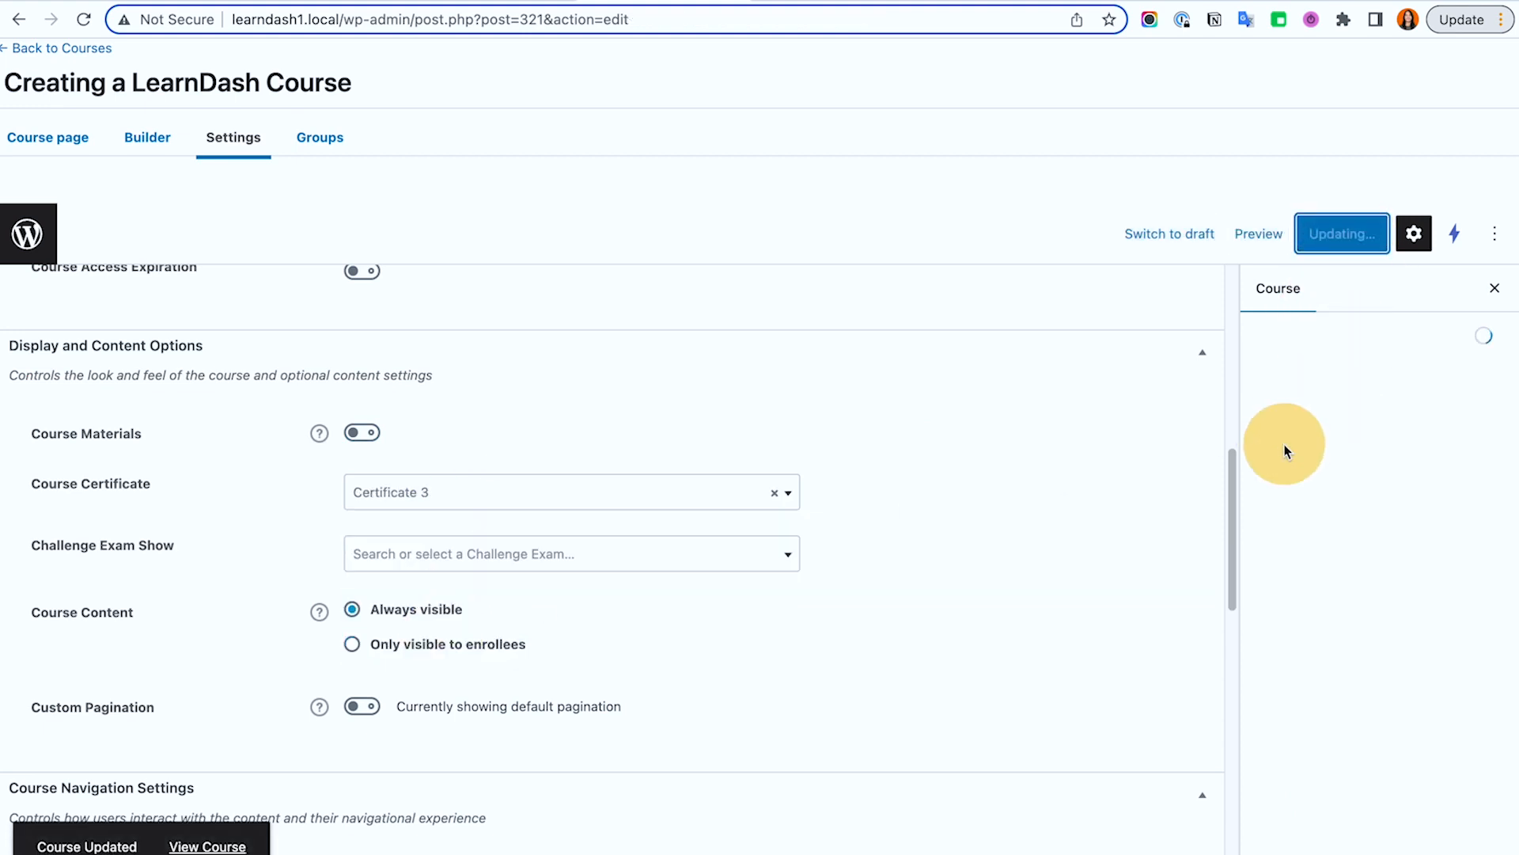
Step: View the updated course page and open its earned certificate as a PDF
click(204, 847)
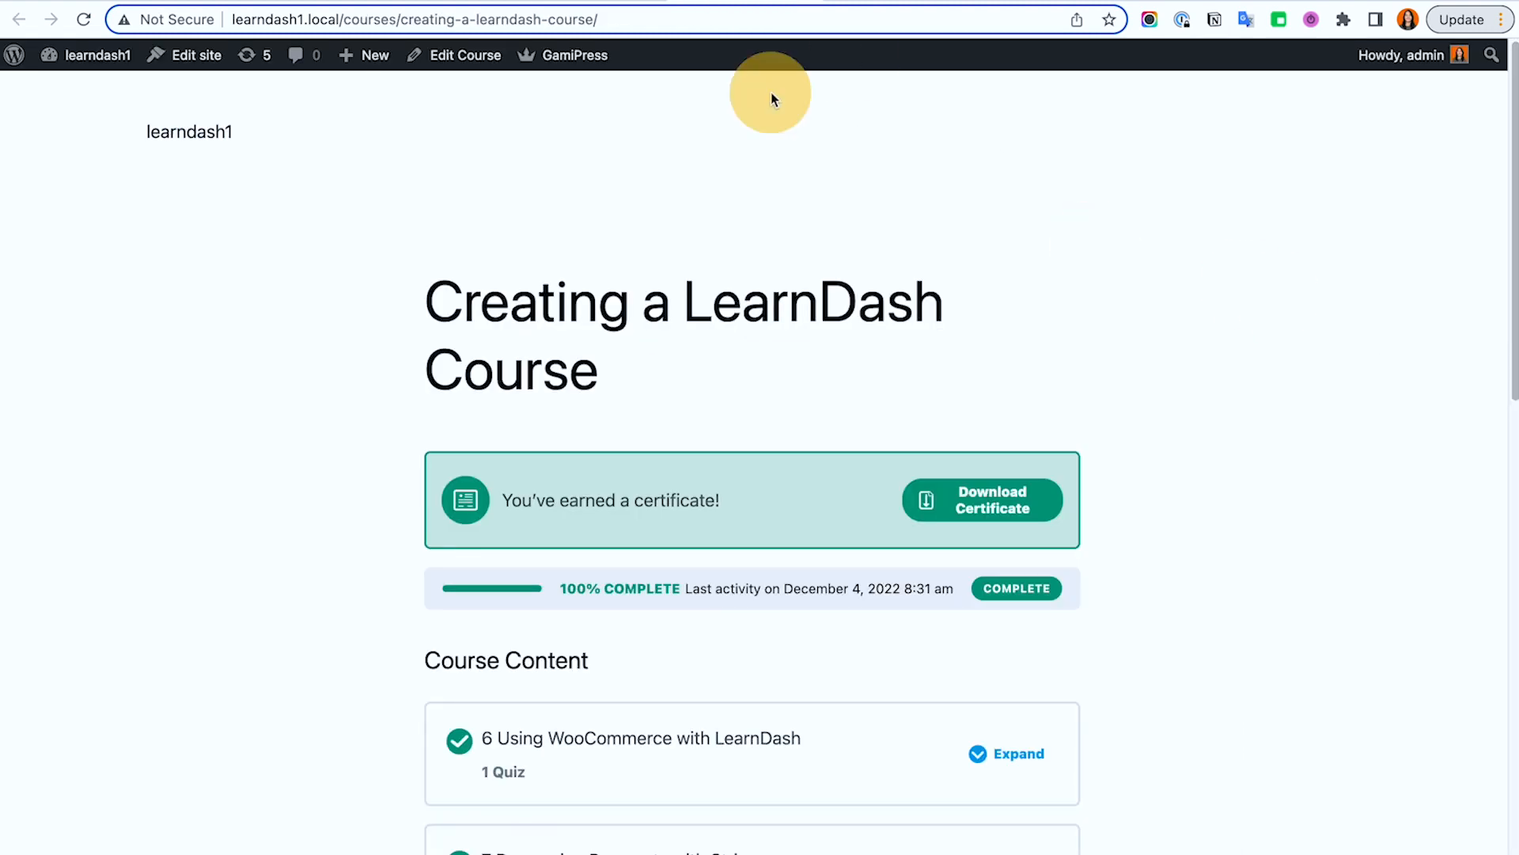
click(621, 2)
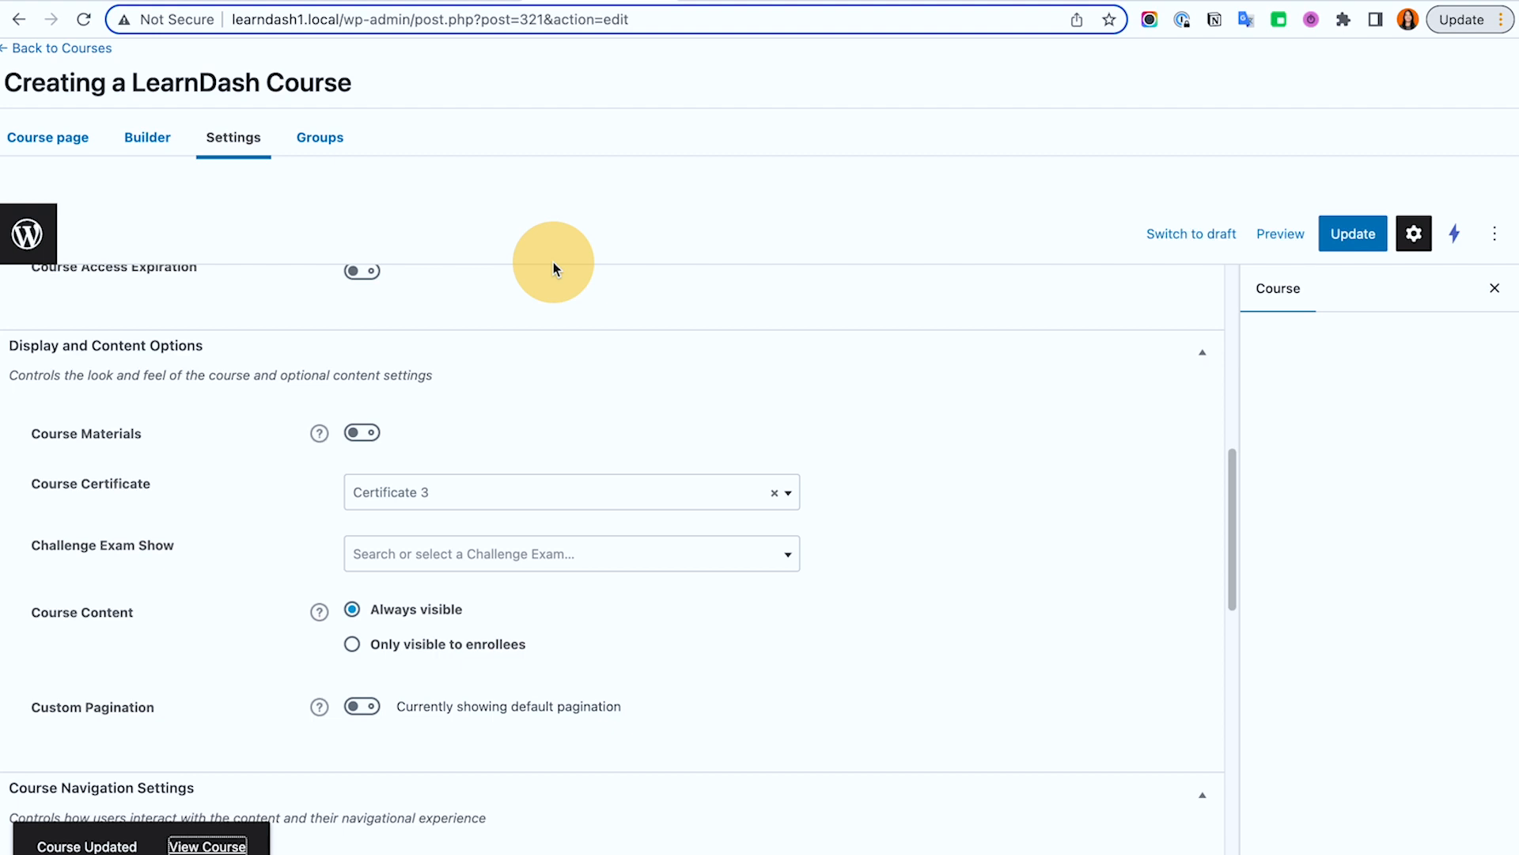
click(761, 1)
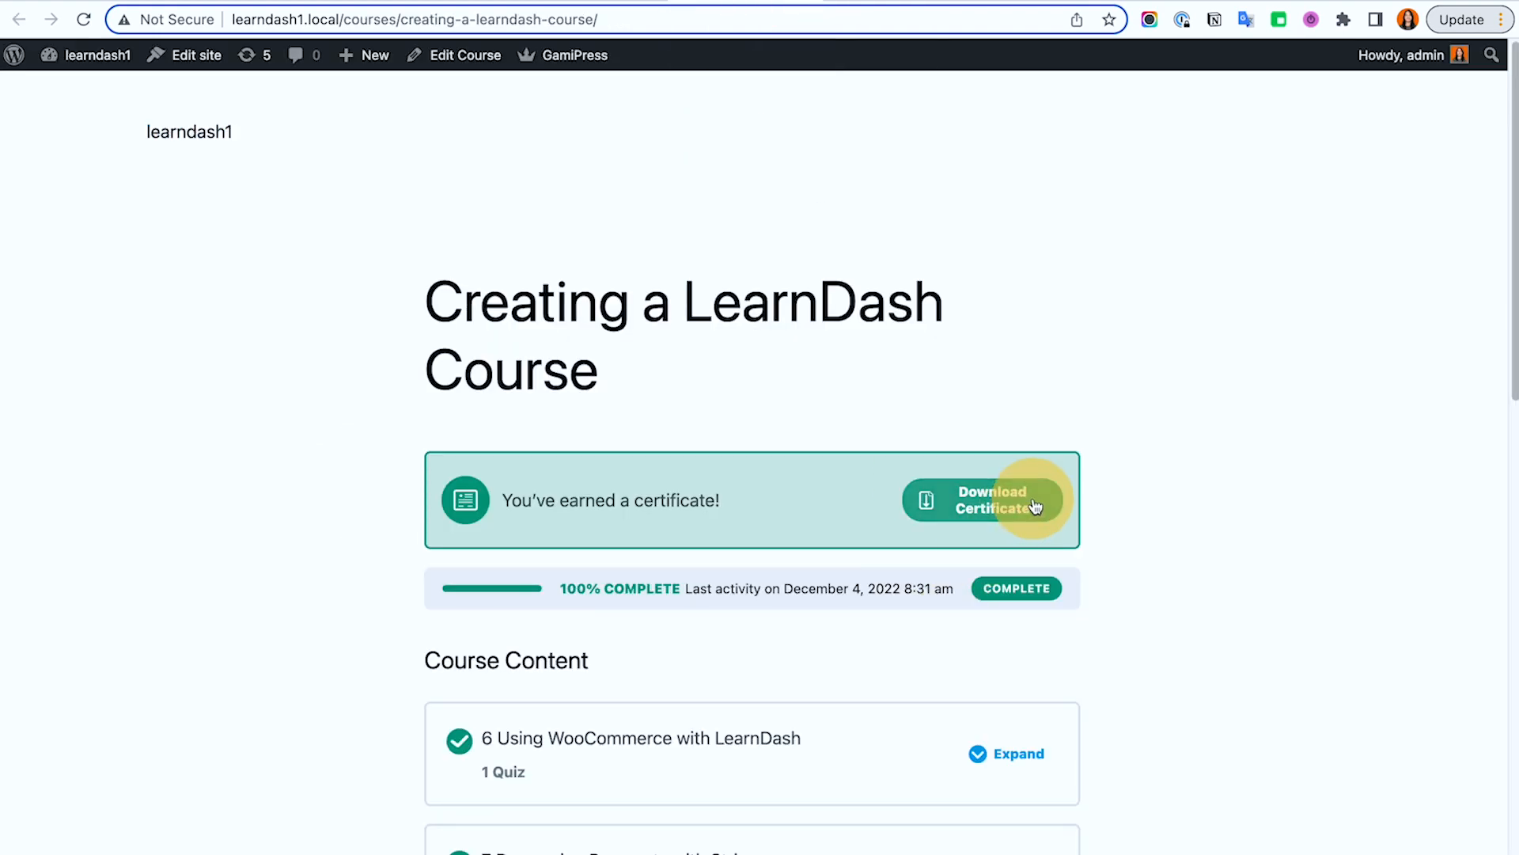
scroll(1195, 427, down, 4)
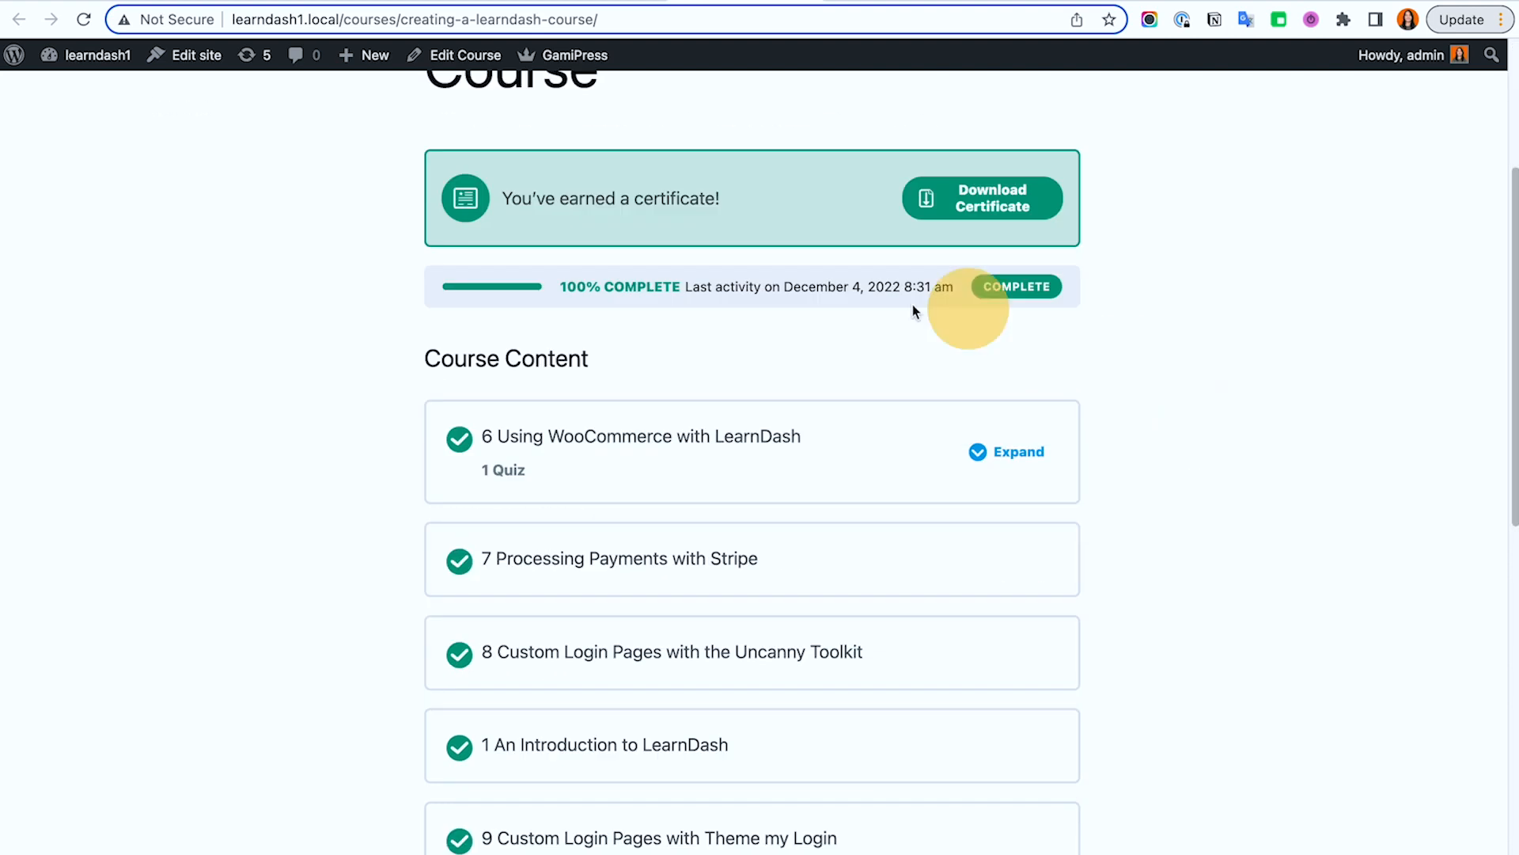
click(1010, 208)
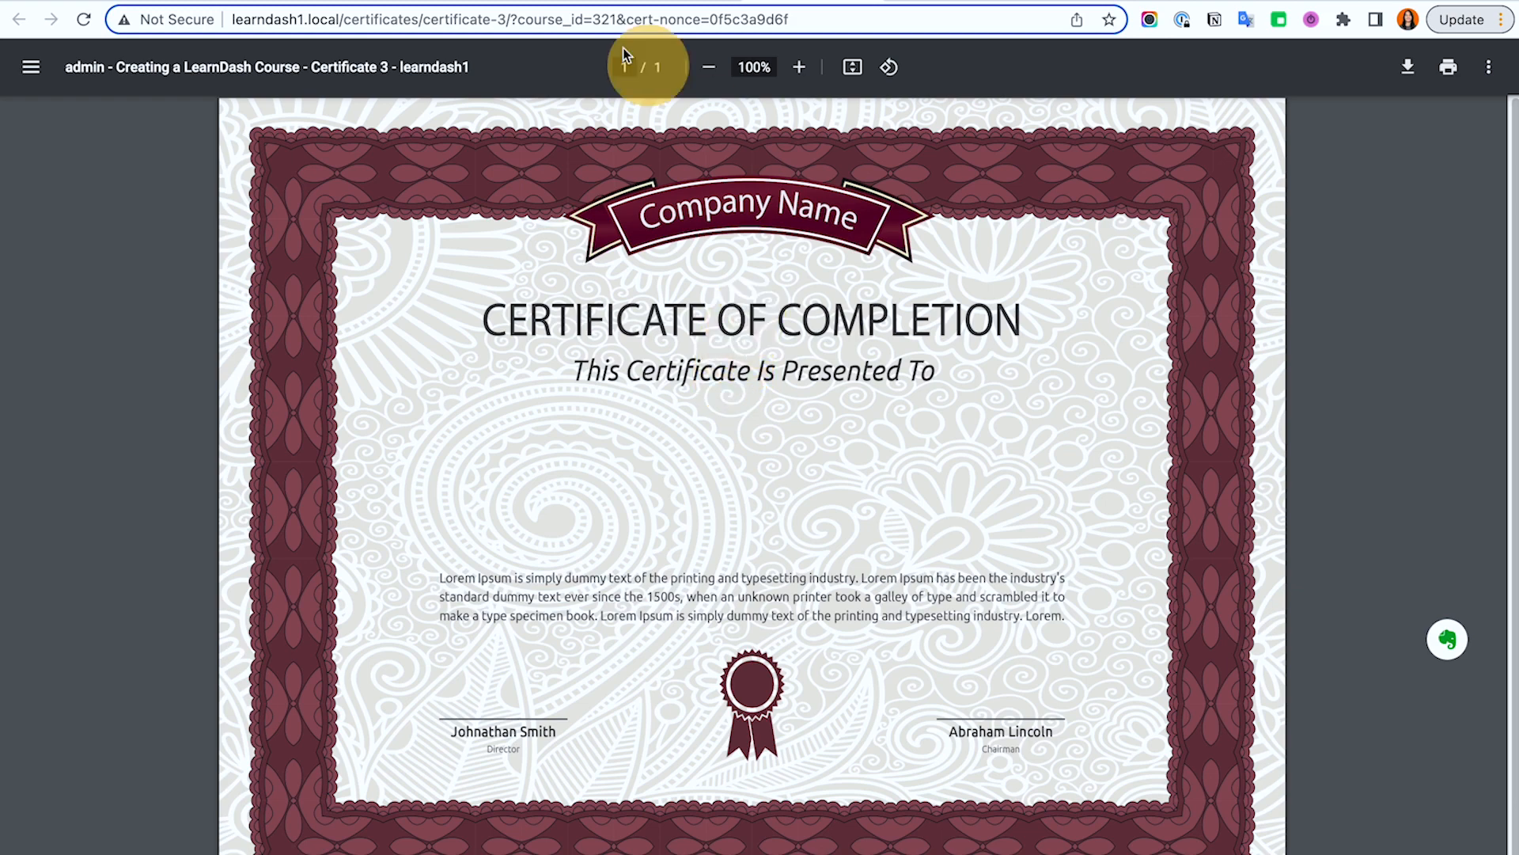
Step: Return to the Certificate 3 editor, check the content in the visual view and go back to the text view
click(666, 3)
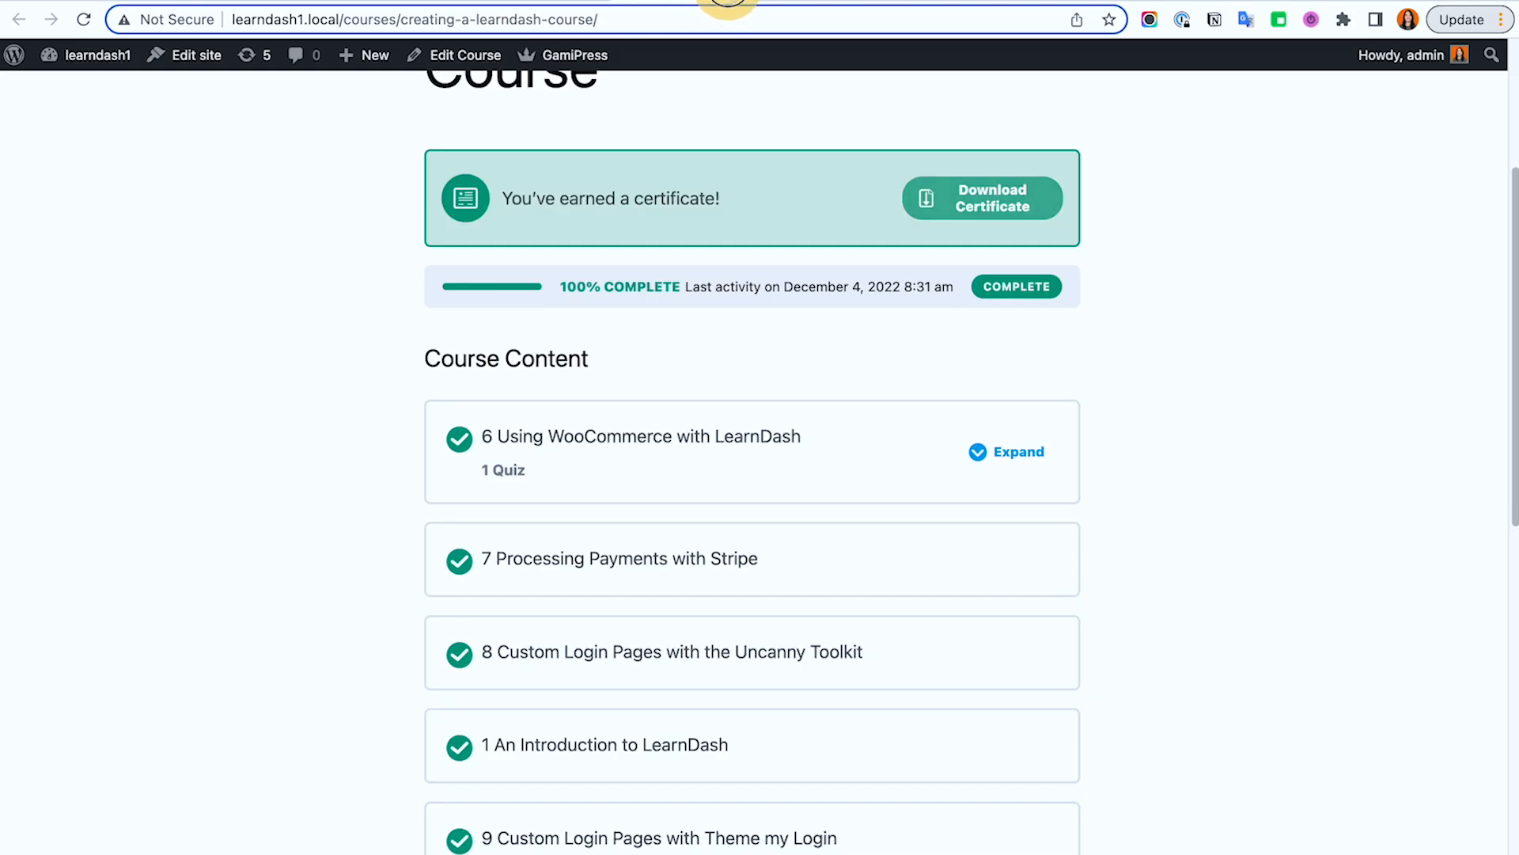
click(728, 3)
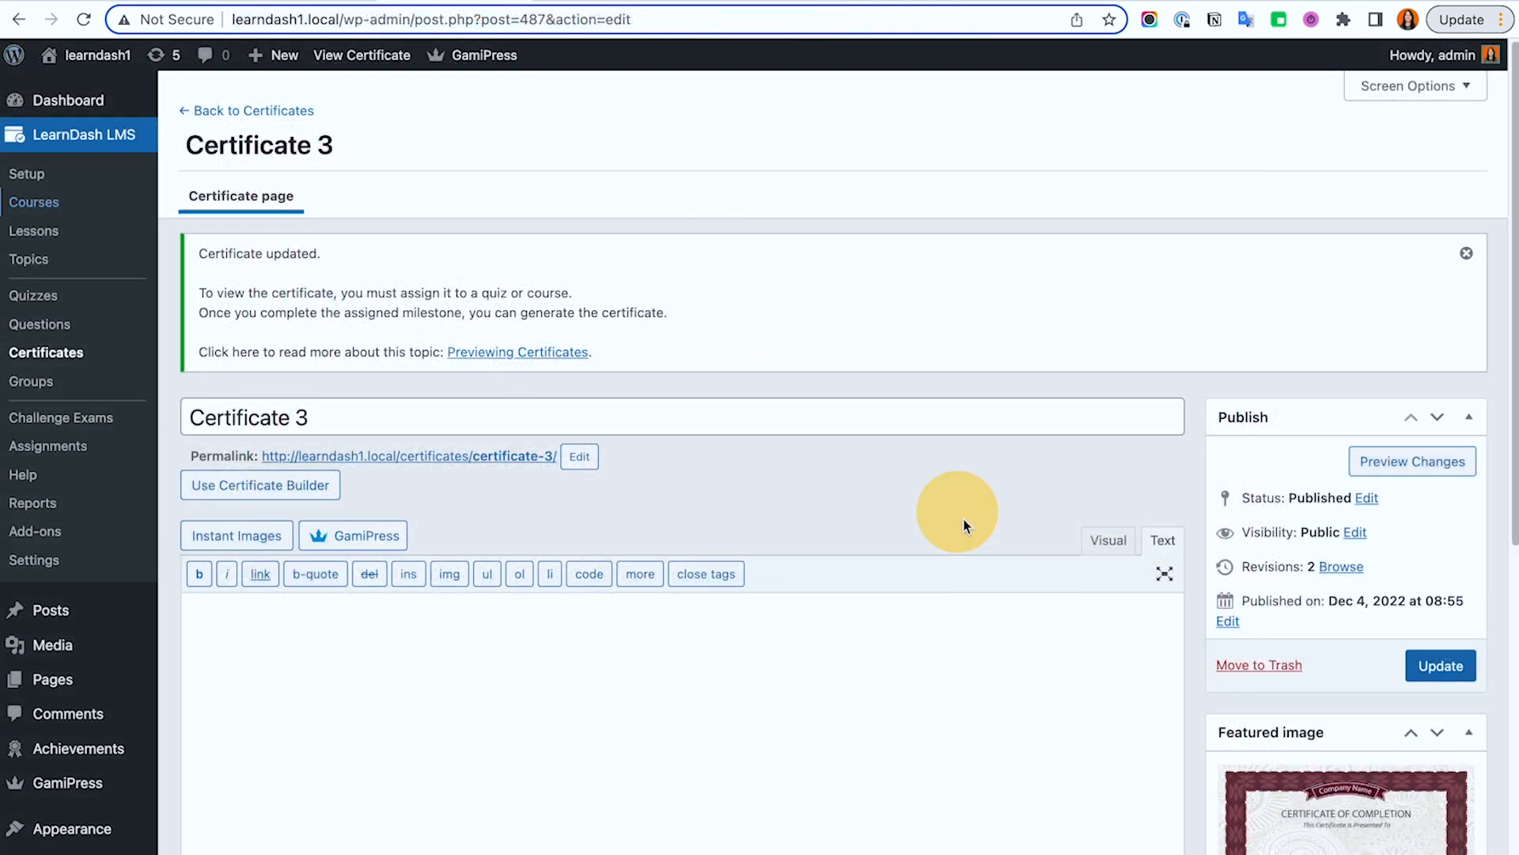
click(710, 719)
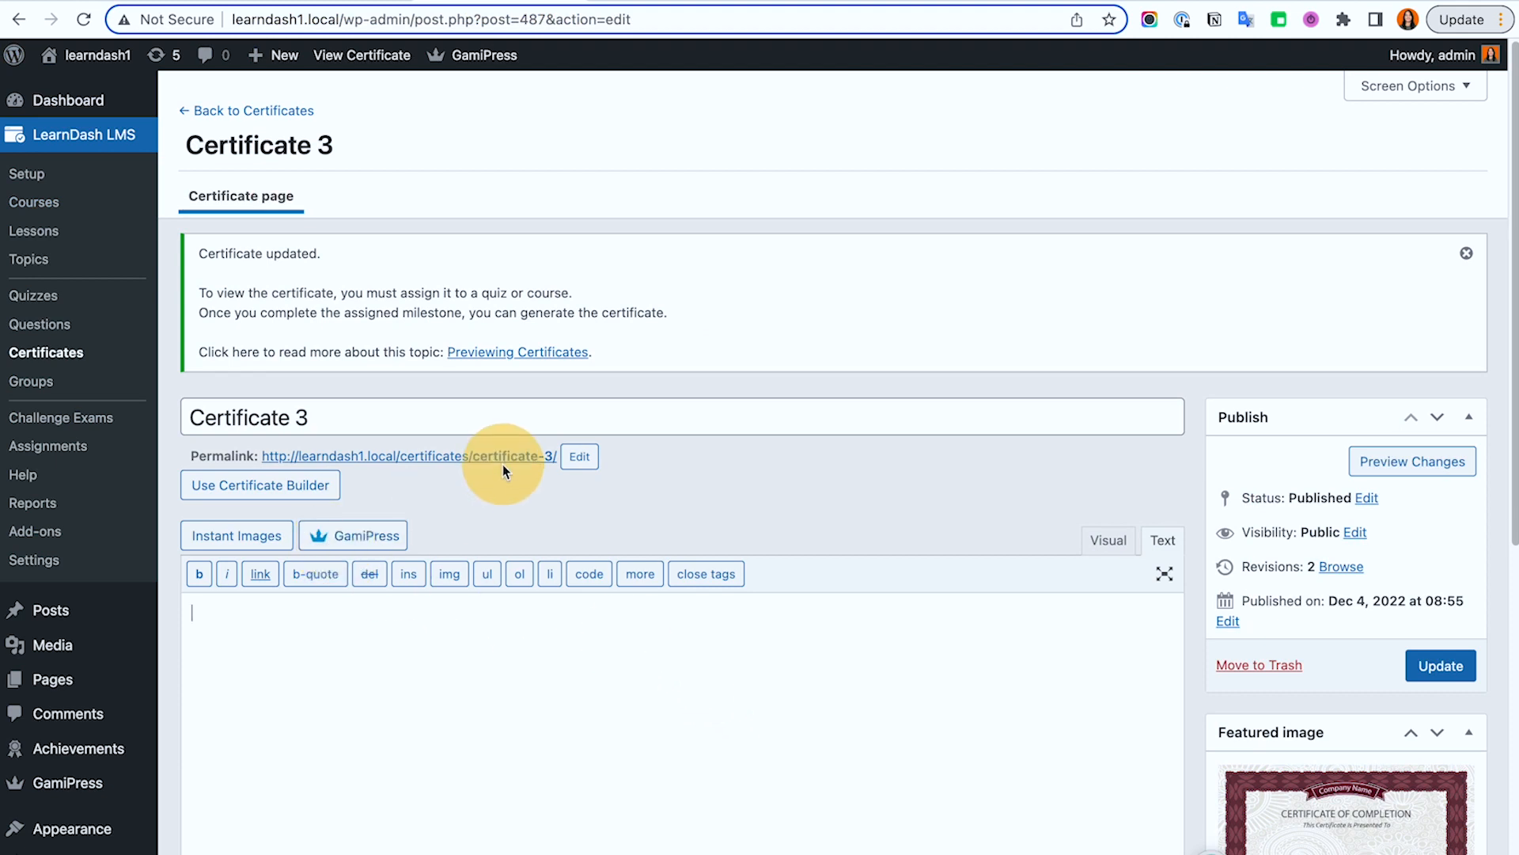
click(1108, 540)
scroll(476, 585, down, 1)
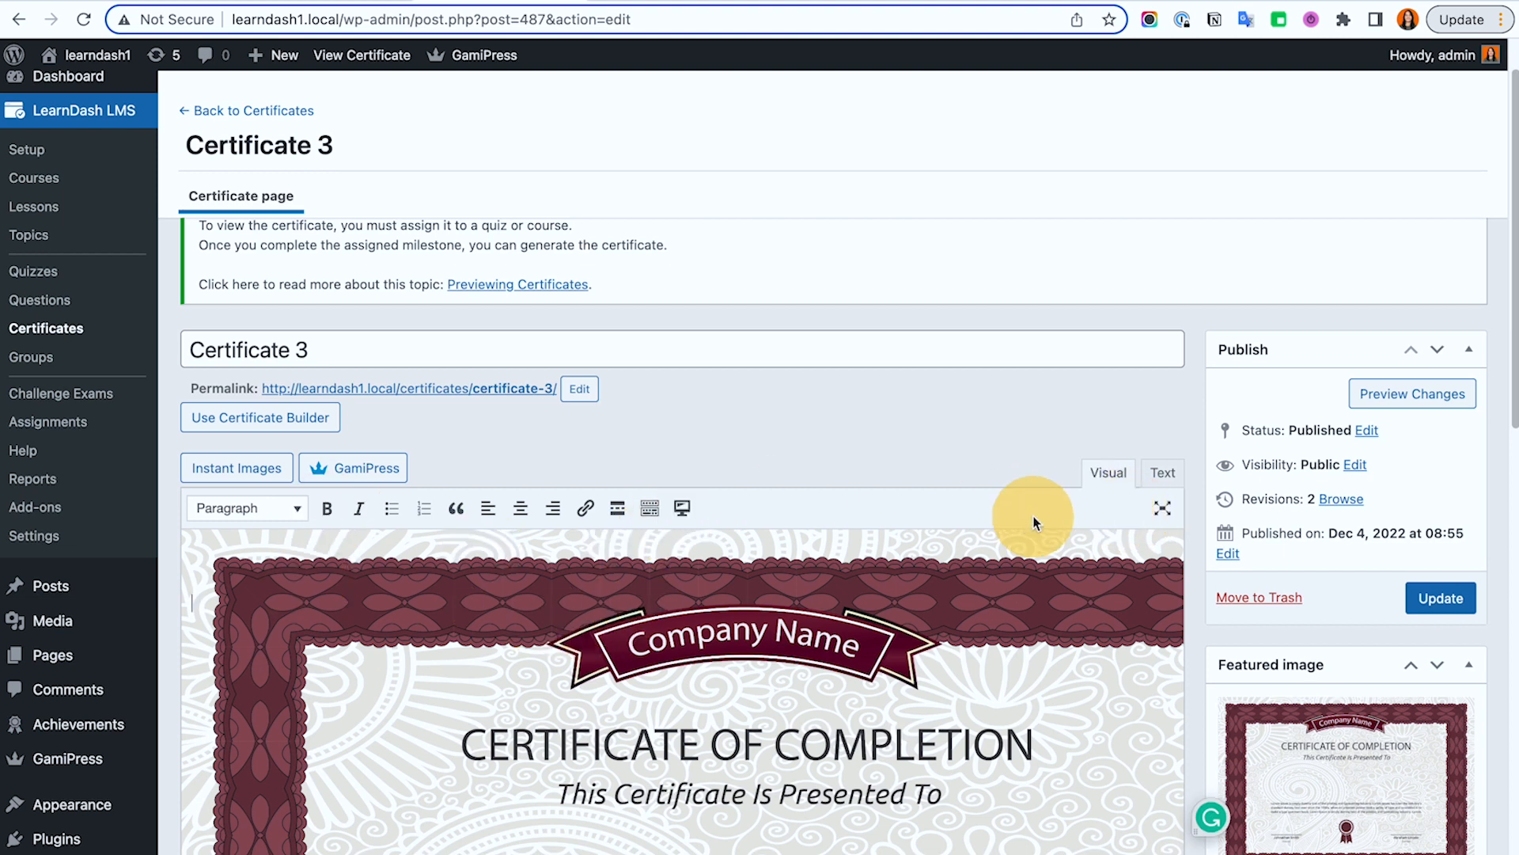
click(1157, 475)
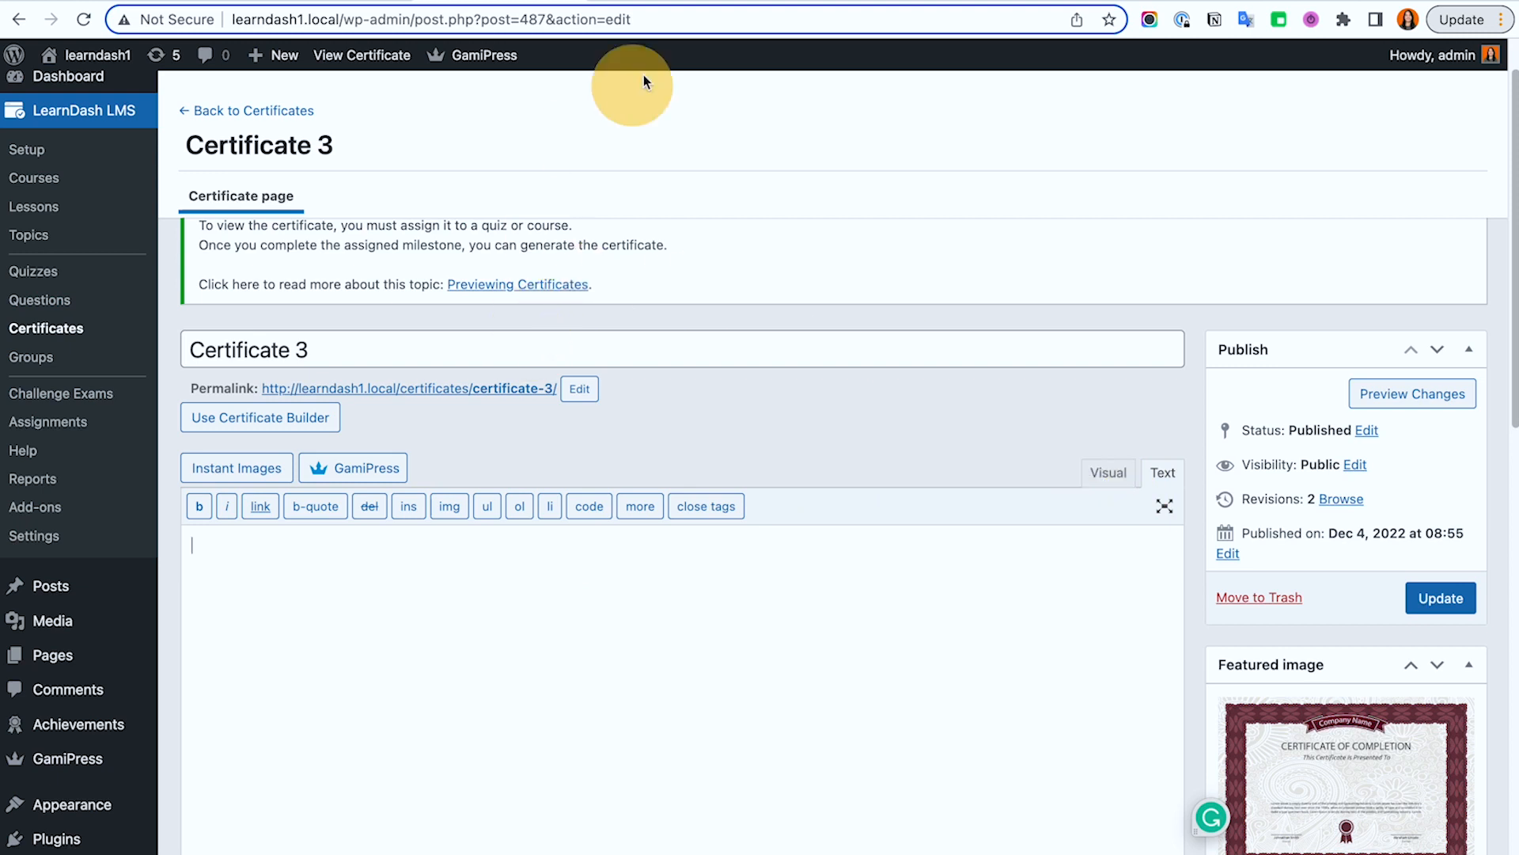
Step: Search the LearnDash certificate shortcodes documentation for "first" and insert [usermeta field="first_name"] into Certificate 3's content
click(993, 3)
scroll(1059, 444, up, 5)
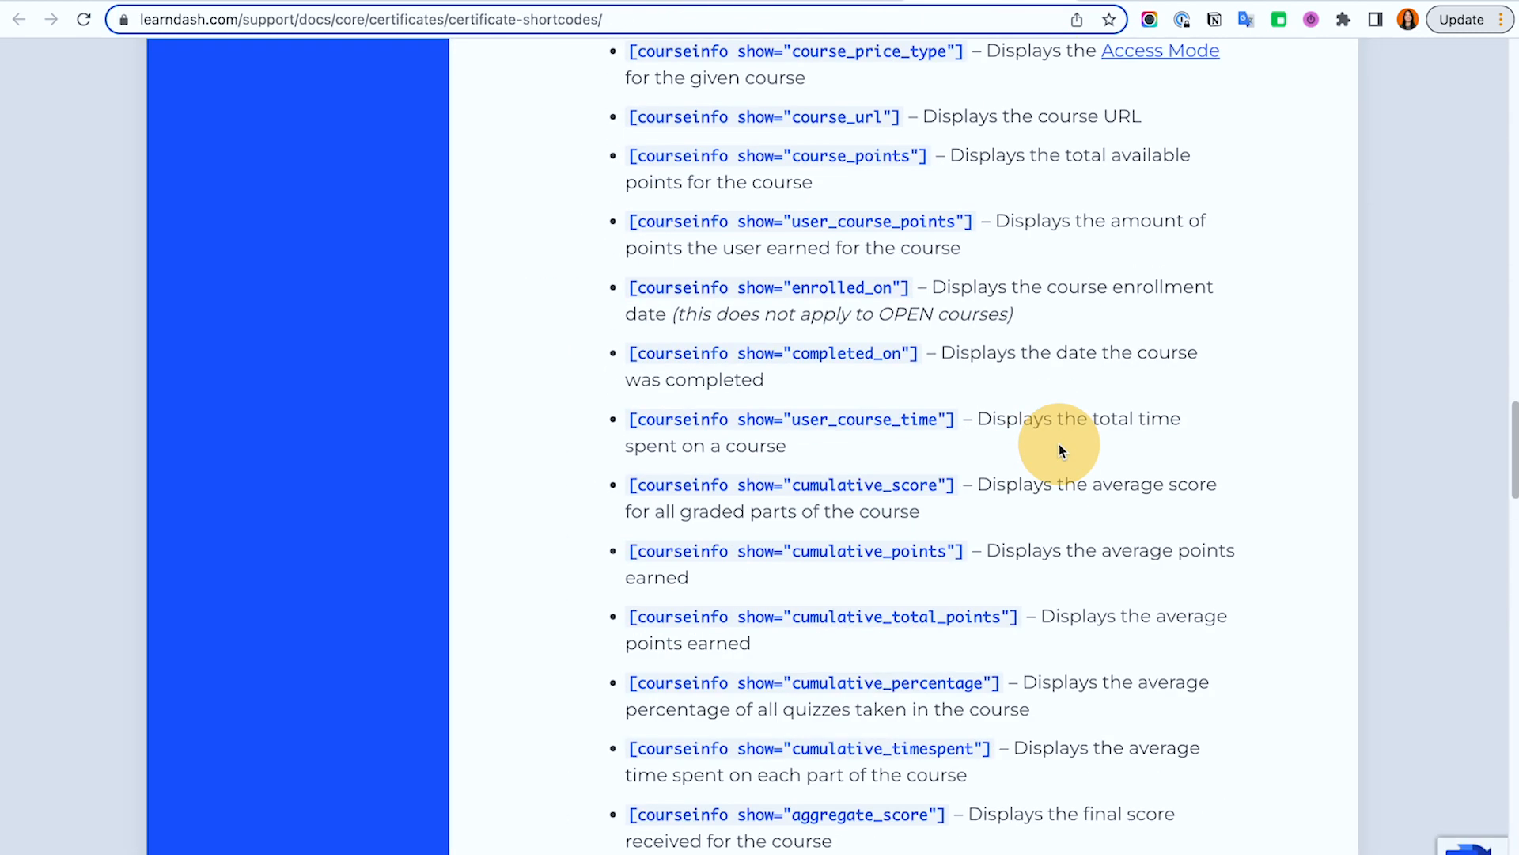
key(ctrl+f)
text(first)
key(Return)
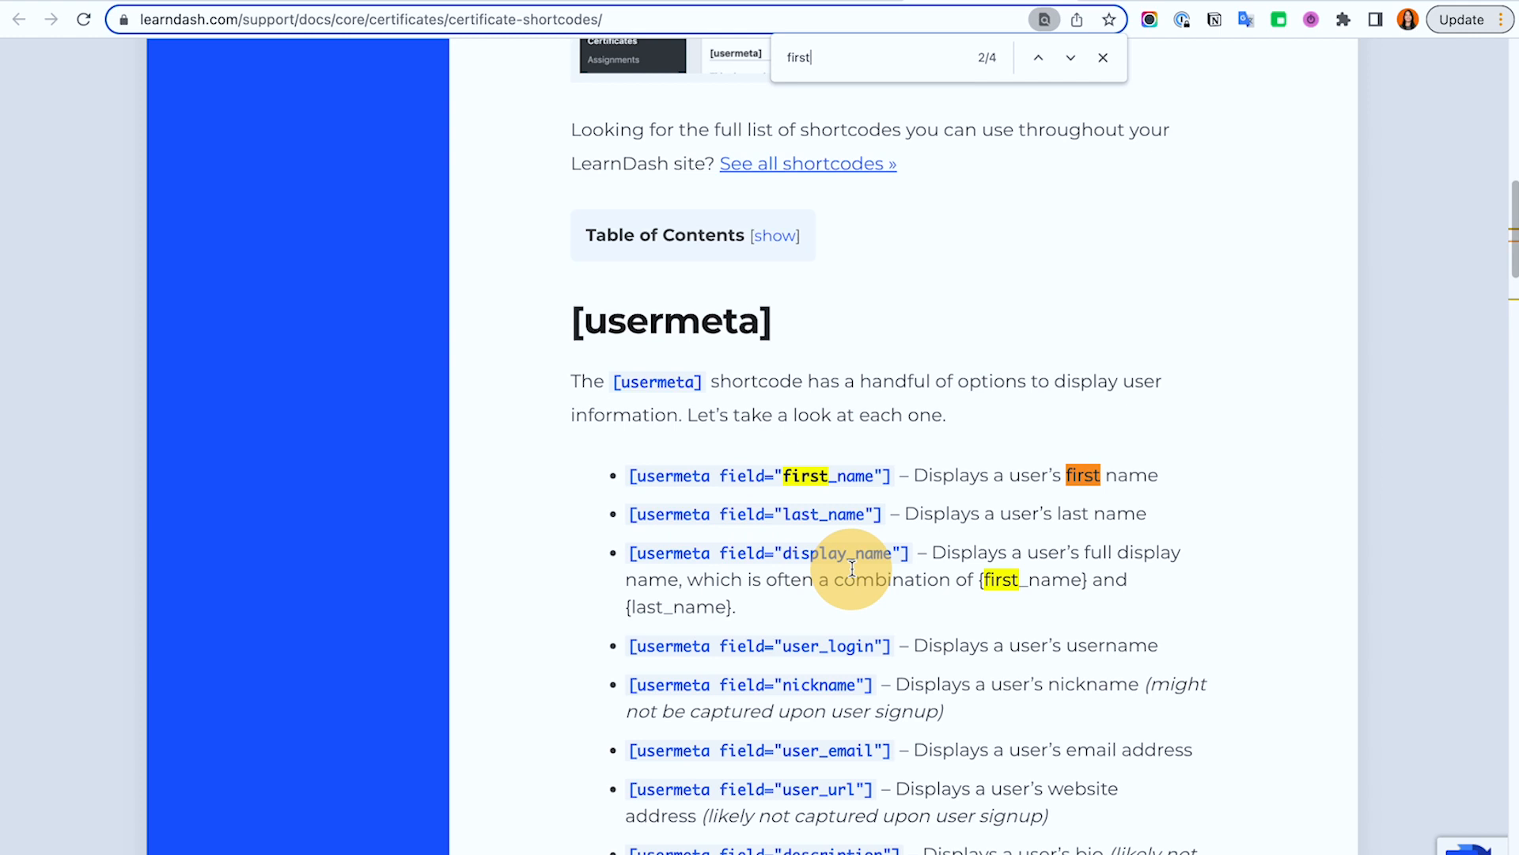
drag(897, 475, 736, 479)
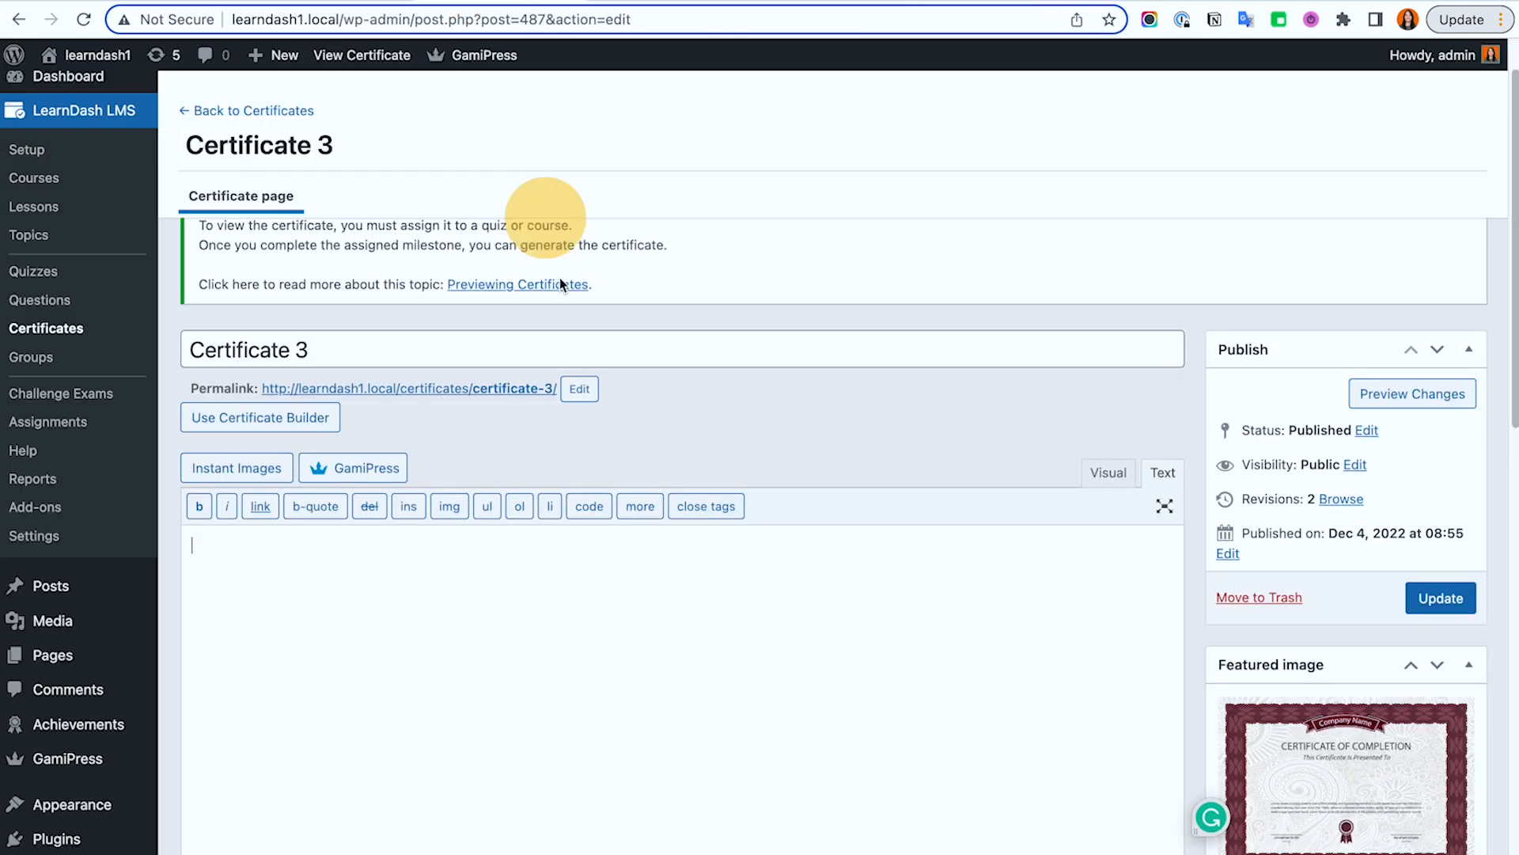
text([usermeta field="first_name"])
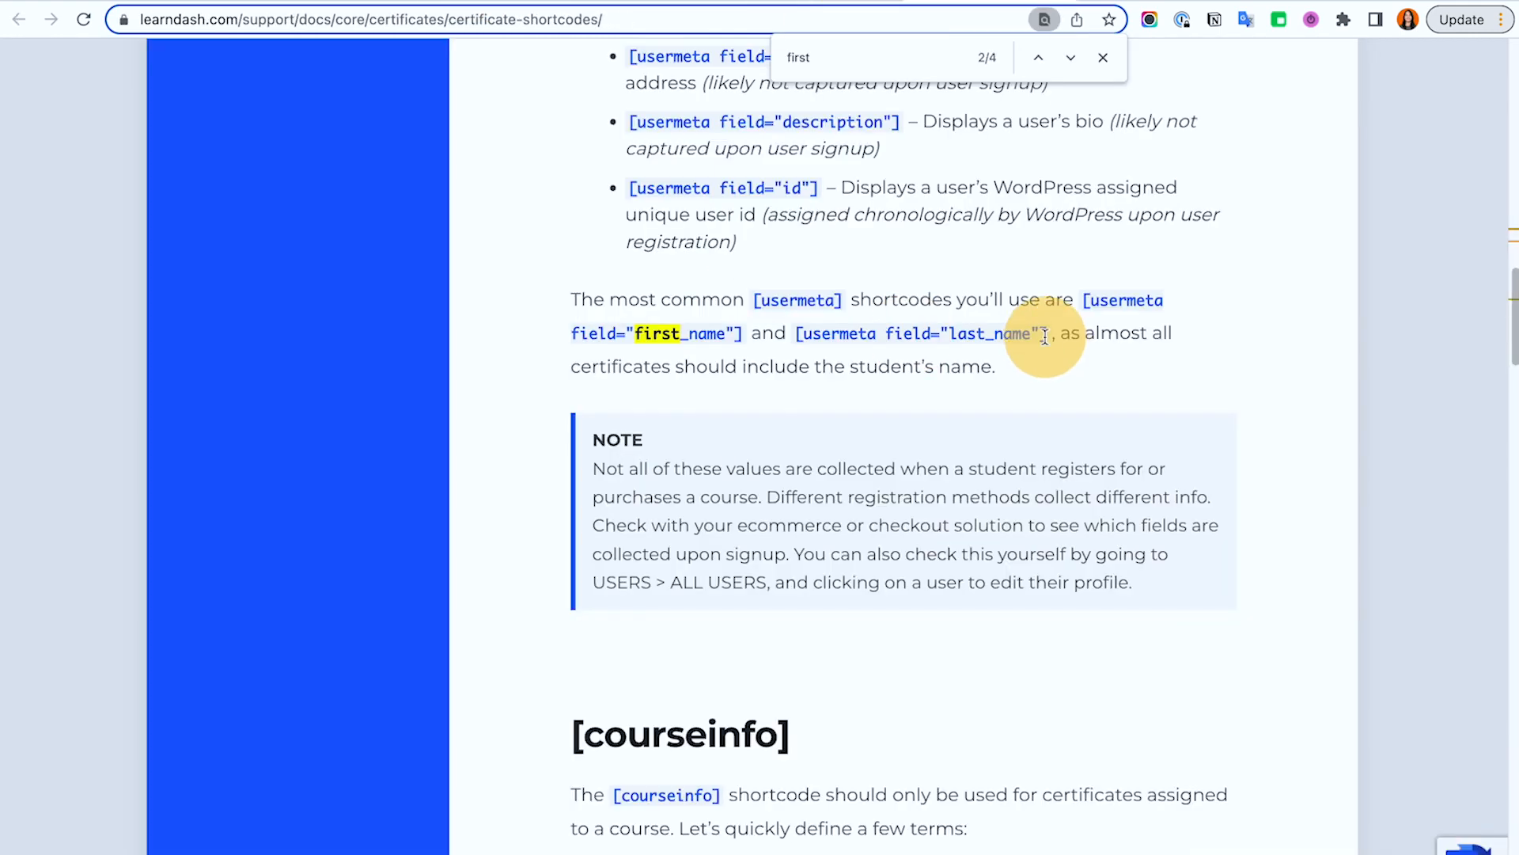
Step: Copy [usermeta field="last_name"] from the documentation, add it after the first-name shortcode and update Certificate 3
drag(1045, 336, 785, 331)
key(super+c)
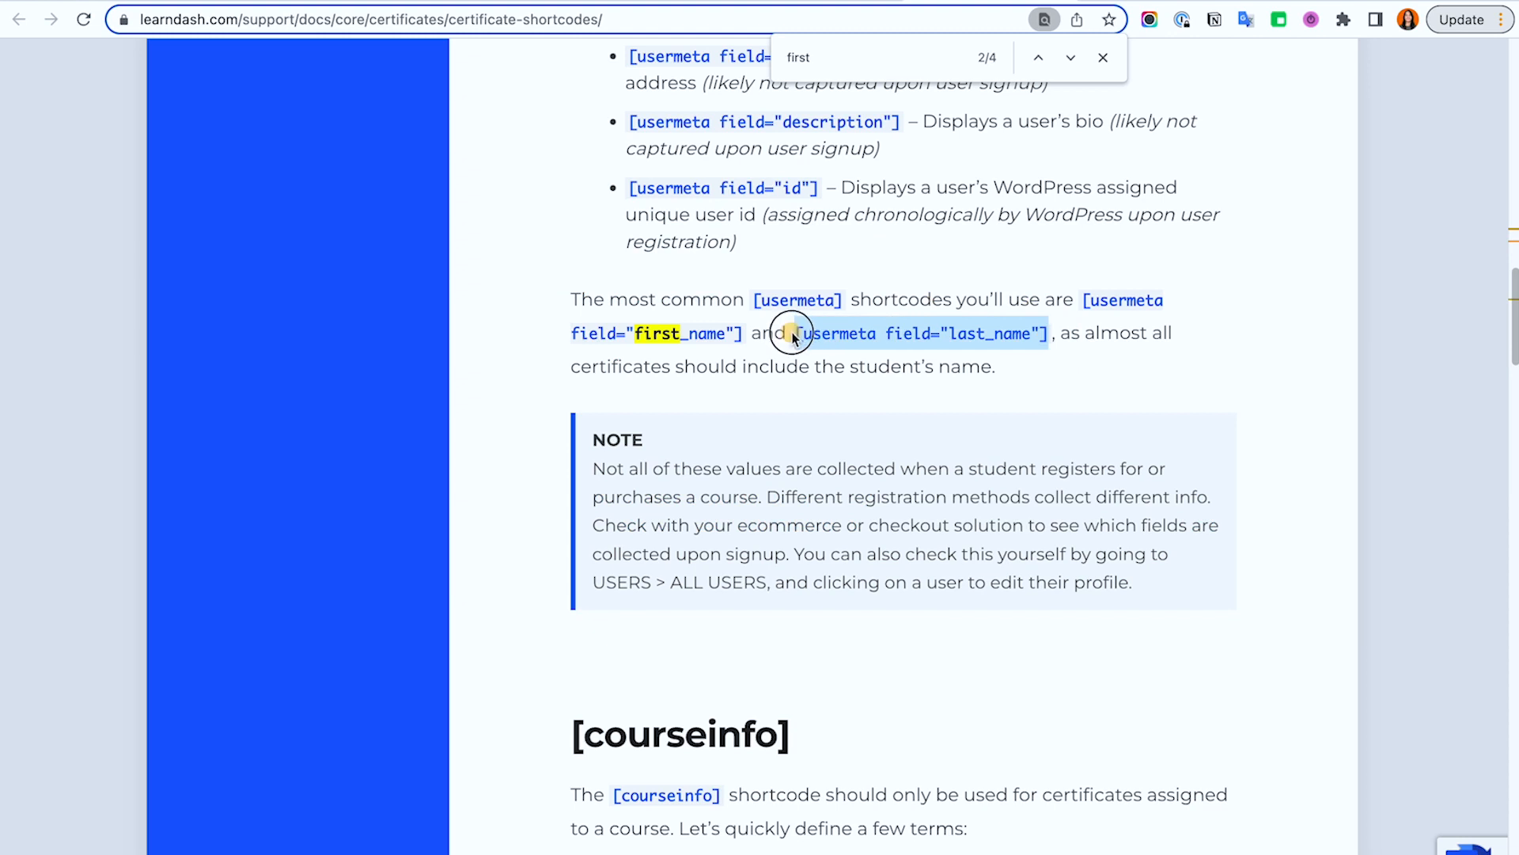
click(473, 9)
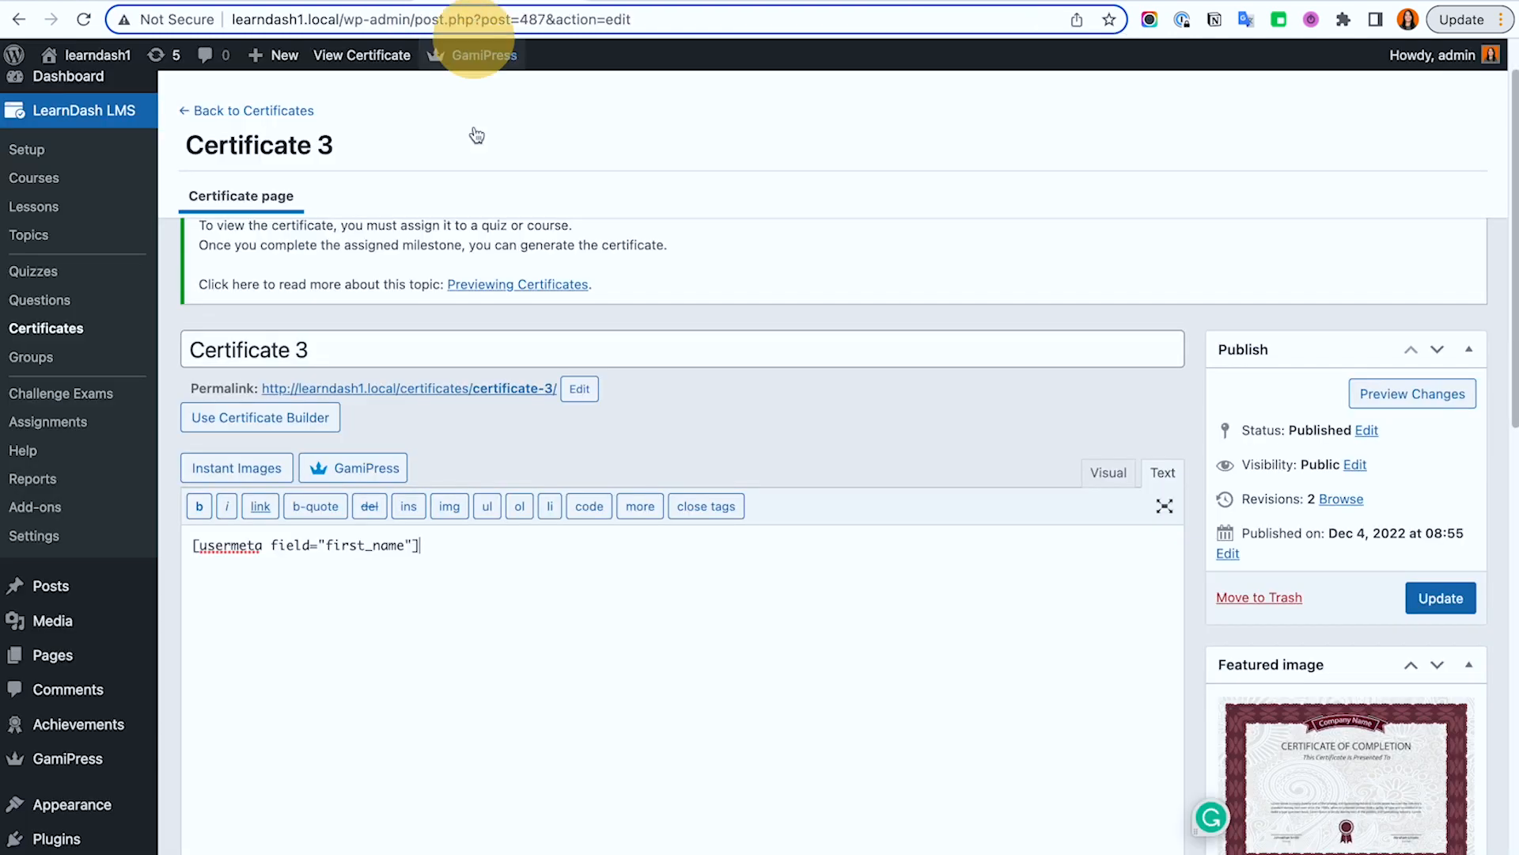
click(532, 561)
key(super+v)
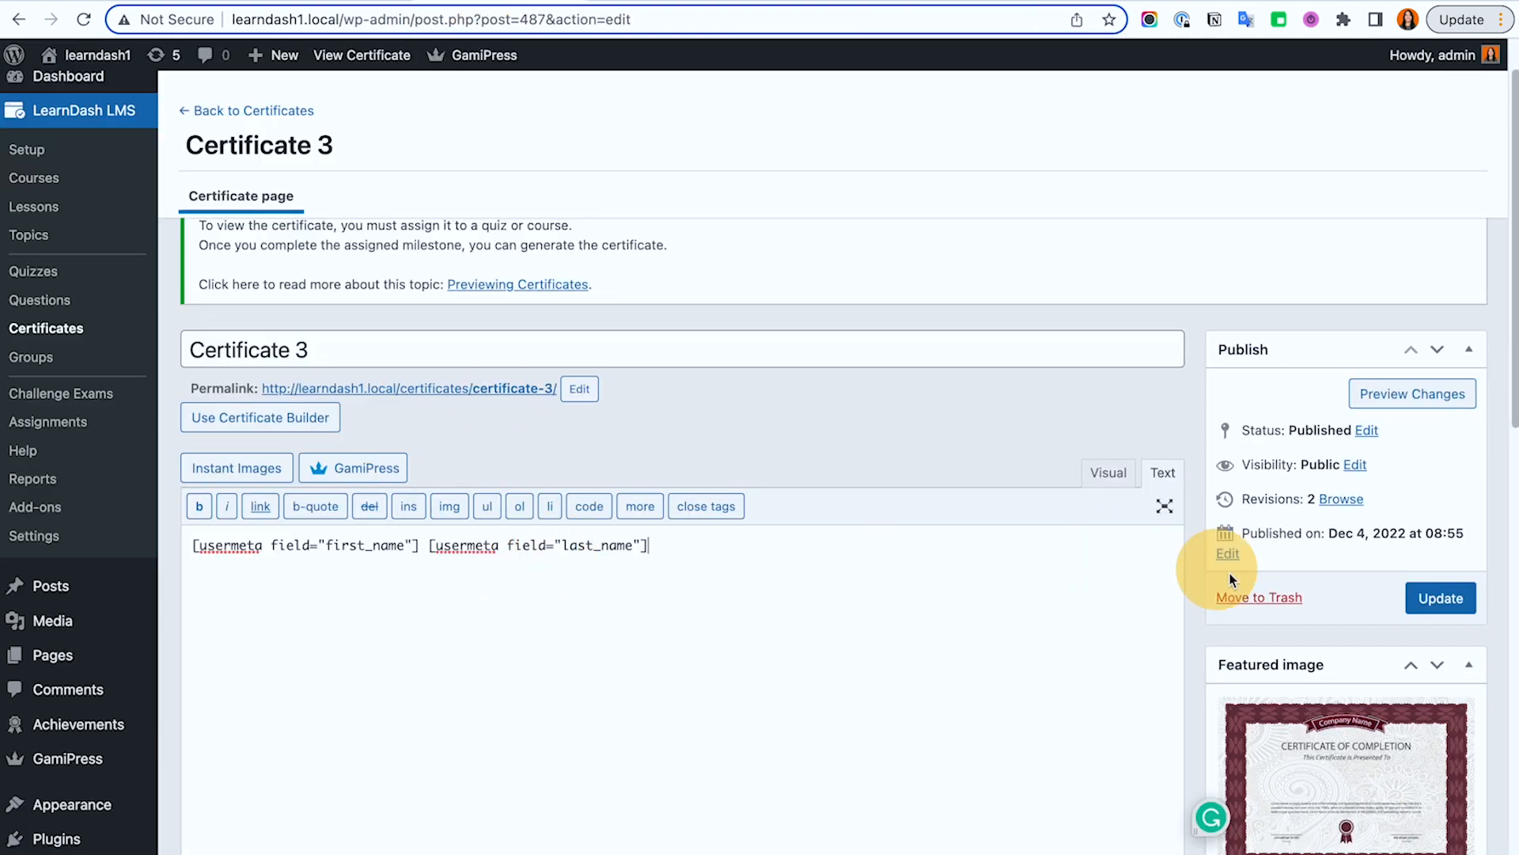
click(1439, 597)
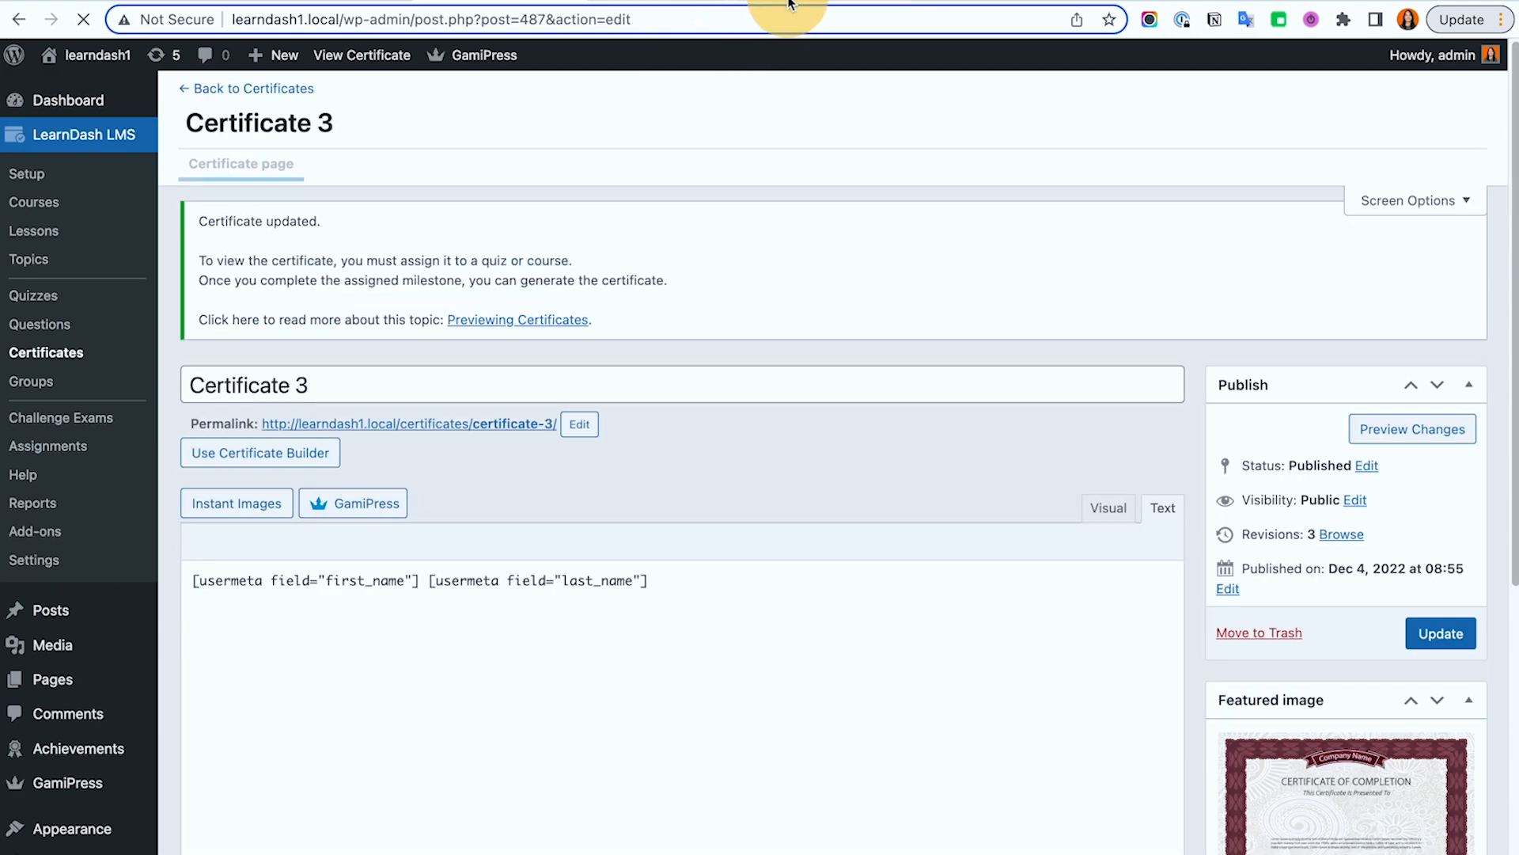
Step: Compare the student name's placement in Certificate 2's PDF preview with the reloaded Certificate 3 PDF, closing unneeded pages
click(790, 3)
click(82, 20)
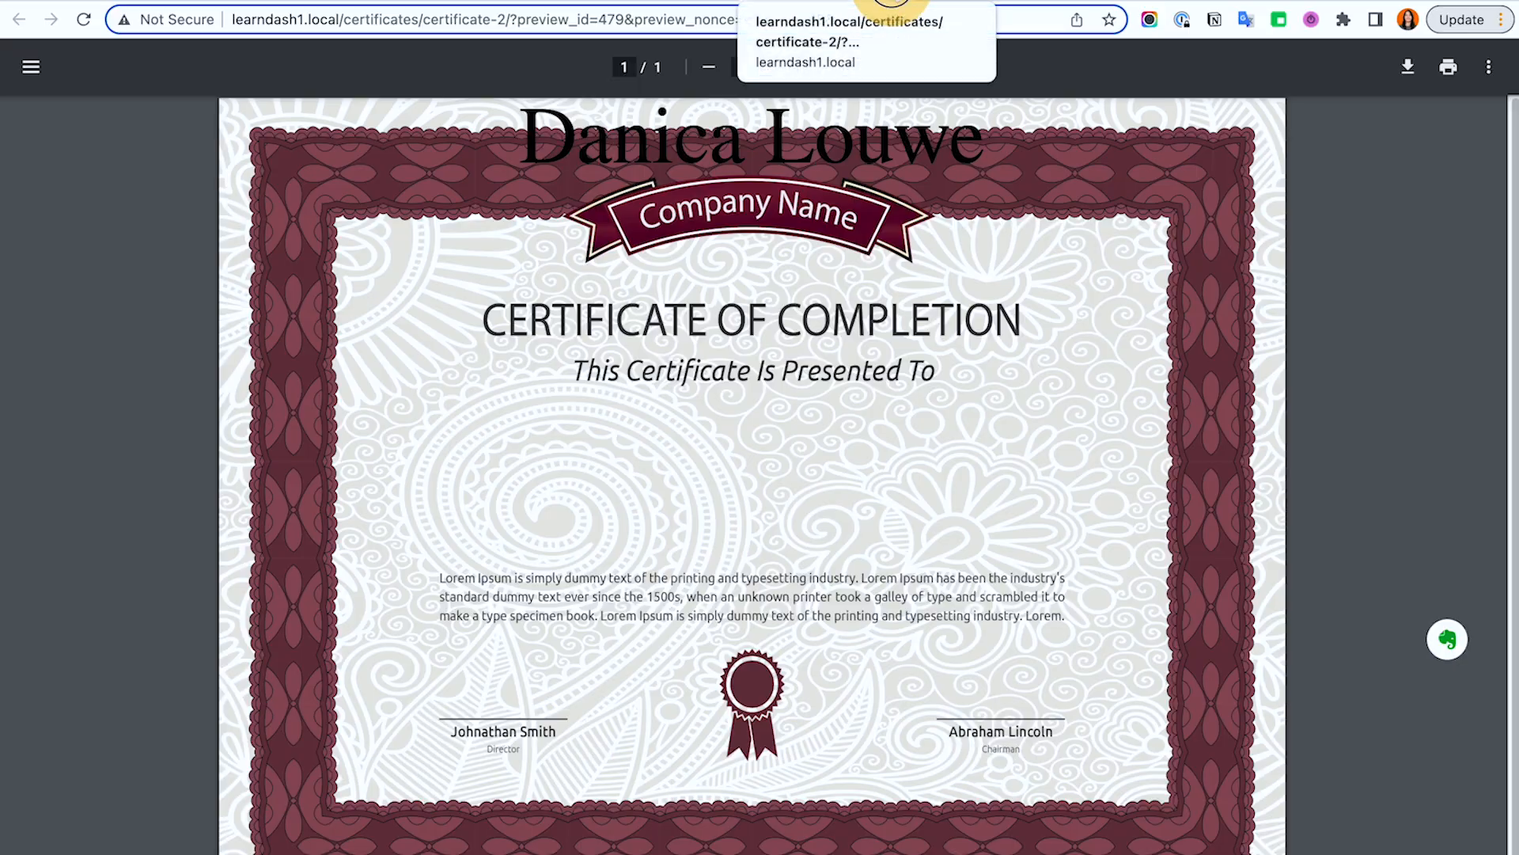
click(725, 3)
right_click(792, 2)
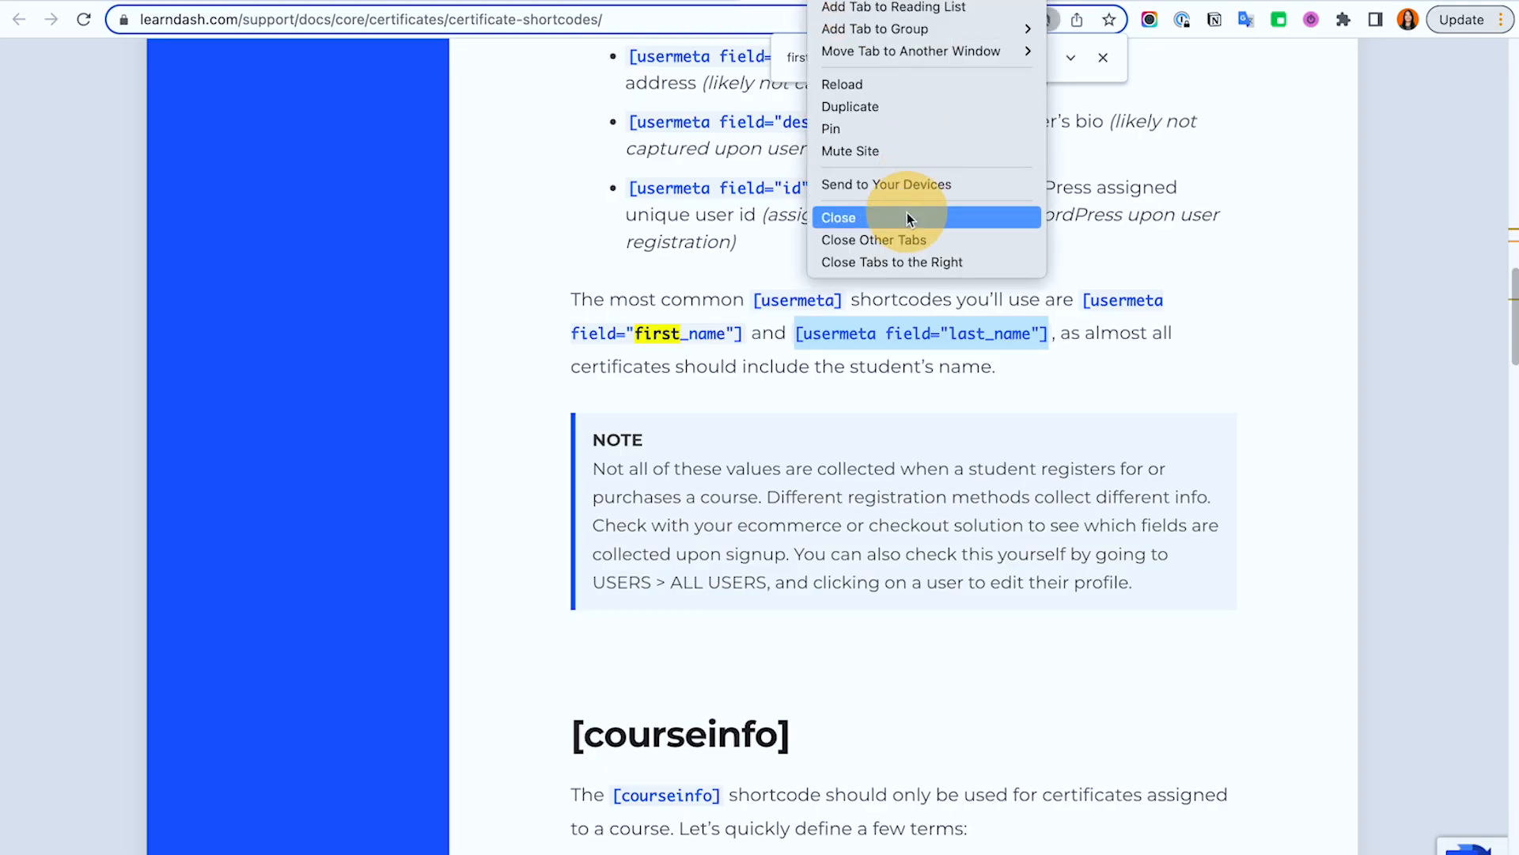
right_click(1310, 1)
click(1396, 12)
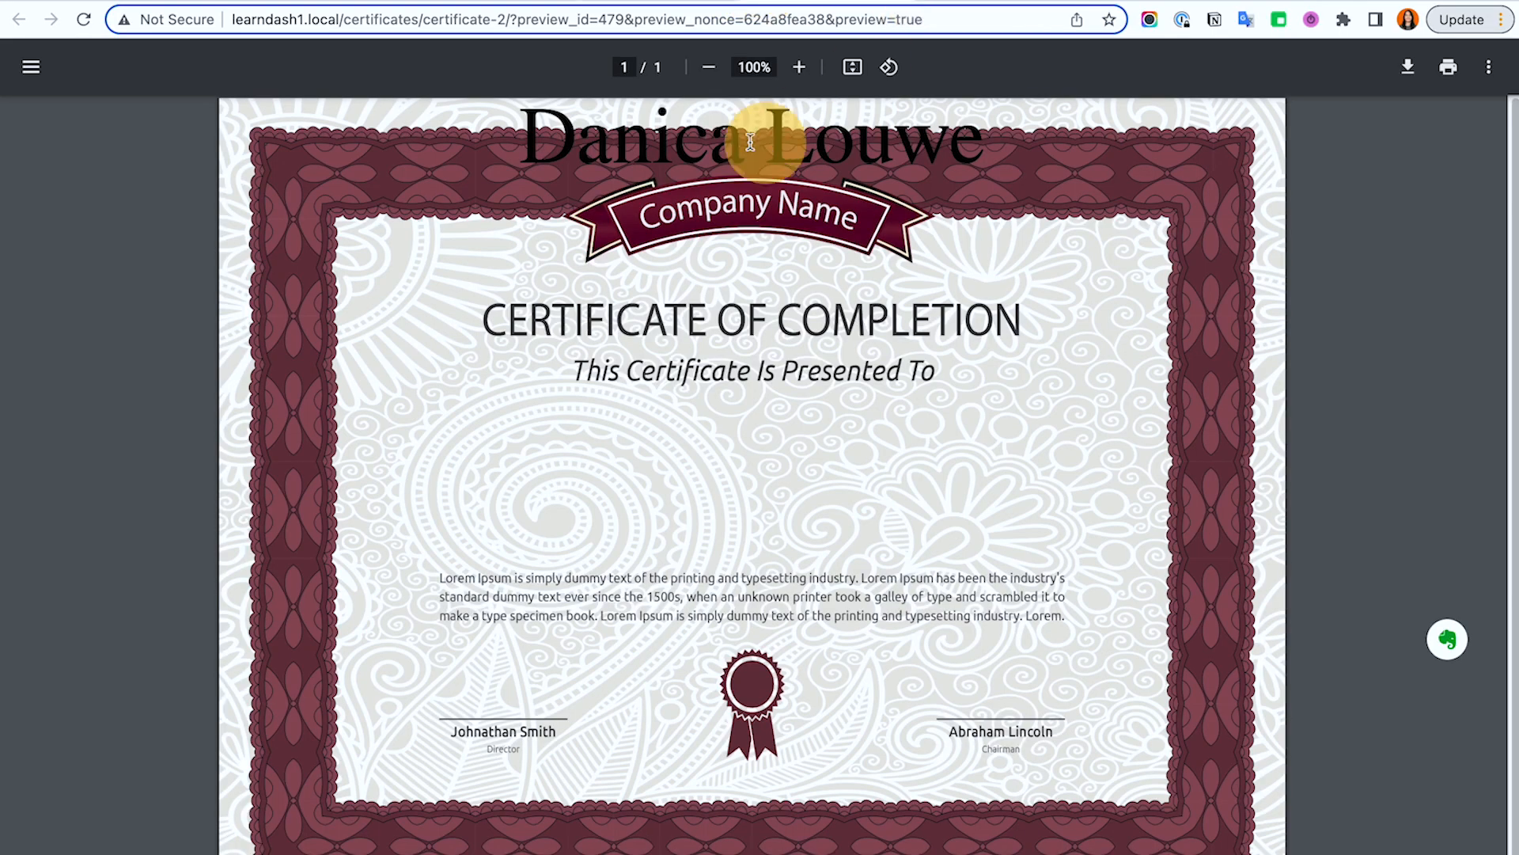
drag(528, 142, 942, 156)
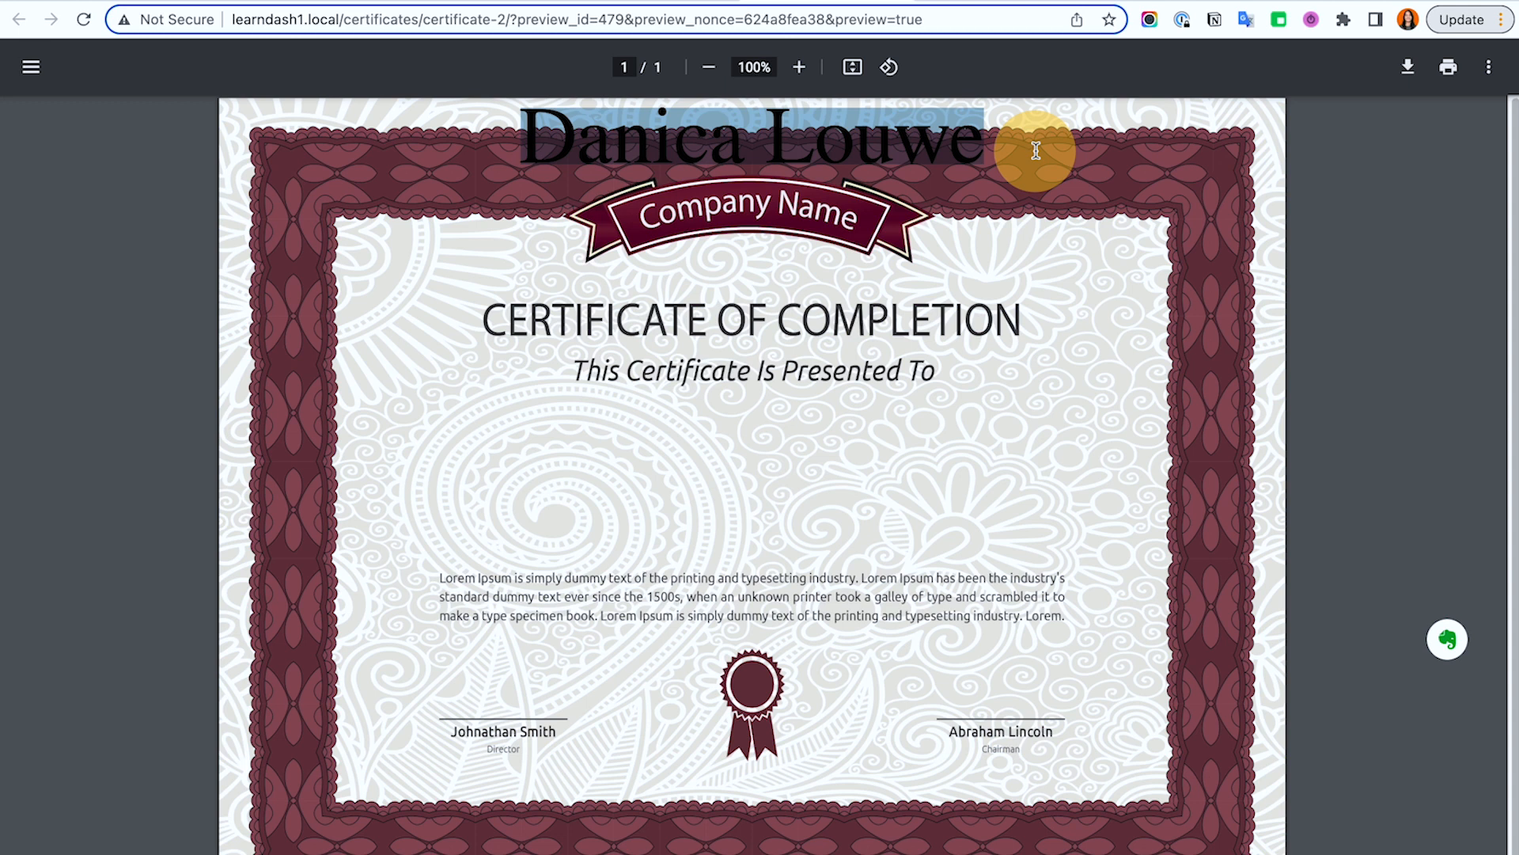
click(641, 2)
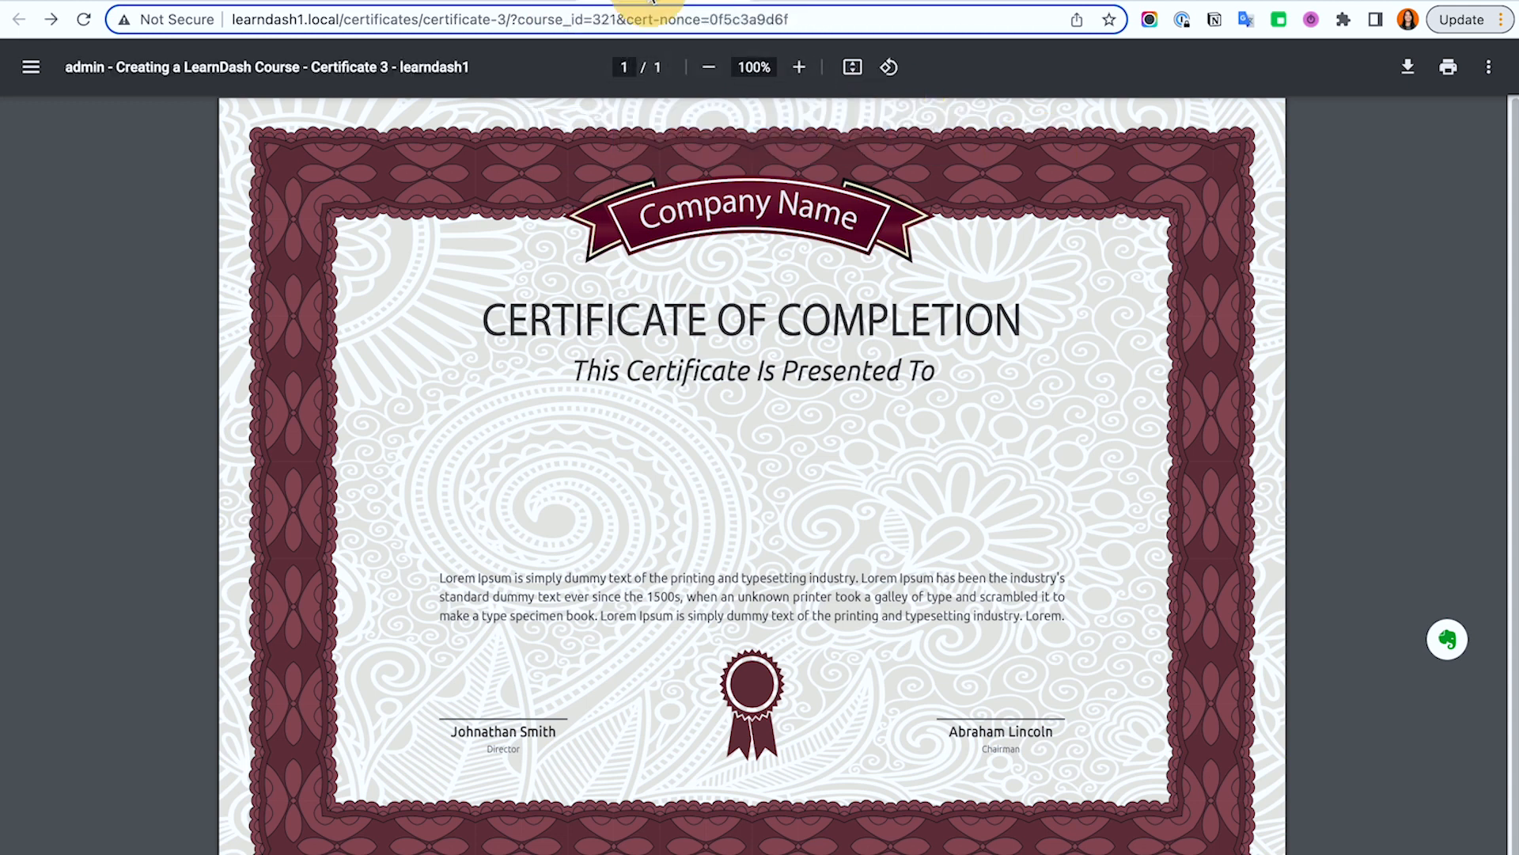
click(84, 20)
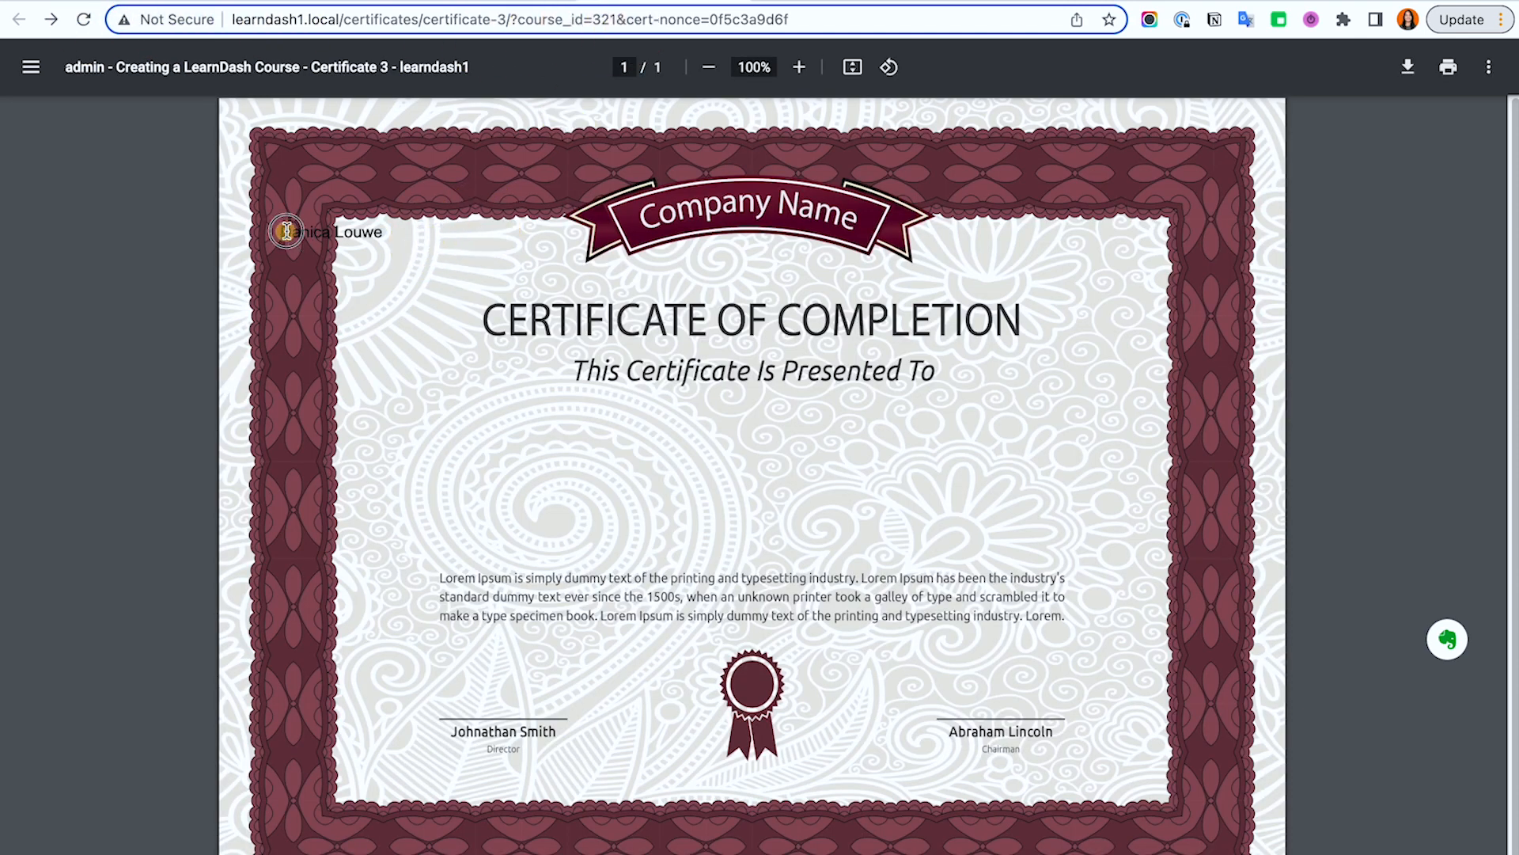
Step: Wrap the first-name and last-name shortcodes in Certificate 3's text editor in a <div style="font-size:80px;"> element with its closing tag
click(510, 2)
click(737, 610)
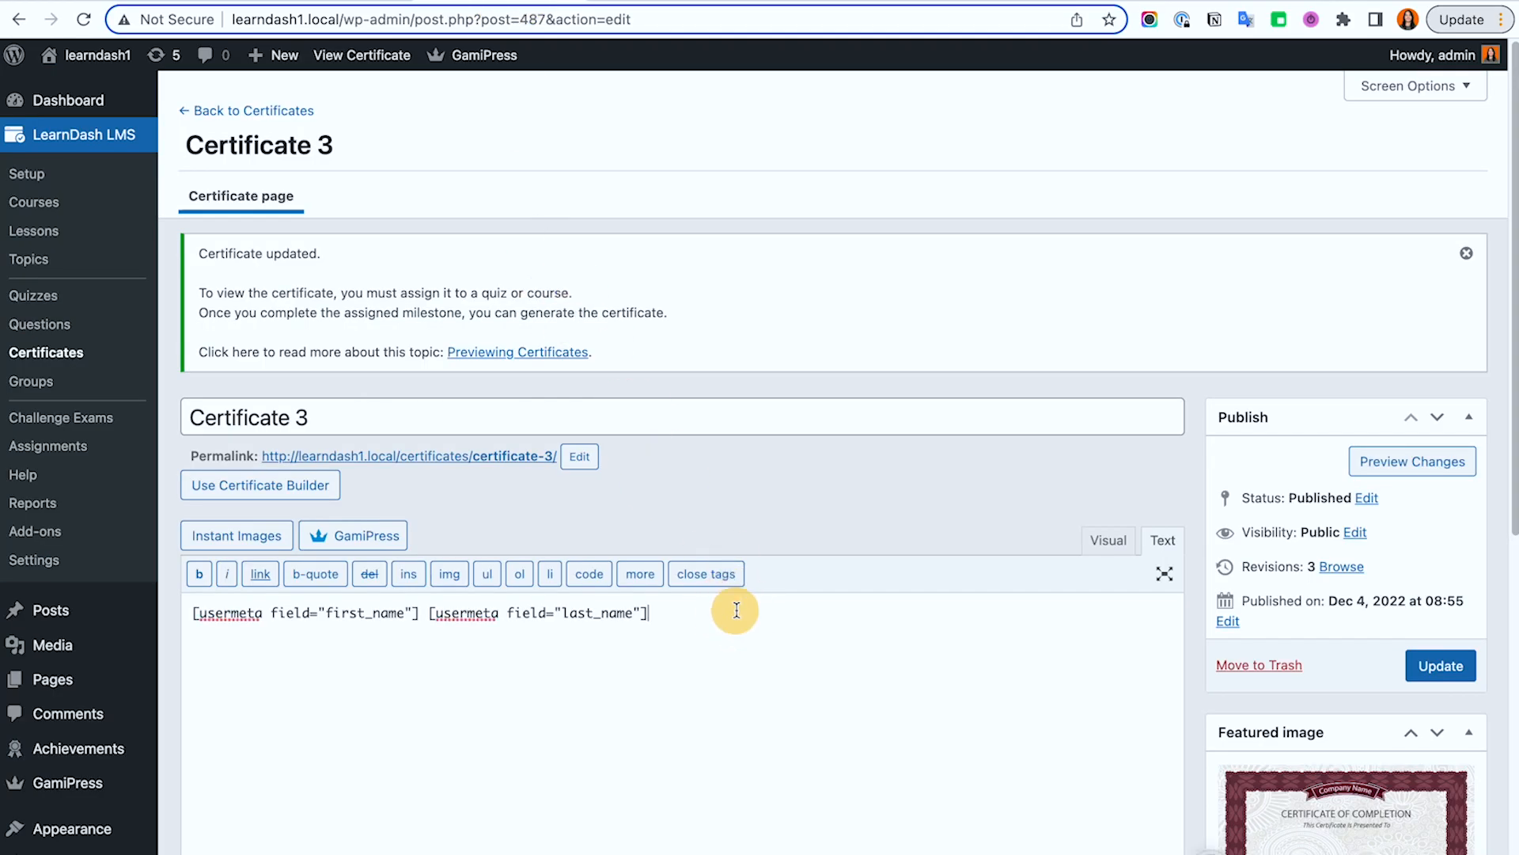
scroll(734, 605, down, 8)
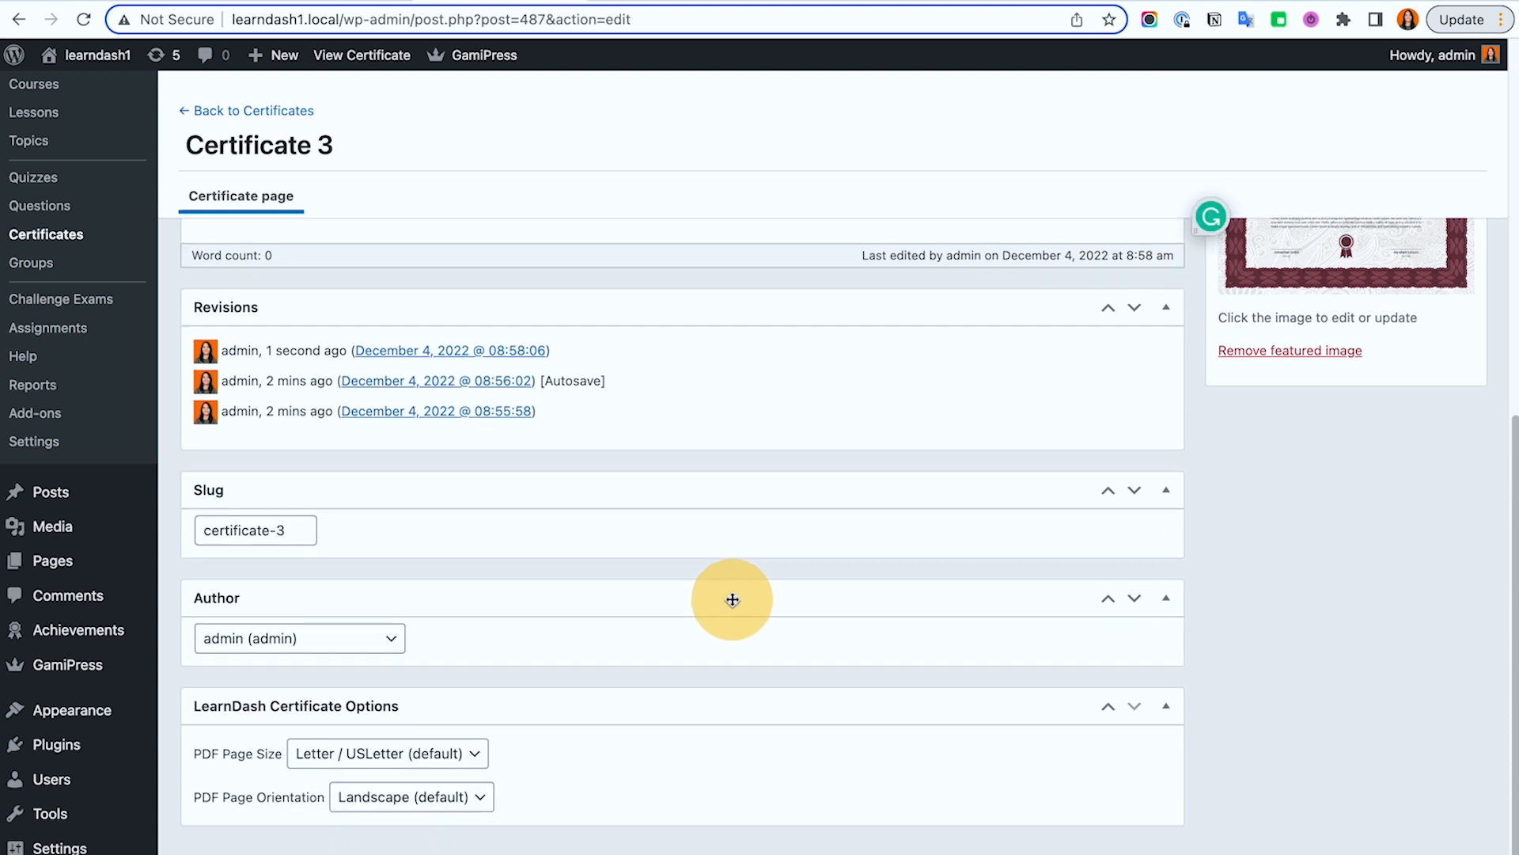
scroll(729, 595, up, 3)
scroll(729, 595, up, 5)
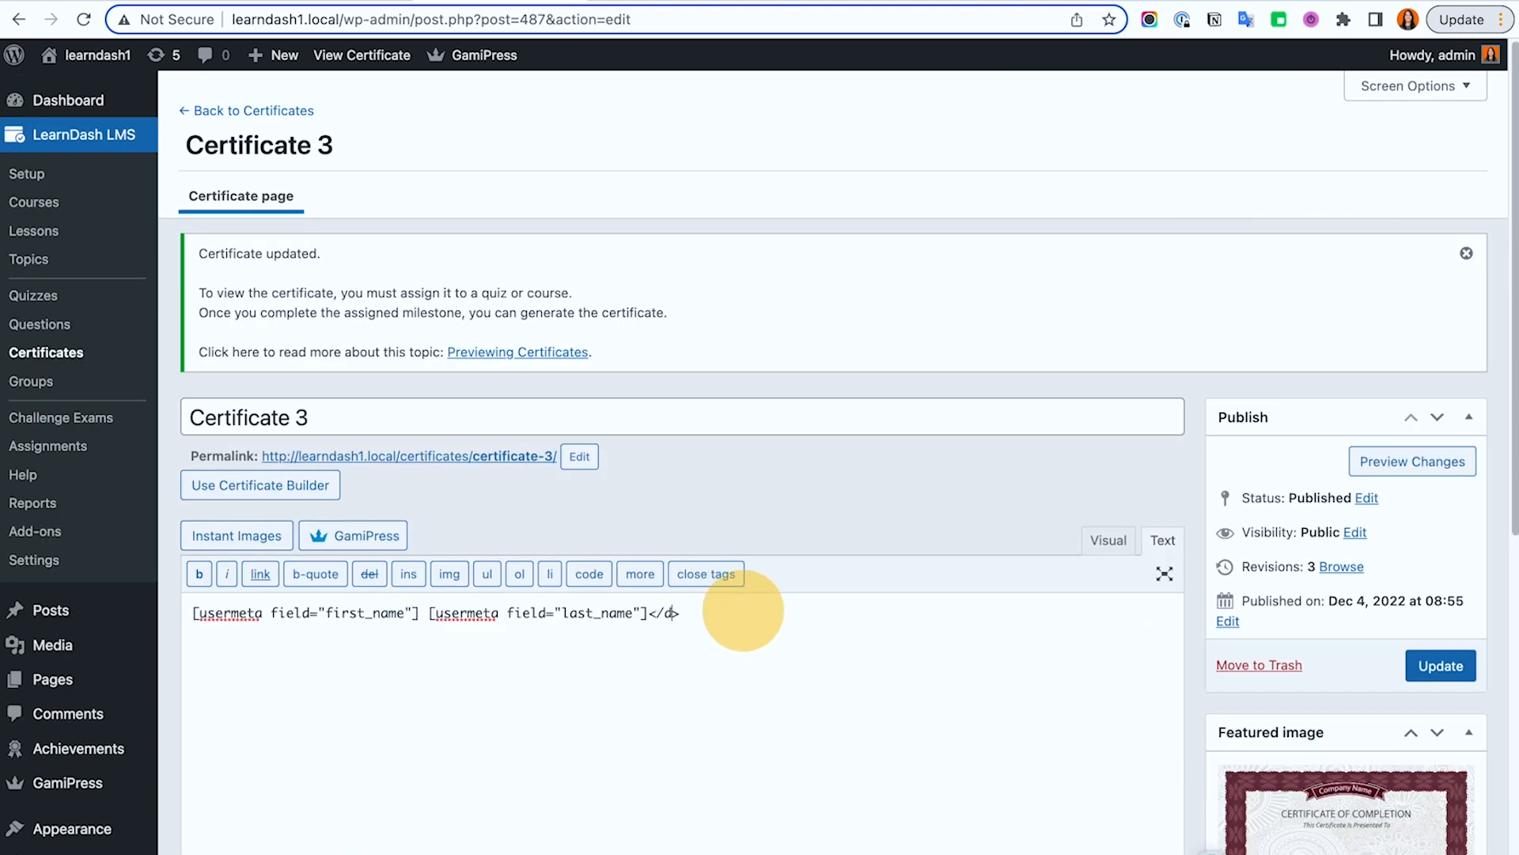
key(super+Left)
text(<>)
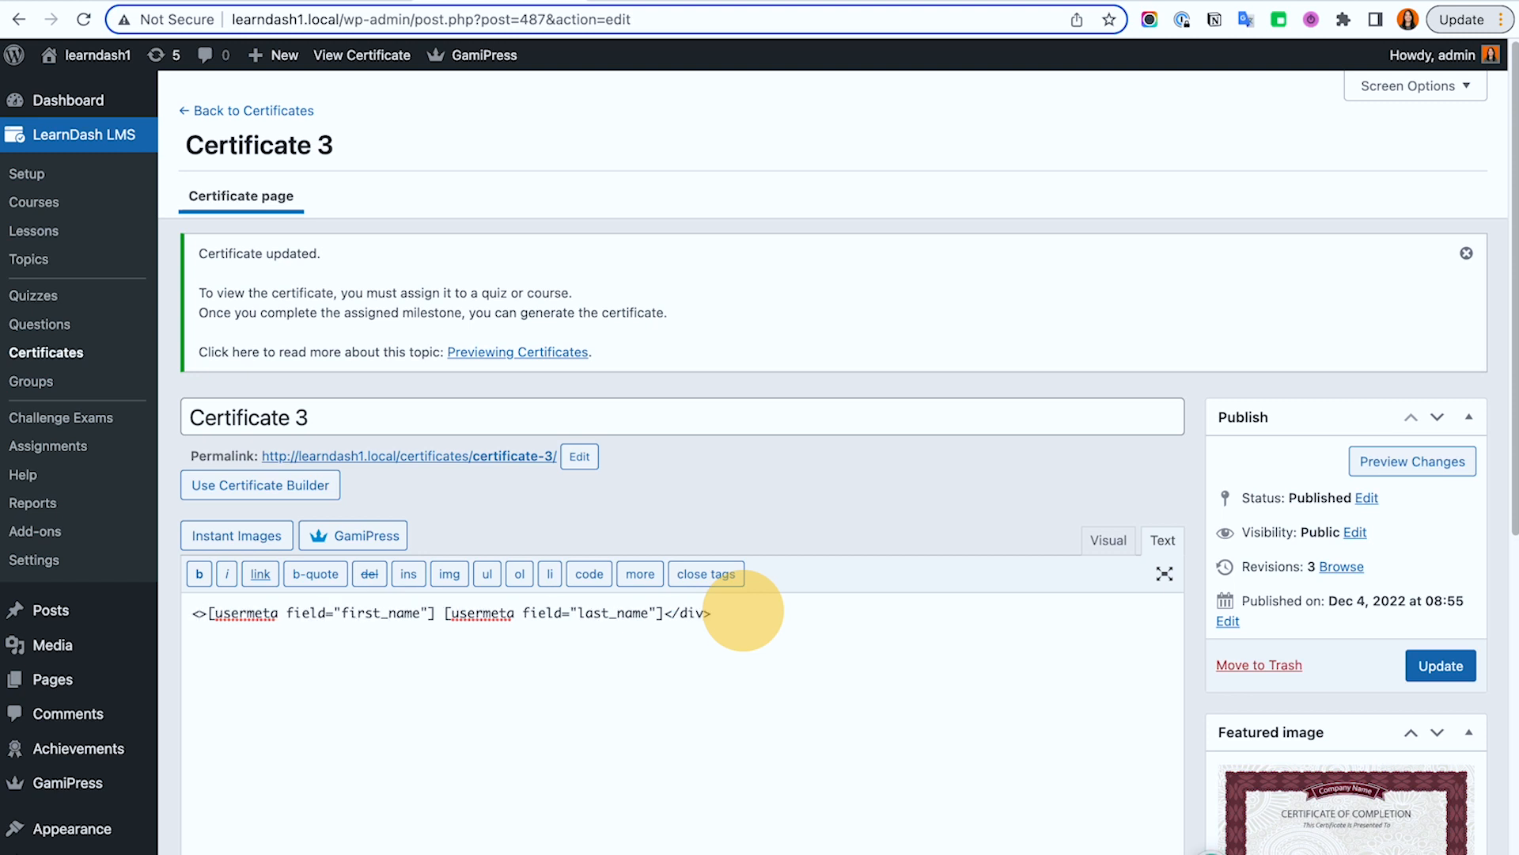
text(div styl)
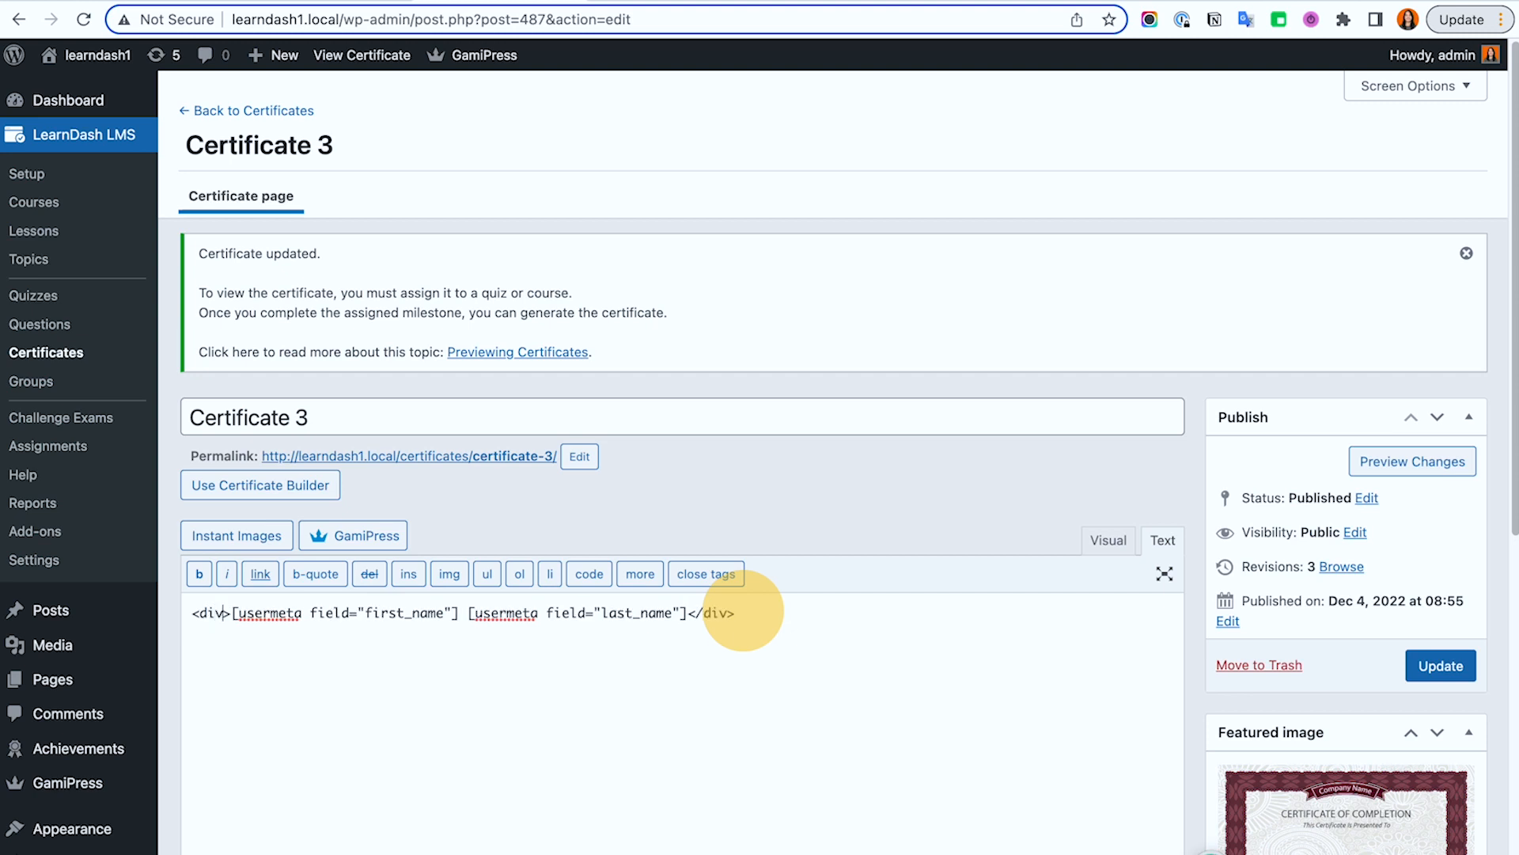
text(e="")
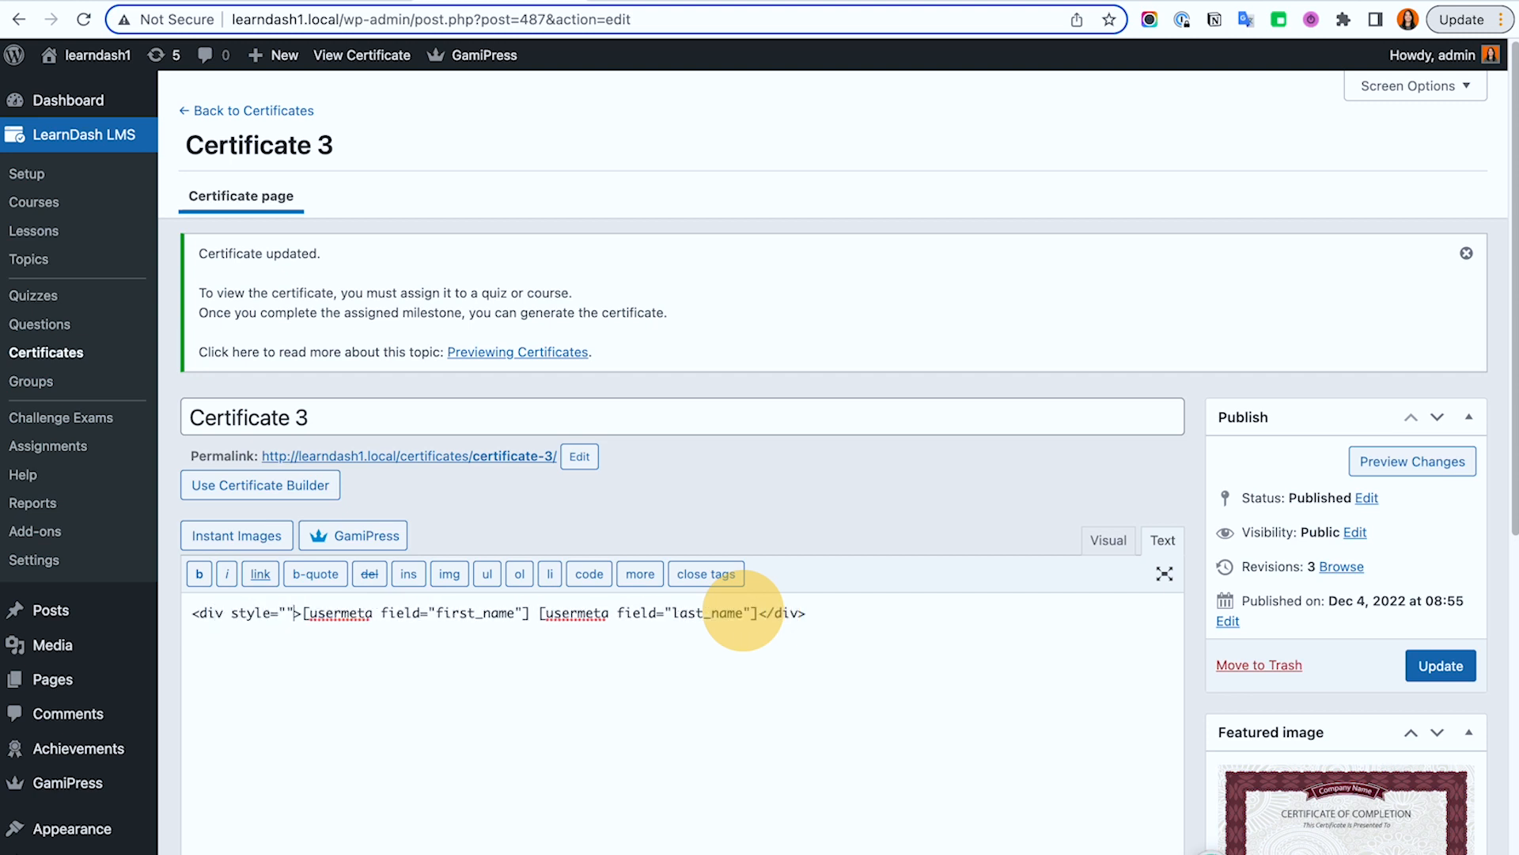
text(font-size:)
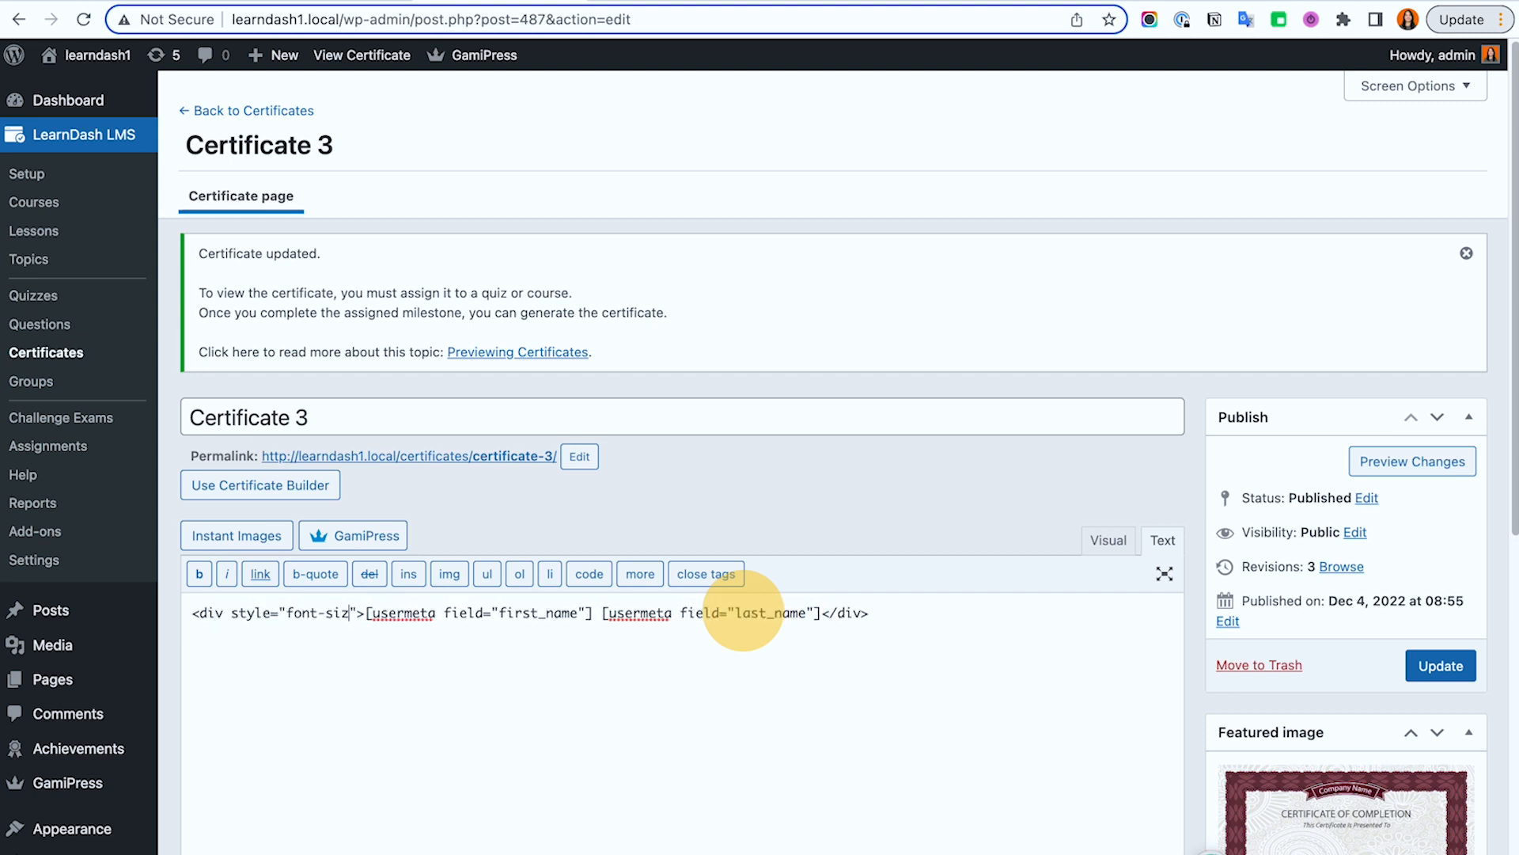
text(80px;)
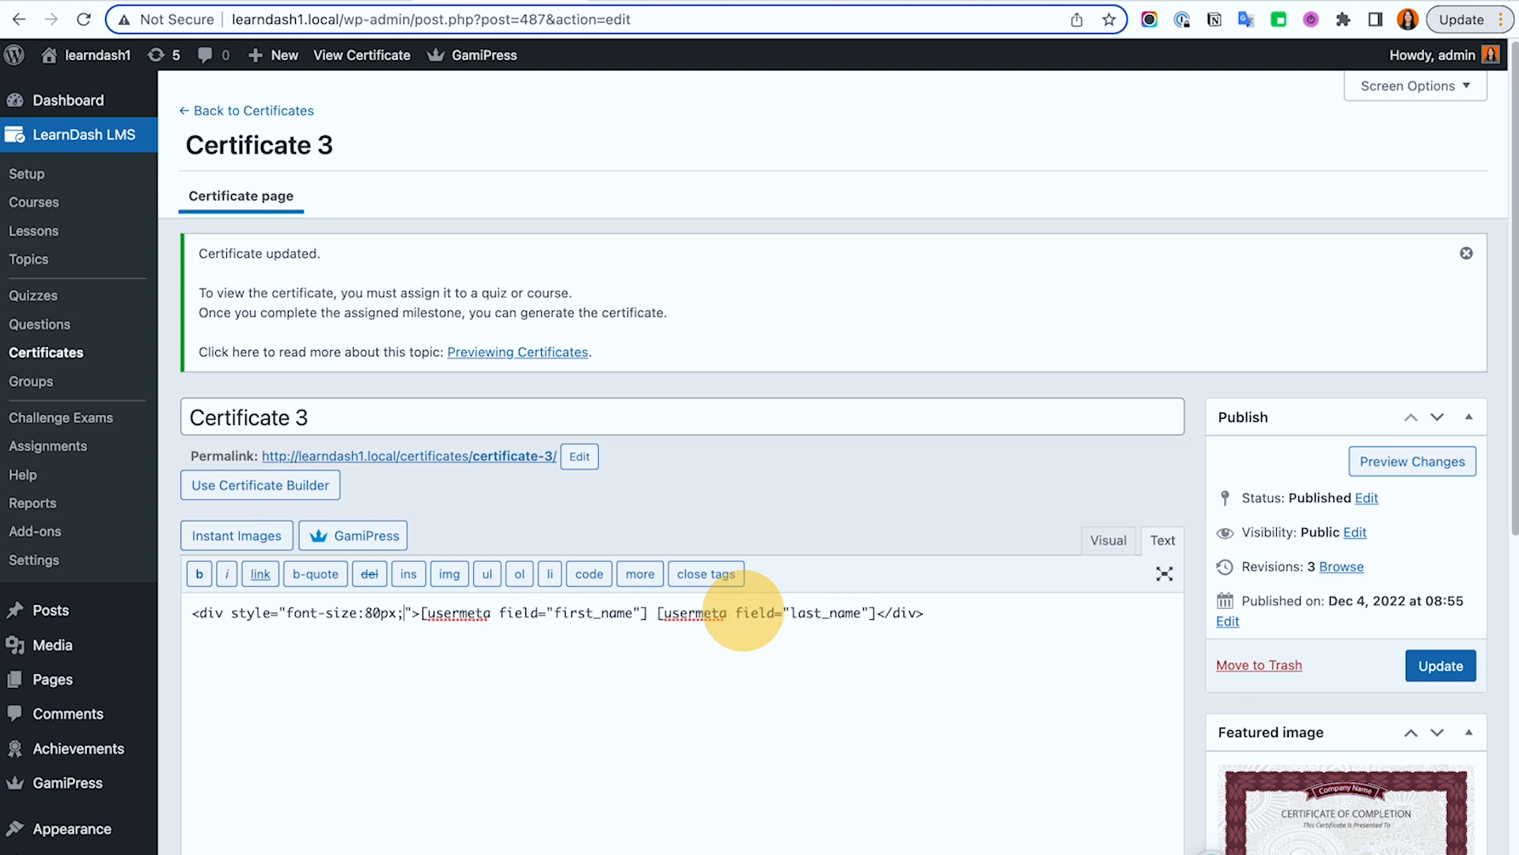
Step: Update Certificate 3 and check the size of the student name in the reloaded certificate PDF
click(1445, 663)
click(688, 2)
click(91, 17)
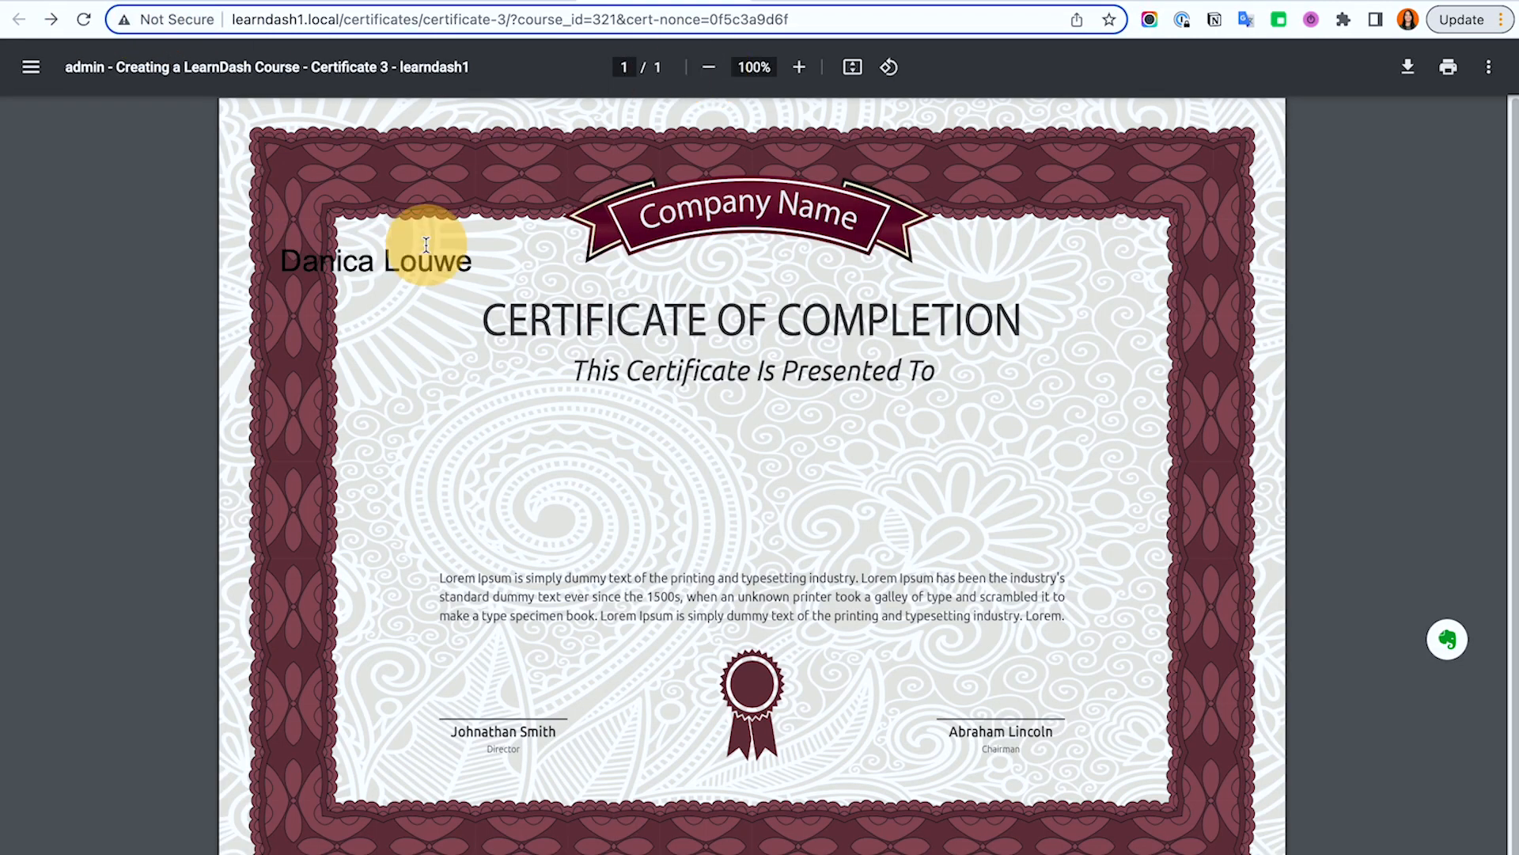
drag(385, 259, 492, 251)
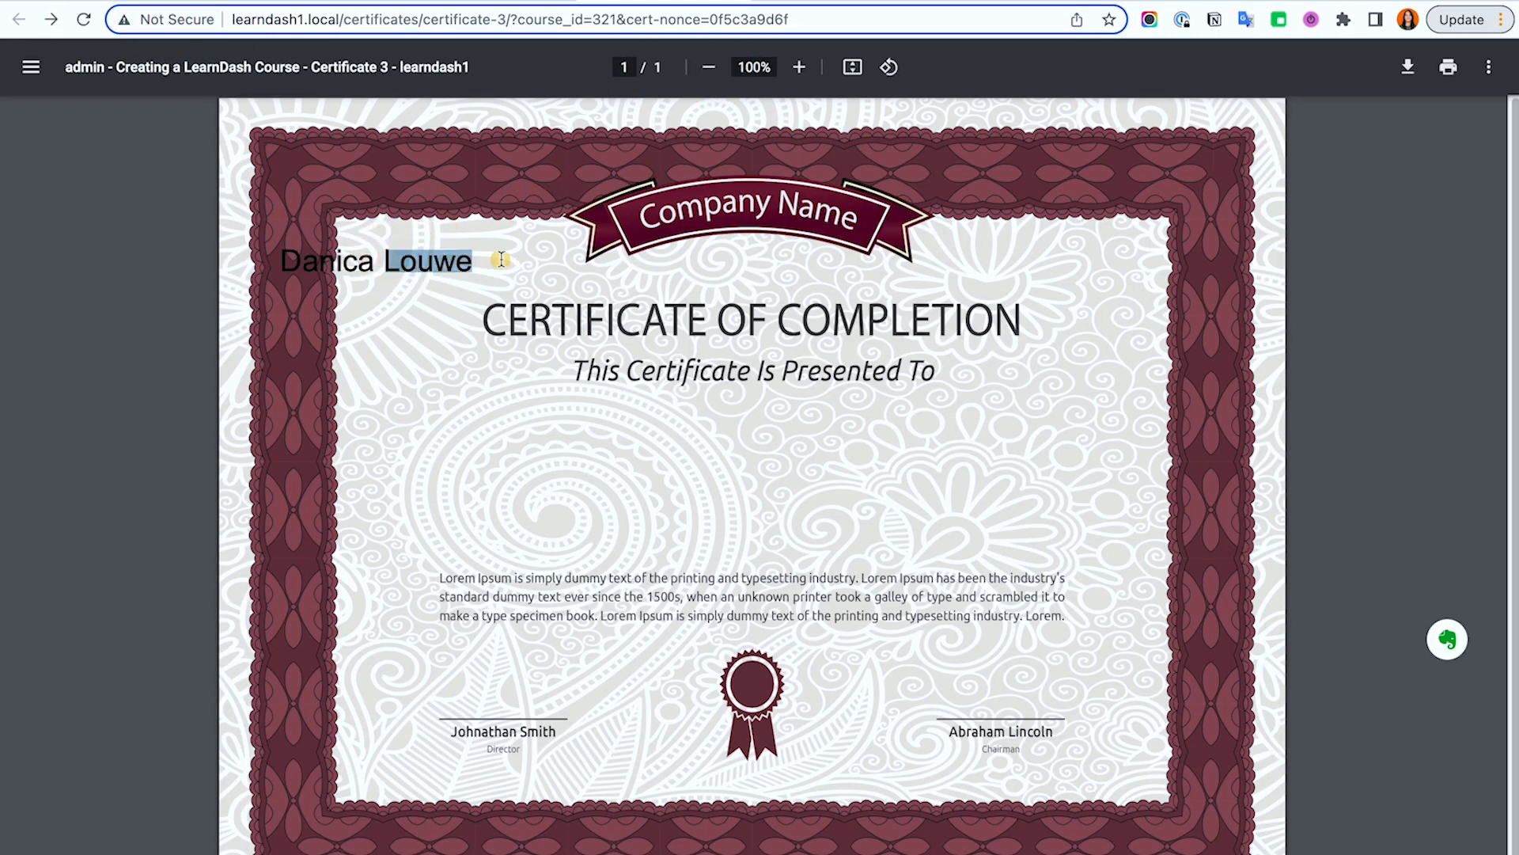
Step: Set the div's font-size to 150px, update Certificate 3 and inspect the student name in the reloaded PDF
click(510, 2)
click(370, 614)
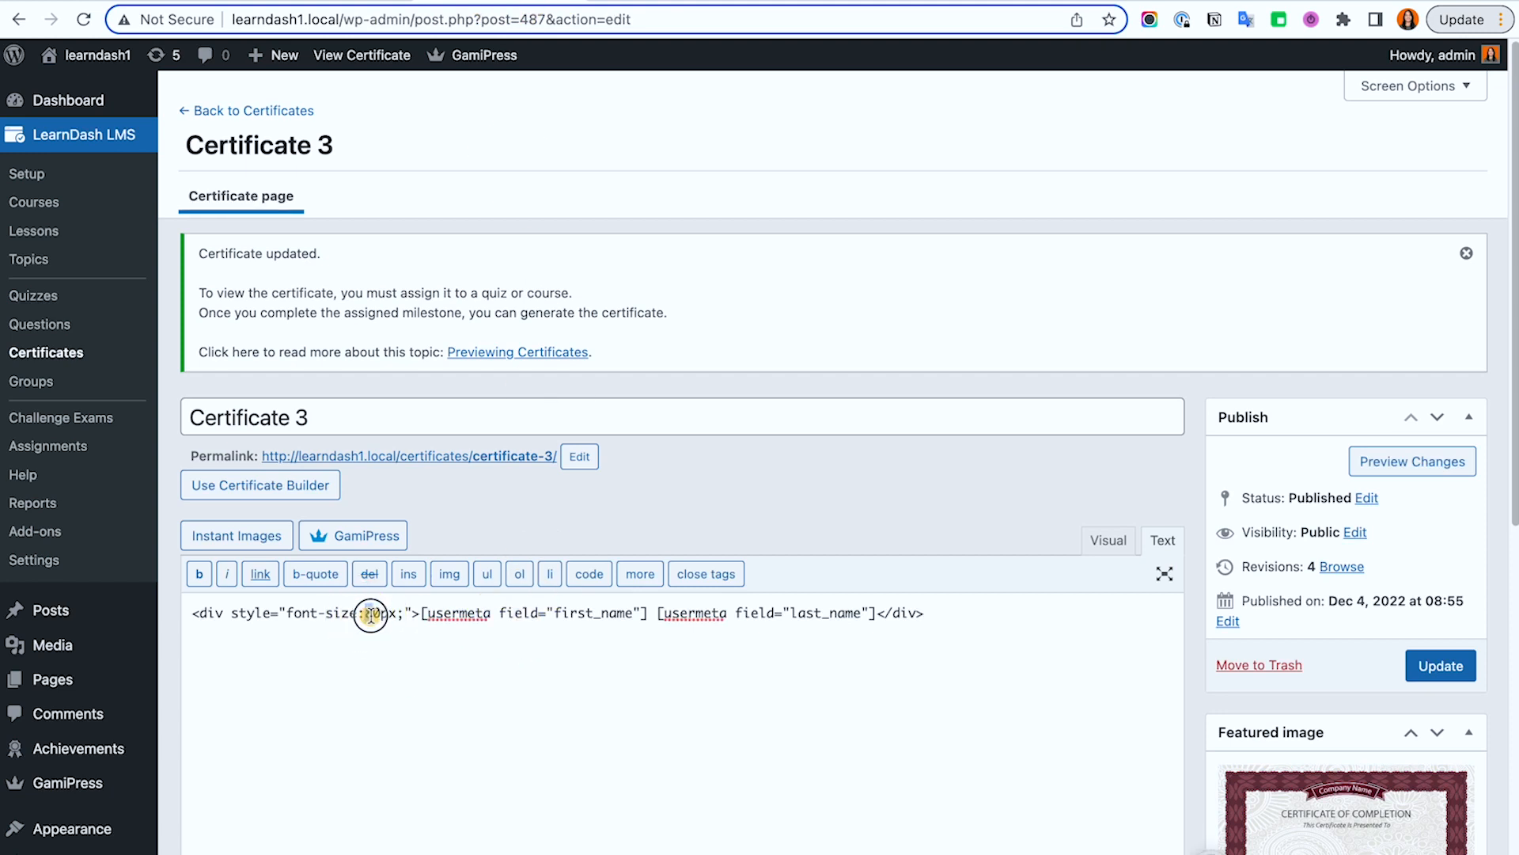
text(150)
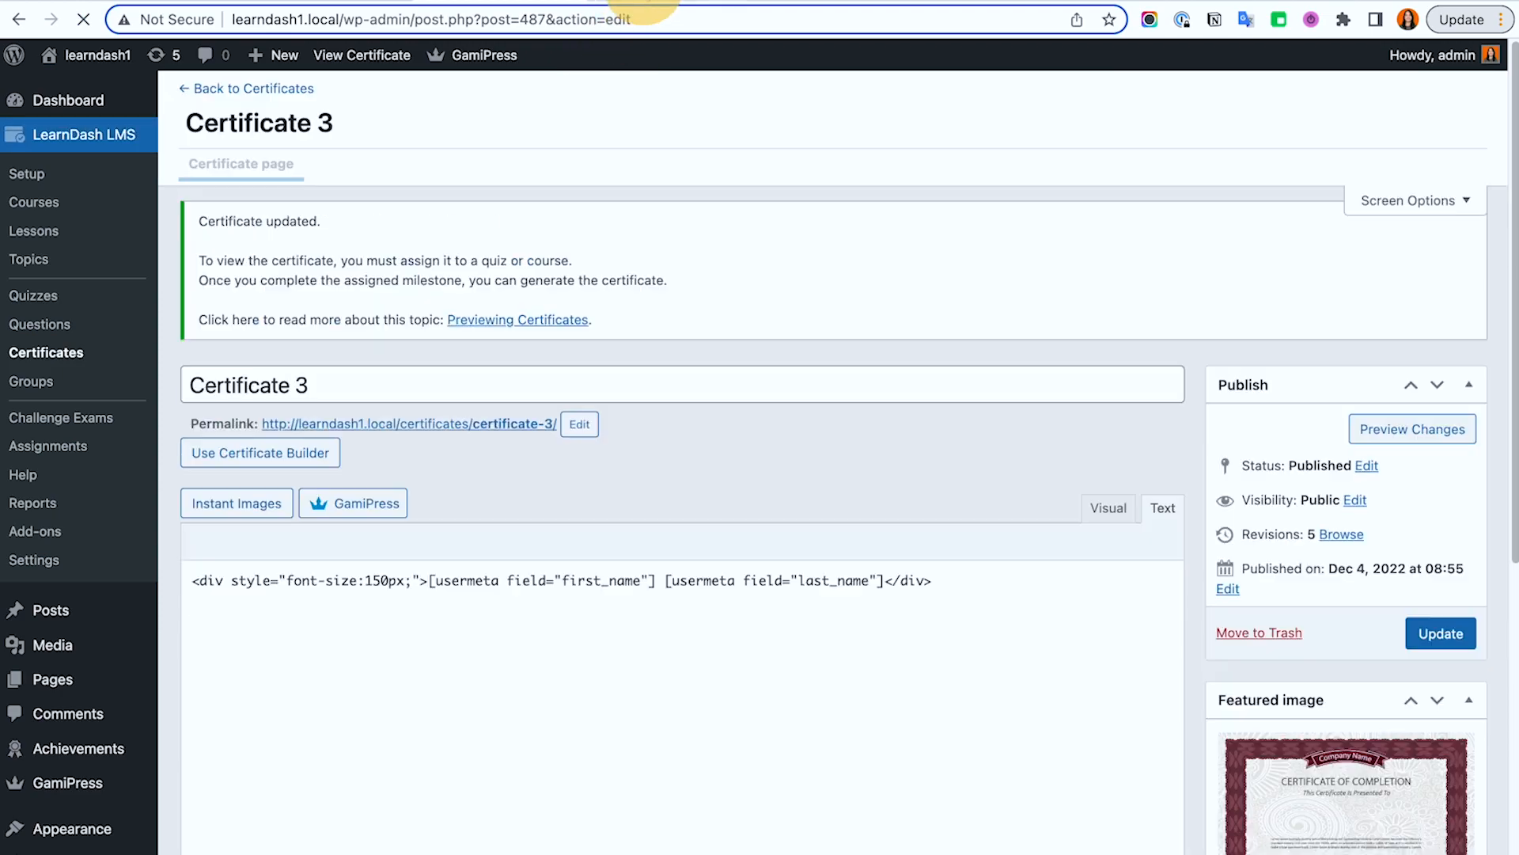
click(621, 6)
click(84, 20)
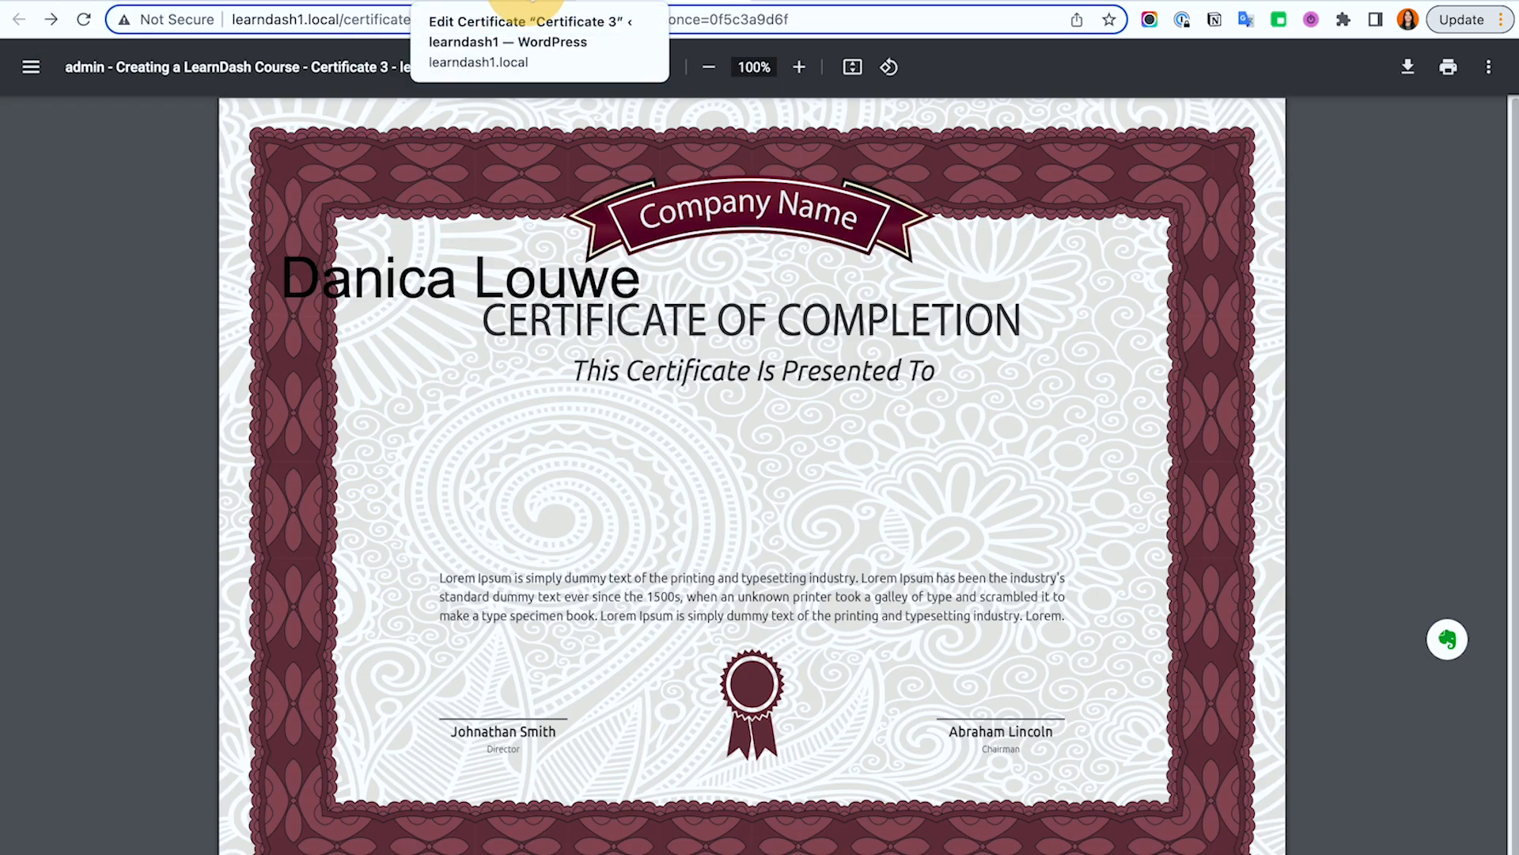
click(527, 7)
click(621, 6)
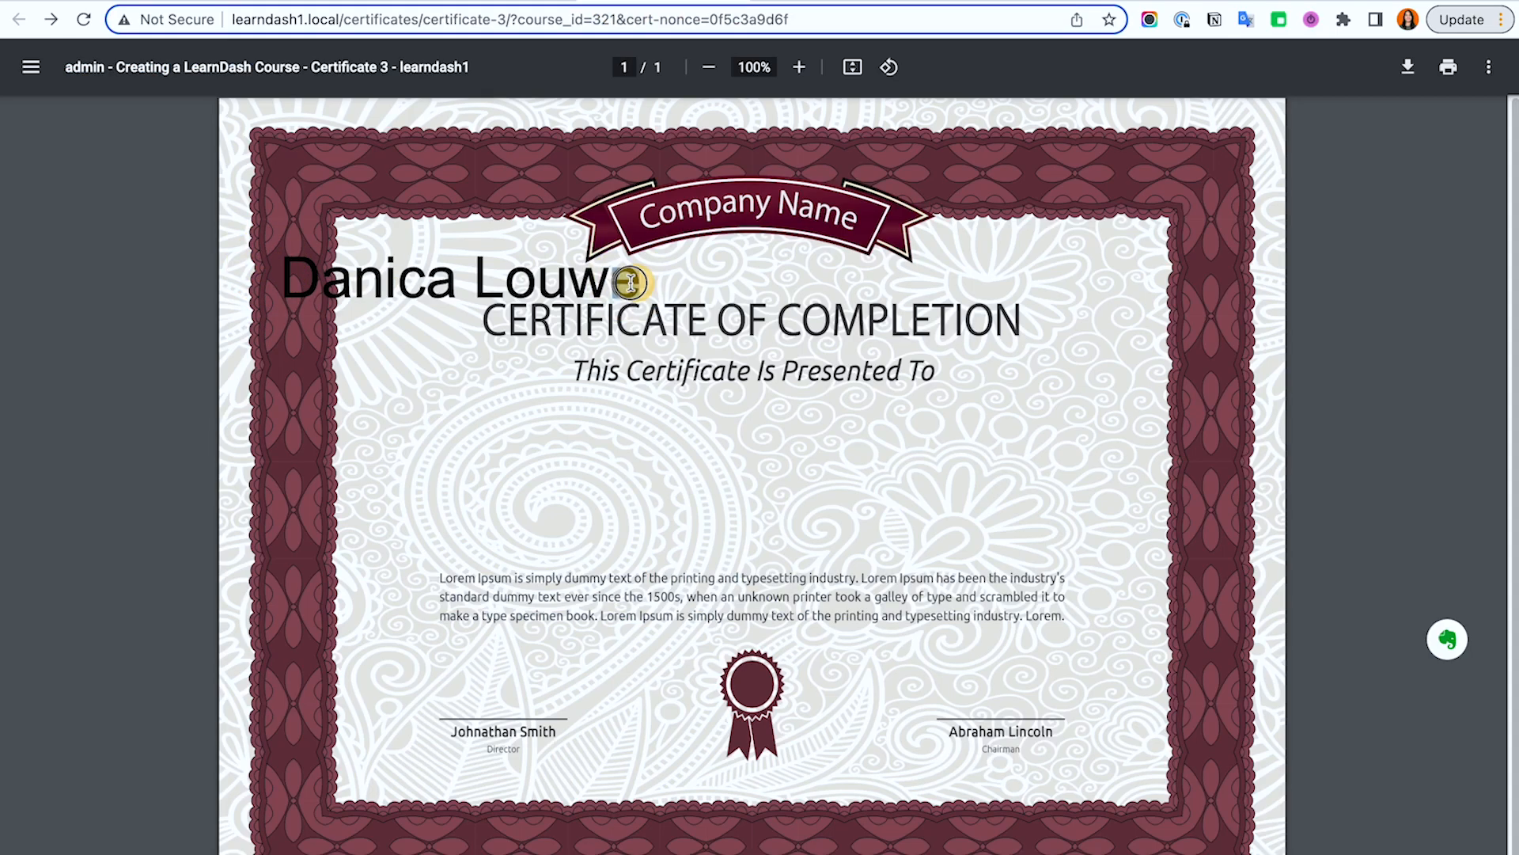
drag(627, 281, 270, 289)
Step: Add width:100%;text-align:center; to the div style after the font size, update Certificate 3 and reload the PDF
click(513, 6)
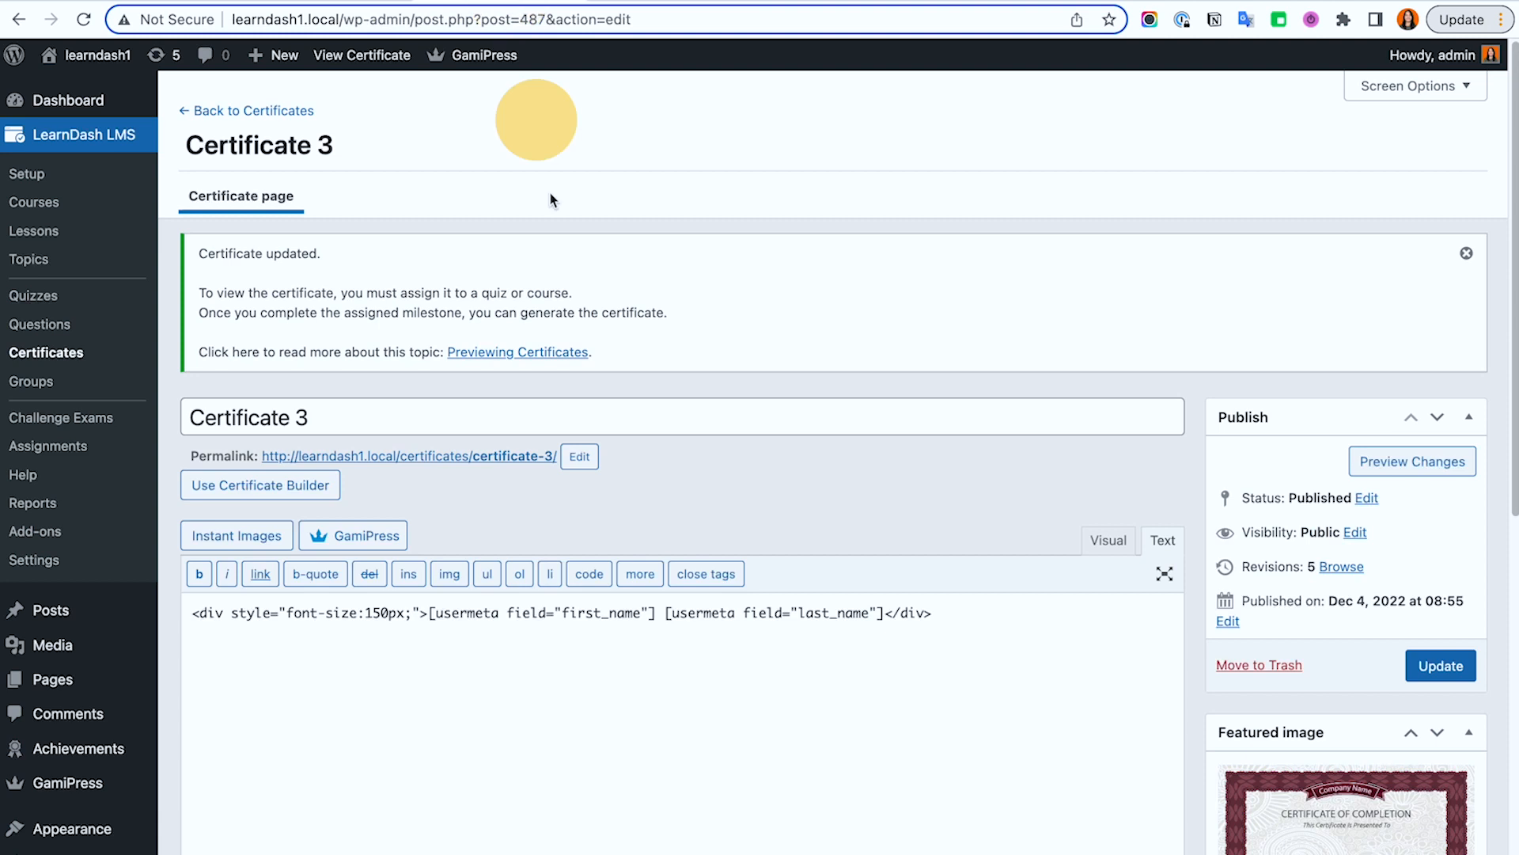
click(635, 4)
click(530, 3)
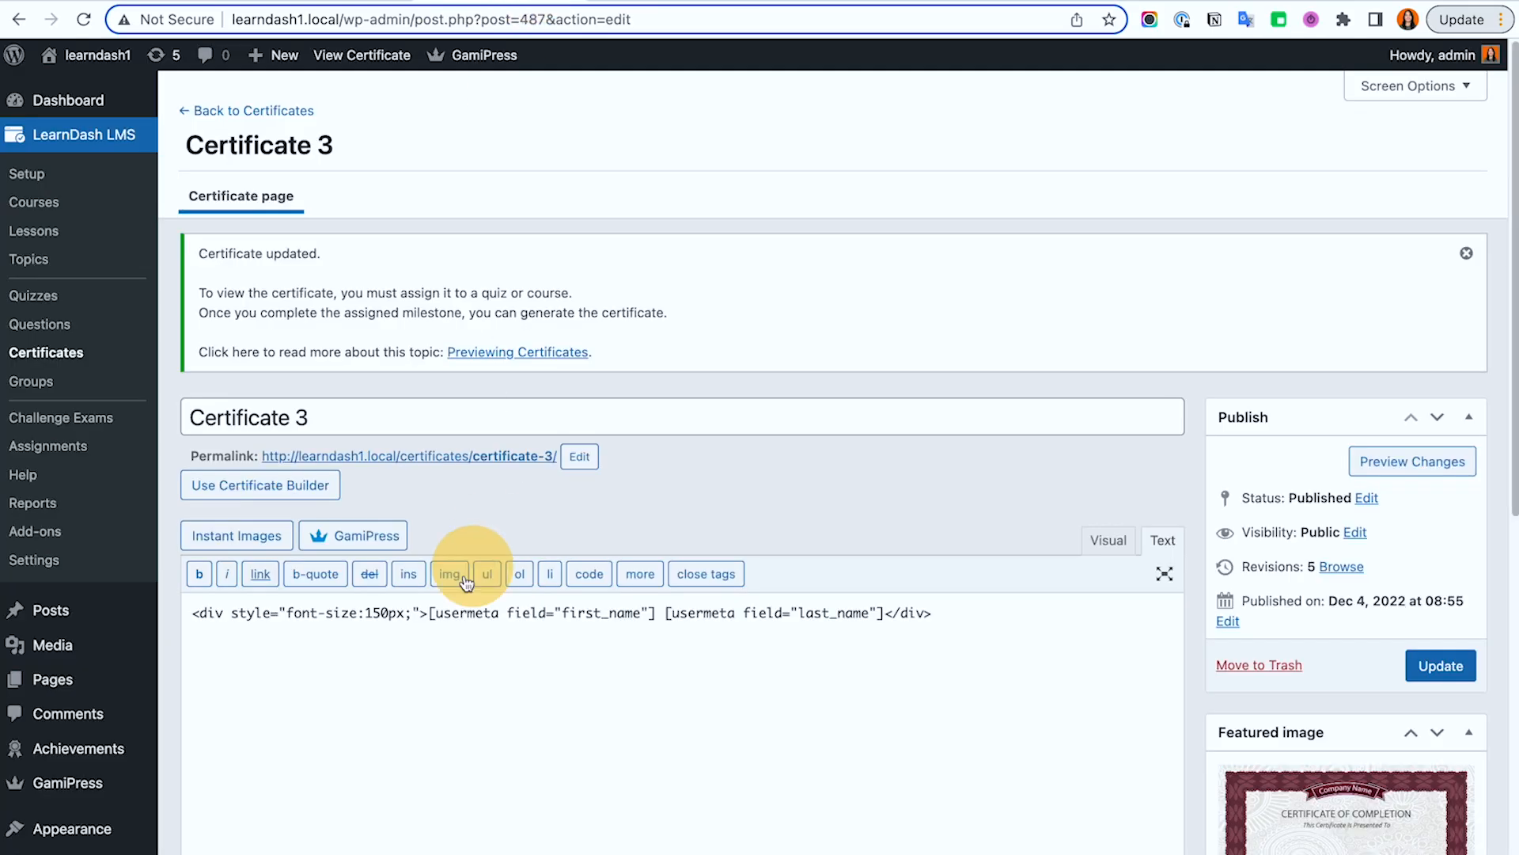
click(413, 611)
text(width:1)
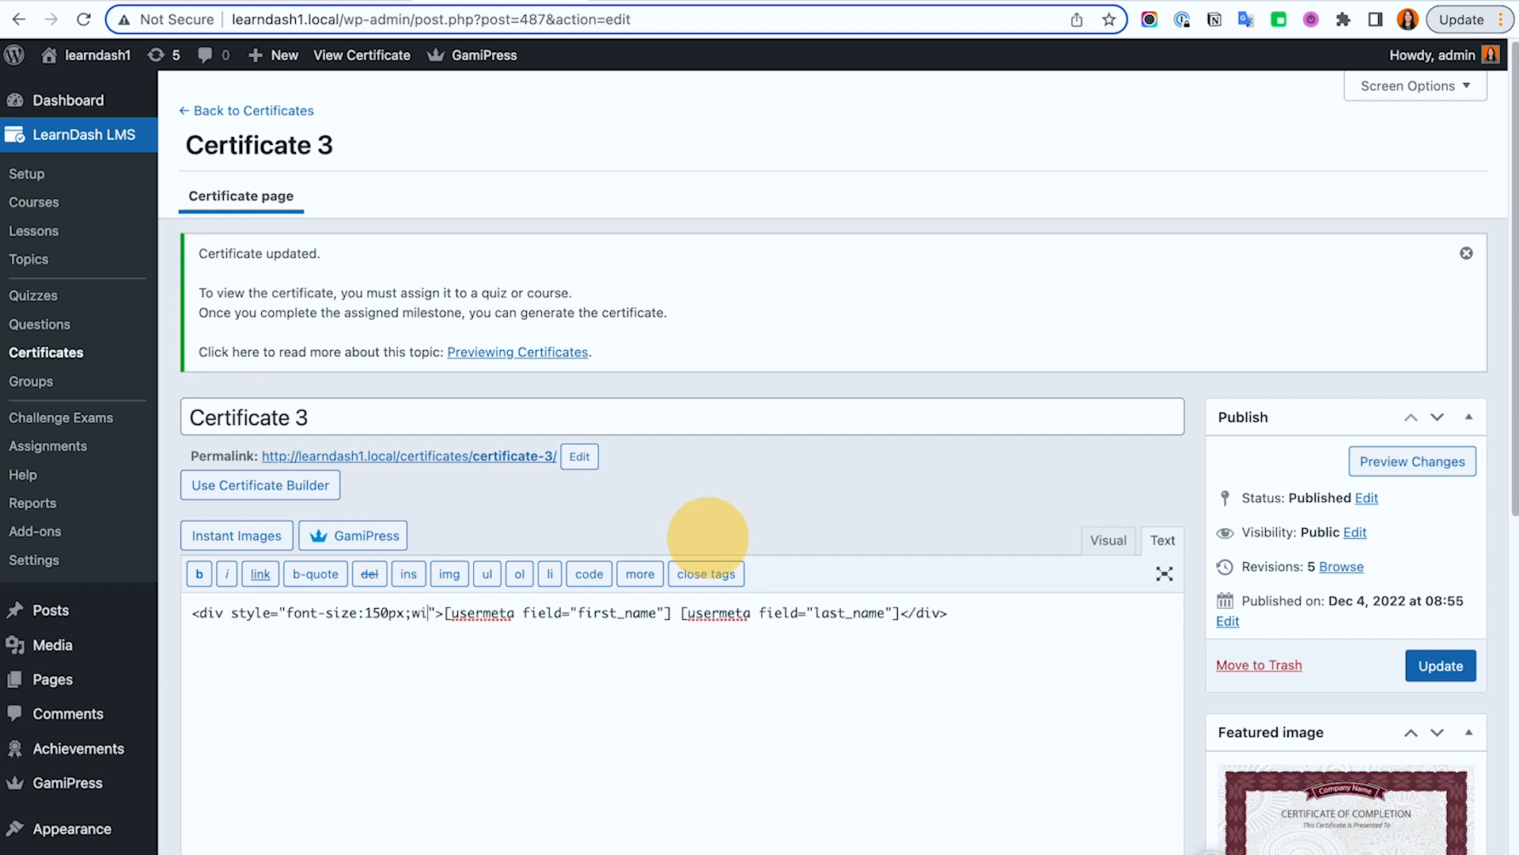
text(00%;text-align)
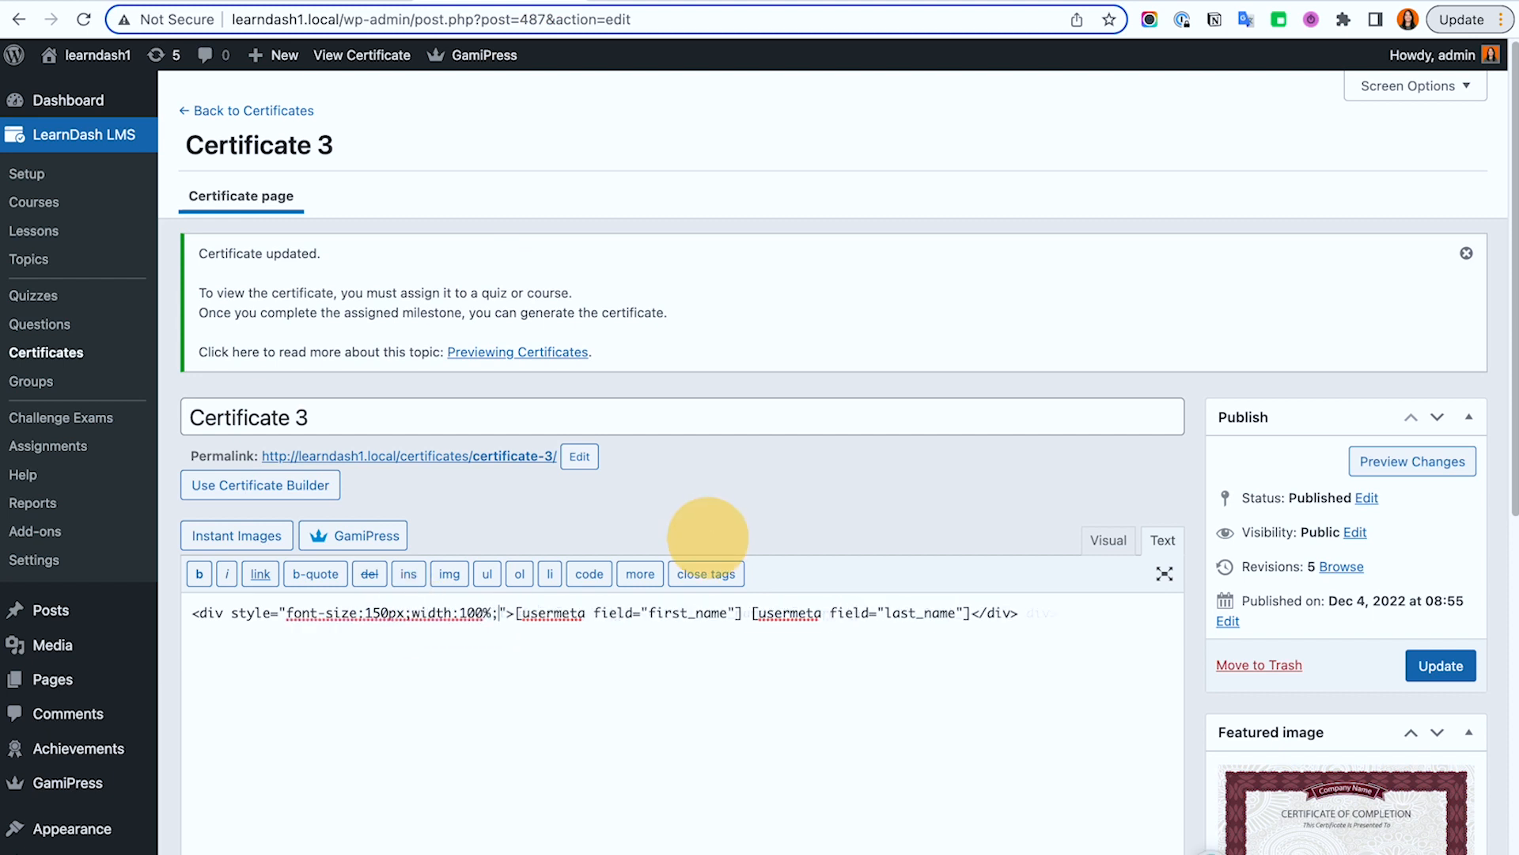
text(:center;)
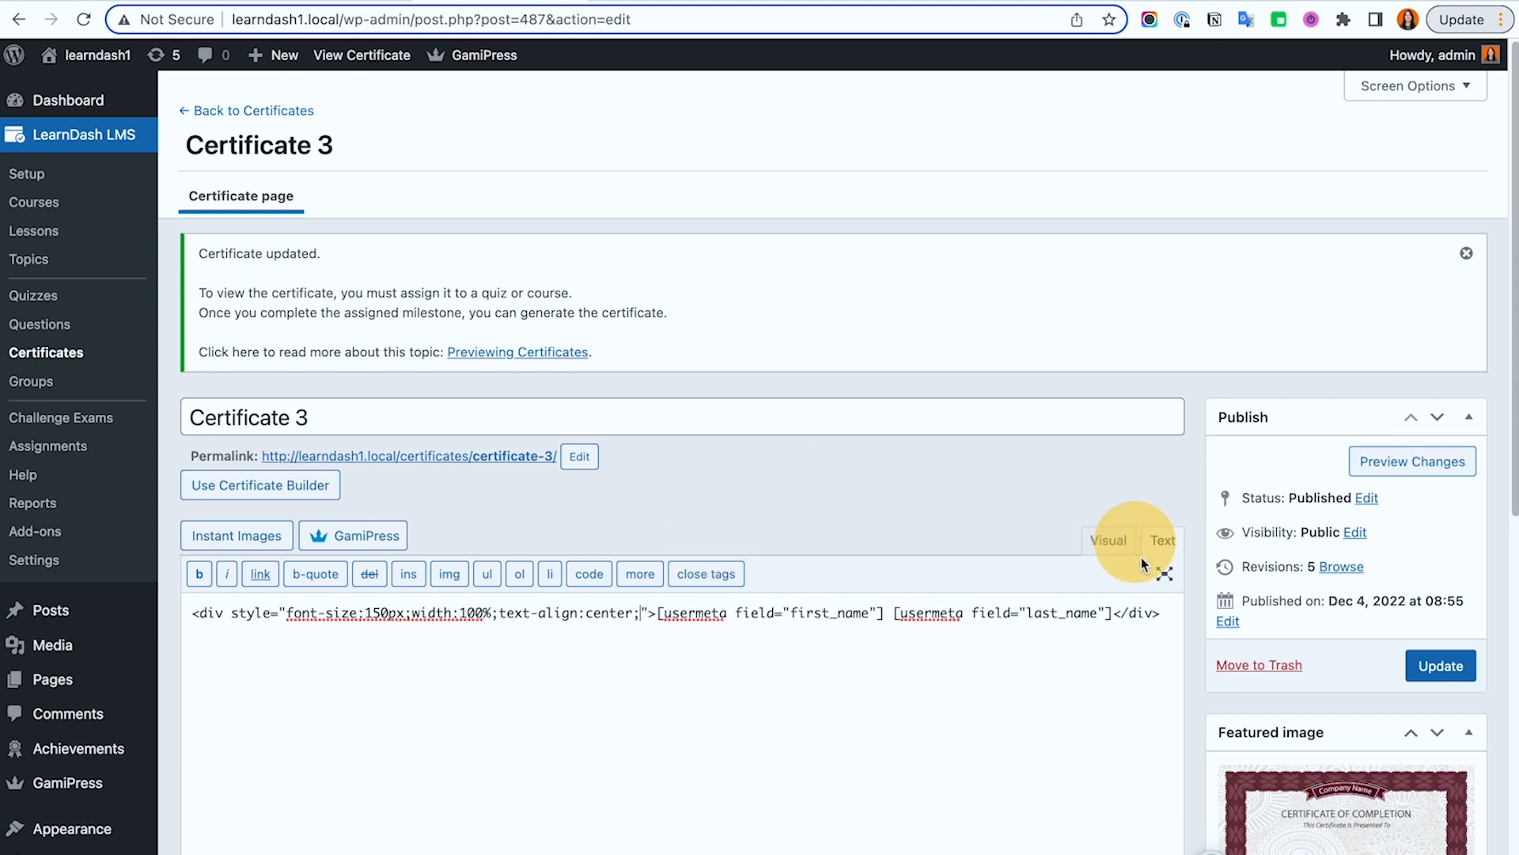
click(1442, 666)
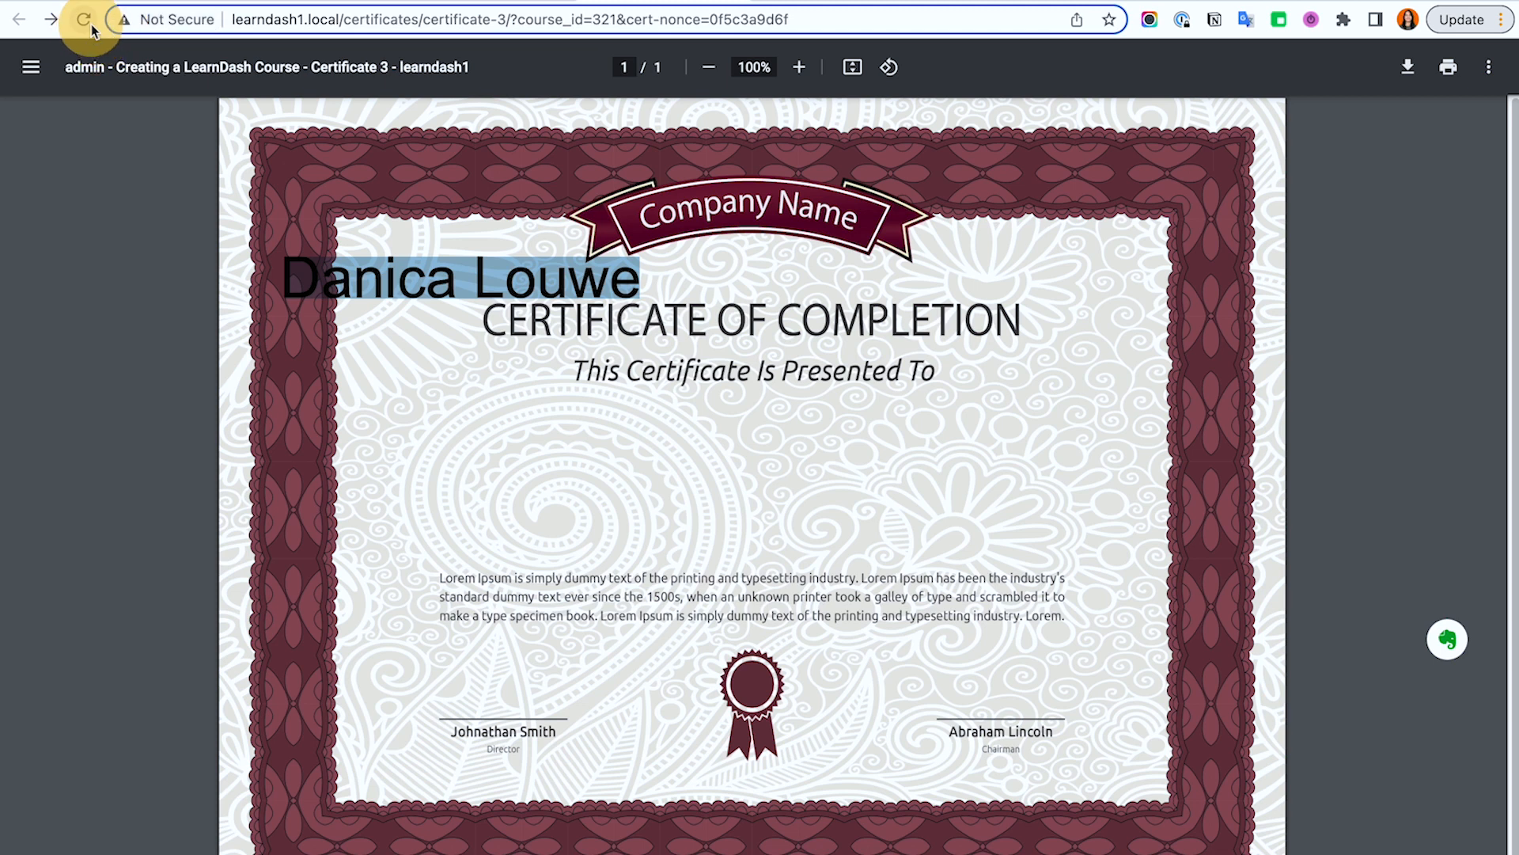
click(85, 20)
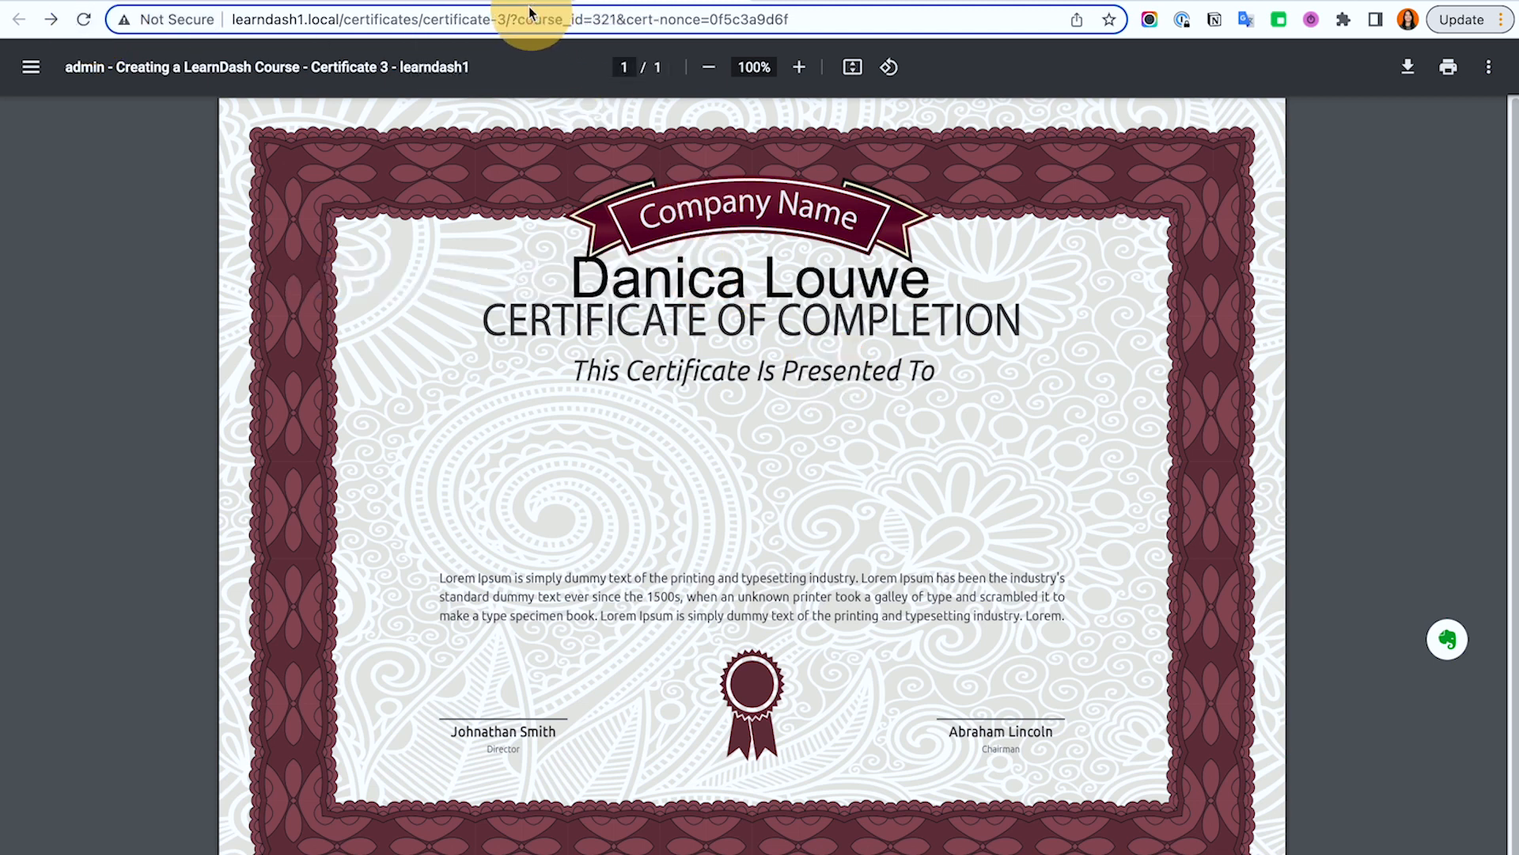
Step: Try to lower the student name by adding margin-top:50px; to the div style, updating Certificate 3 and reloading the PDF
click(499, 2)
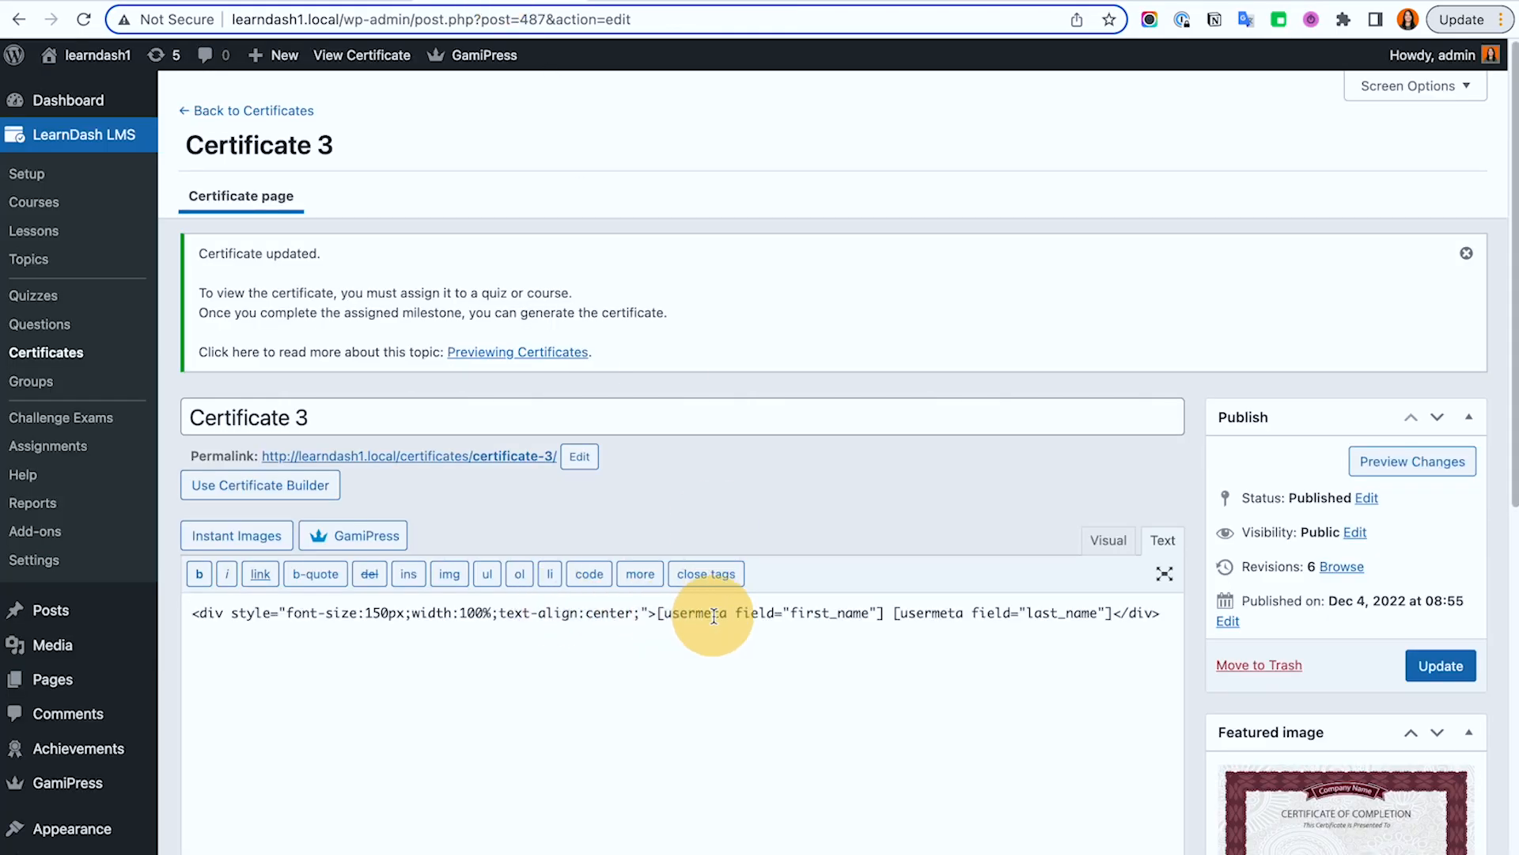
text(margin-)
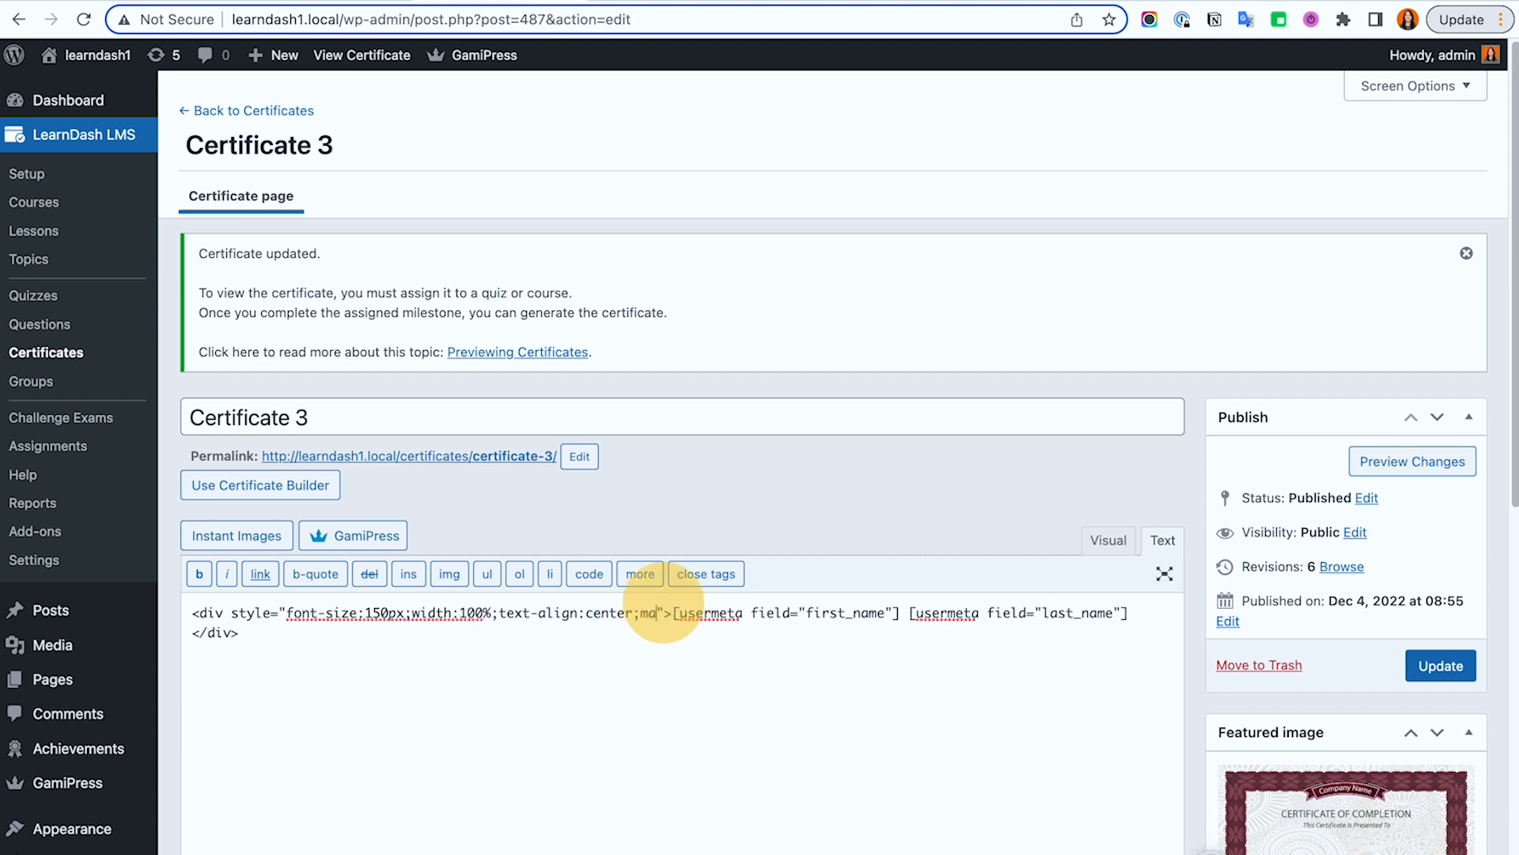
text(bot)
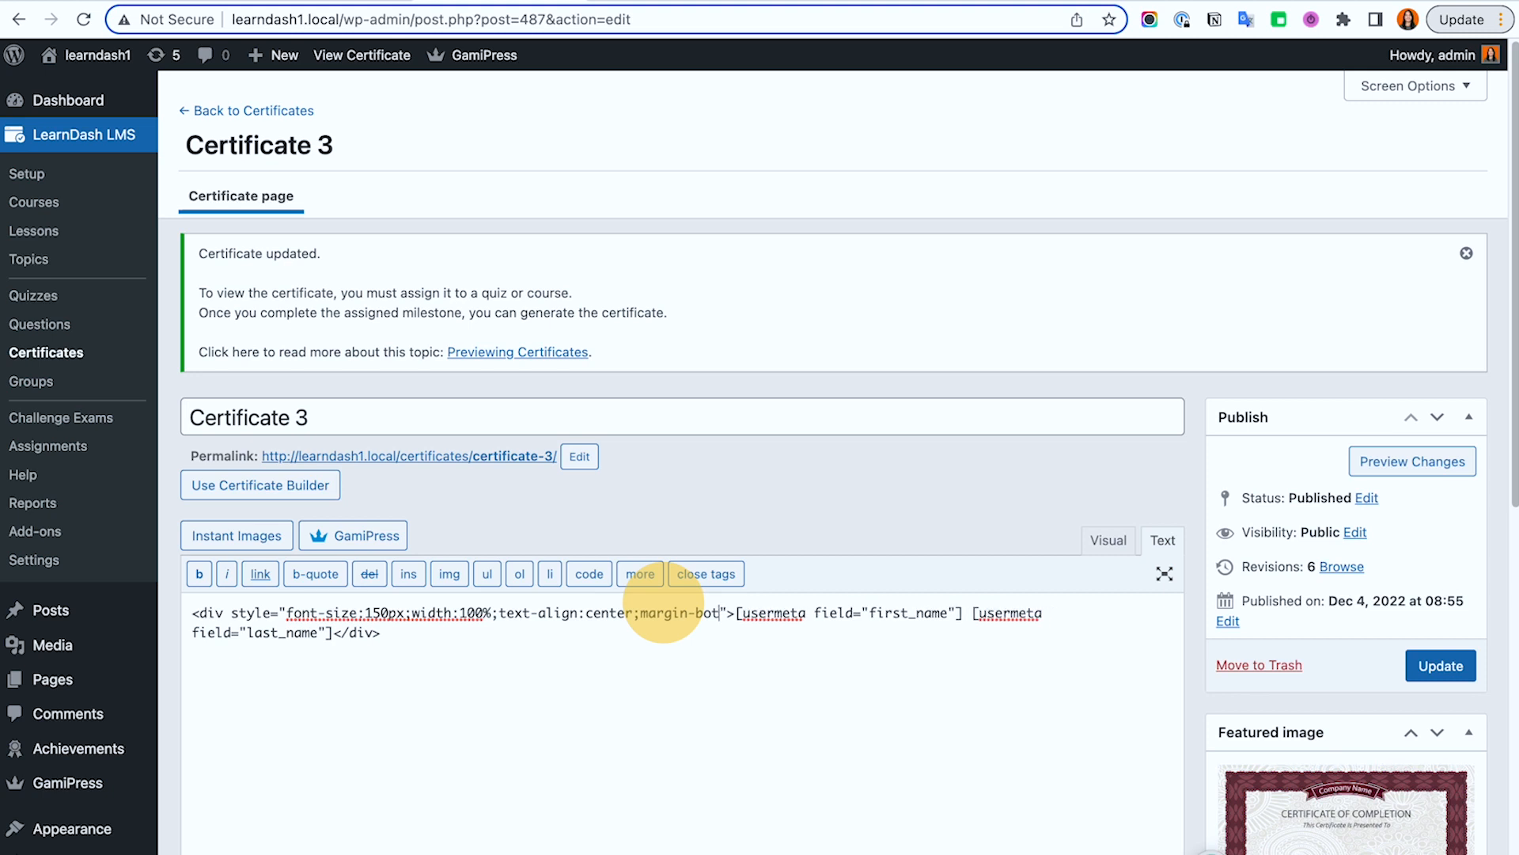
key(BackSpace)
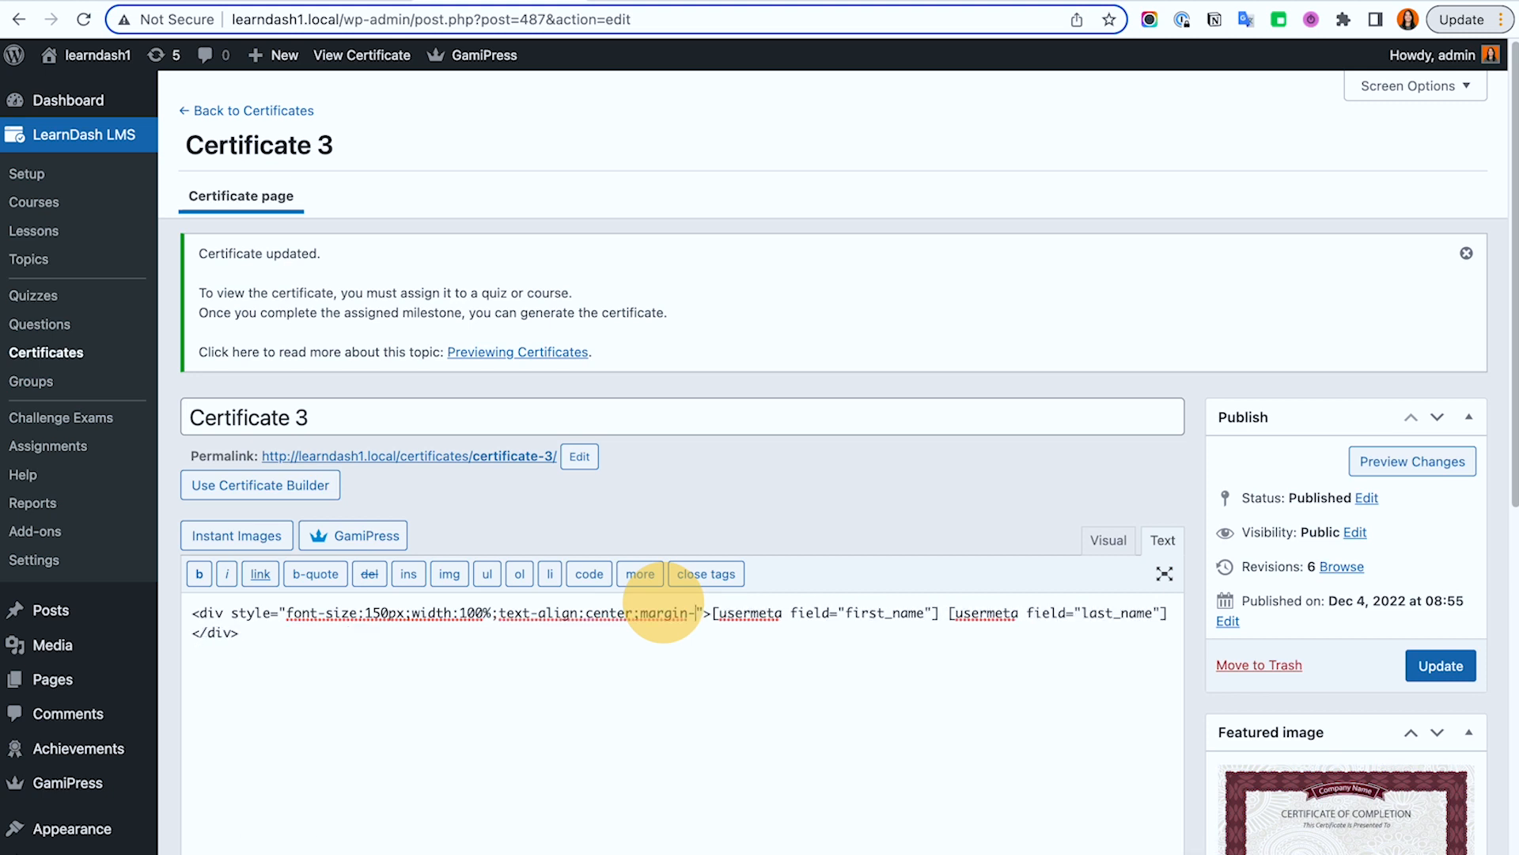
text(top:50px;)
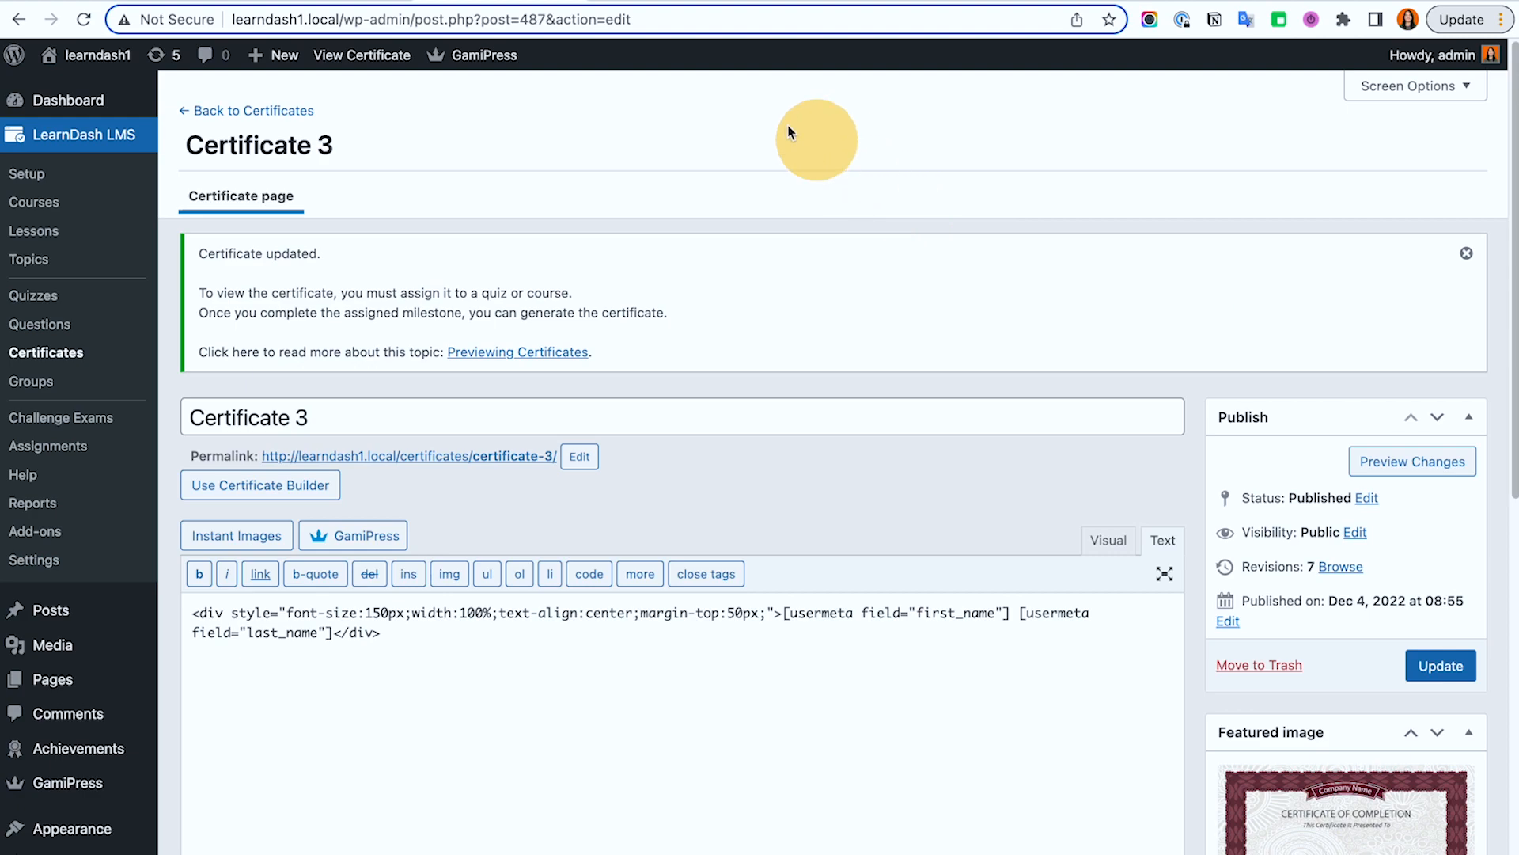
click(677, 1)
click(84, 20)
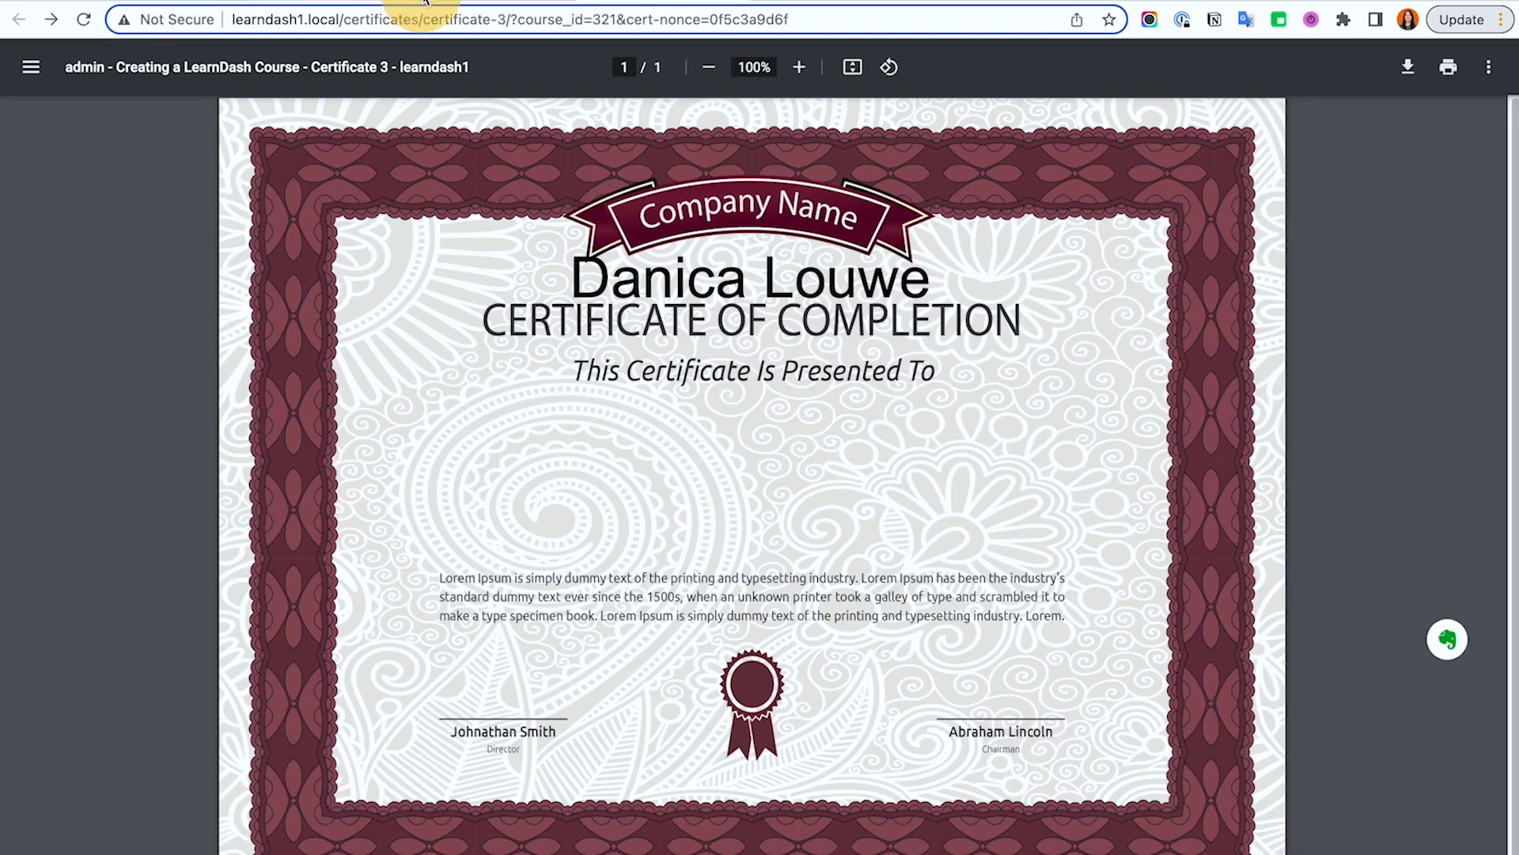
Step: Try a margin-top of 250px in the div style, update Certificate 3 and check the name's position in the PDF
click(506, 3)
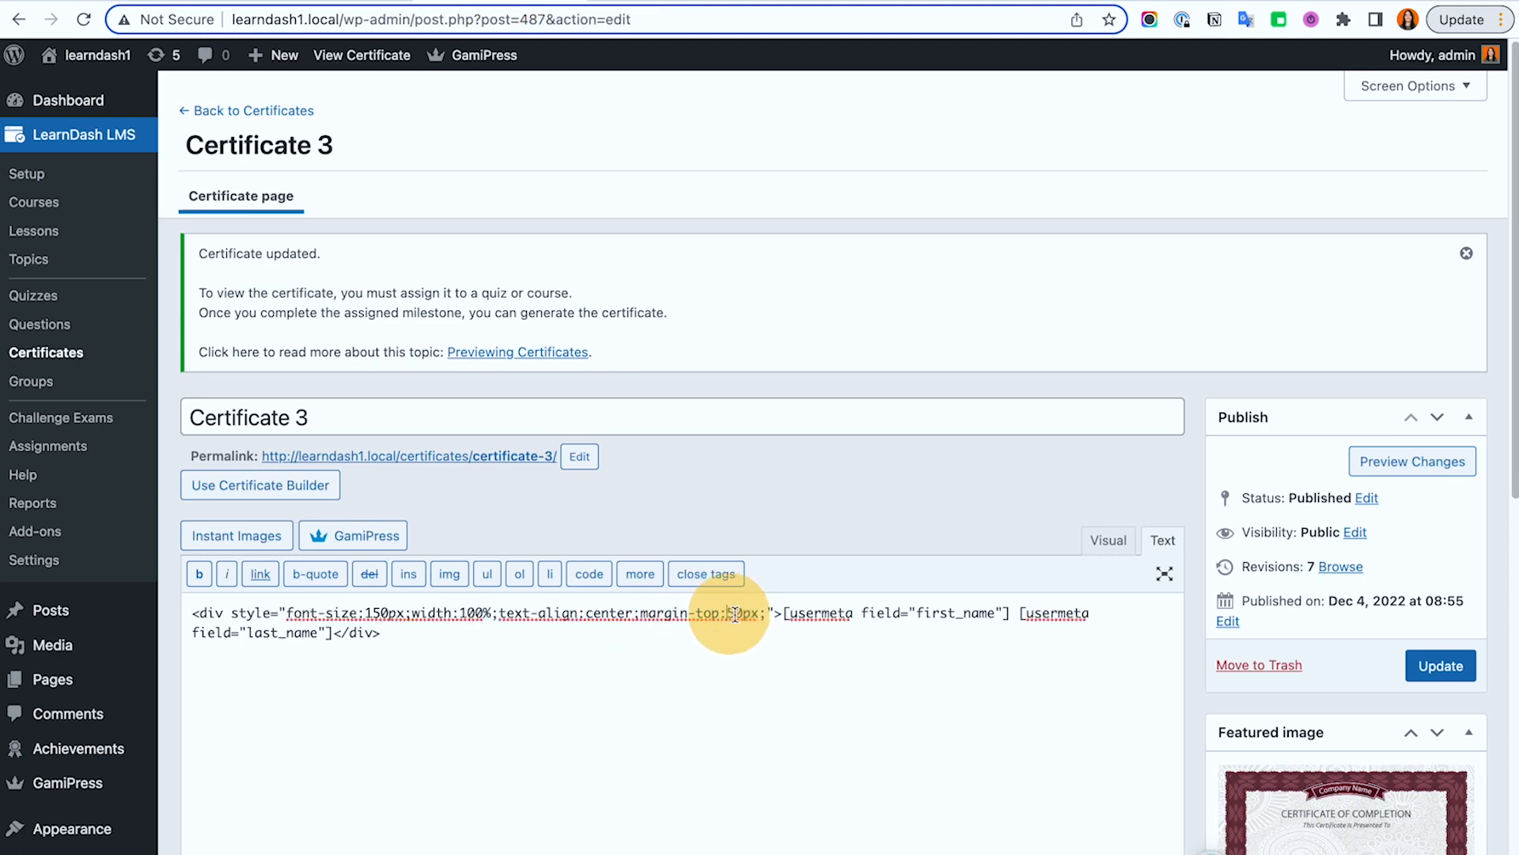
text(2)
click(1422, 670)
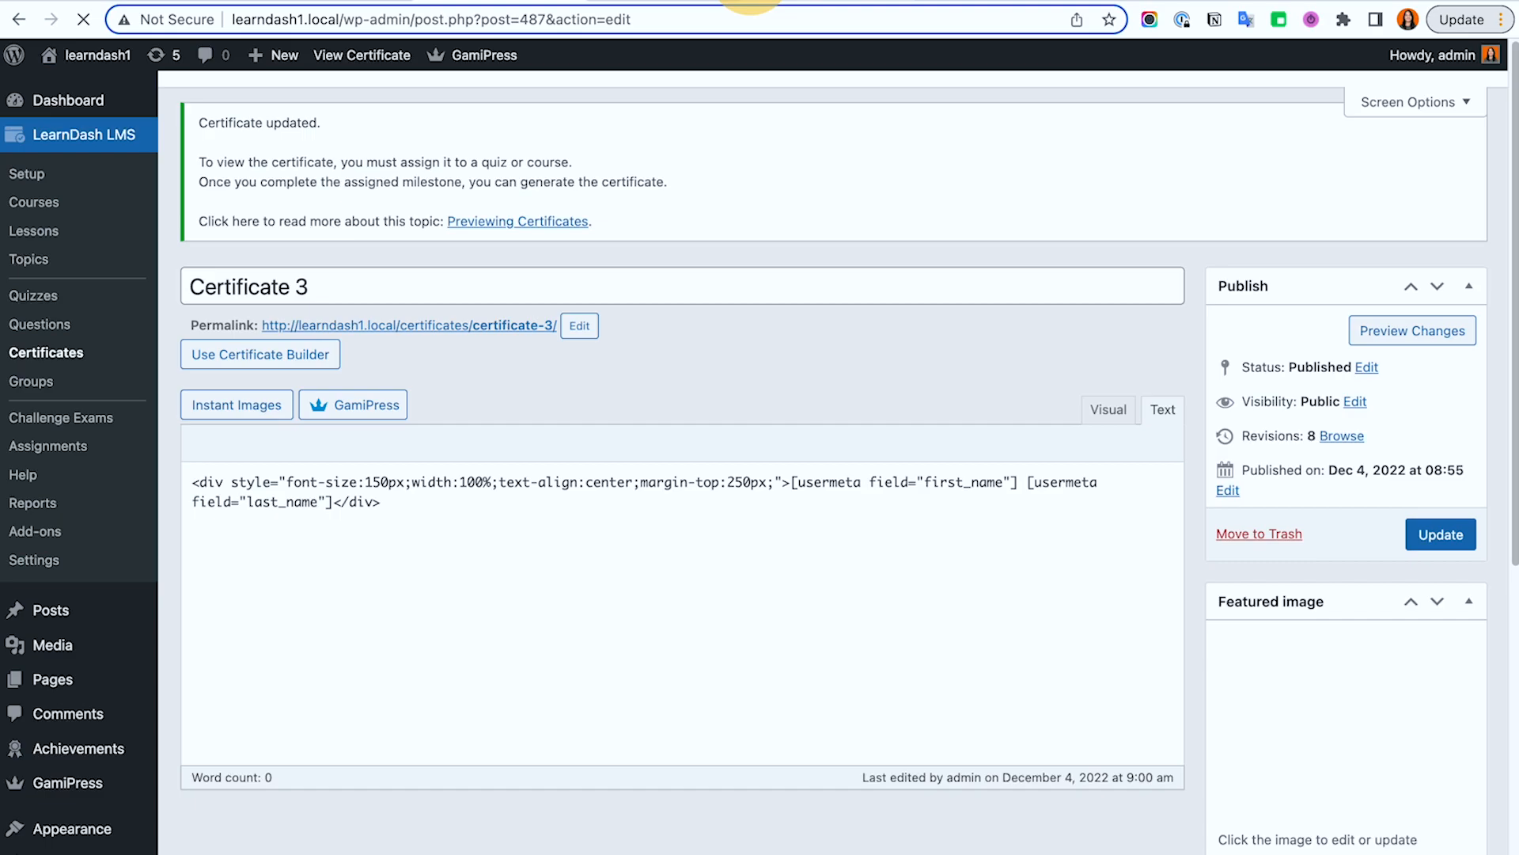
click(658, 2)
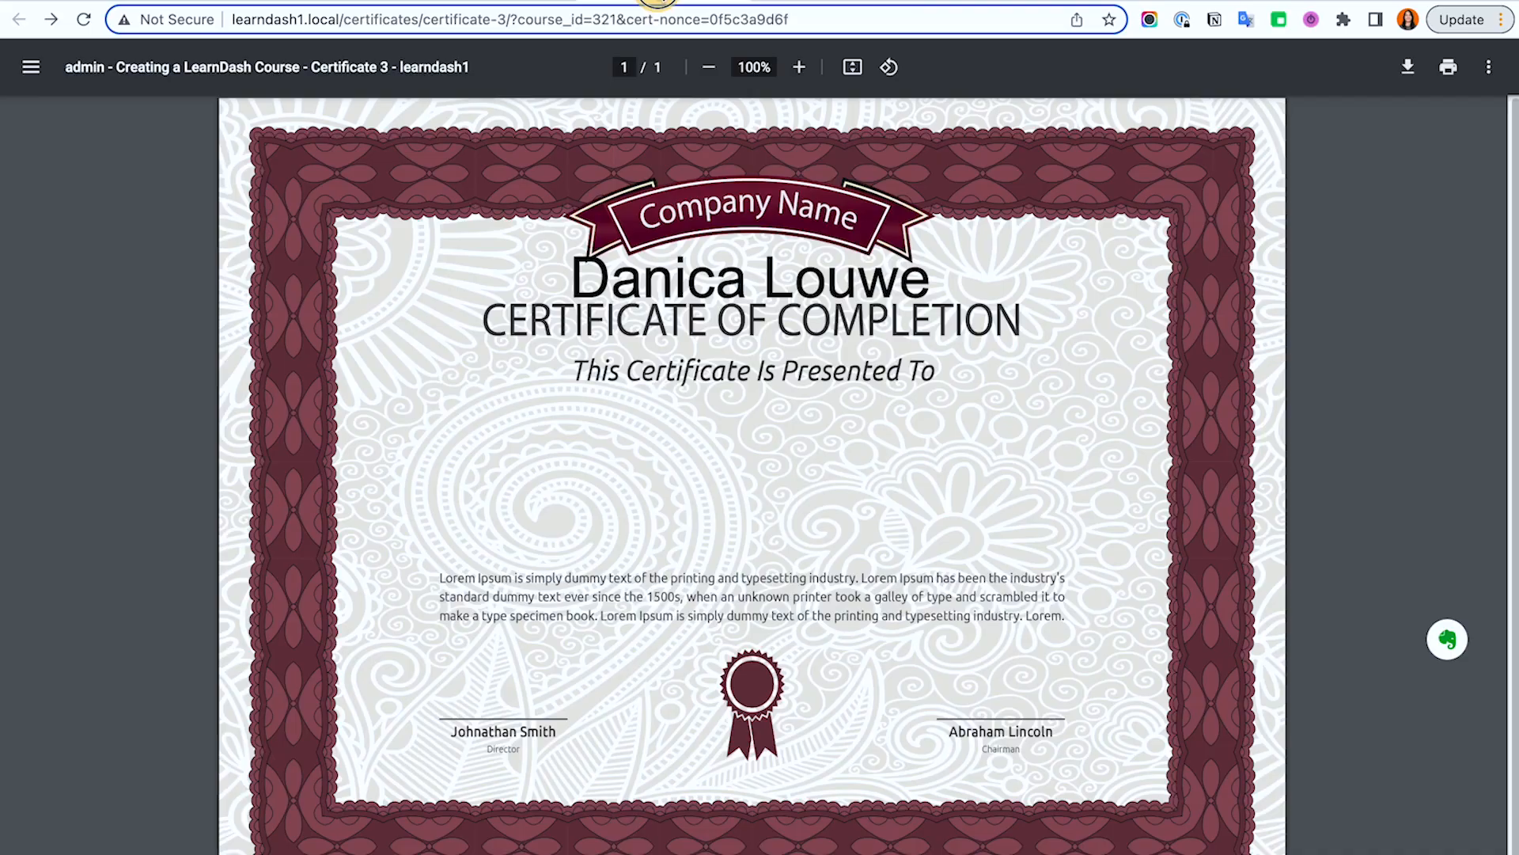
Step: Try a margin-top of 550px in the div style, update the certificate and reload its PDF
click(406, 2)
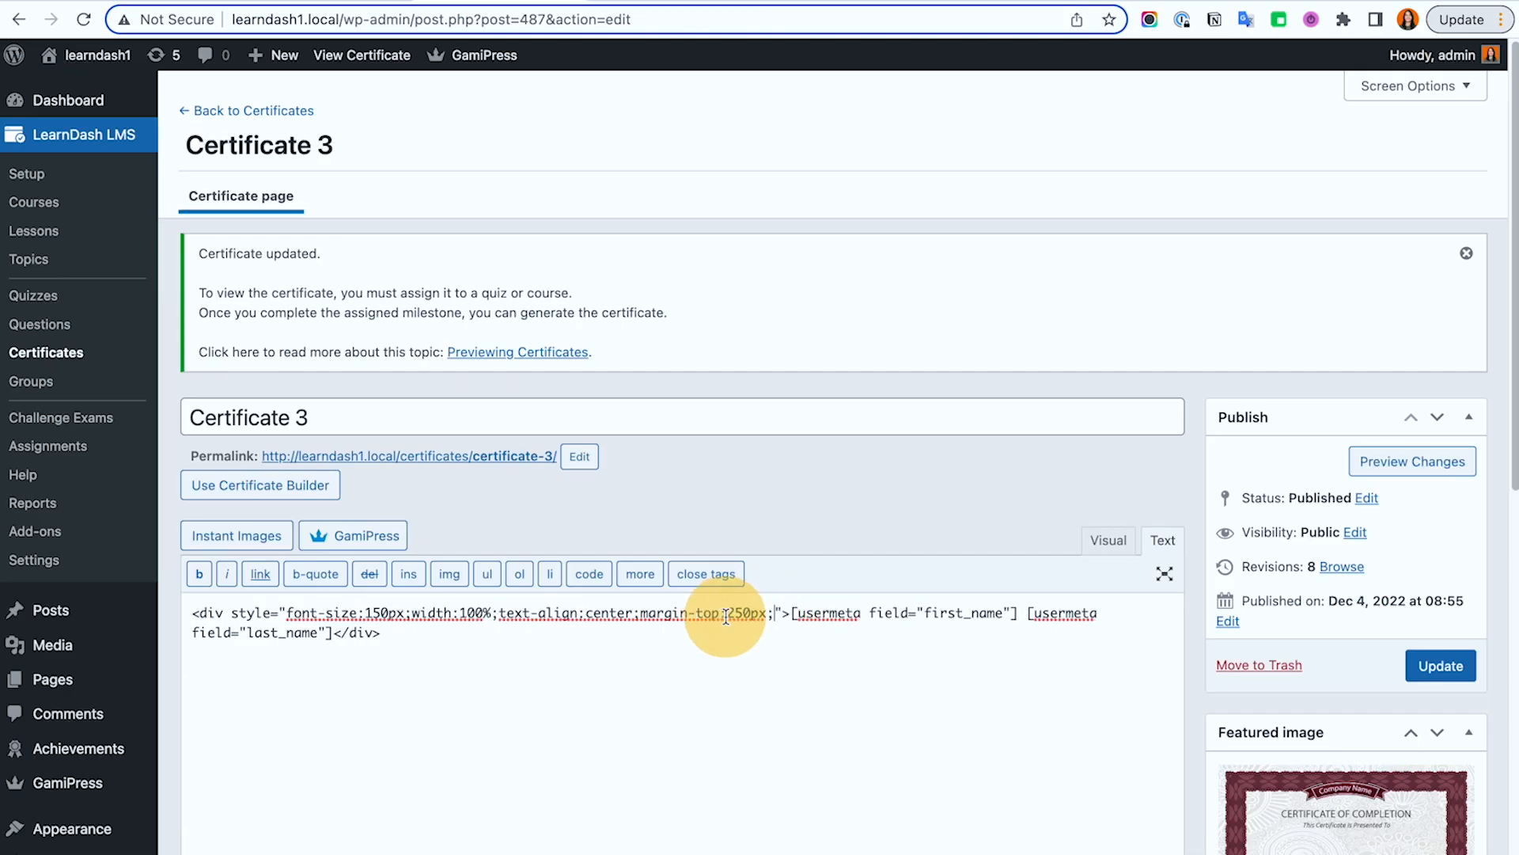
text(5)
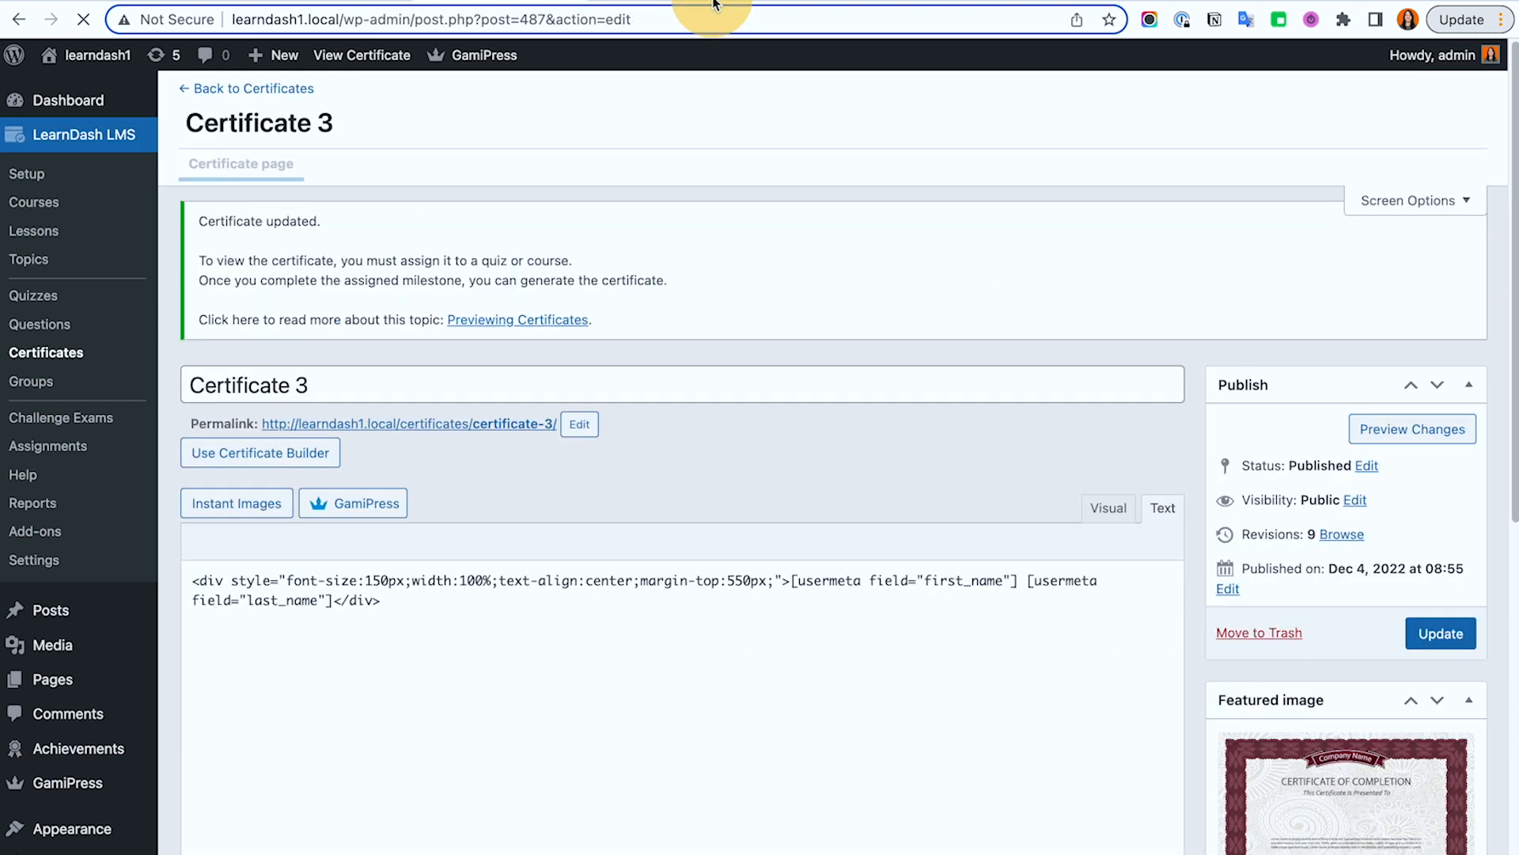
click(691, 2)
click(84, 20)
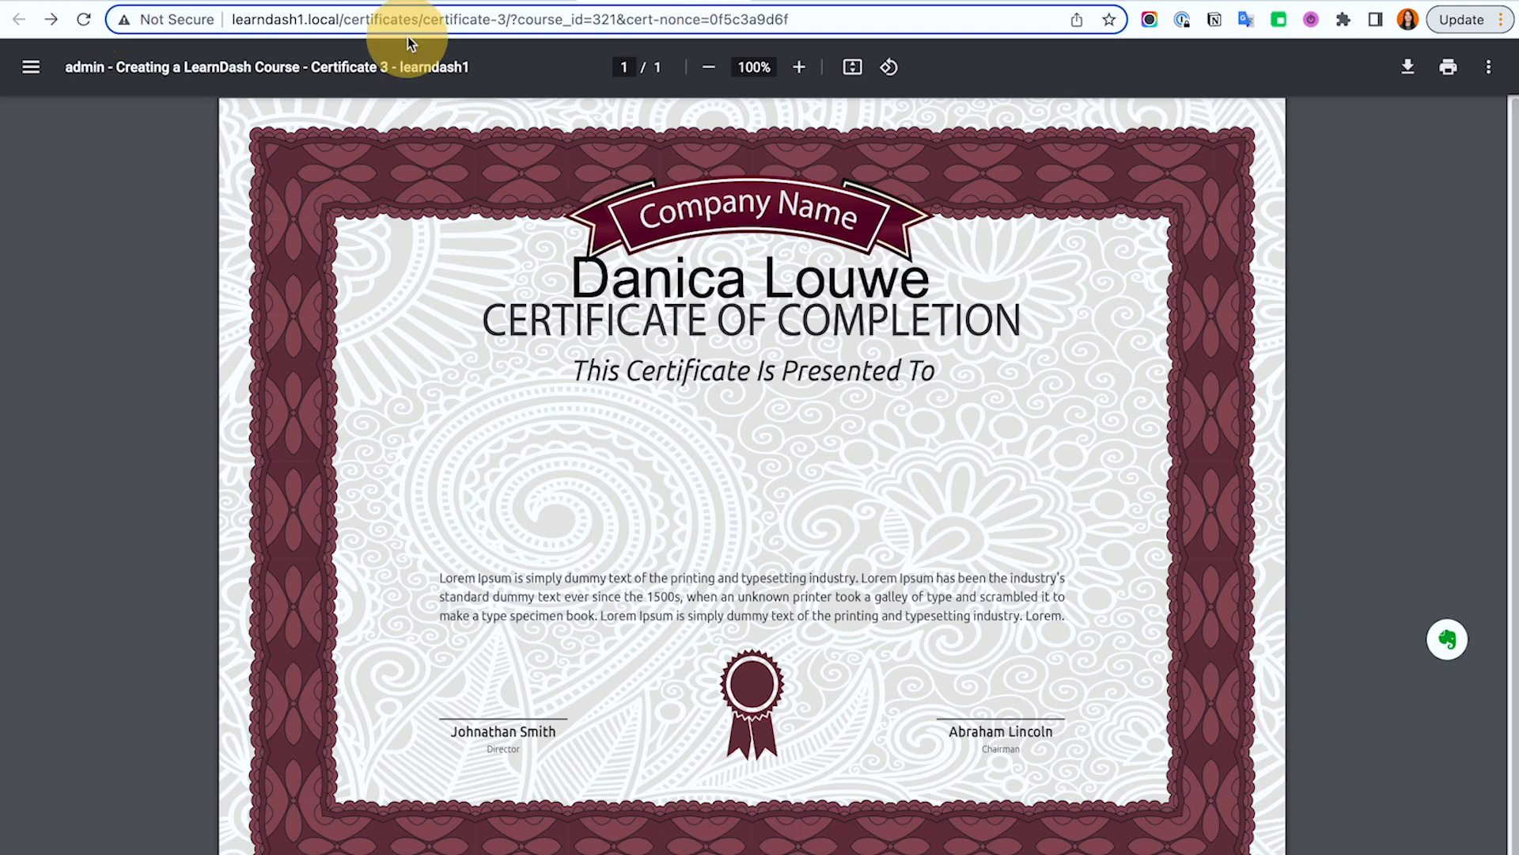
Step: Remove the margin-top declaration from the div style in Certificate 3's content
click(136, 4)
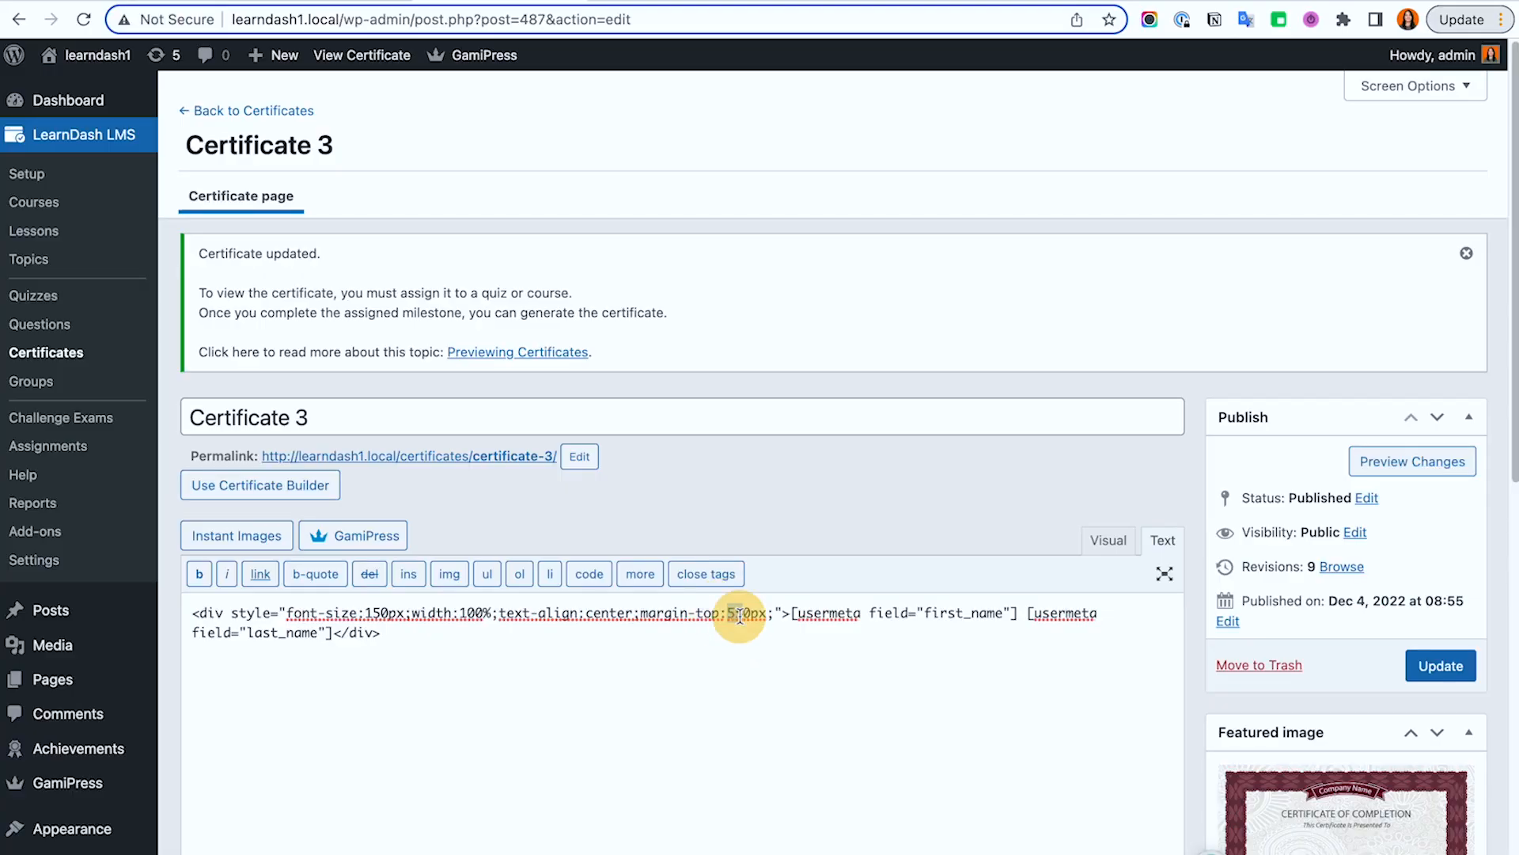
drag(774, 616, 640, 617)
key(BackSpace)
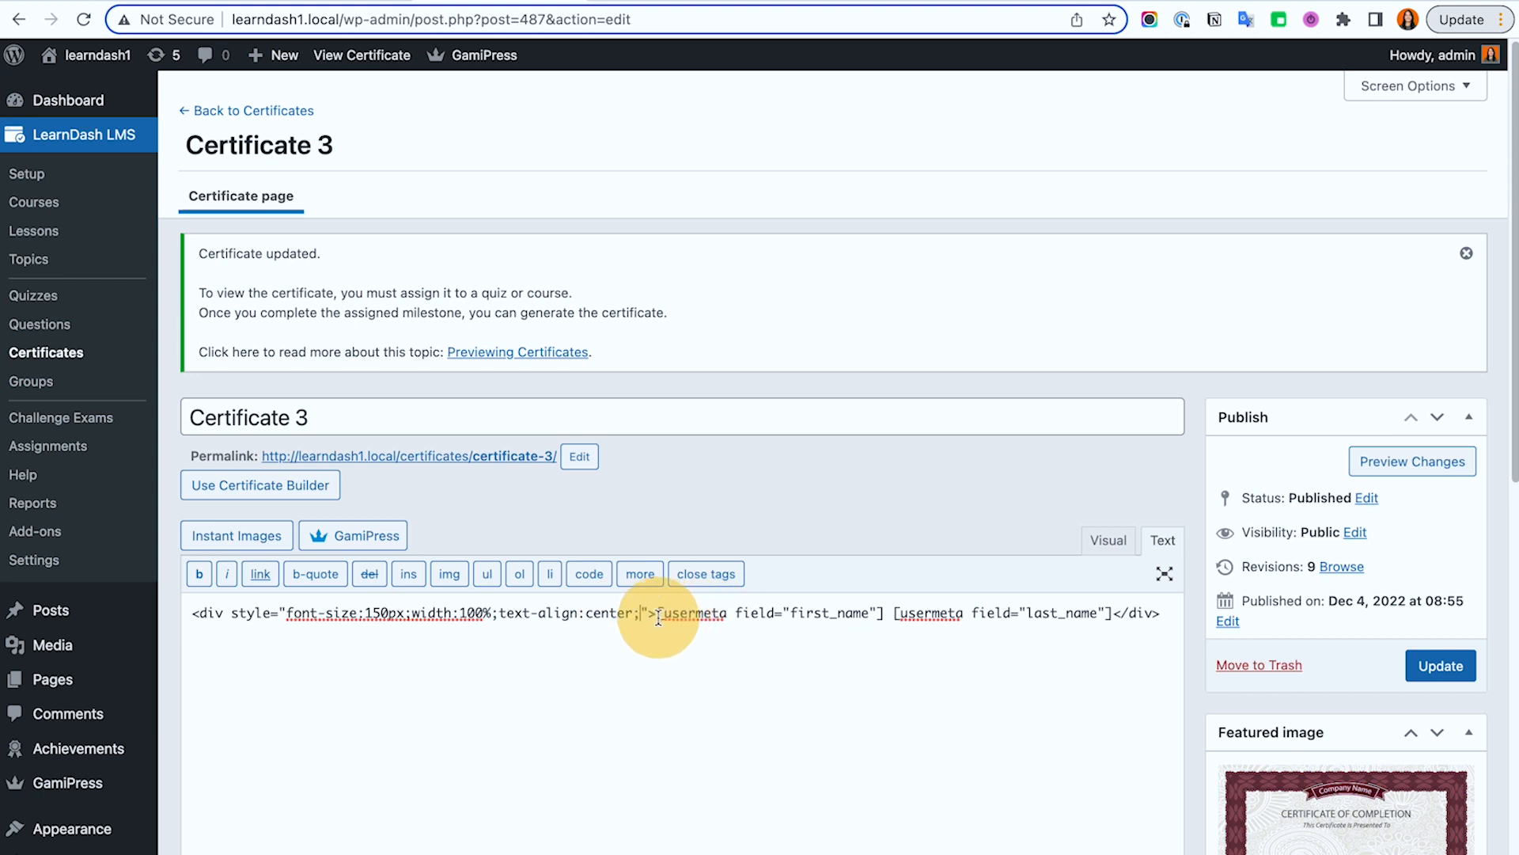
Step: Try to lower the student name by inserting <p></p><p></p> before the usermeta shortcodes, updating Certificate 3 and reloading the PDF
text(<>)
key(Left)
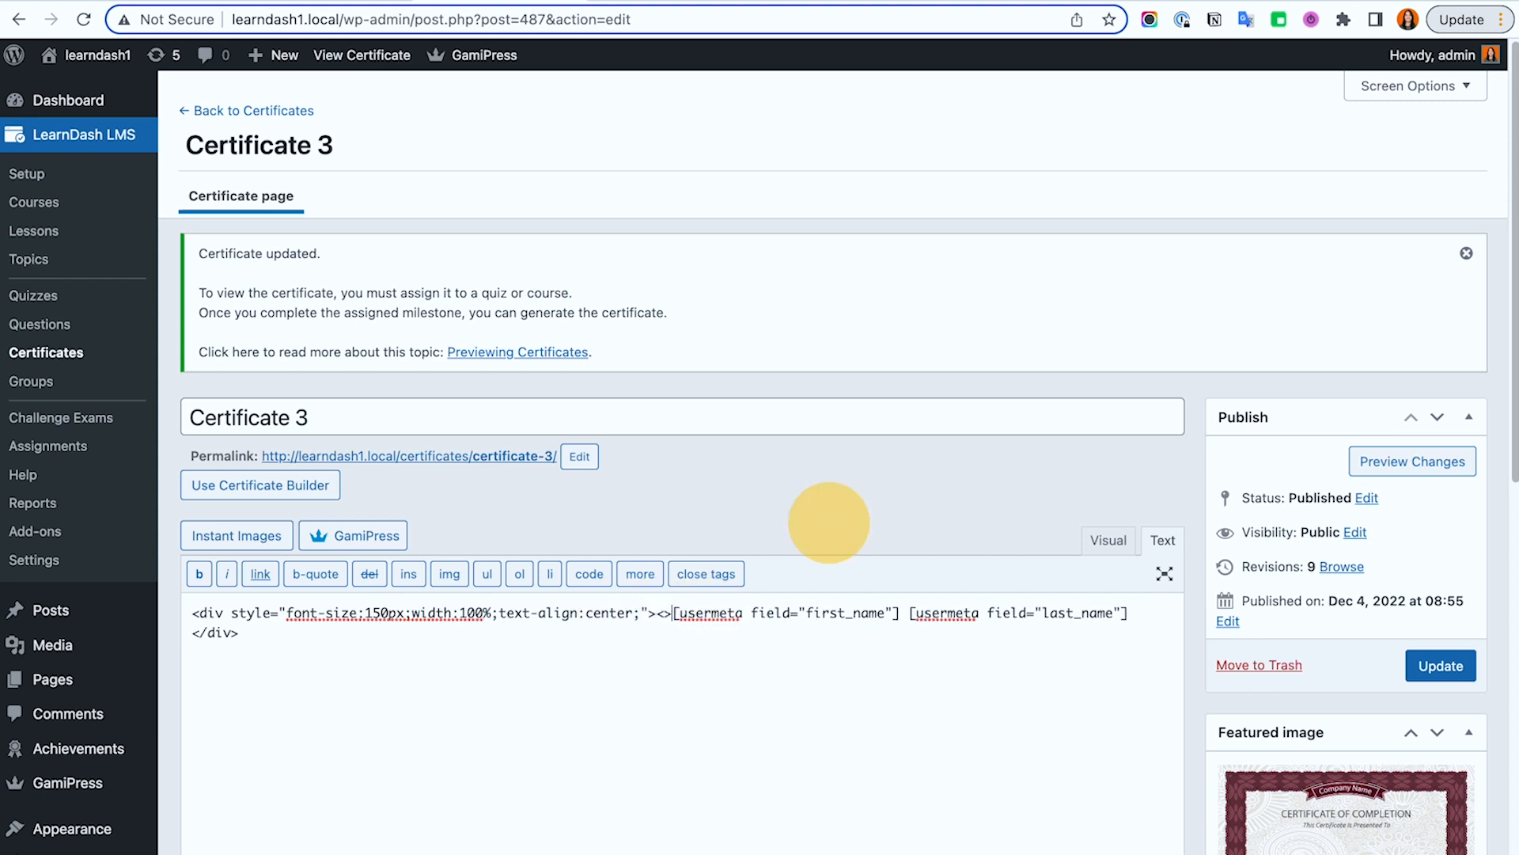
text(p<>/p)
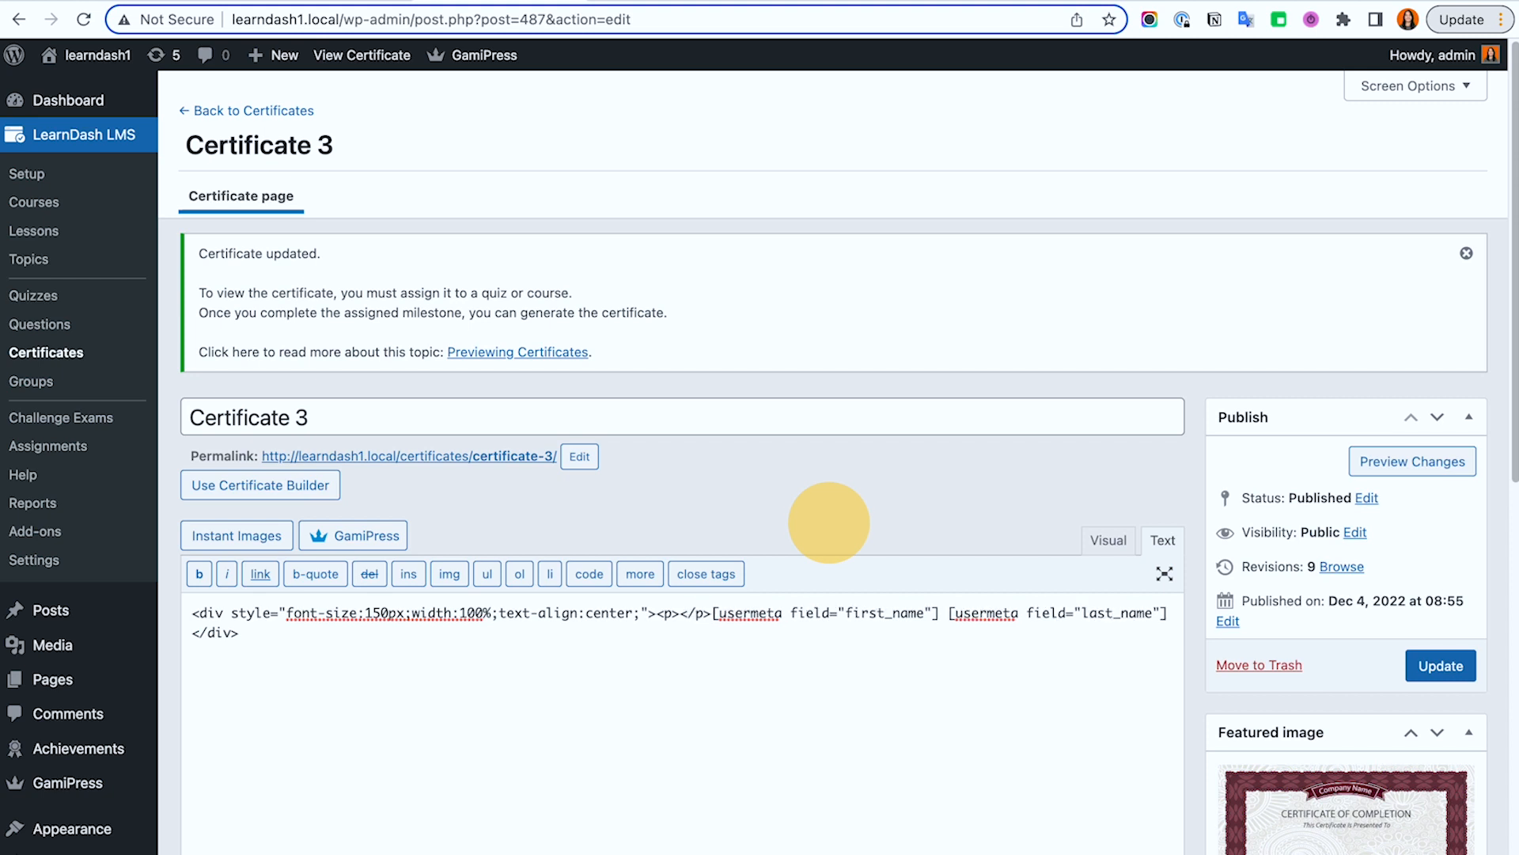
drag(712, 612, 661, 616)
key(super+c)
click(714, 614)
key(super+v)
click(1441, 666)
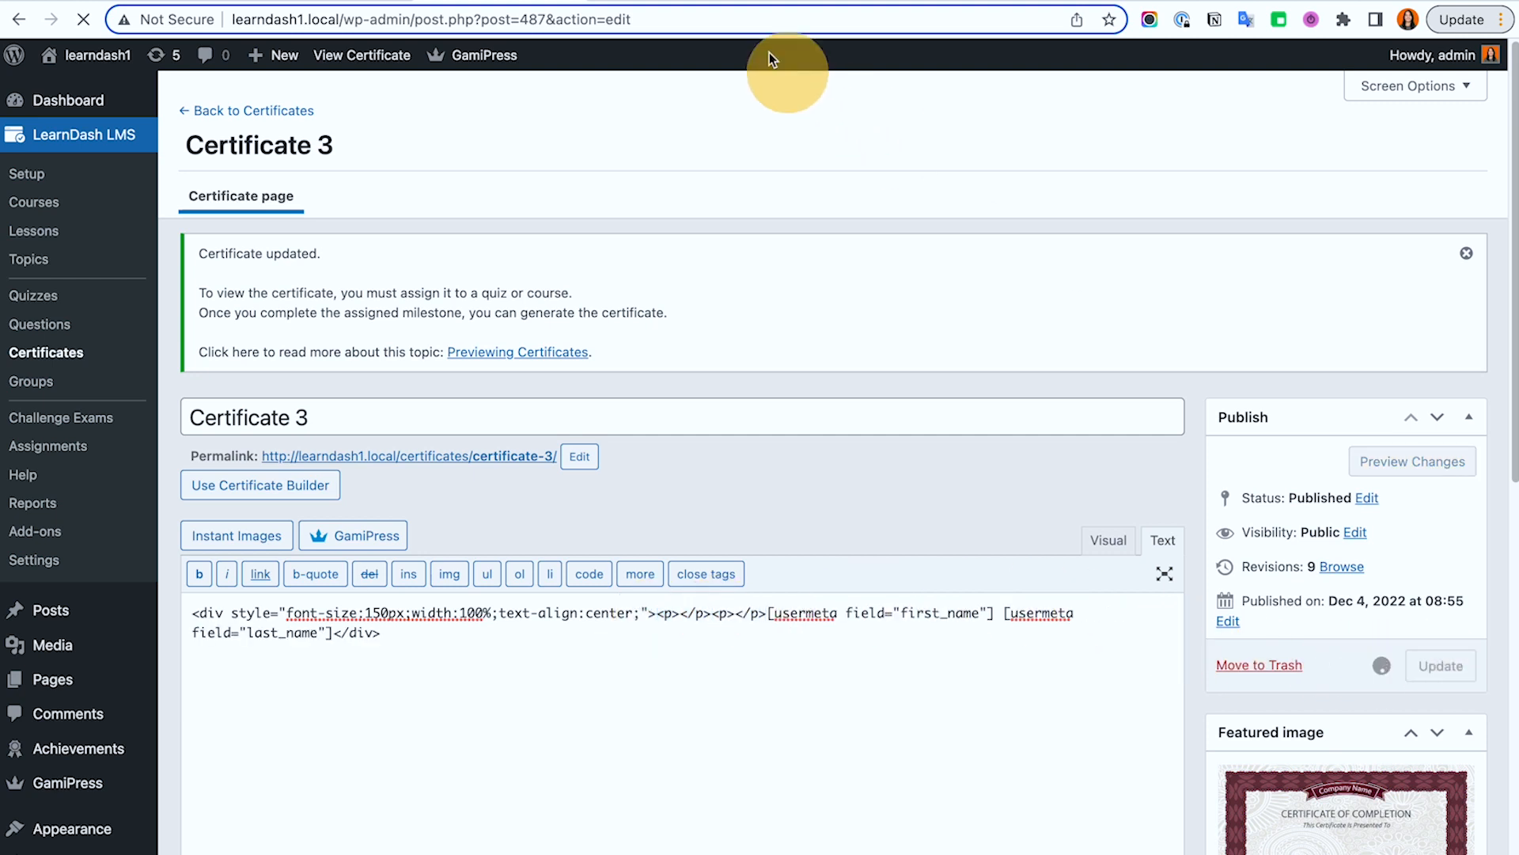
click(677, 1)
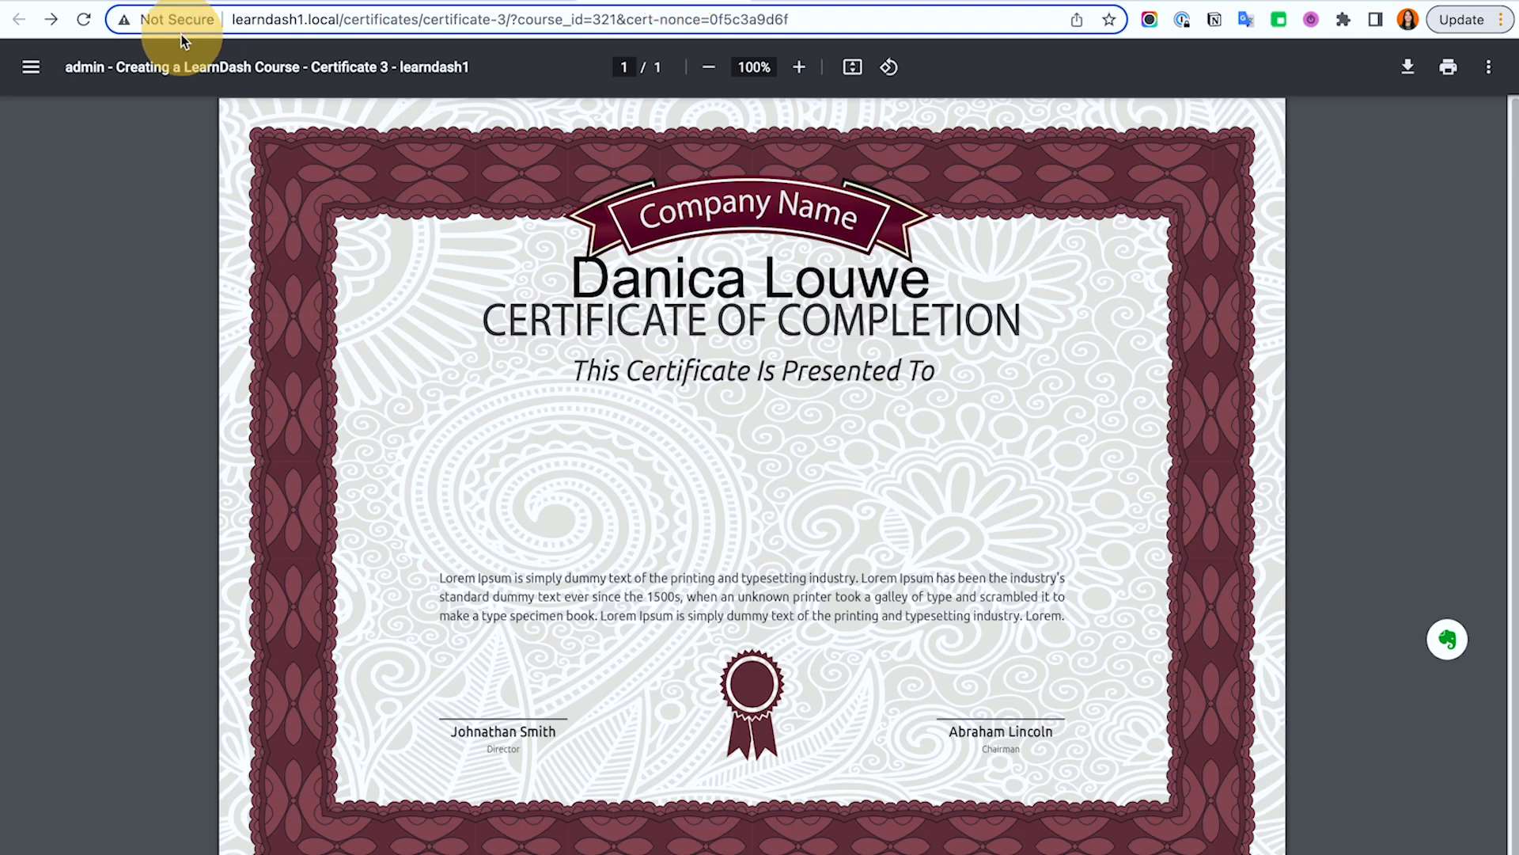
click(98, 24)
click(483, 4)
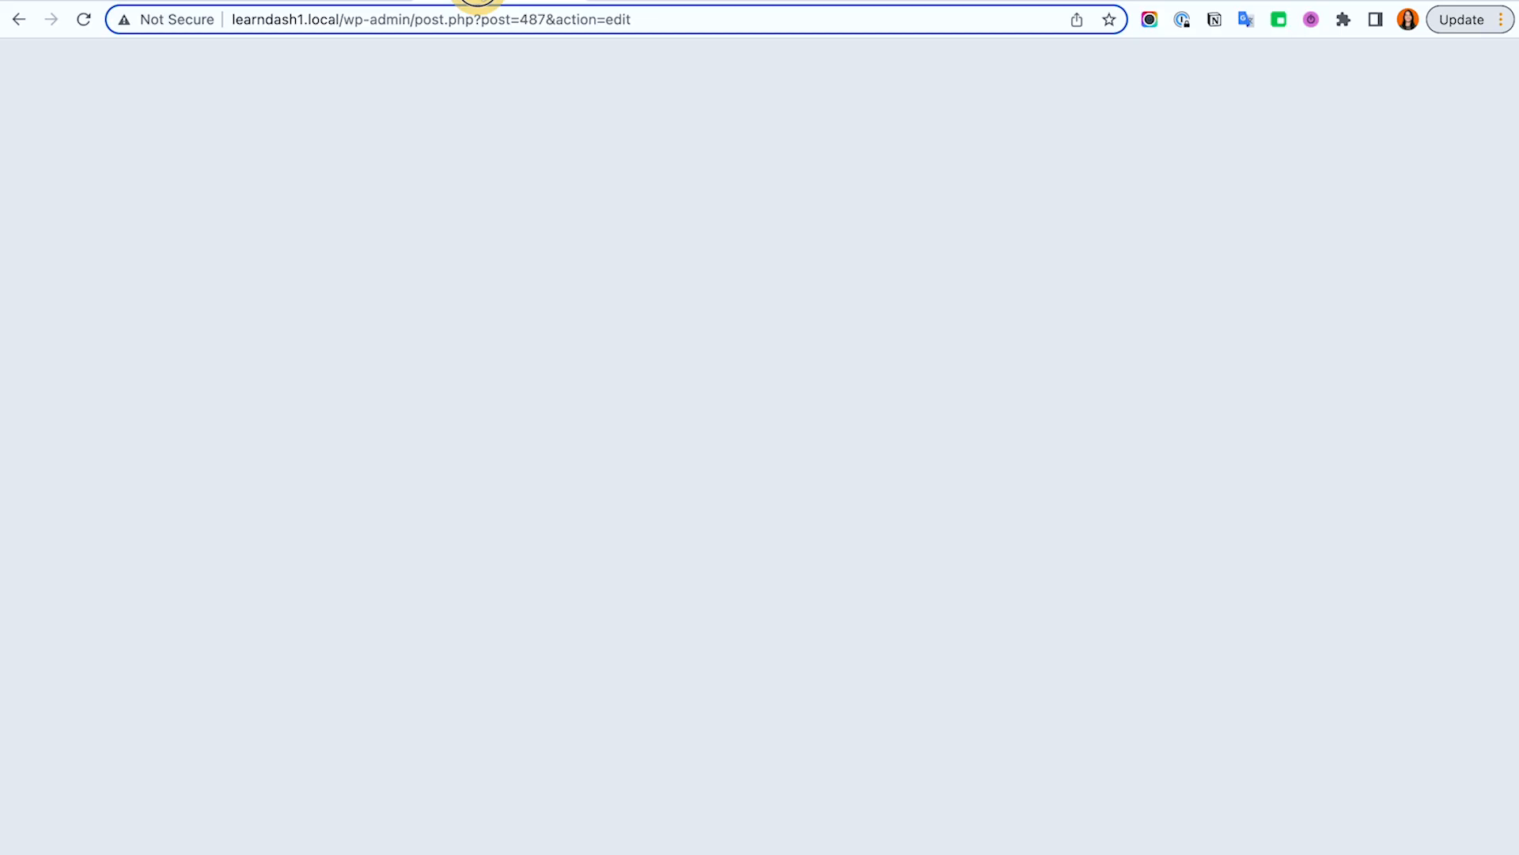
Step: Try replacing the empty paragraphs with an empty span styled width:100%;height:150px;, updating the certificate and reloading its PDF
drag(766, 614, 698, 614)
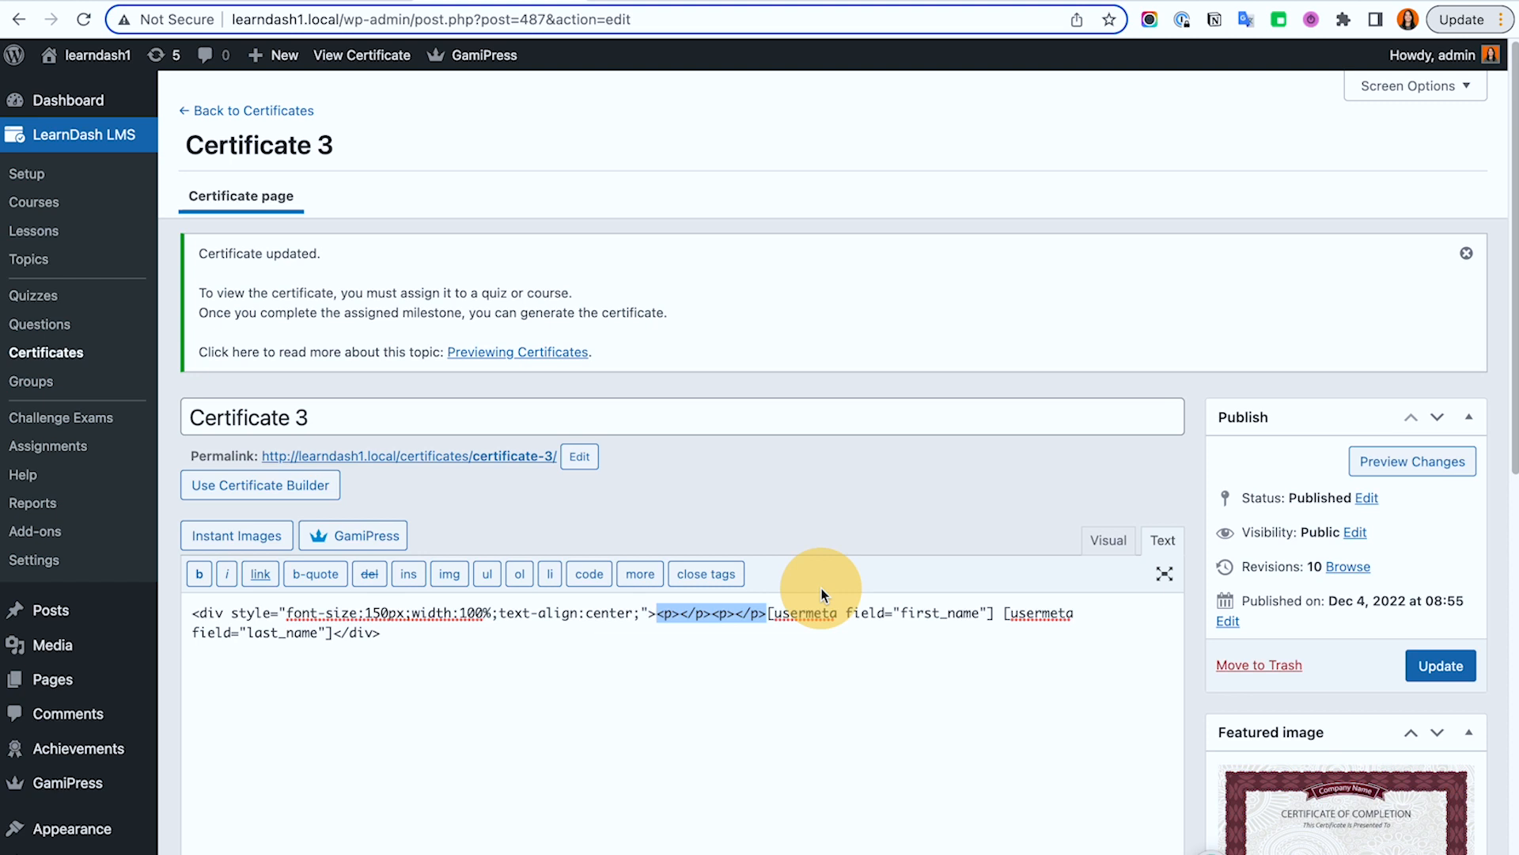
key(BackSpace)
text(sp)
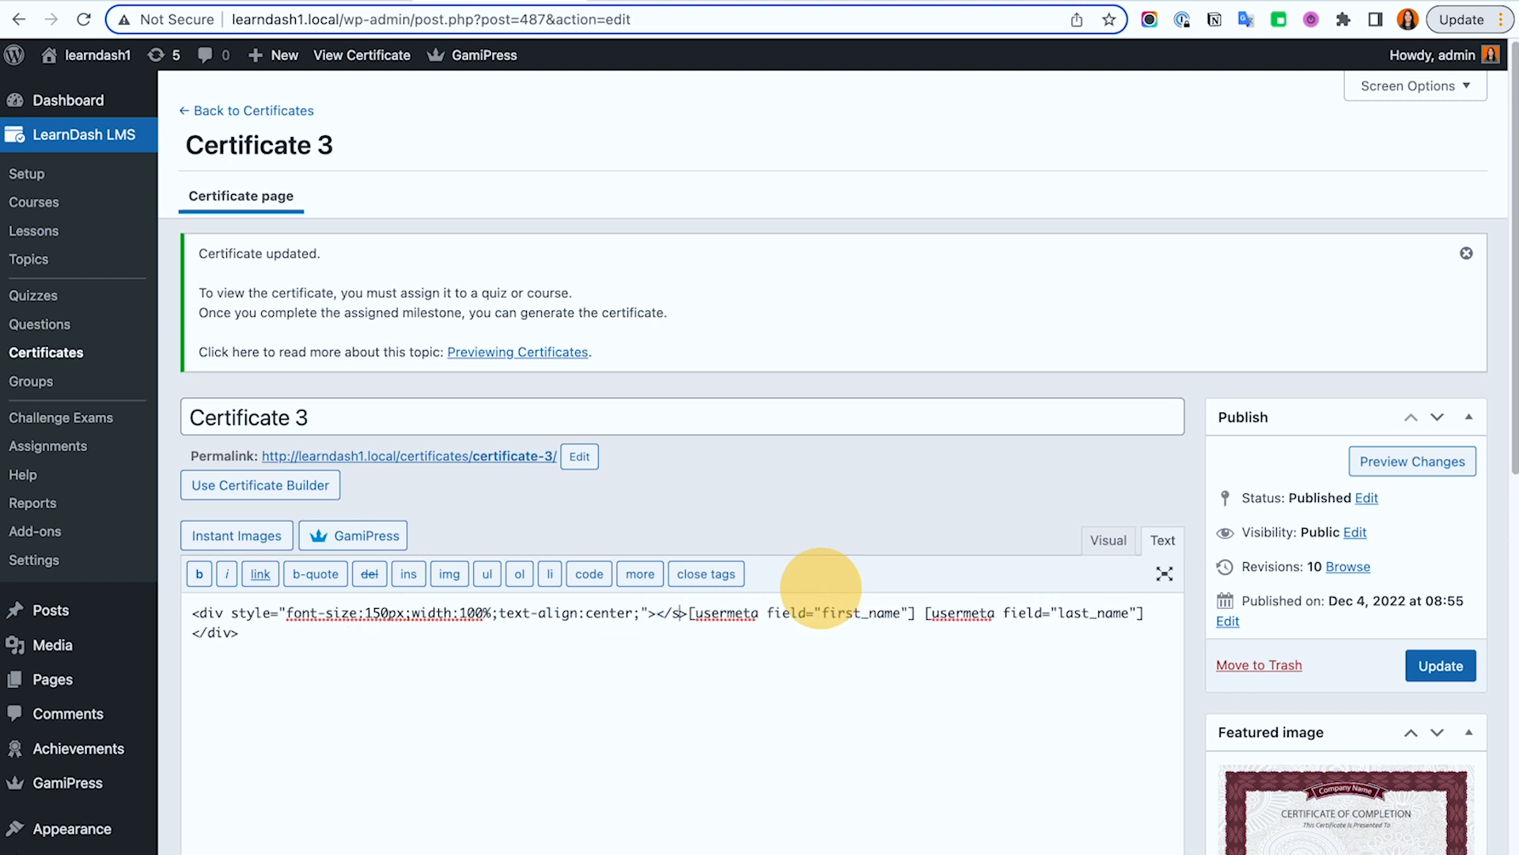
text(an)
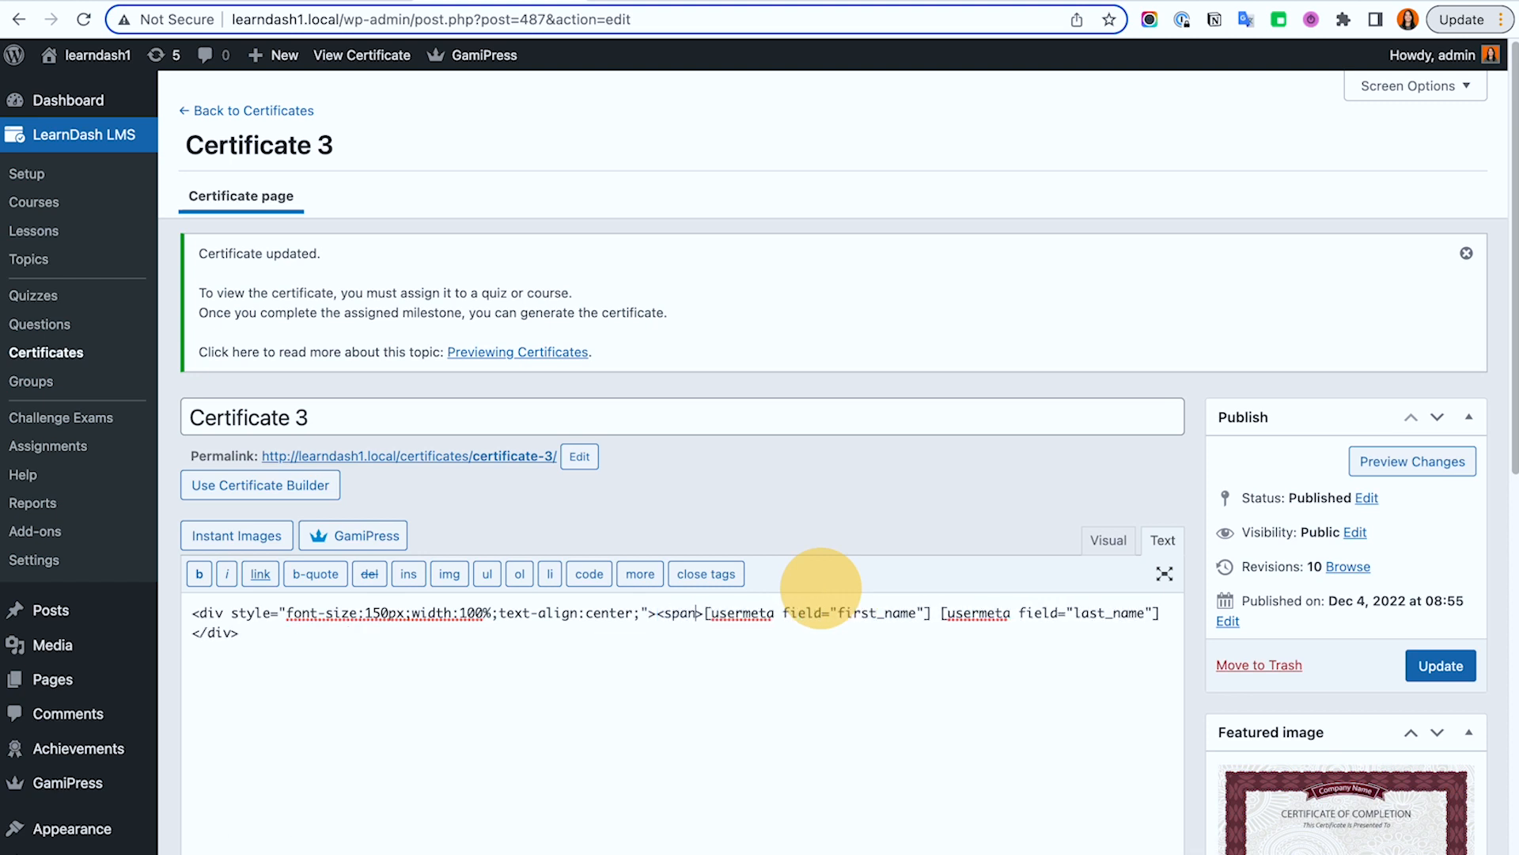
text( style="width:10")
key(Left)
text(width:10)
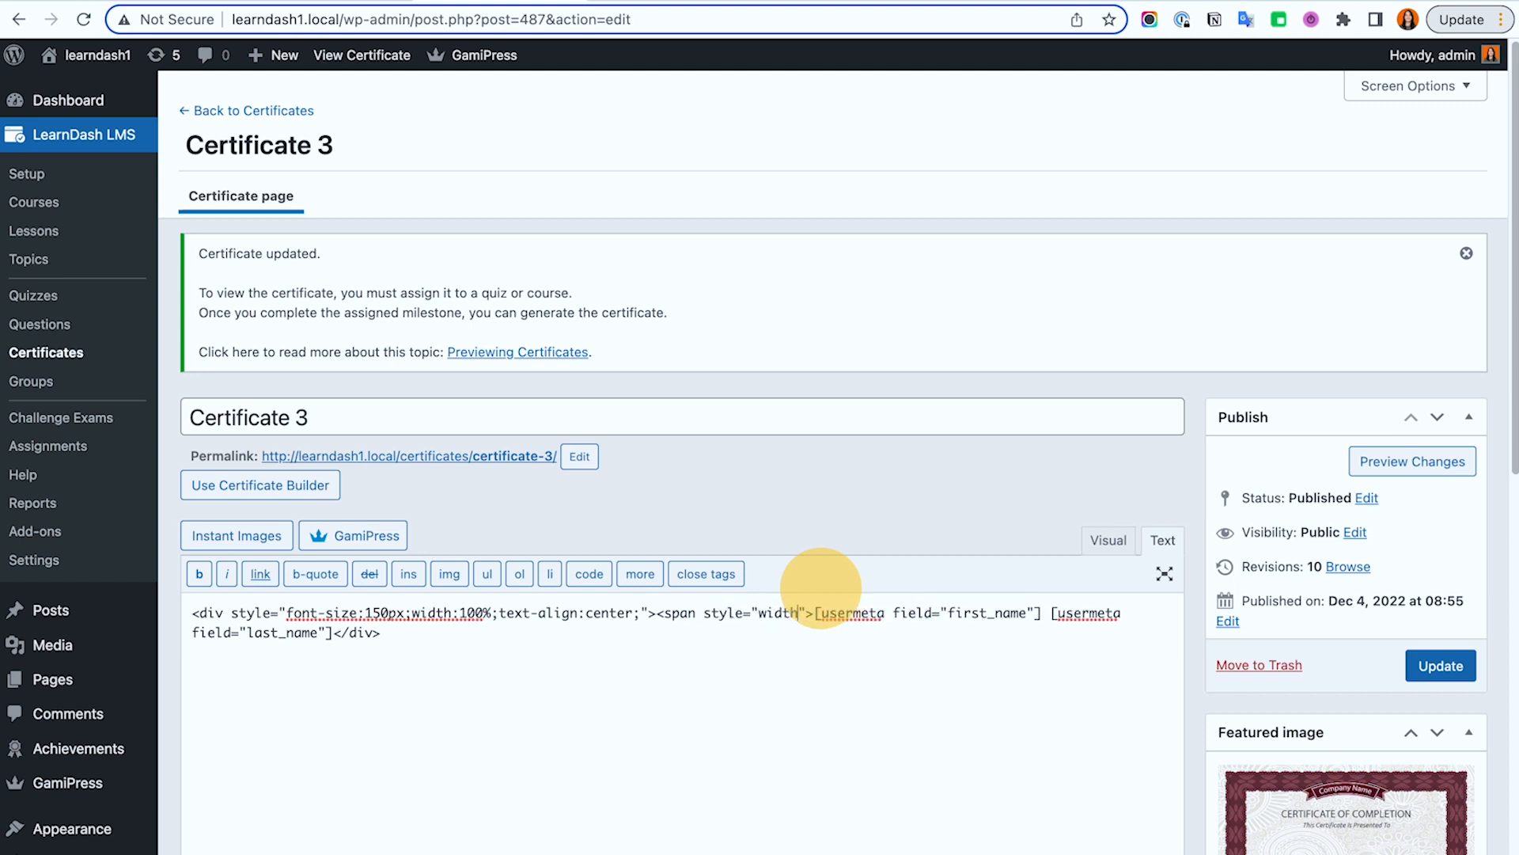
text(0%;)
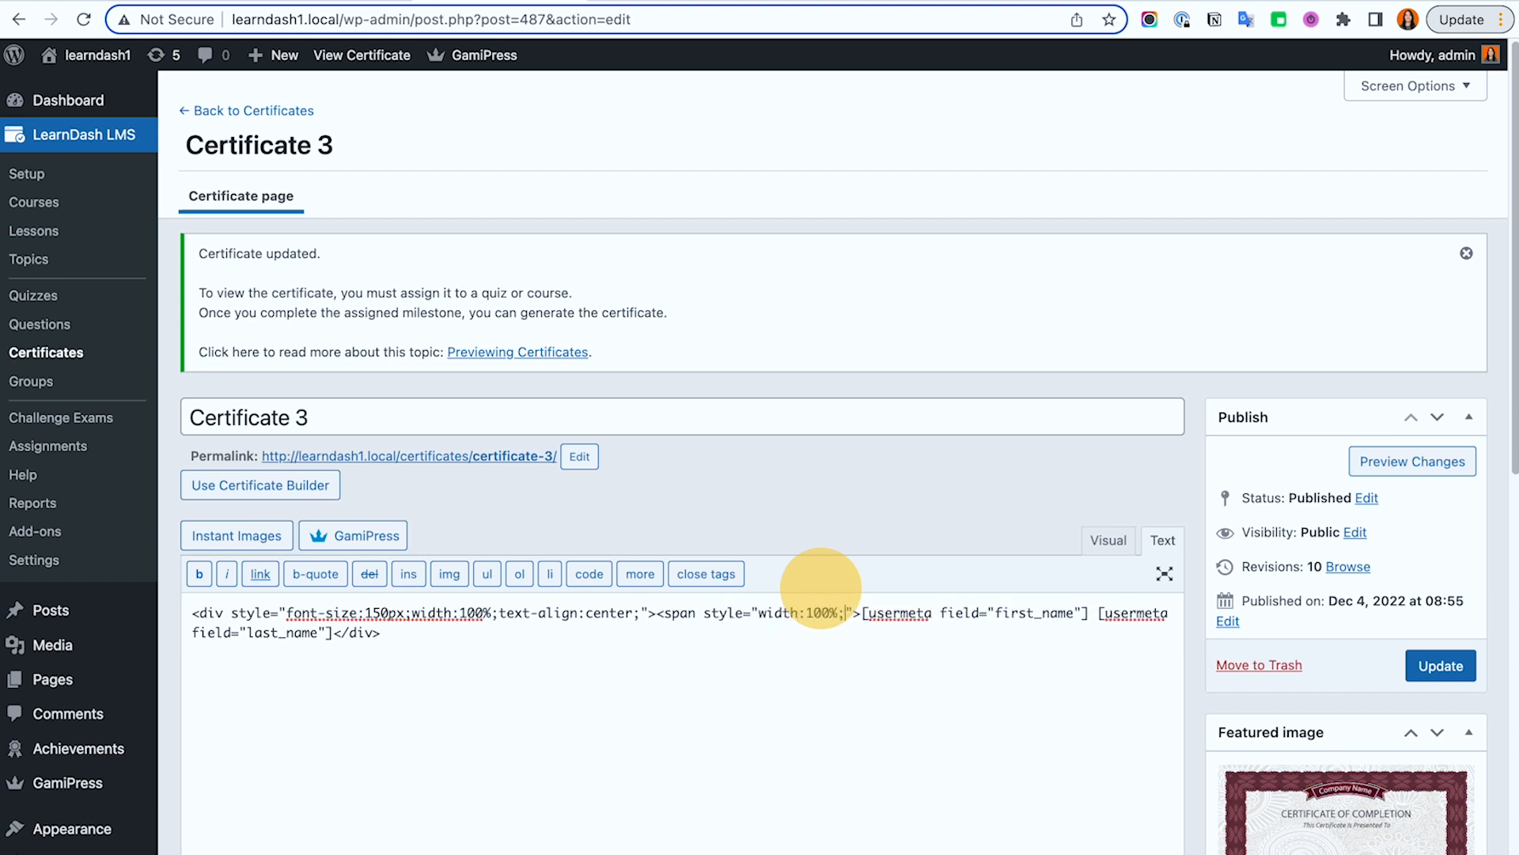
text(height:)
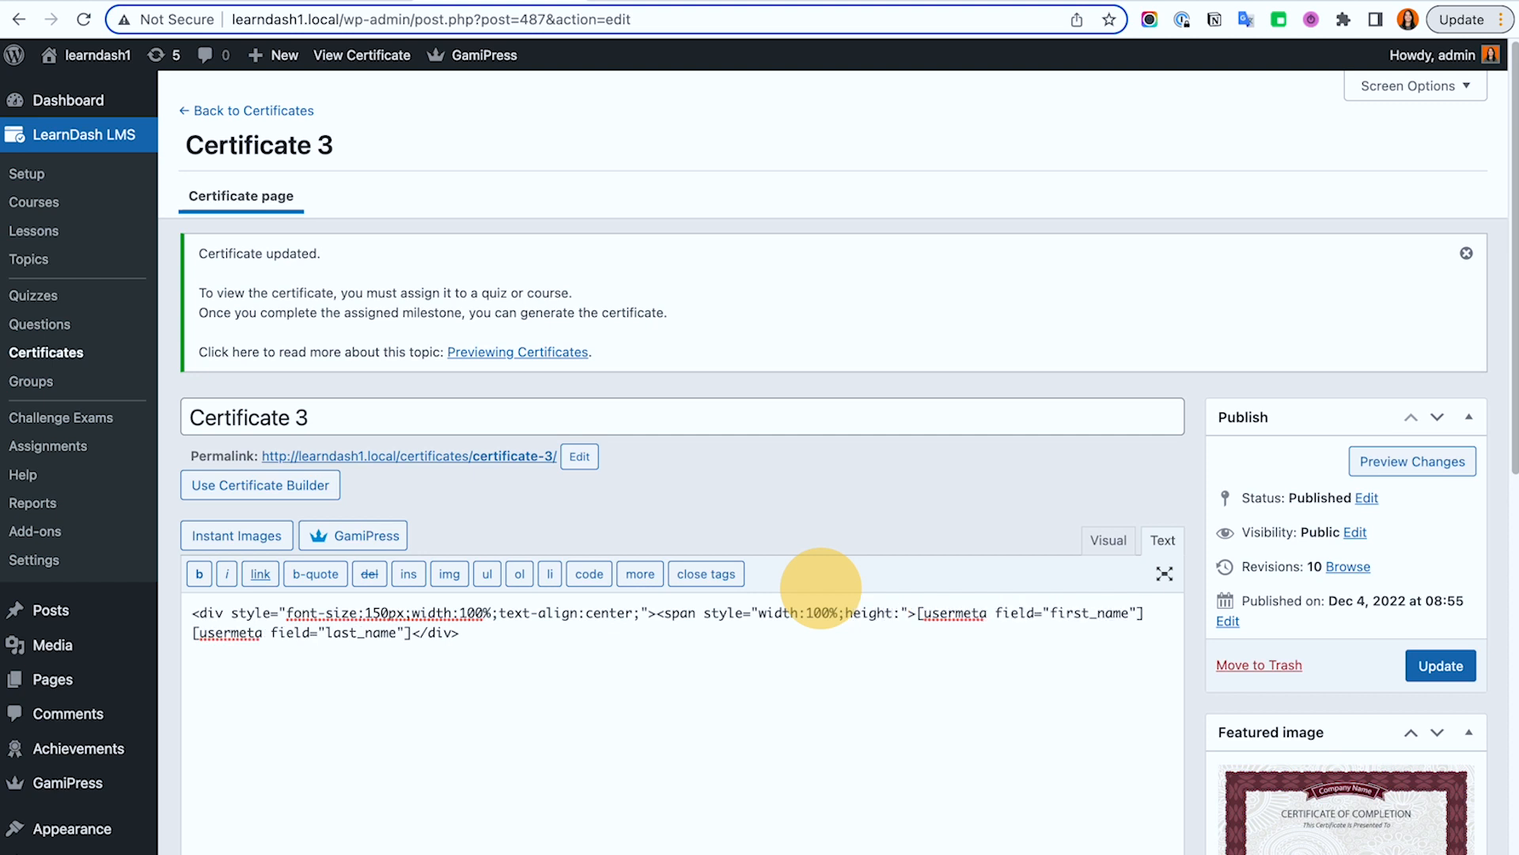
text(150px;)
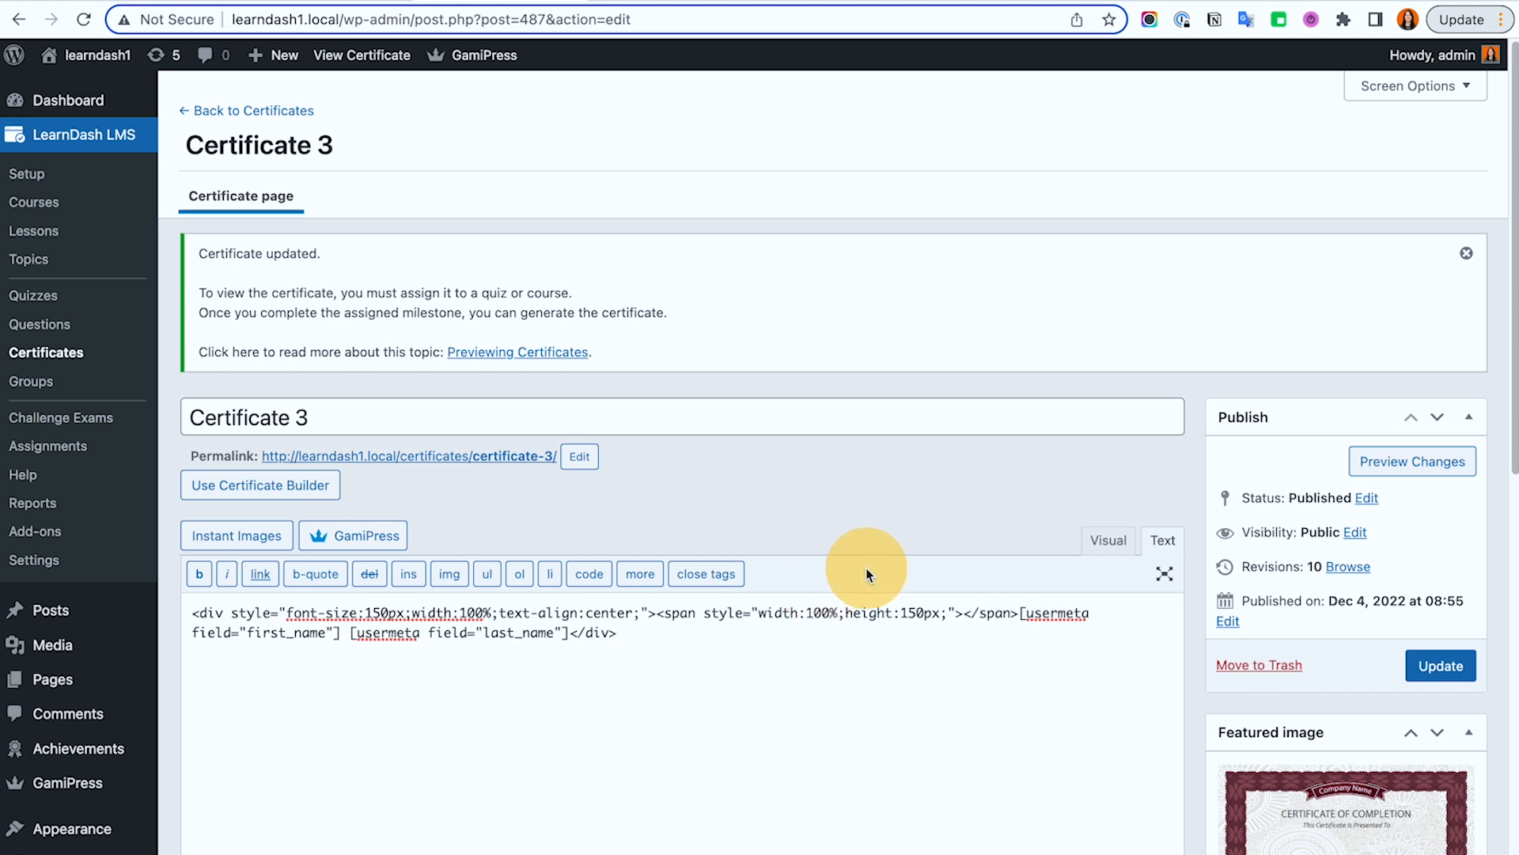
click(1441, 666)
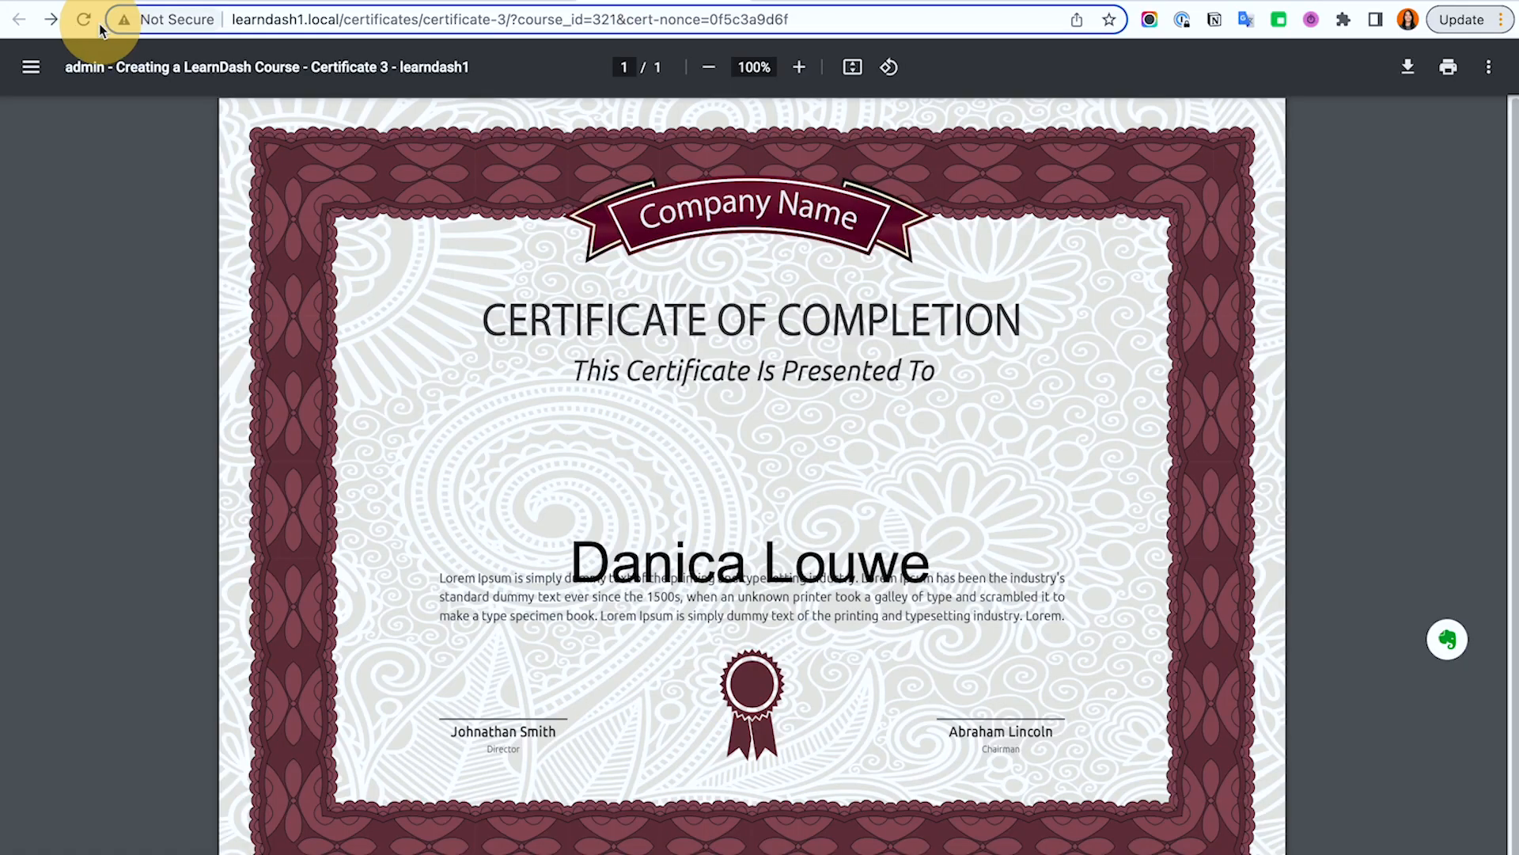
click(83, 19)
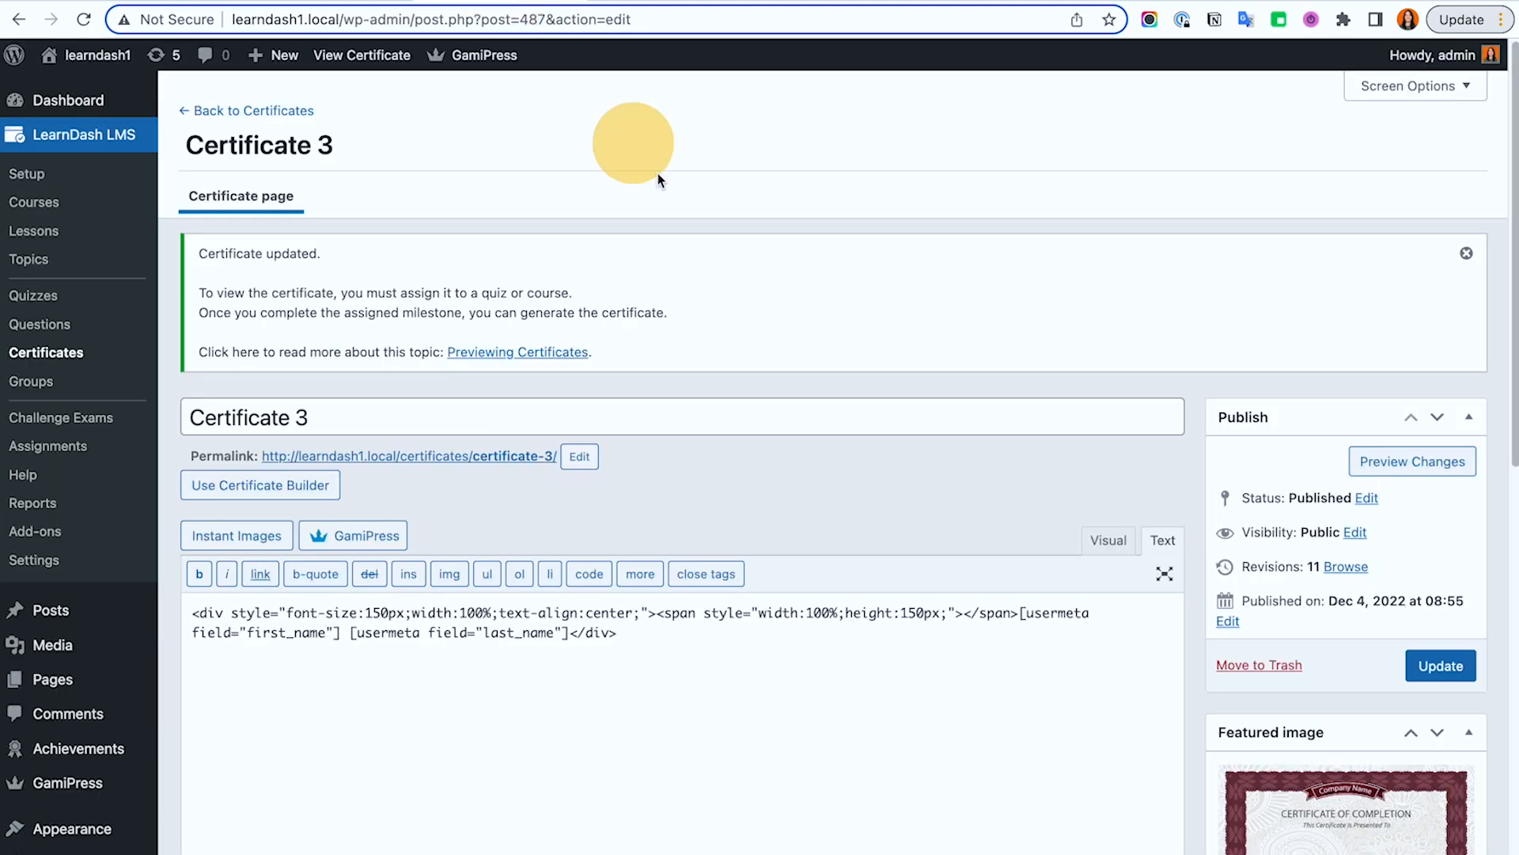
Step: Try a height of 250px for the empty span and update Certificate 3
click(903, 614)
key(BackSpace)
text(2)
click(1440, 666)
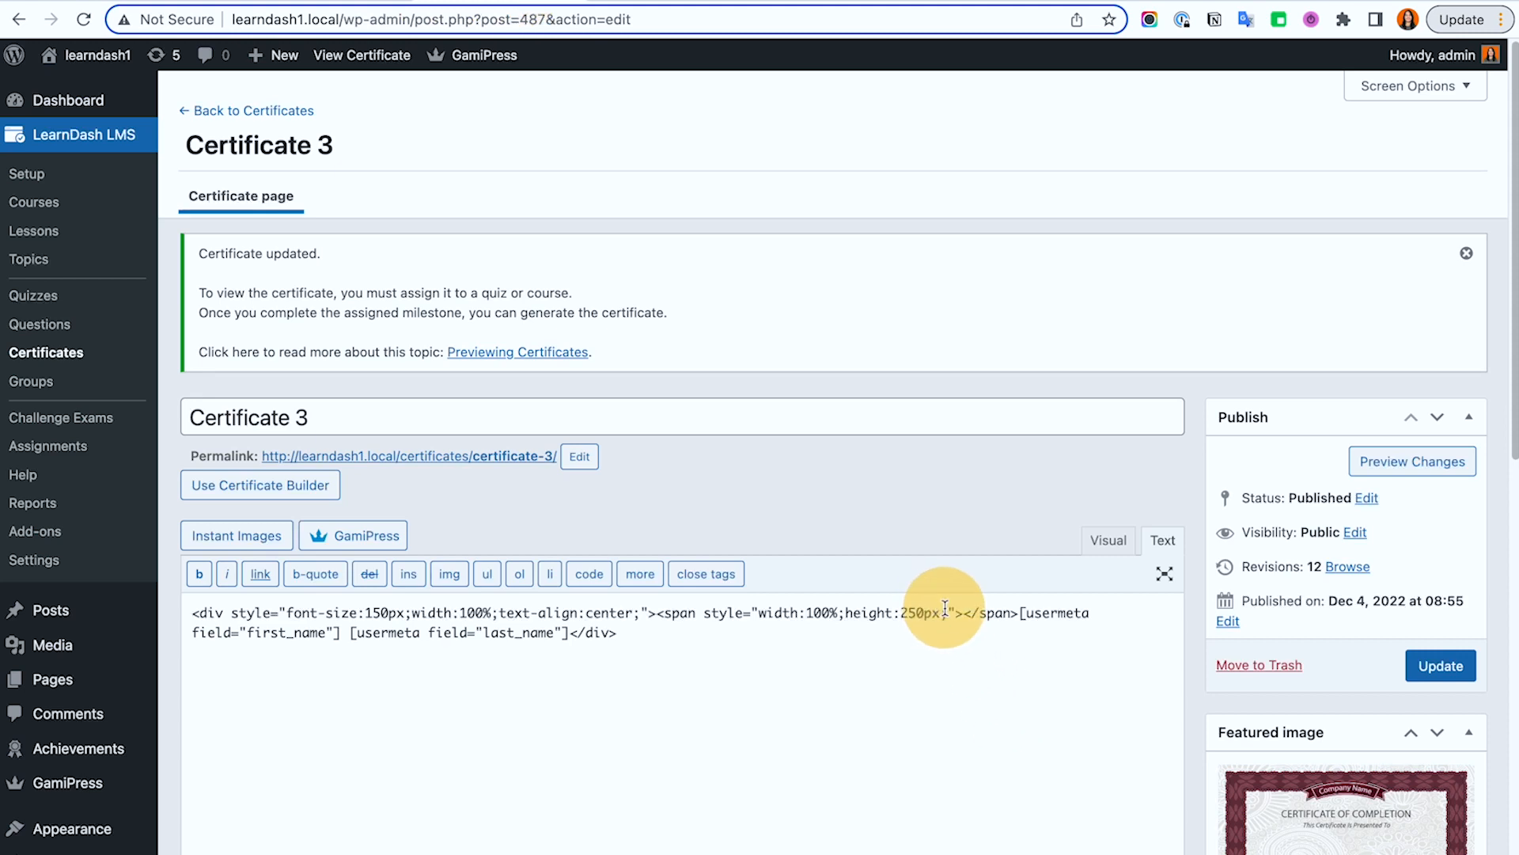
Step: Try adding display:block; to the span's style, update Certificate 3 and check the name's position in the PDF
click(944, 610)
text(;)
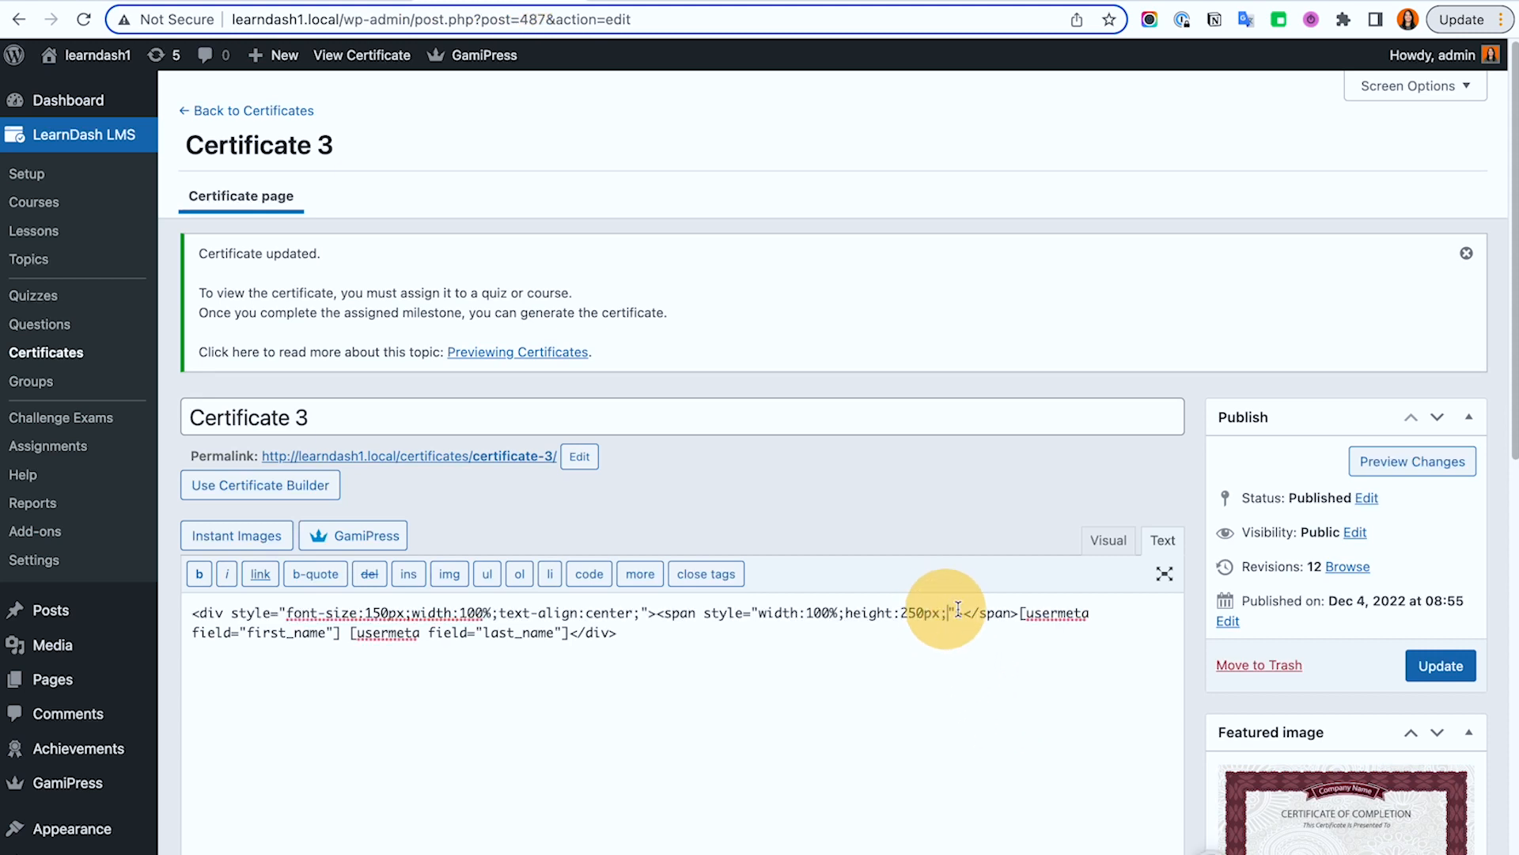
text(display:b)
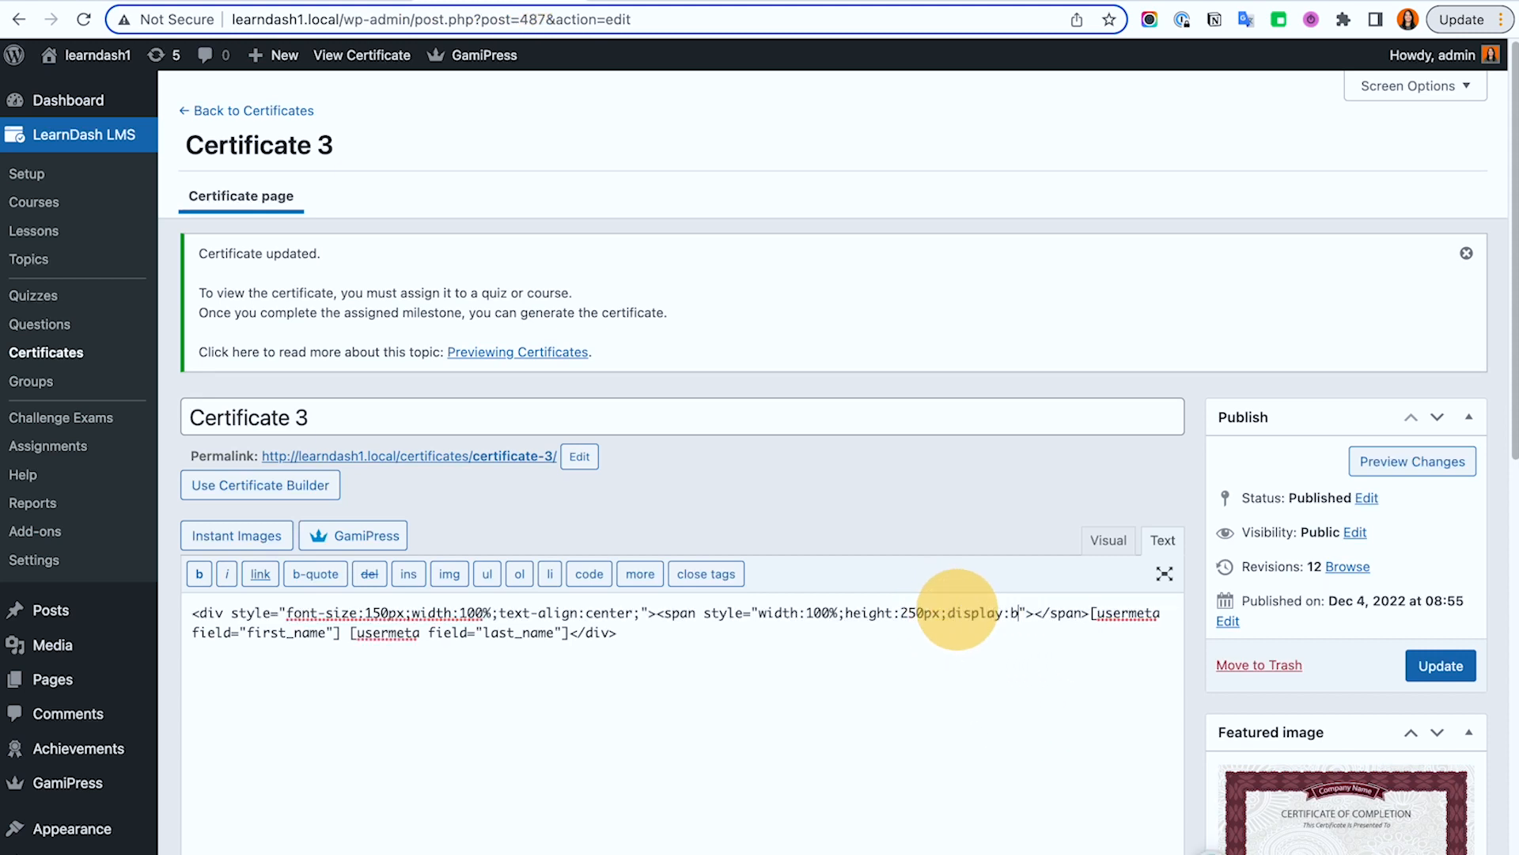
text(lo)
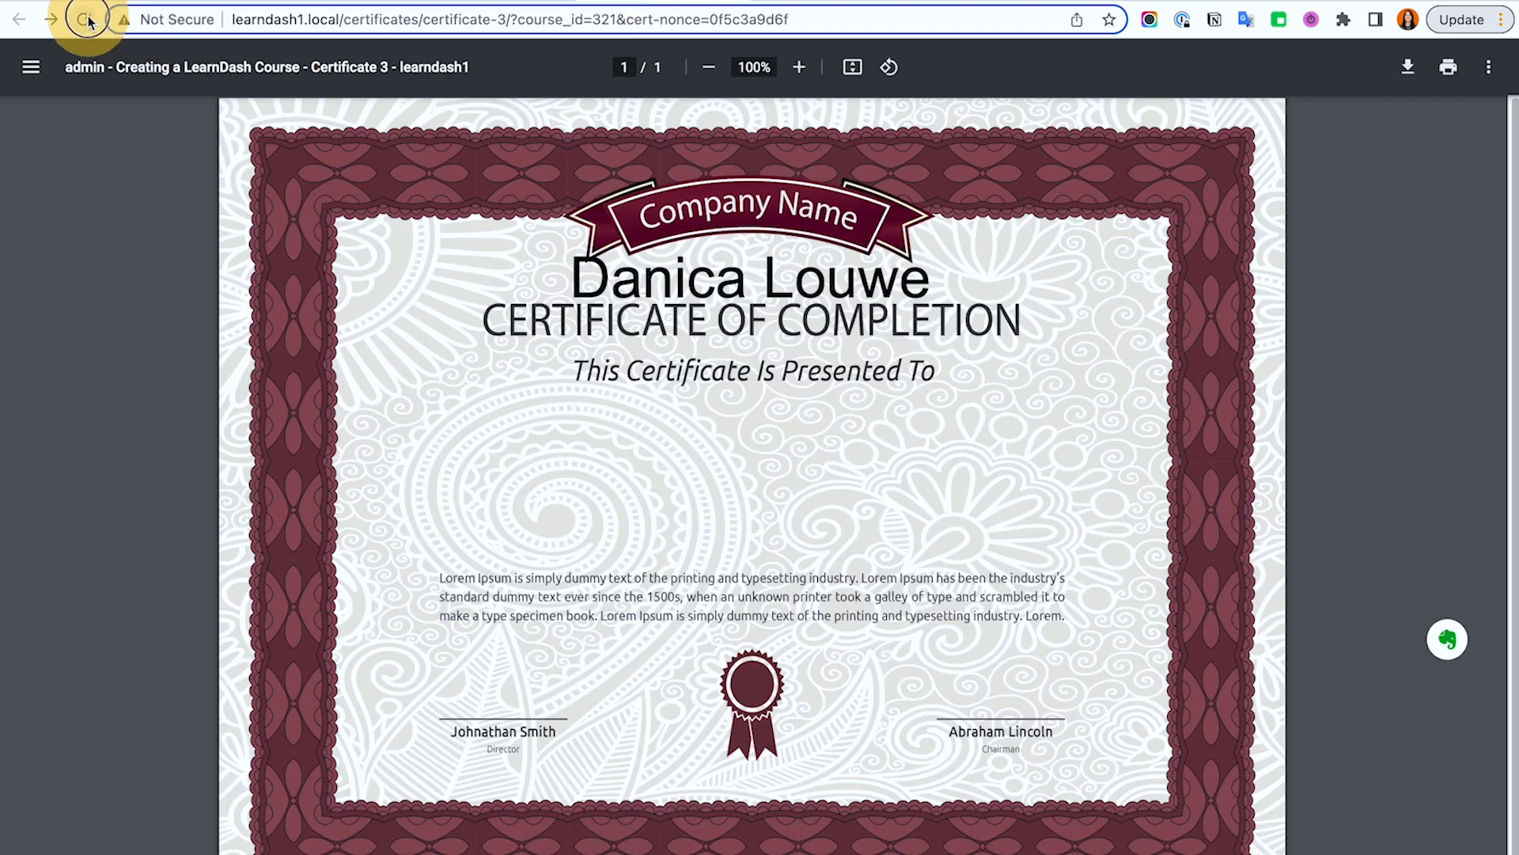
click(473, 1)
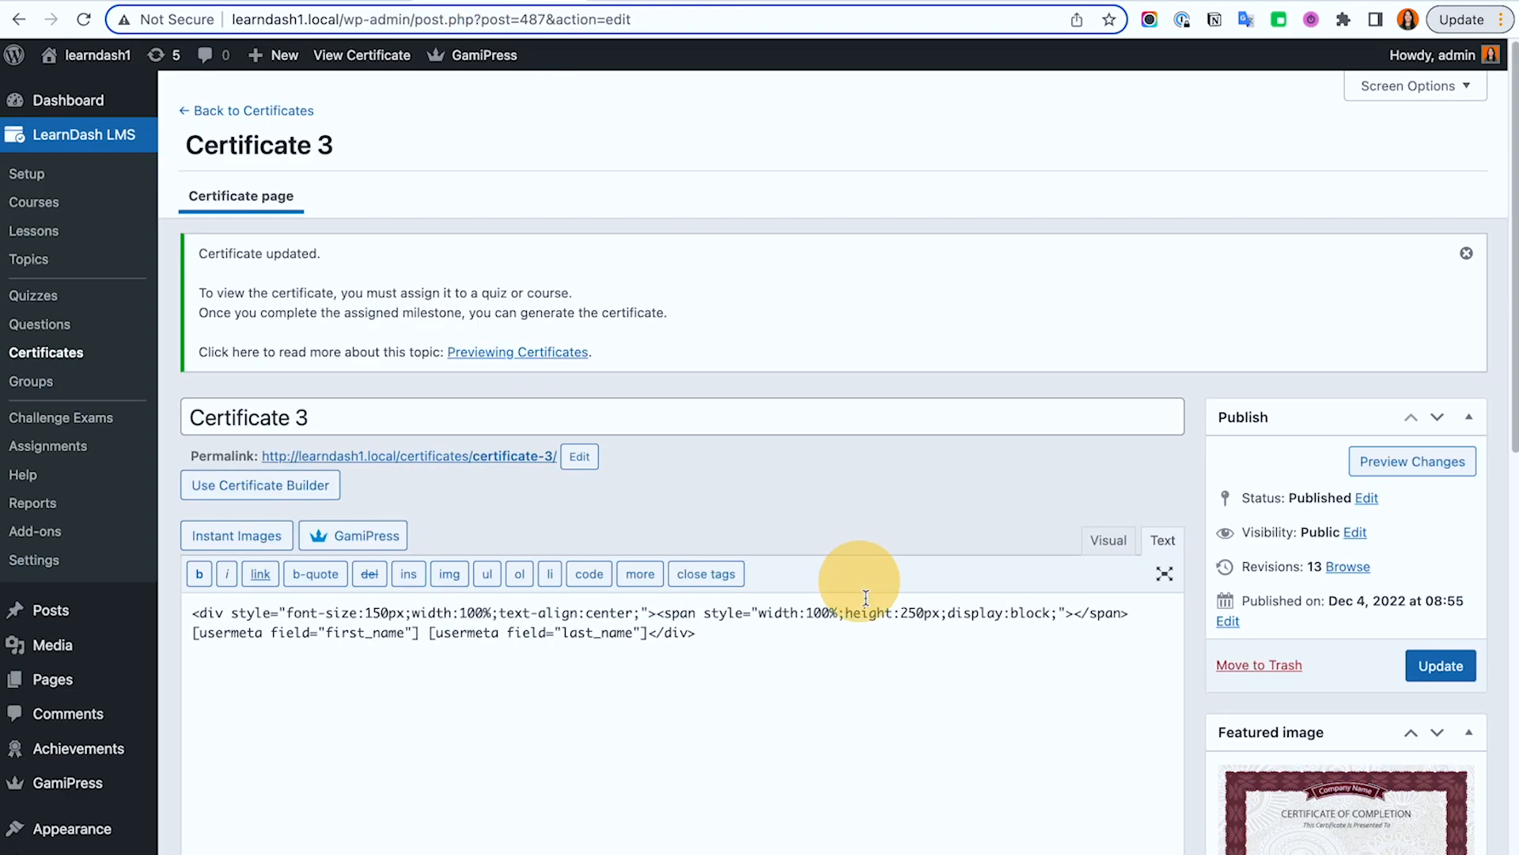
Step: Replace the span before the usermeta shortcodes with one empty paragraph, <p></p>, and update Certificate 3
drag(660, 616, 1128, 610)
key(BackSpace)
text(<p><>)
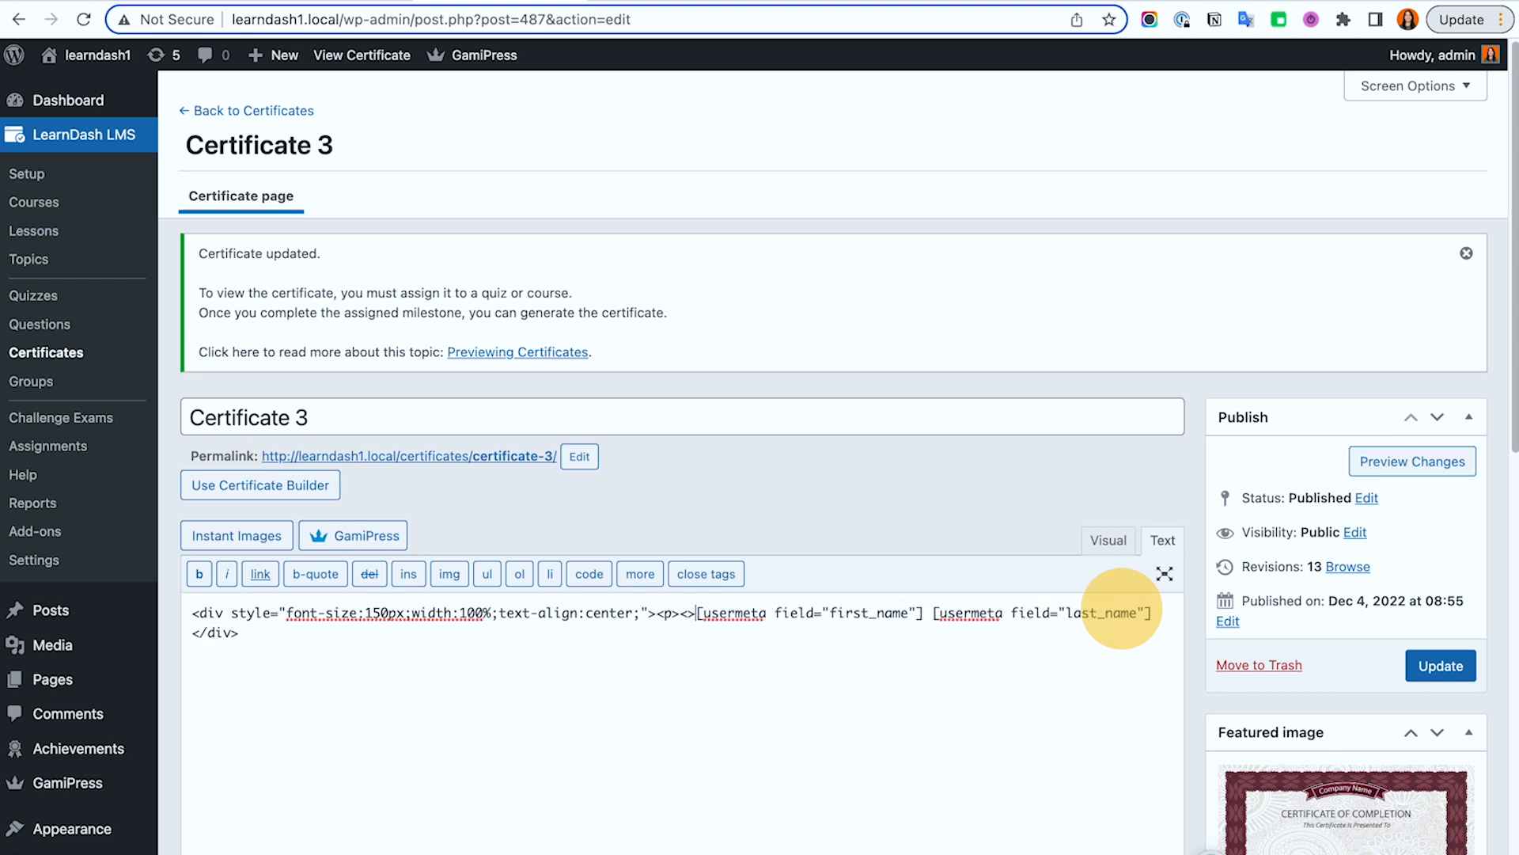
text(/p)
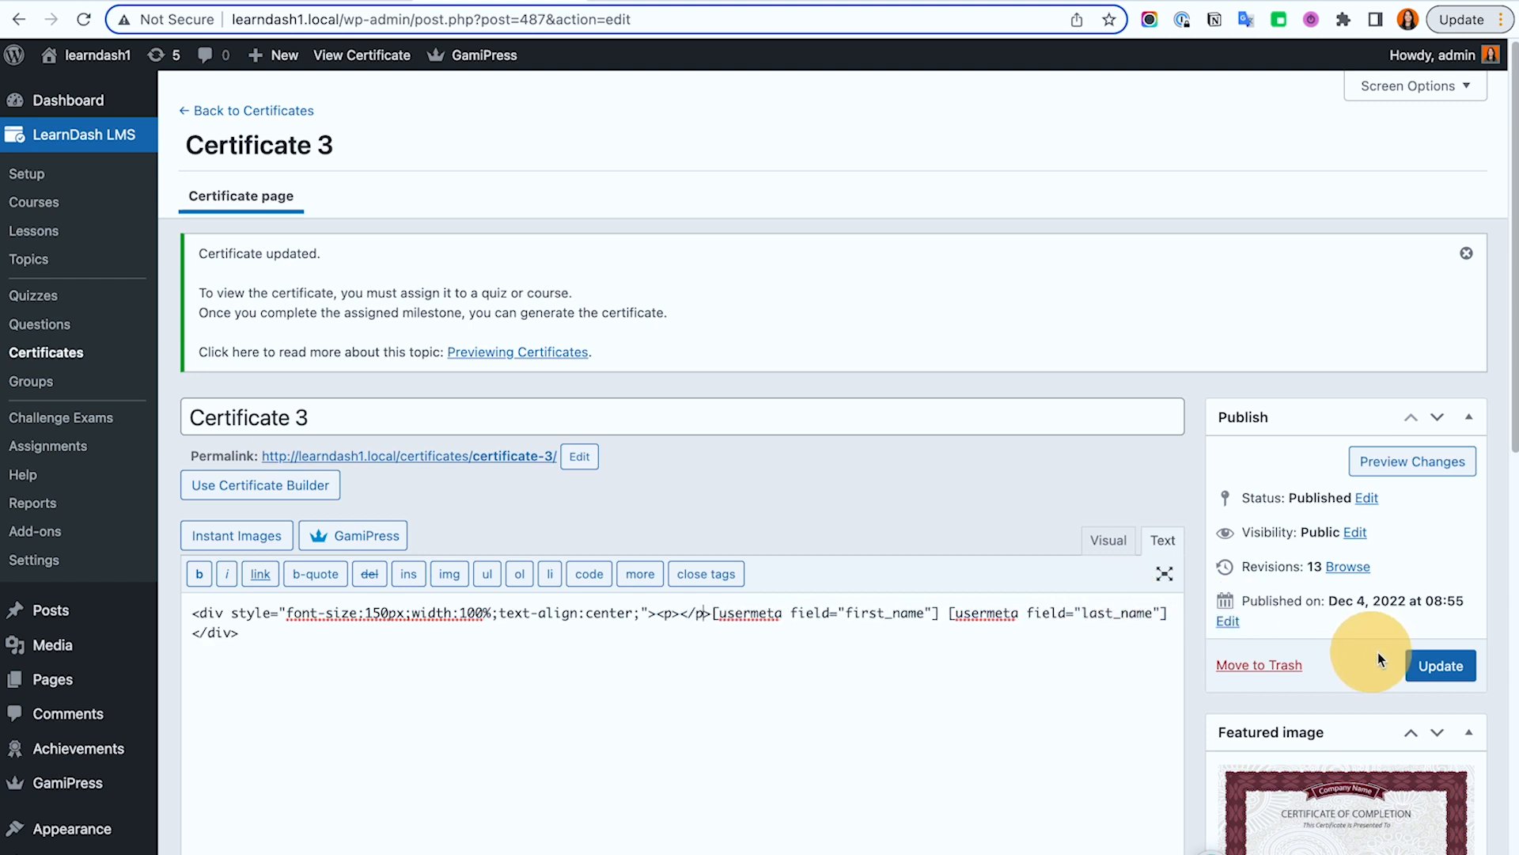
click(1436, 663)
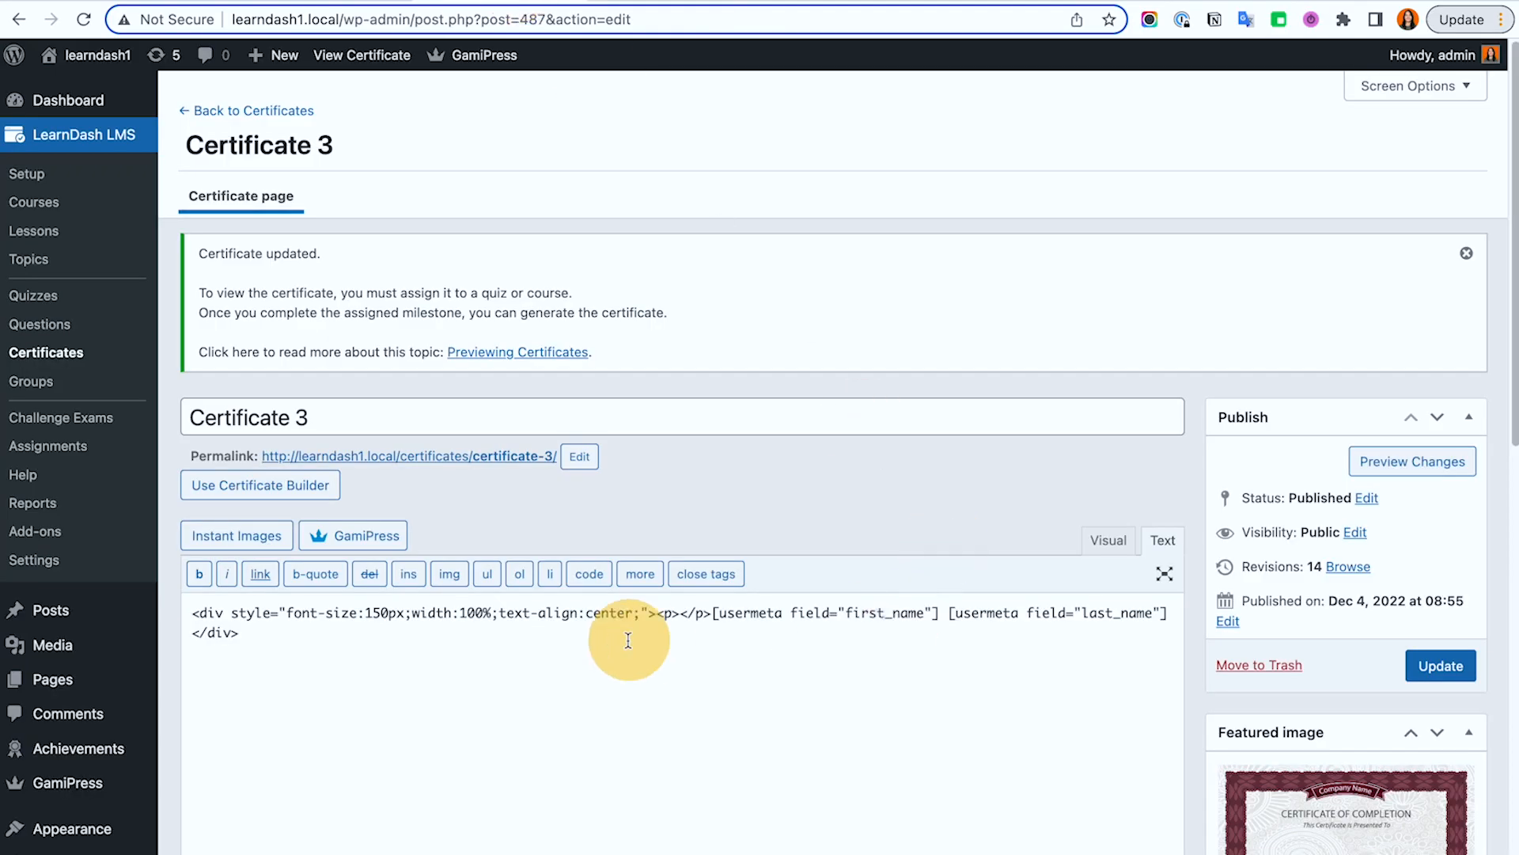
Step: Try a font size of 180px in the div style, update the certificate and reload its PDF
click(375, 615)
key(BackSpace)
text(8)
click(1441, 665)
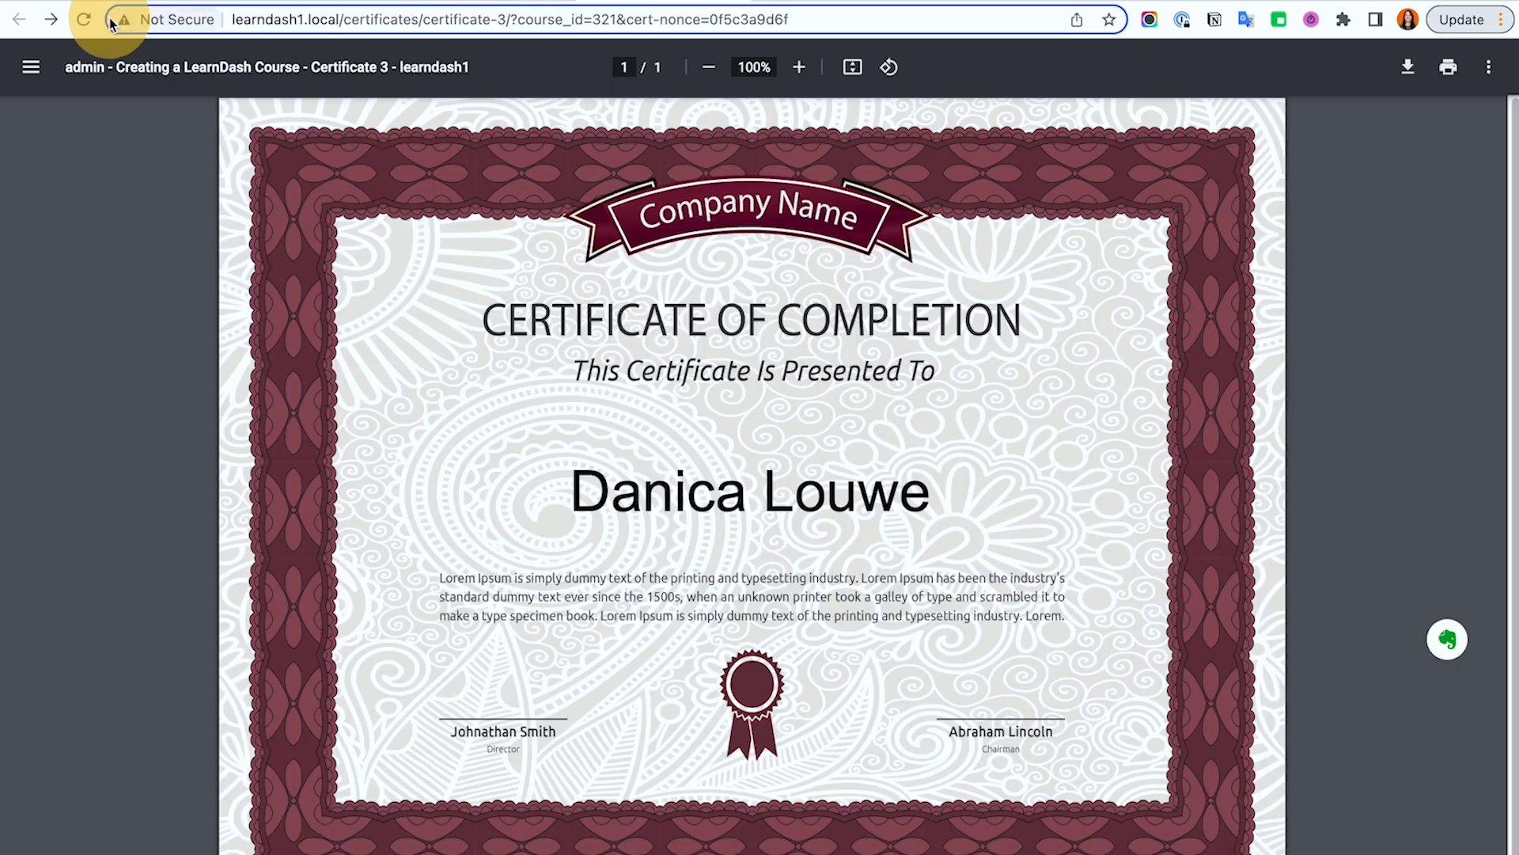
click(665, 1)
click(83, 19)
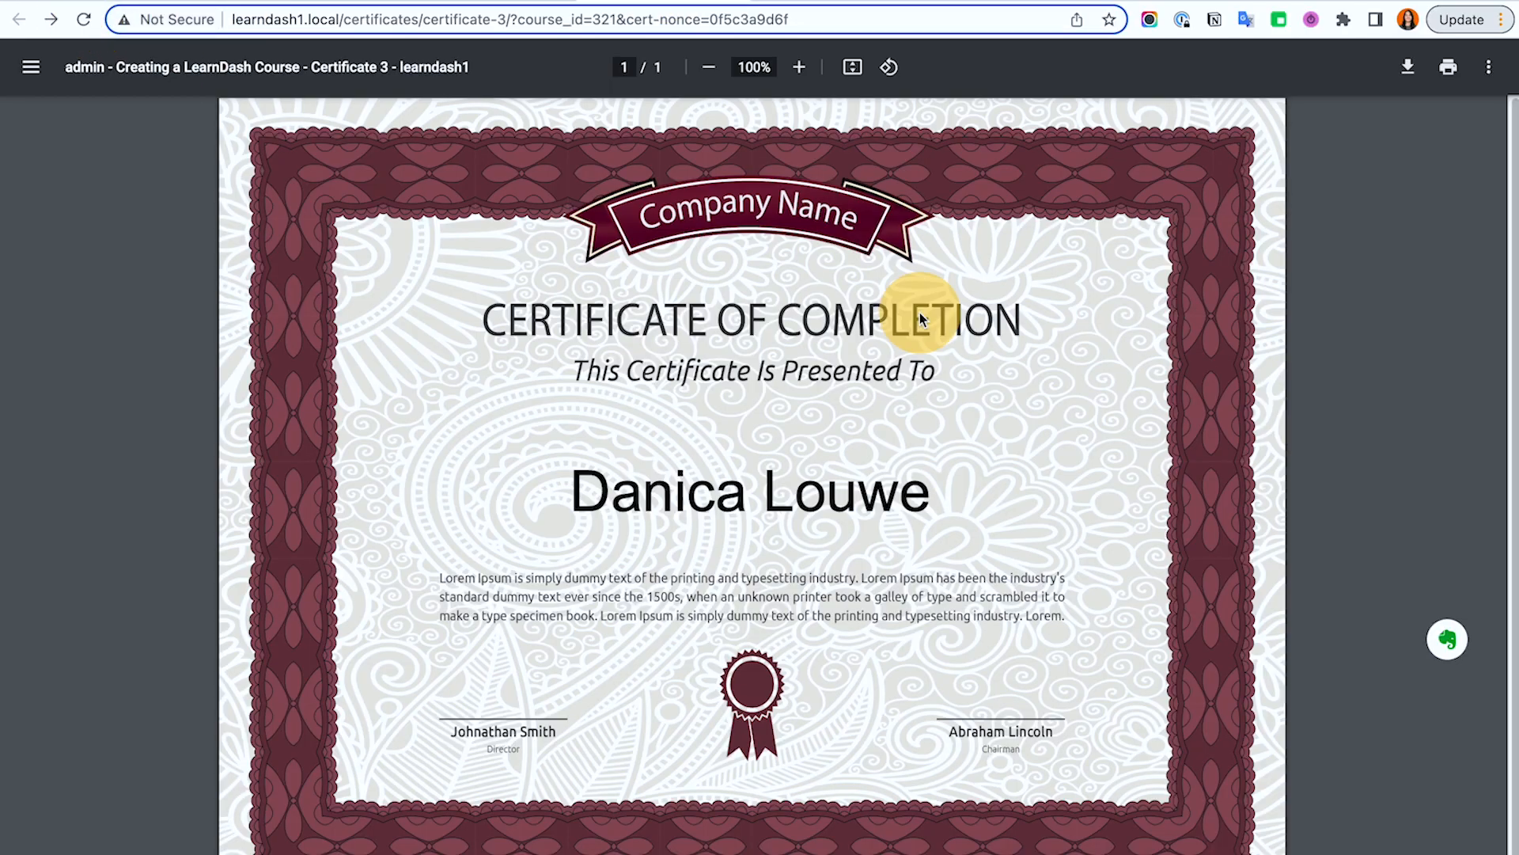
Step: Set the div's font size to 160px, update Certificate 3 and check the student name in the PDF
click(530, 2)
click(433, 624)
click(377, 611)
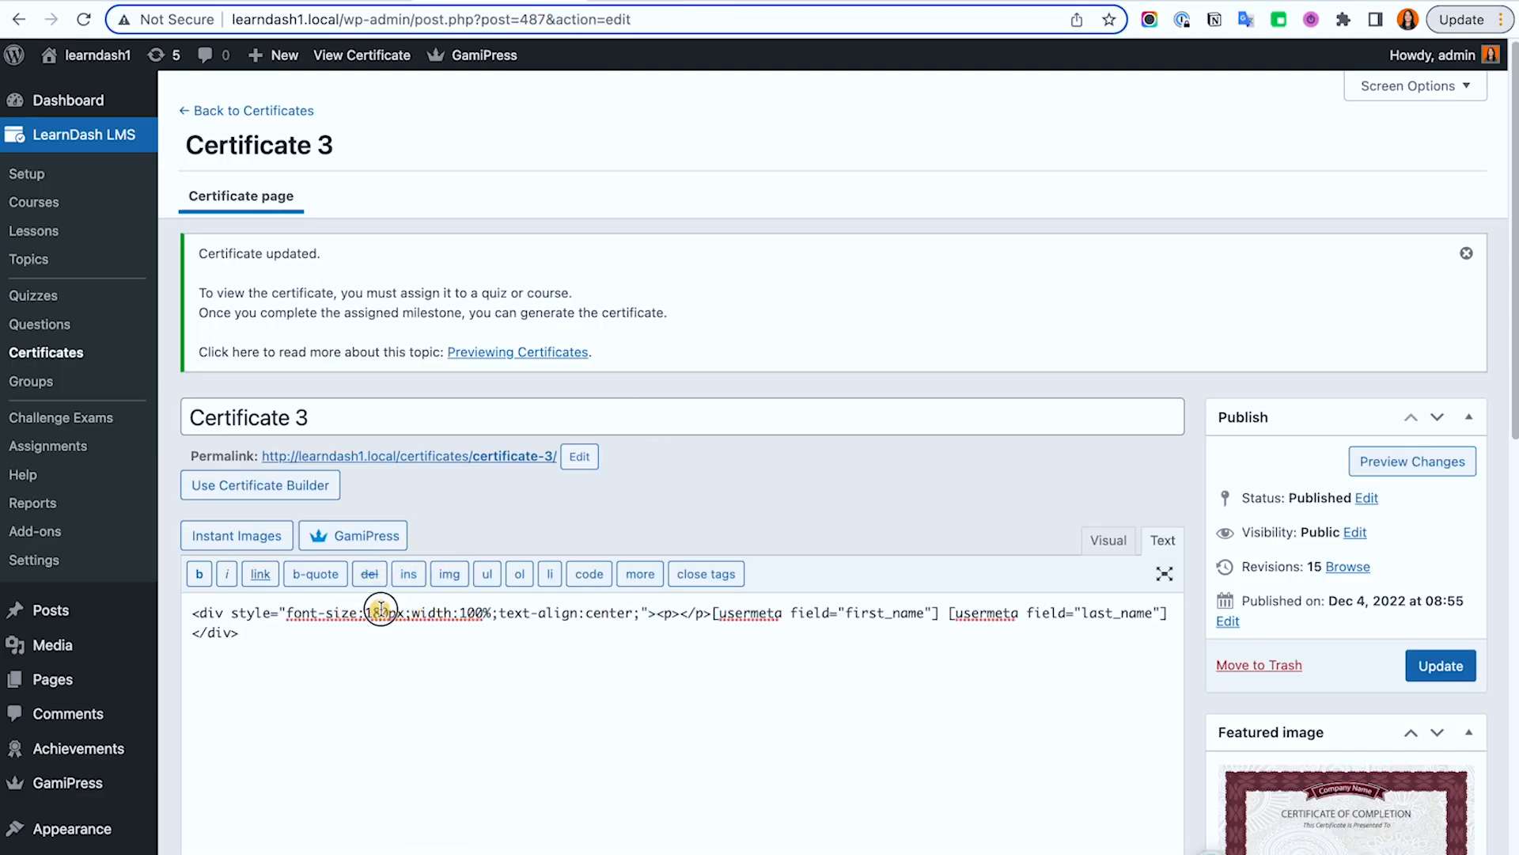
key(BackSpace)
text(6)
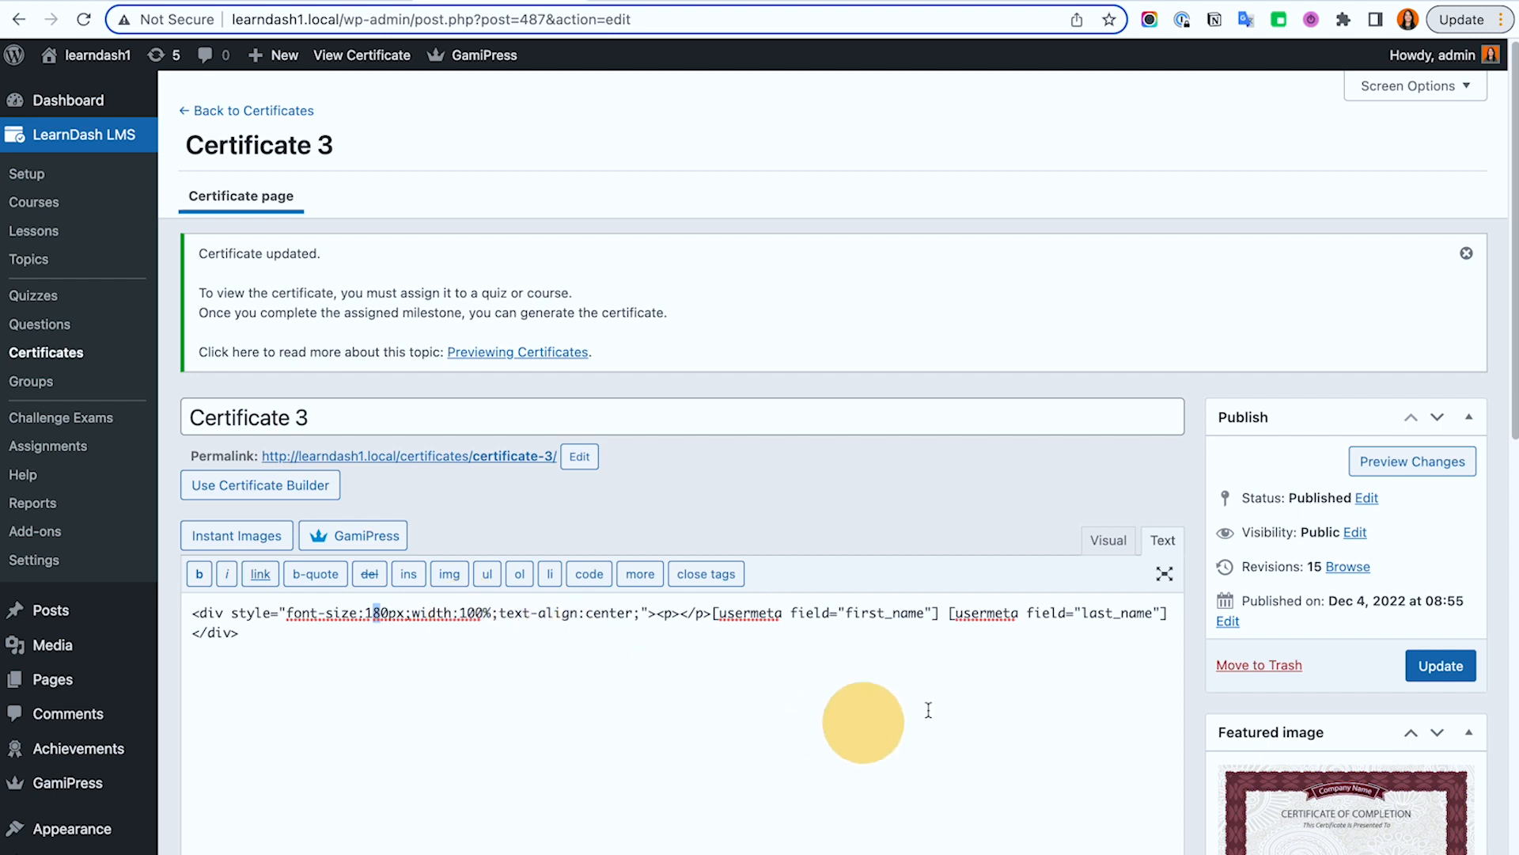
click(1453, 663)
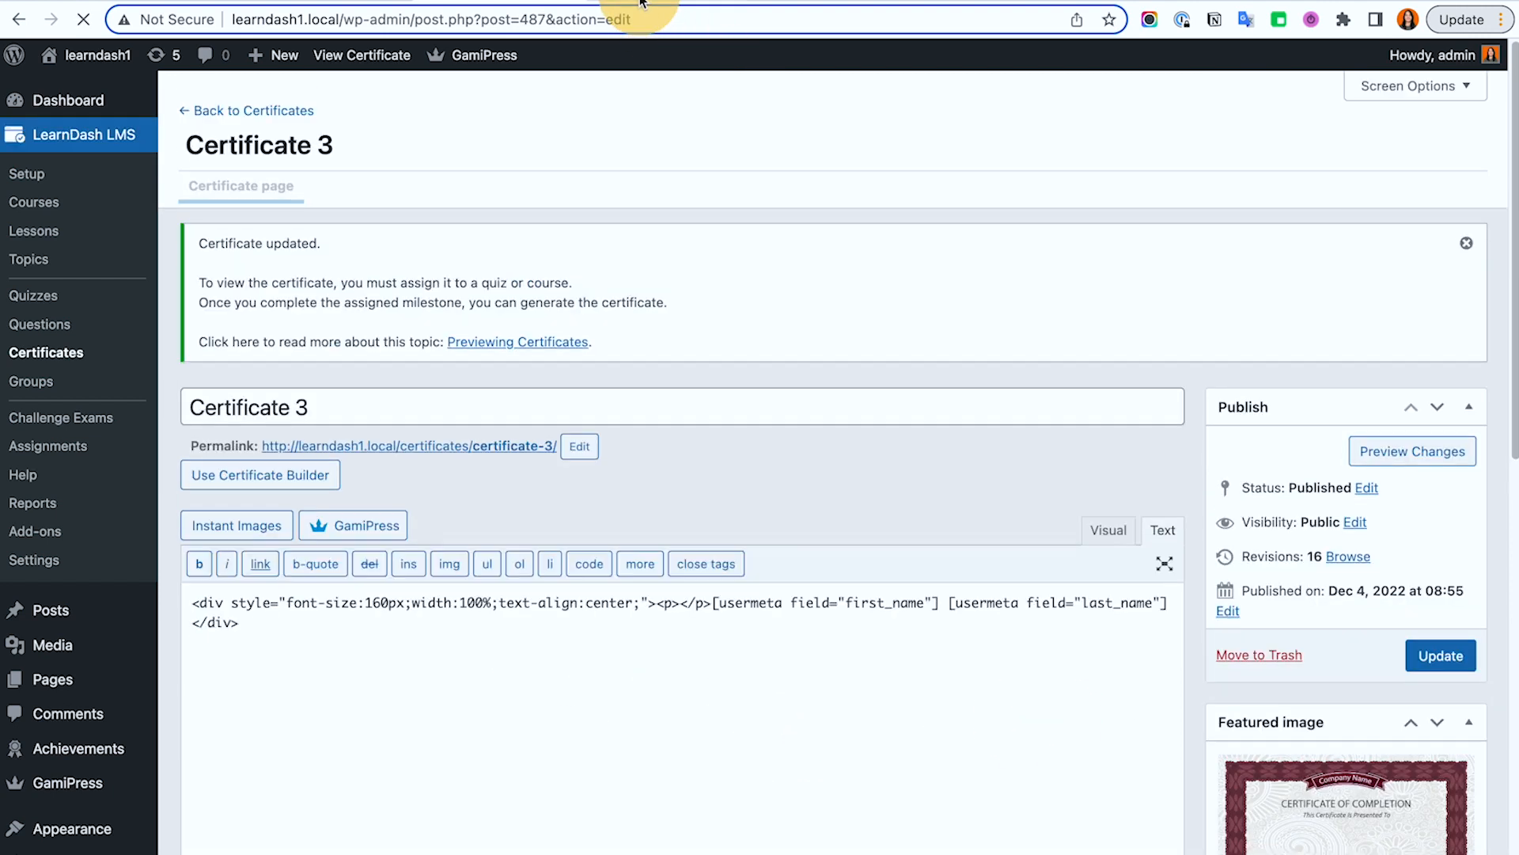
click(643, 2)
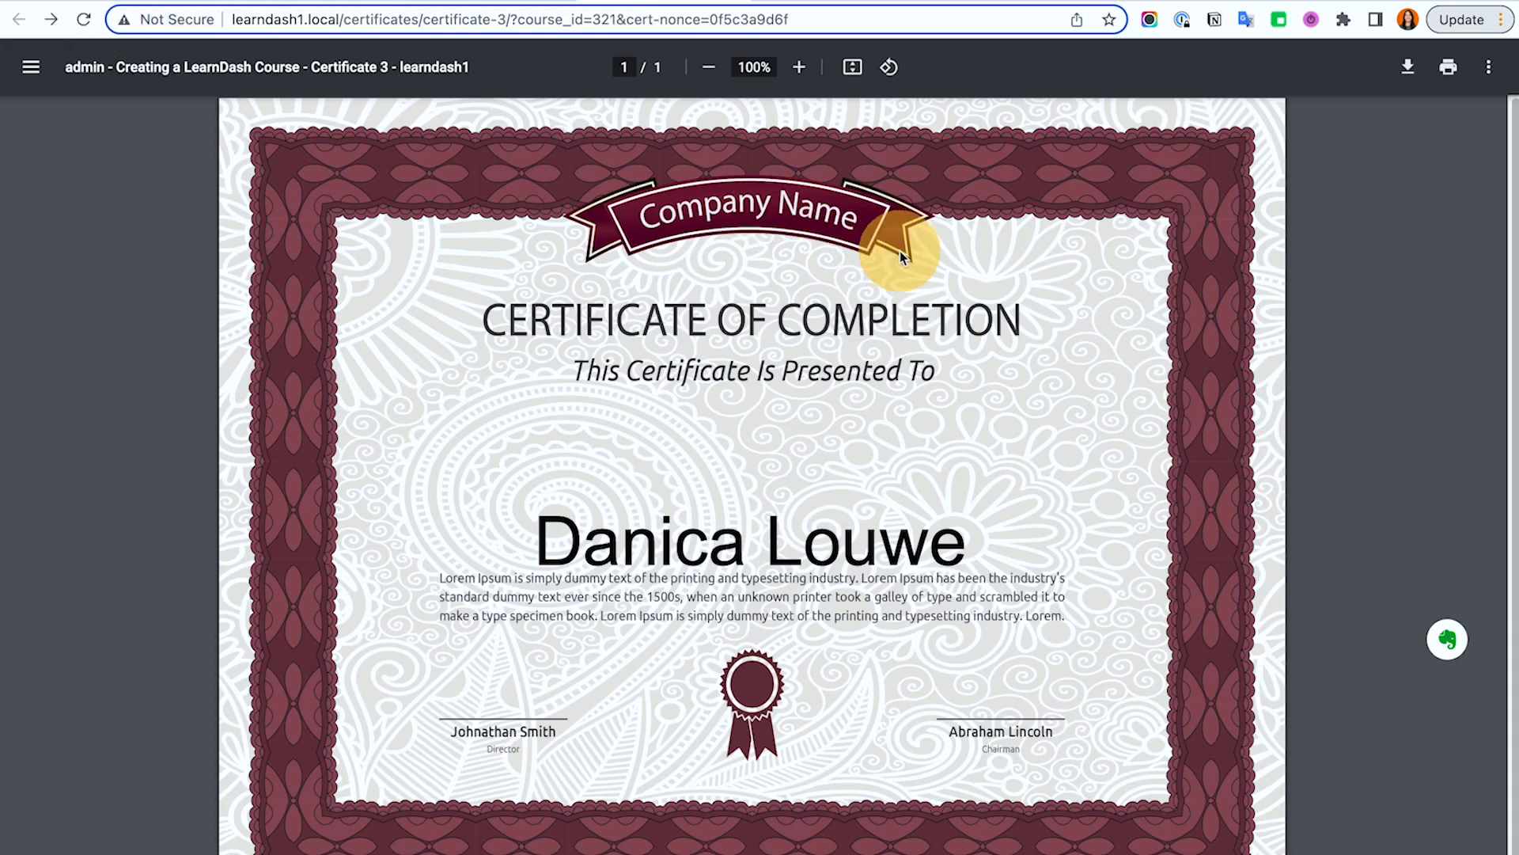
click(526, 3)
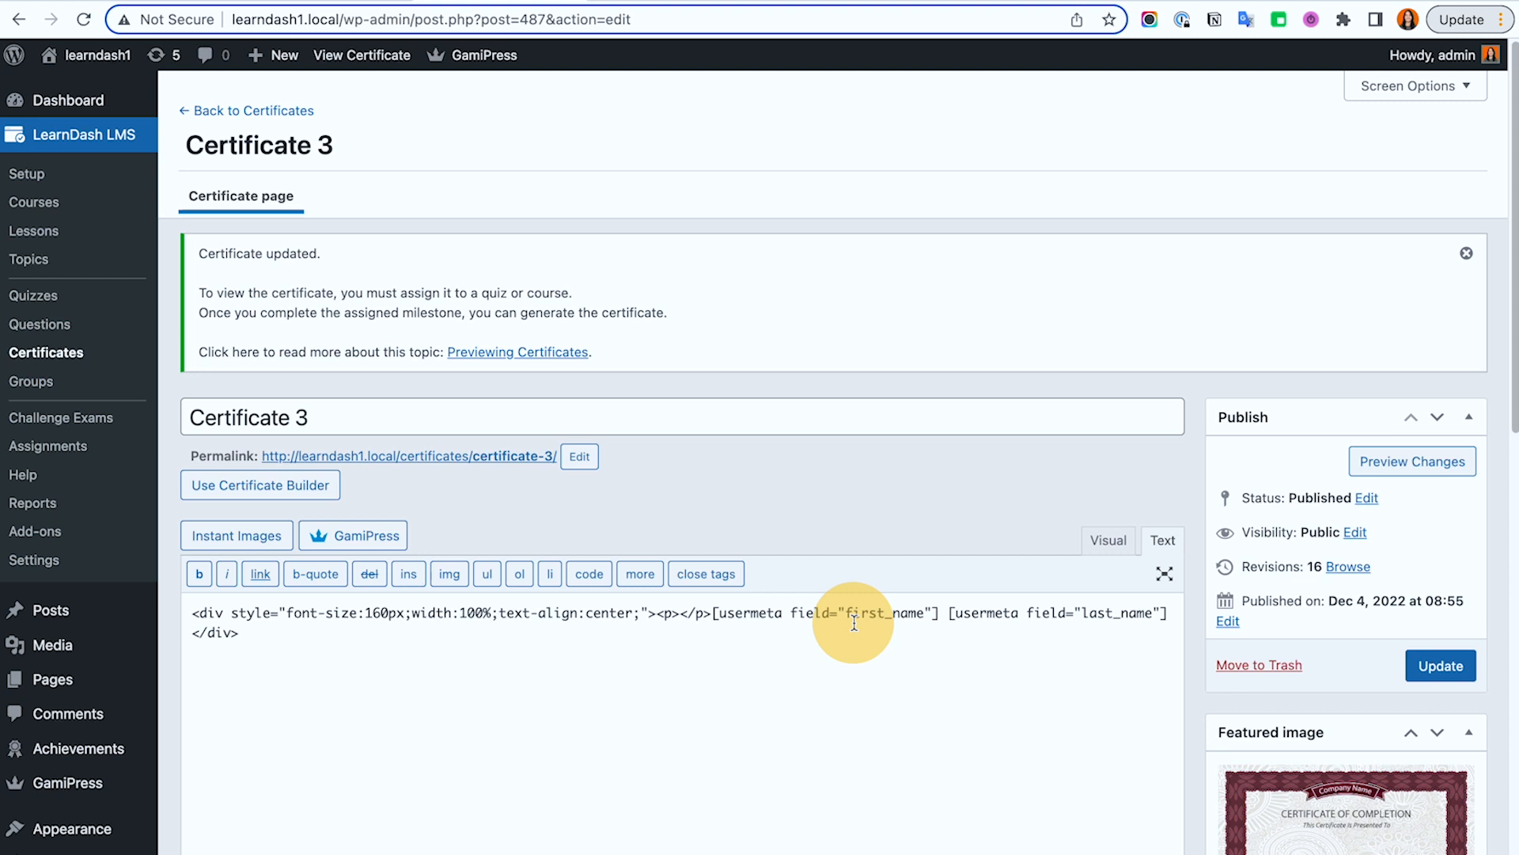
click(714, 616)
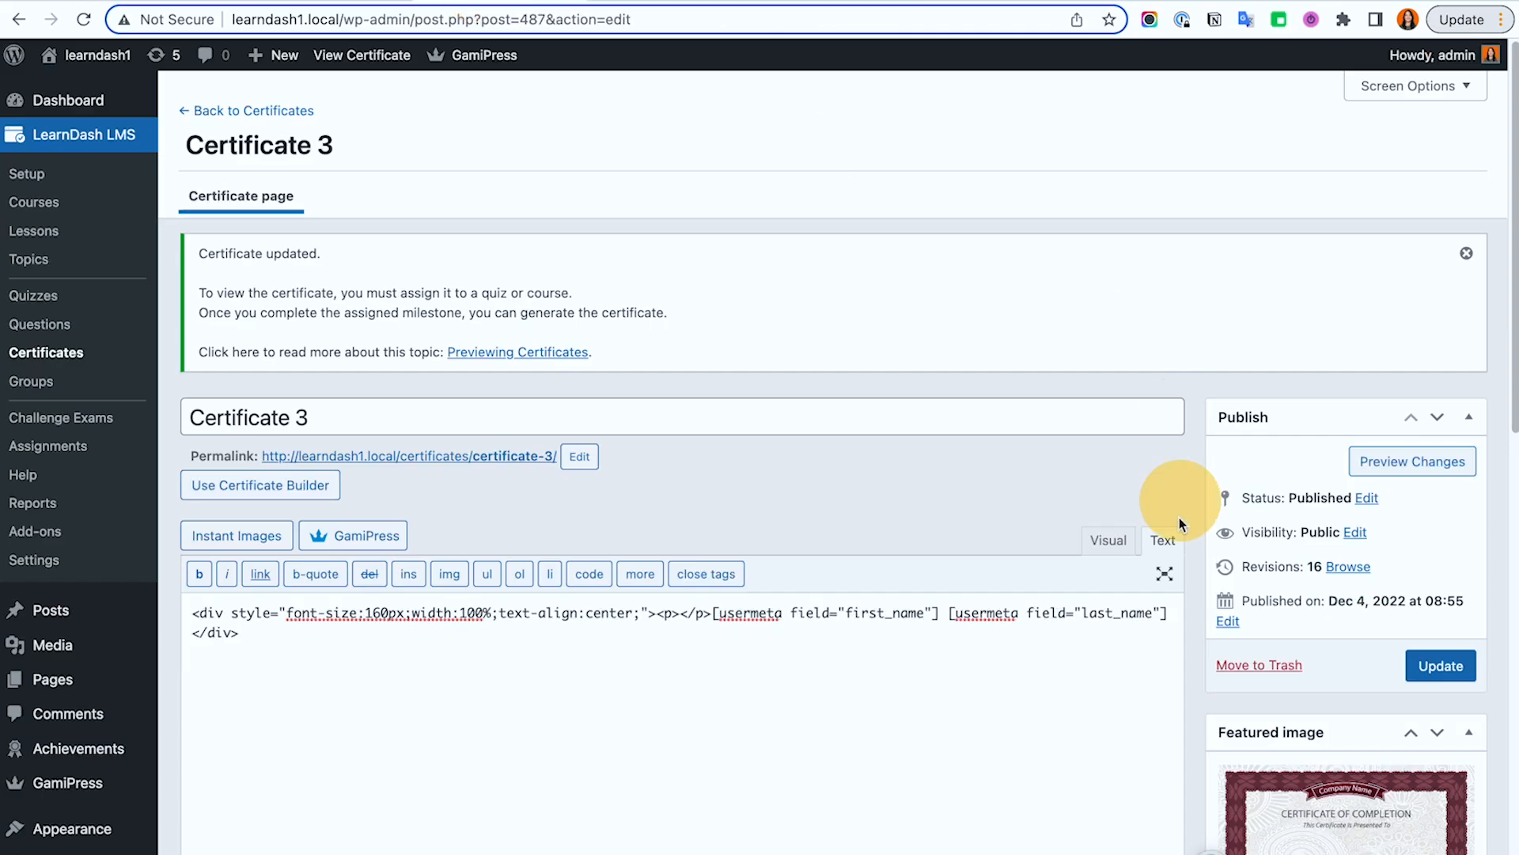
scroll(1179, 518, down, 5)
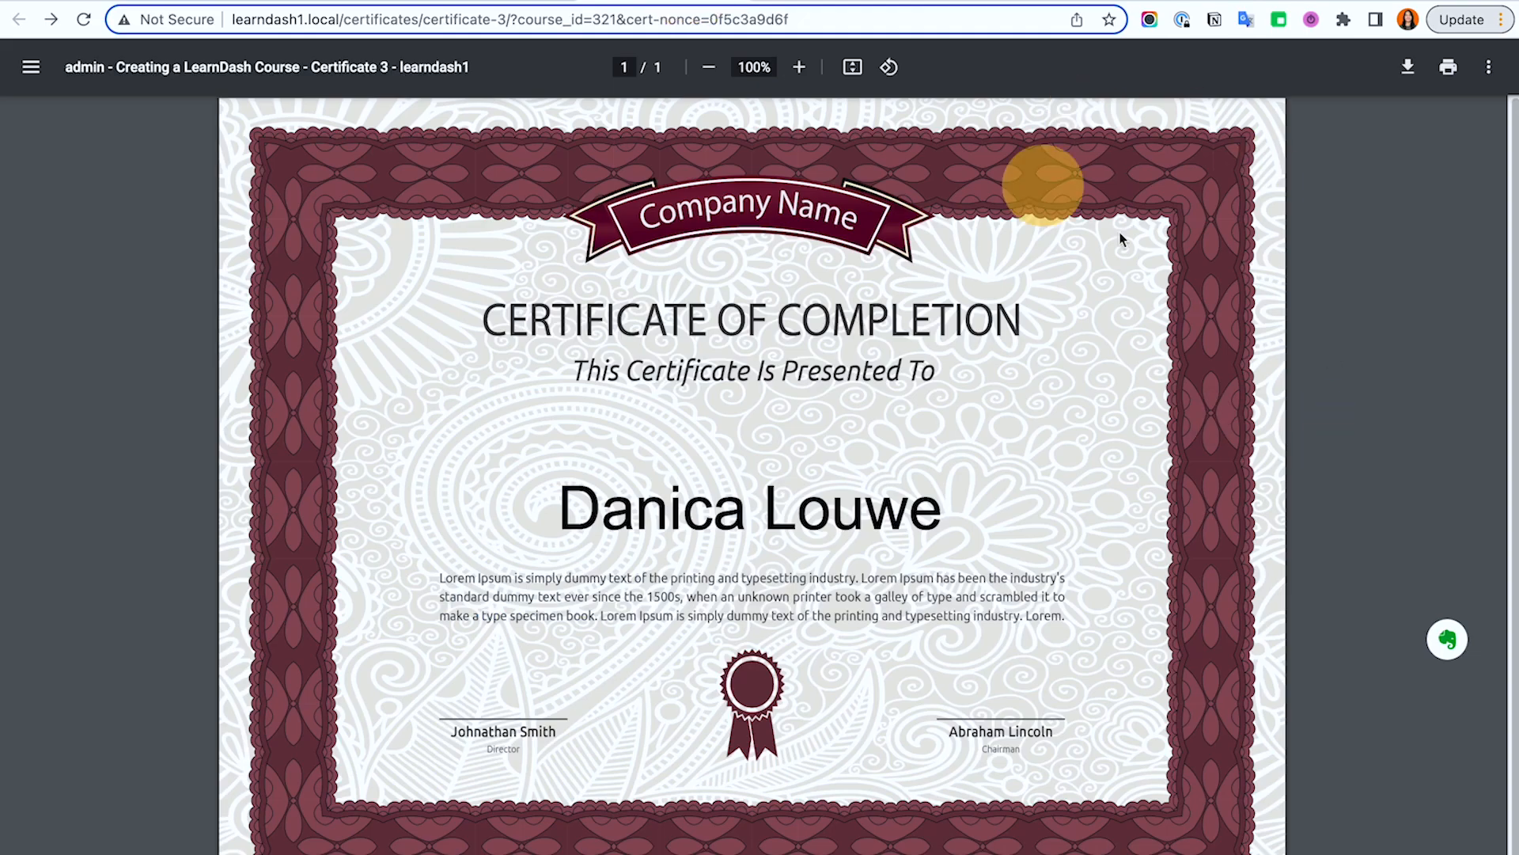
Step: Save the certificate PDF to the Downloads folder, check the student name in the downloaded file and return to editing Certificate 3
click(1408, 67)
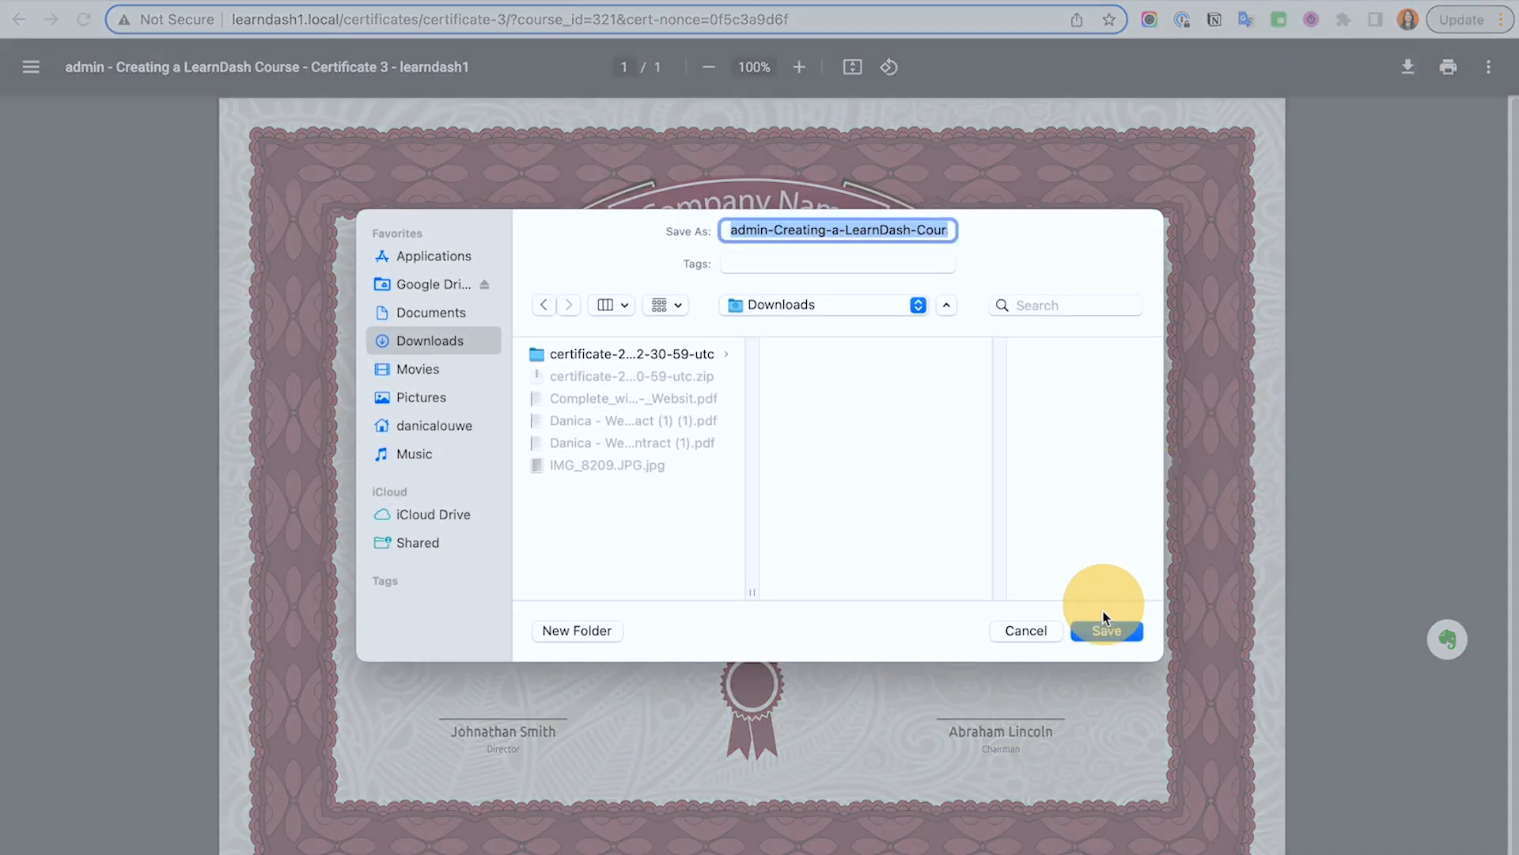
click(1106, 629)
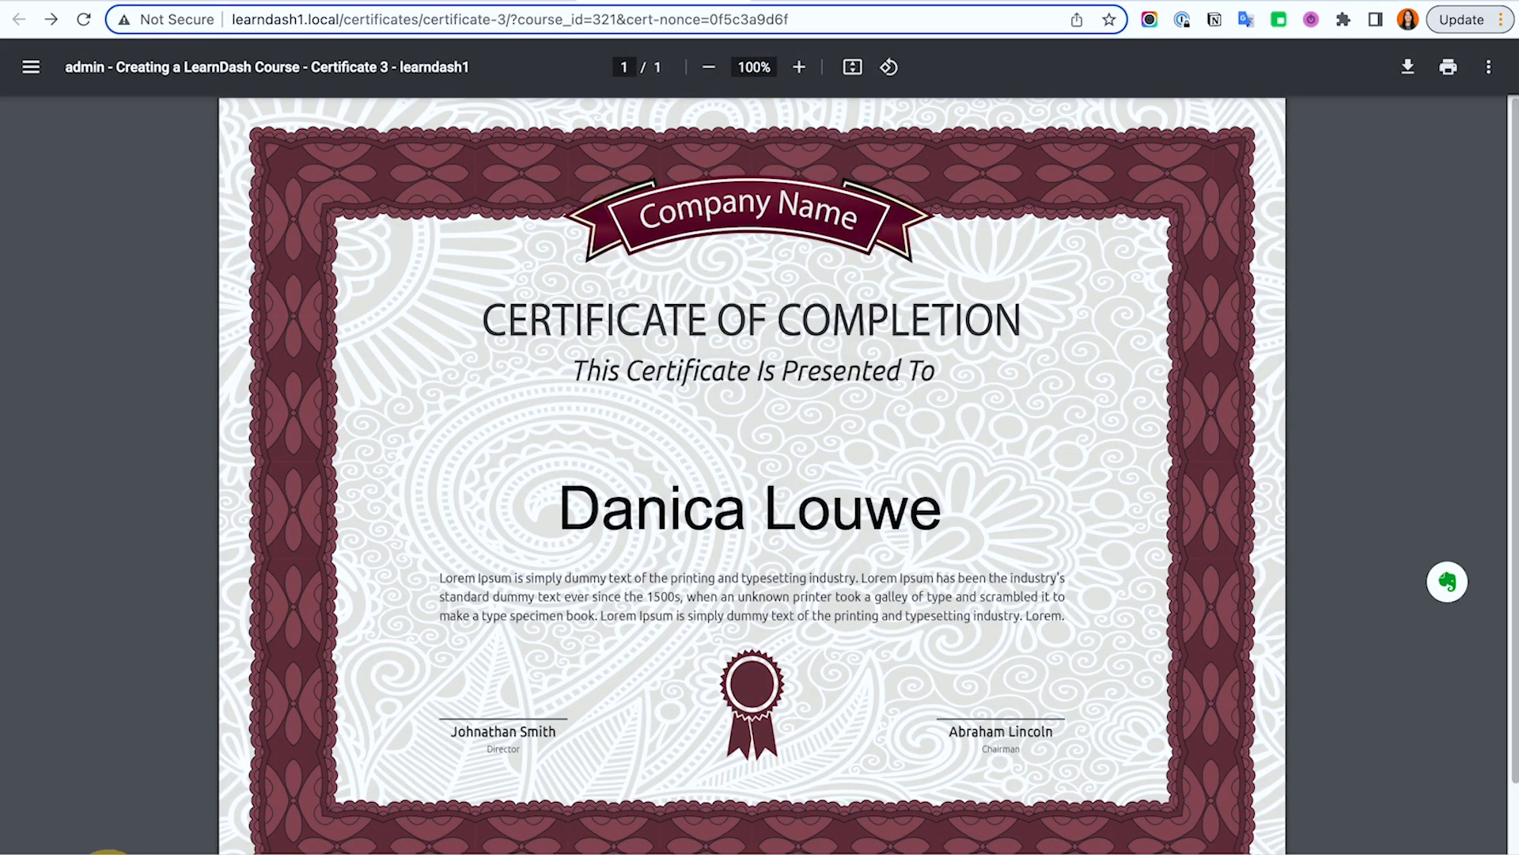
click(107, 851)
drag(978, 530, 719, 509)
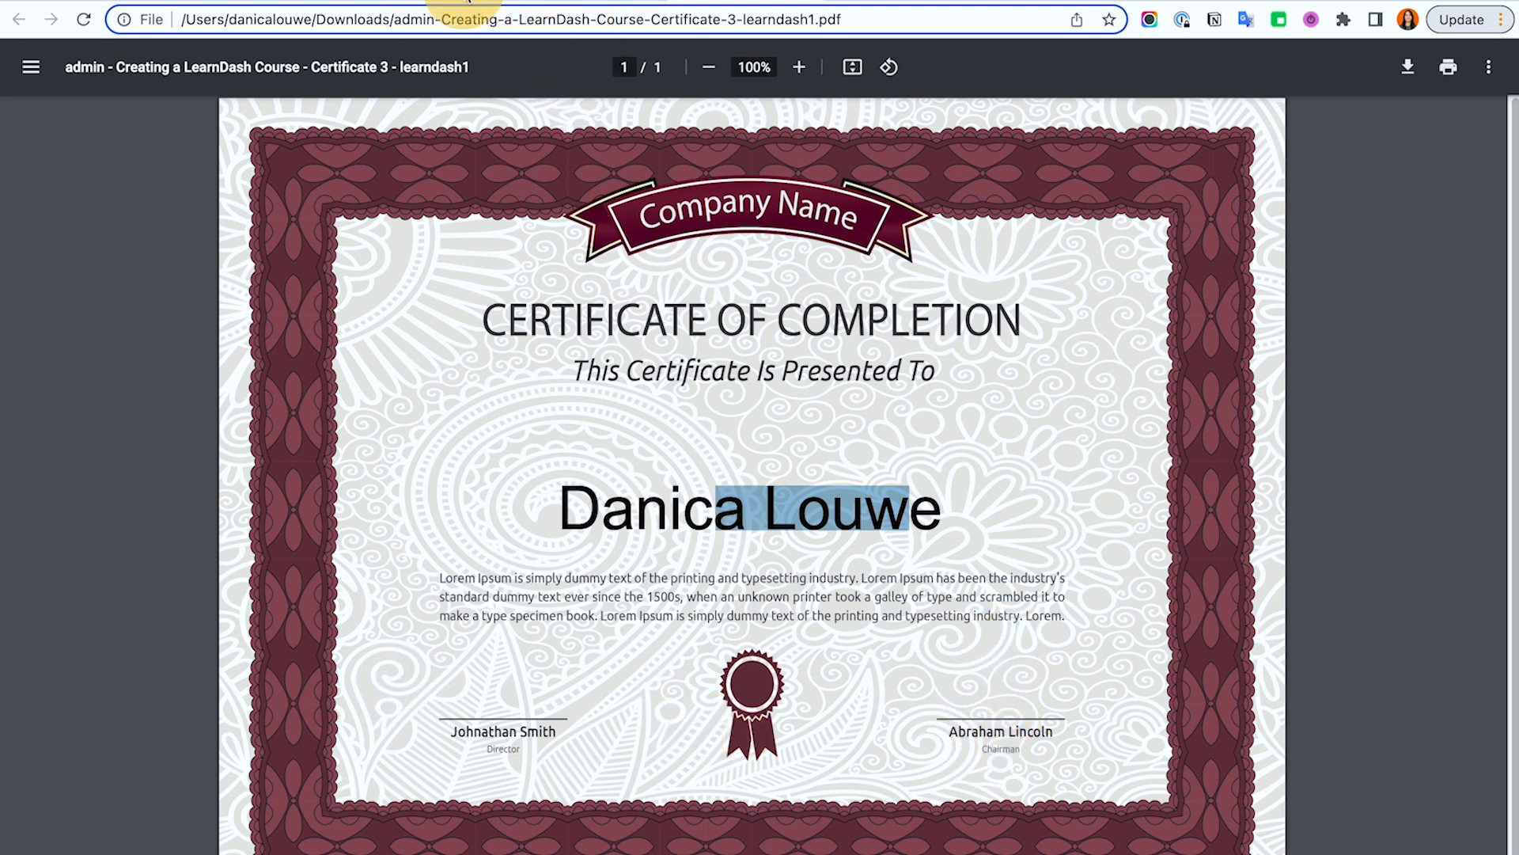
click(468, 2)
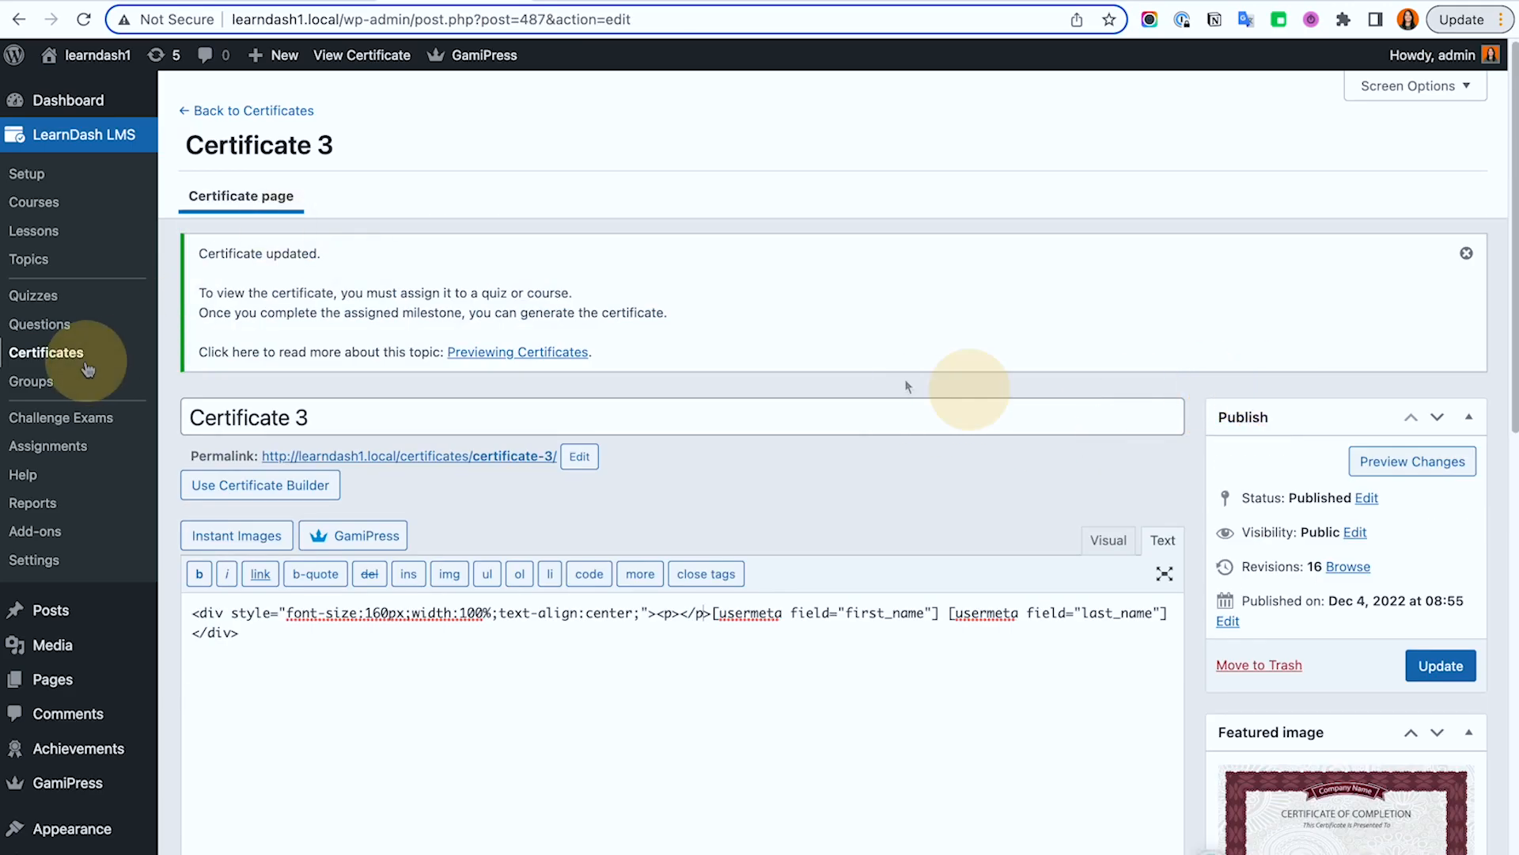
Step: Leave the Certificate 3 editor and return to editing Certificate 2 in the certificate builder
click(84, 362)
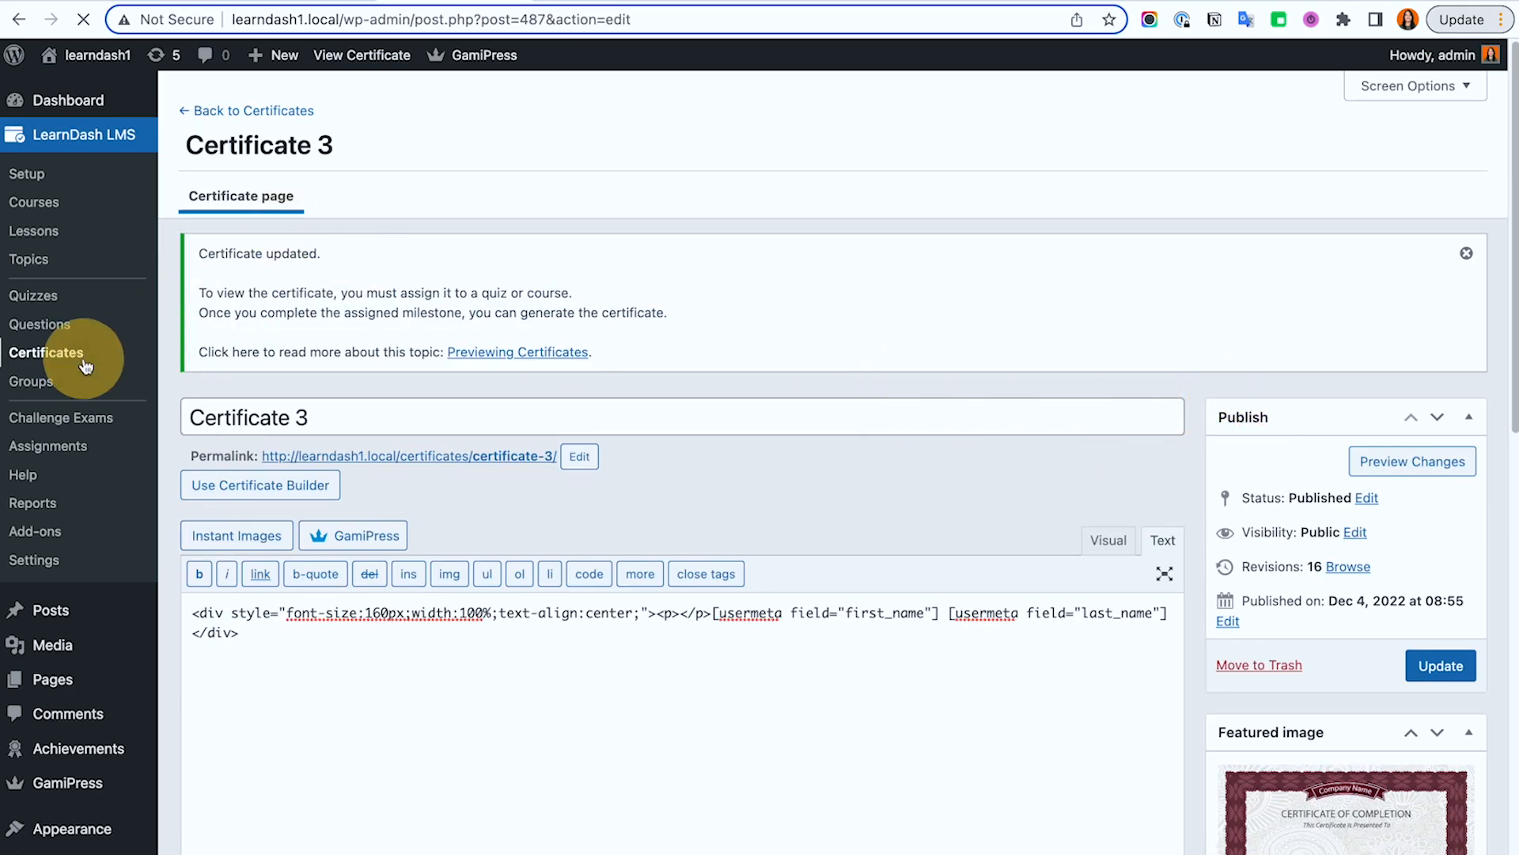
click(286, 430)
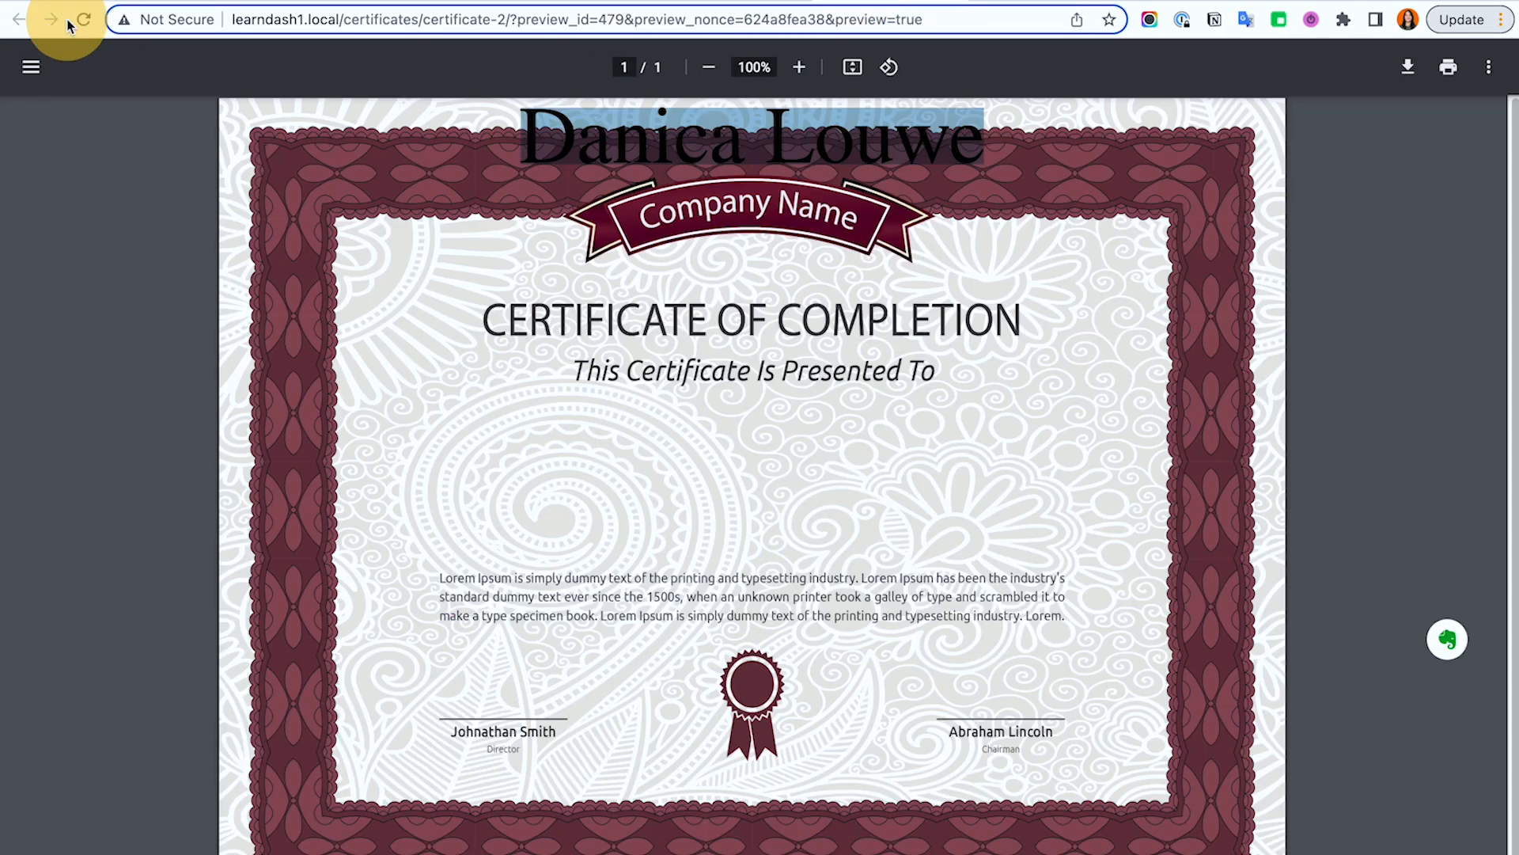
click(468, 2)
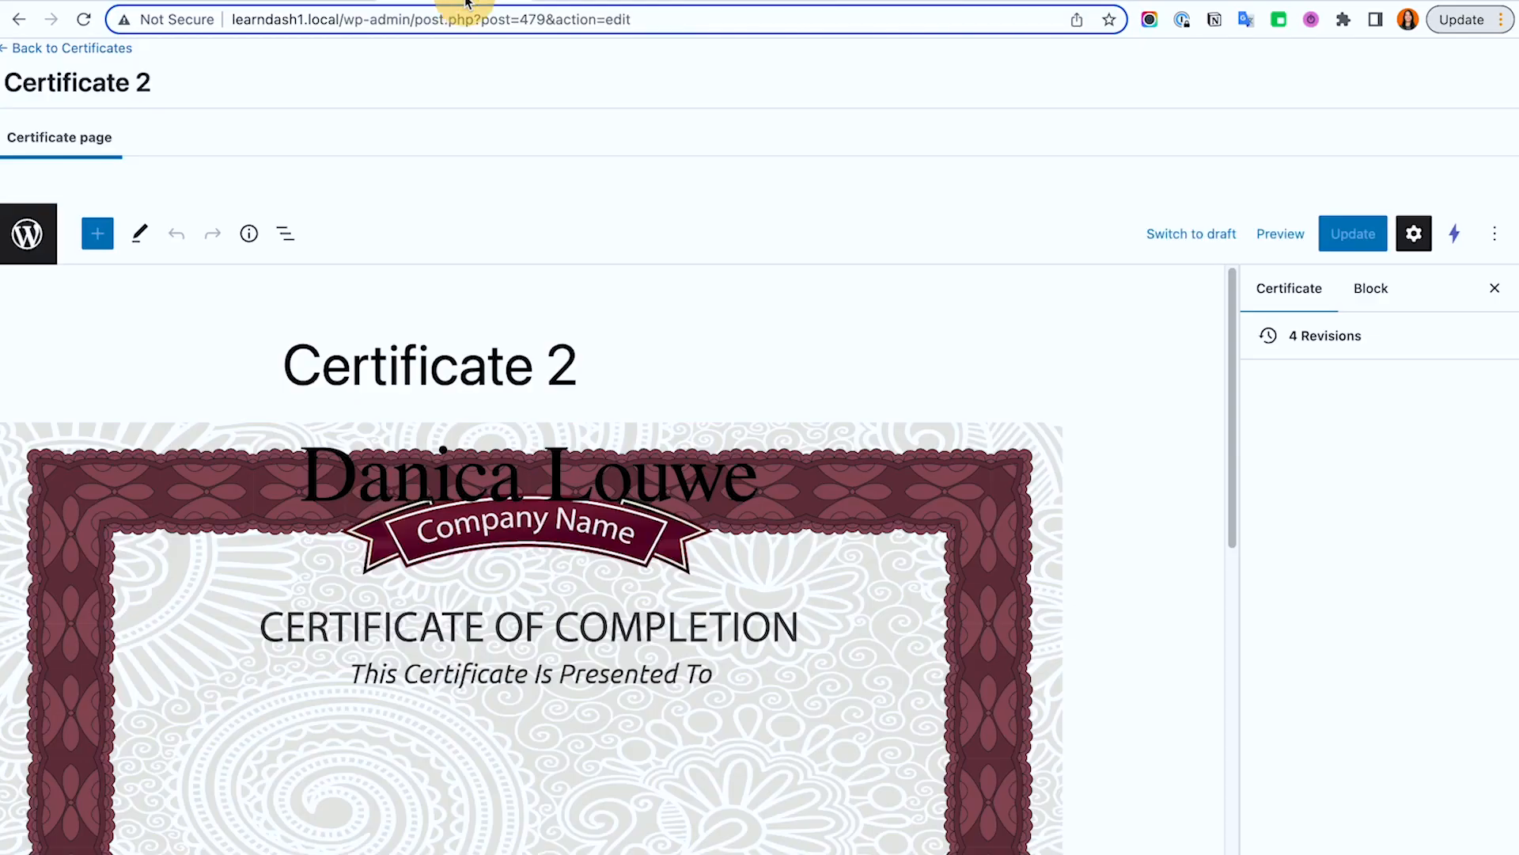
Step: Try to move the student name block down into the empty area below "This Certificate Is Presented To"
click(553, 492)
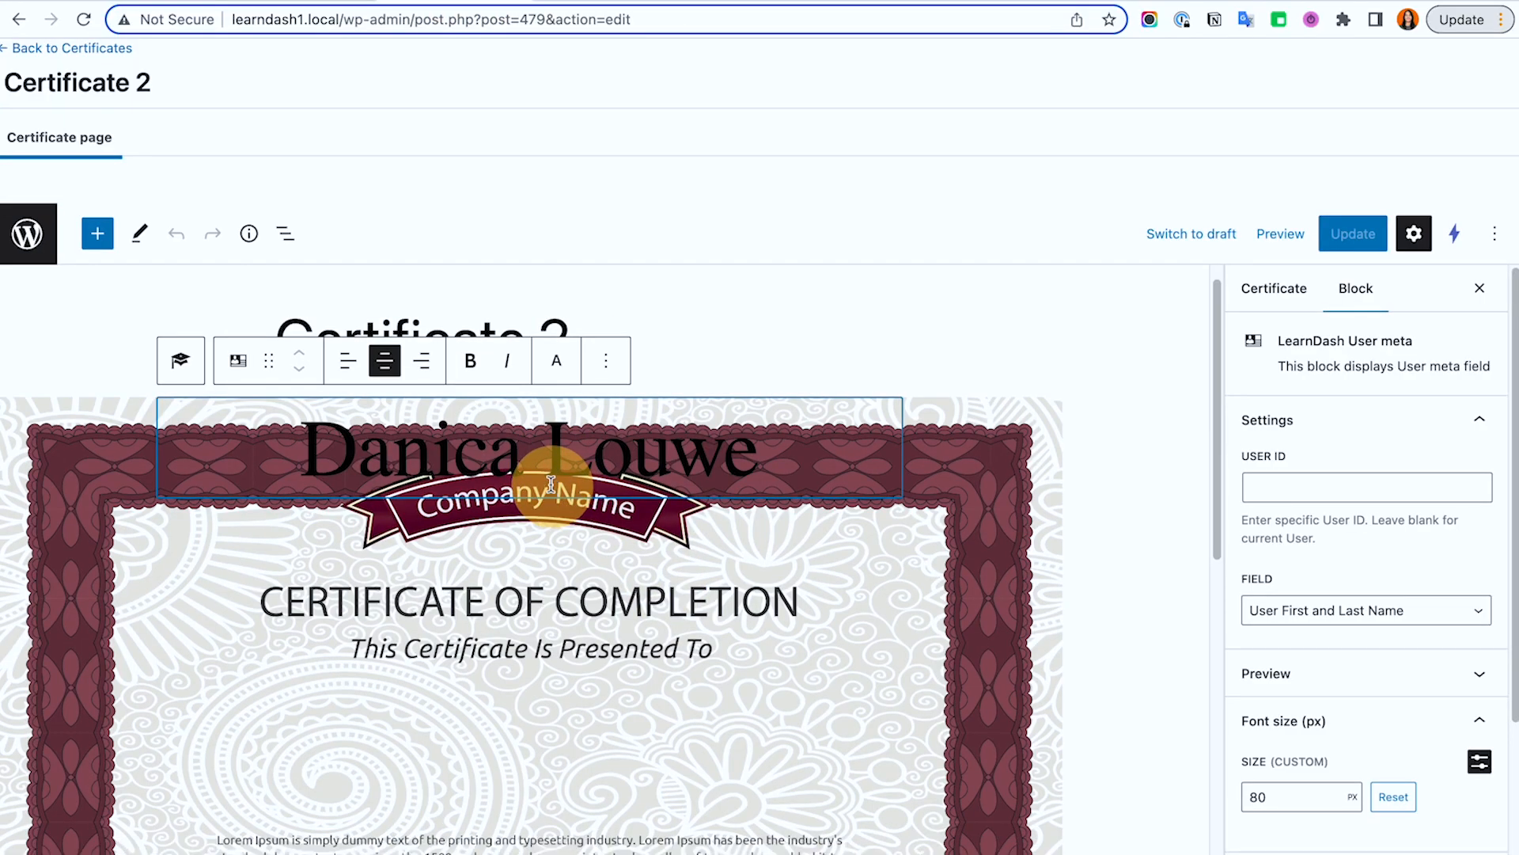
drag(274, 382, 340, 553)
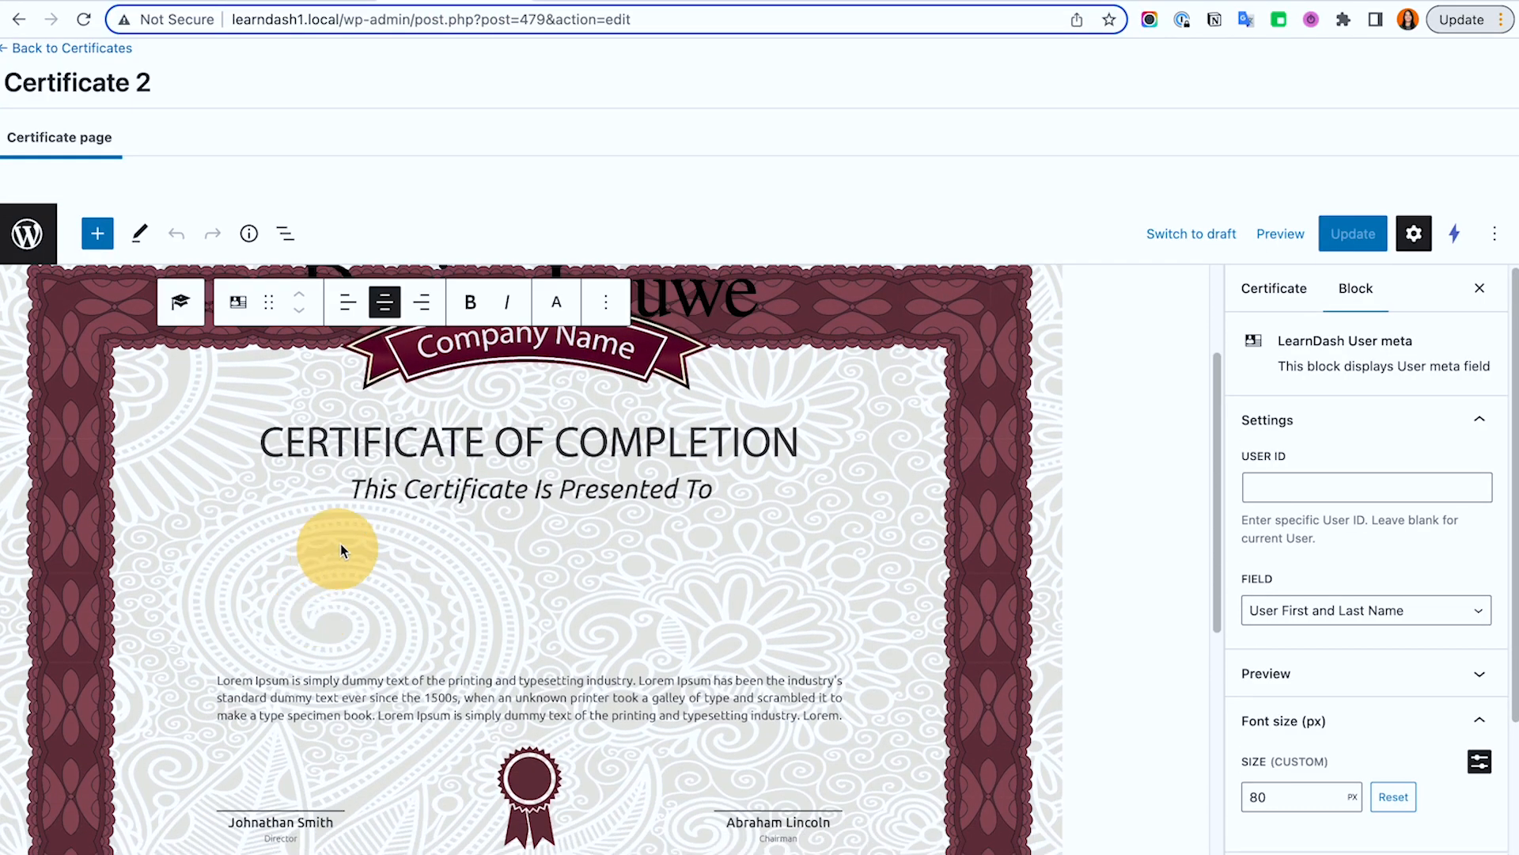
scroll(364, 442, up, 1)
click(293, 405)
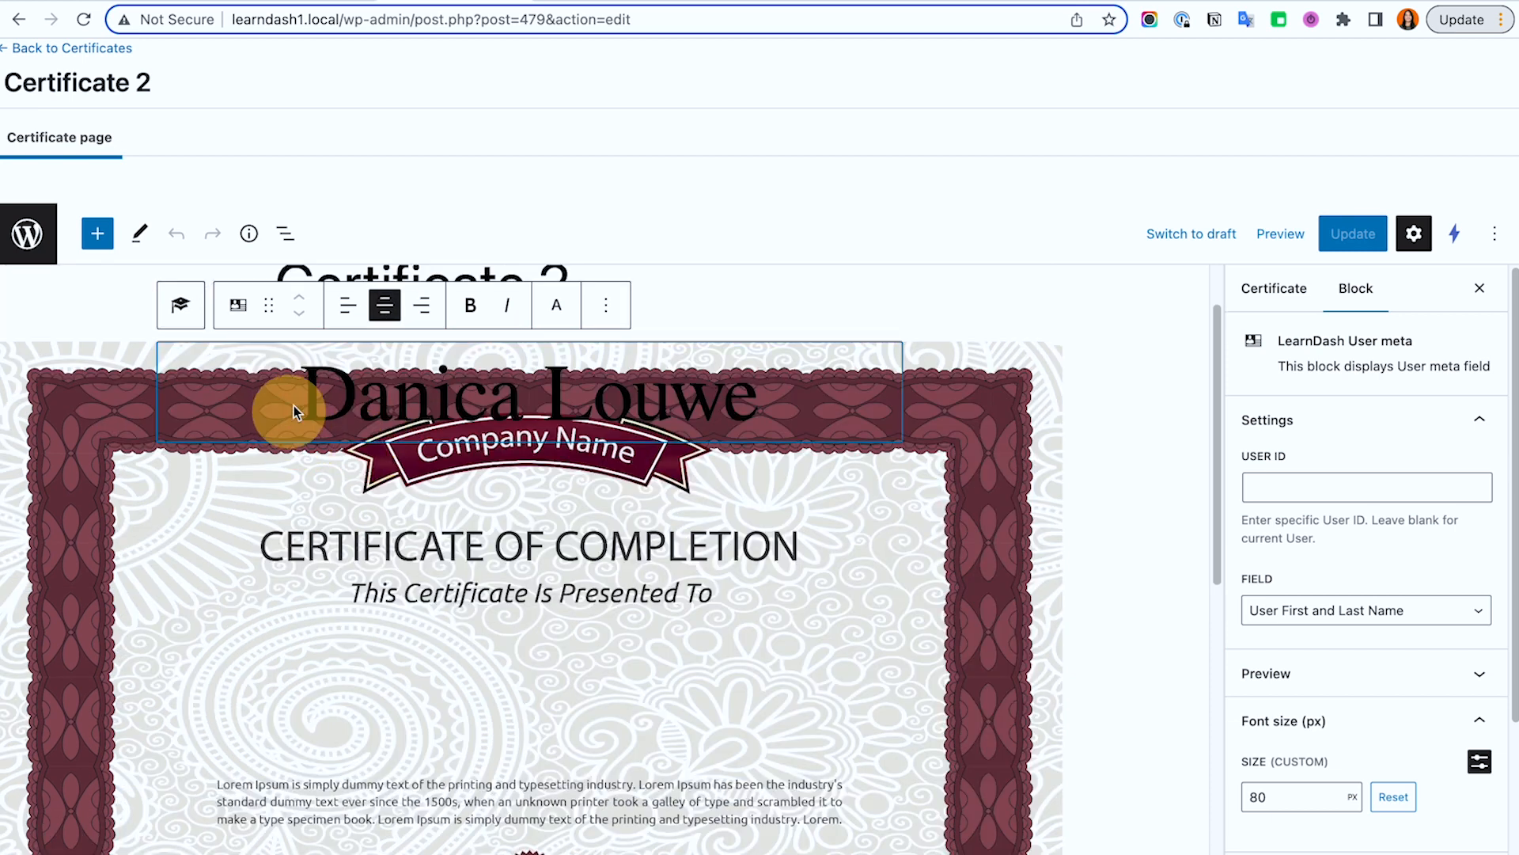
Step: Insert a Spacer block in the certificate builder and move it above the student name block
click(892, 440)
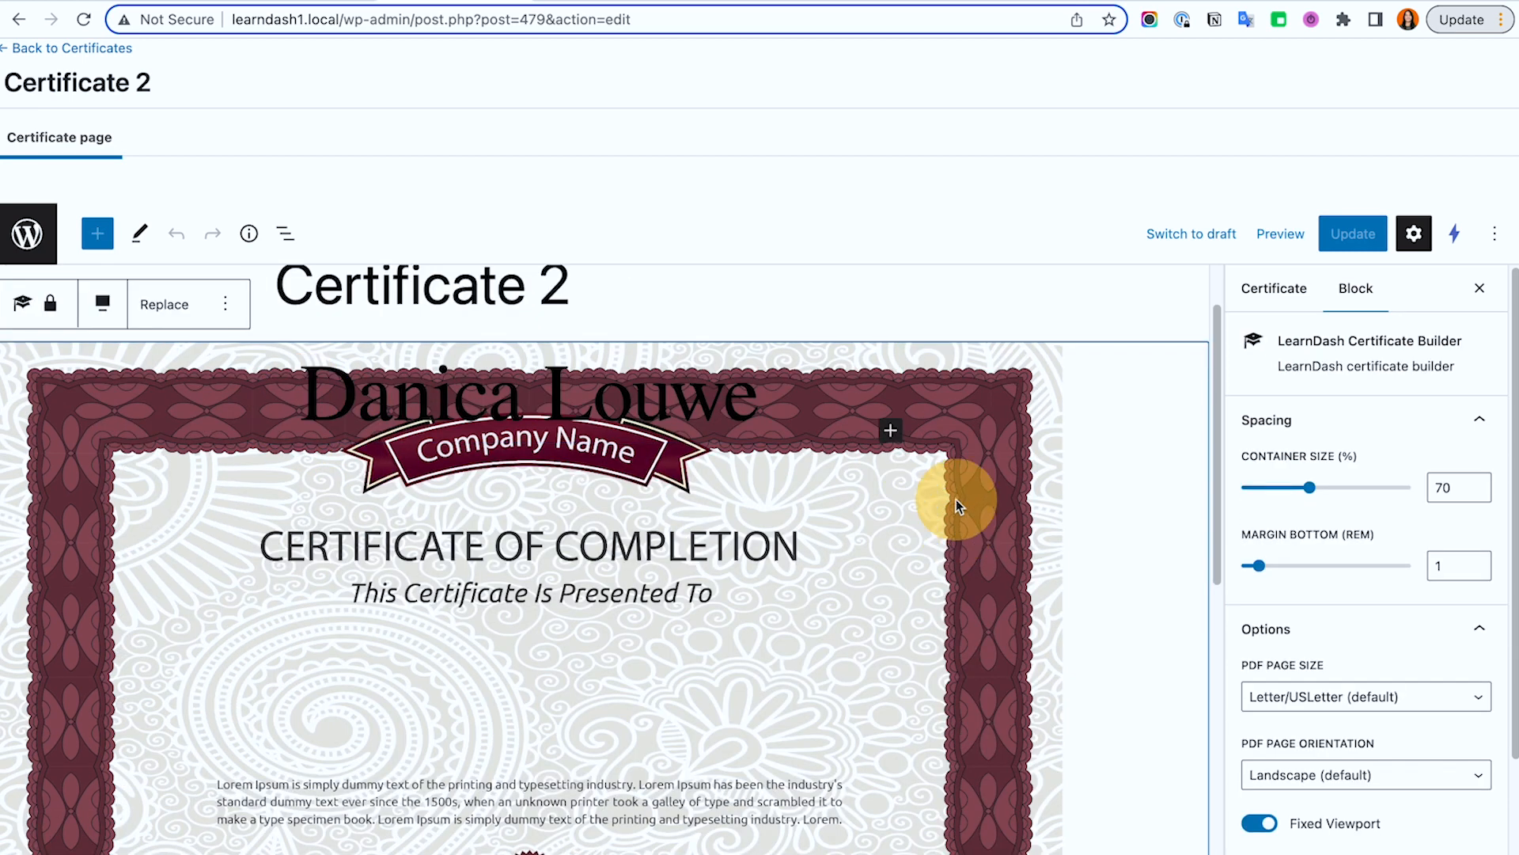
click(891, 433)
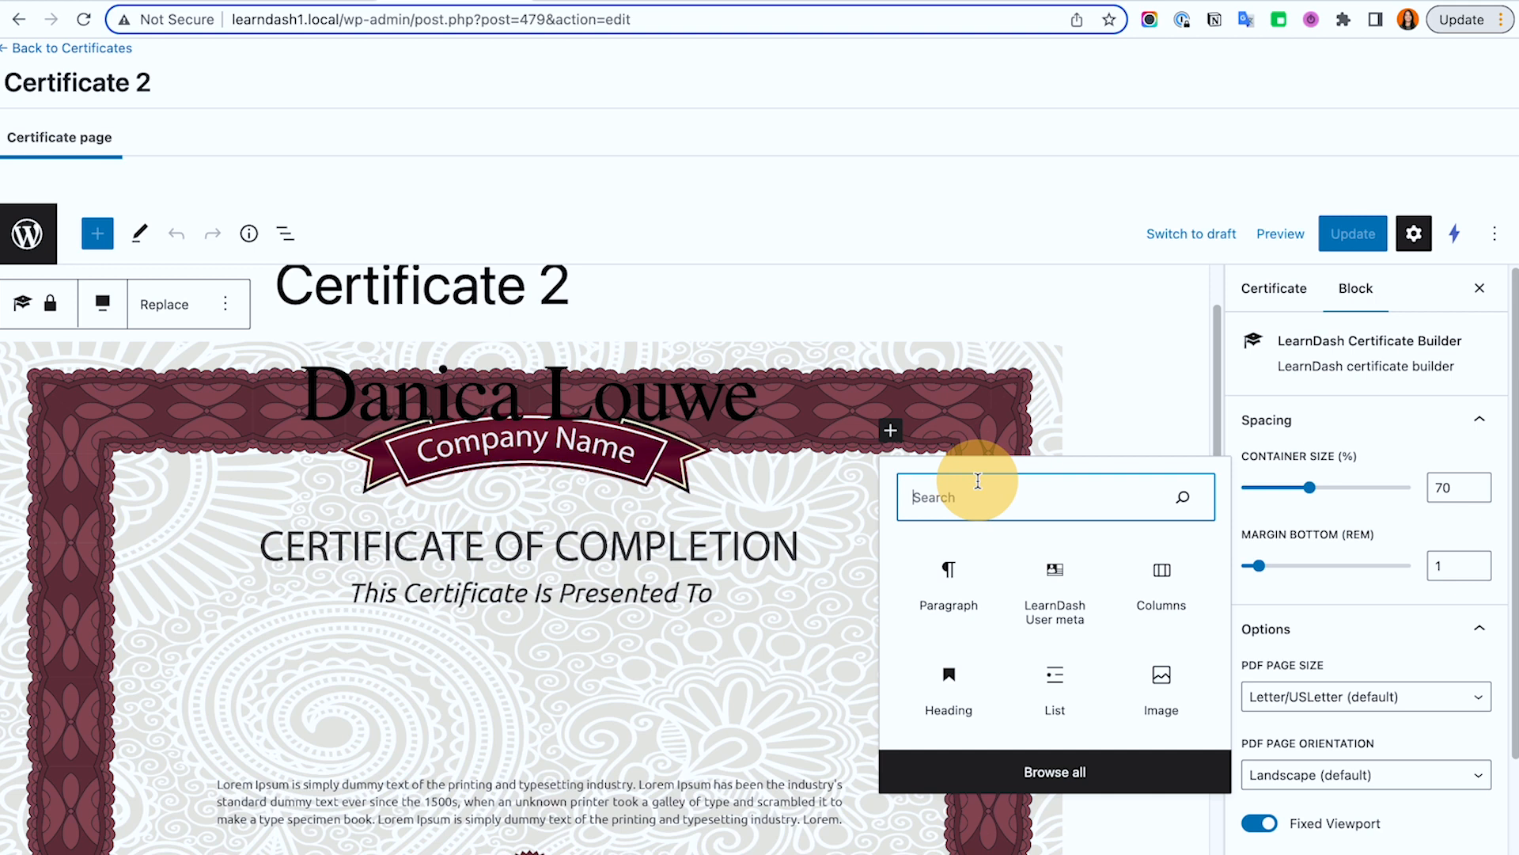
text(space)
click(961, 571)
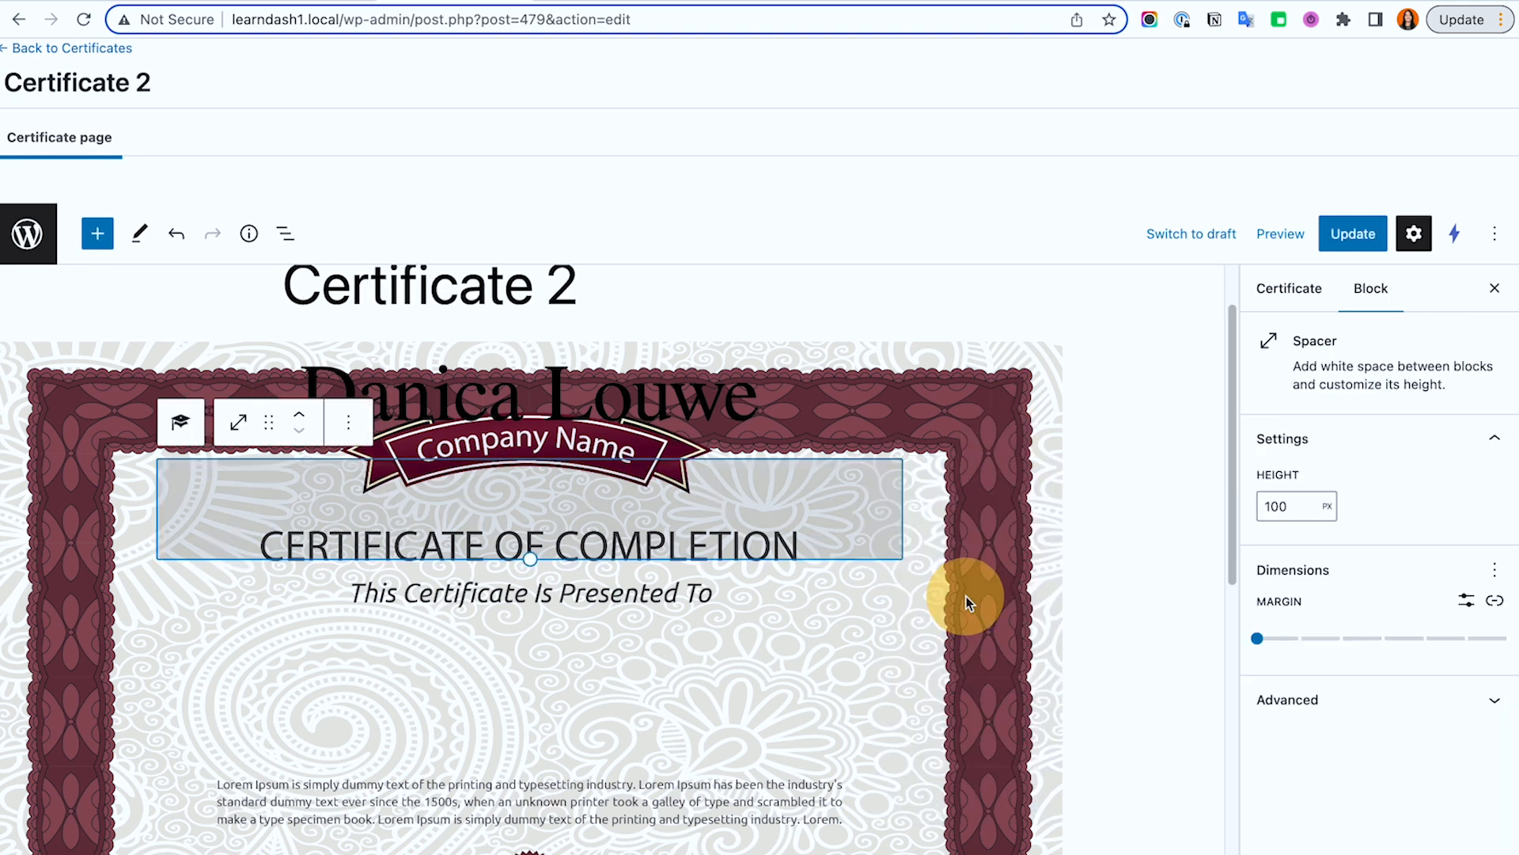
drag(277, 435, 286, 364)
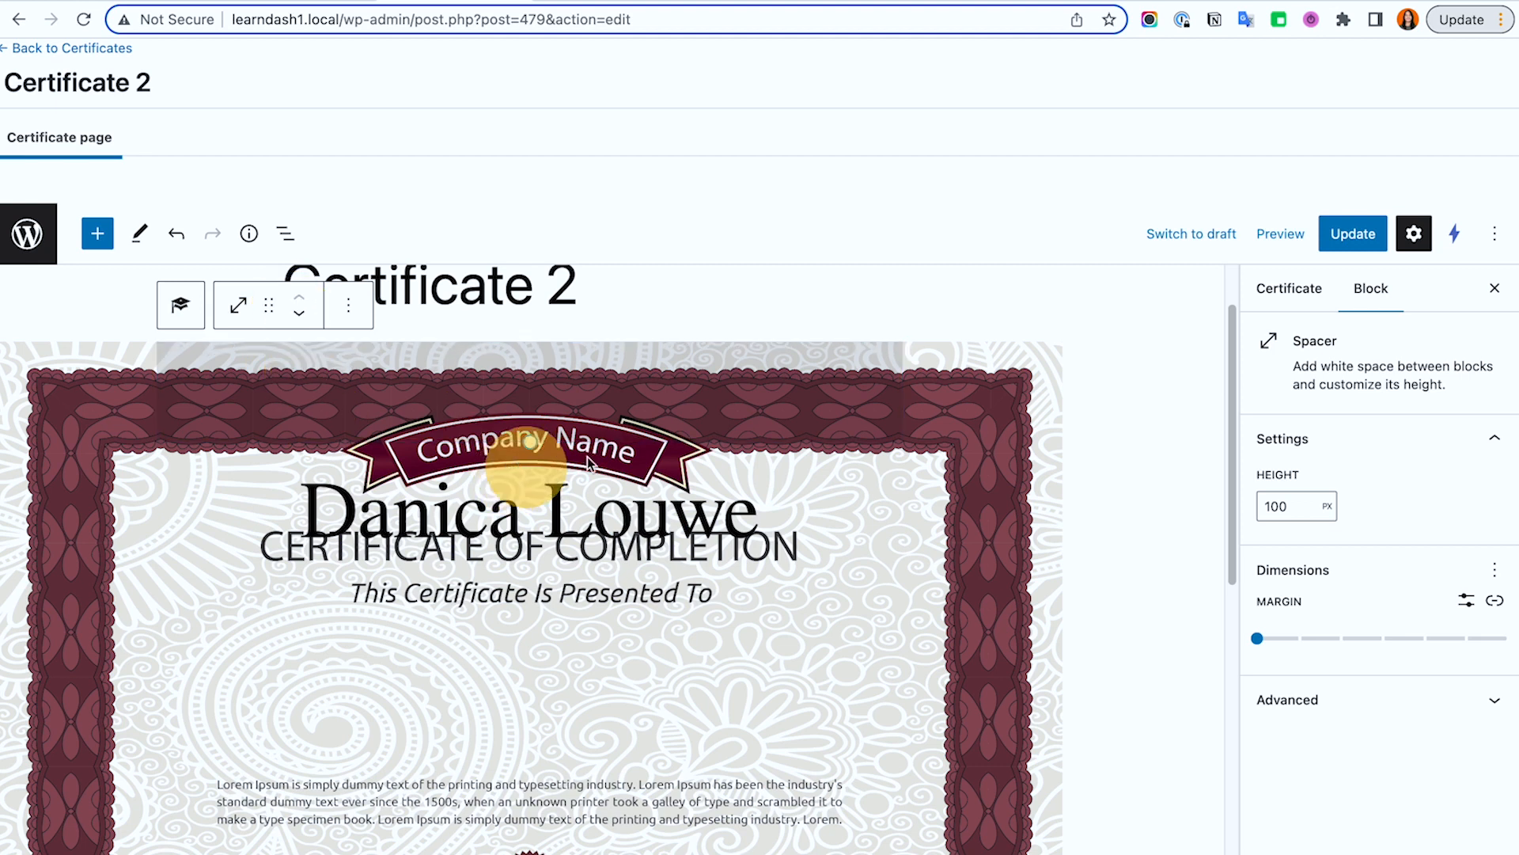
Step: Try Spacer heights of 200 px and 300 px, update Certificate 2 and reload its PDF preview
double_click(1286, 507)
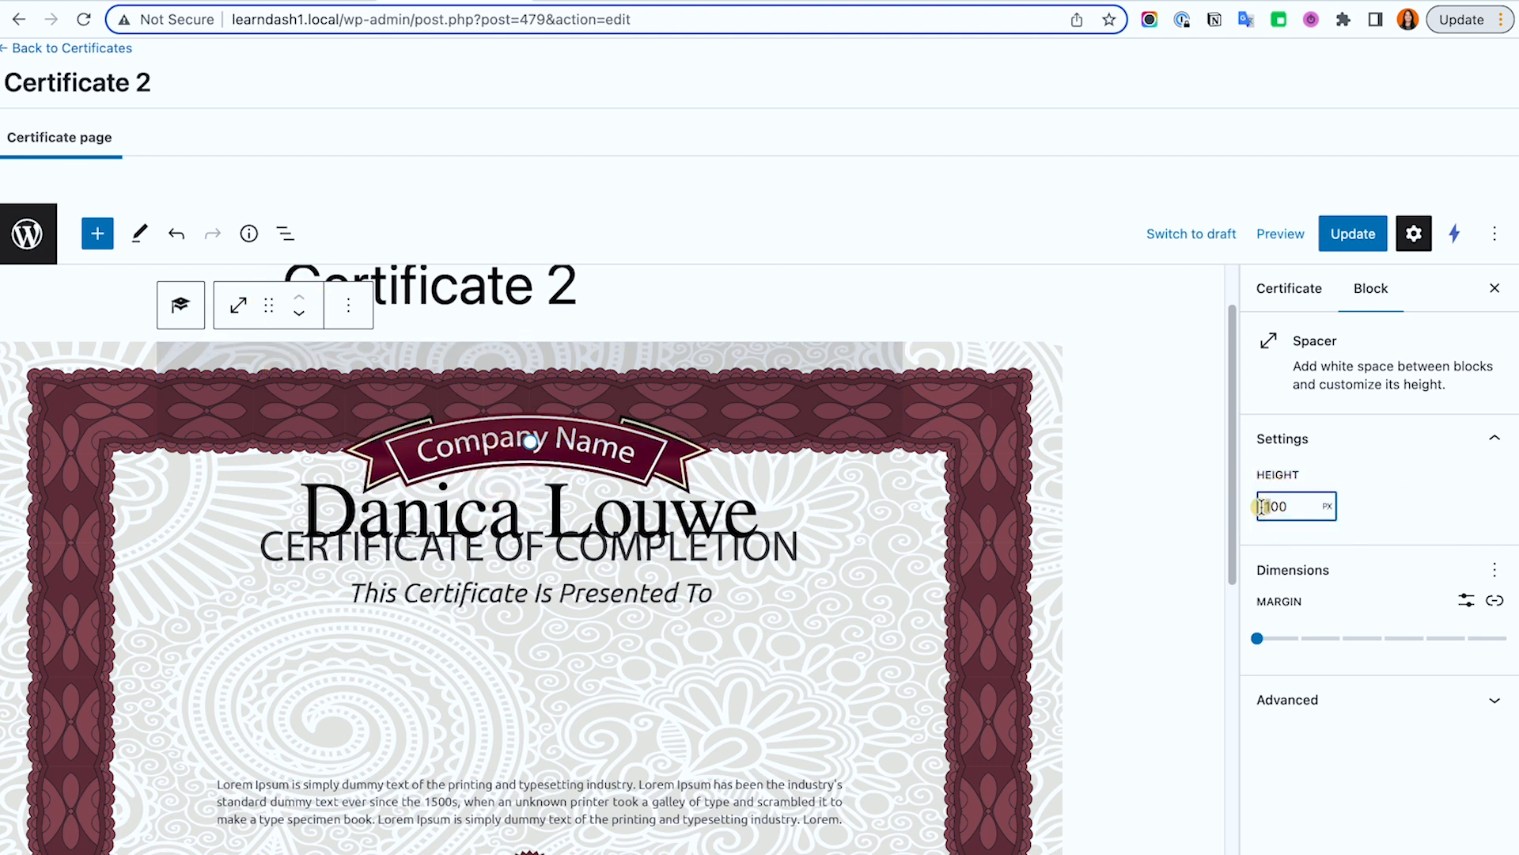
text(200)
click(1272, 501)
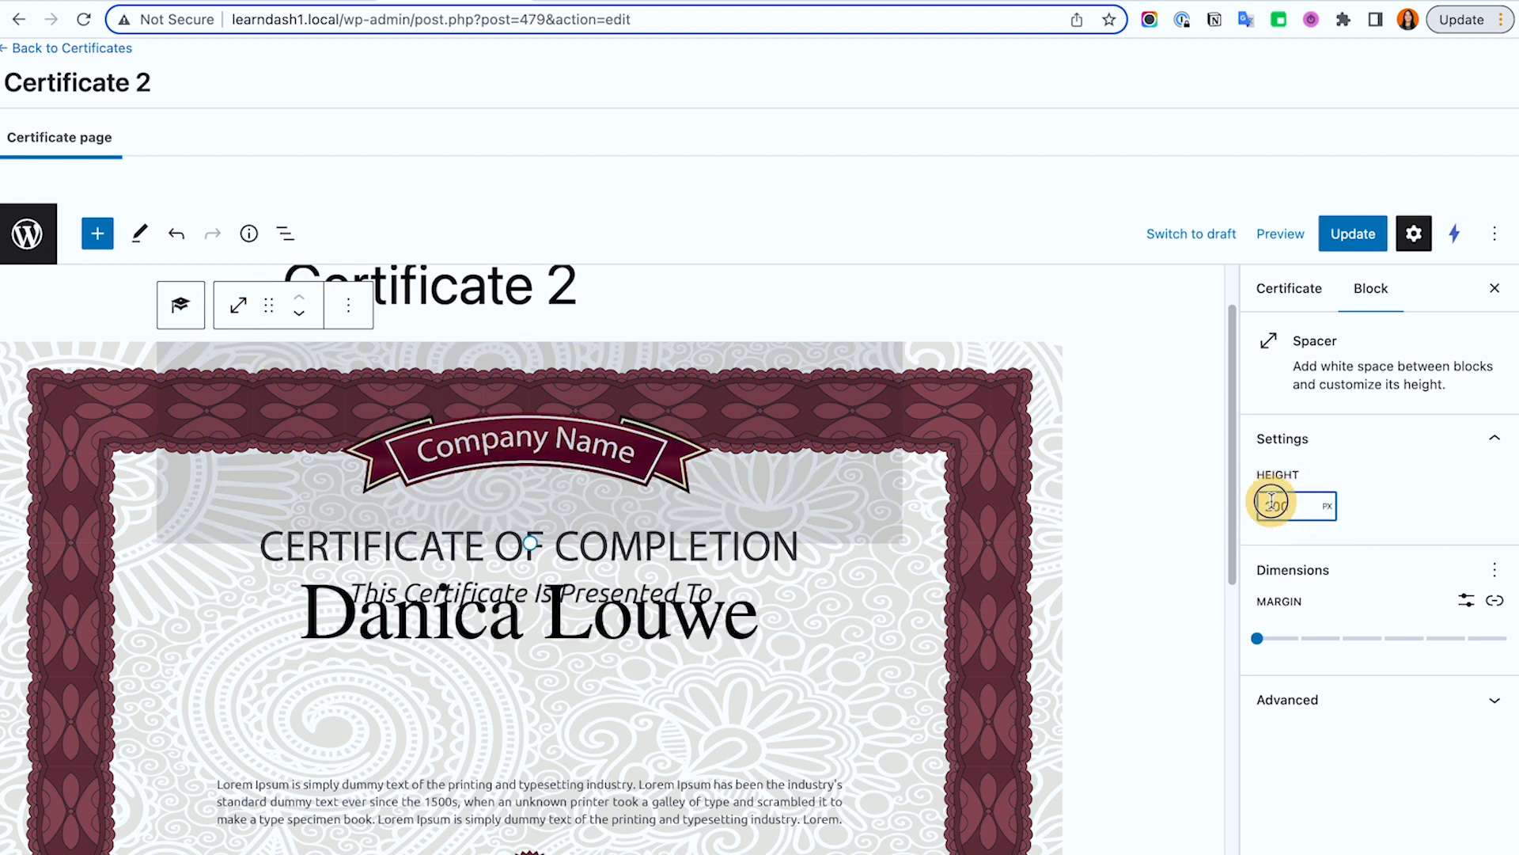
text(3)
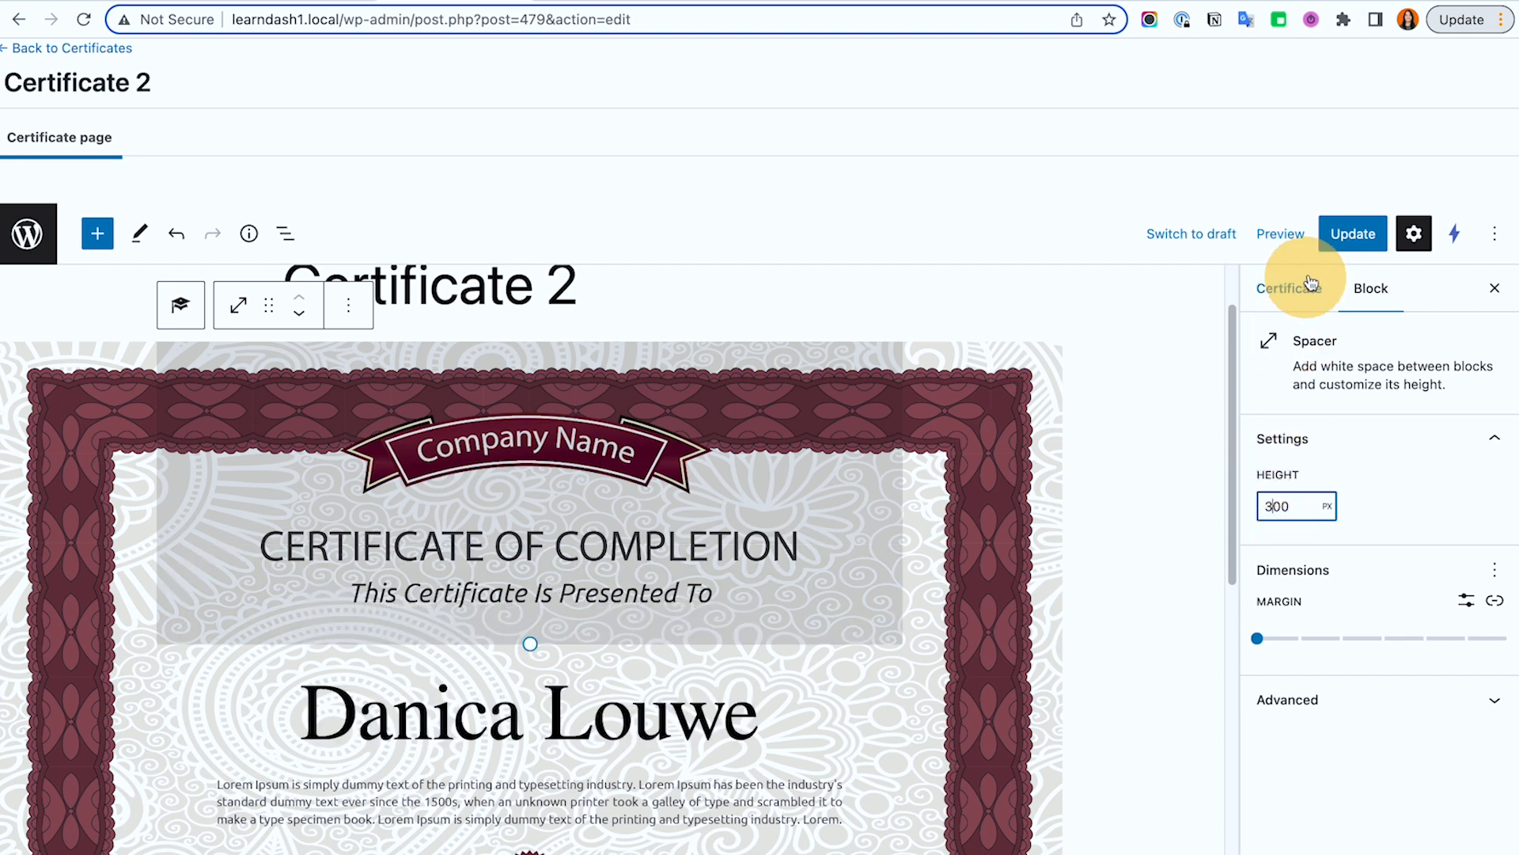
click(1339, 242)
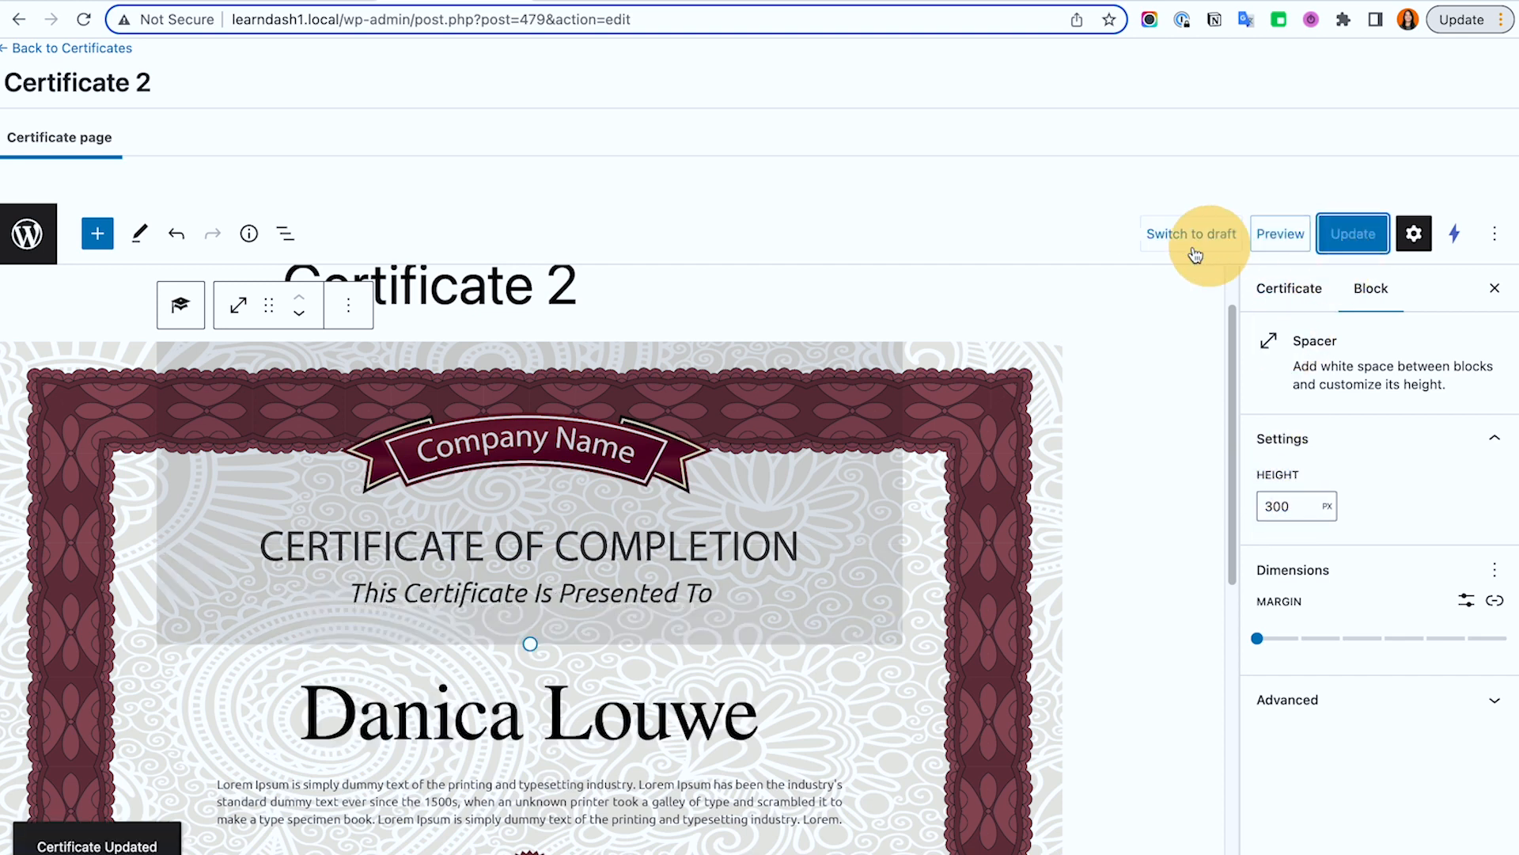
click(751, 1)
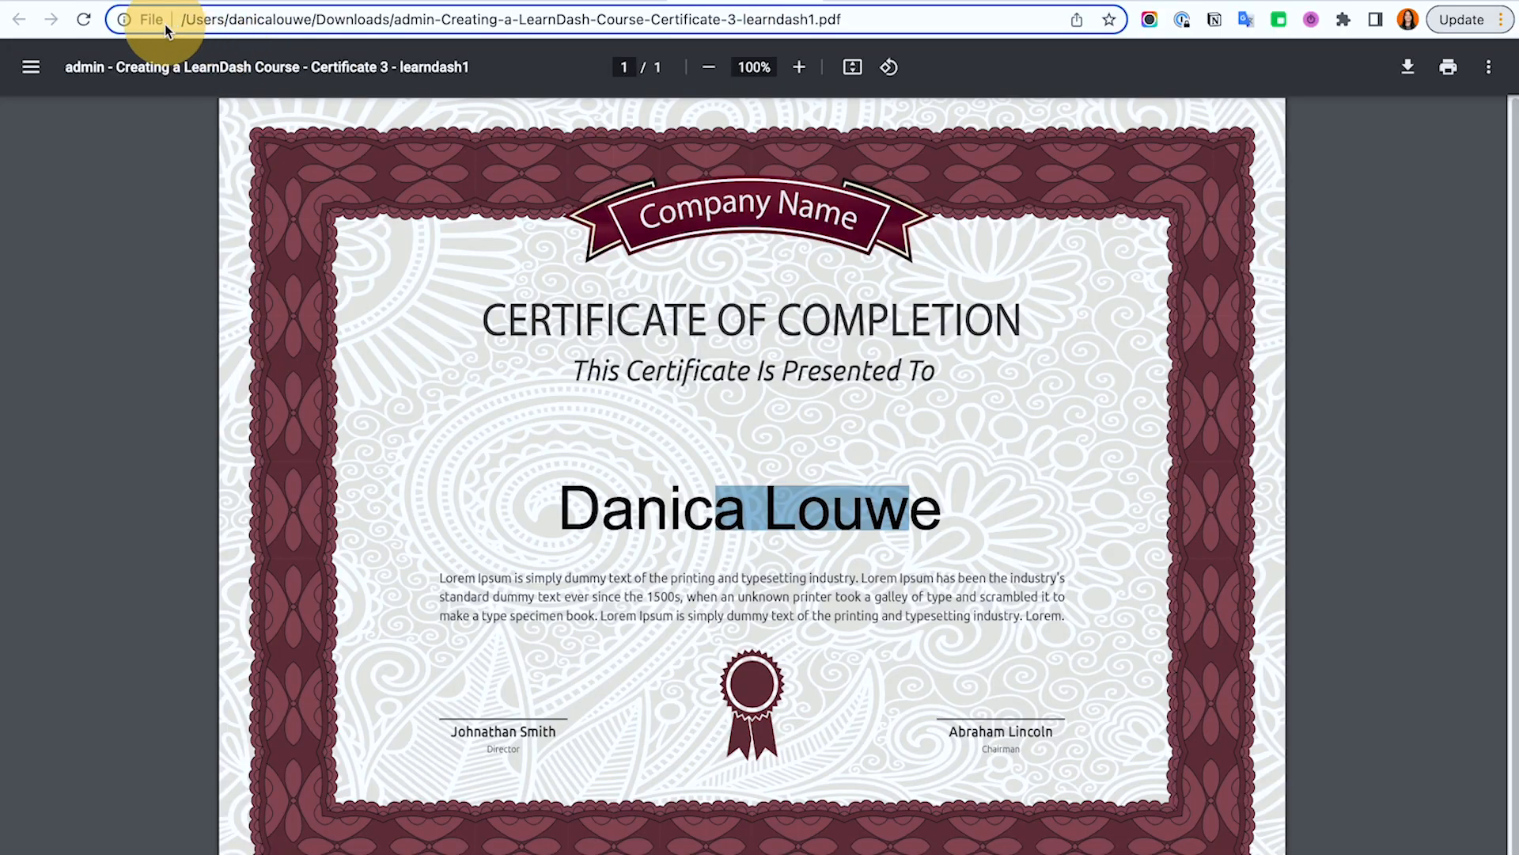
click(922, 1)
click(83, 19)
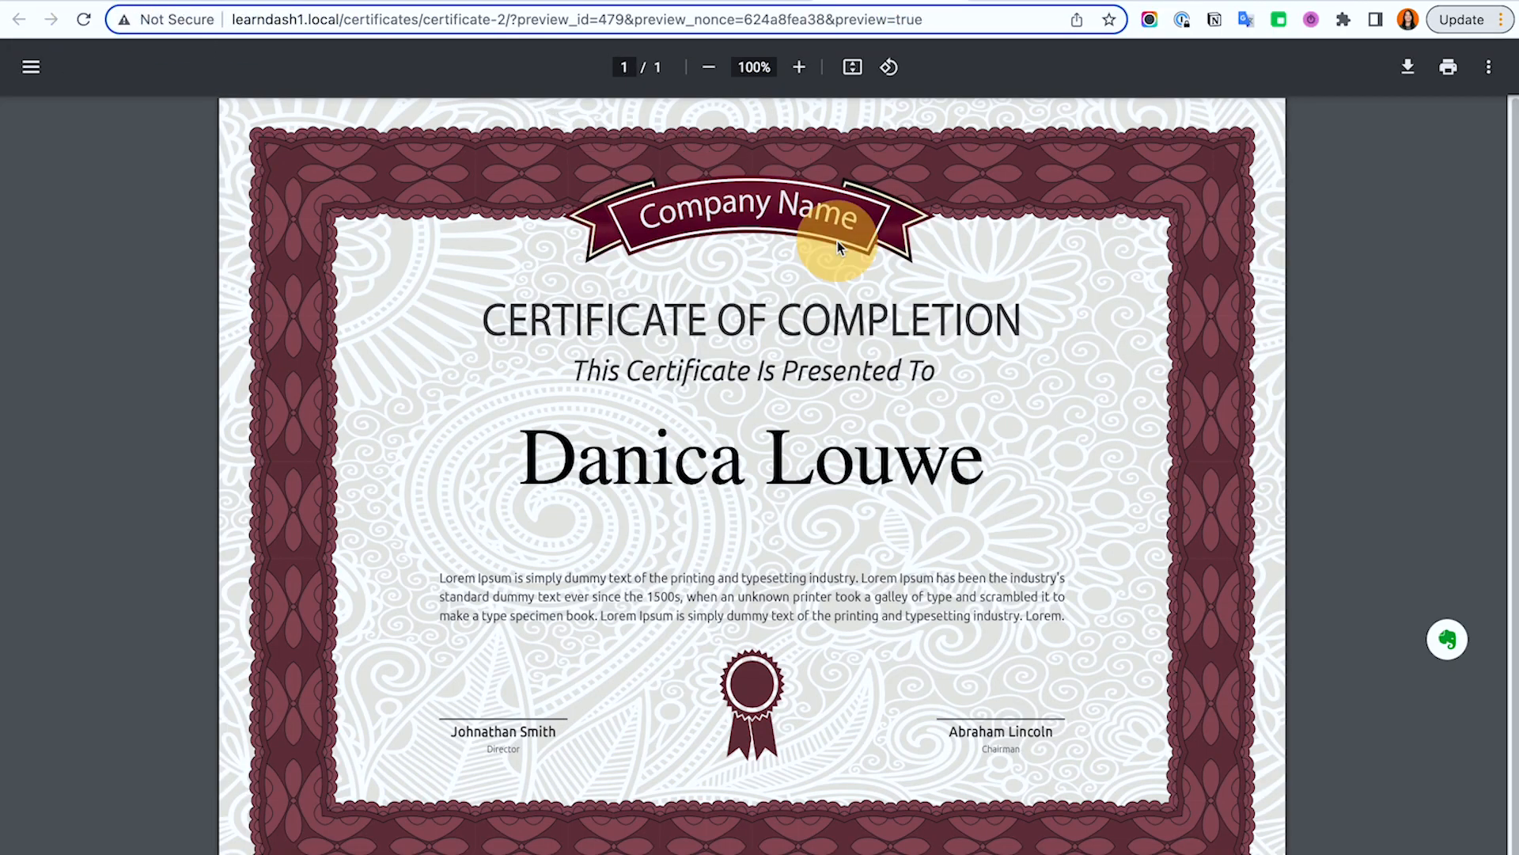
Step: Set the Spacer's height to 320 px, update Certificate 2 and reload its PDF preview
click(475, 2)
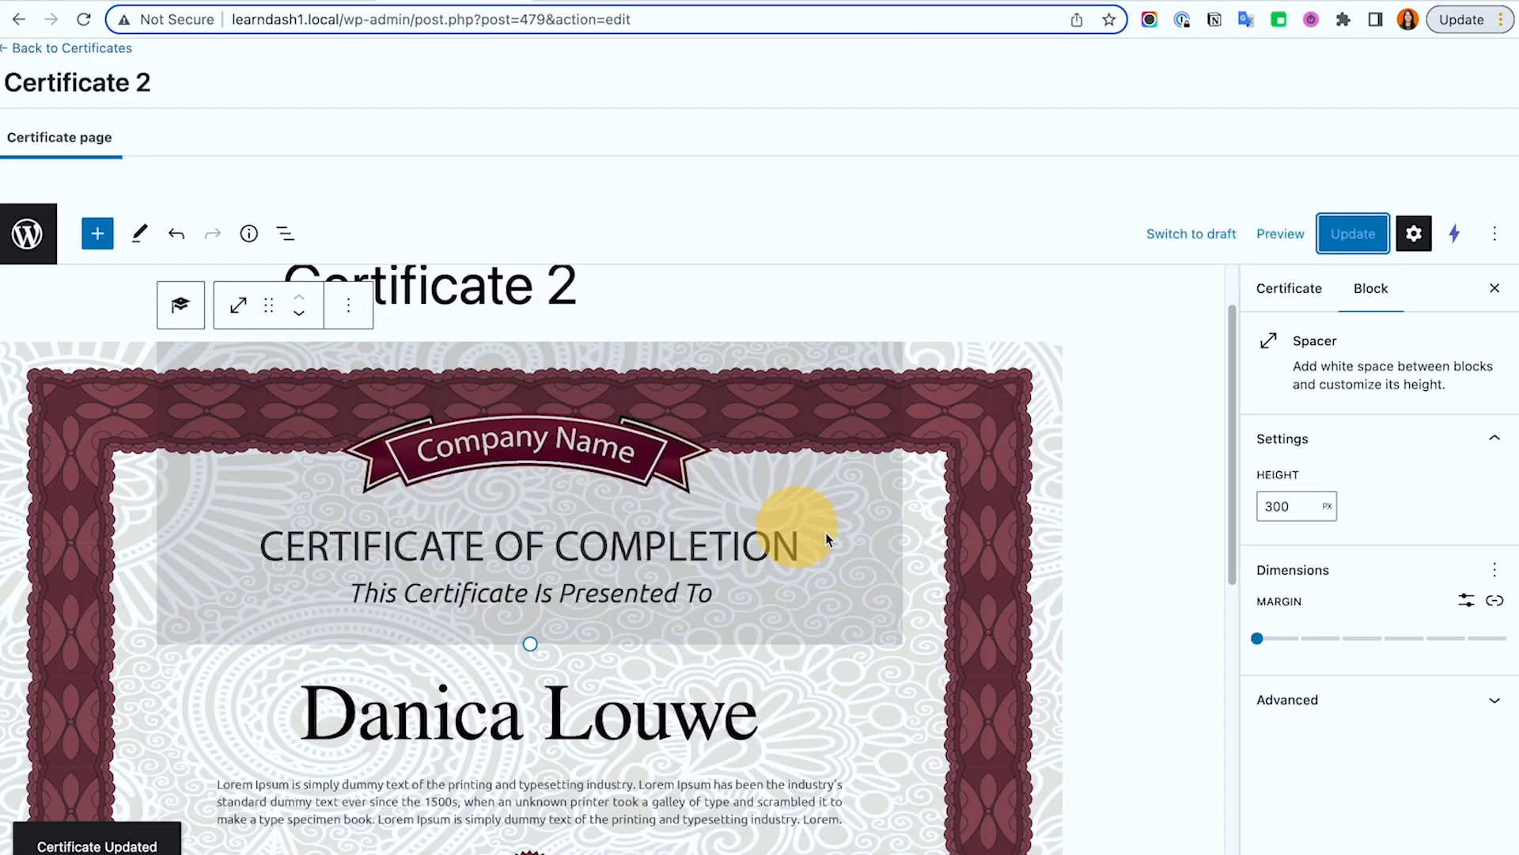
click(1275, 504)
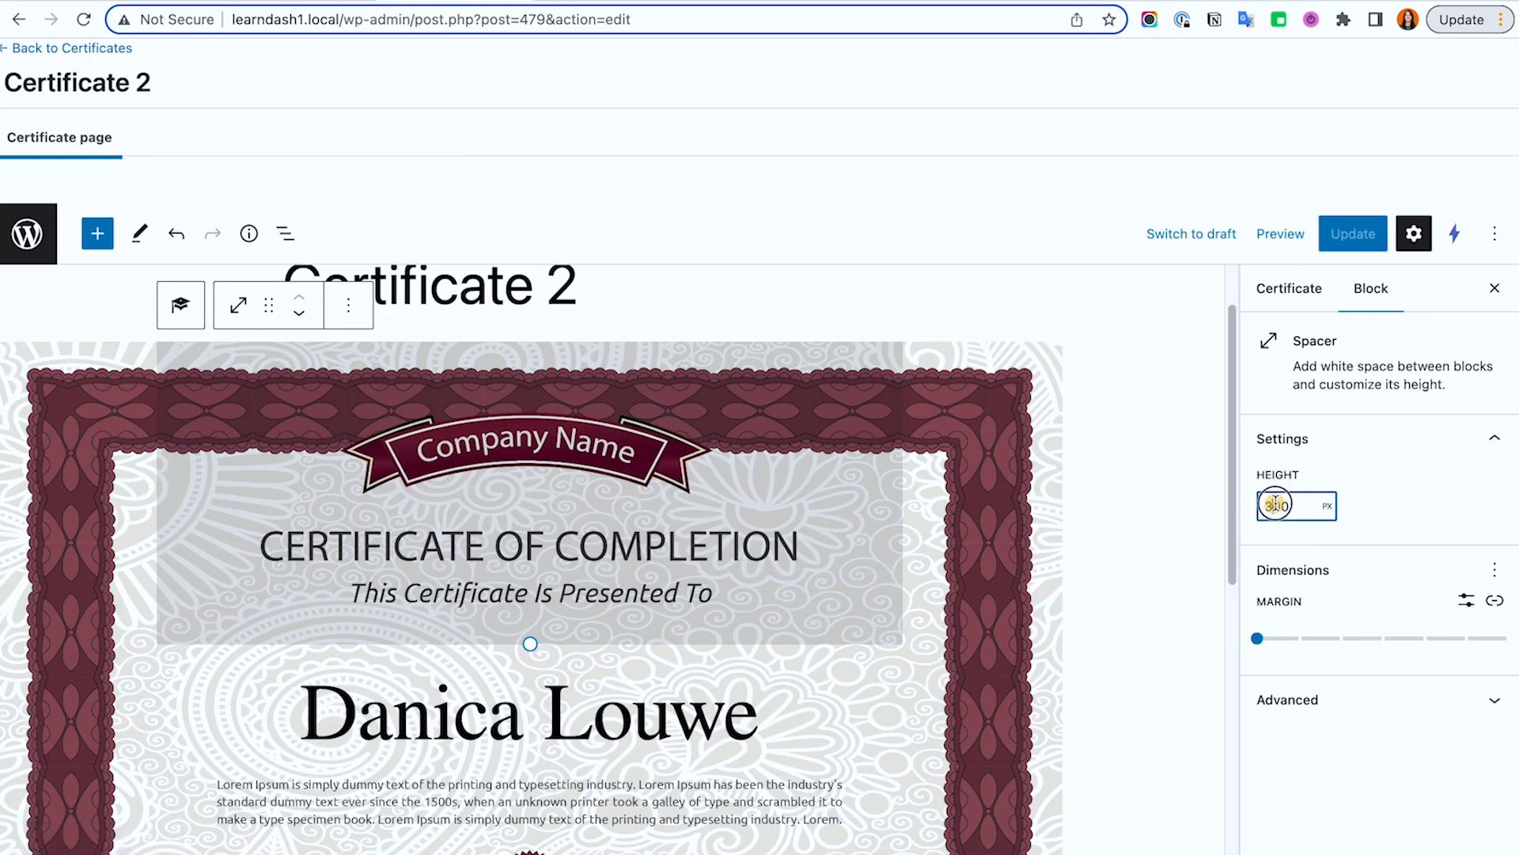
text(4)
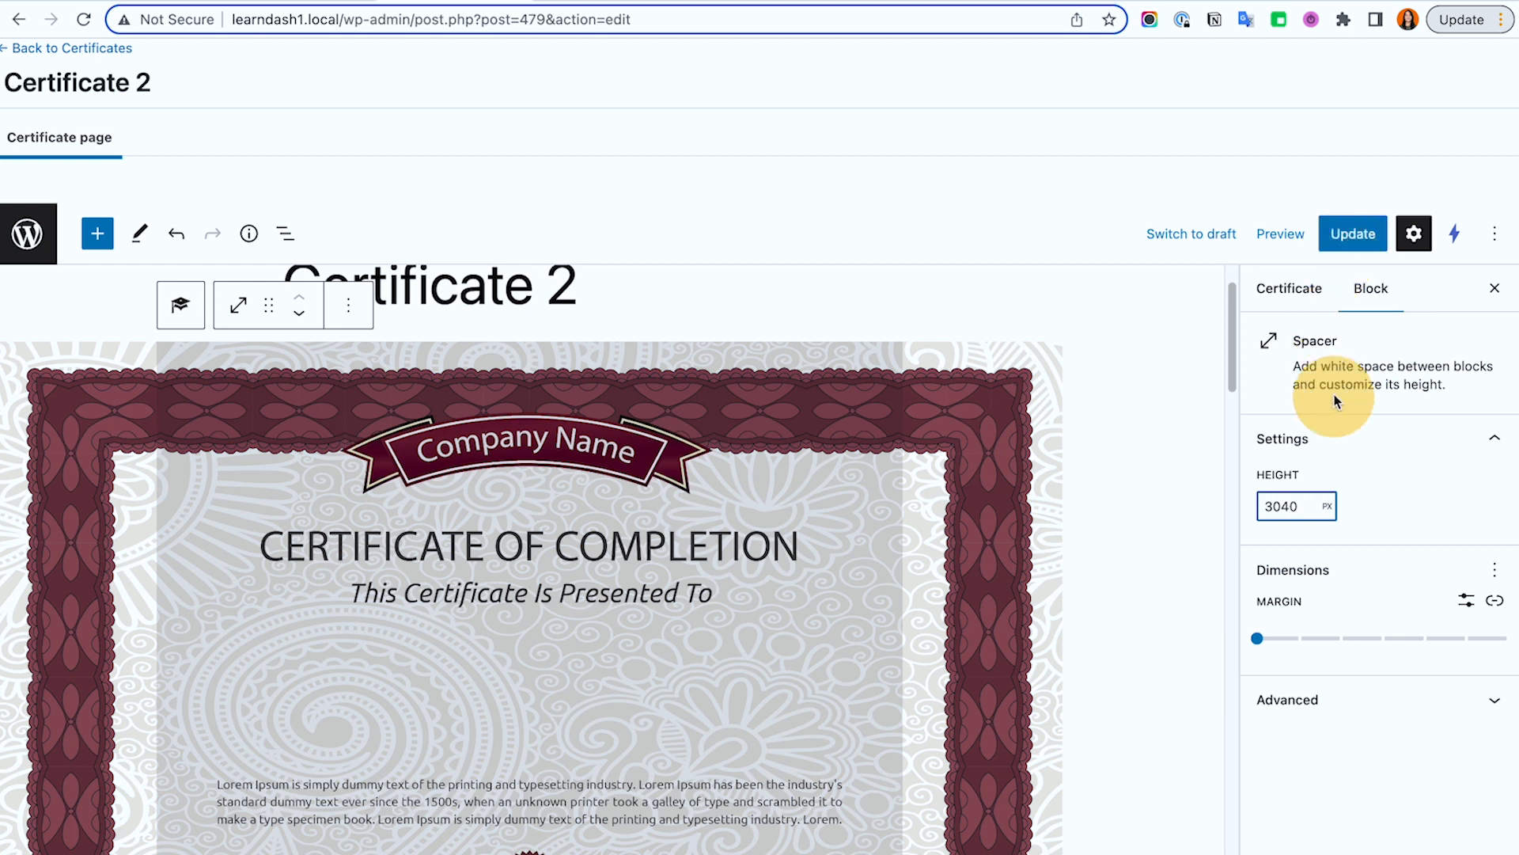
key(BackSpace)
key(BackSpace)
text(3)
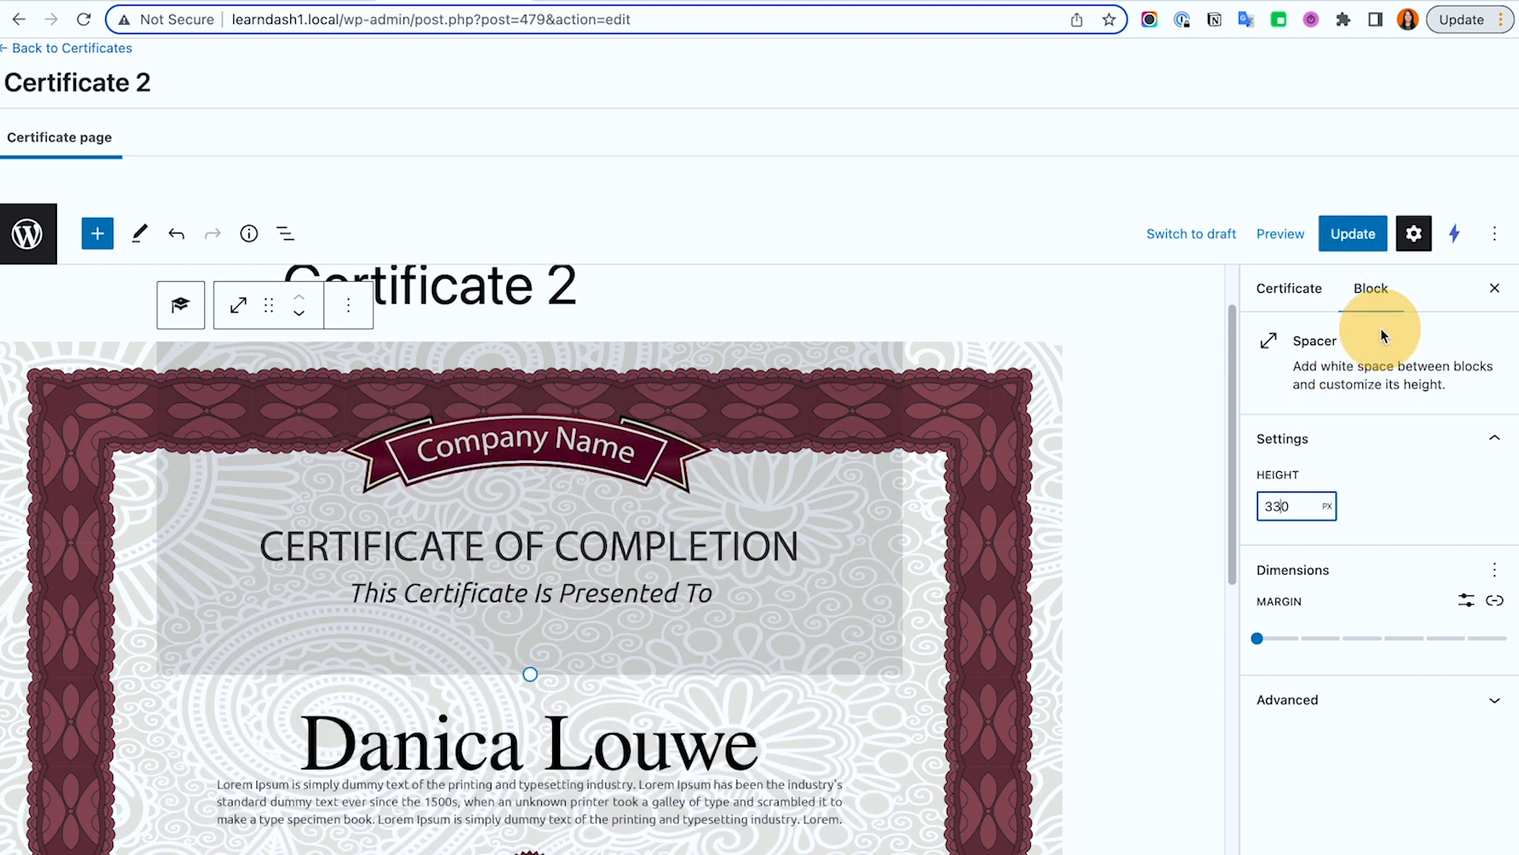
key(BackSpace)
text(2)
click(1352, 236)
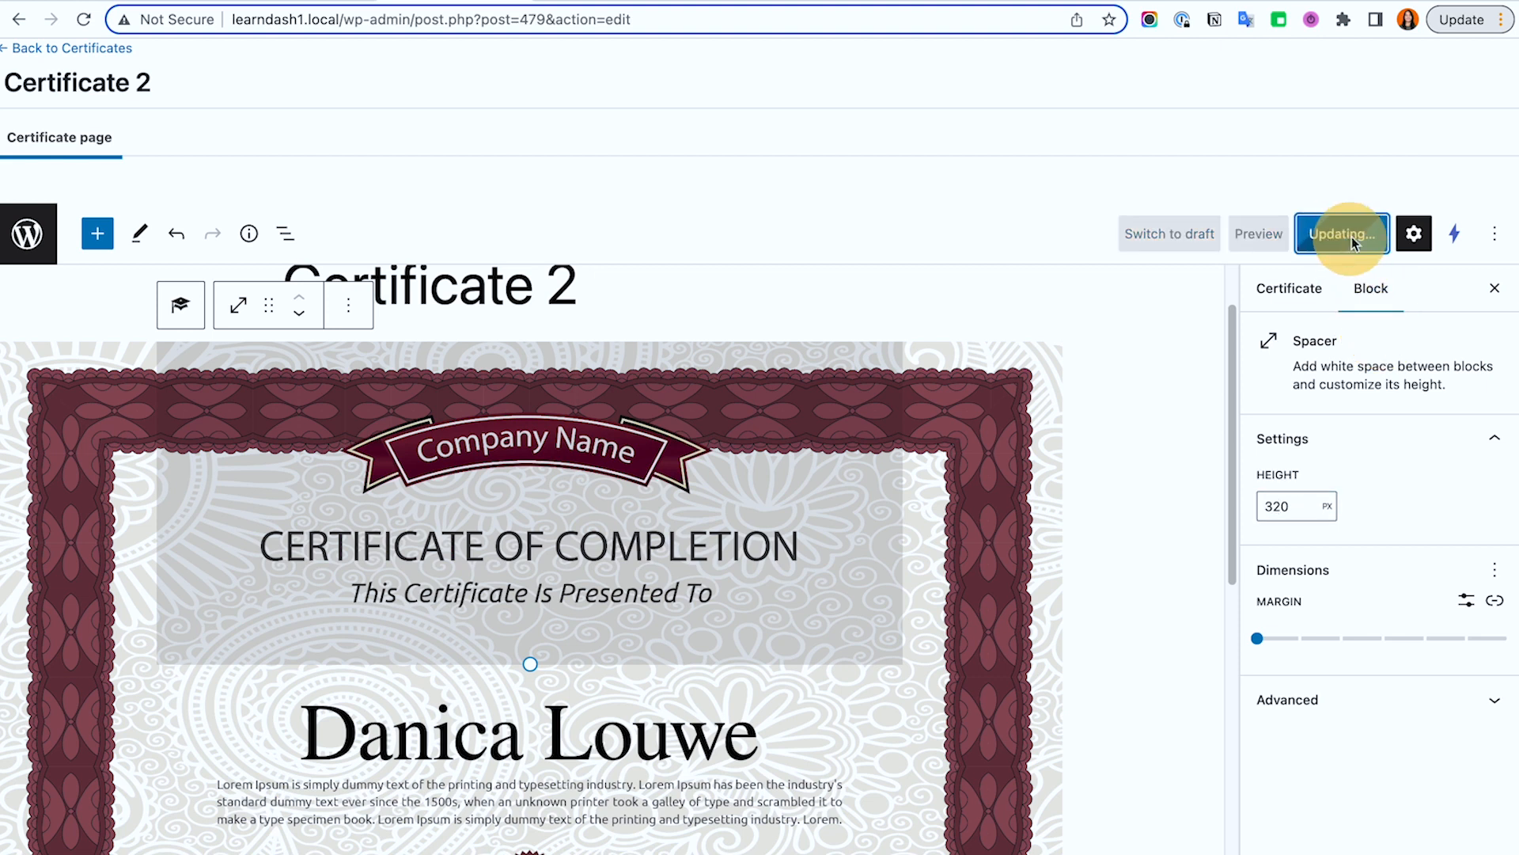
click(889, 1)
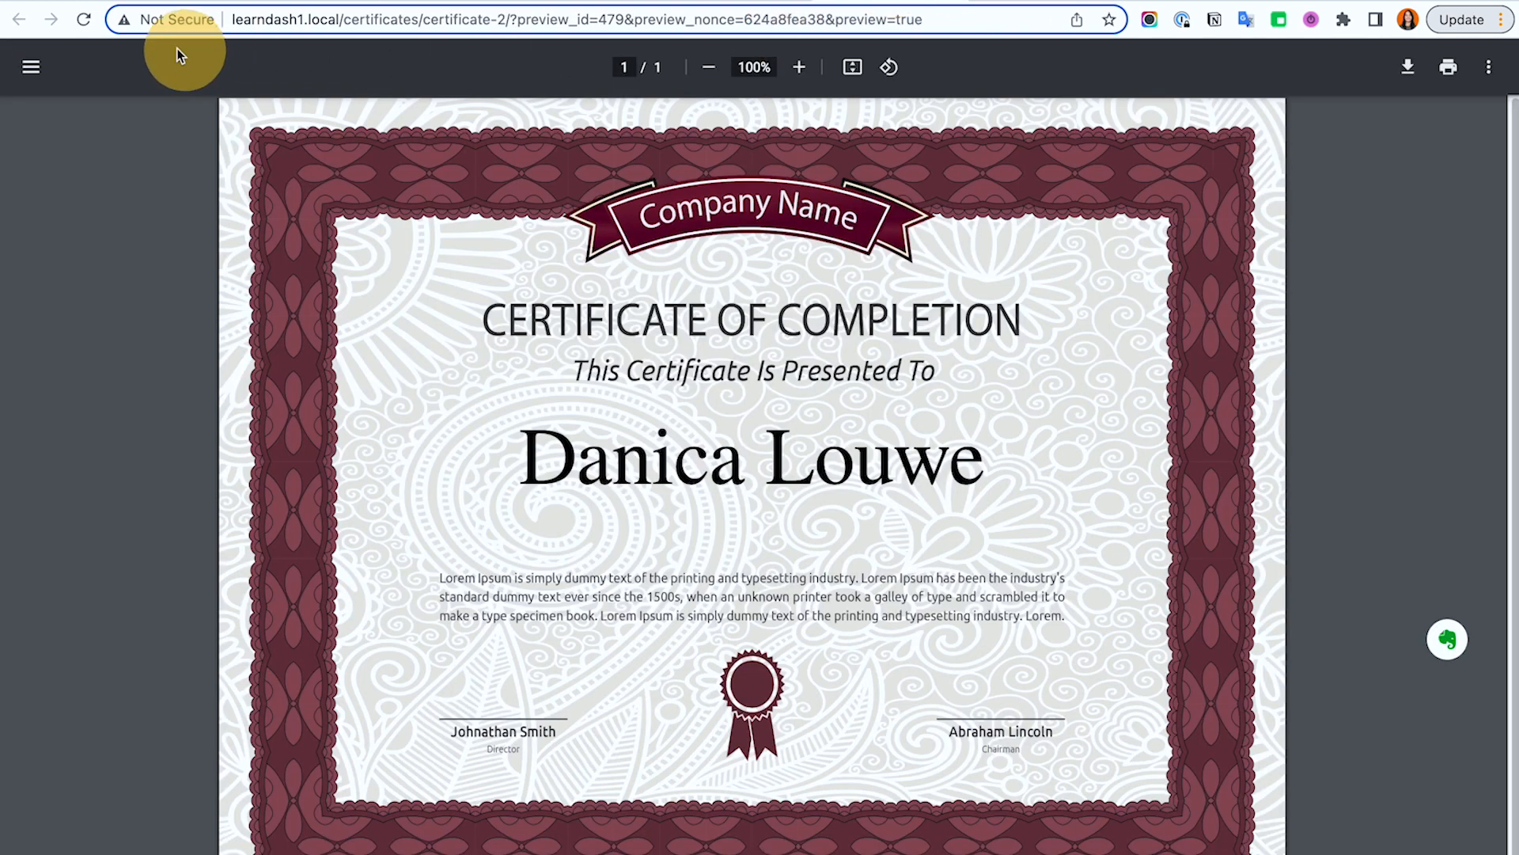
click(82, 20)
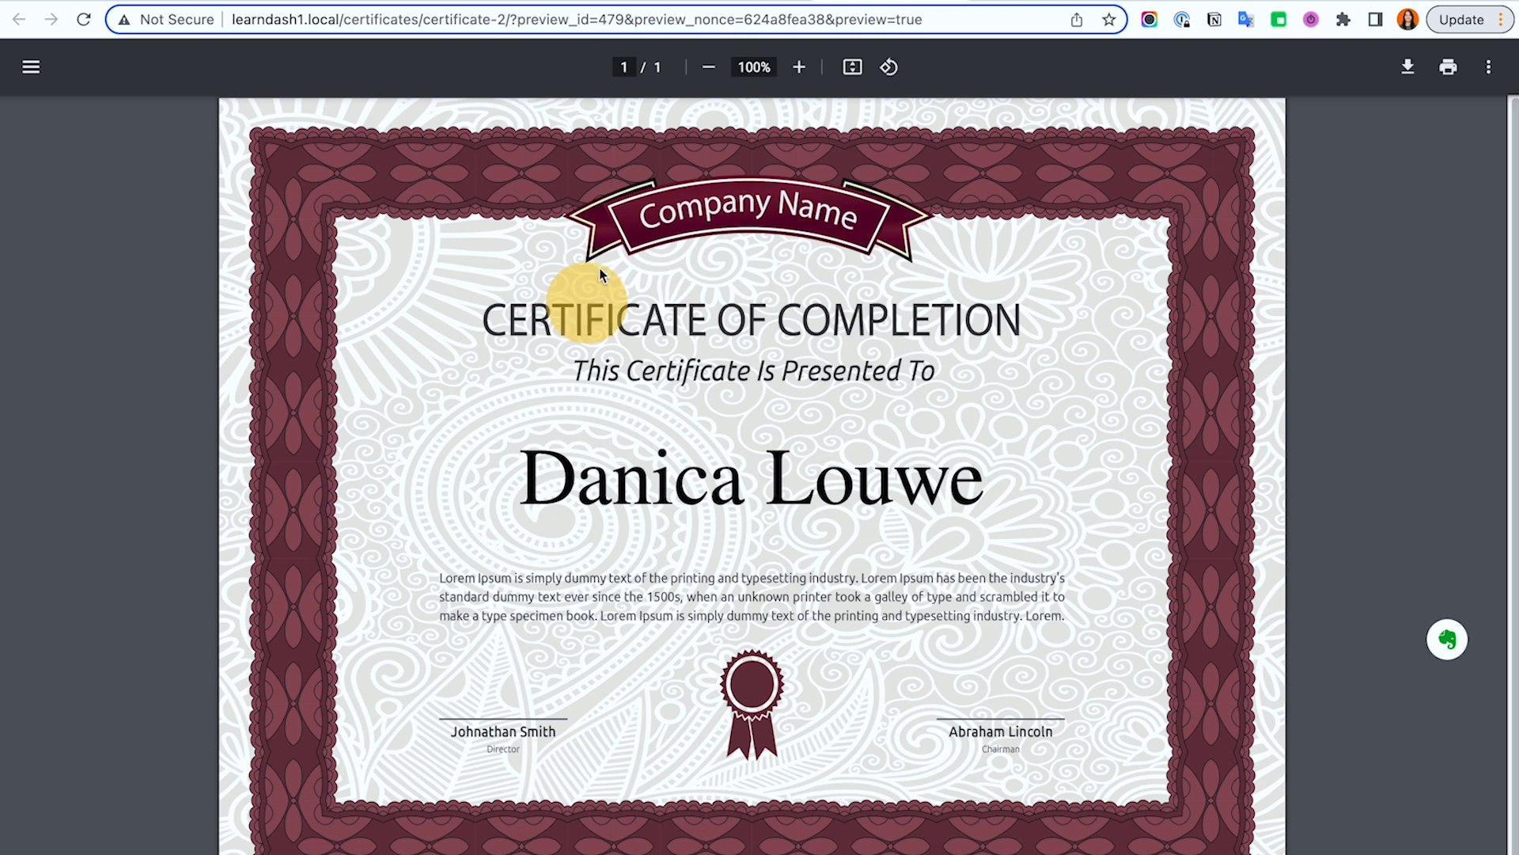
Step: Compare the student name's position in the PDF preview with its position in the Certificate 2 builder
click(695, 4)
click(595, 1)
click(696, 3)
click(870, 3)
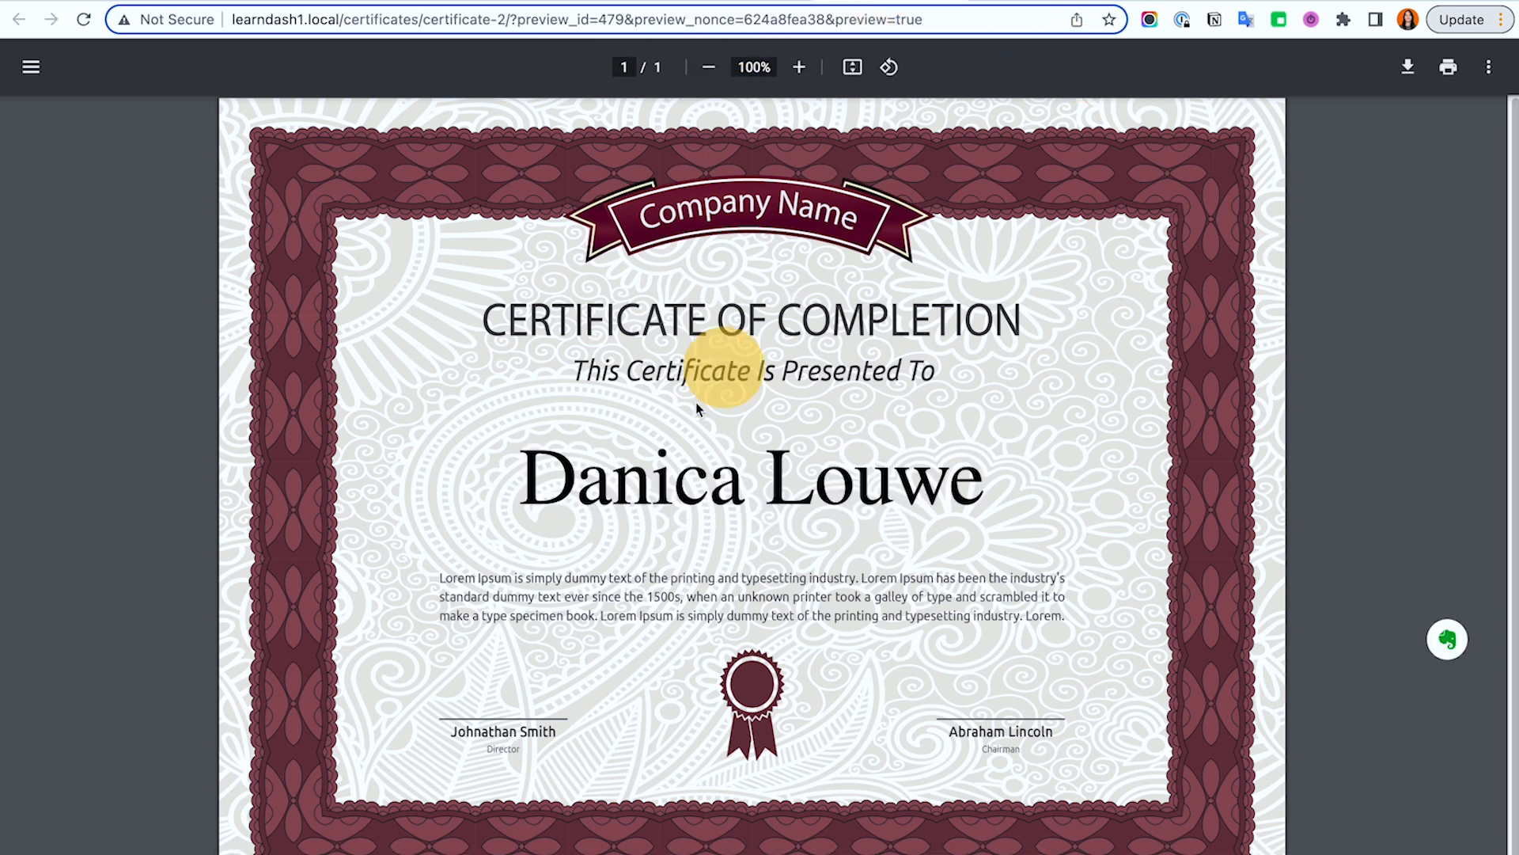
click(459, 4)
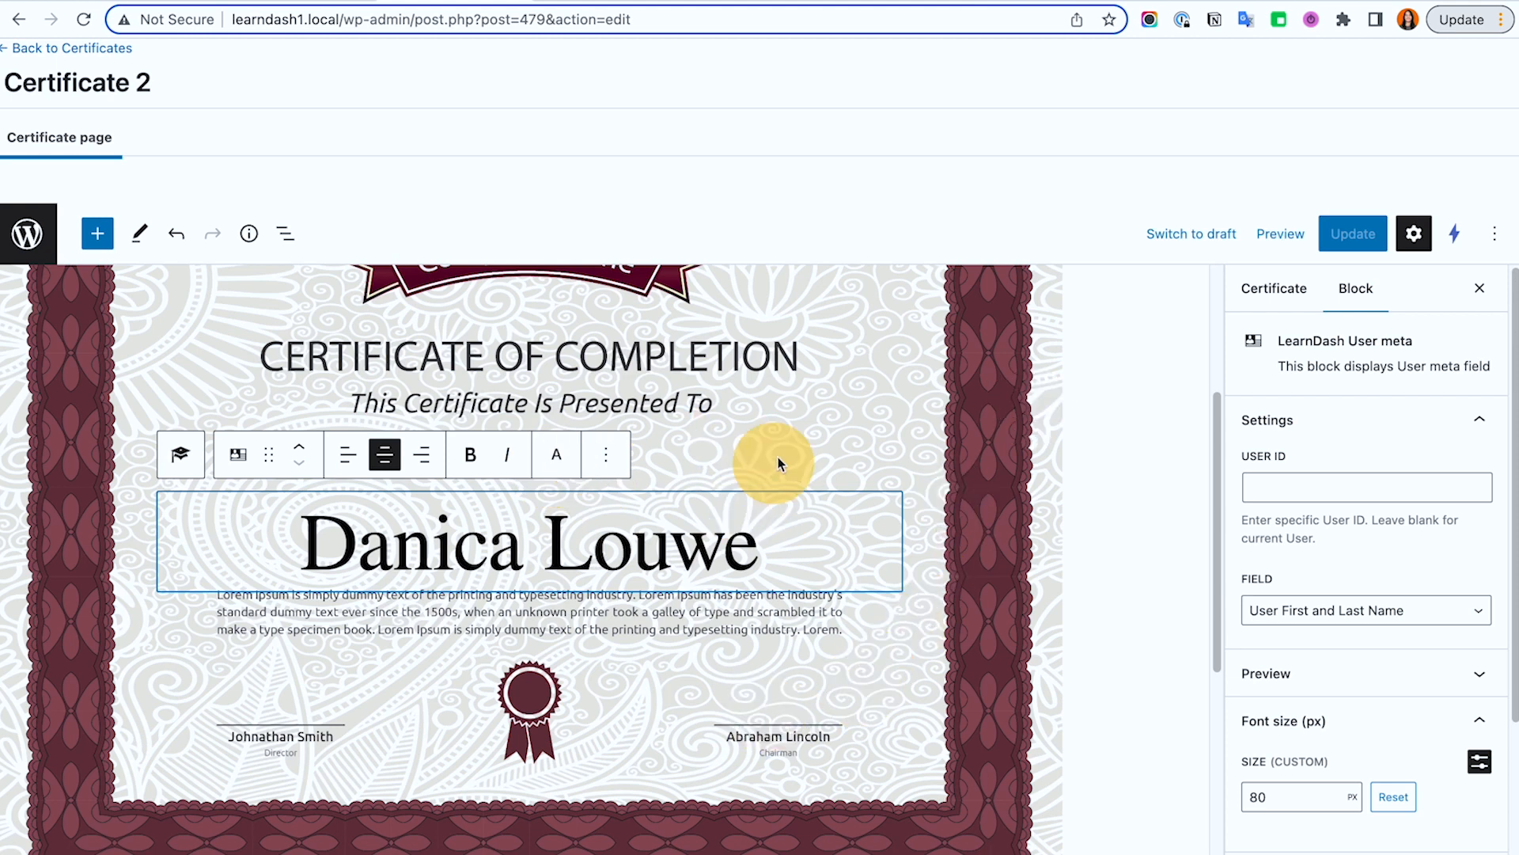
scroll(778, 463, up, 2)
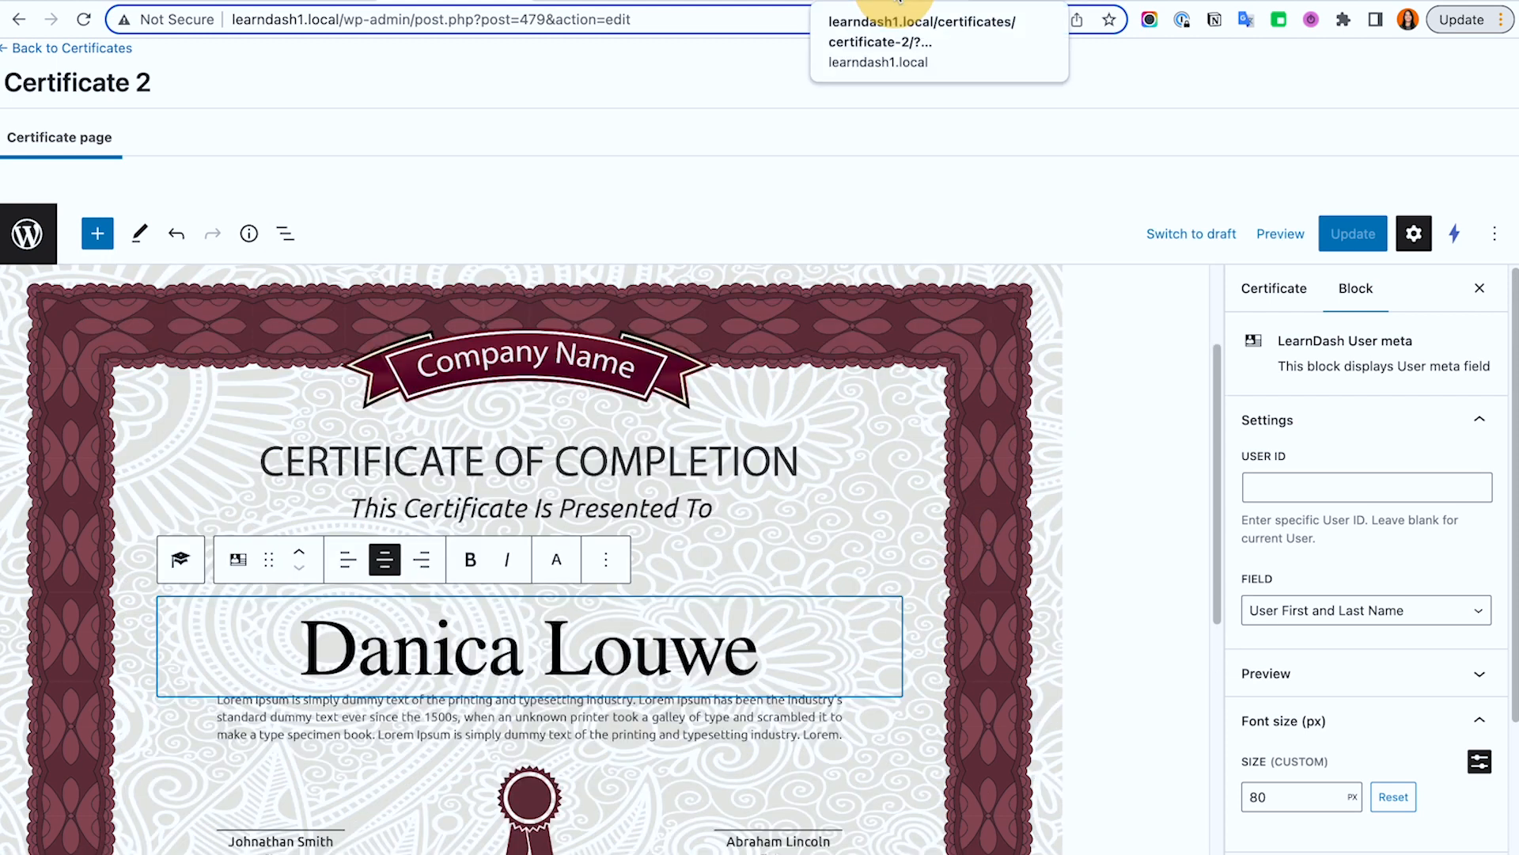
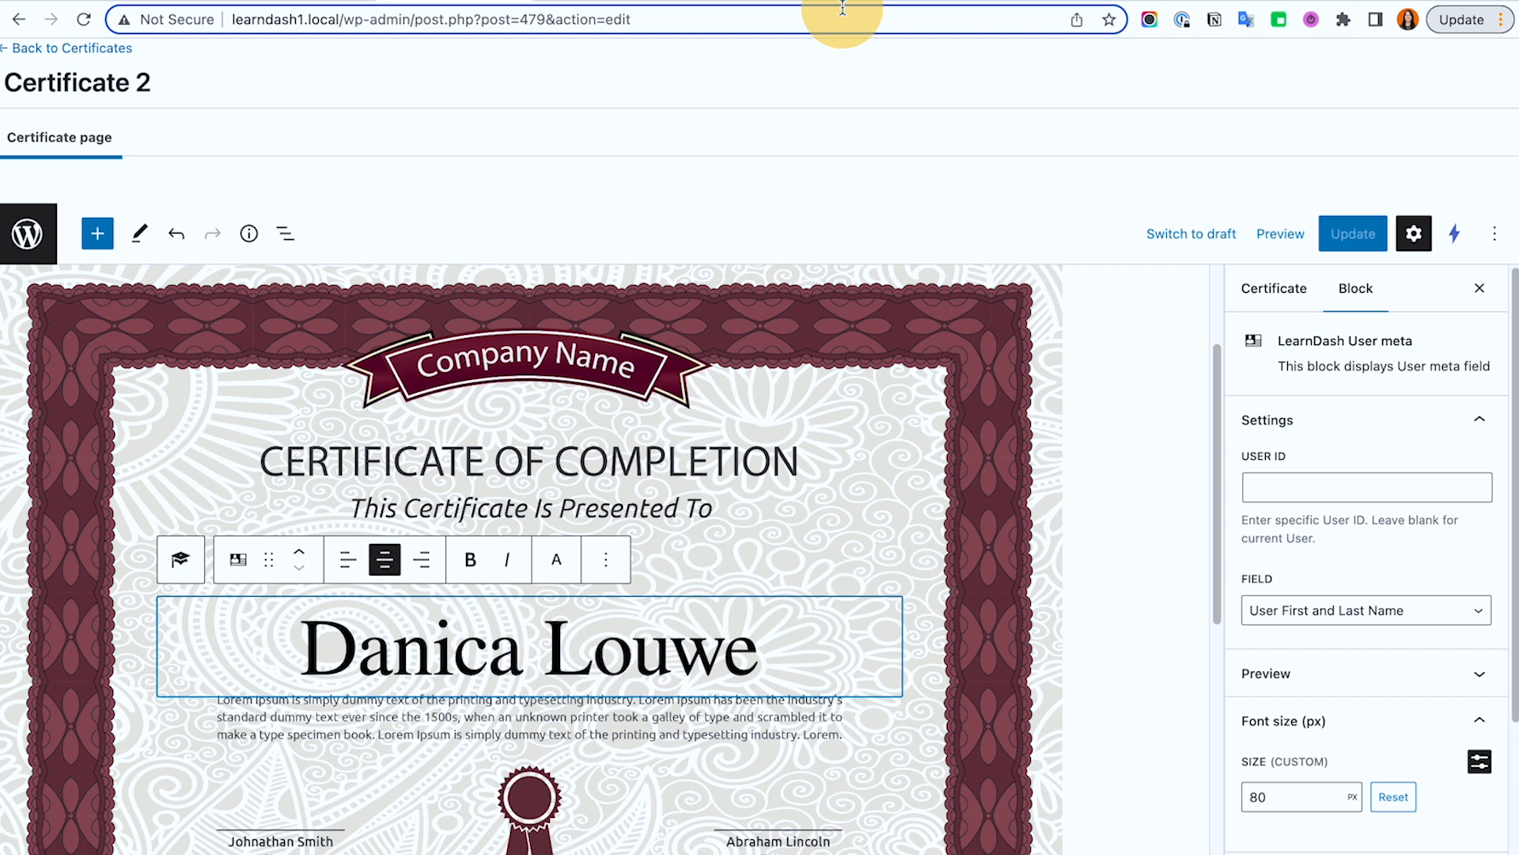
Step: Duplicate the LearnDash User meta block that displays the student name
scroll(823, 373, down, 1)
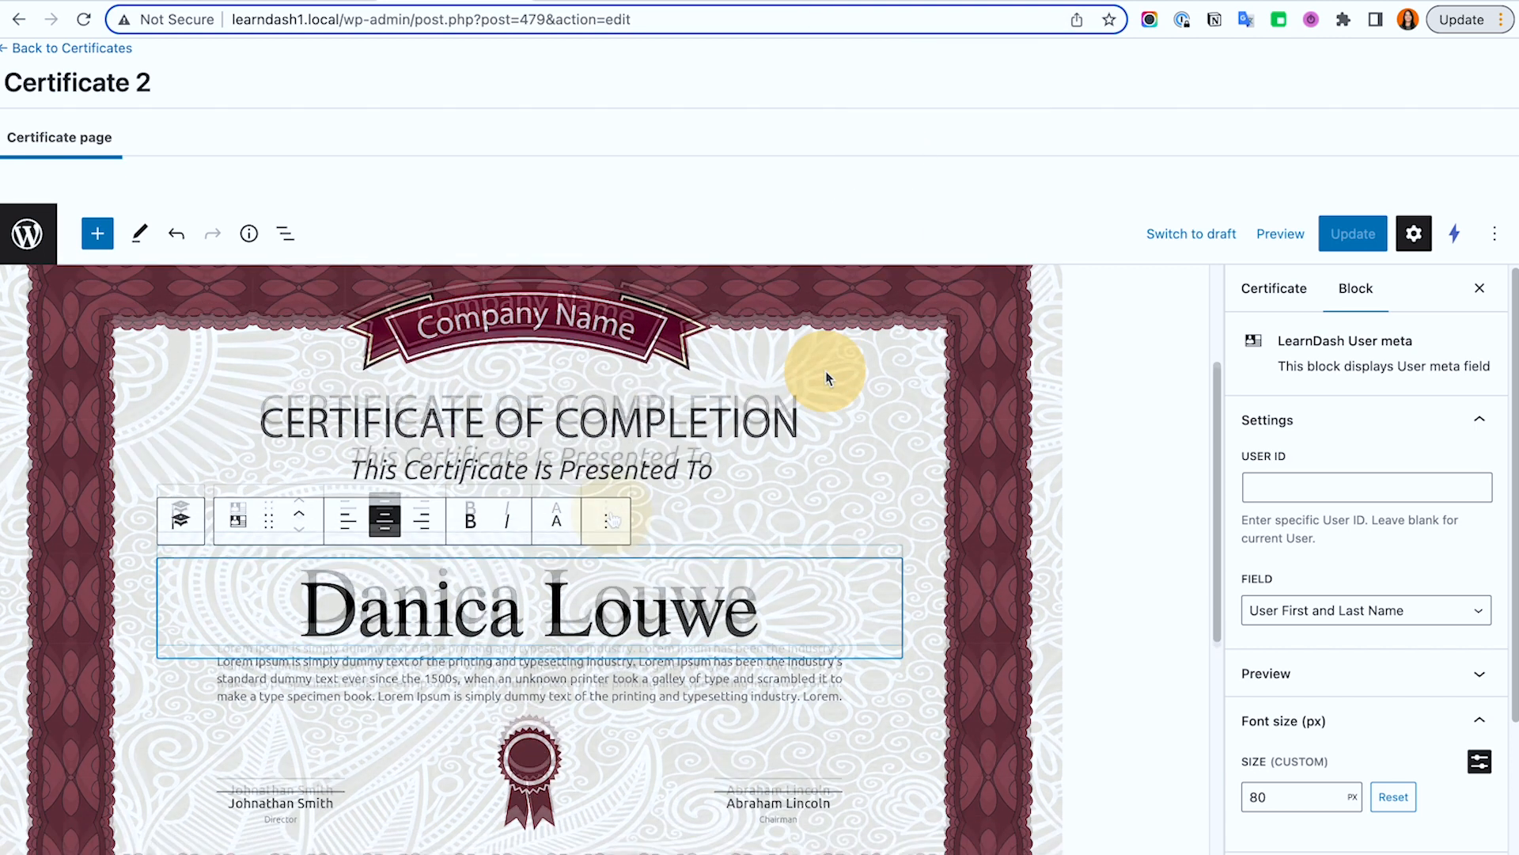
click(606, 507)
click(704, 229)
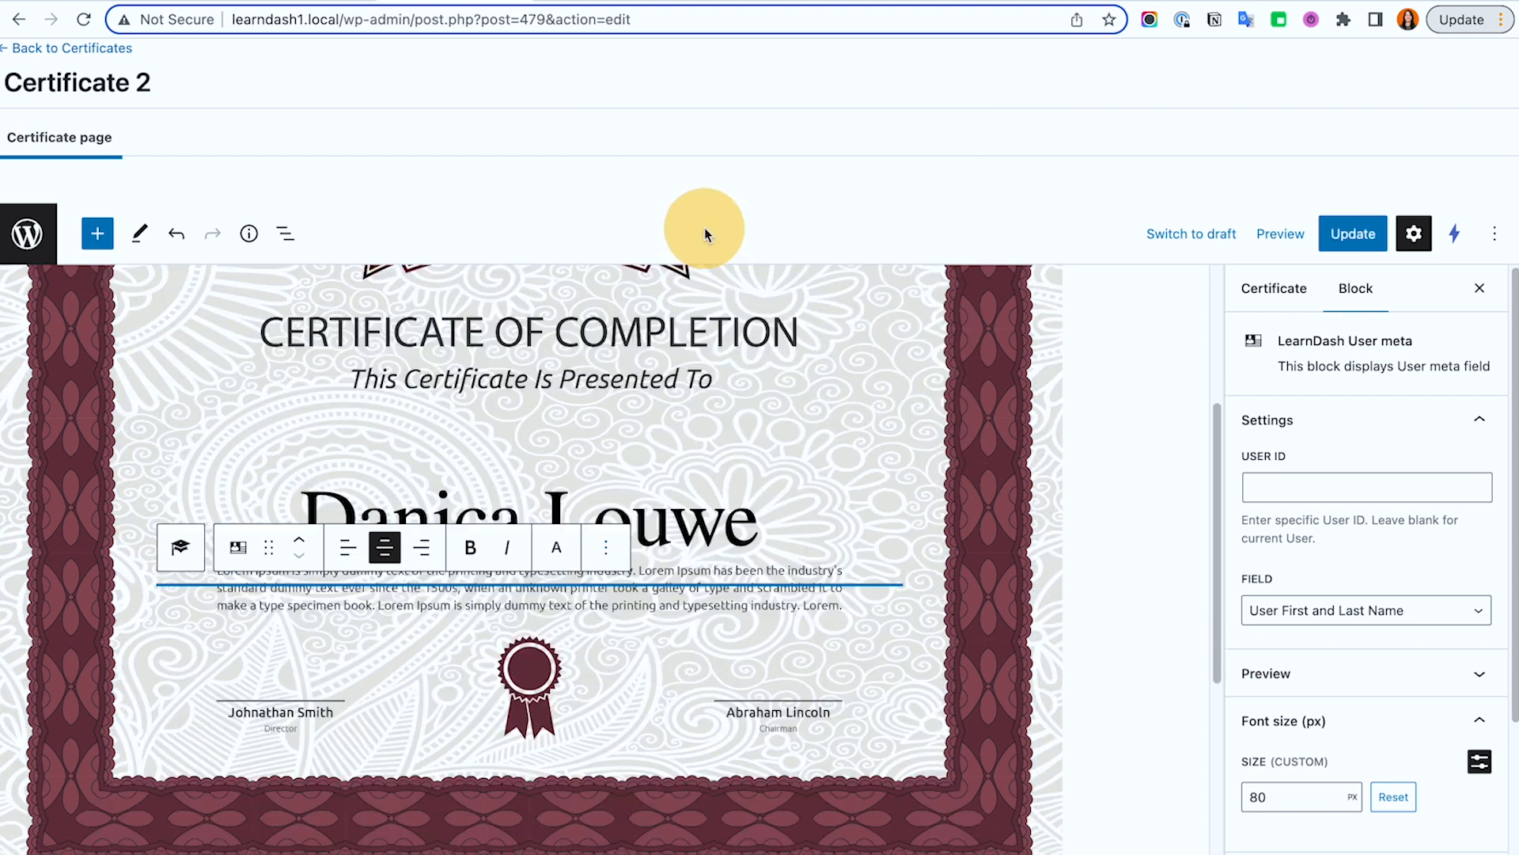
Step: Left-align the duplicated user meta block, set its font size to 40 px and its field to User Email
click(348, 546)
double_click(1254, 799)
text(40)
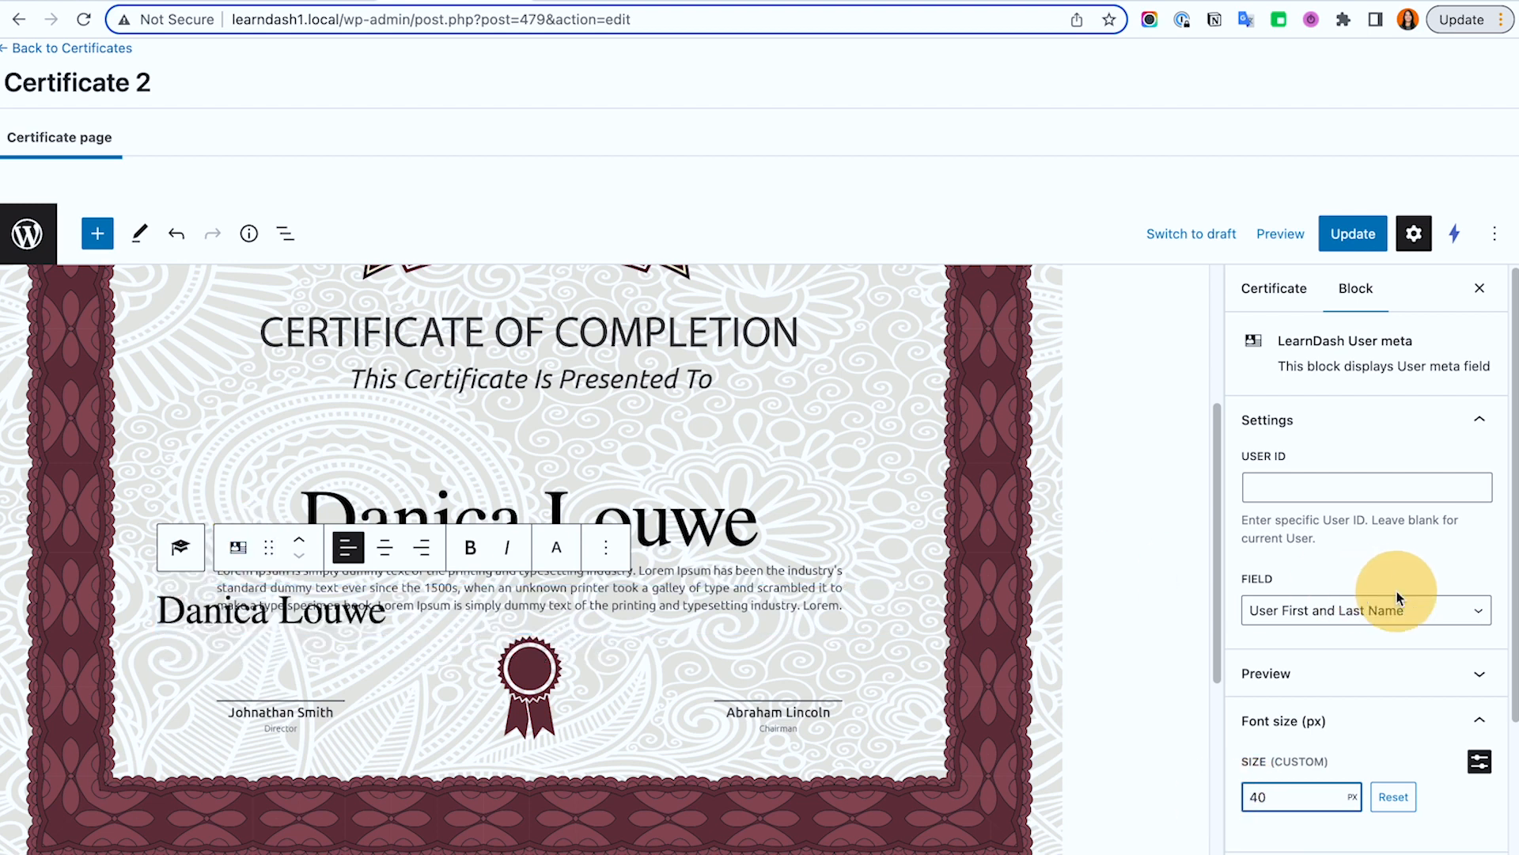
click(1397, 616)
click(1371, 698)
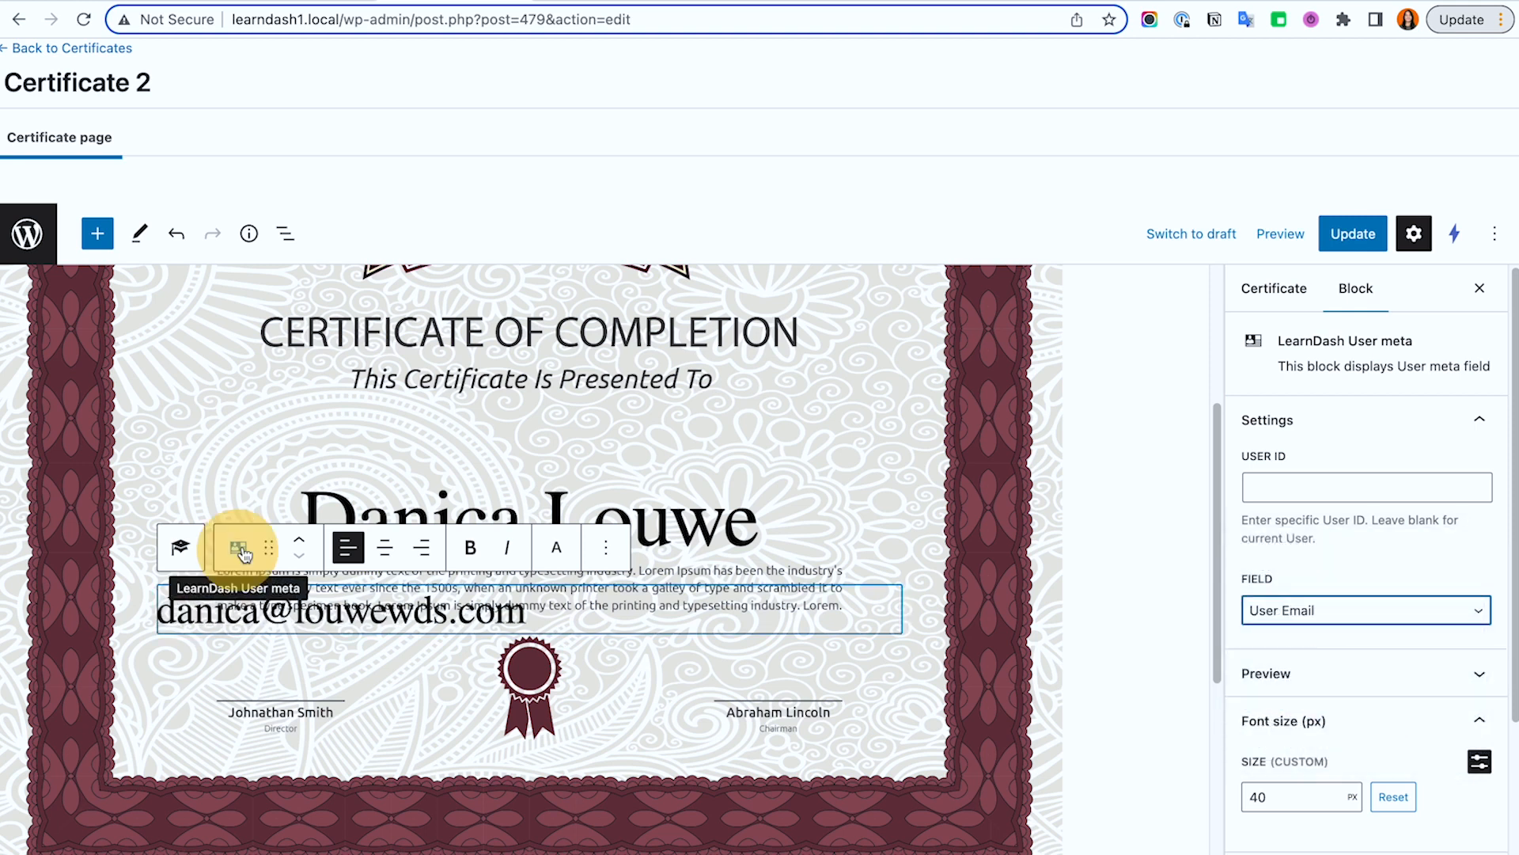
Step: Examine how the Spacer, student name and email blocks are stacked within the certificate layout
click(469, 409)
scroll(469, 408, up, 5)
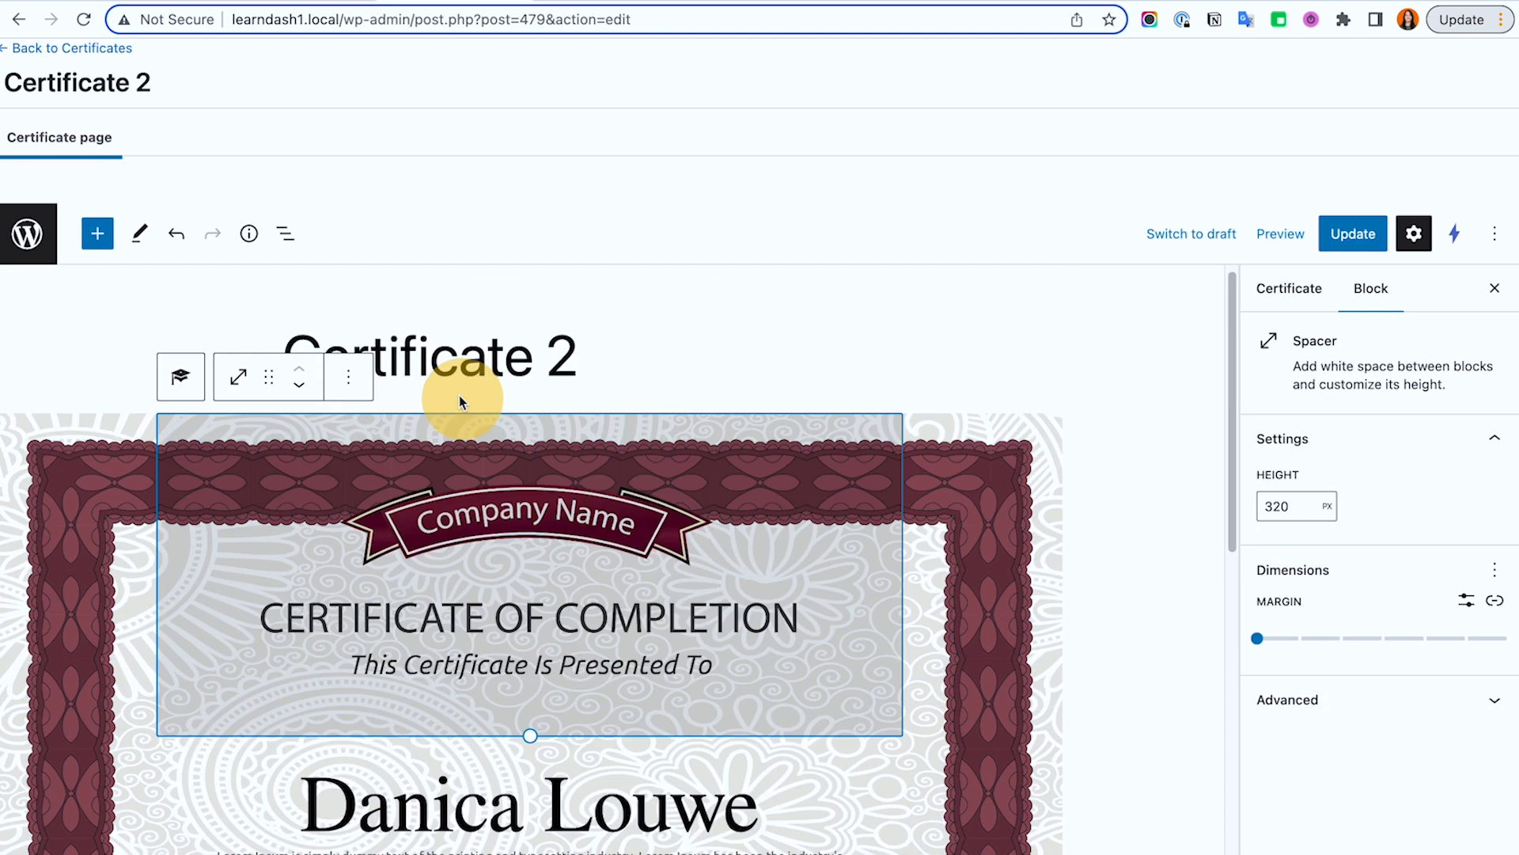
scroll(583, 491, down, 10)
scroll(752, 396, up, 7)
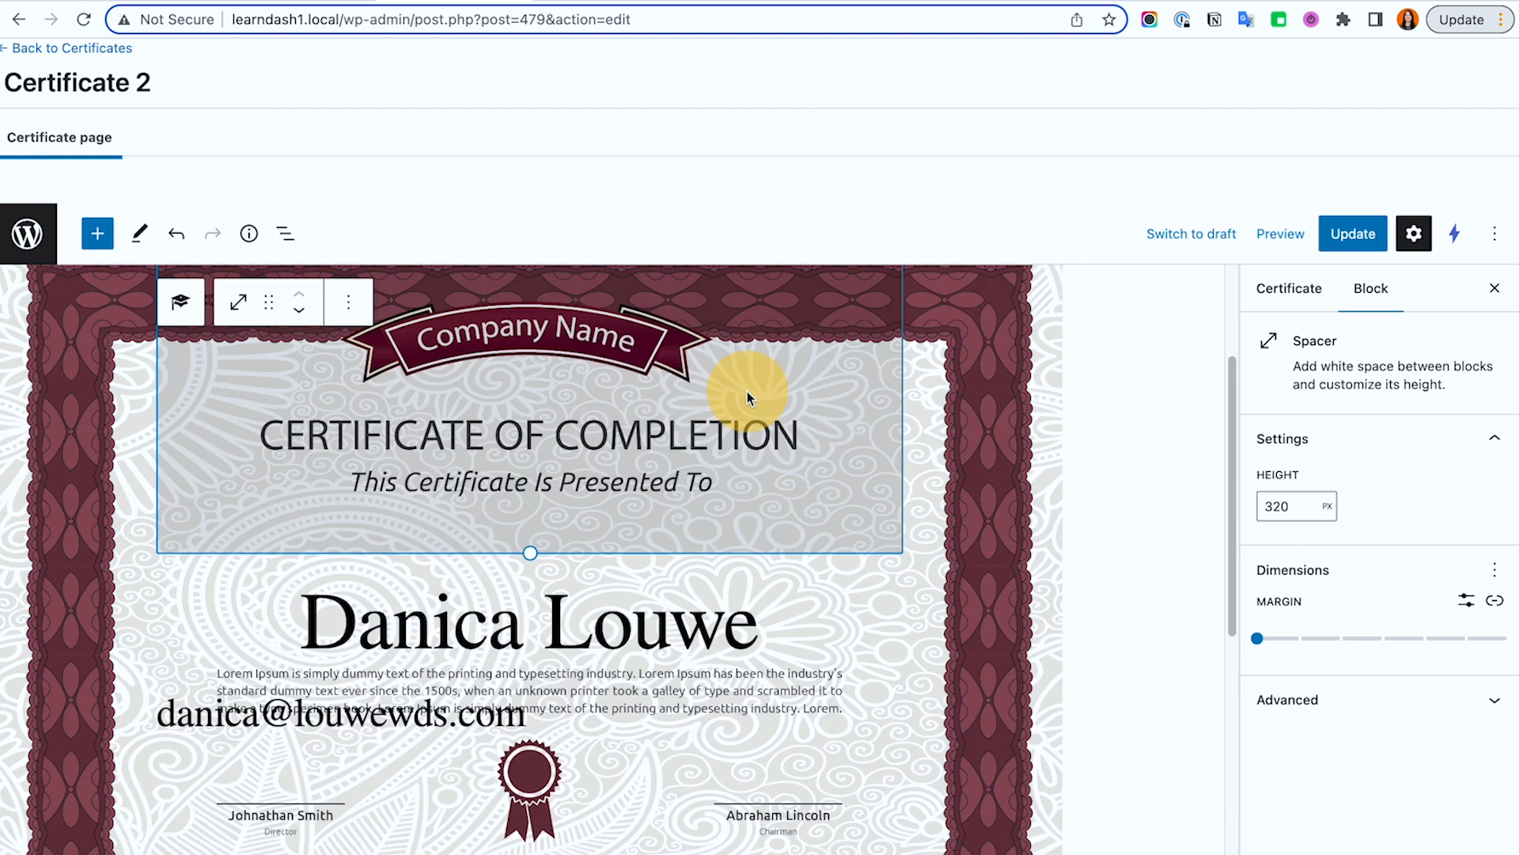
click(758, 645)
click(554, 720)
scroll(843, 654, up, 3)
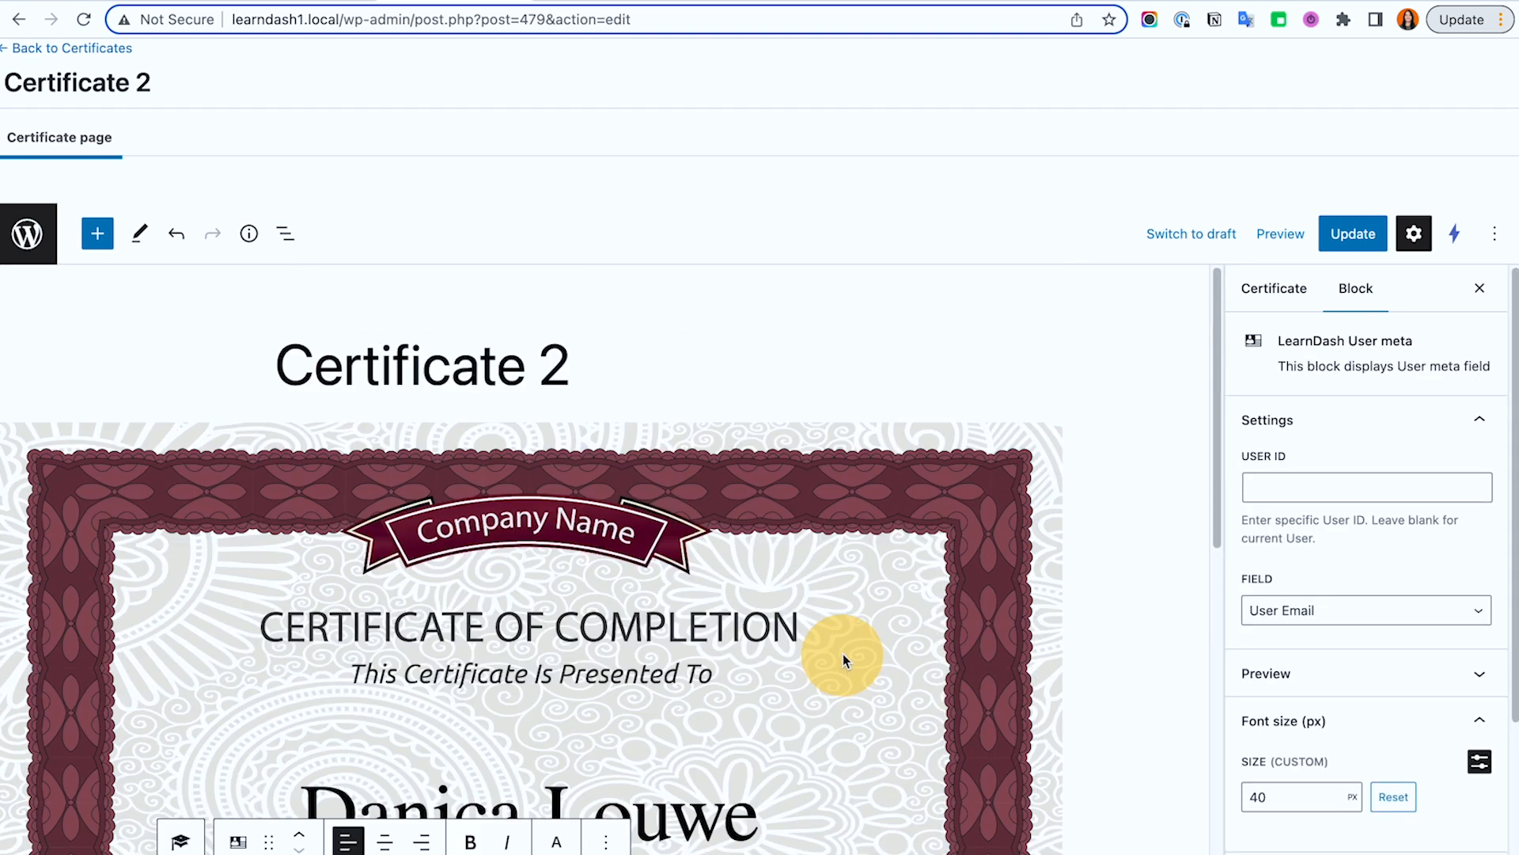
click(849, 578)
click(975, 487)
click(733, 538)
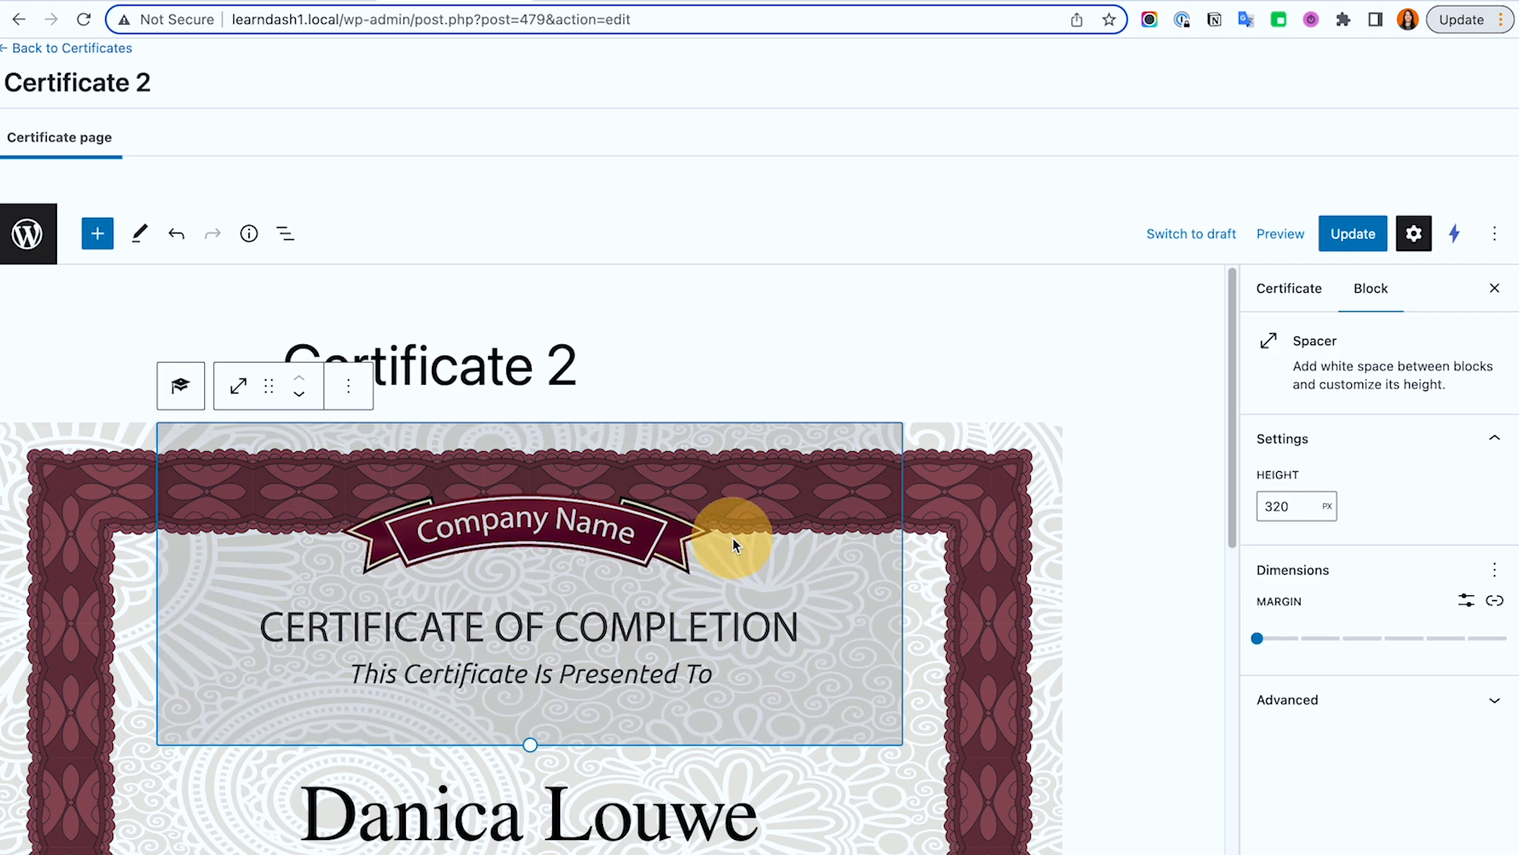
Step: Add a Spacer block between the student name and email blocks and set its height to 50 px
scroll(981, 530, down, 2)
click(986, 540)
scroll(773, 483, up, 2)
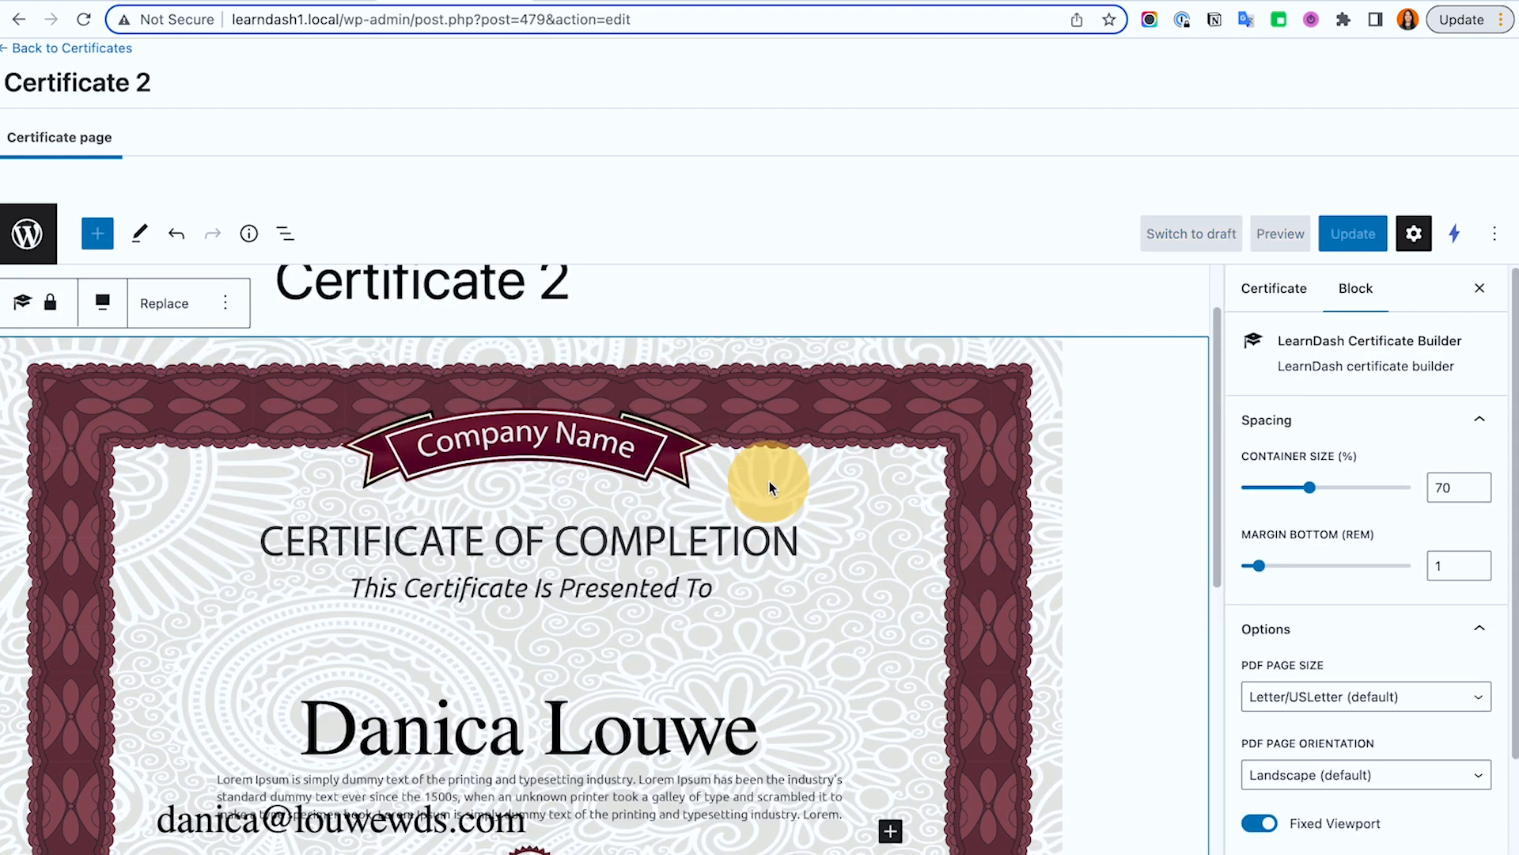
scroll(877, 606, down, 4)
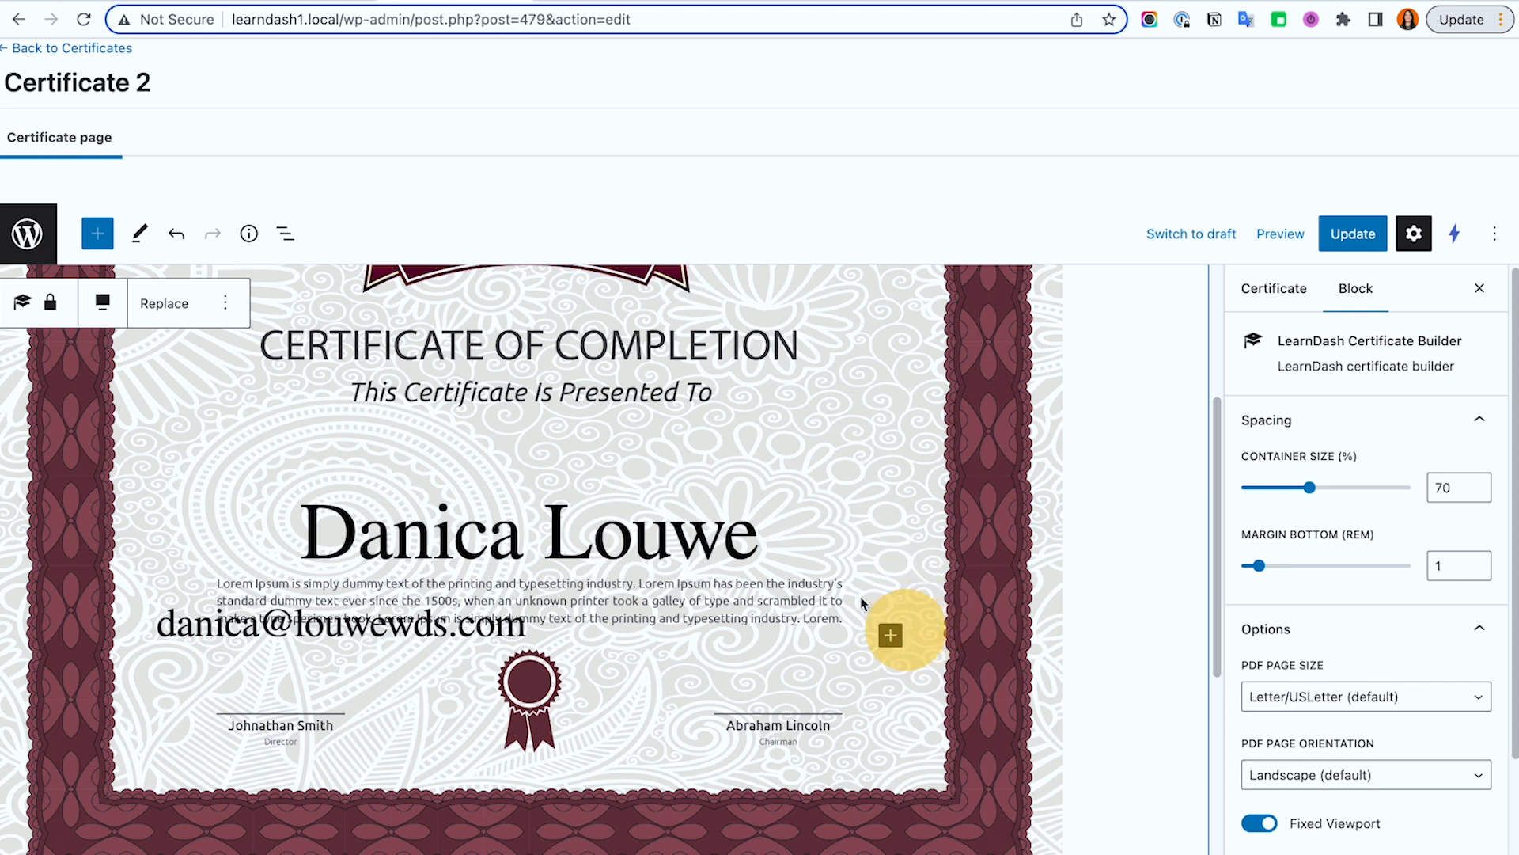
click(889, 636)
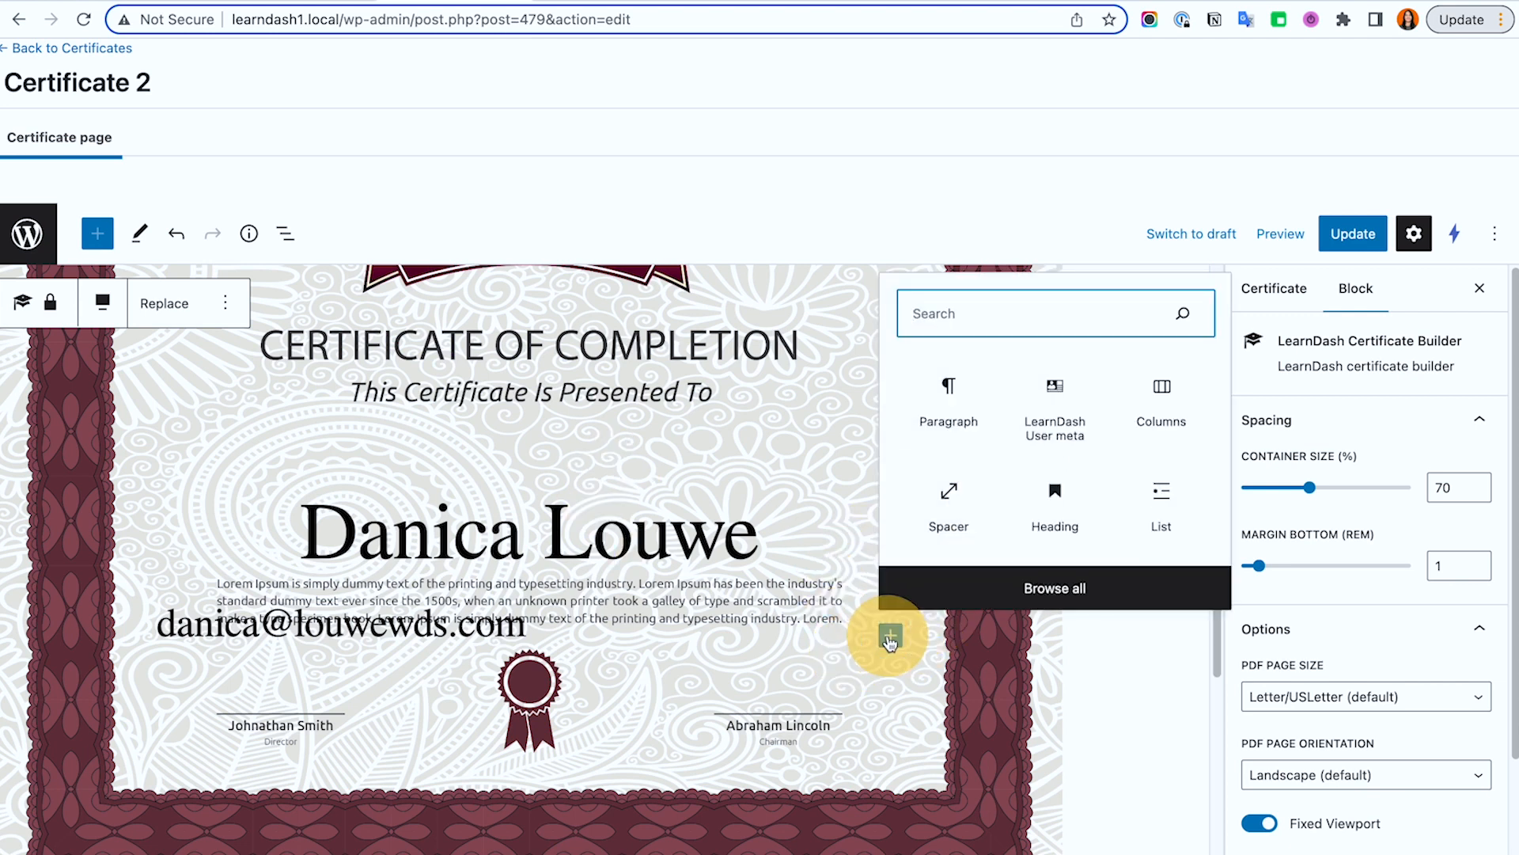
click(947, 497)
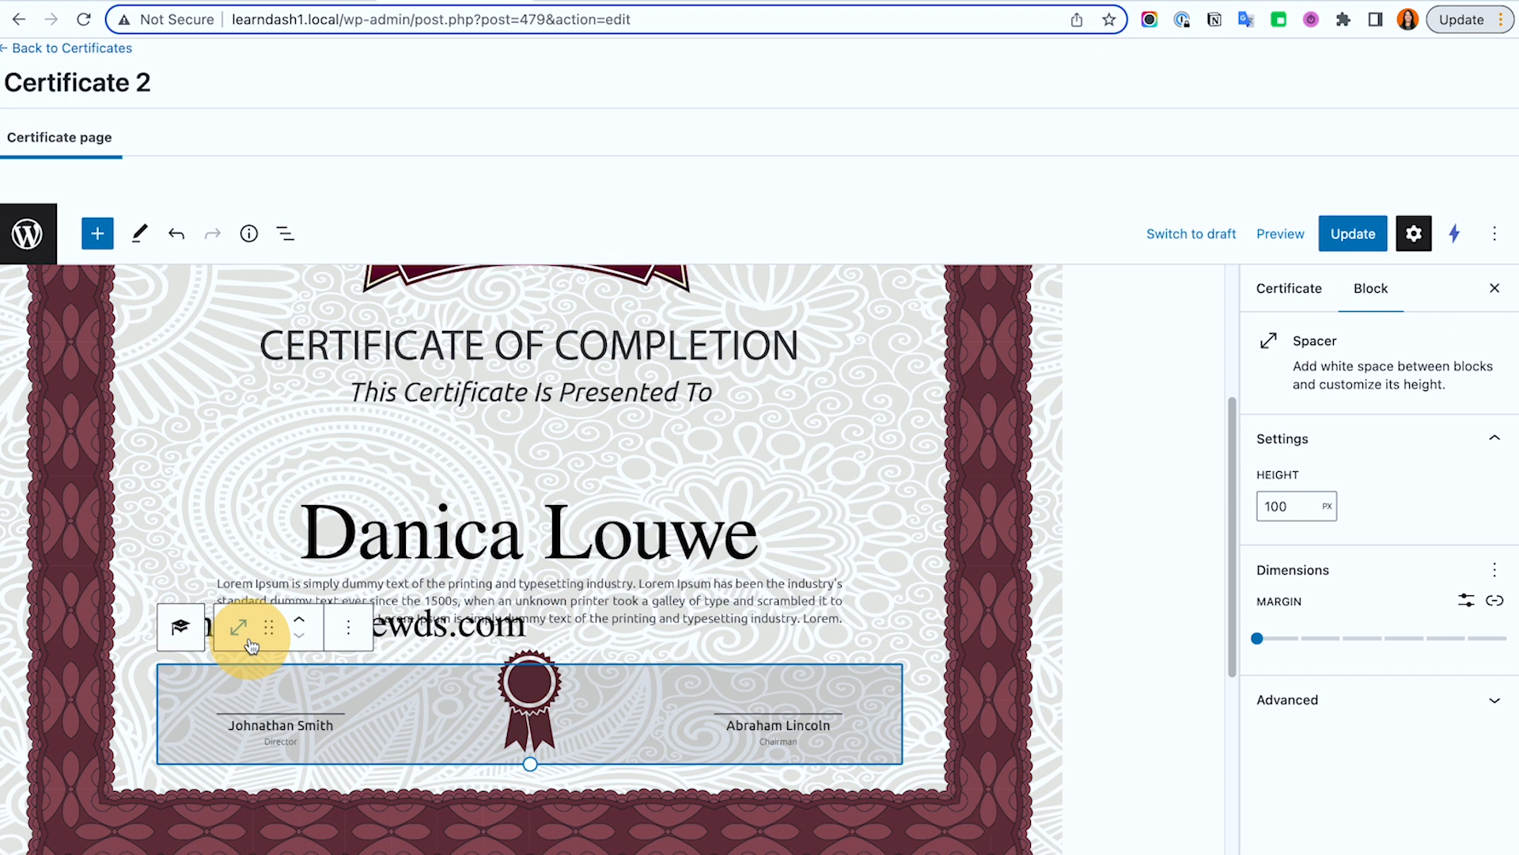
drag(268, 633, 280, 588)
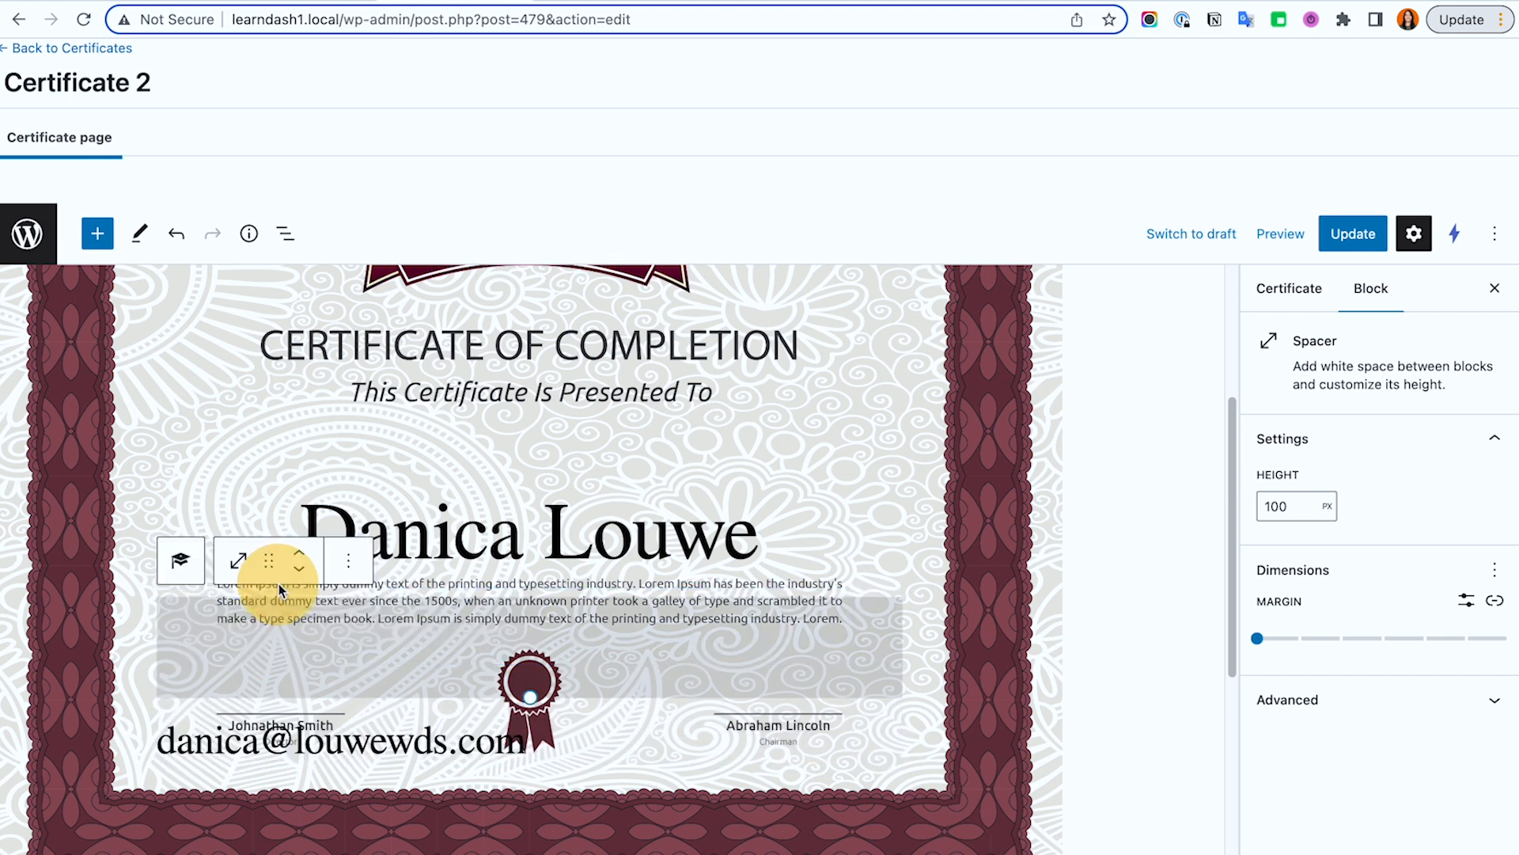
drag(1286, 506, 1256, 506)
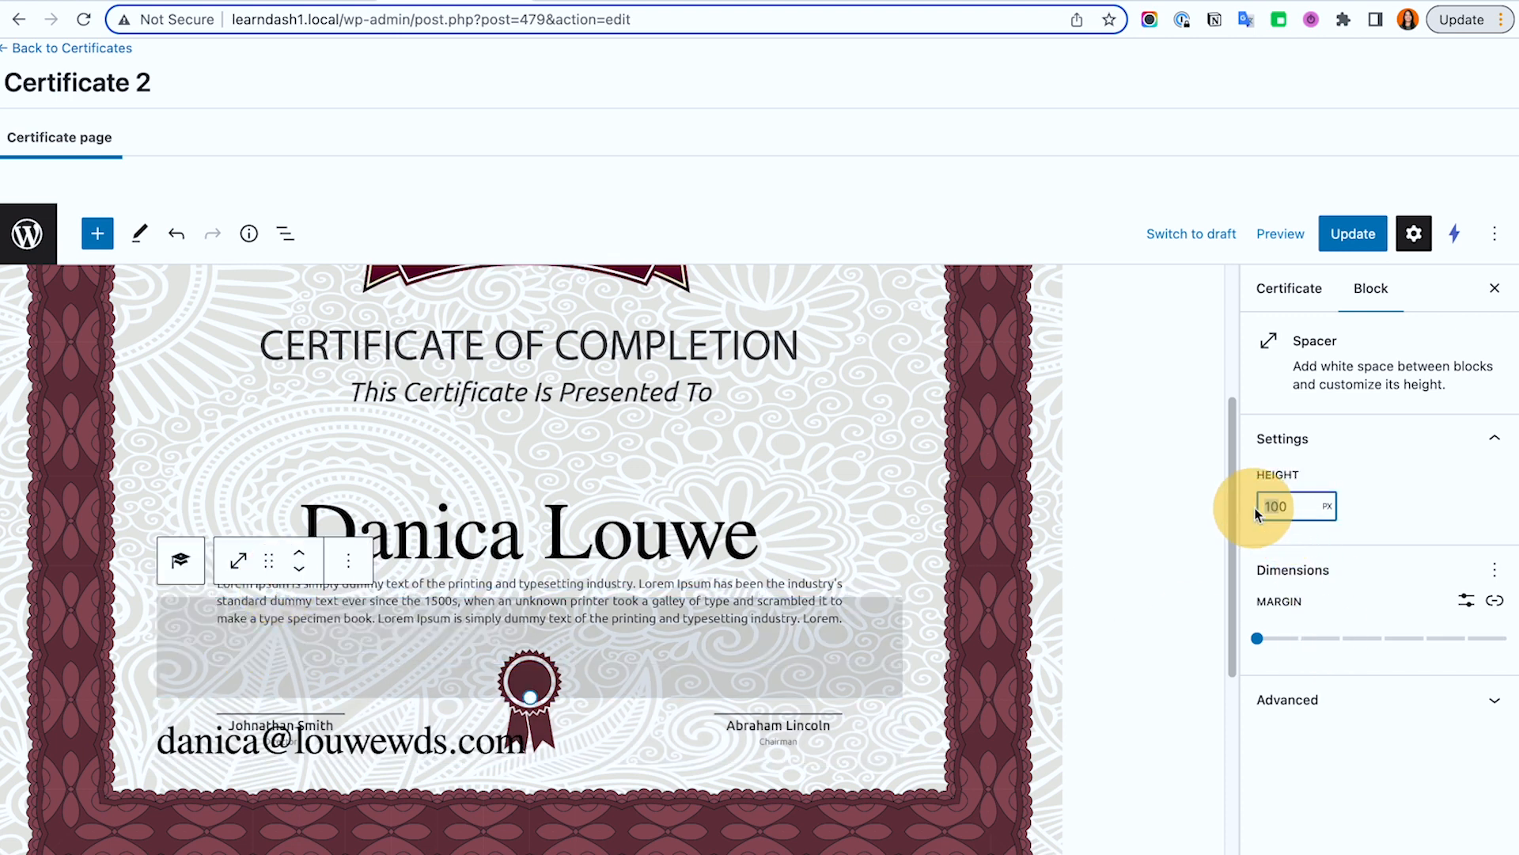
text(50)
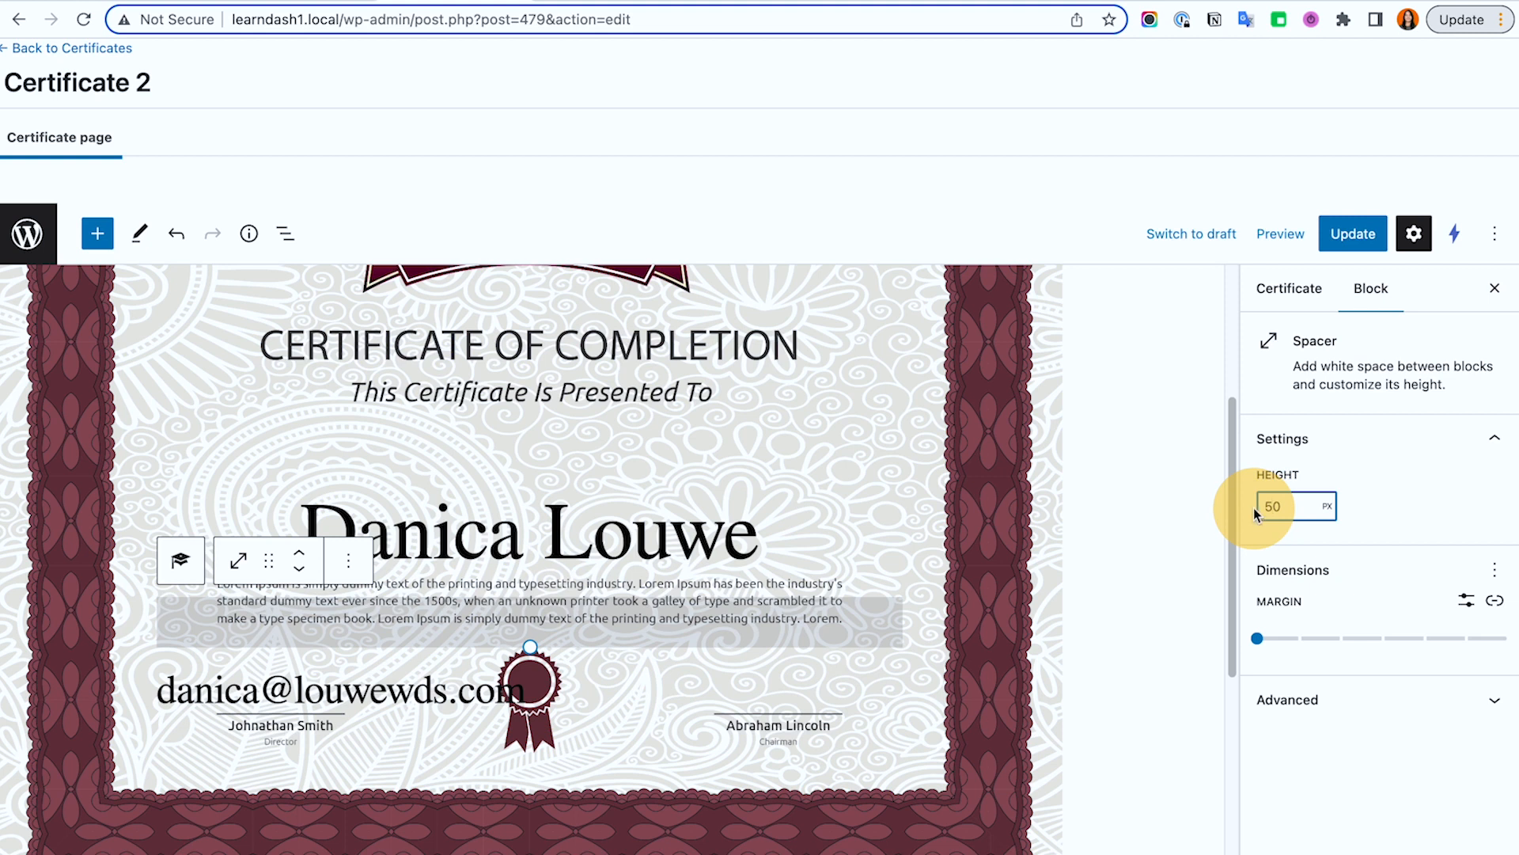
Step: Set the email user meta block's font size to 30 px and make its text bold
click(396, 688)
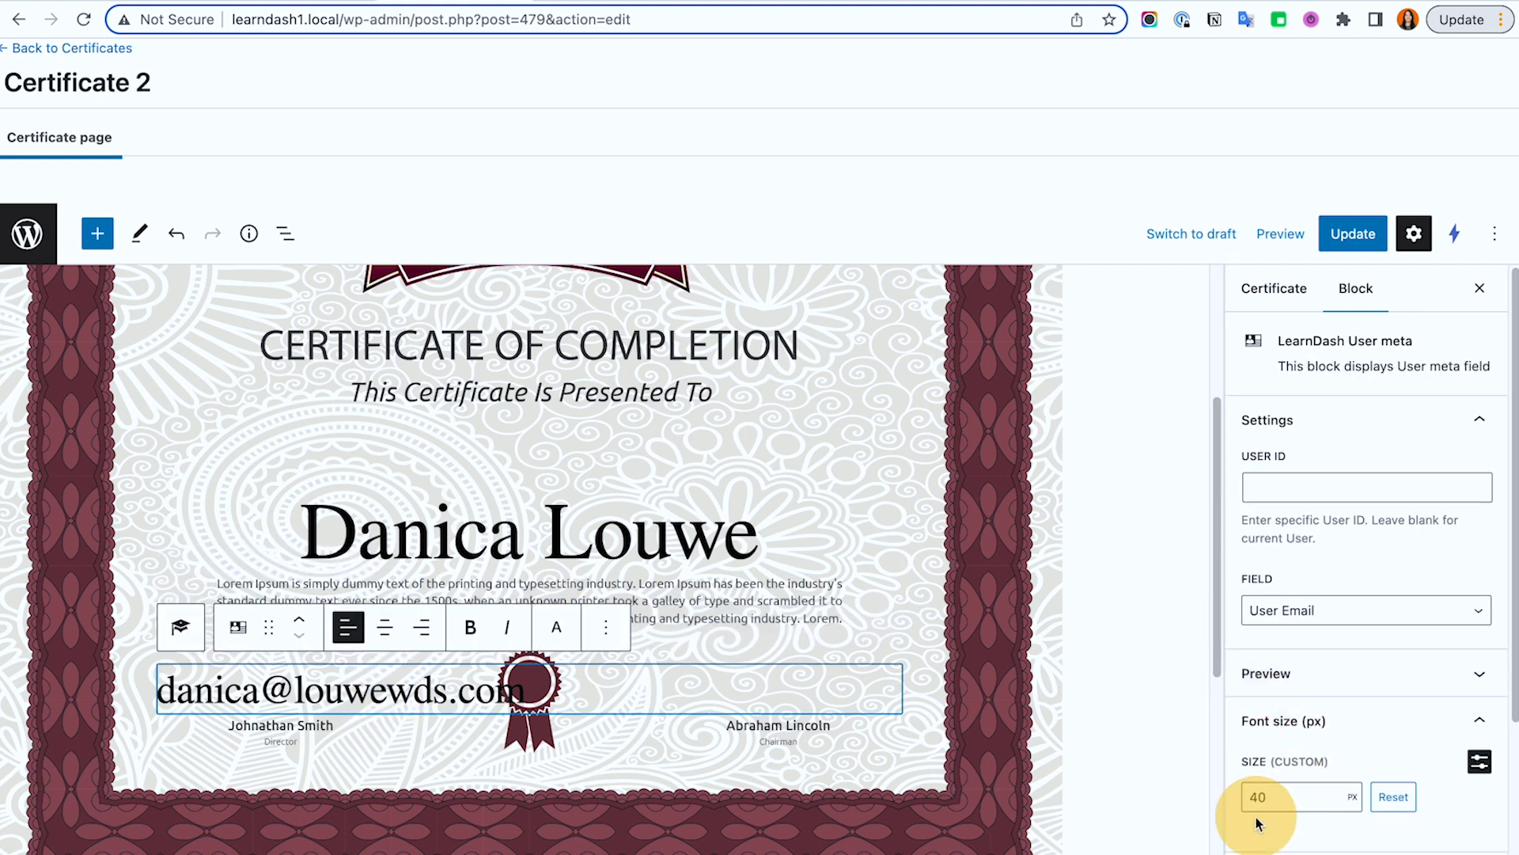
drag(1255, 801, 1250, 800)
text(2)
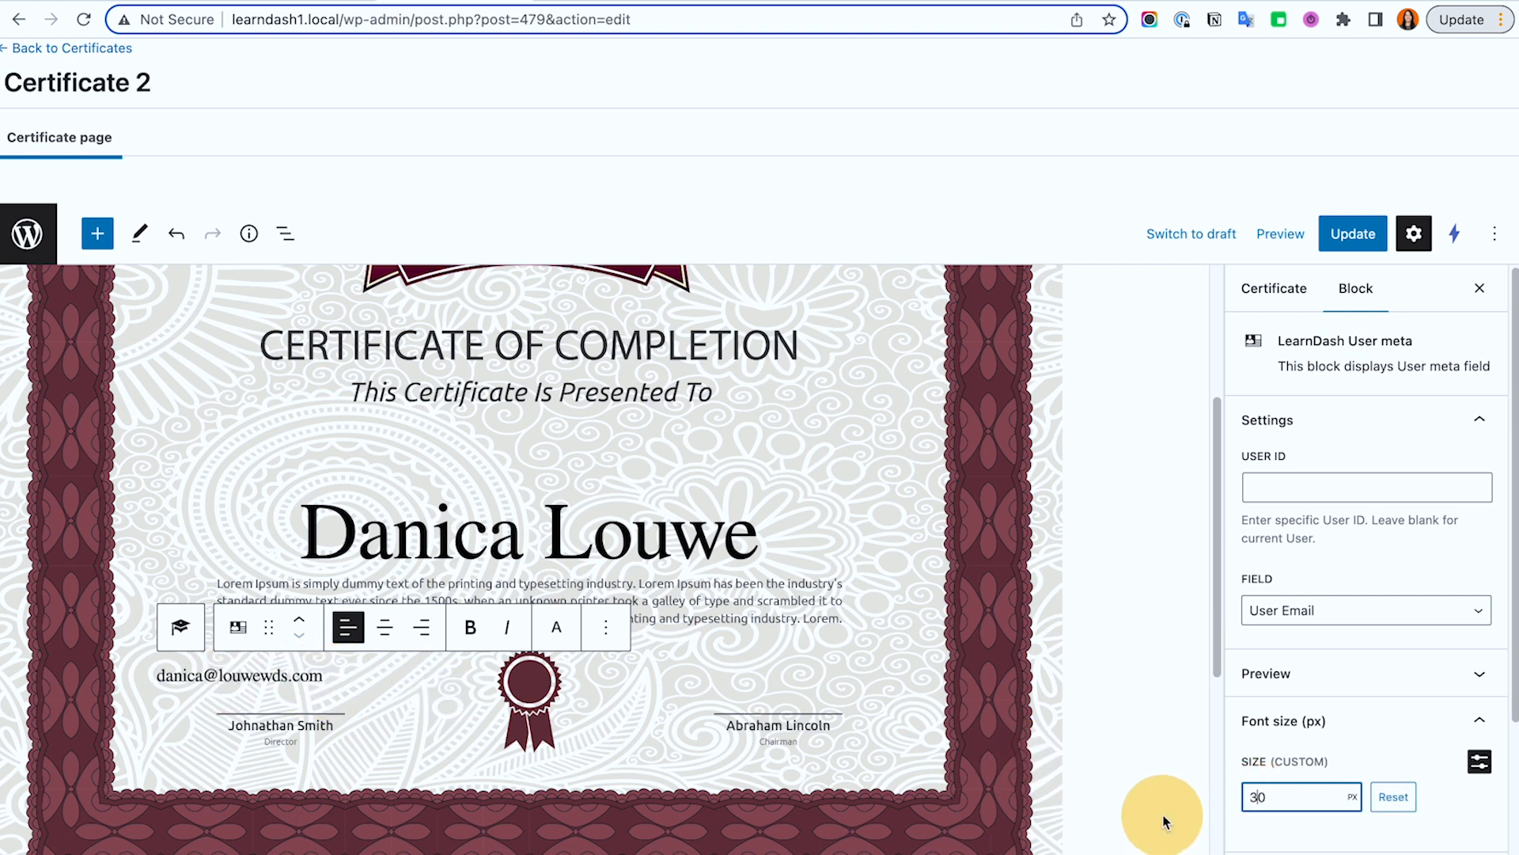
click(1244, 794)
drag(1244, 794, 1285, 801)
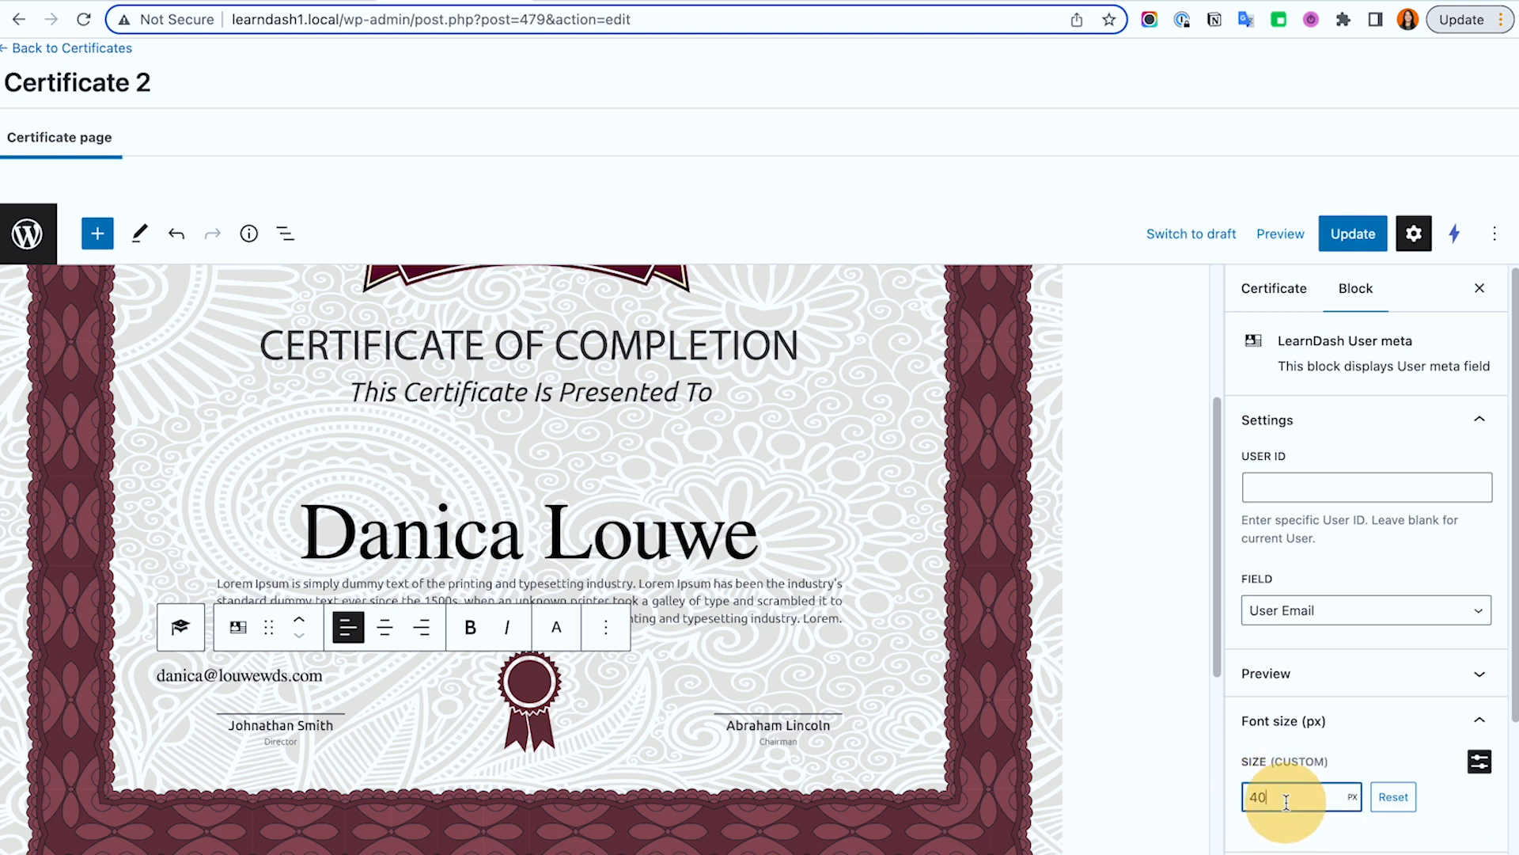
text(40)
click(307, 674)
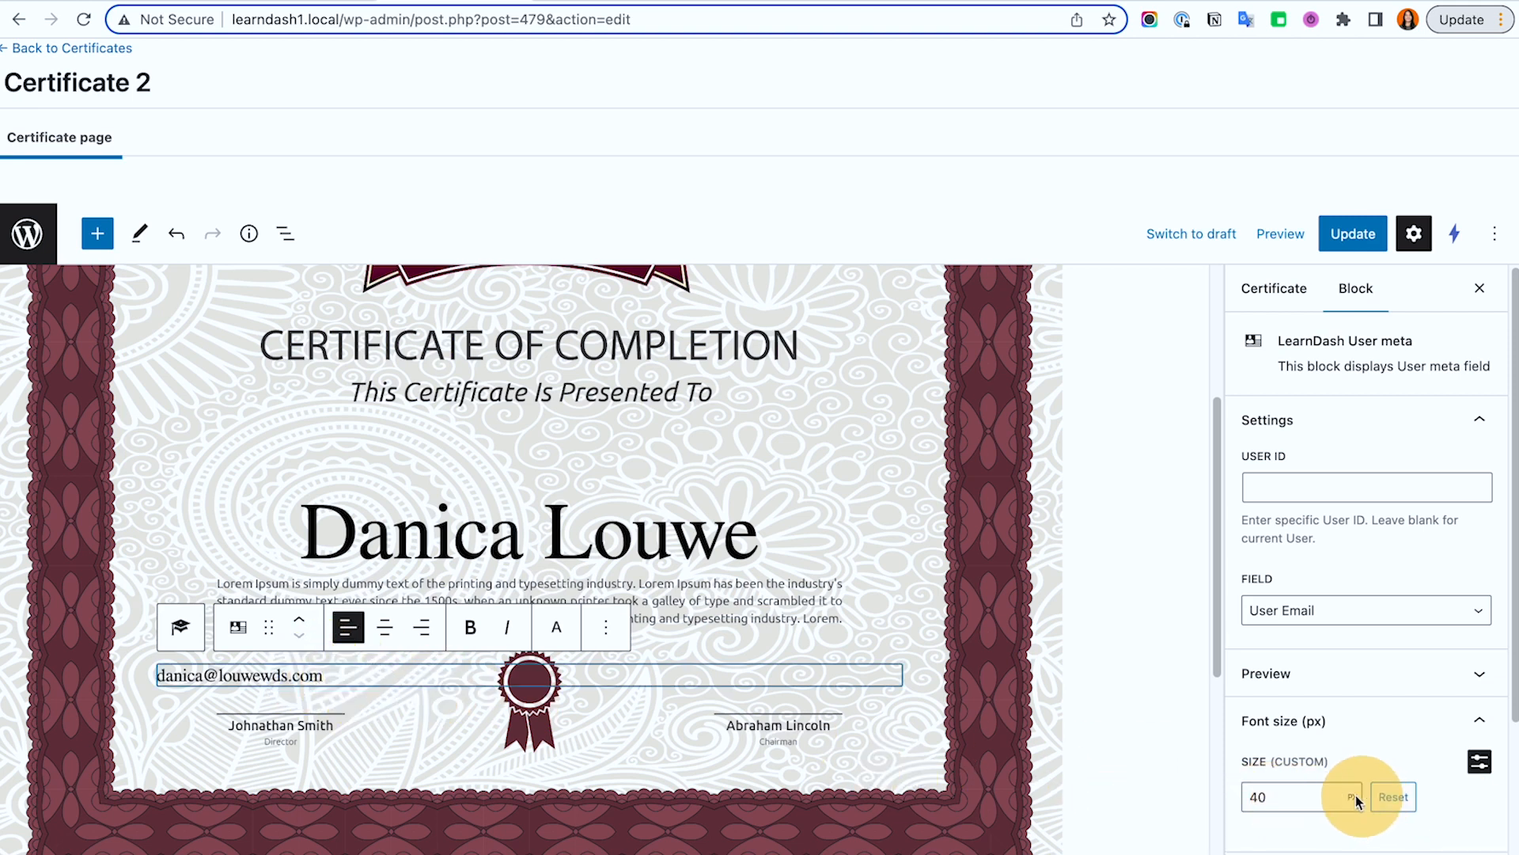
click(1384, 797)
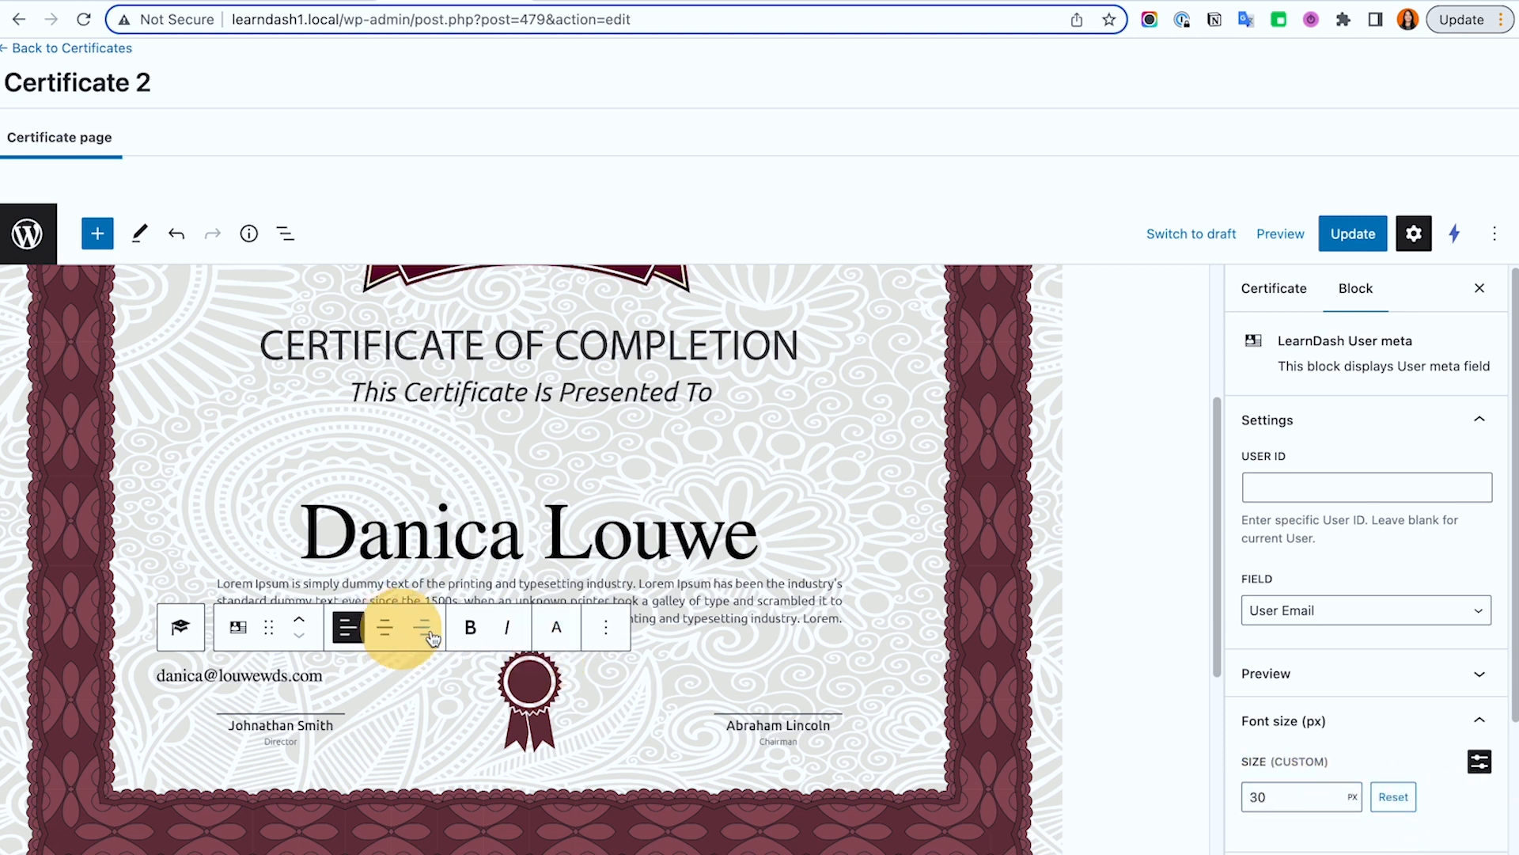
click(475, 633)
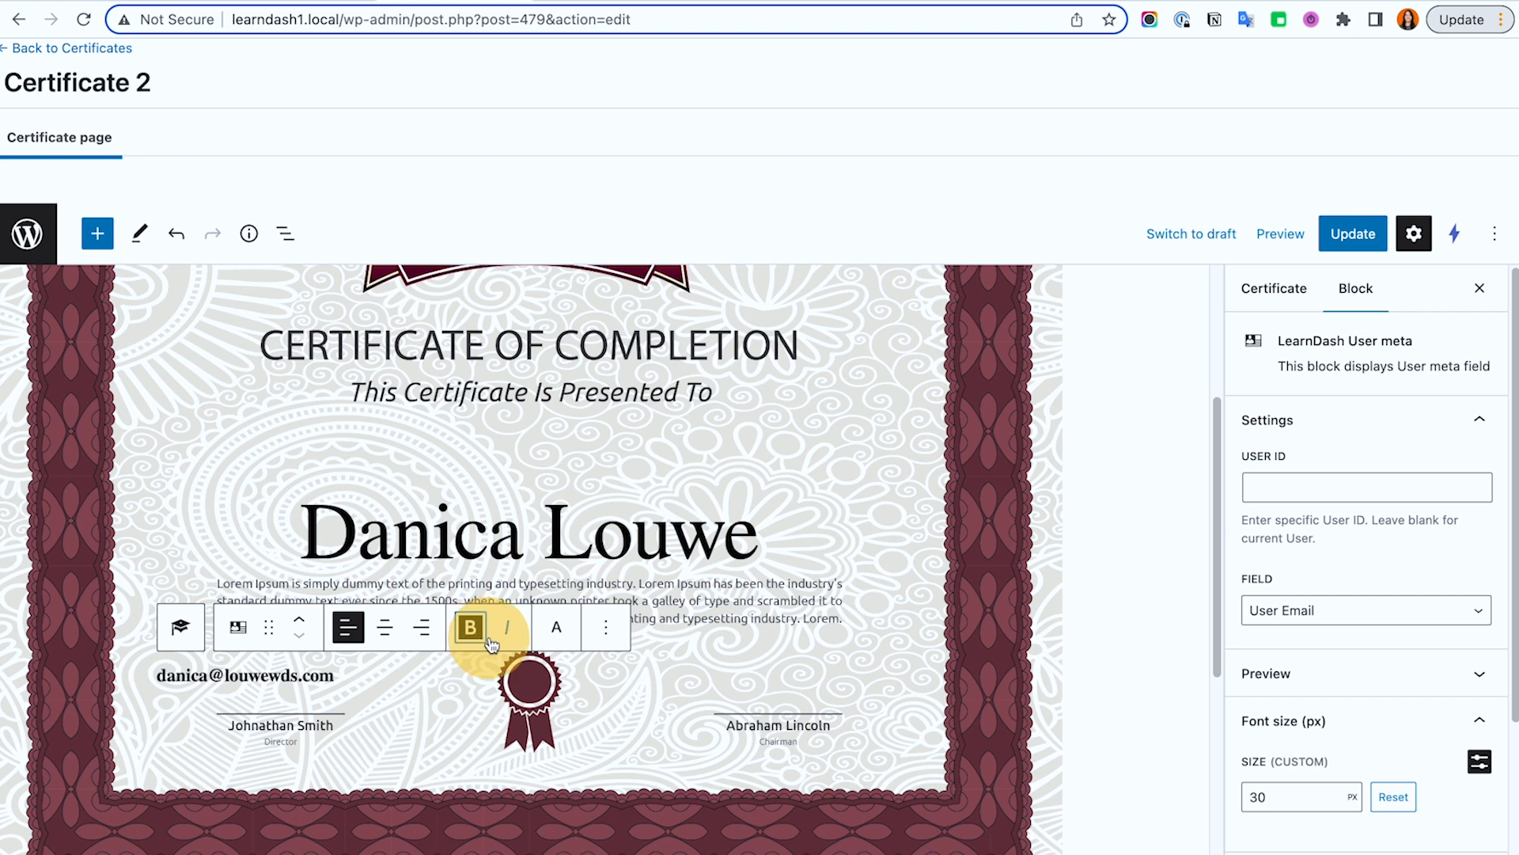
Step: Give the email block a luminous vivid amber (FCB900) background color
scroll(1314, 678, down, 3)
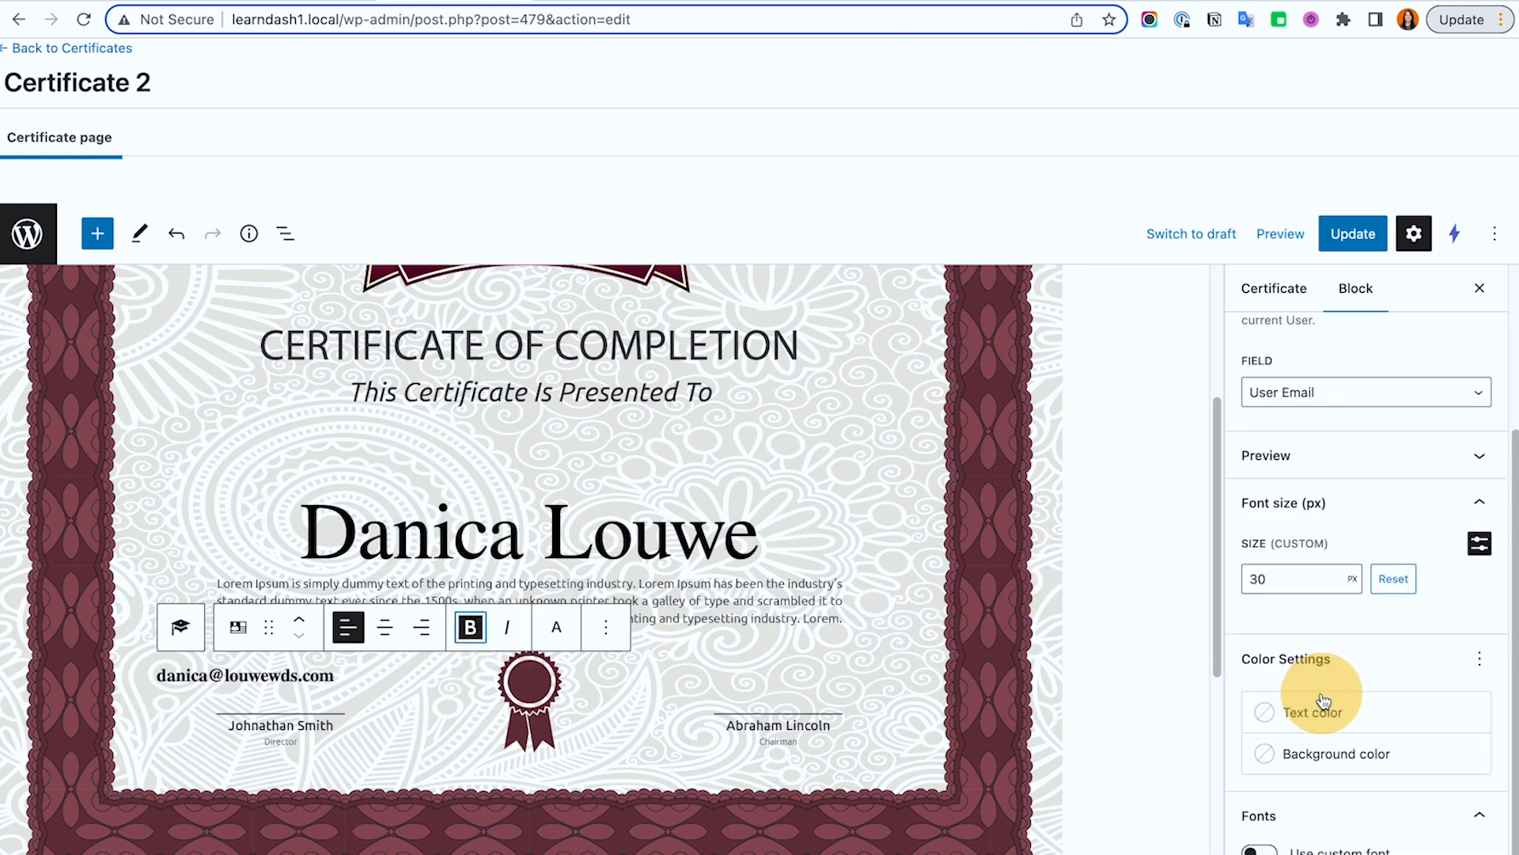
click(1264, 753)
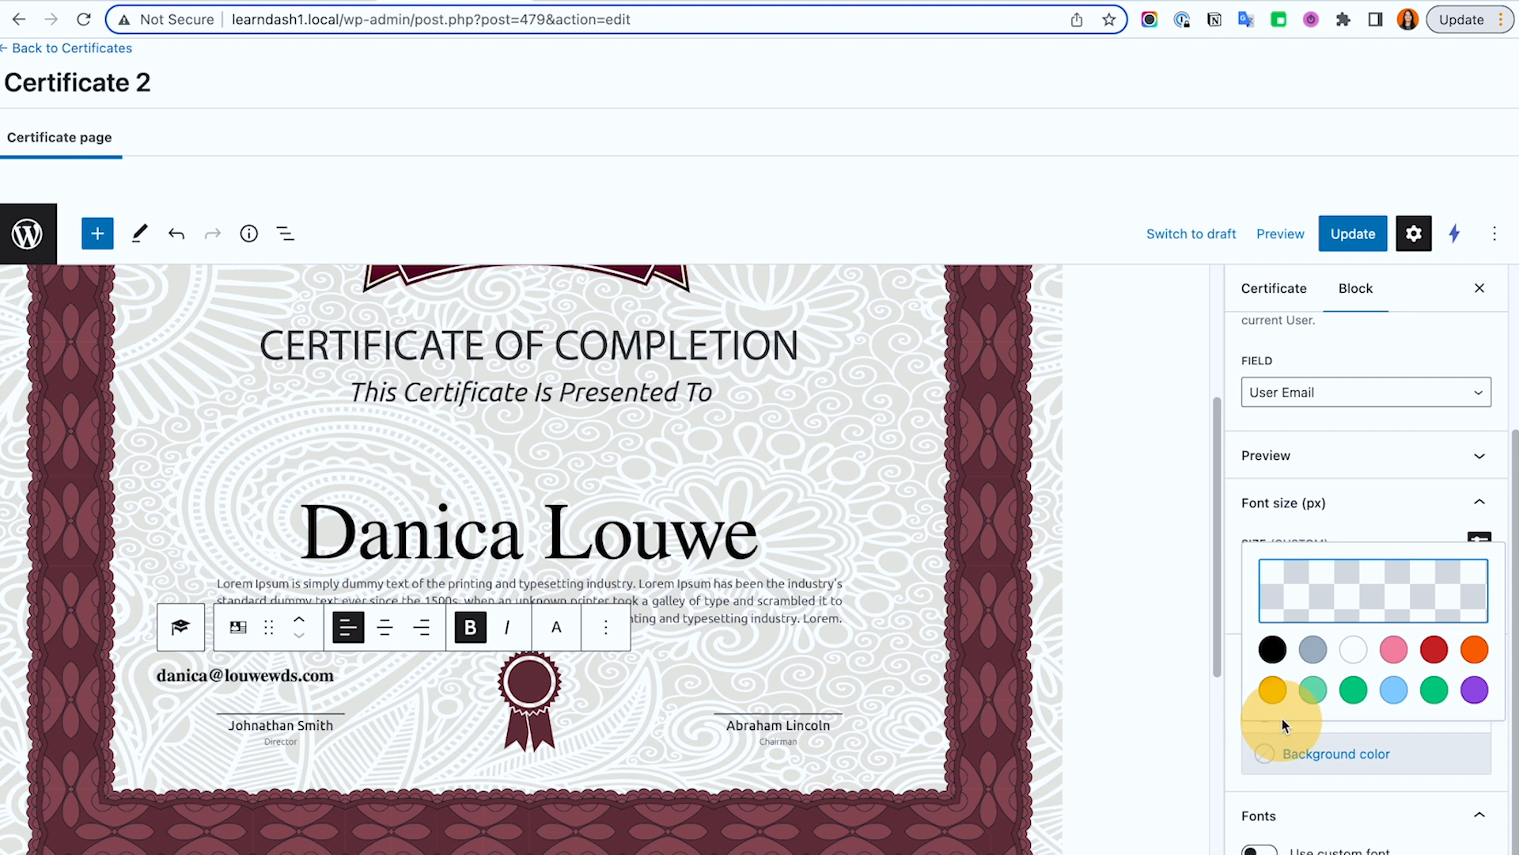
click(1273, 686)
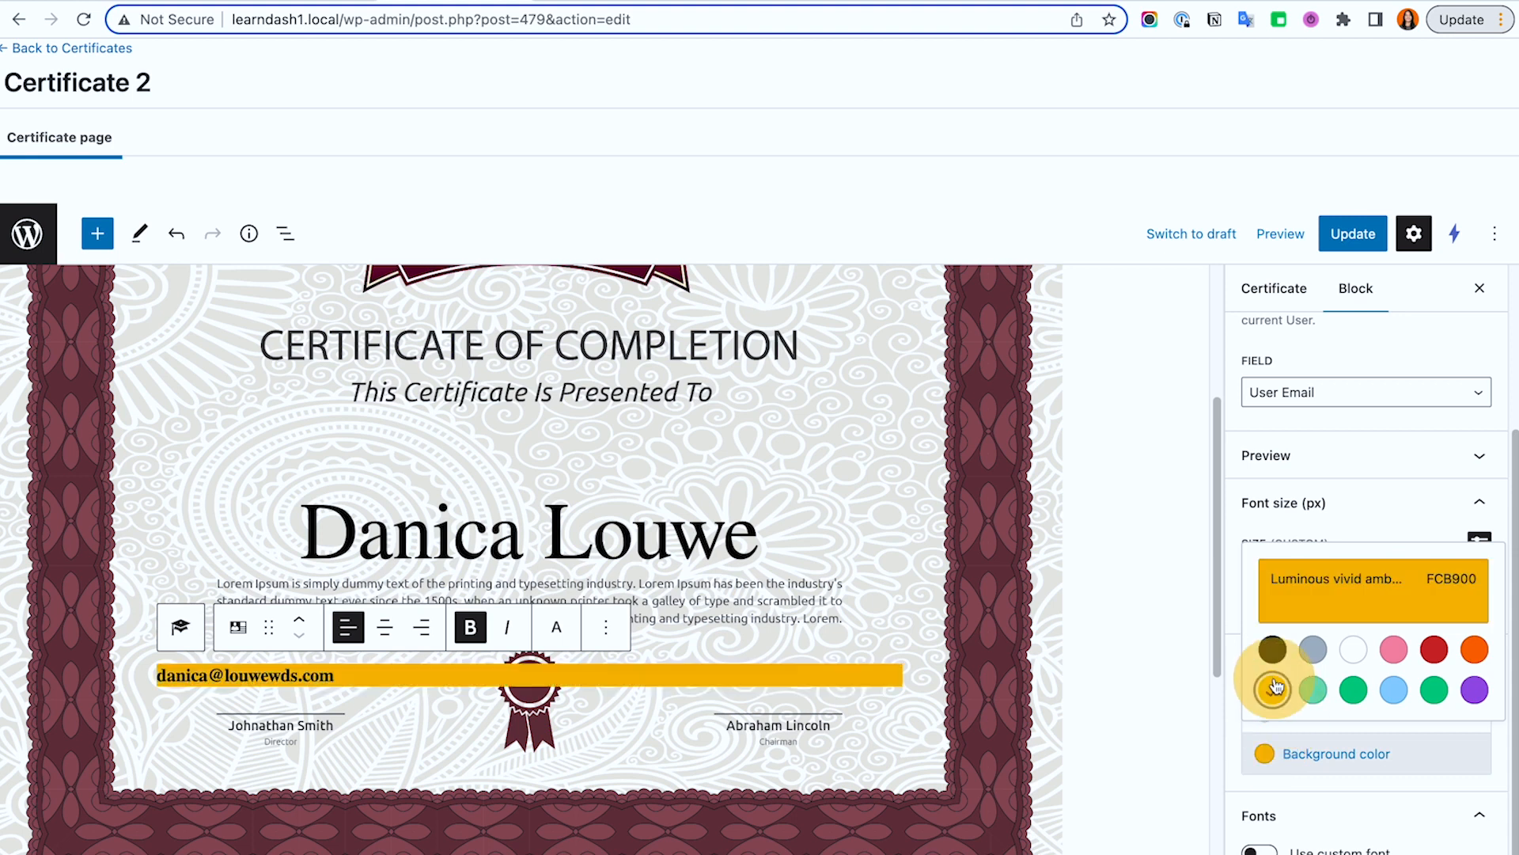
click(1389, 821)
Step: Set the email block's text color to white and its background color to red
scroll(1386, 819, up, 1)
click(1260, 760)
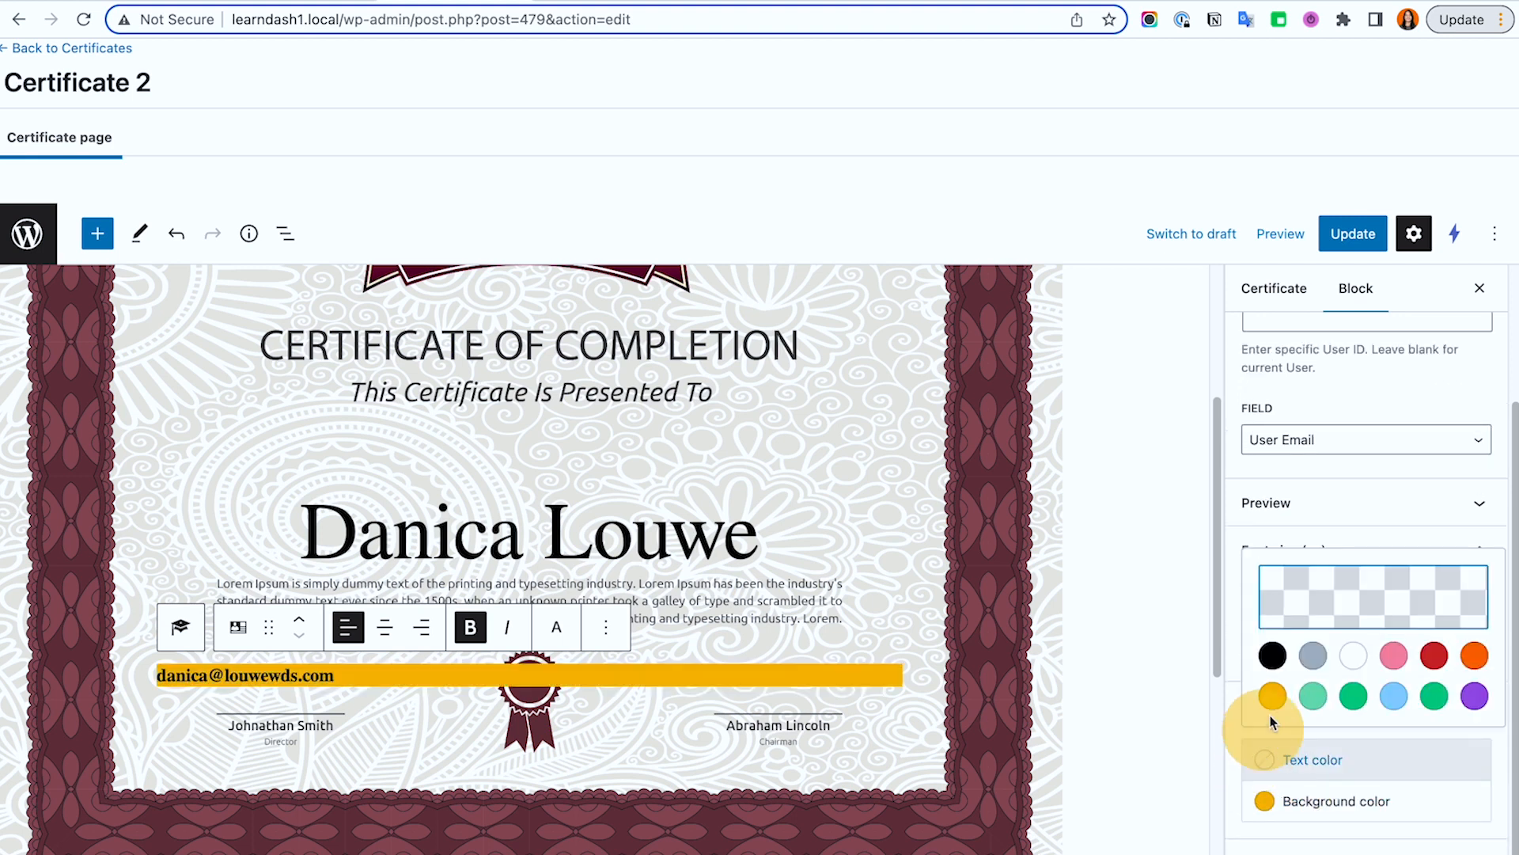
click(1353, 655)
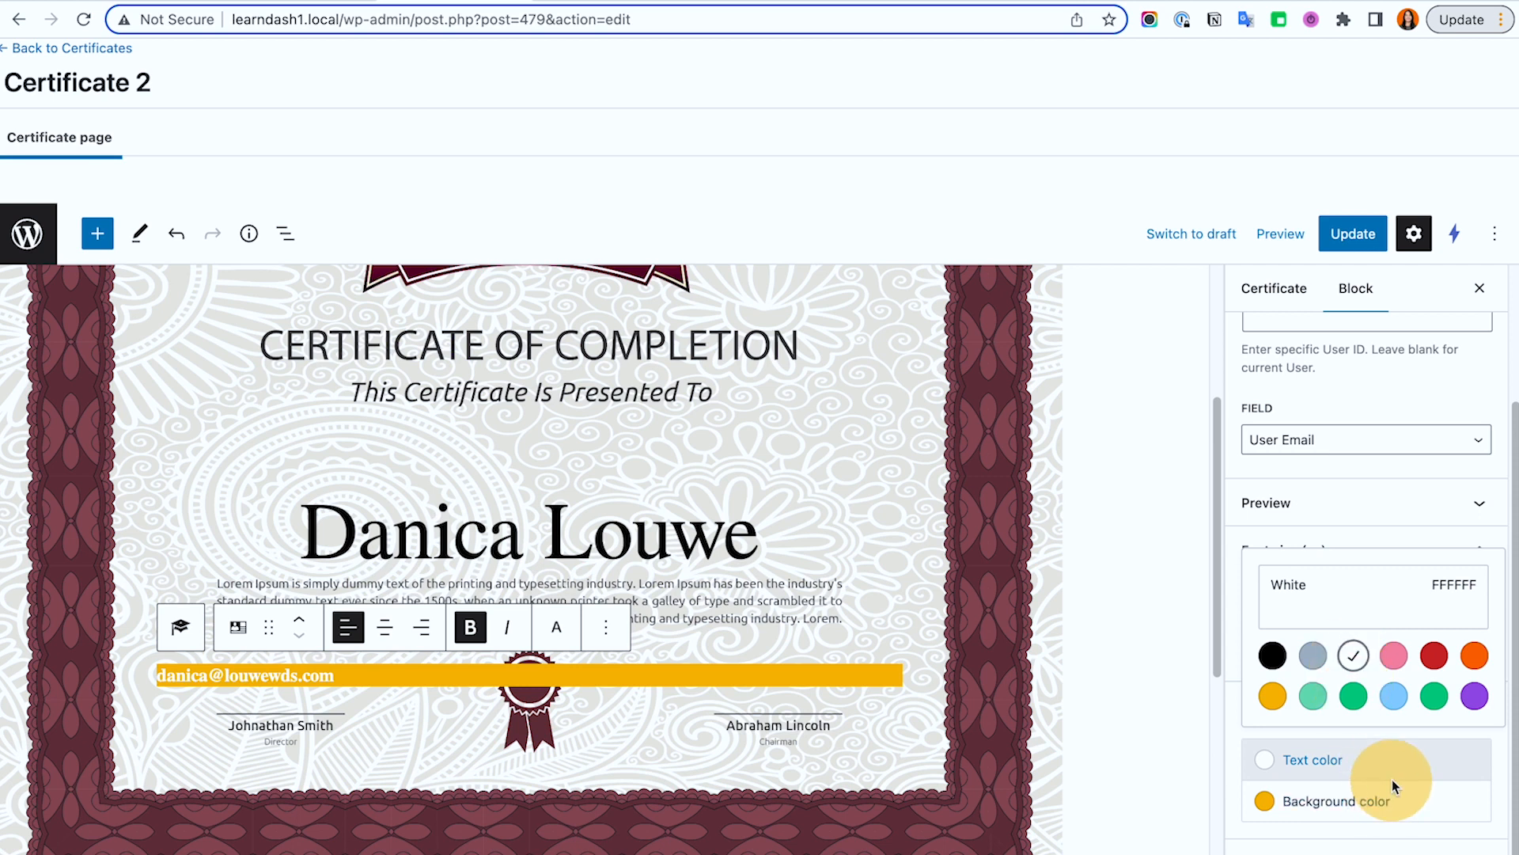
click(1268, 800)
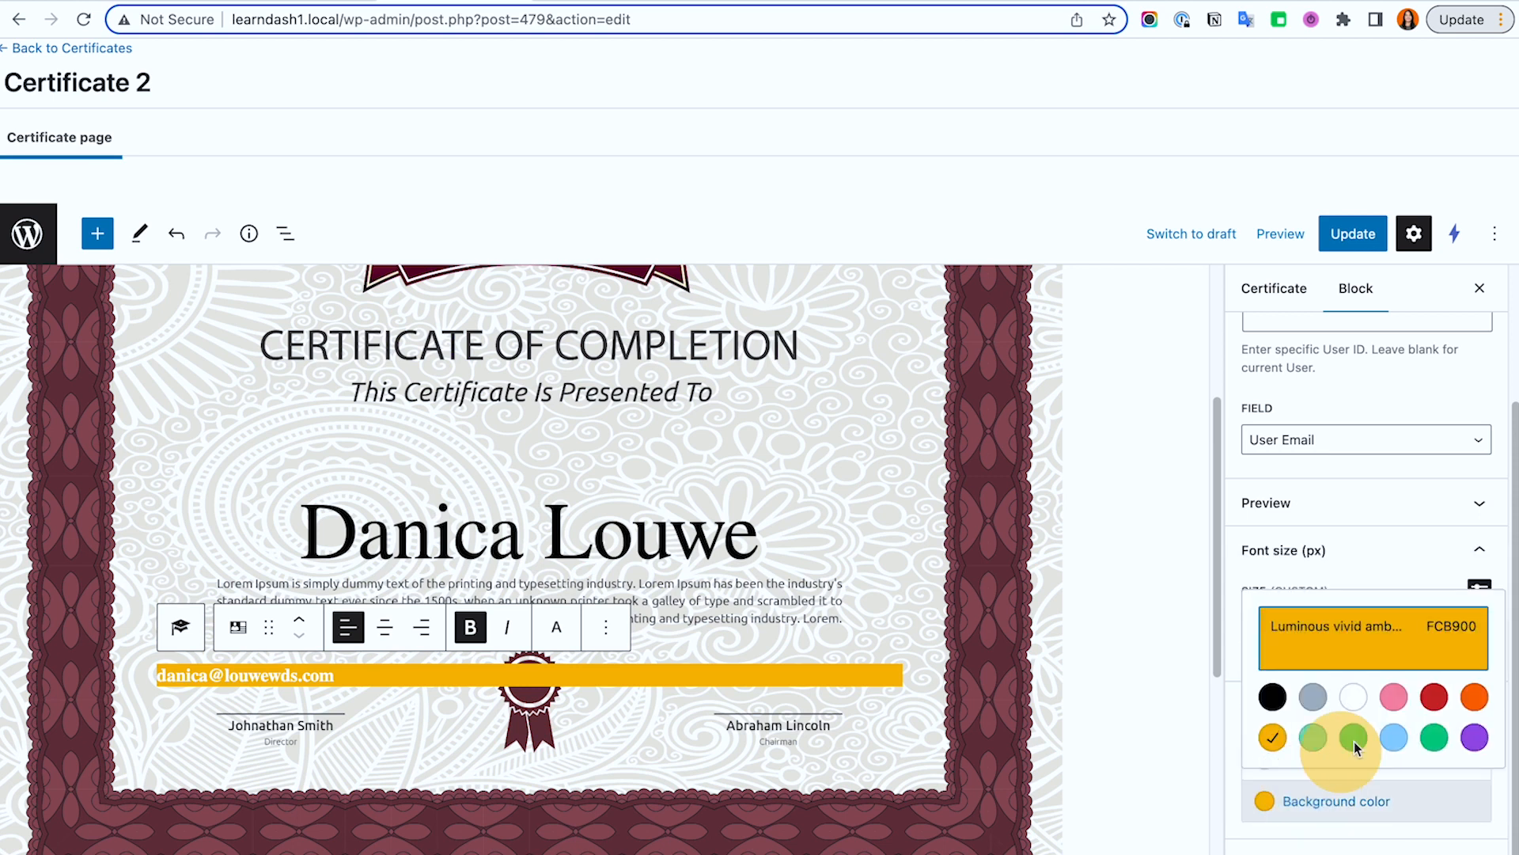
click(1436, 696)
click(1402, 588)
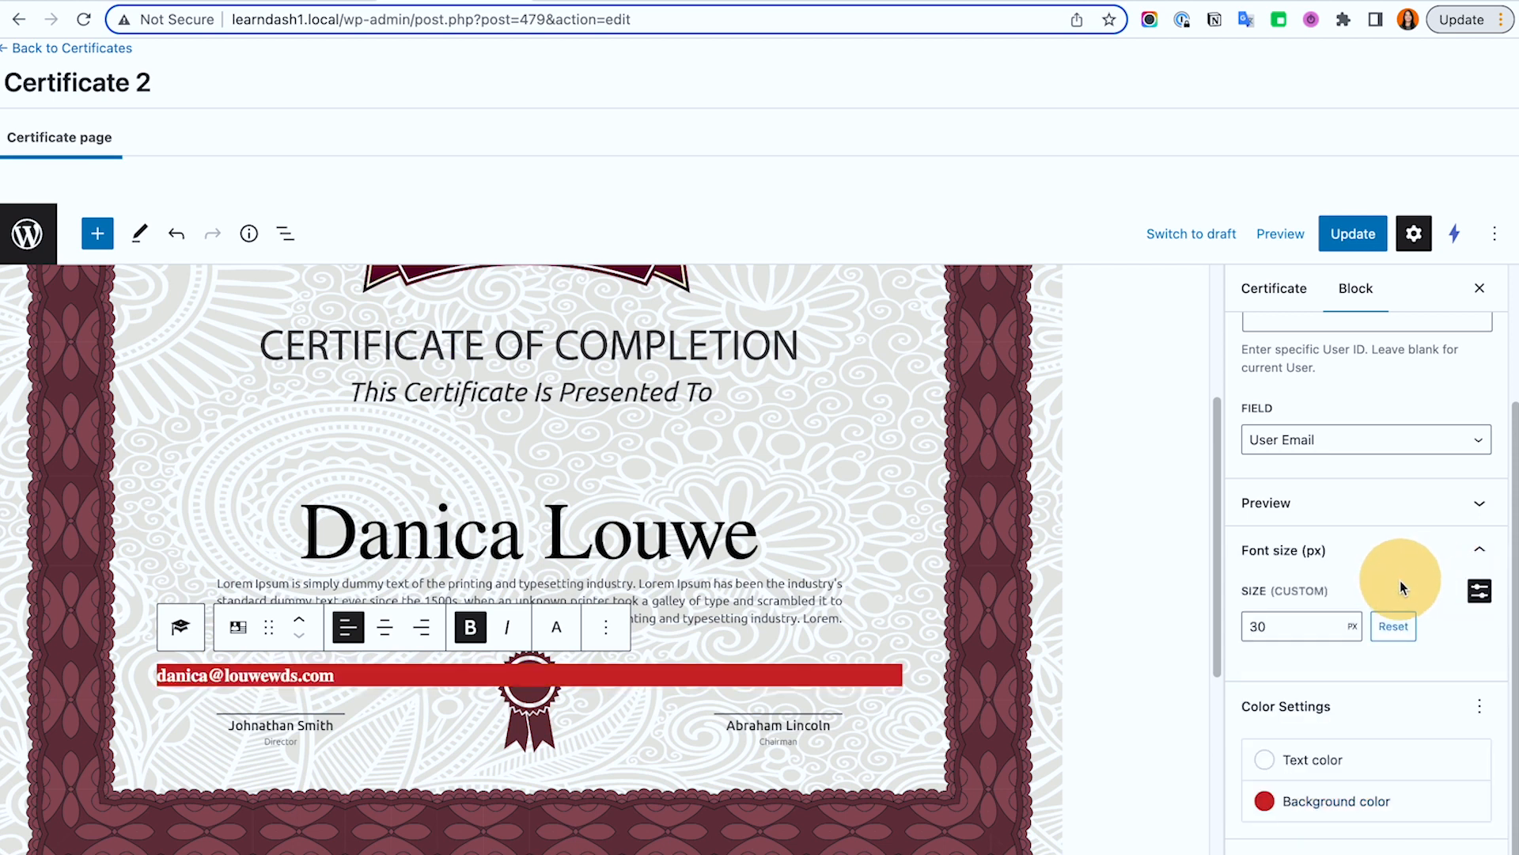
Step: Try the custom font option on the email block, review the font family choices and switch the option off
scroll(1449, 782, up, 2)
scroll(1447, 785, down, 2)
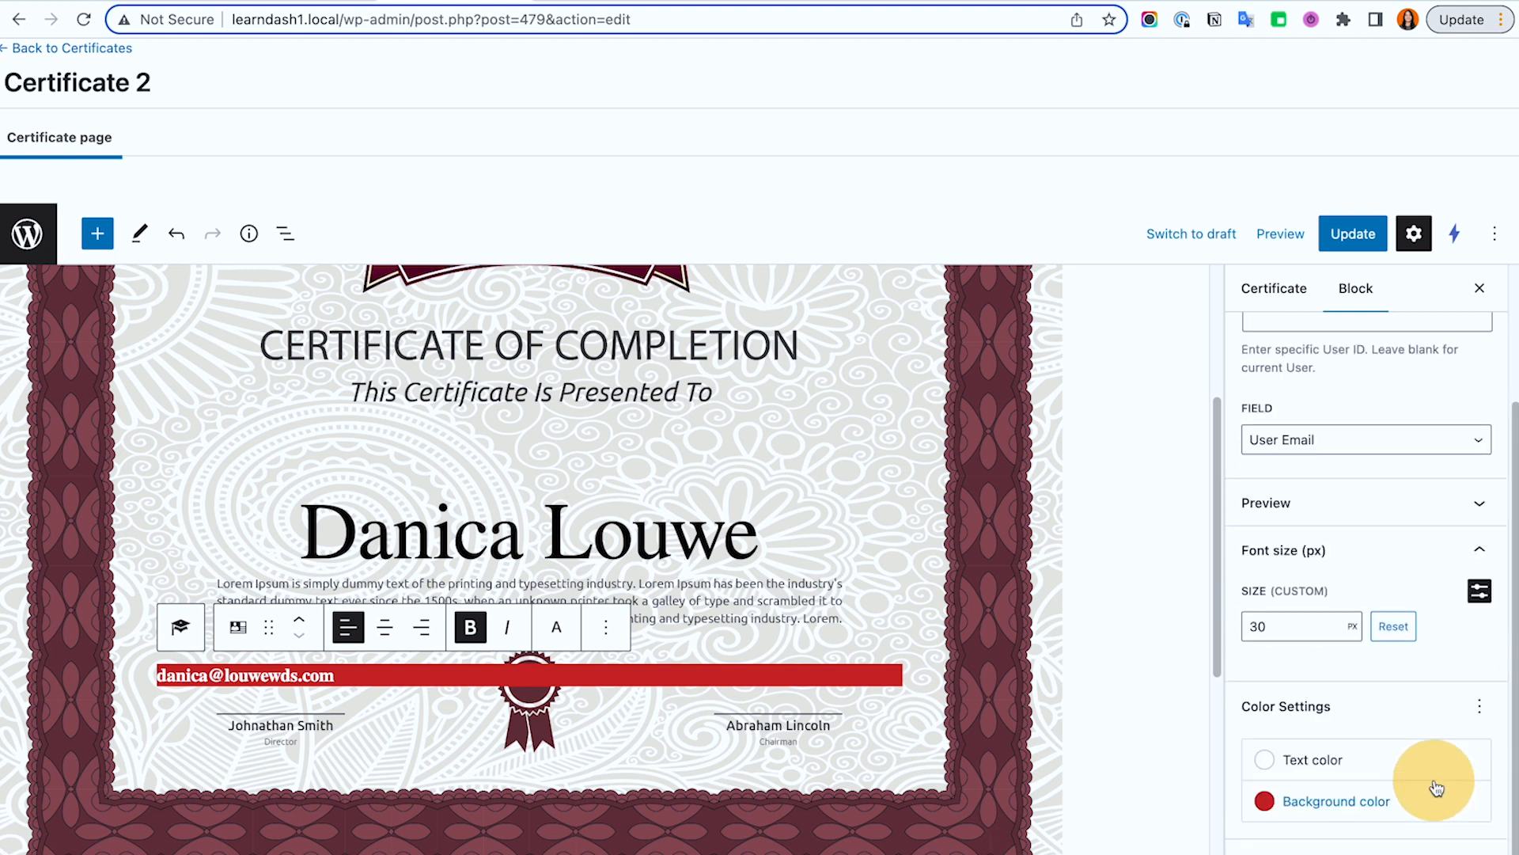
click(1375, 851)
click(1256, 851)
scroll(1345, 788, down, 1)
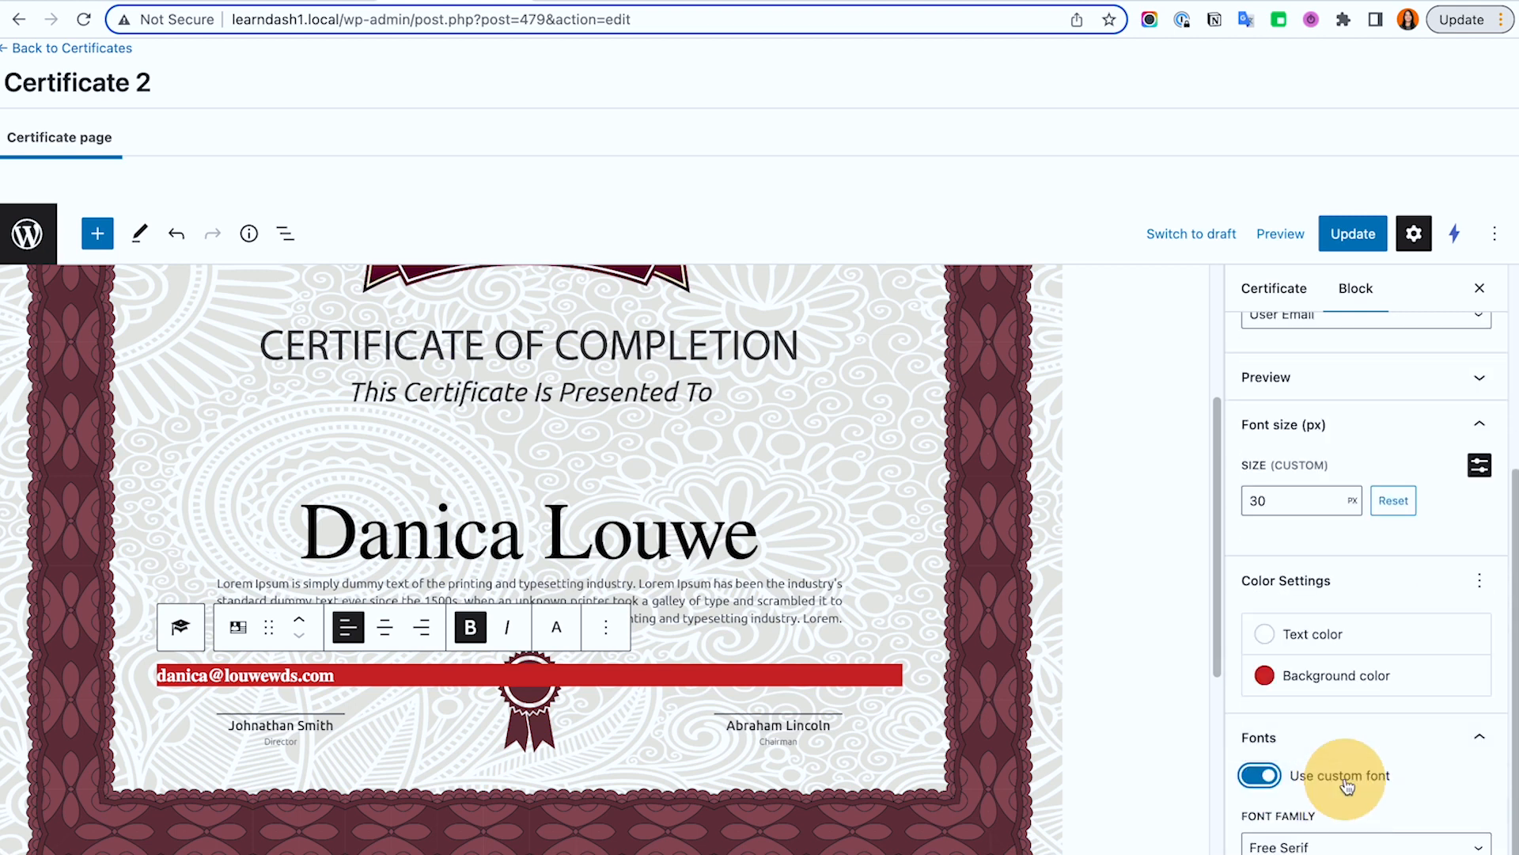
click(1338, 844)
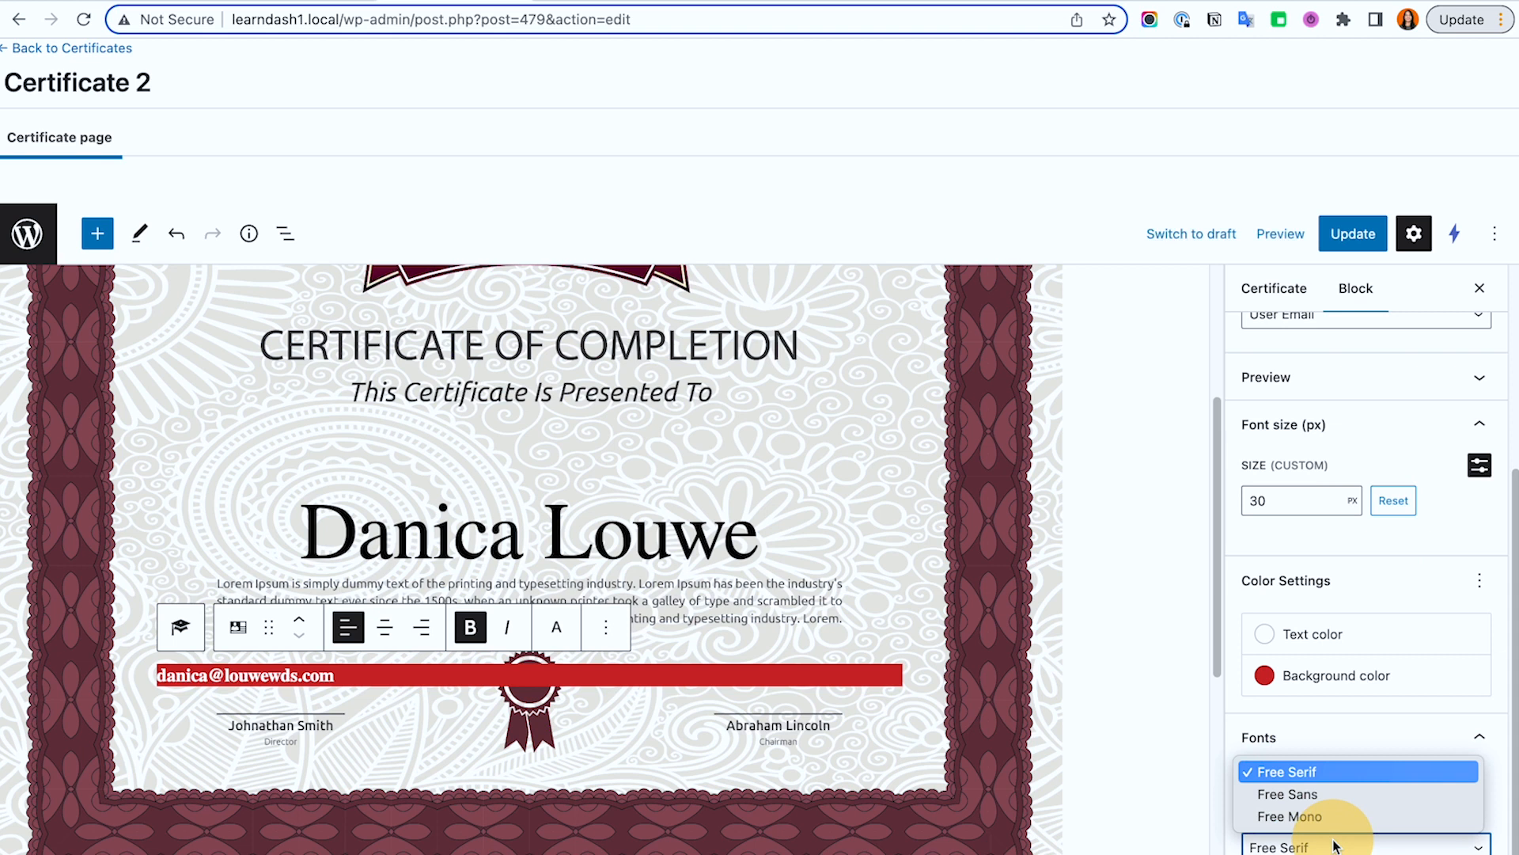
click(1335, 845)
click(1260, 775)
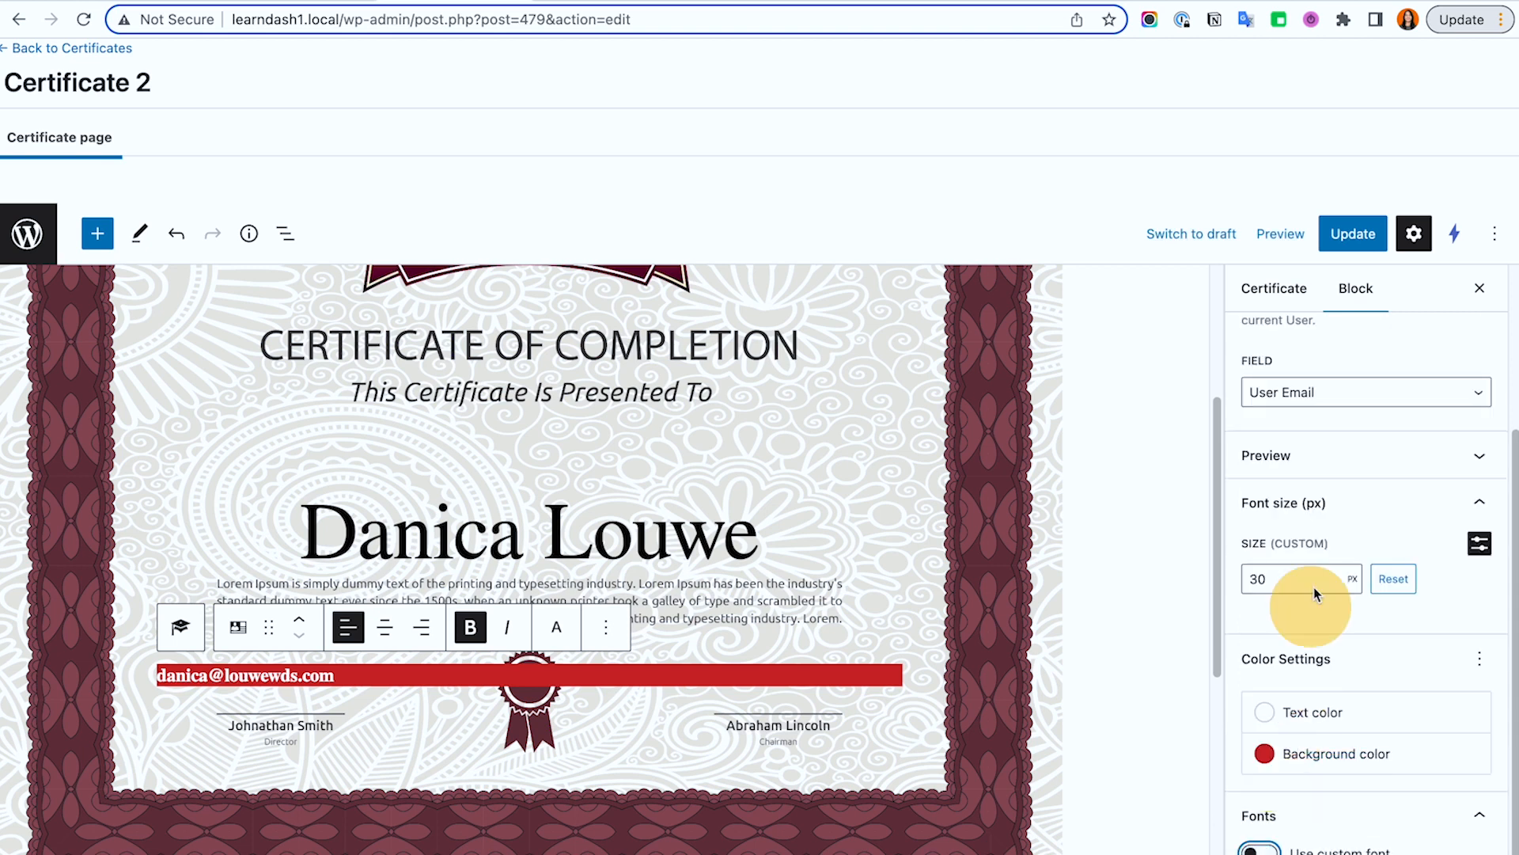
Step: Save the changes to Certificate 2 and check the email block in the PDF preview
click(1353, 233)
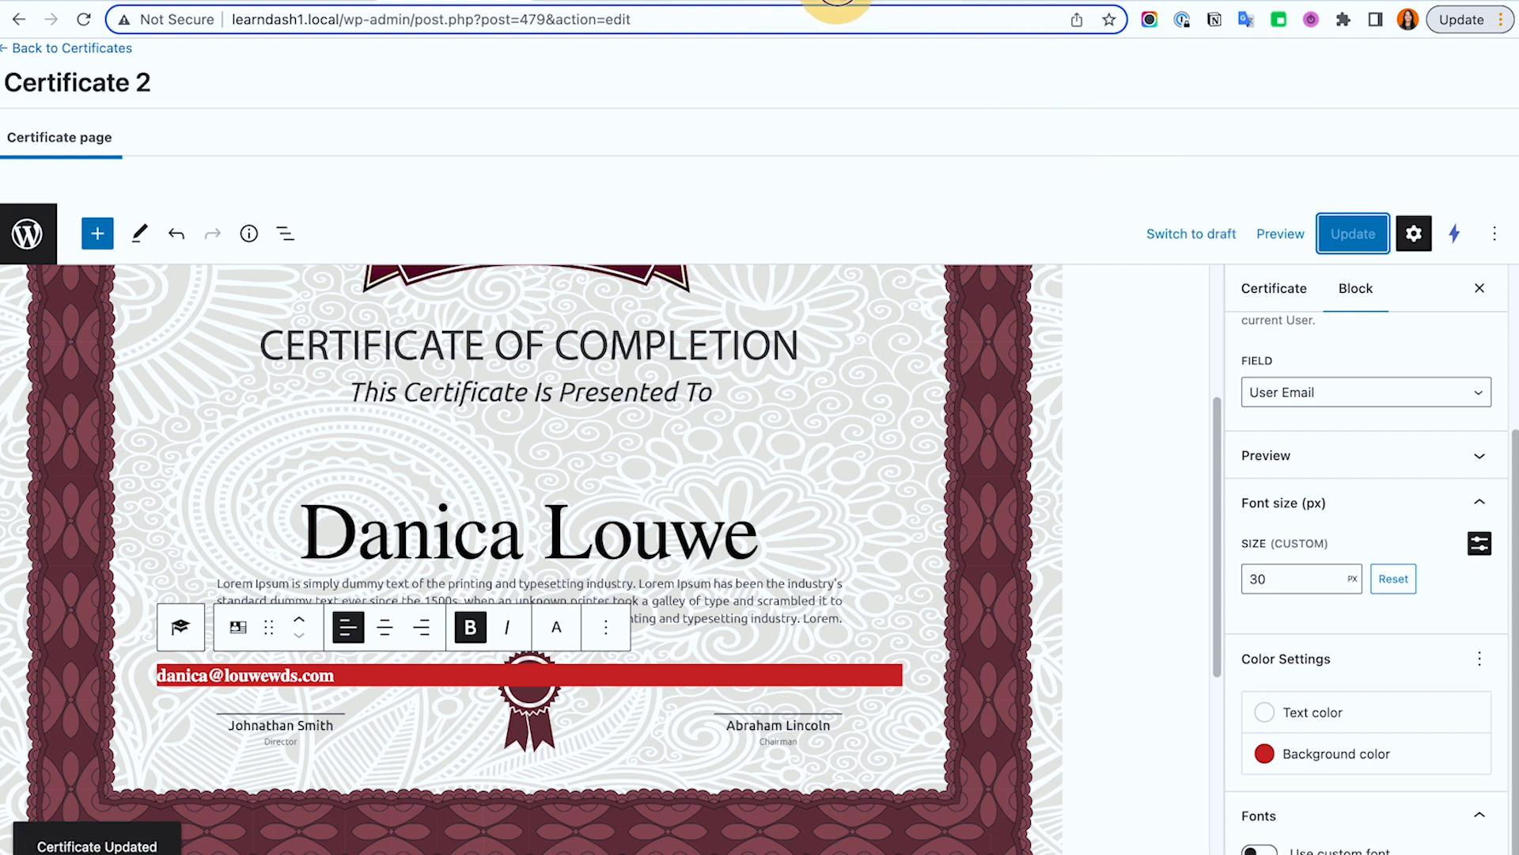
click(837, 1)
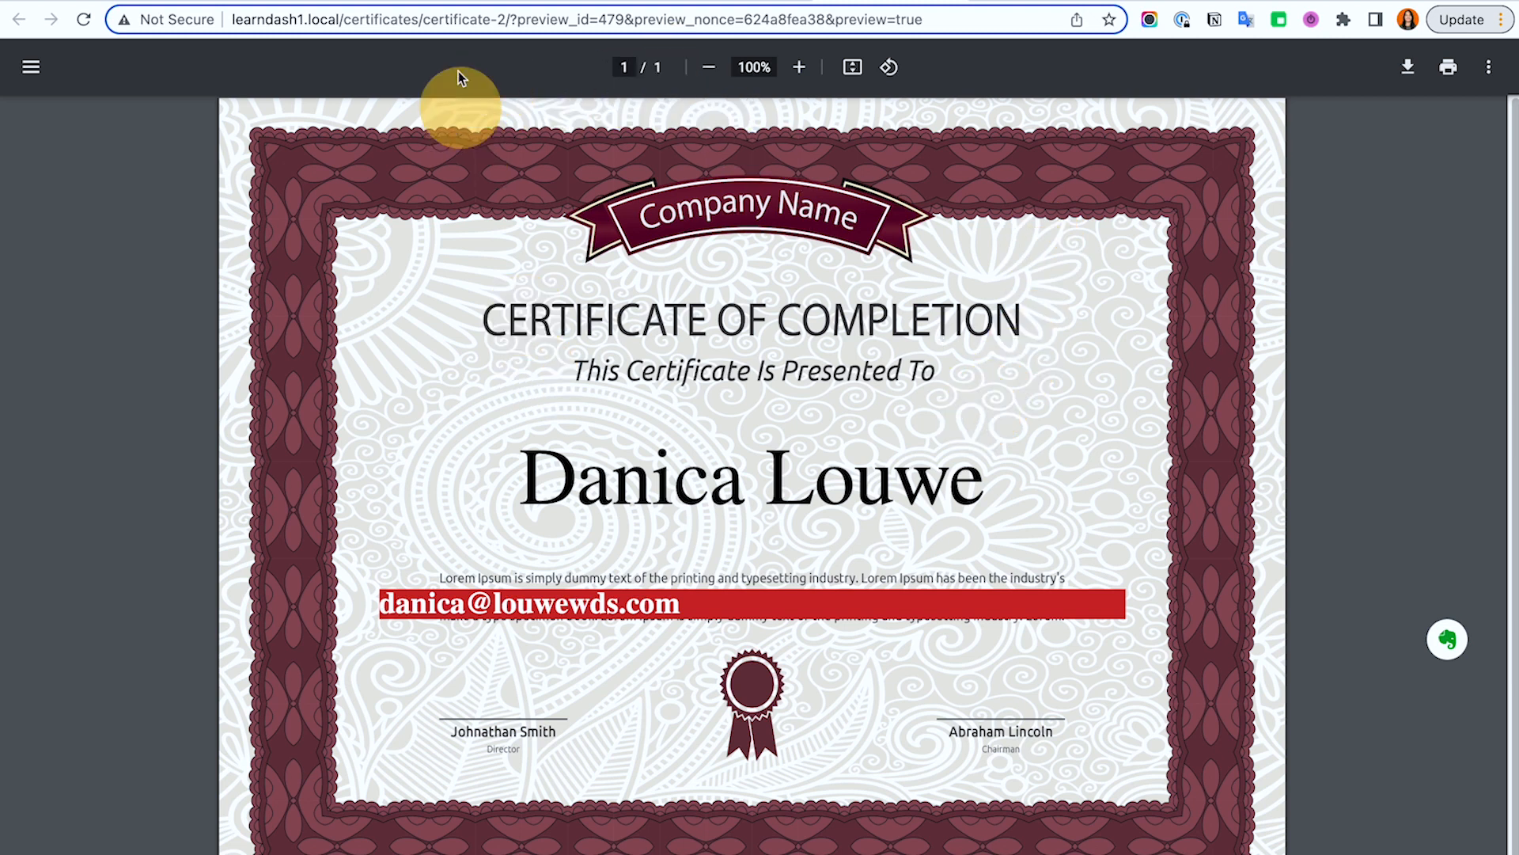
click(463, 2)
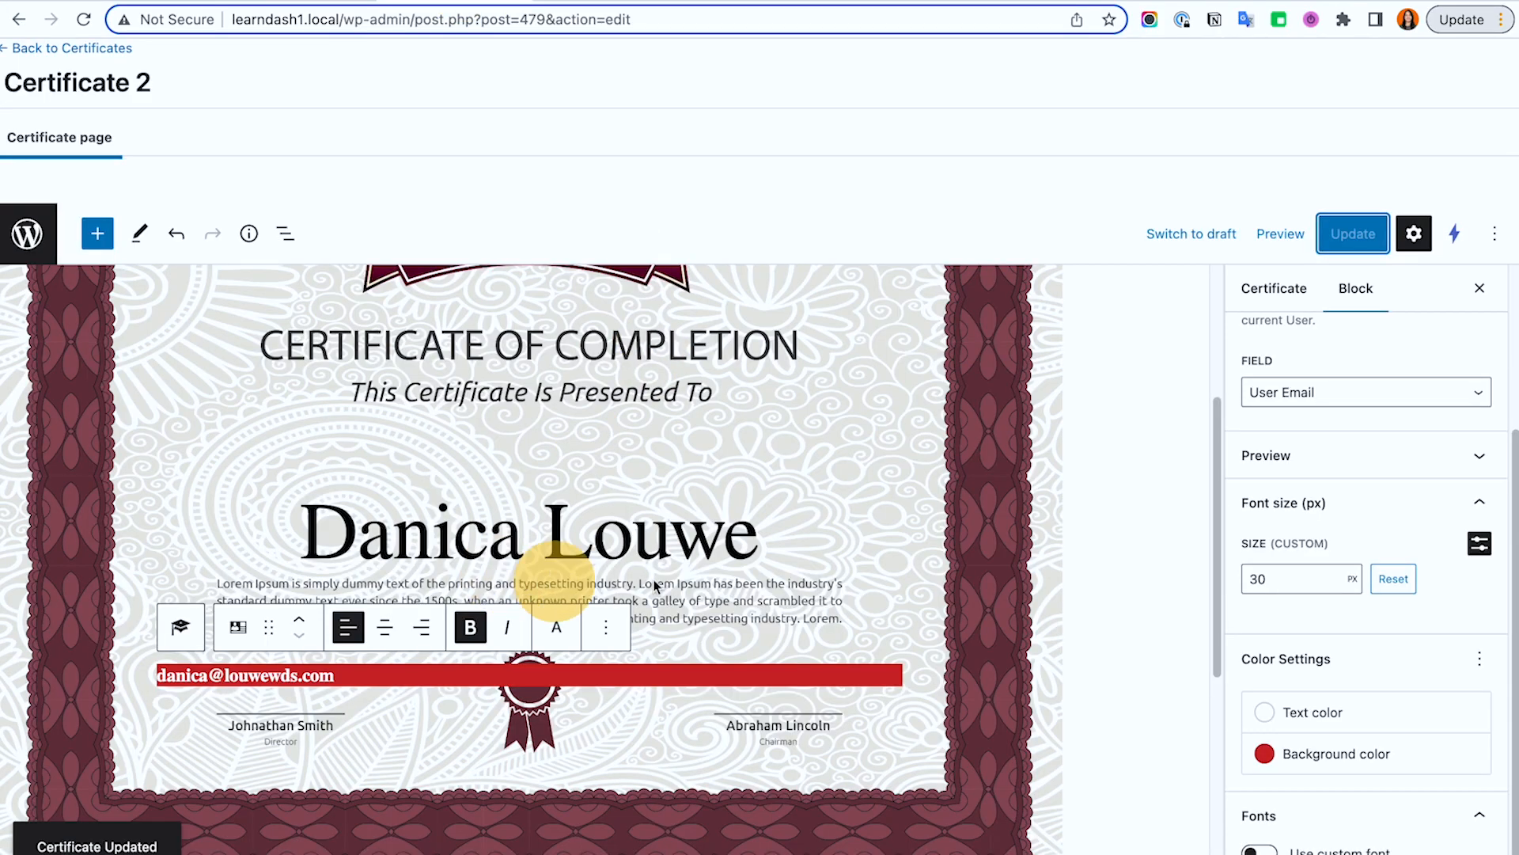
Step: Compare the positions of the student name and email blocks in the builder with those in the PDF preview
click(905, 580)
scroll(800, 617, up, 2)
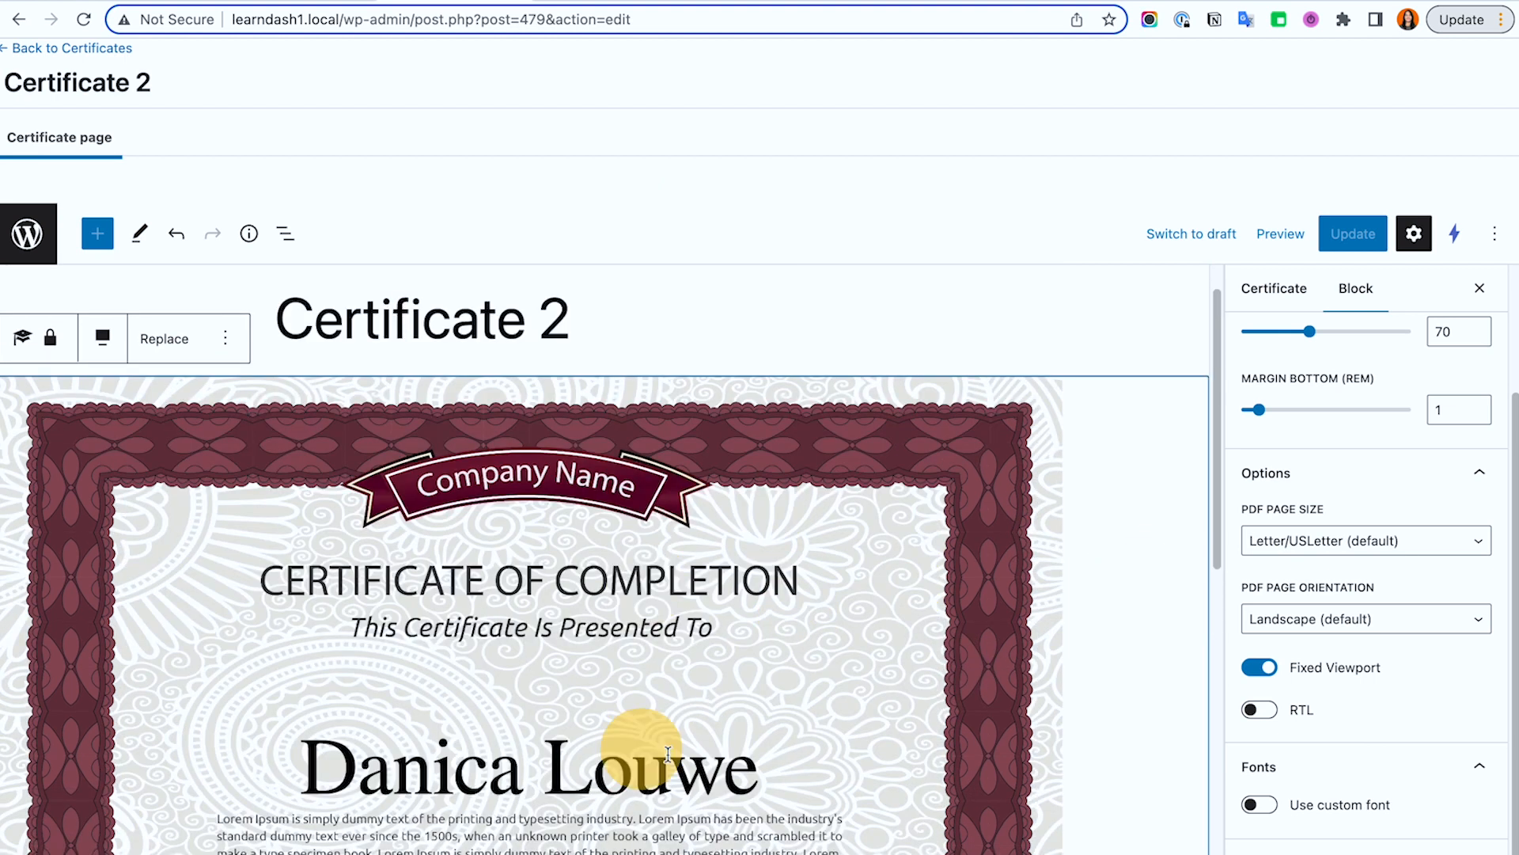
scroll(644, 752, down, 5)
scroll(695, 617, up, 2)
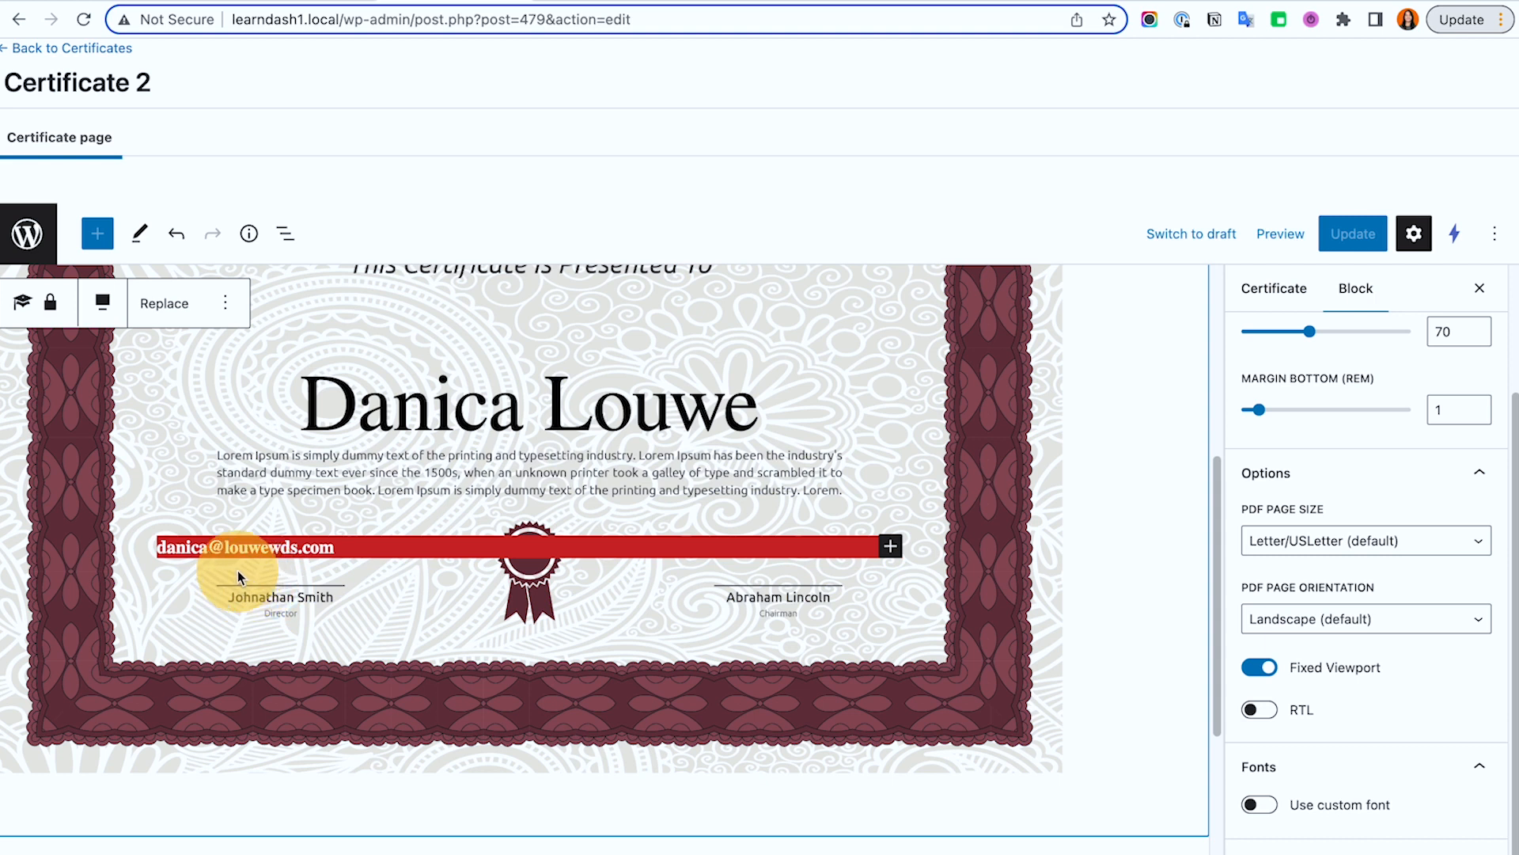
click(893, 3)
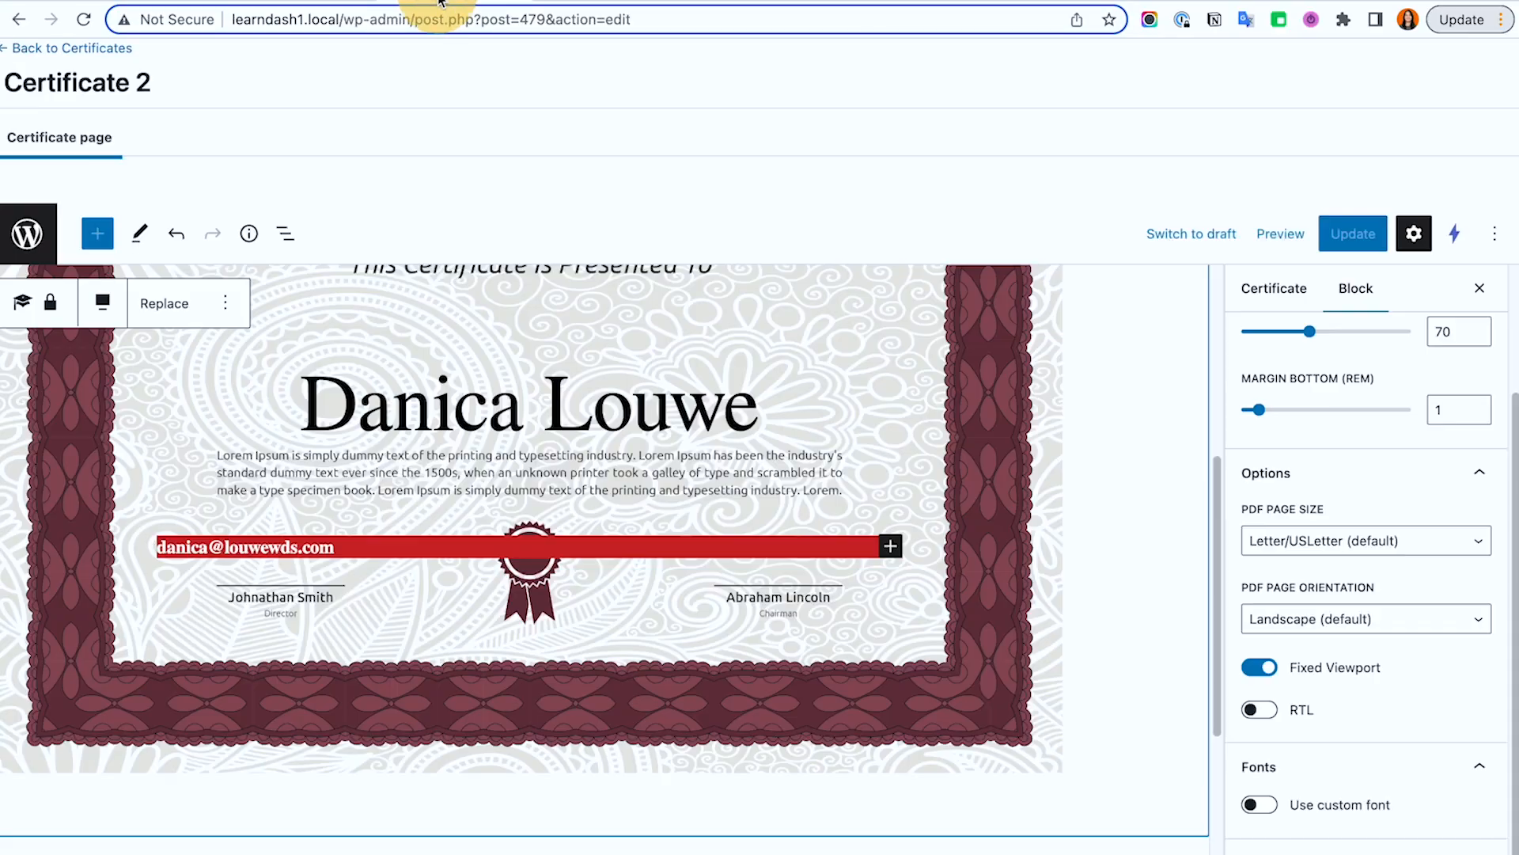
click(455, 4)
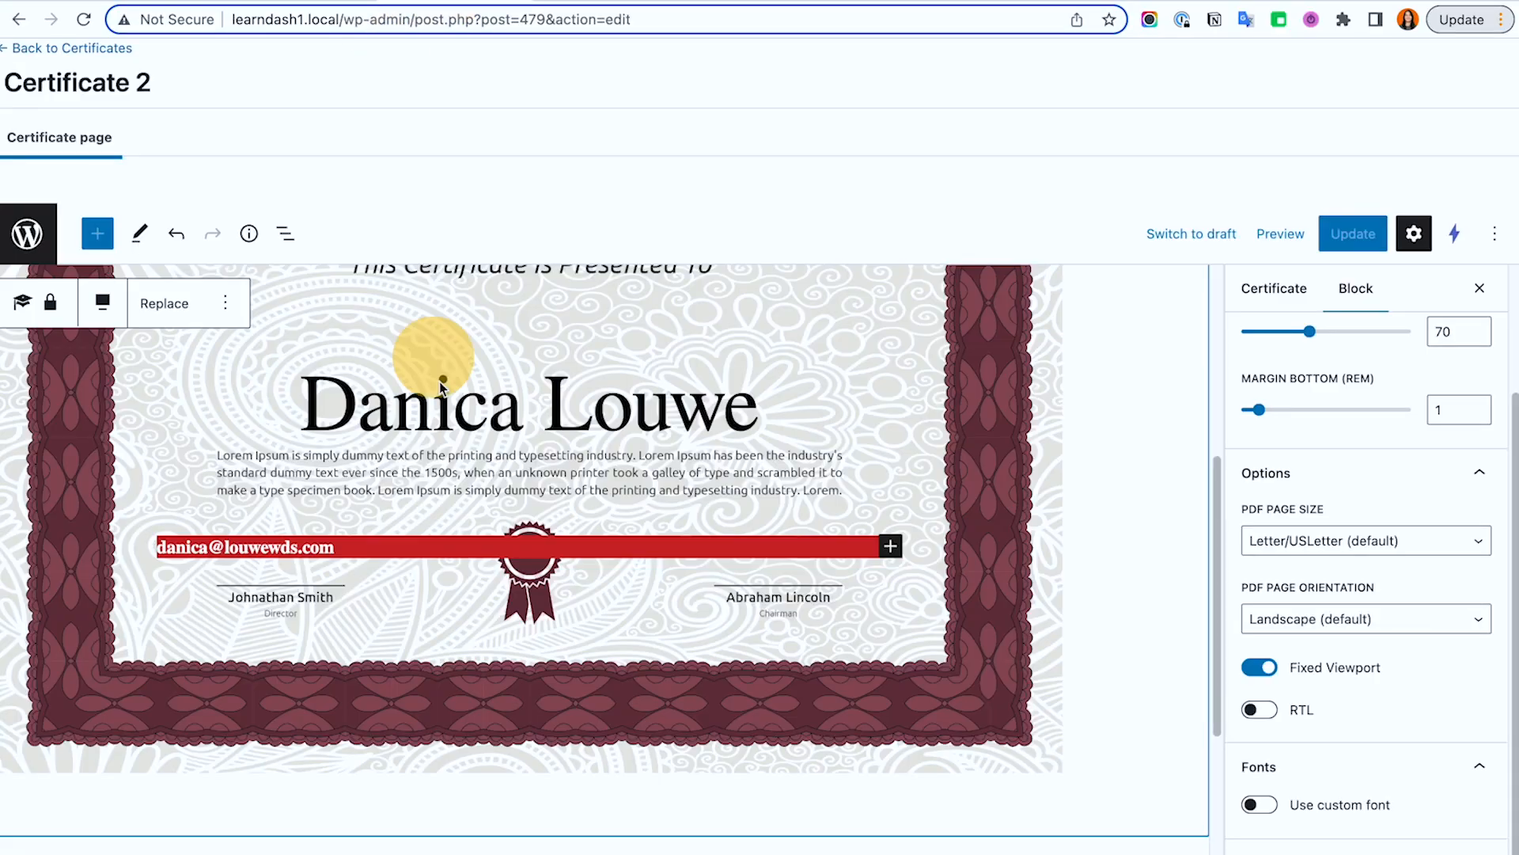
Step: Set the height of the Spacer between the student name and the email block to 70 px
click(368, 502)
click(1266, 506)
text(70)
click(732, 411)
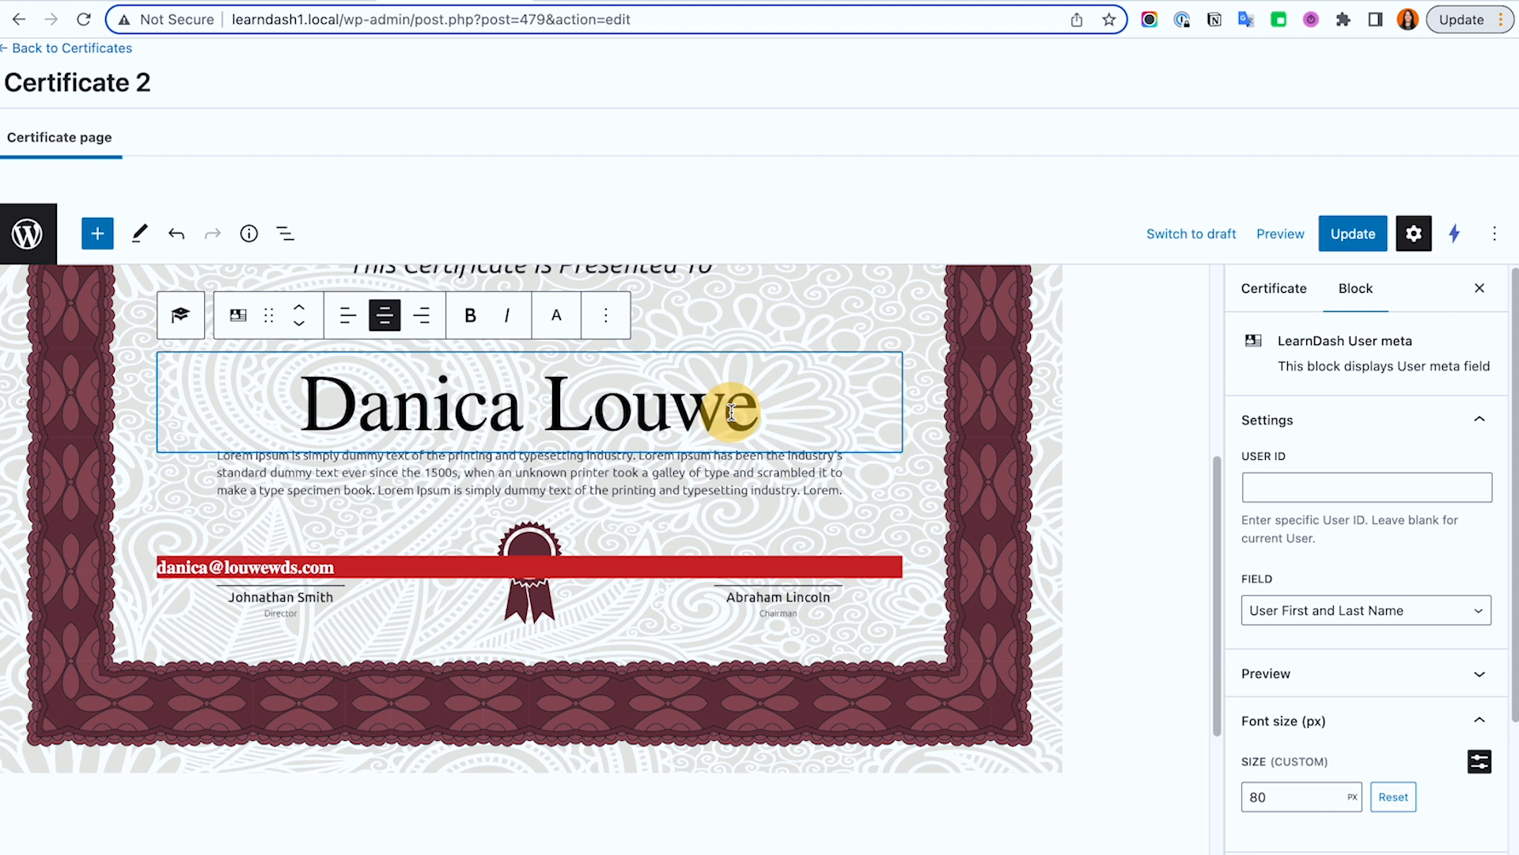
click(1257, 801)
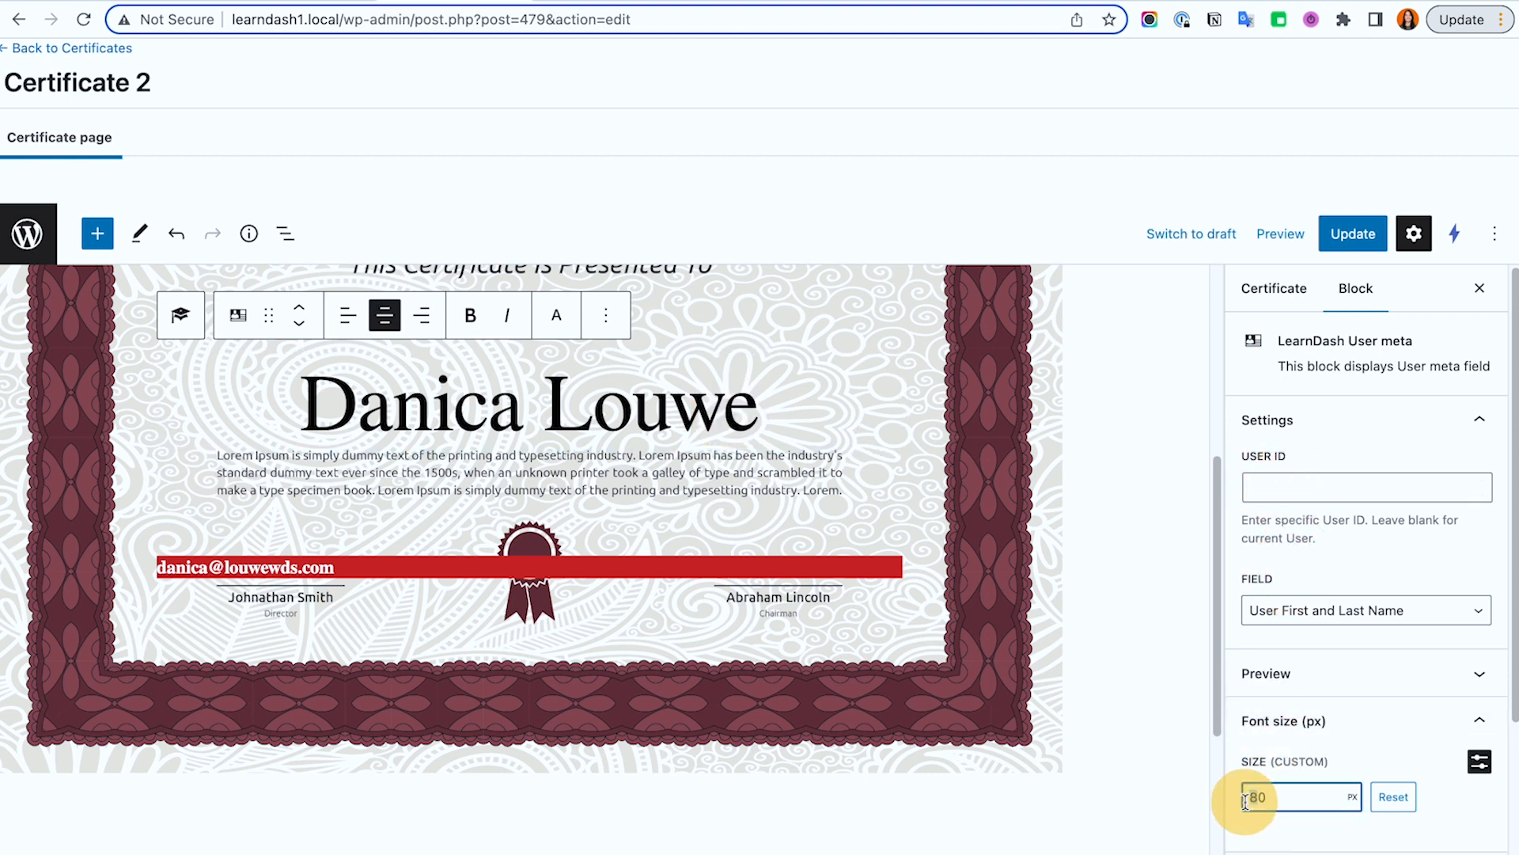
click(657, 379)
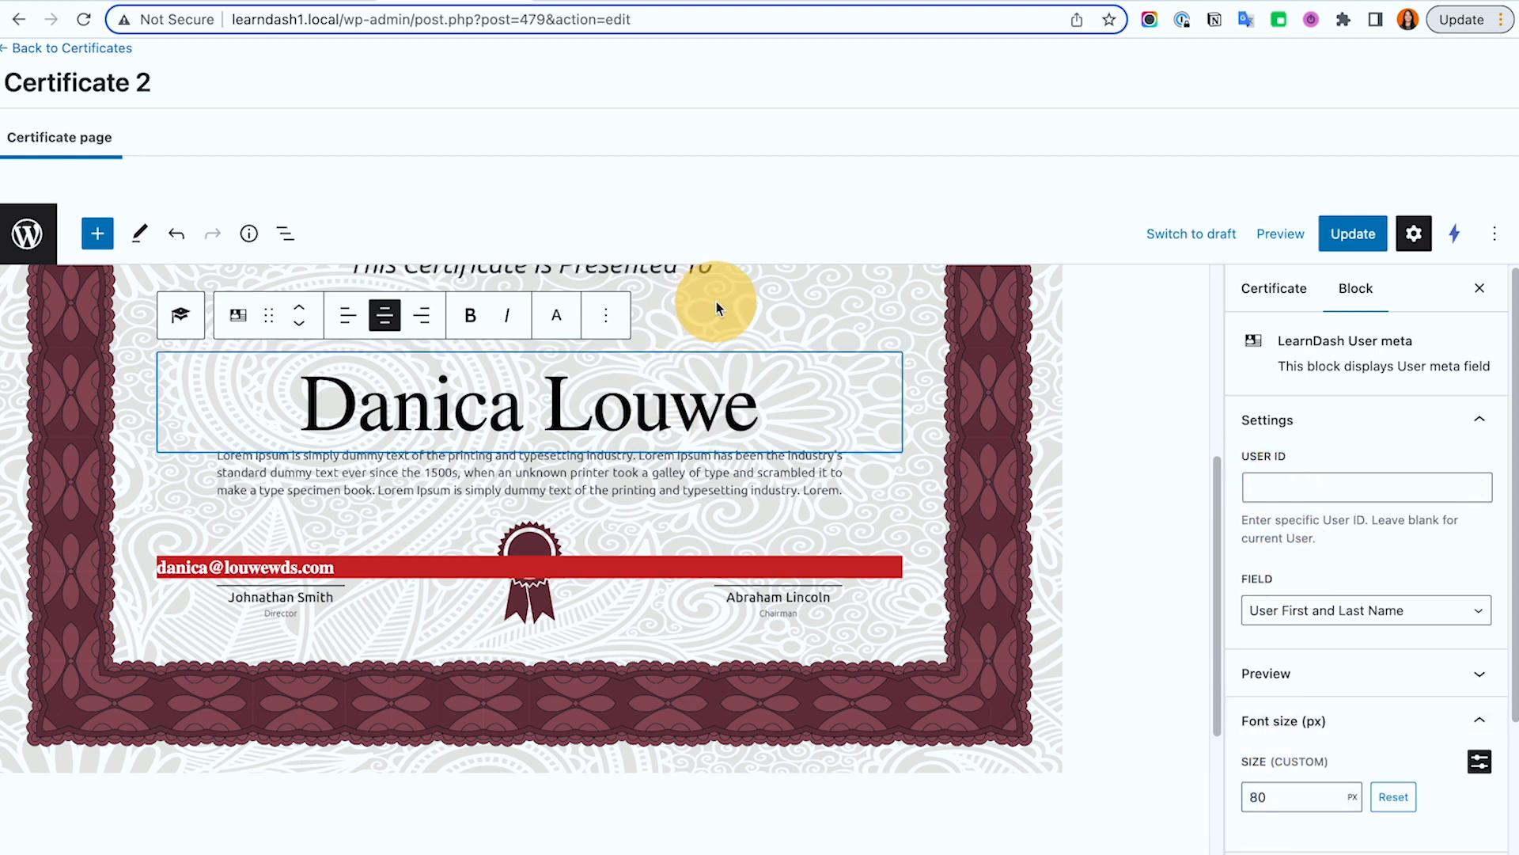
Step: Set the height of the Spacer above the student name to 350 px, save Certificate 2 and check its PDF preview
click(716, 307)
click(1273, 507)
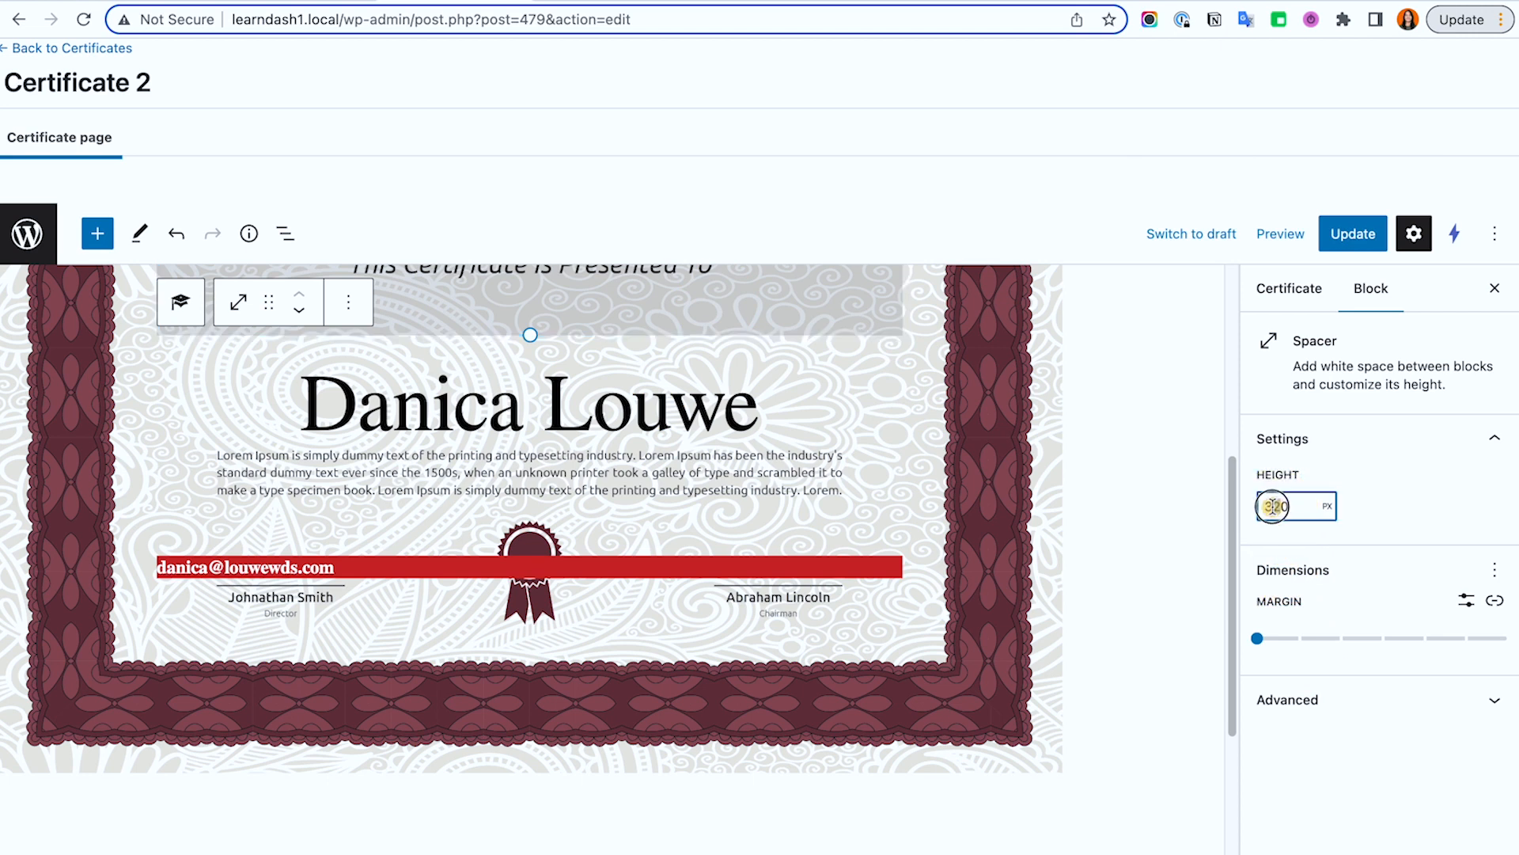
text(5)
click(1352, 234)
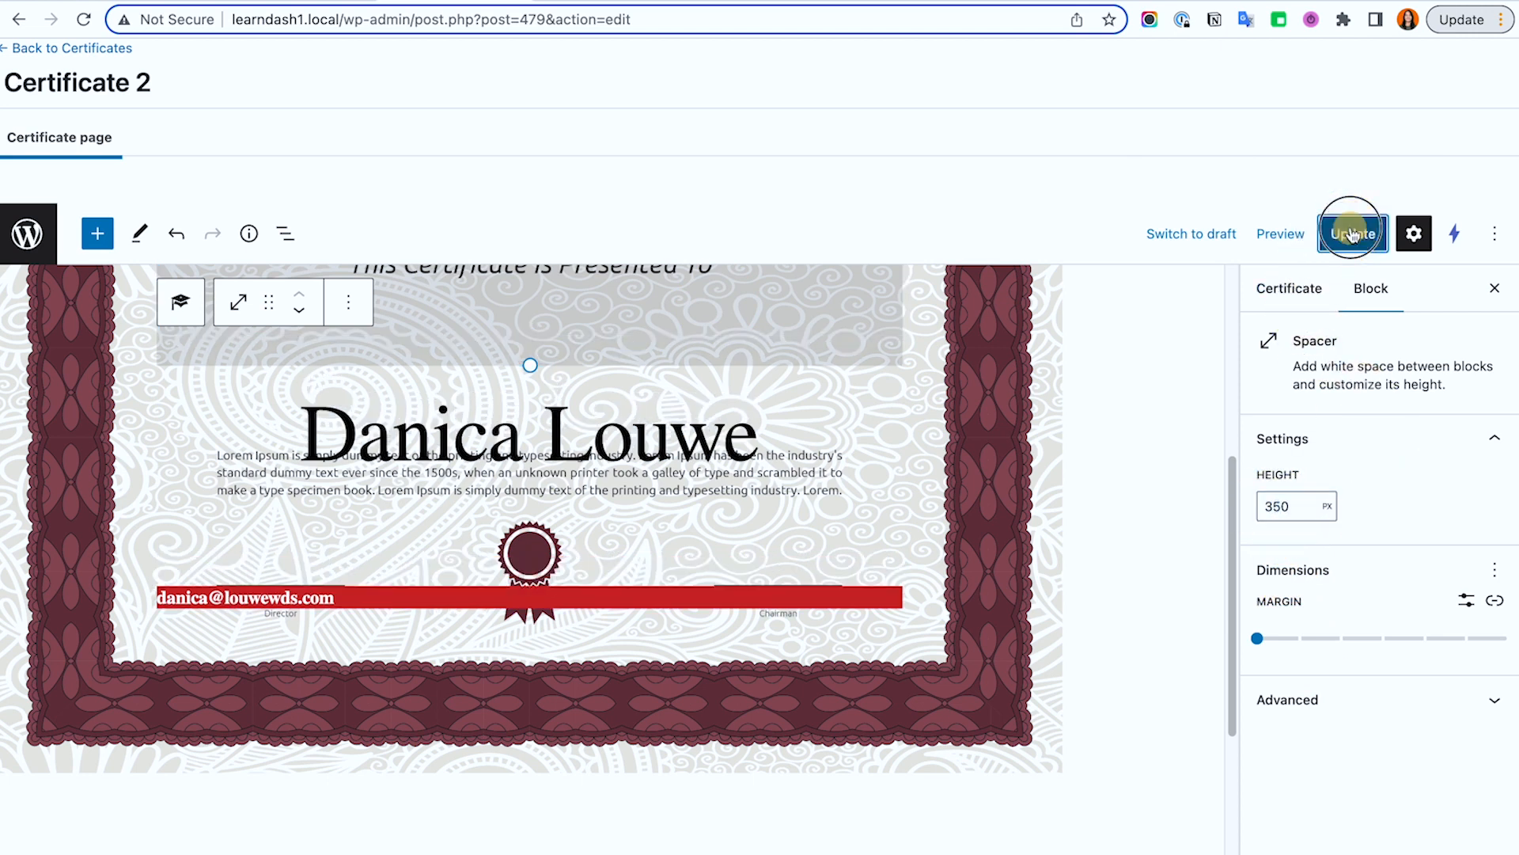
click(888, 2)
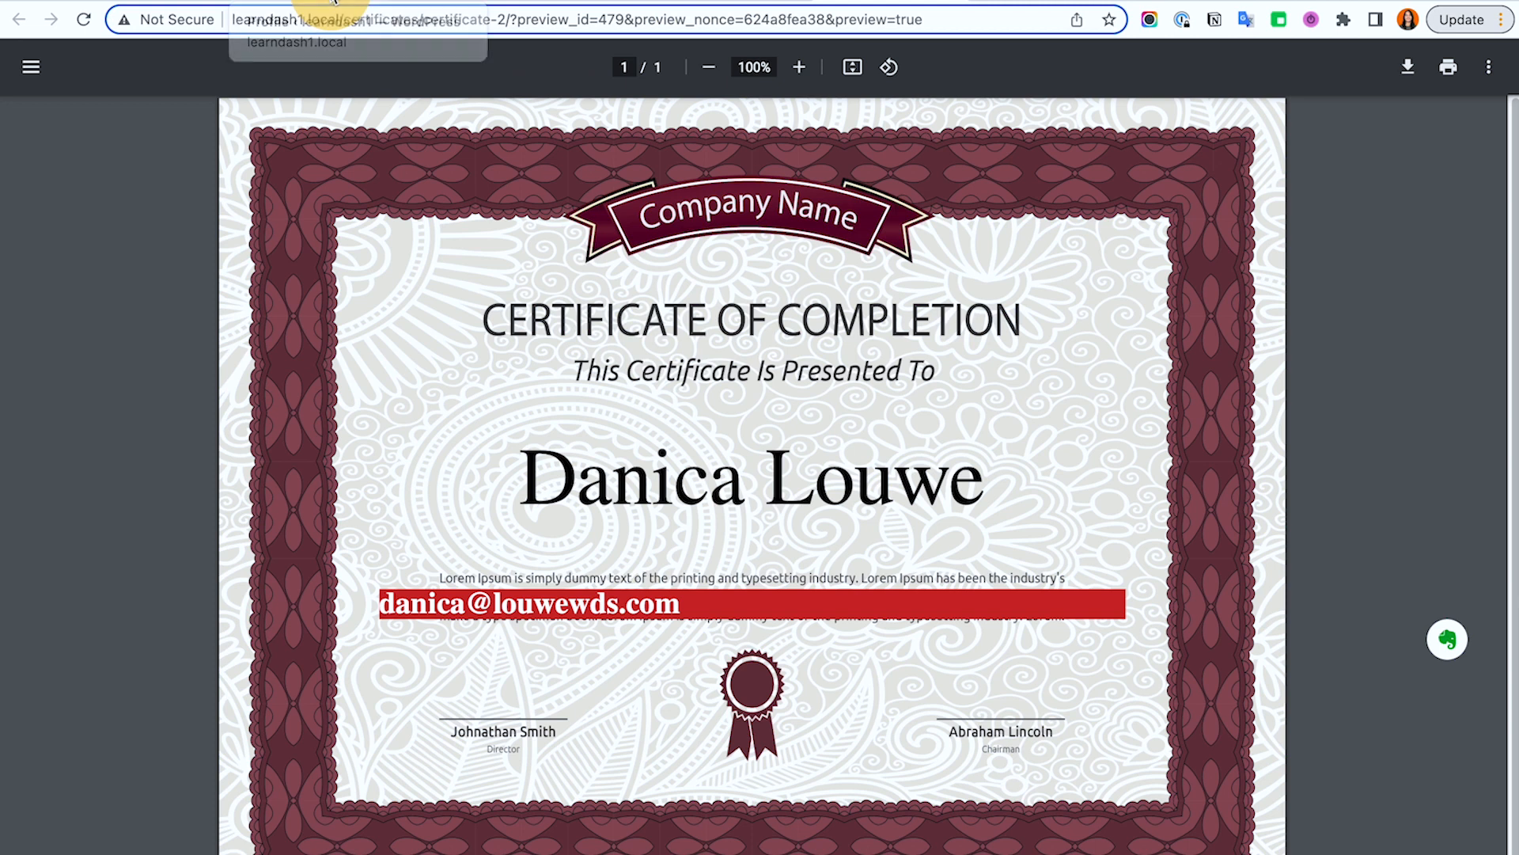
Step: Open the settings of the "[Exercise] Get engaged!" quiz, review the Quiz Certificate choices and return to the quiz list
click(405, 2)
click(131, 1)
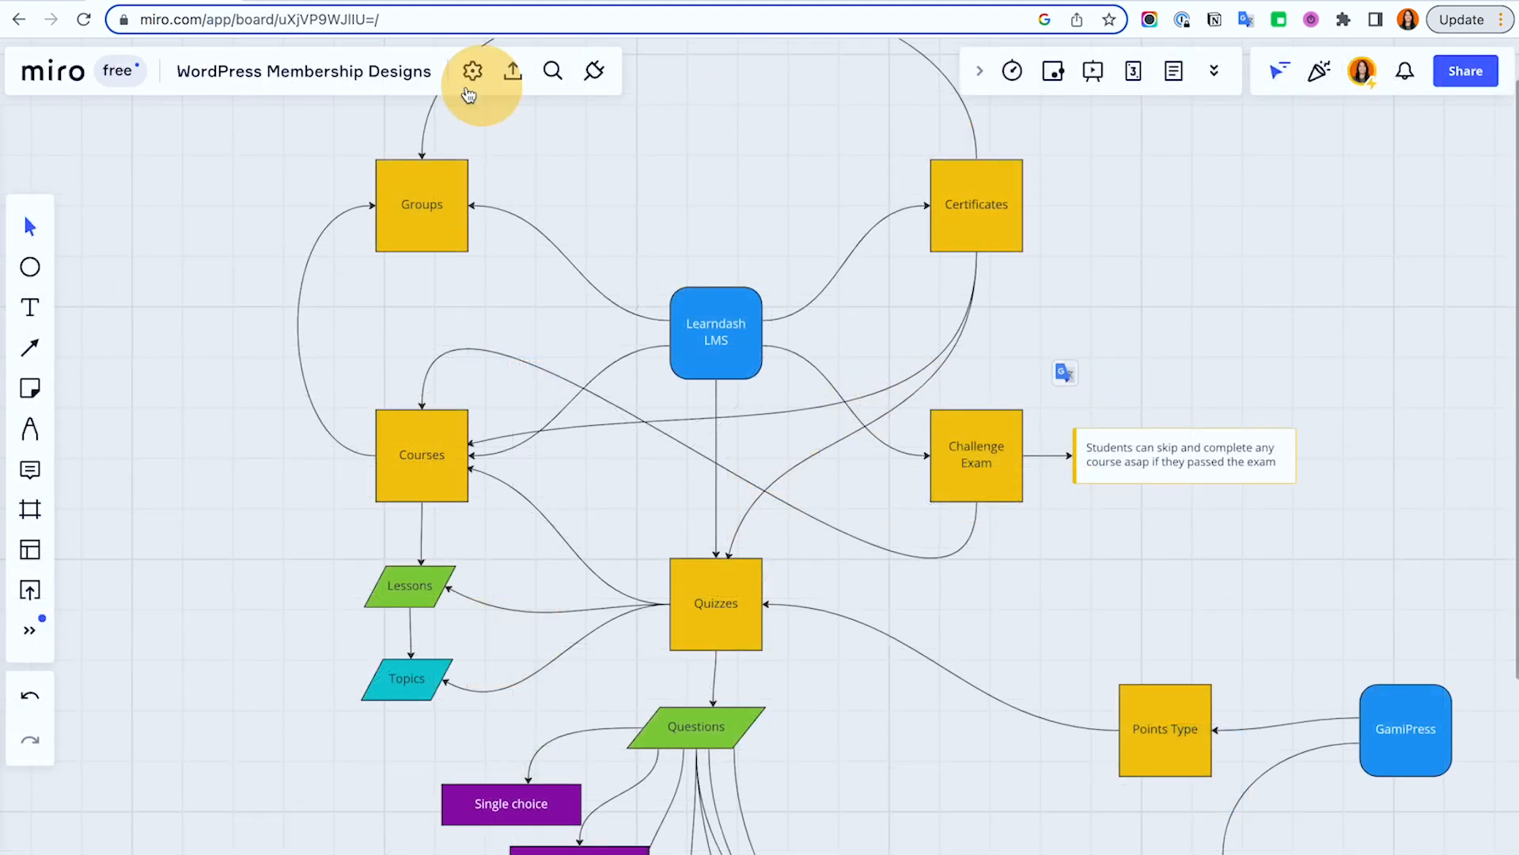
click(419, 140)
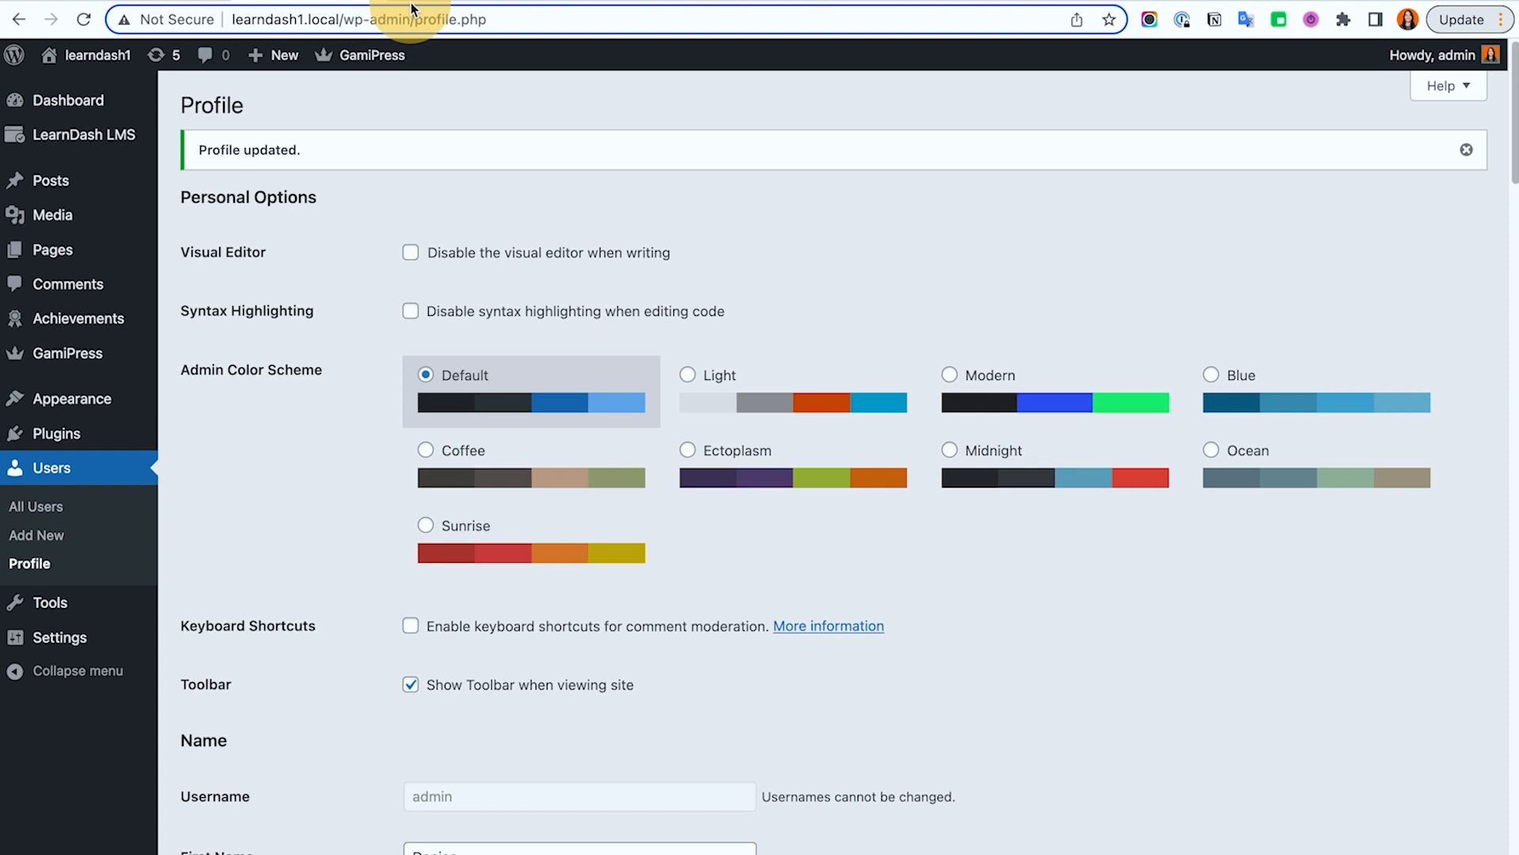
mouse_move(95, 141)
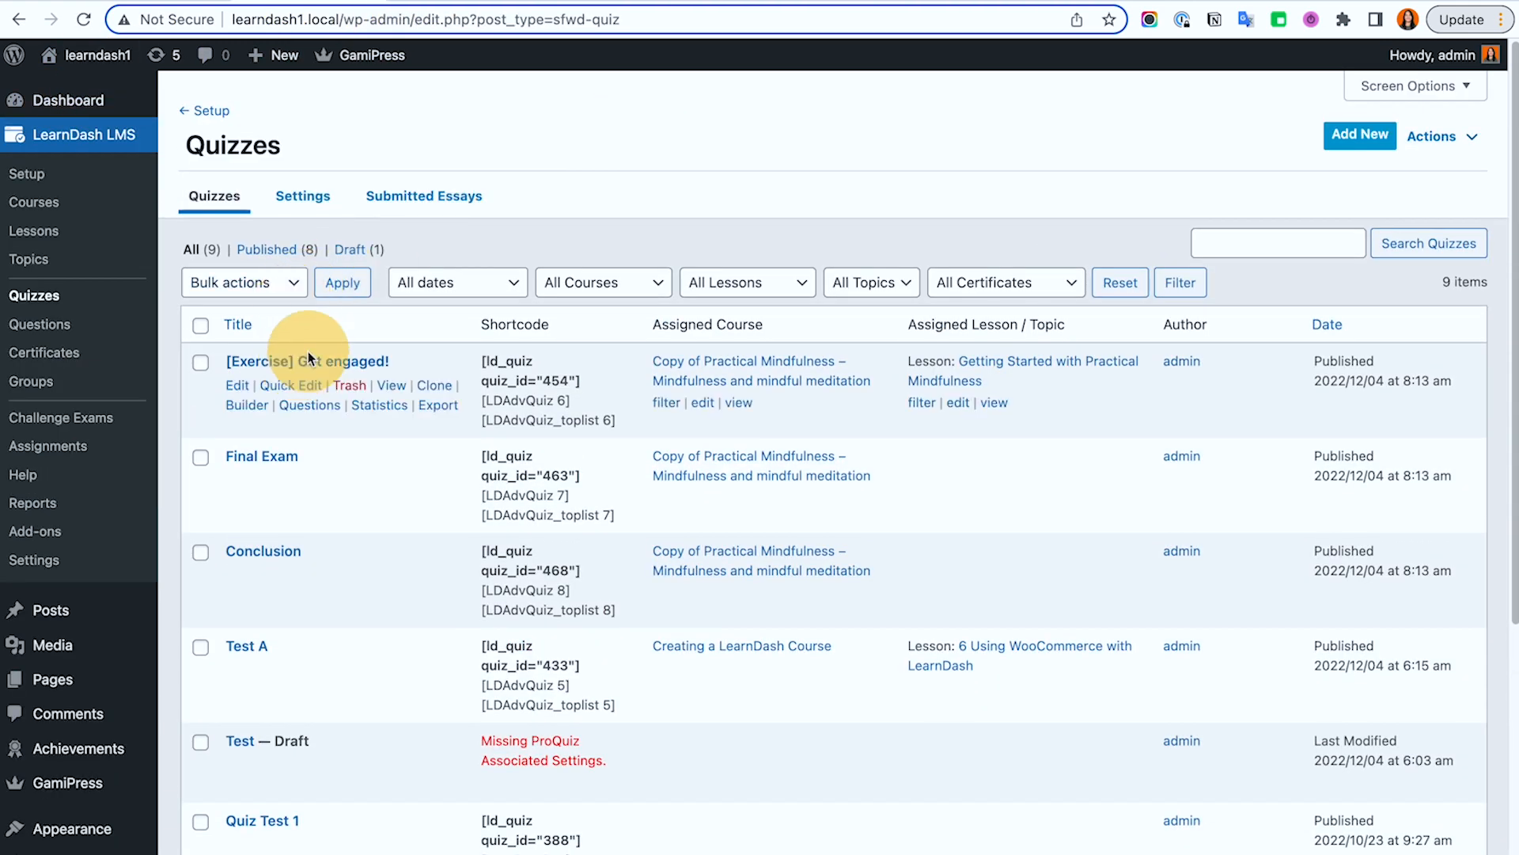
click(309, 358)
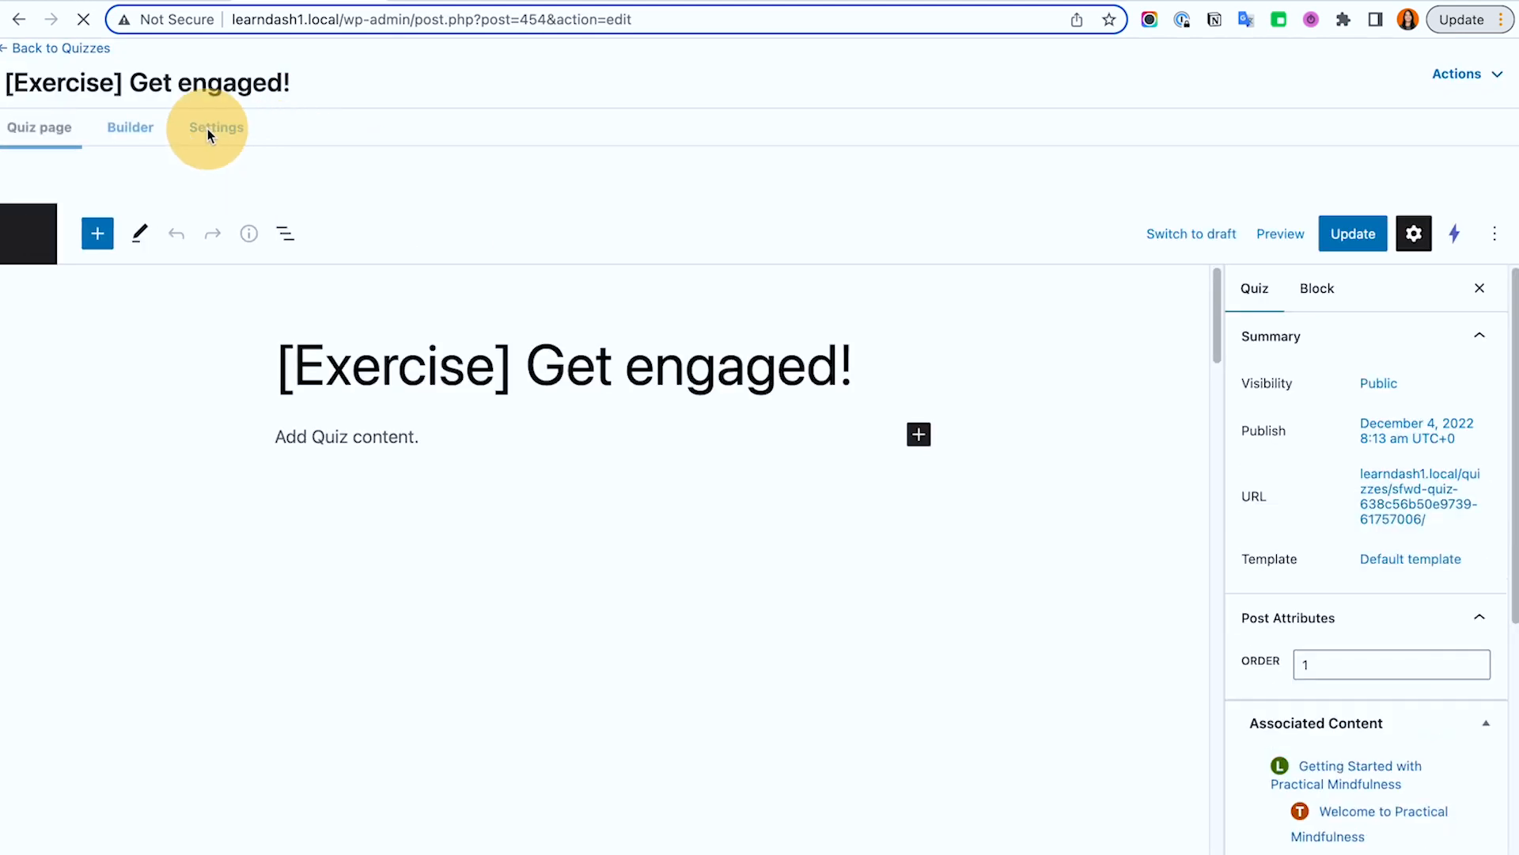
click(207, 130)
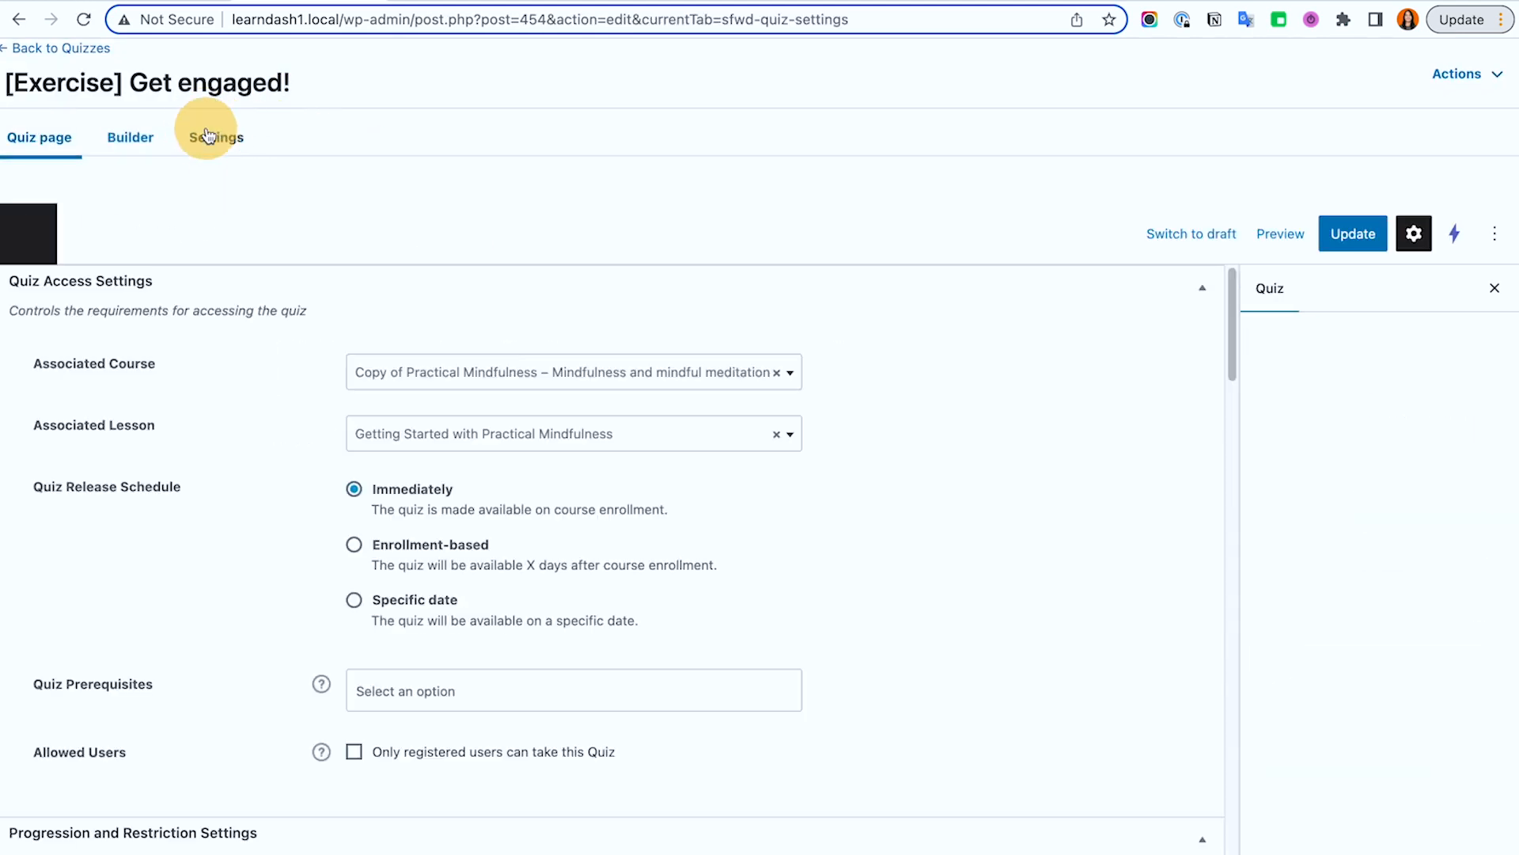
scroll(614, 605, down, 4)
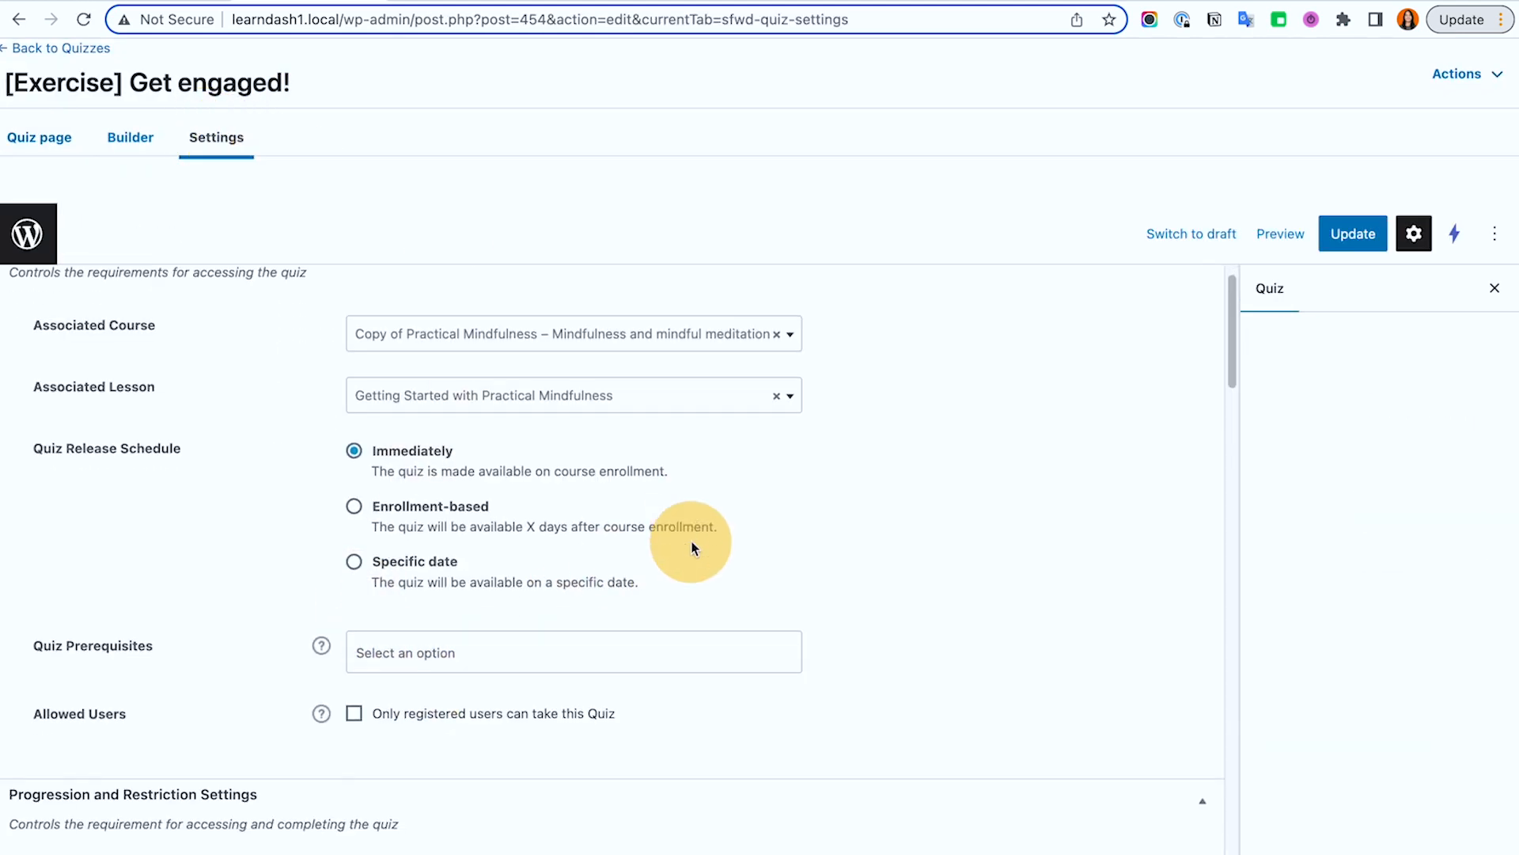
click(412, 672)
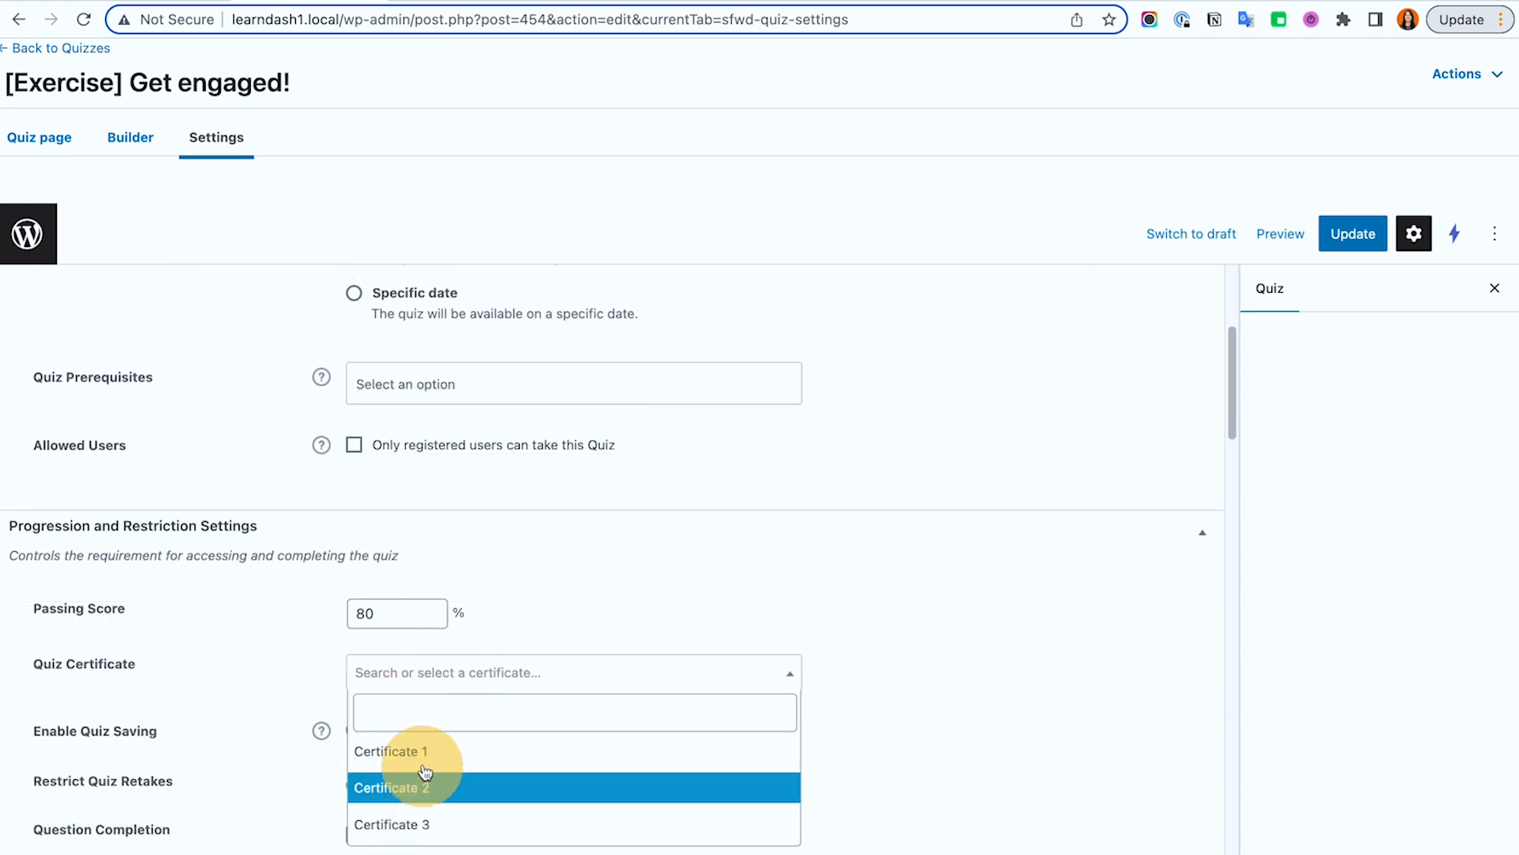
click(69, 49)
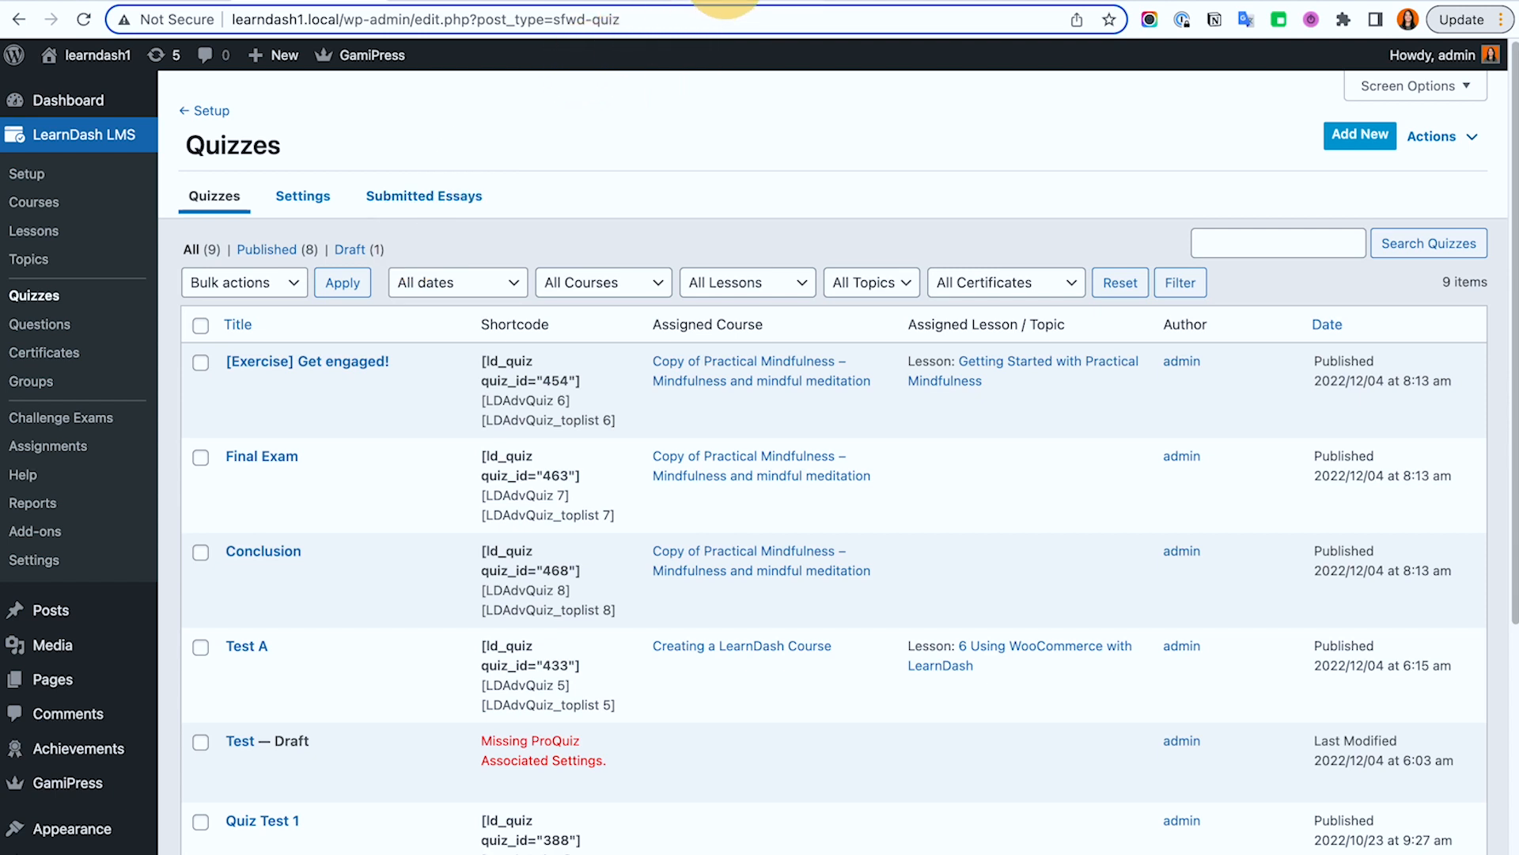
Step: Open the settings of Group A Test, review the Group Certificate choices without changing them and go to the certificates list
click(92, 388)
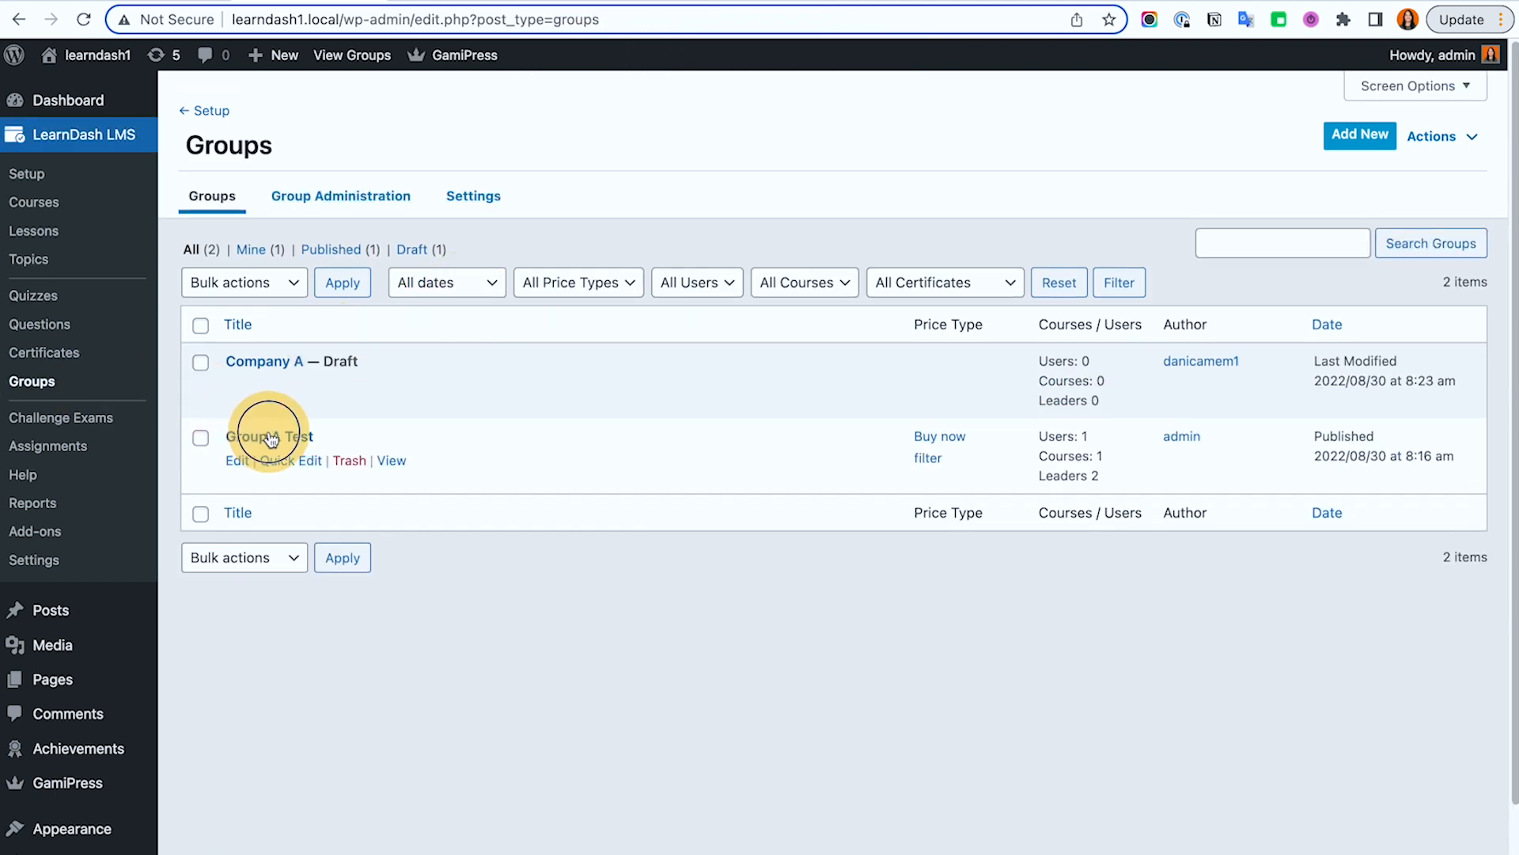
click(258, 437)
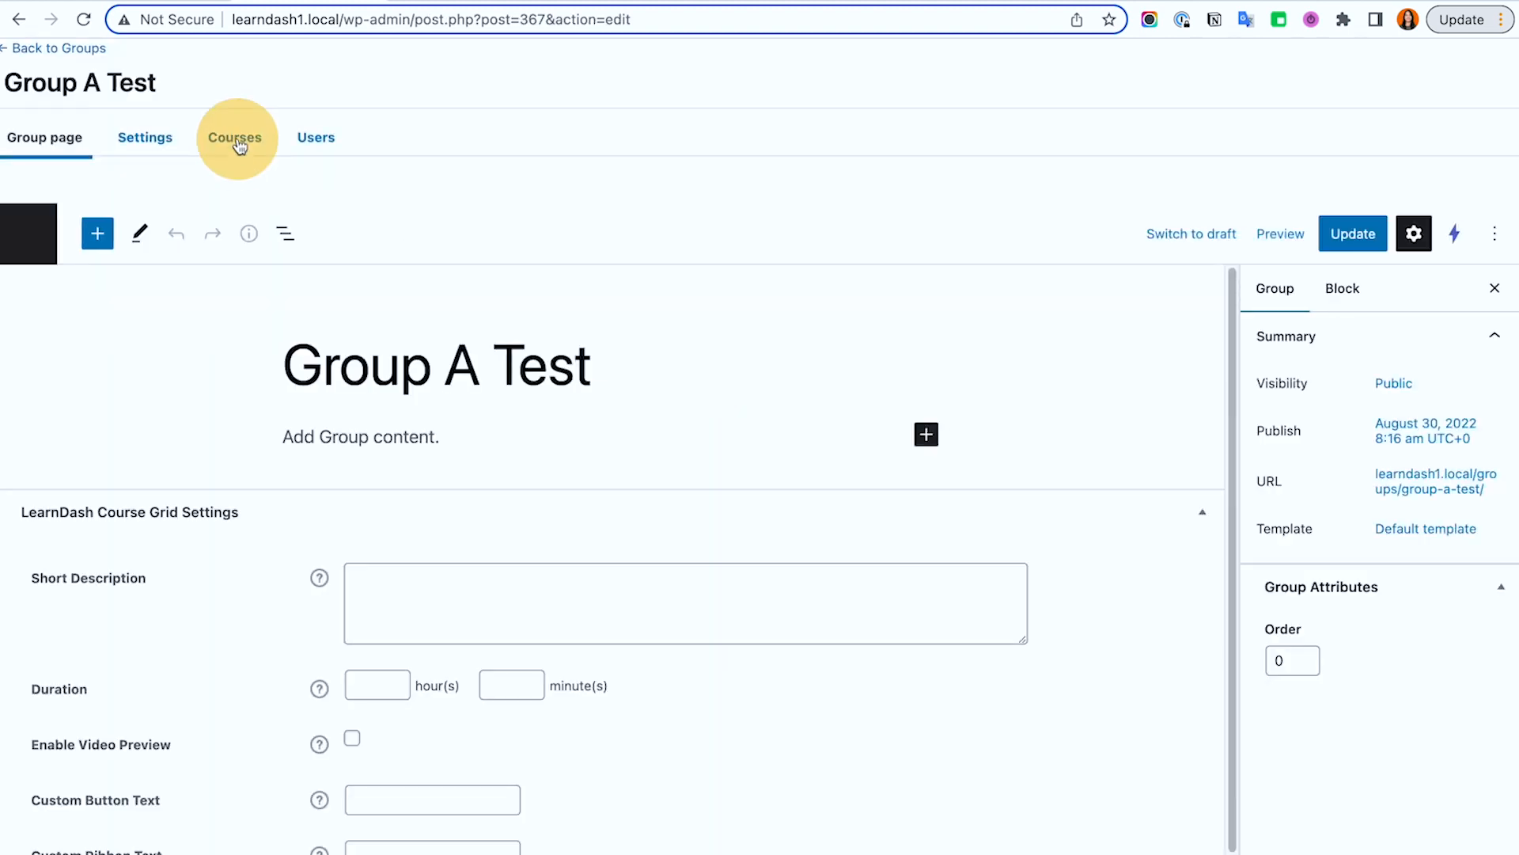
click(155, 131)
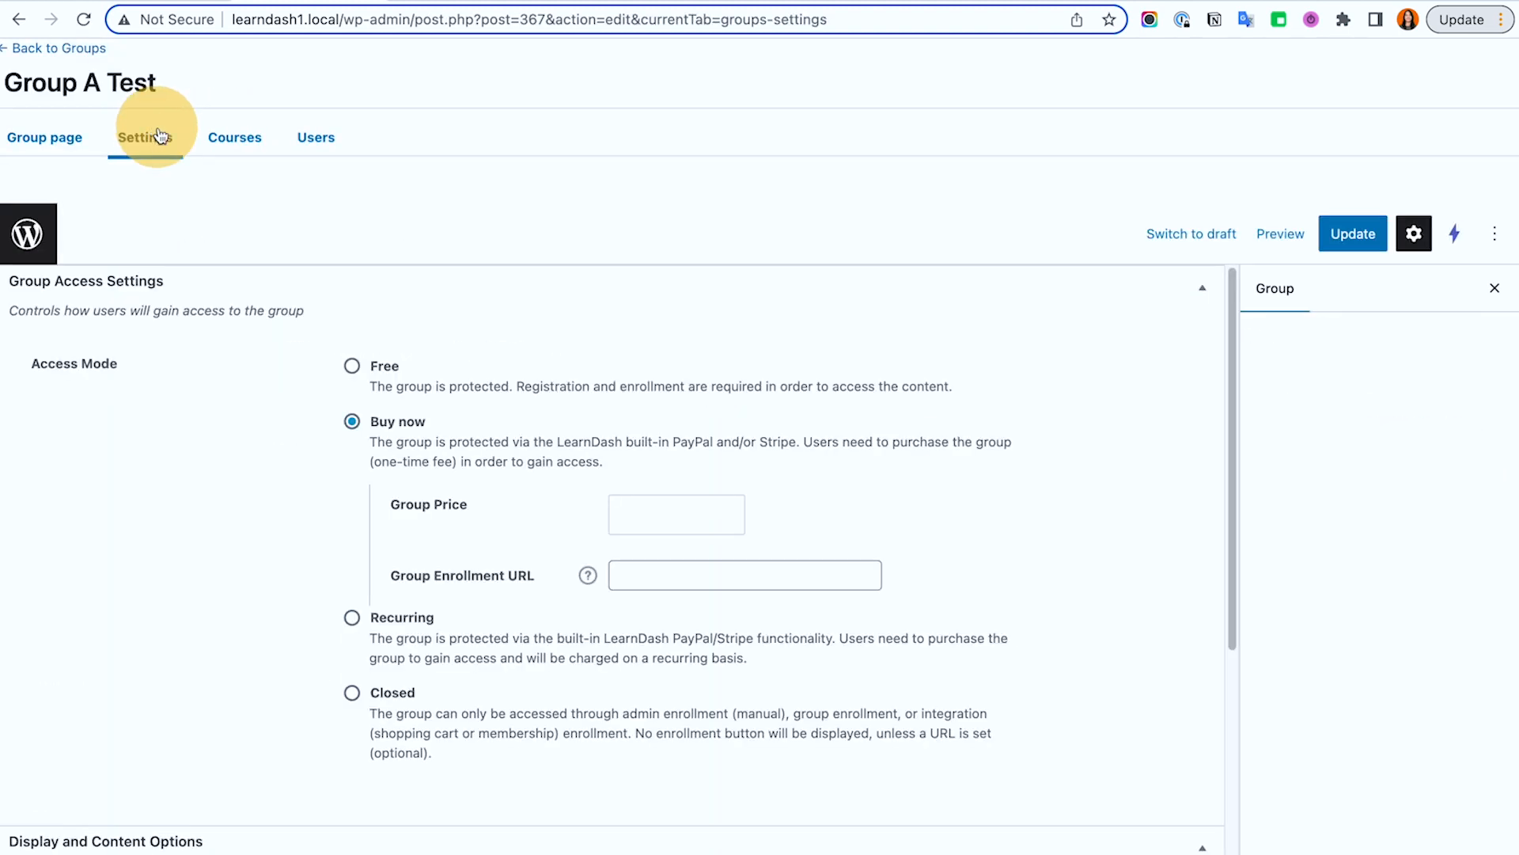
scroll(638, 600, down, 5)
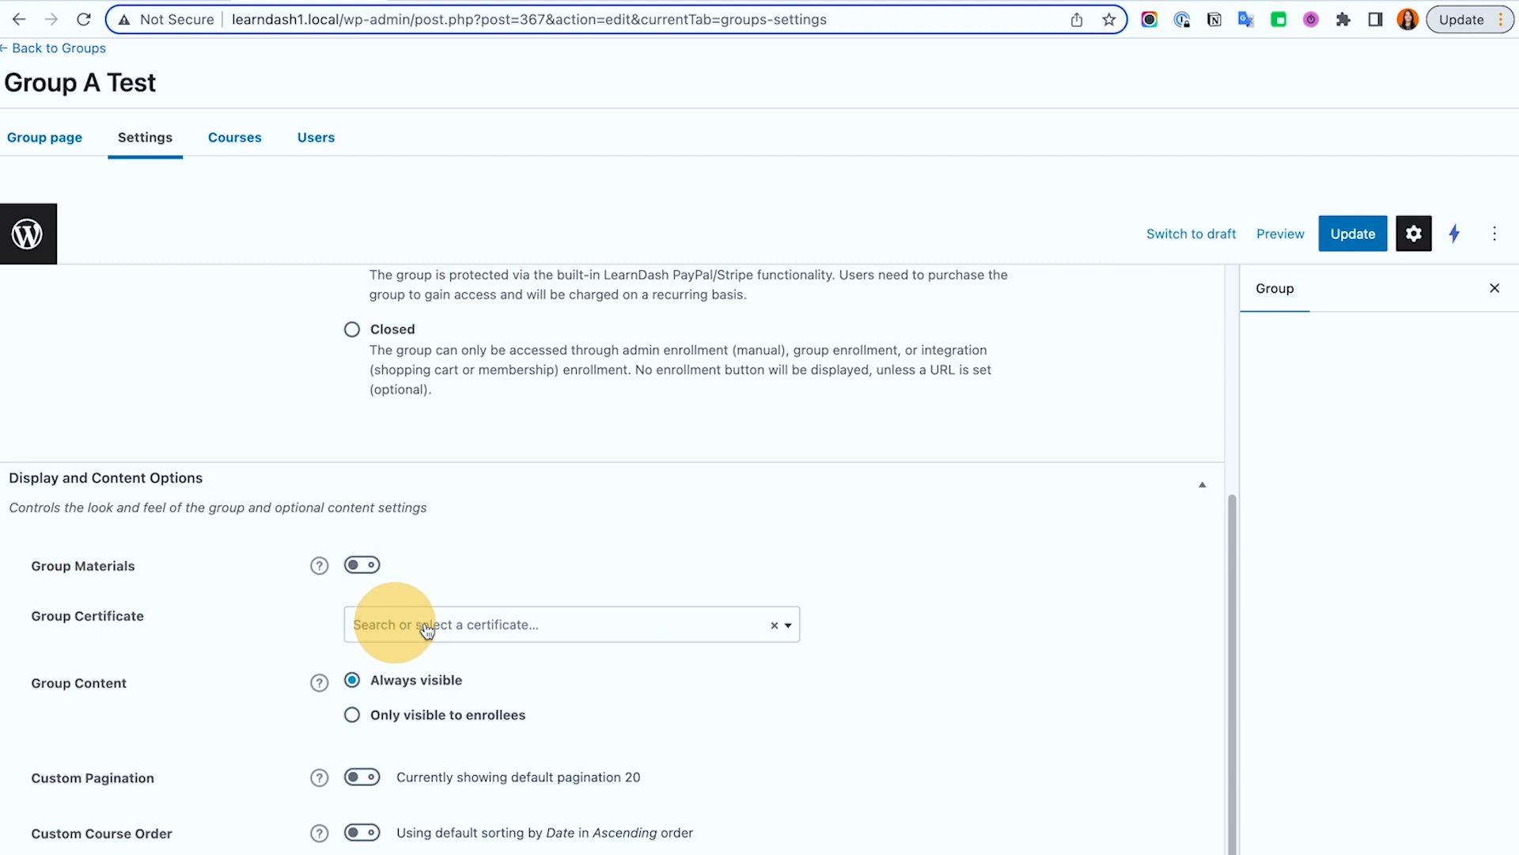
click(385, 623)
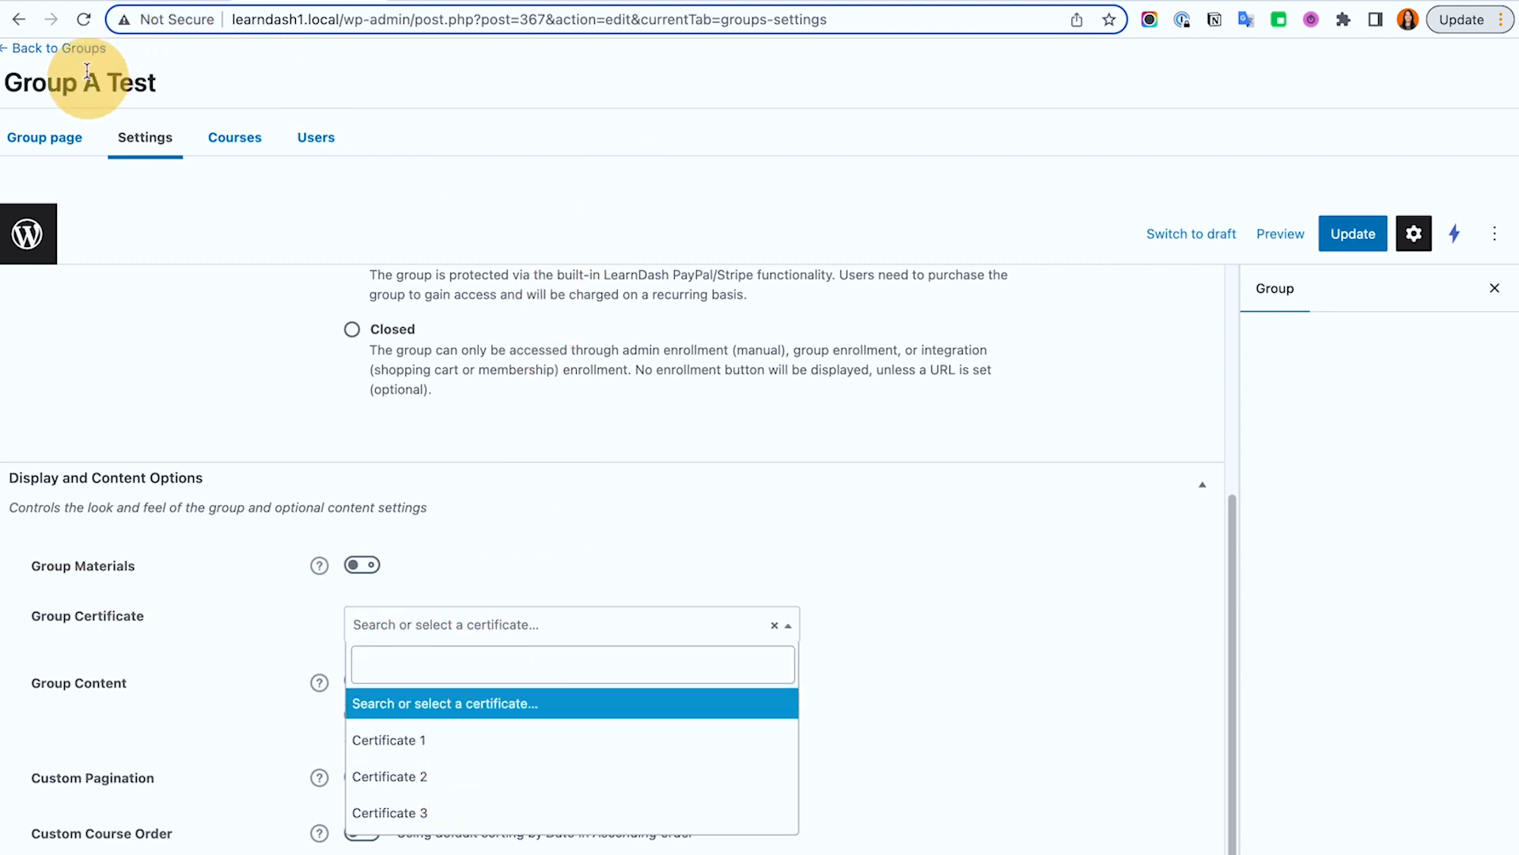
click(59, 48)
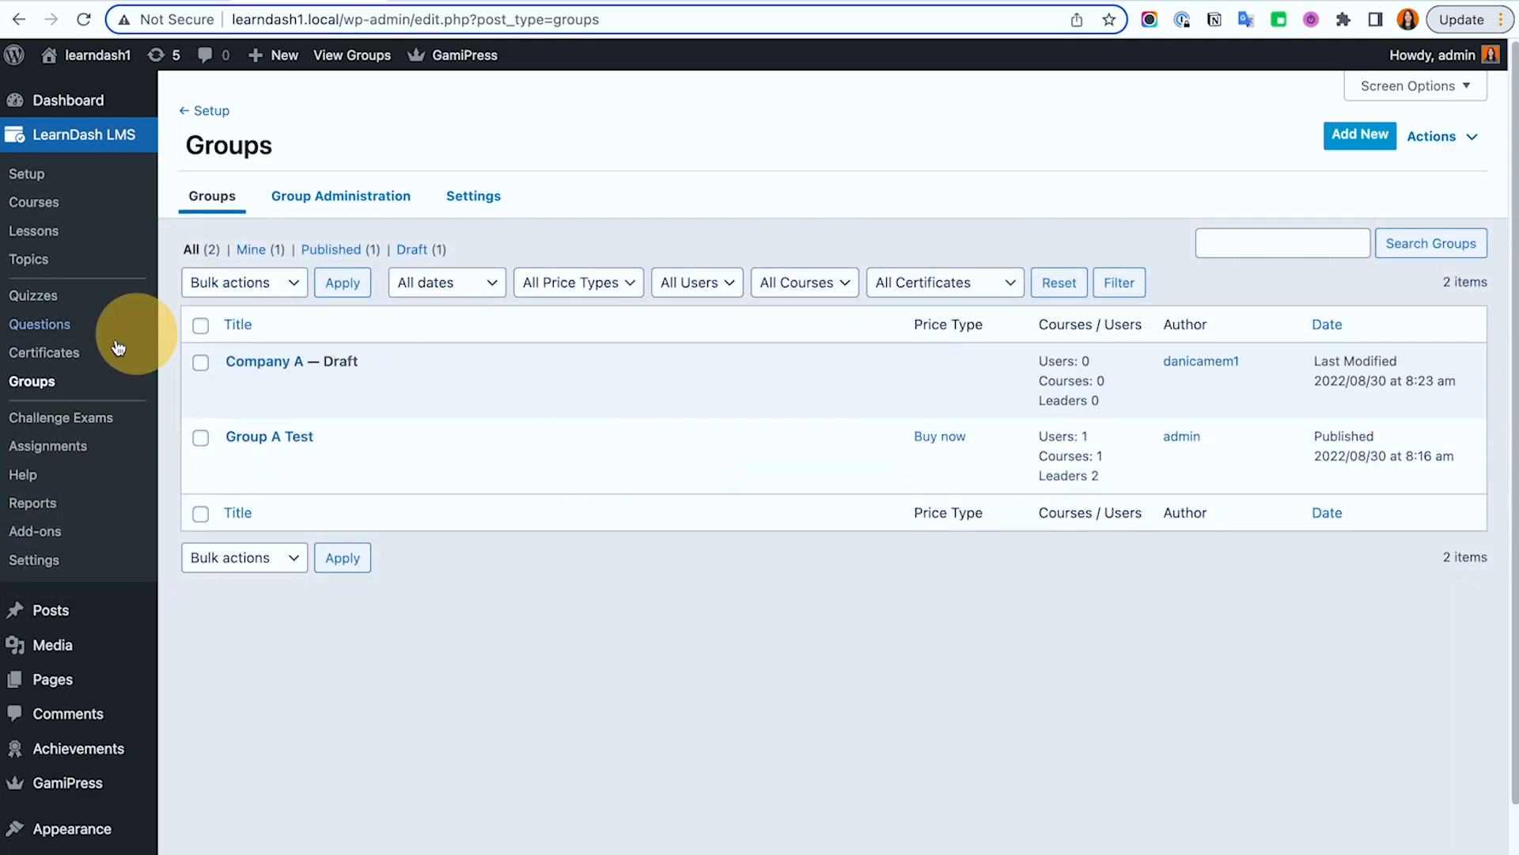
click(40, 352)
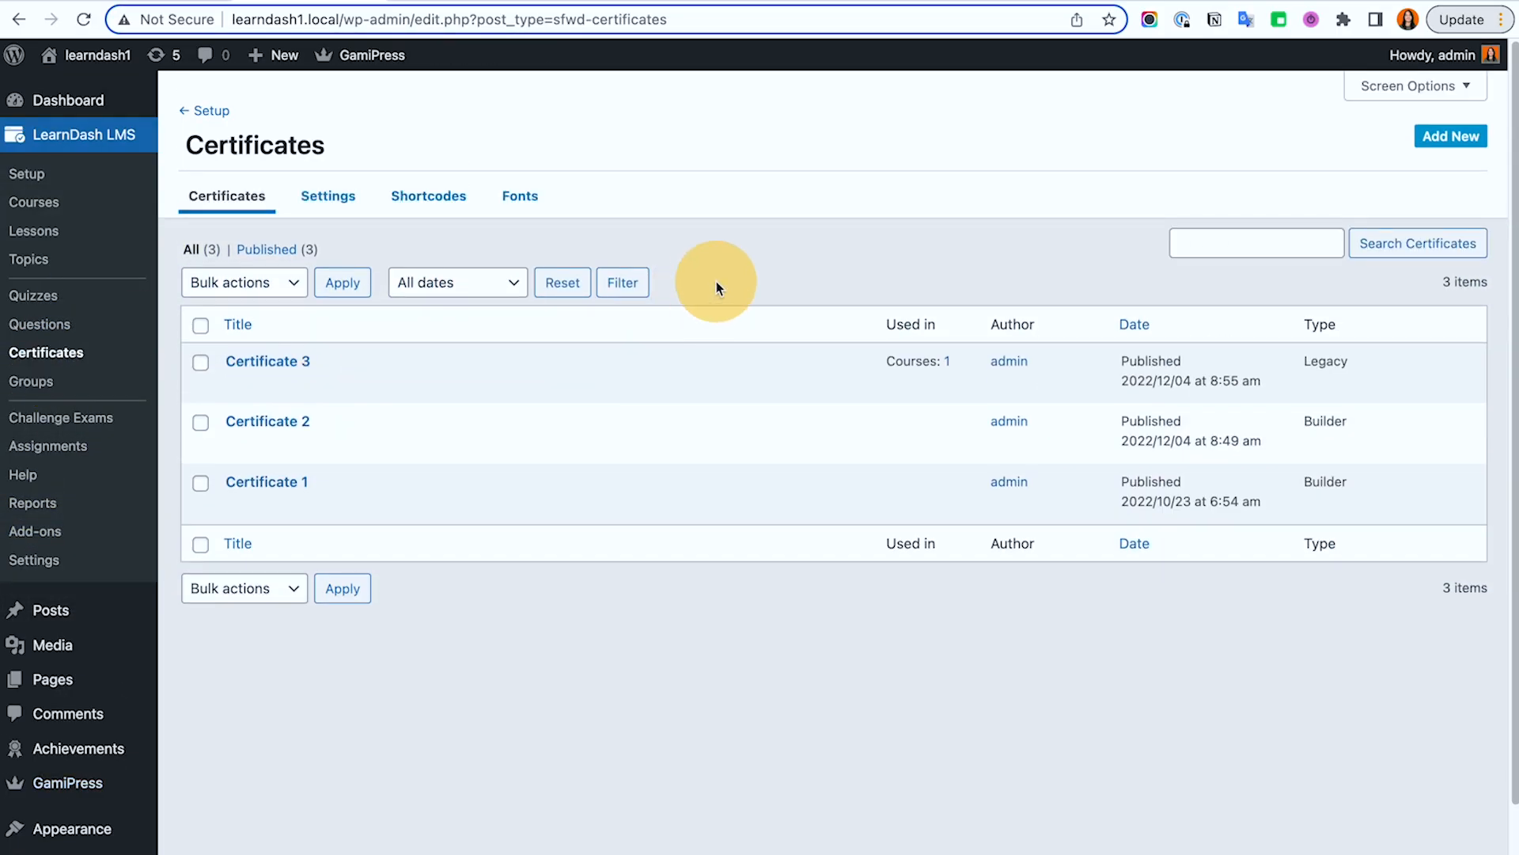